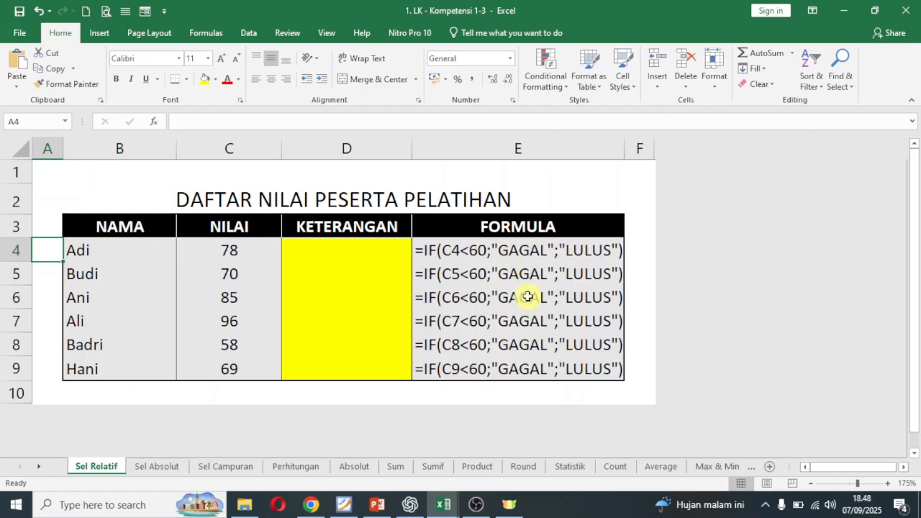
Step: Enter the formula =IF(C4<60;"GAGAL";"LULUS") in cell D4 of the KETERANGAN column
click(358, 253)
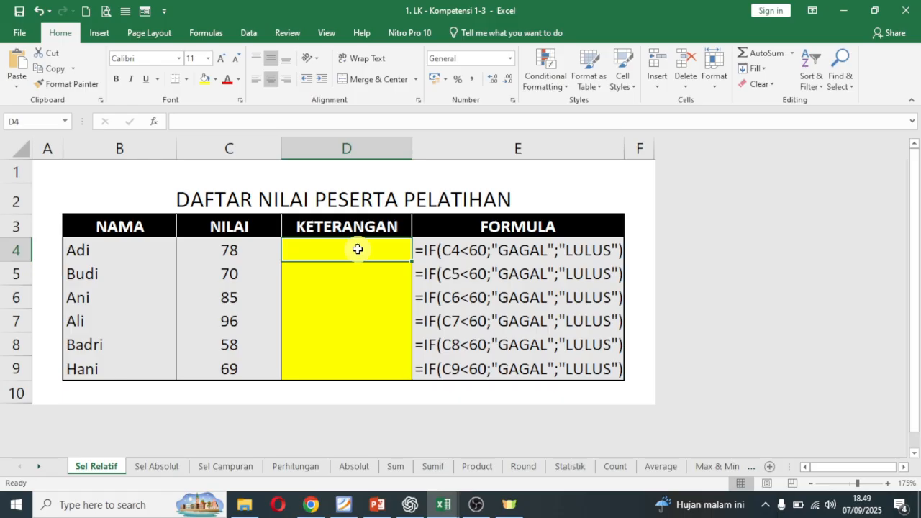
text(=if)
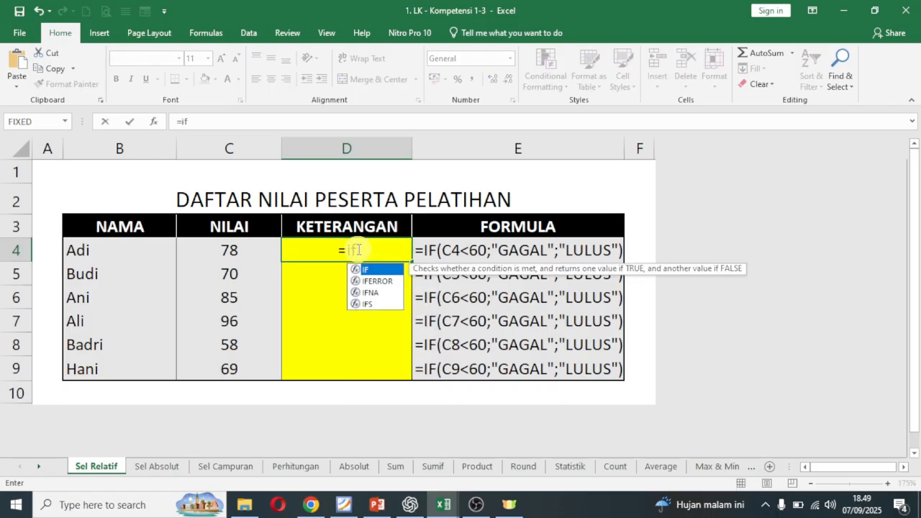
text(()
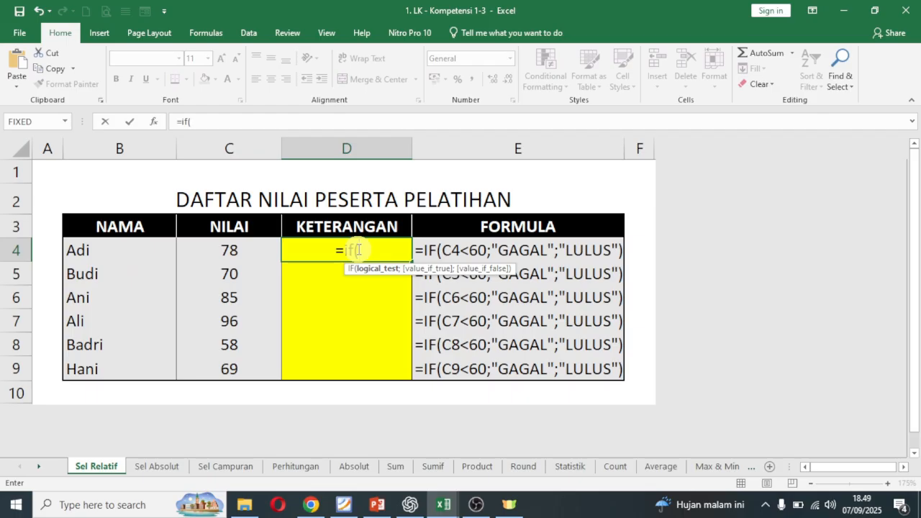
click(240, 252)
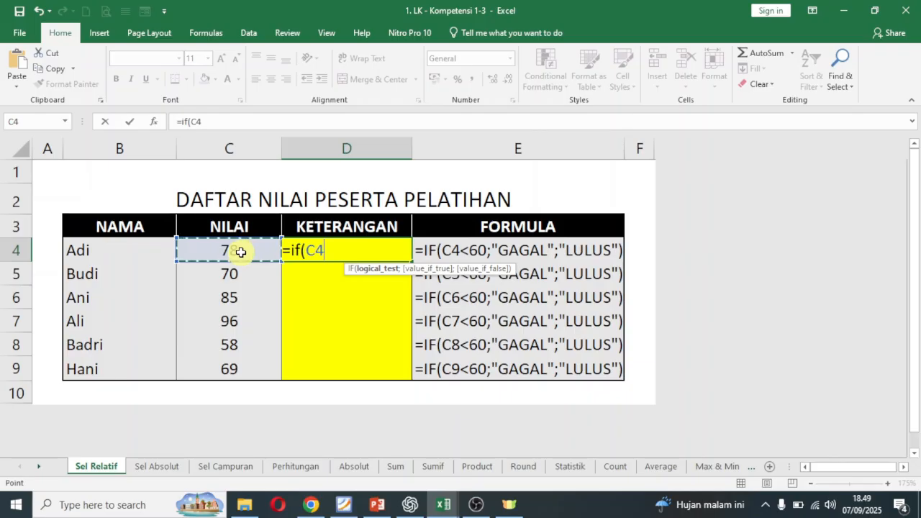
text(,)
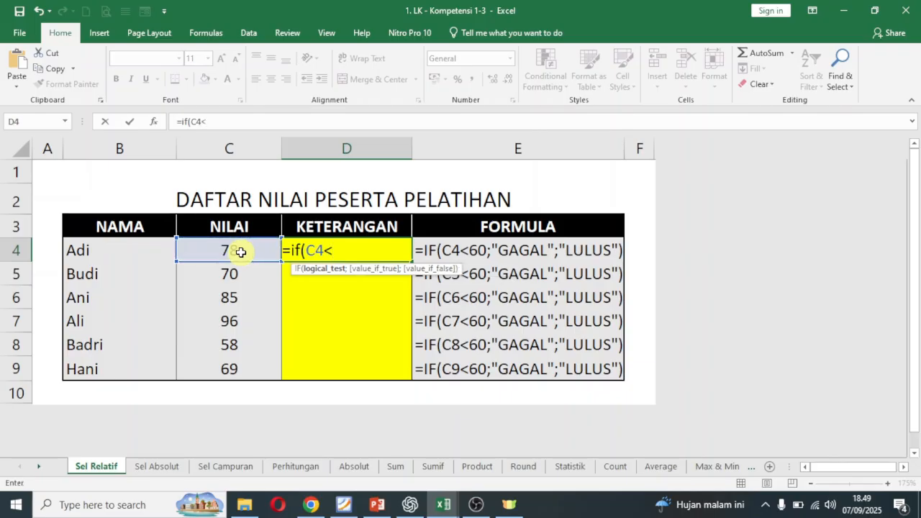
text(60;)
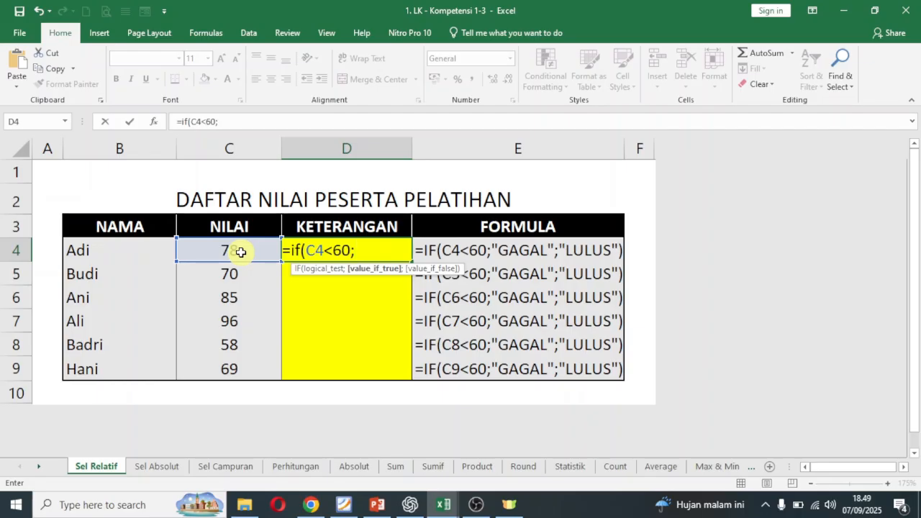
text("GAGAL)
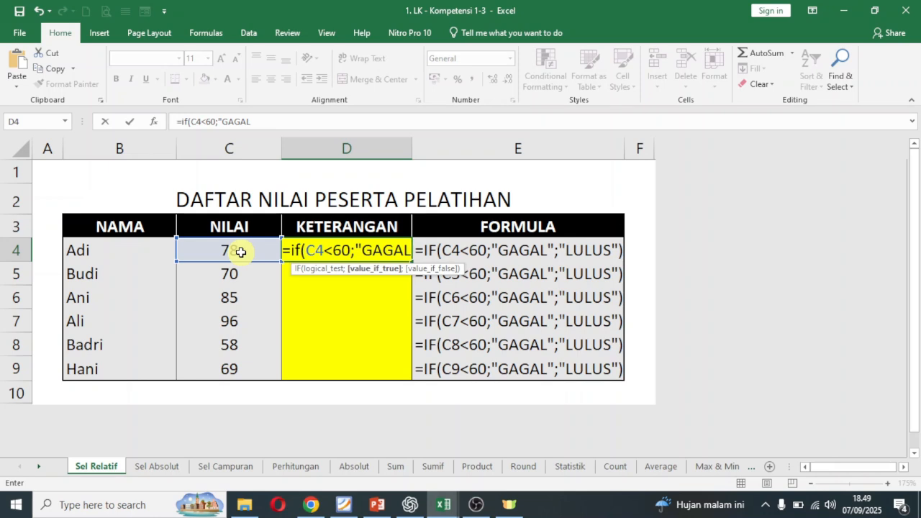
text(";)
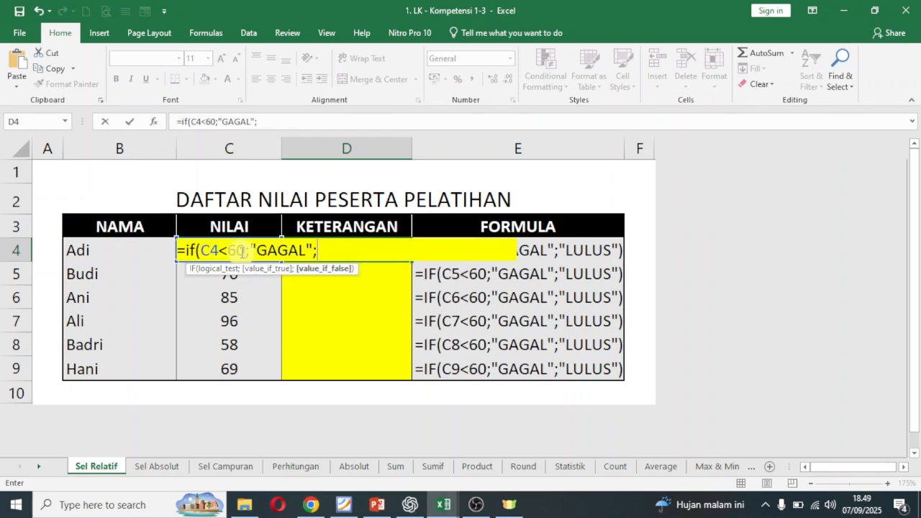
text("LU)
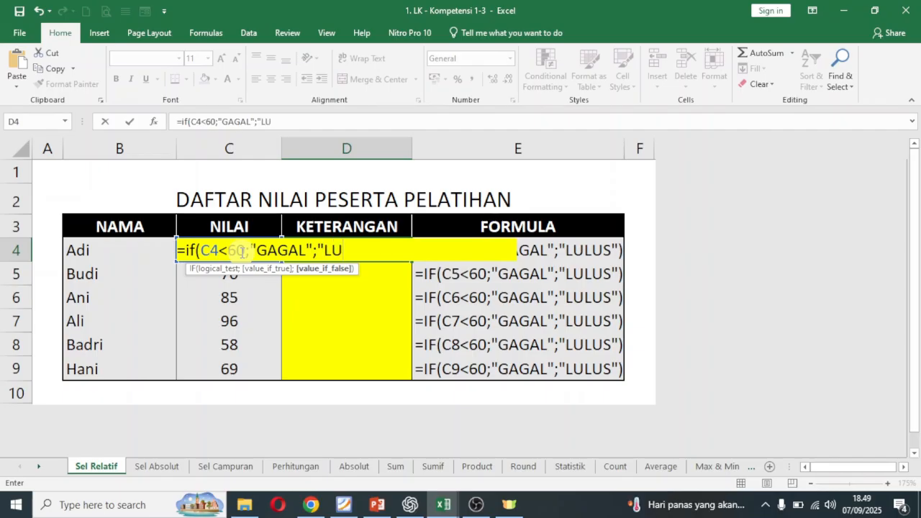
text(LUS"))
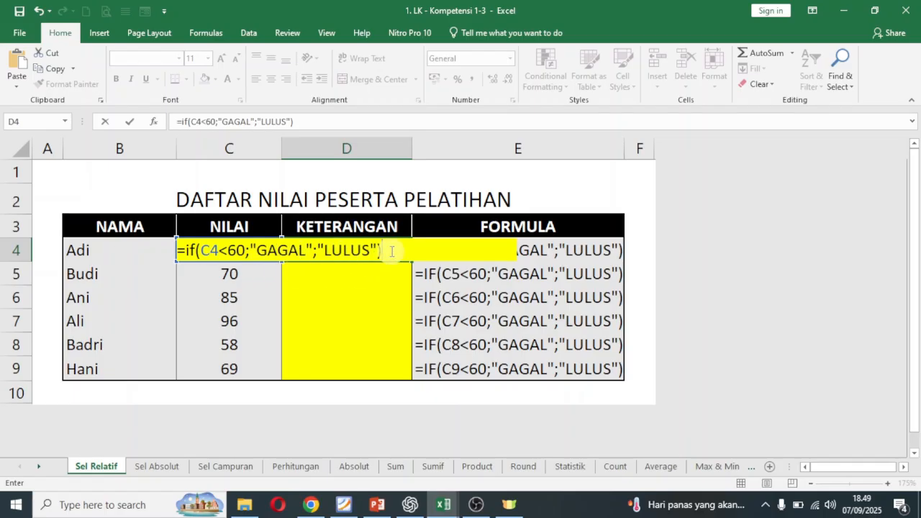
key(Return)
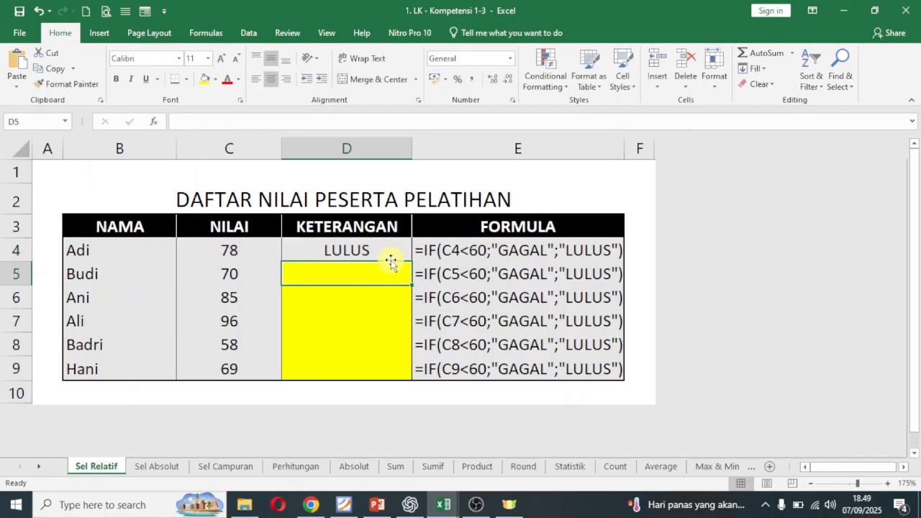
Step: Fill the D4 formula down through D9 and check the row 8 score against its KETERANGAN result
click(389, 250)
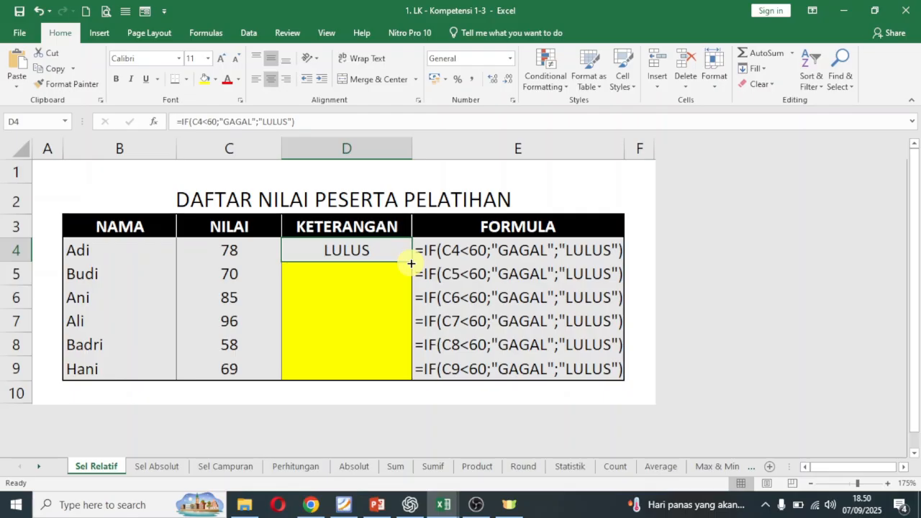
double_click(411, 263)
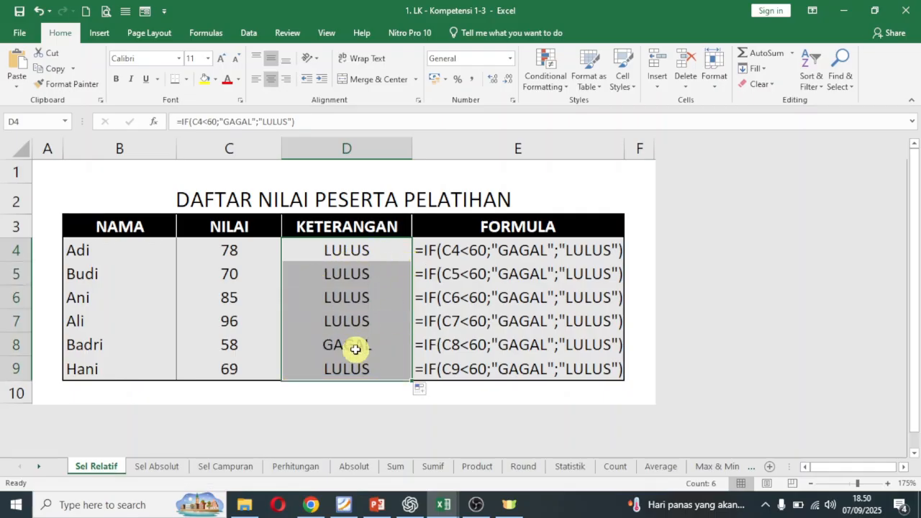
click(243, 344)
click(339, 349)
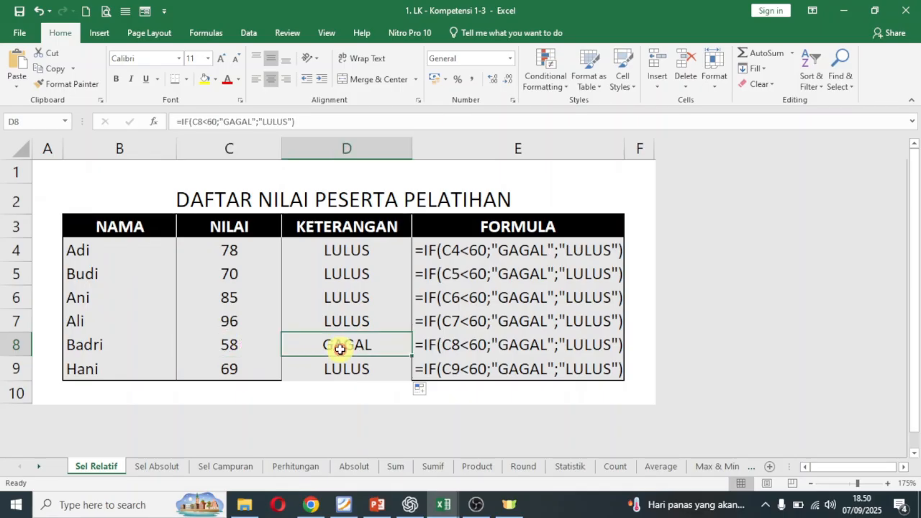
Step: Apply a bottom border to cell D9 at the end of the KETERANGAN column
click(345, 369)
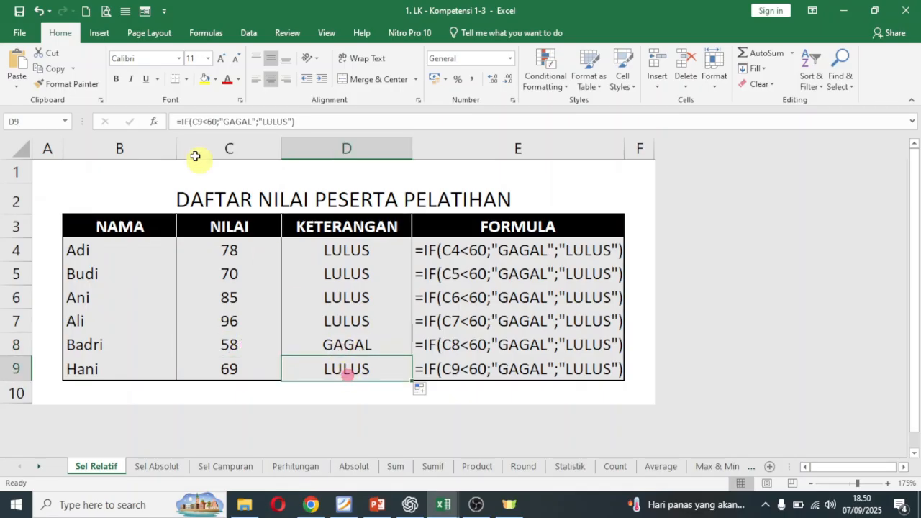
click(177, 80)
scroll(591, 256, down, 1)
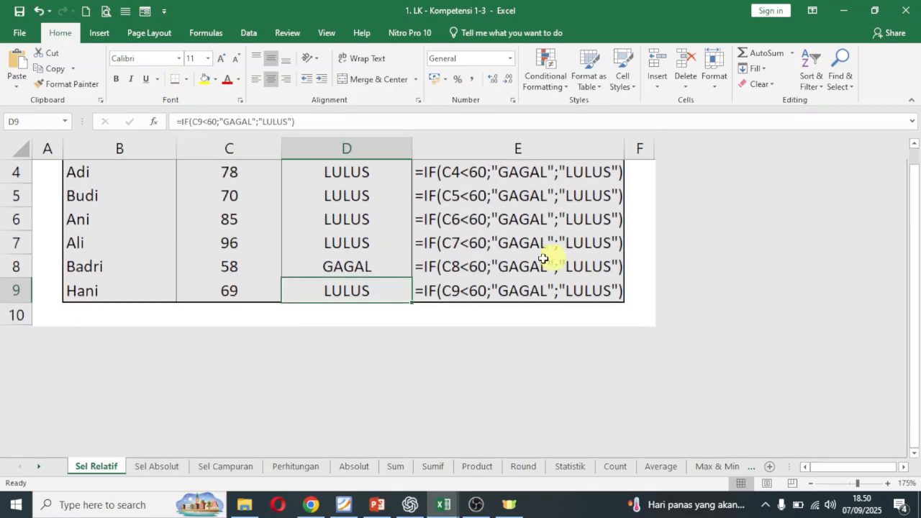
click(383, 266)
scroll(407, 308, up, 1)
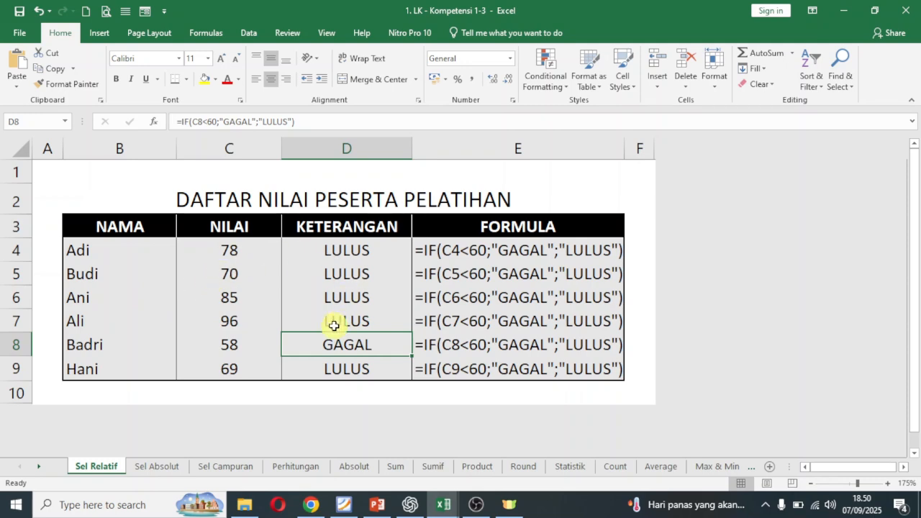
Step: Clear the Harga values in C6:C11 on the Sel Absolut sheet
click(167, 469)
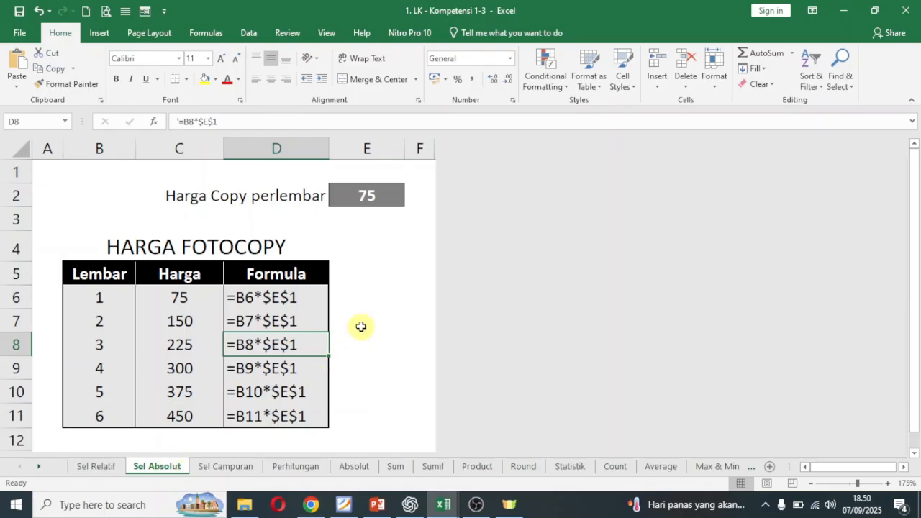
scroll(361, 327, down, 1)
drag(188, 228, 195, 343)
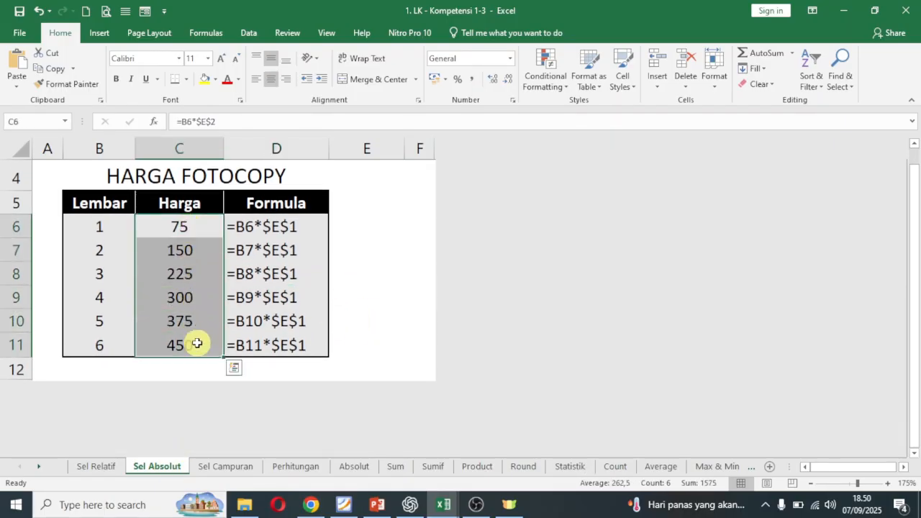
key(Delete)
scroll(220, 349, up, 1)
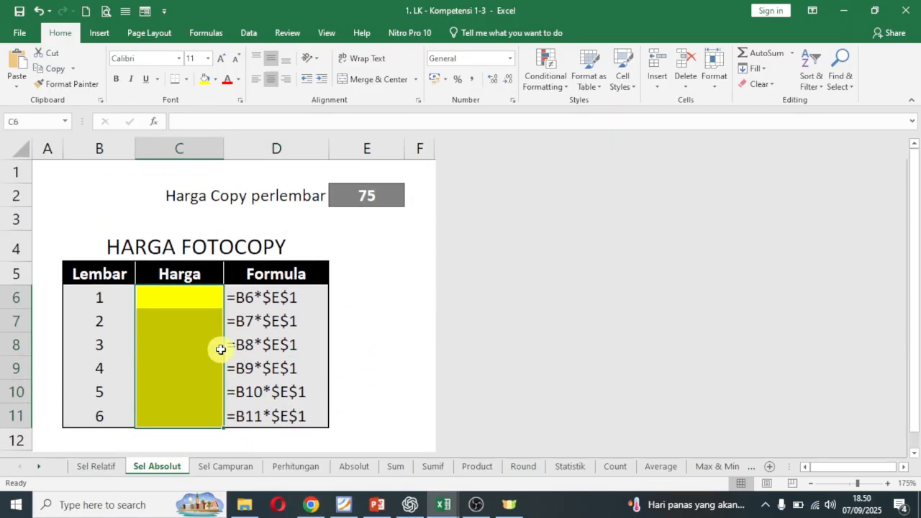
click(382, 276)
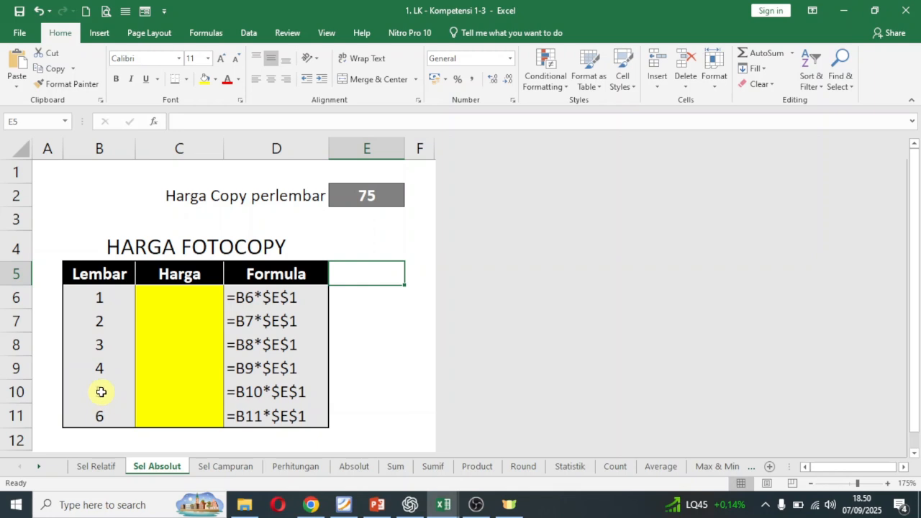
Step: Enter =B6*$E$2 in C6, with an absolute reference to the per-sheet price, and fill it down to C11
click(198, 295)
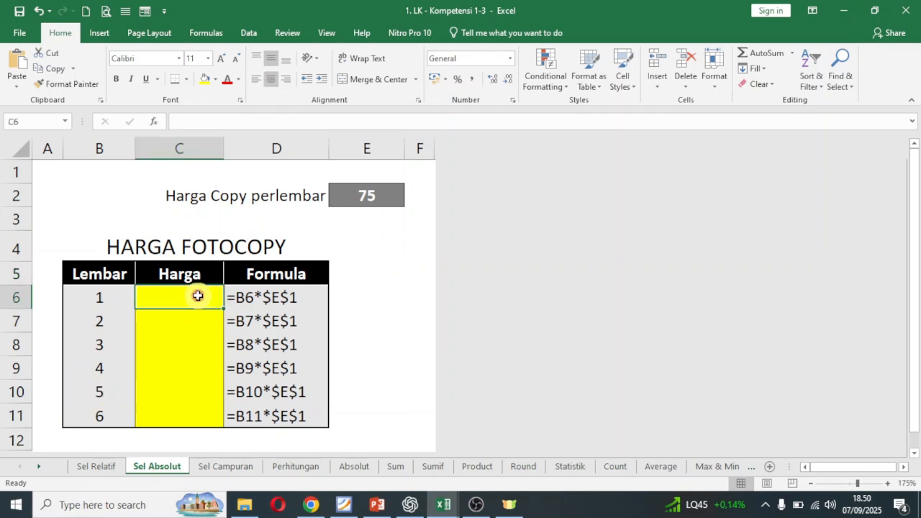
click(103, 302)
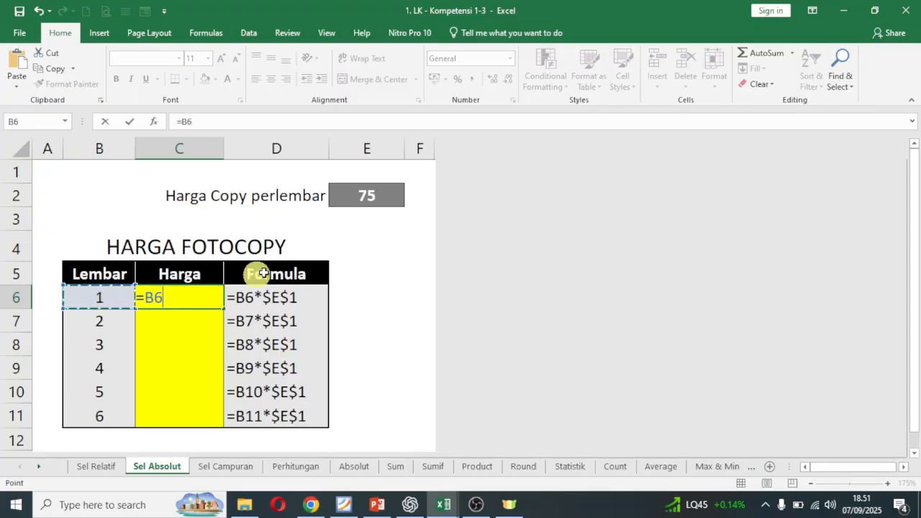
text(*)
click(364, 199)
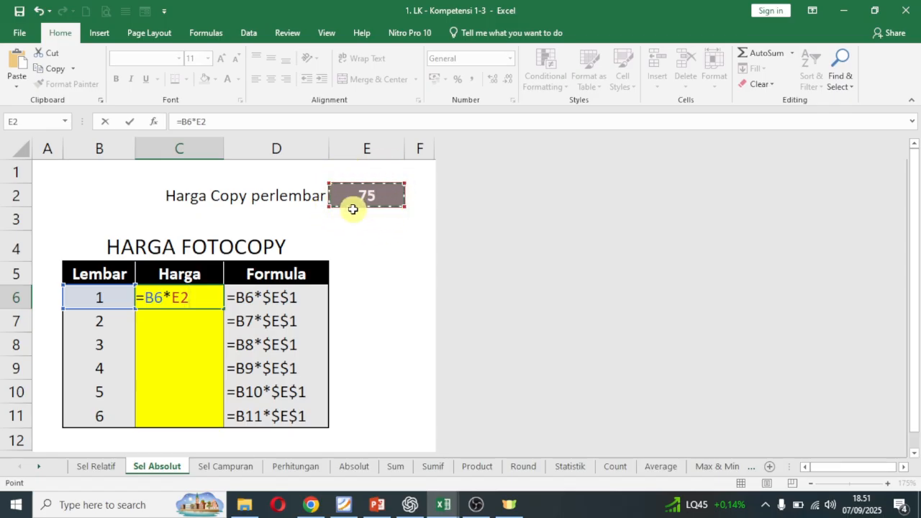
click(202, 121)
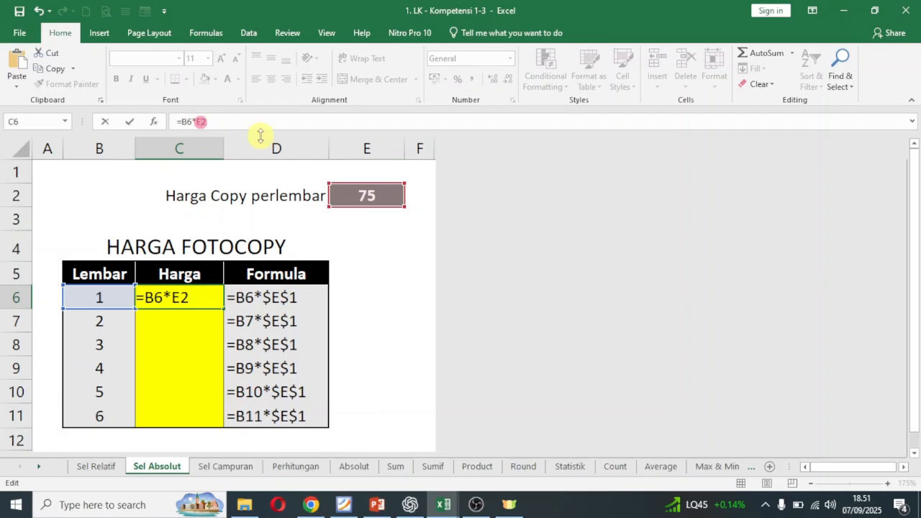
key(F4)
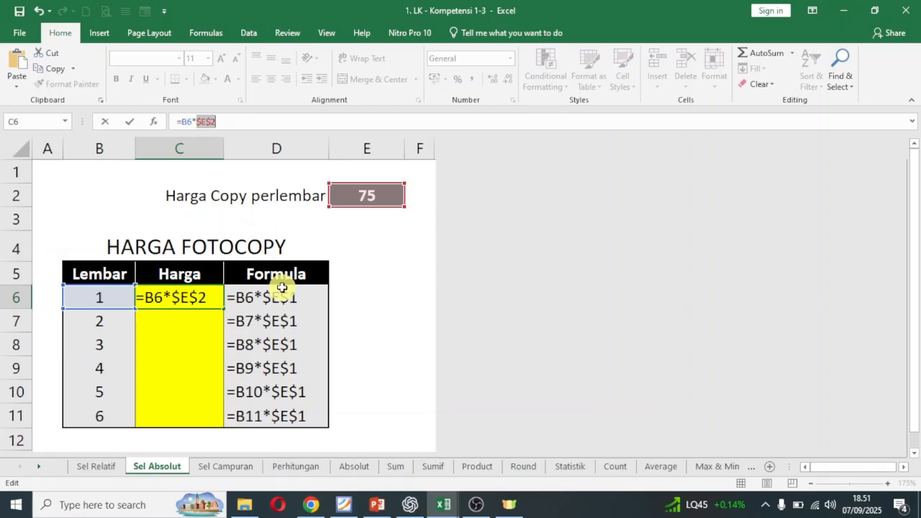
key(Return)
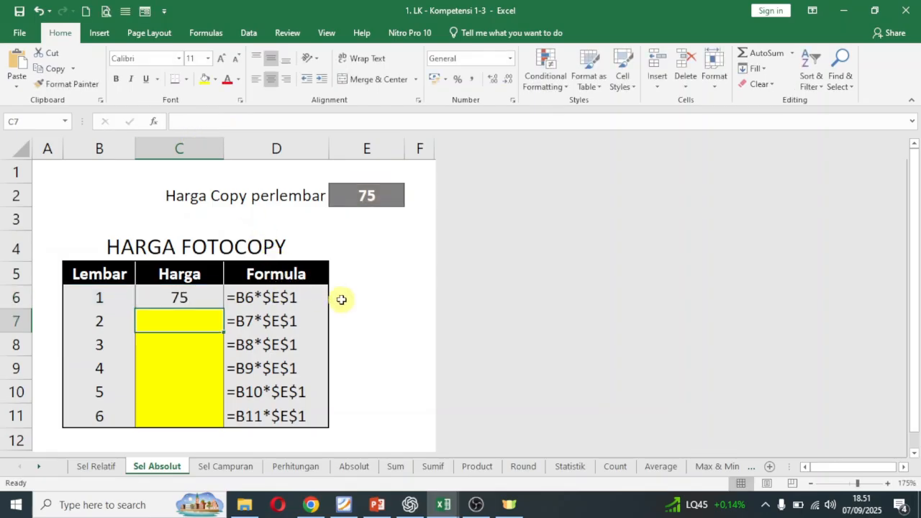
click(208, 300)
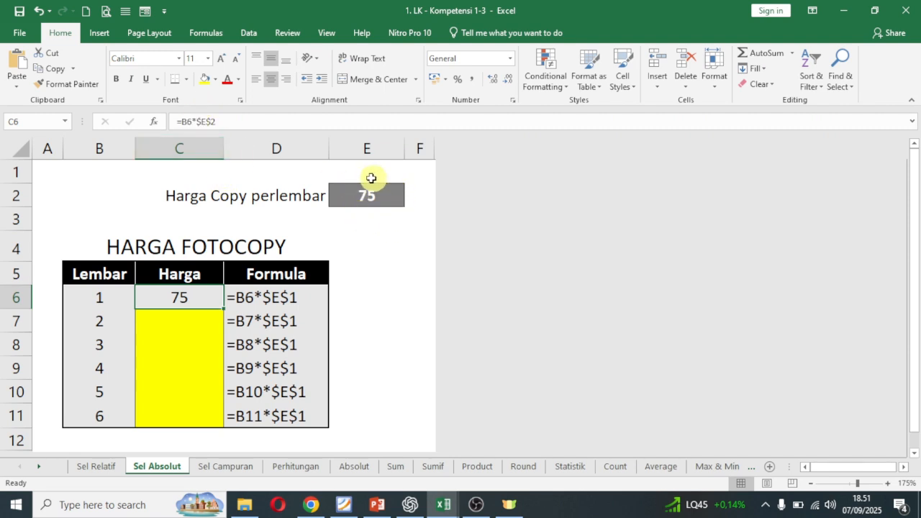
double_click(224, 311)
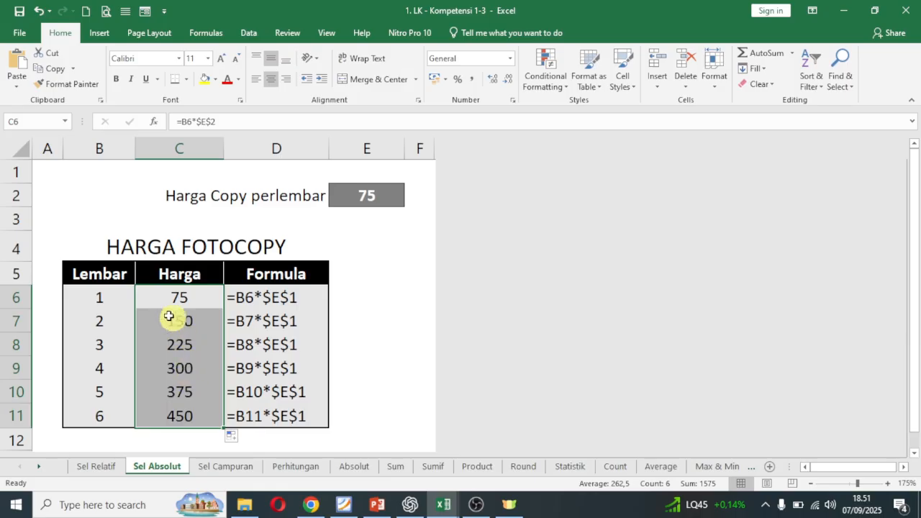
Step: Examine the C6 formula together with the Lembar cells B6:B11 and the fixed price cell E2 it uses
click(18, 297)
click(202, 302)
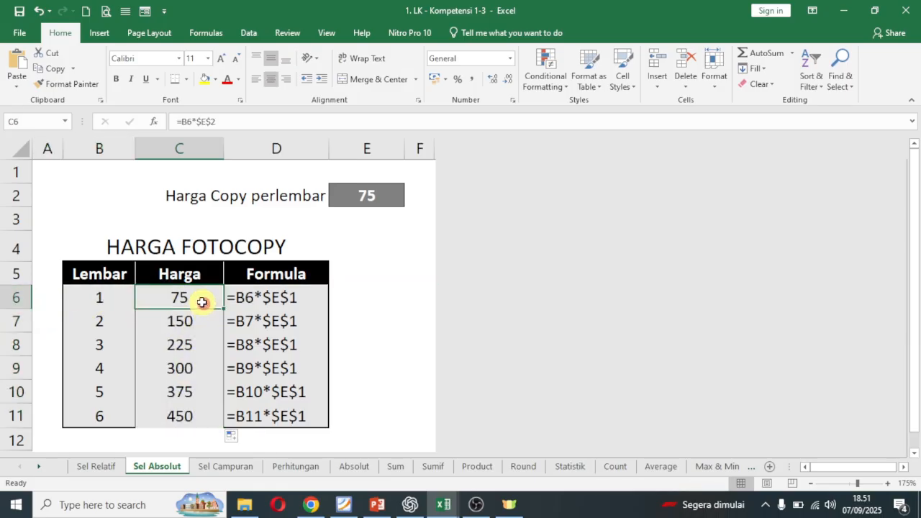
click(113, 303)
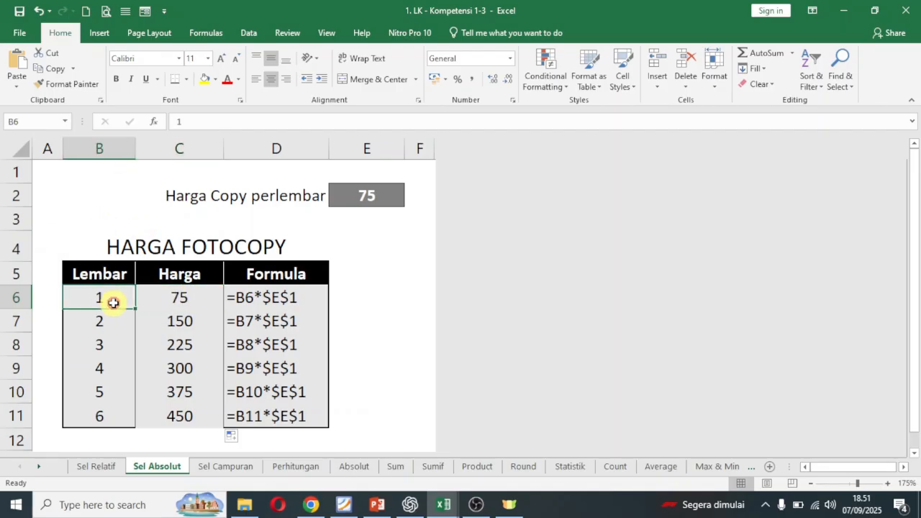
click(383, 200)
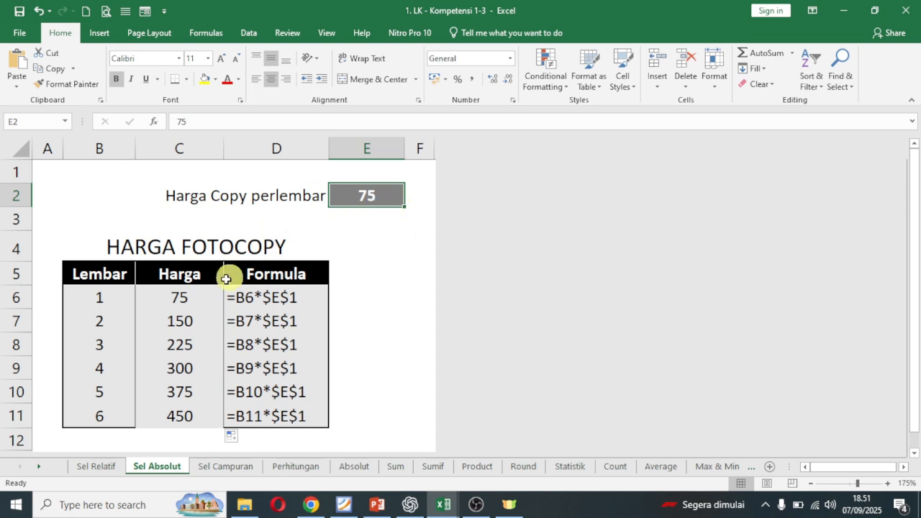
click(104, 322)
click(108, 343)
click(110, 368)
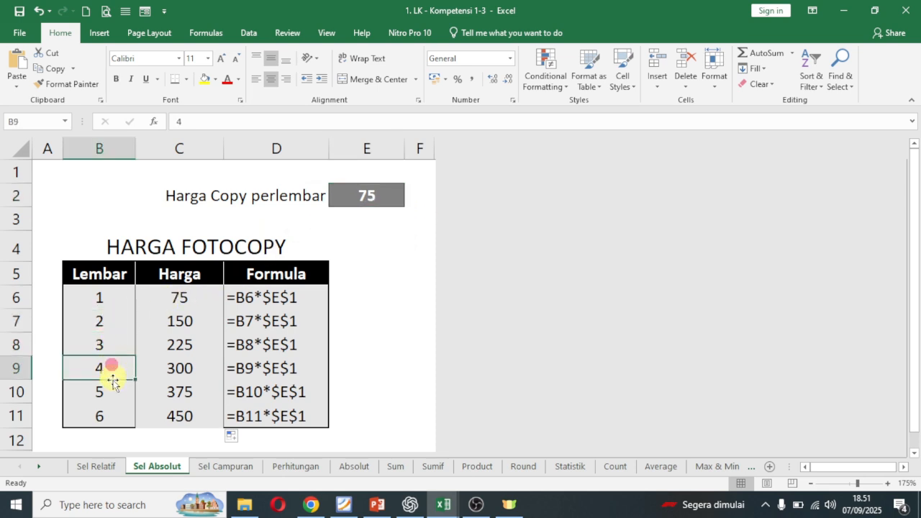
click(113, 389)
click(113, 416)
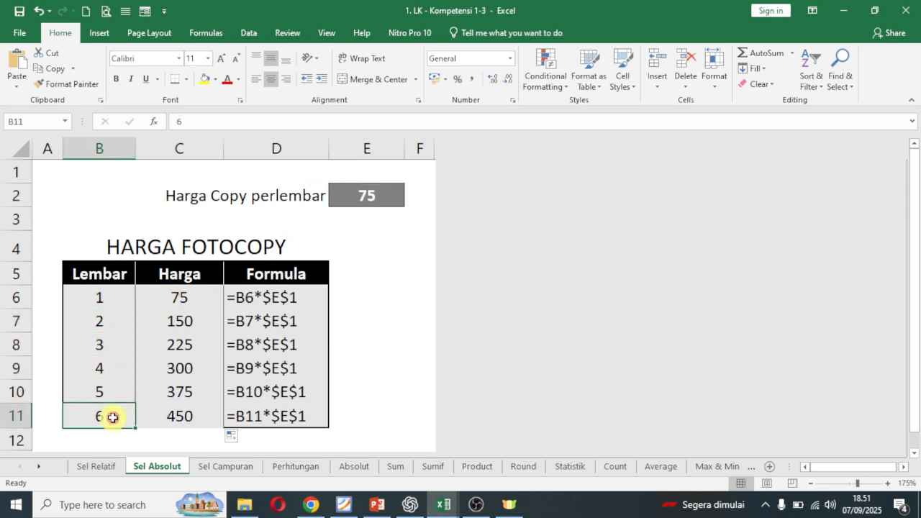
click(203, 302)
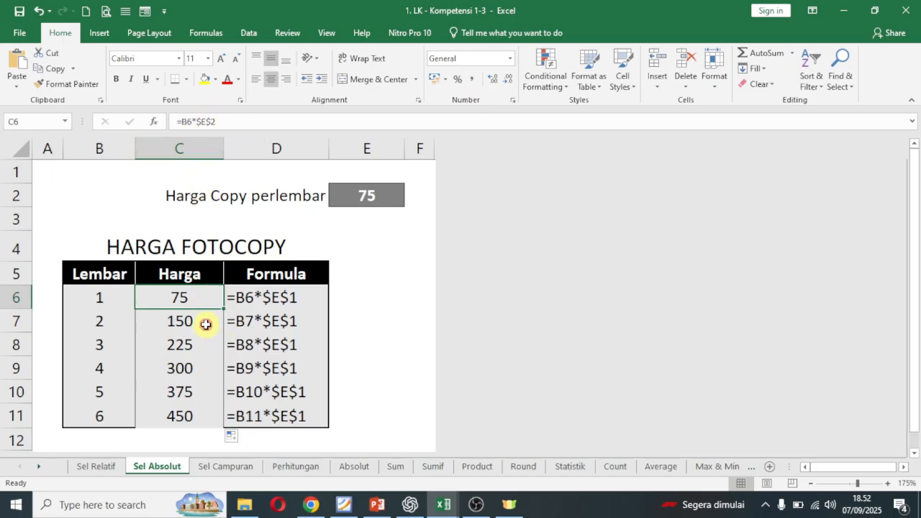
Step: Clear the Harga formulas from C7:C11 and from C6 in the HARGA FOTOCOPY table
drag(206, 325, 206, 408)
key(ctrl+z)
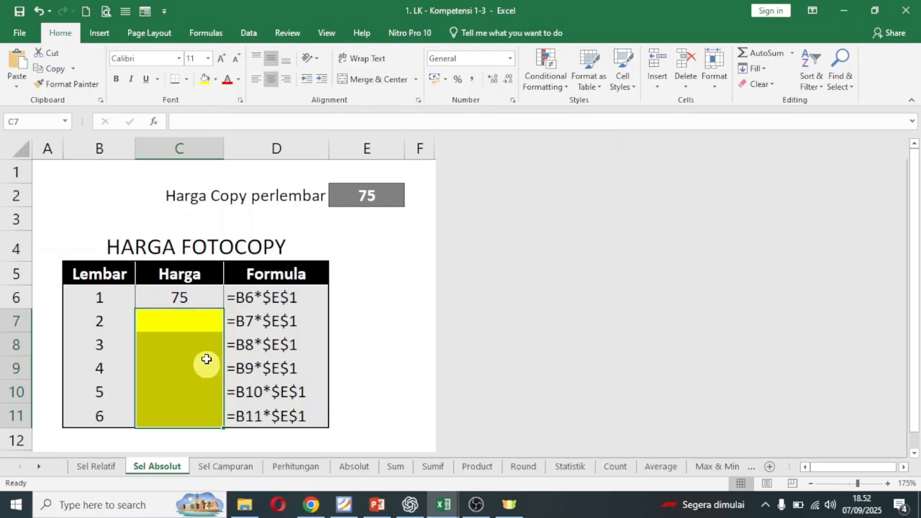
key(ctrl+z)
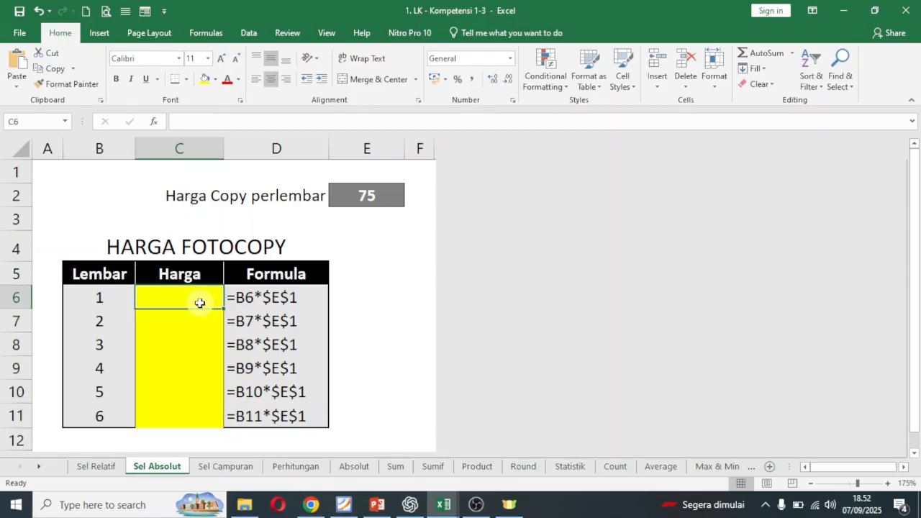
Step: Enter =B6*E2 in C6, with a relative reference to the per-sheet price, and fill it down to C11
text(=)
click(108, 301)
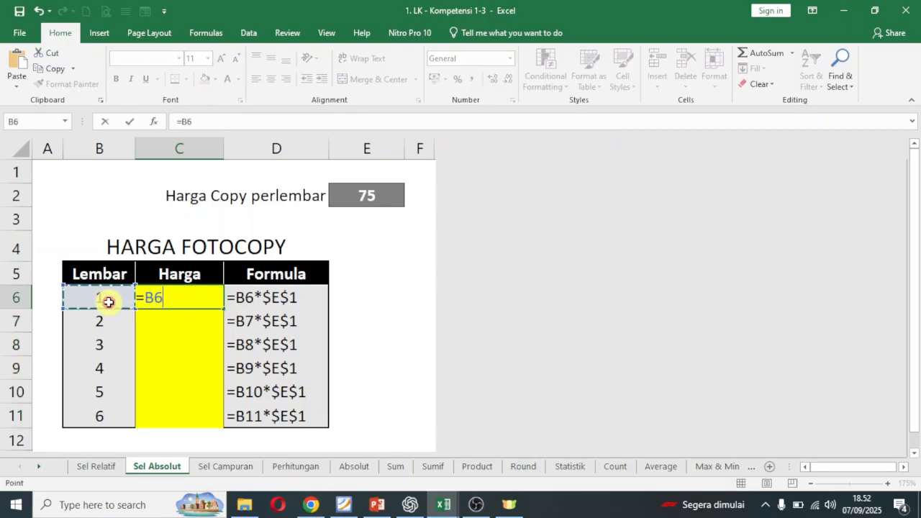
text(*)
click(362, 198)
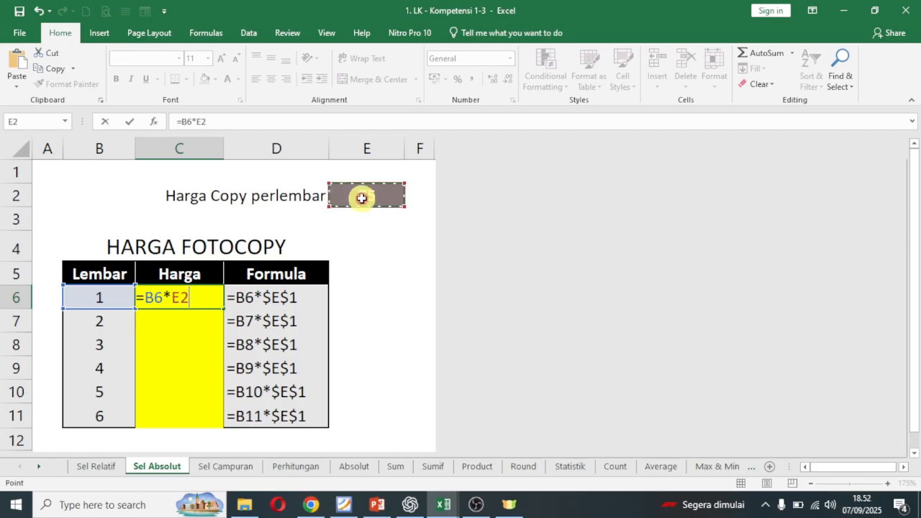
key(Return)
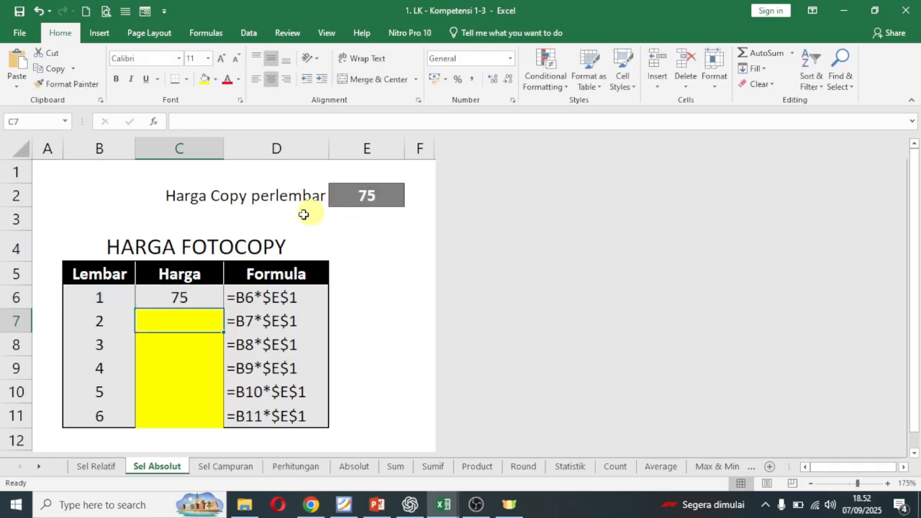
click(186, 301)
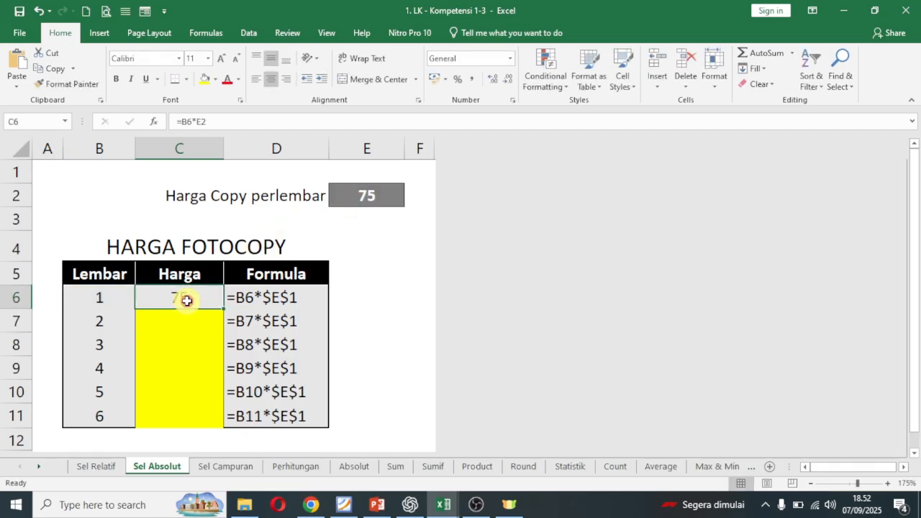
double_click(226, 309)
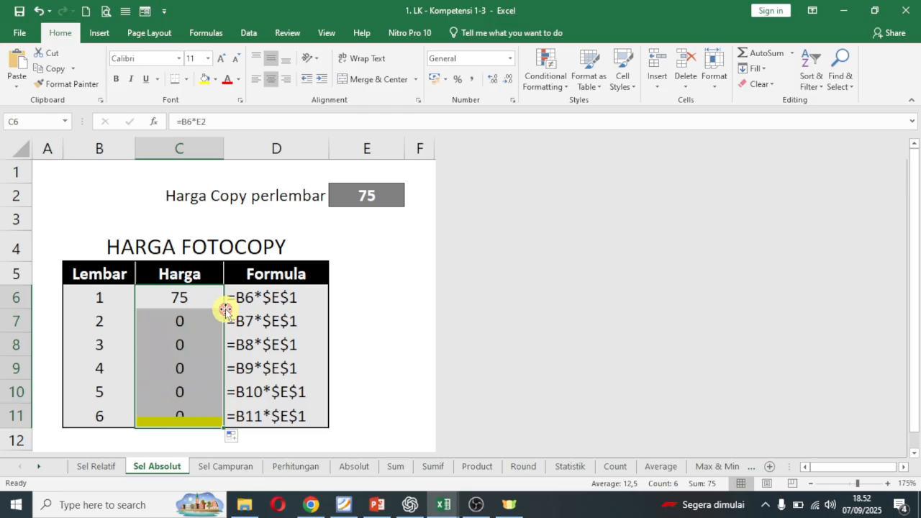
Step: Check the filled-down relative formulas in C7:C11 cell by cell and clear that range
click(191, 326)
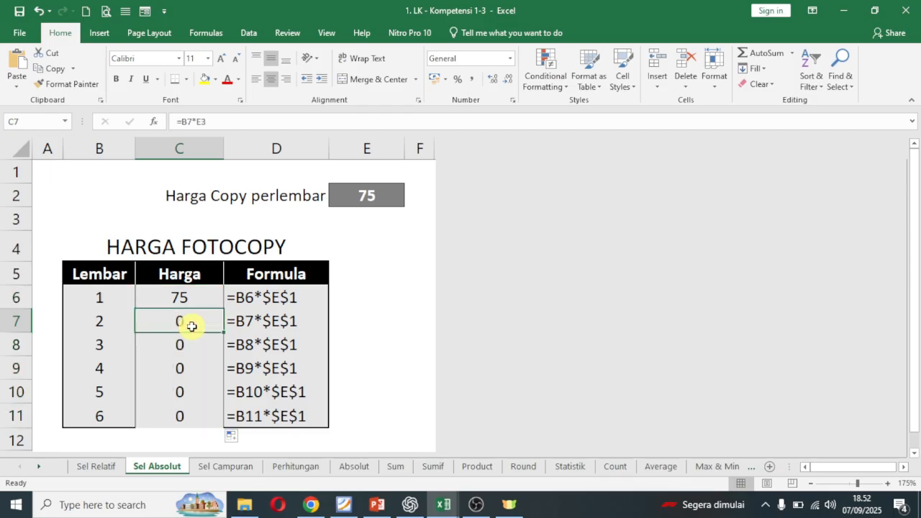
click(187, 344)
click(193, 366)
click(198, 385)
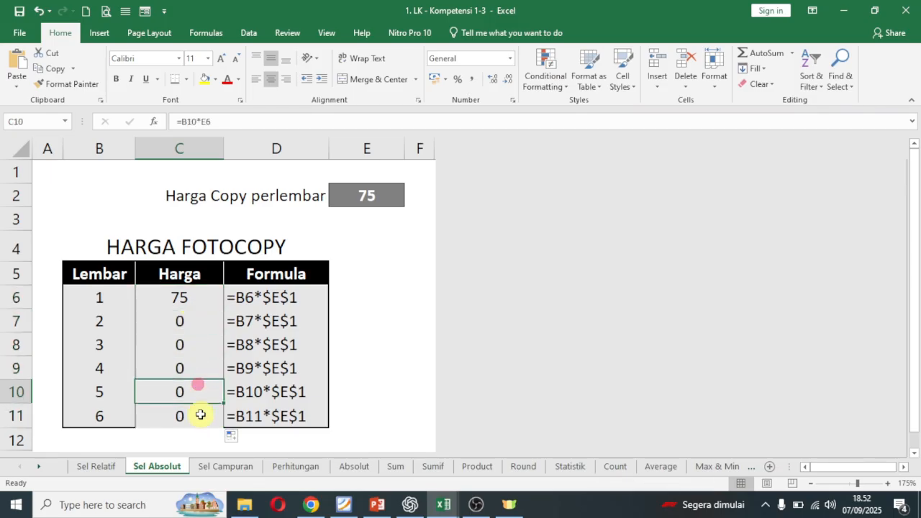
click(200, 415)
drag(207, 325, 210, 408)
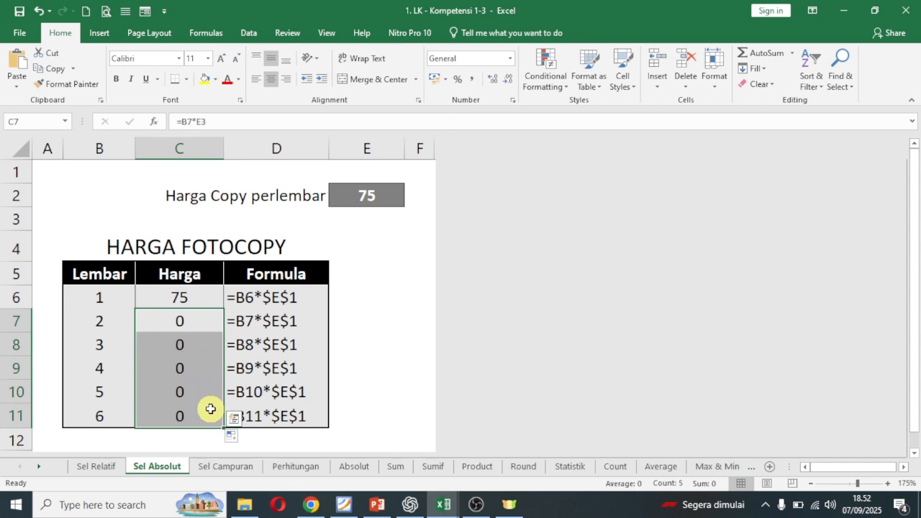
key(Delete)
Step: Make the price reference in C6 absolute so the formula is =B6*$E$2, and fill it down to C11
click(199, 297)
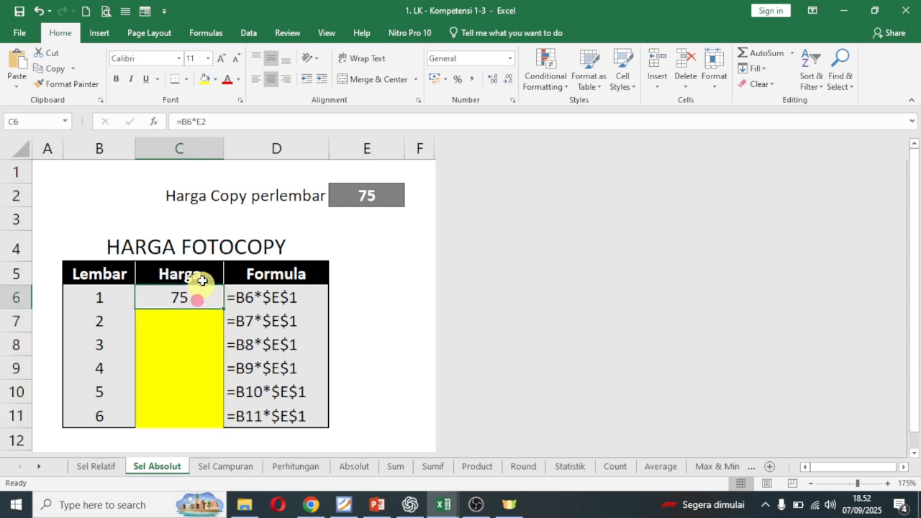
click(216, 123)
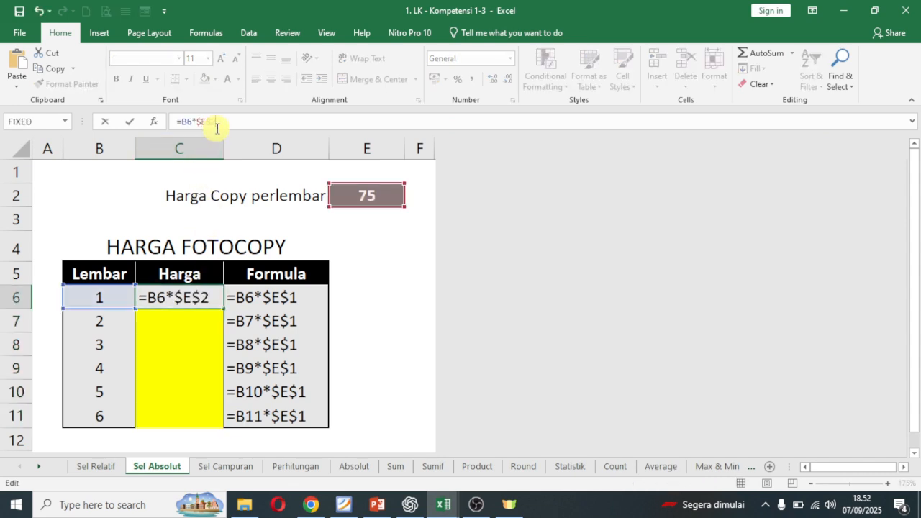
key(Return)
click(205, 305)
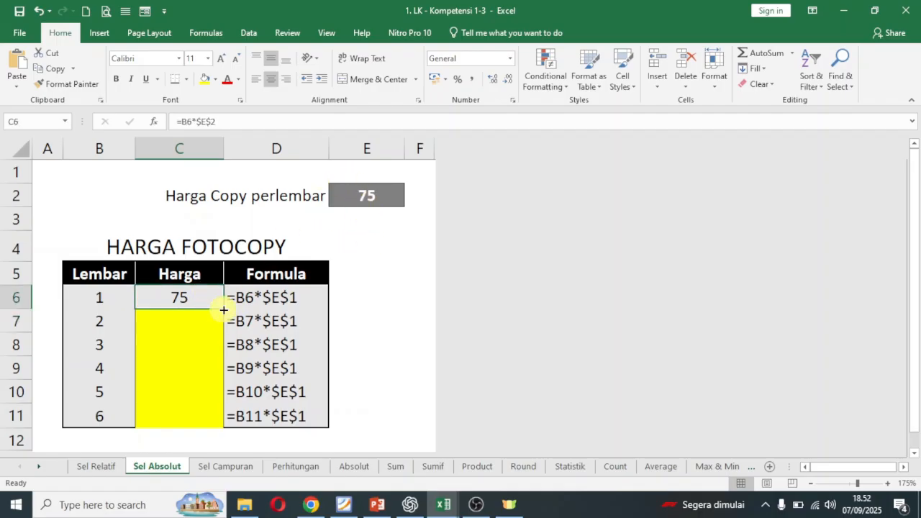
drag(222, 311, 222, 311)
double_click(222, 311)
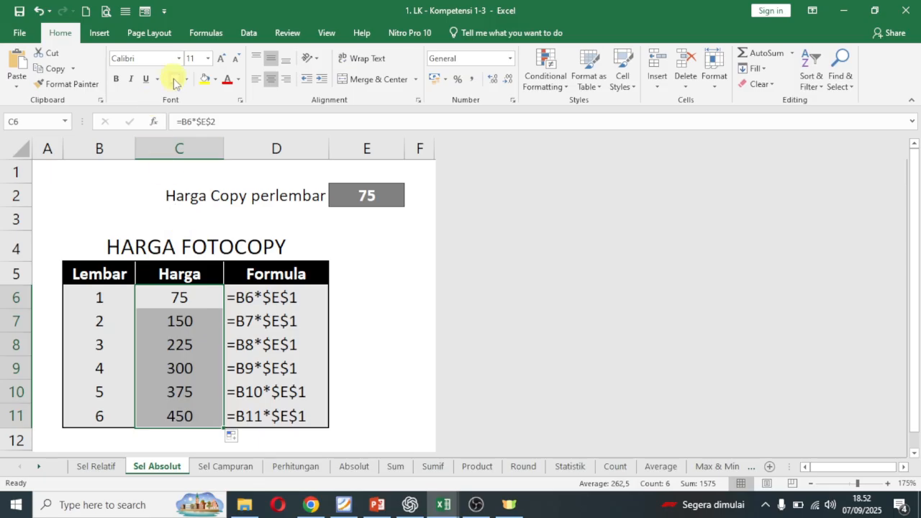
click(354, 281)
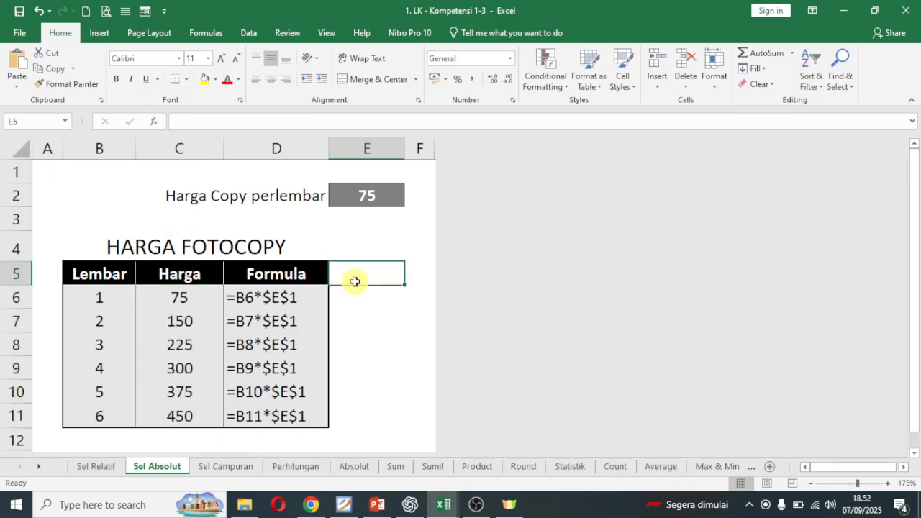
Step: On the Sel Campuran sheet, enter =C3*B4 in C4 of the TABEL PERKALIAN
click(222, 468)
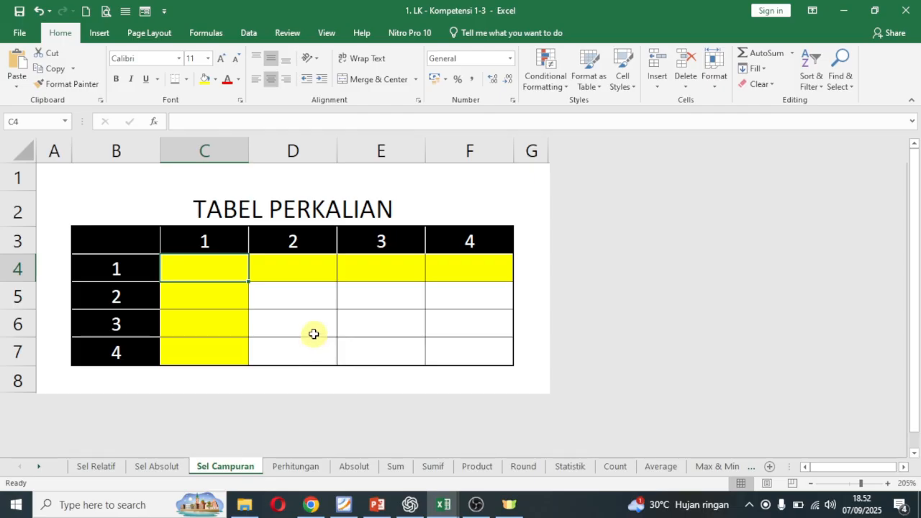
scroll(313, 335, down, 1)
scroll(314, 334, up, 1)
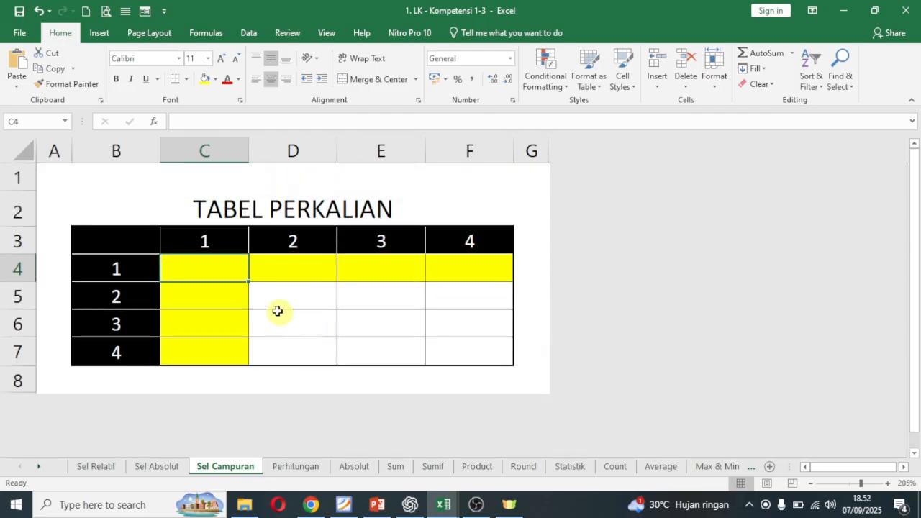
click(212, 258)
text(=)
click(212, 244)
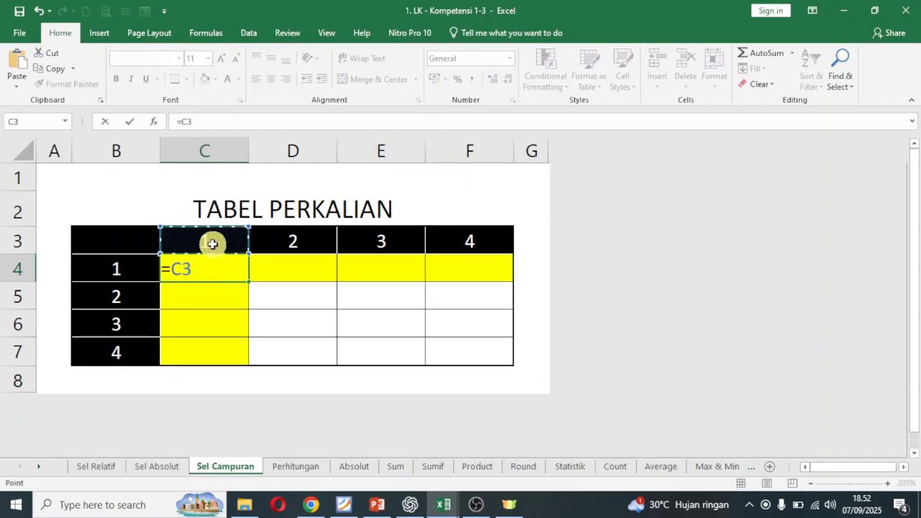
text(*)
click(130, 267)
key(Return)
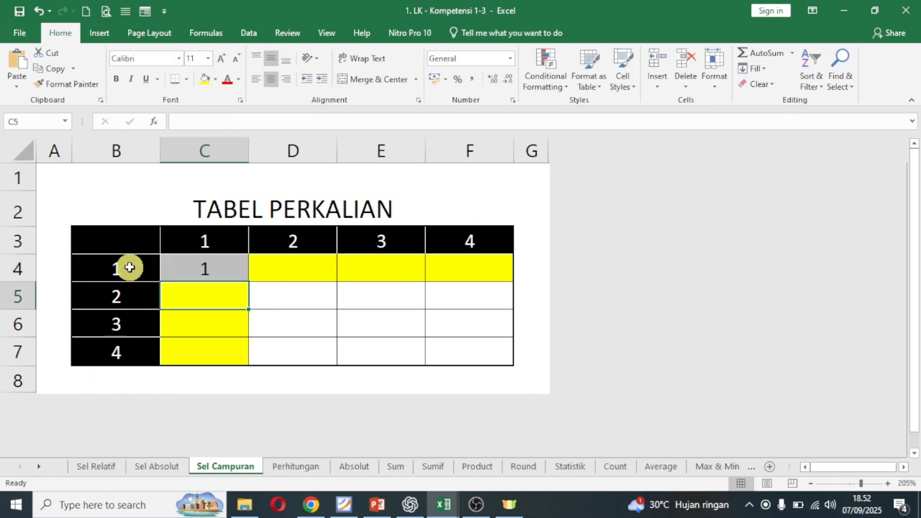
Step: Enter =C4*B5 in C5, multiplying the cell above by the row header
text(=)
click(207, 276)
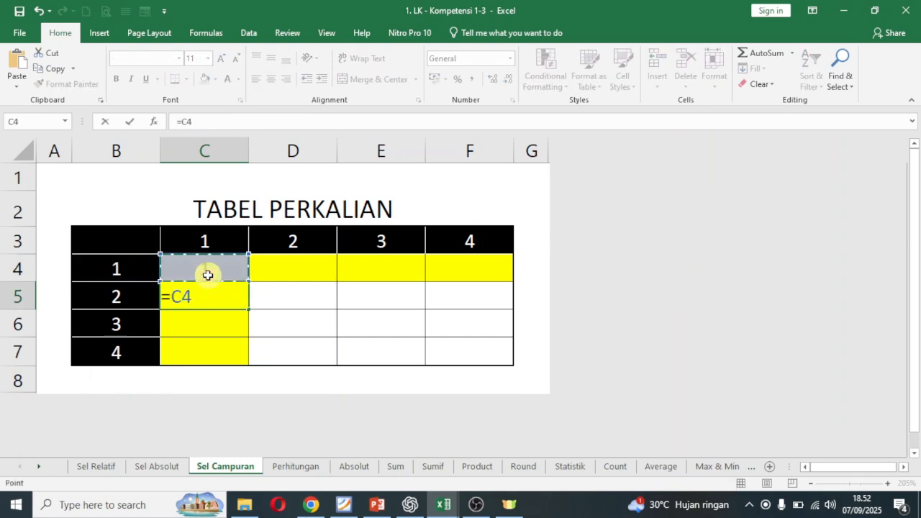
text(*)
click(126, 298)
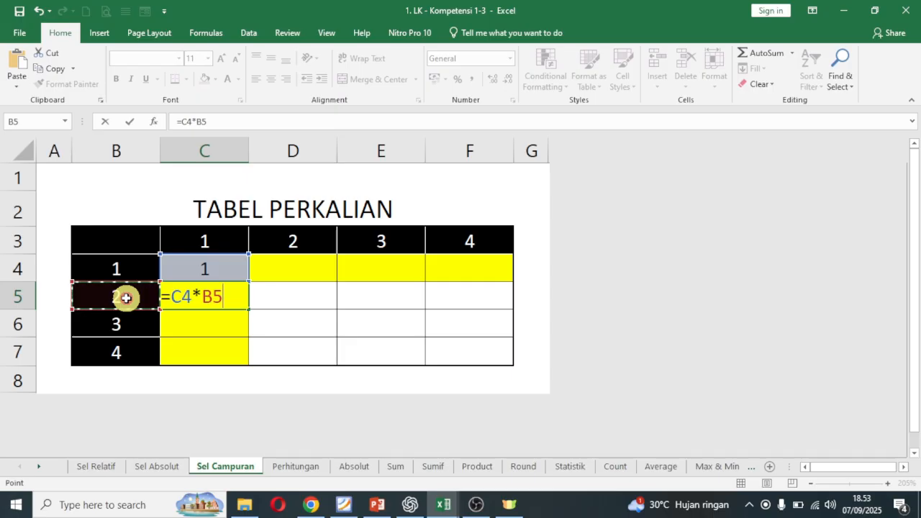
key(Return)
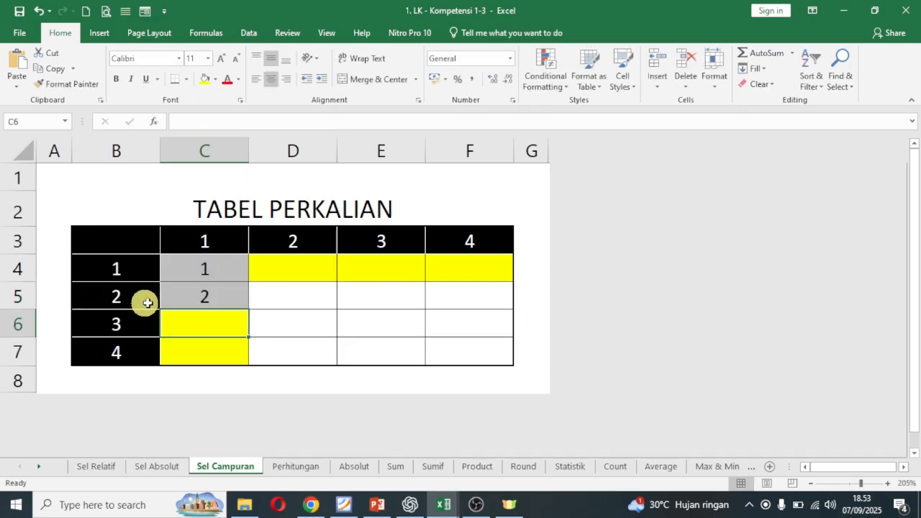
Step: Enter =C5*B6 in C6, multiplying the cell above by the row header
text(=)
click(207, 300)
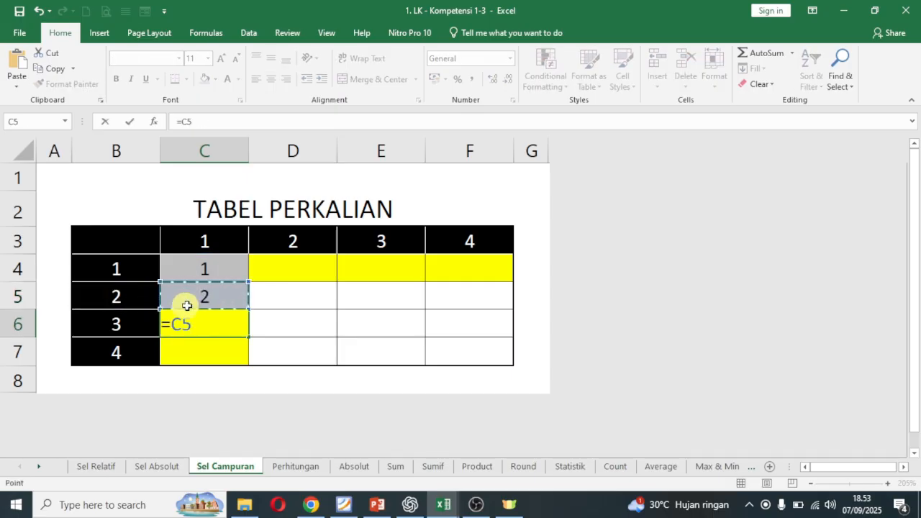
text(*)
click(132, 319)
key(Return)
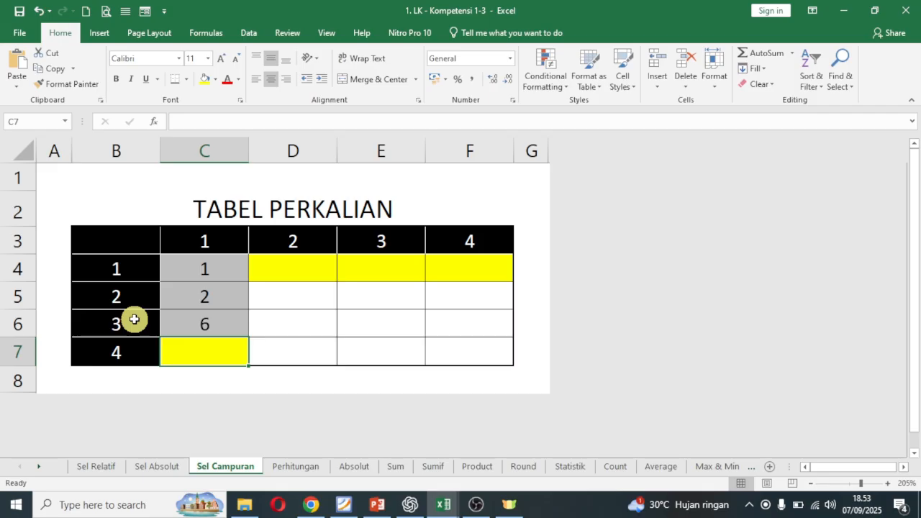
Step: Enter =C6*B7 in C7 to complete the first column of the multiplication table
text(=)
click(207, 329)
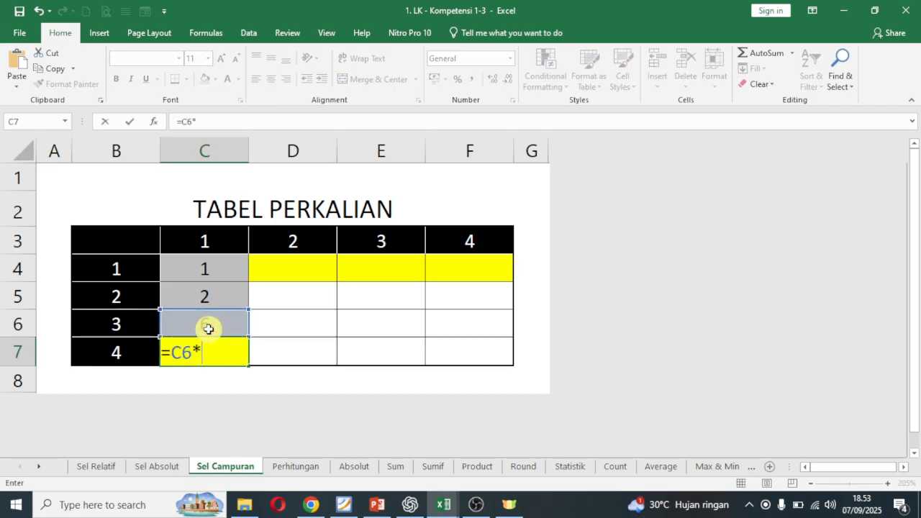
text(*)
click(132, 350)
key(Return)
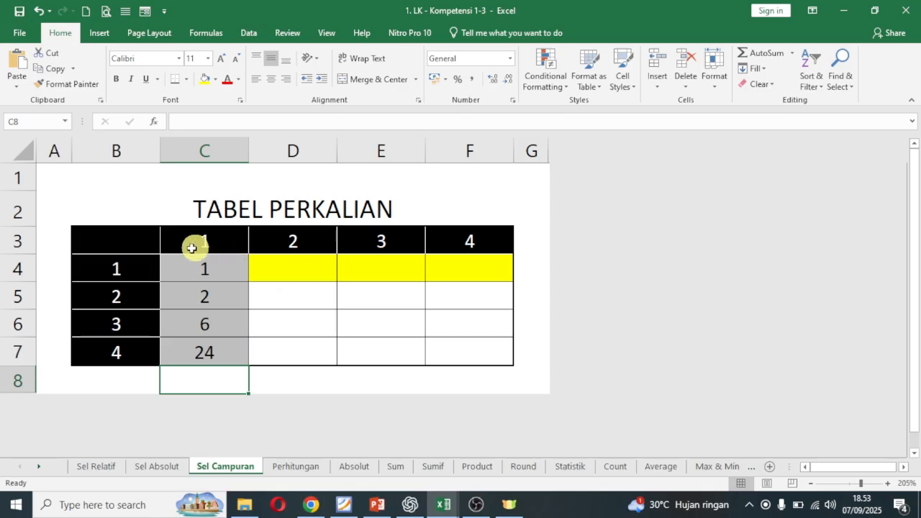
Step: Enter =C4*D3 in D4, multiplying the preceding cell in the row by the column header
click(307, 276)
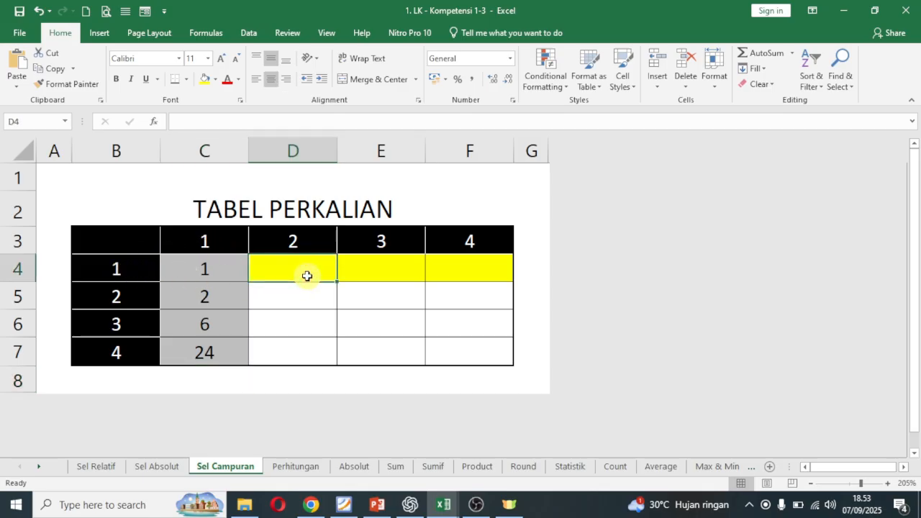
text(=)
click(230, 274)
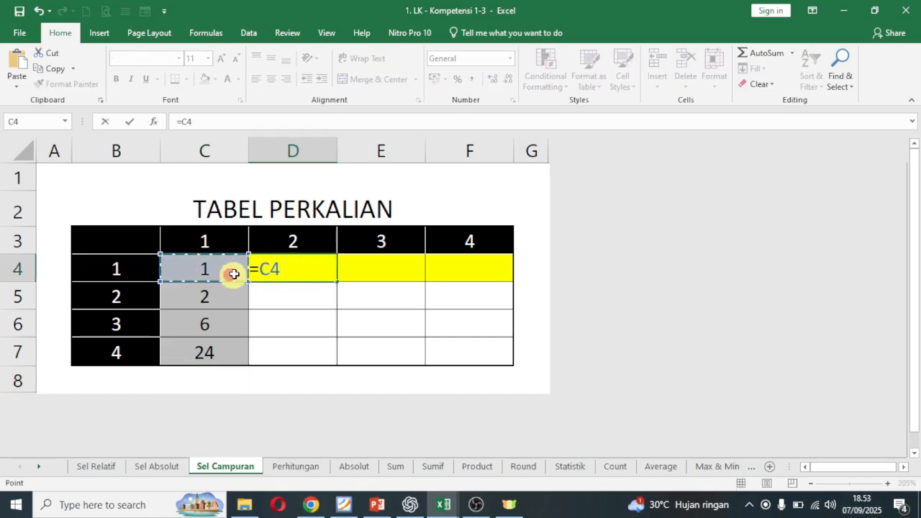
text(*)
click(286, 250)
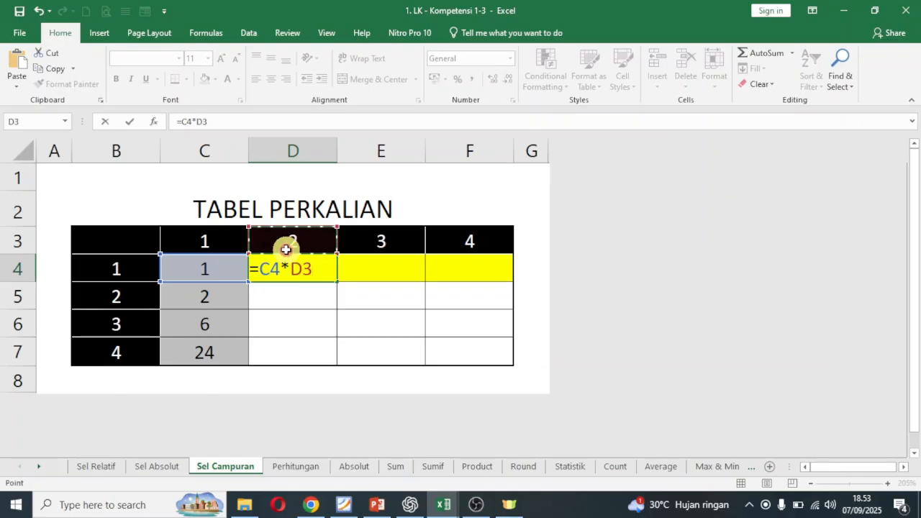
key(Return)
Step: Enter =D4*E3 in E4, multiplying the preceding cell in the row by the column header
click(380, 267)
text(=)
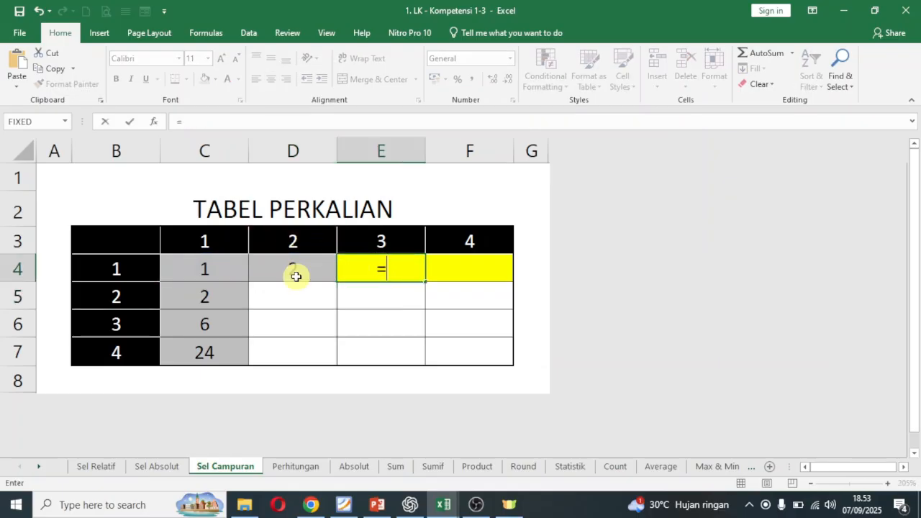
click(295, 273)
text(*)
click(371, 246)
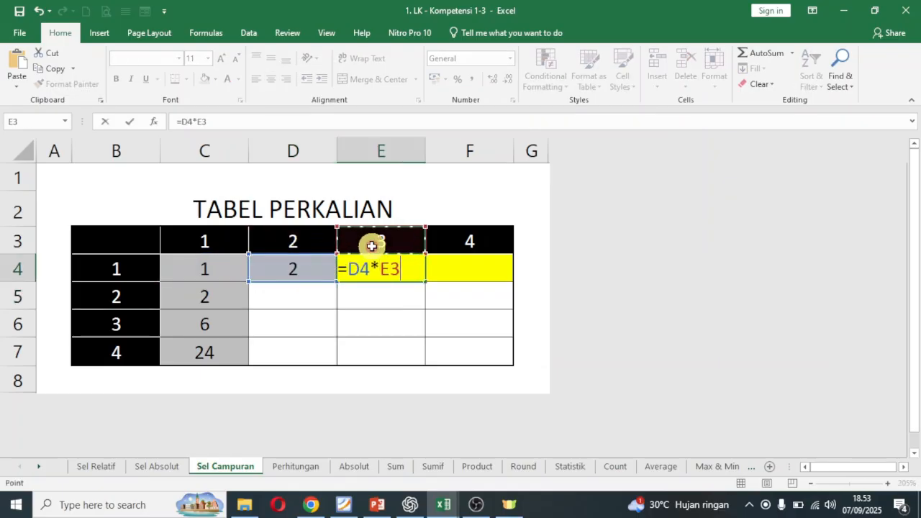
key(Return)
Step: Enter =E4*F3 in F4 to complete the first row of the multiplication table
click(470, 266)
text(=)
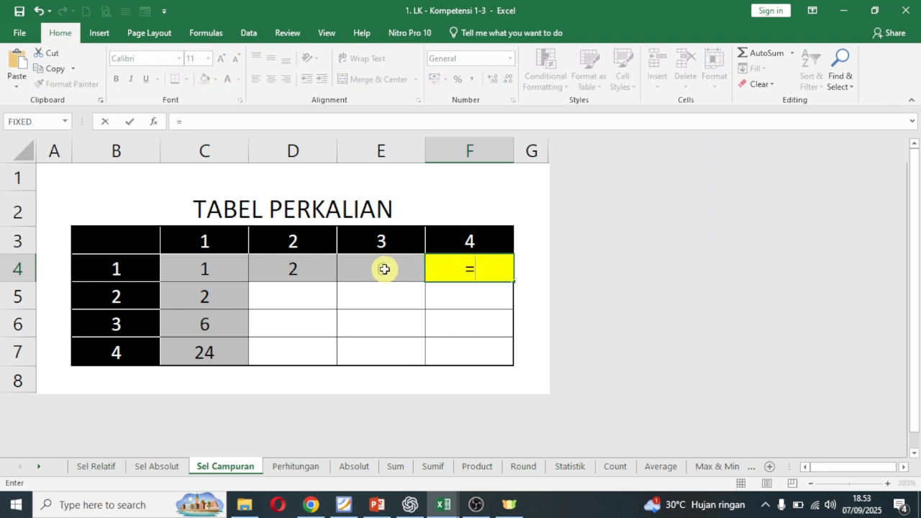
click(384, 269)
text(*)
click(467, 243)
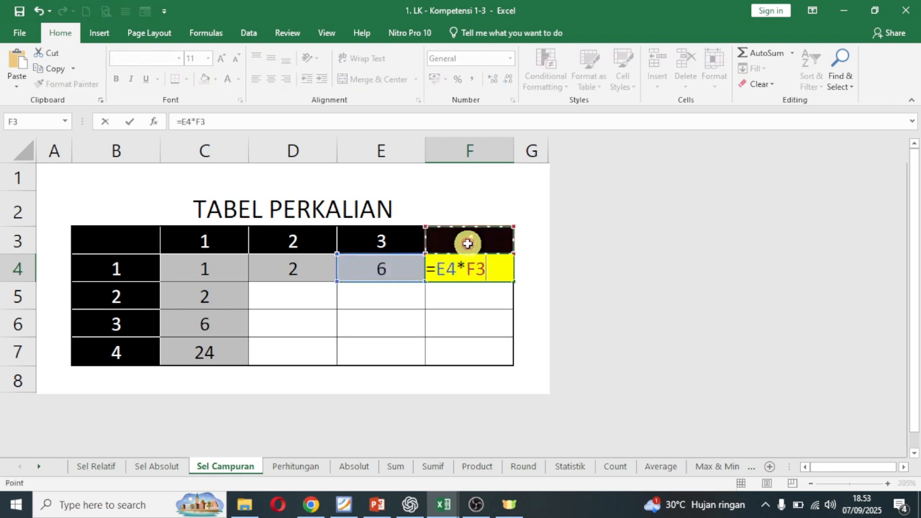
key(Return)
click(391, 329)
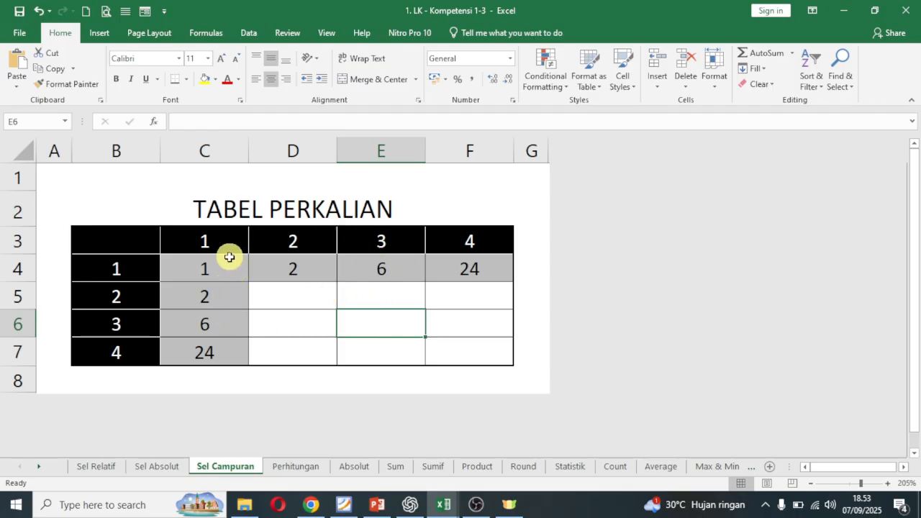
Step: On the Perhitungan sheet, enter =B3+C3+D3 in E3 to add the three values under Pertambahan
click(296, 467)
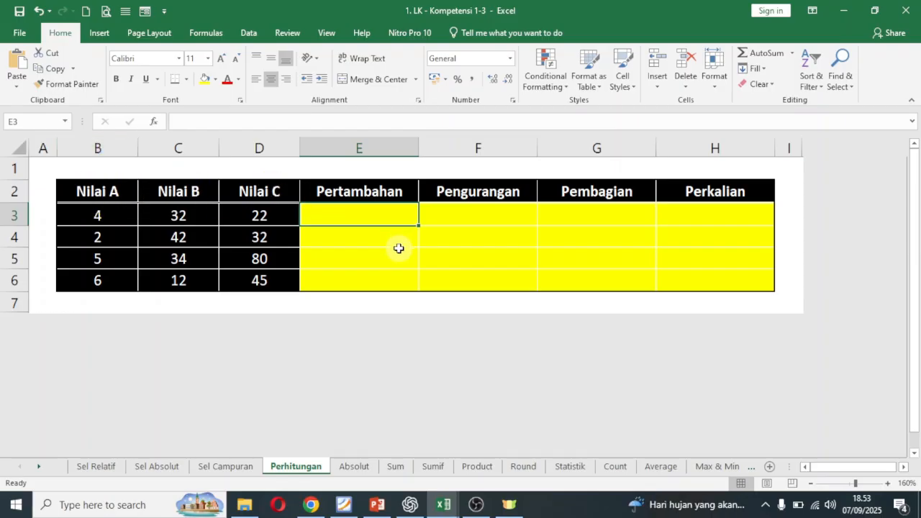
text(=)
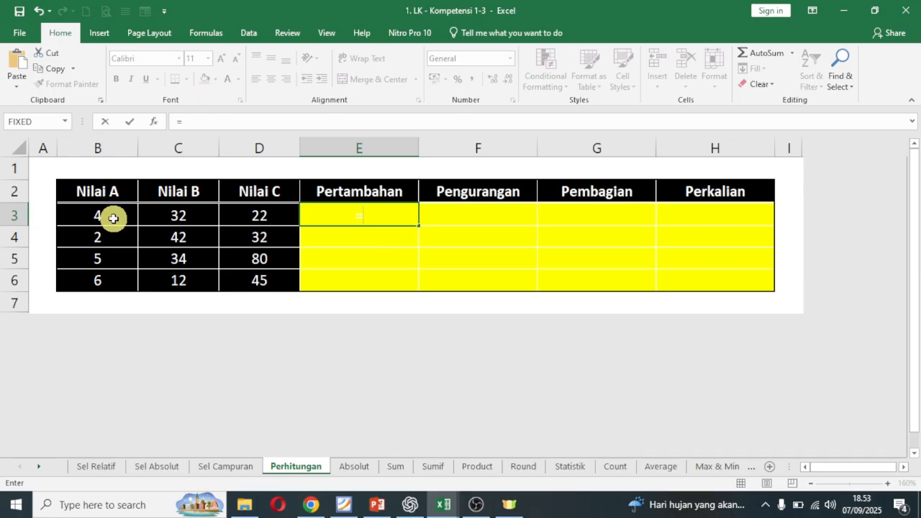
click(113, 218)
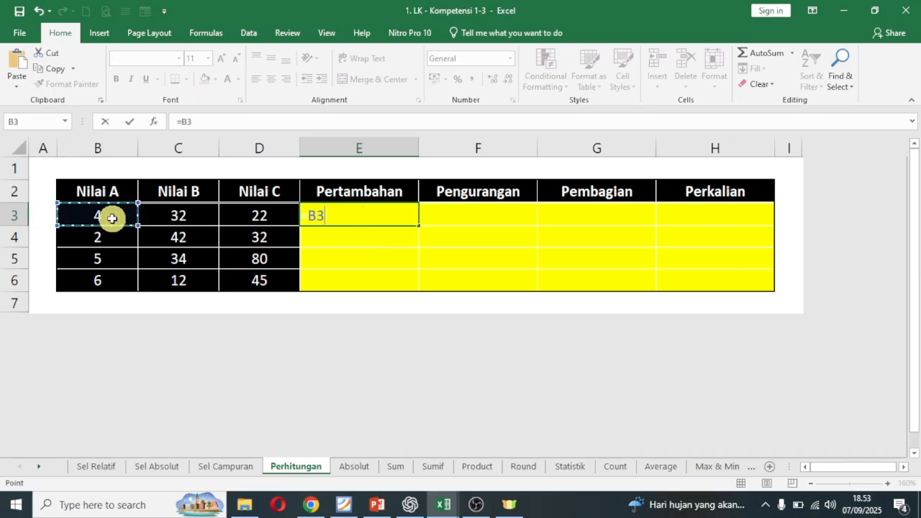
text(+)
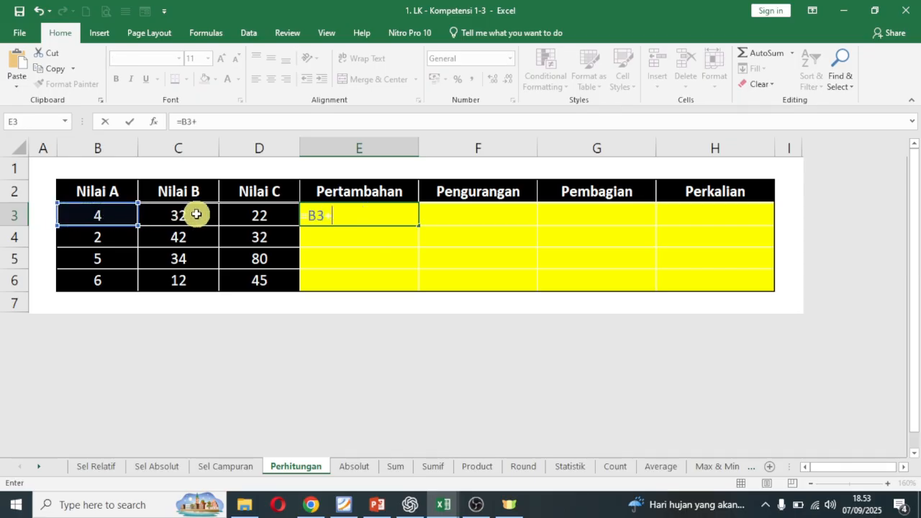
click(196, 215)
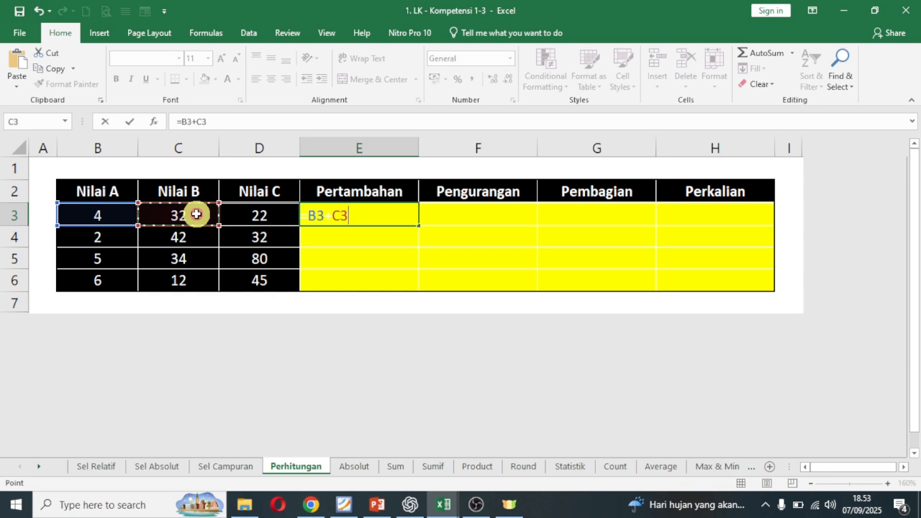
text(+)
click(252, 215)
key(Return)
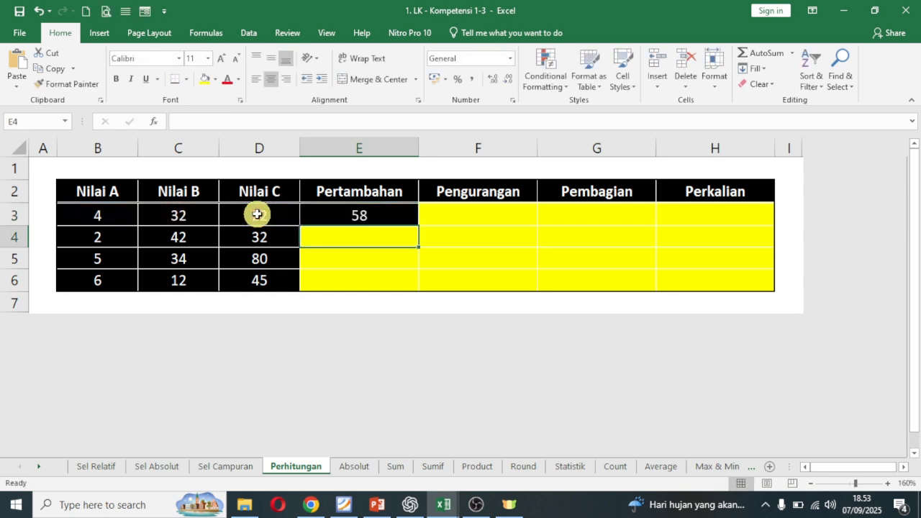
Step: Fill the addition formula from E3 down to E6 in the Pertambahan column
click(374, 215)
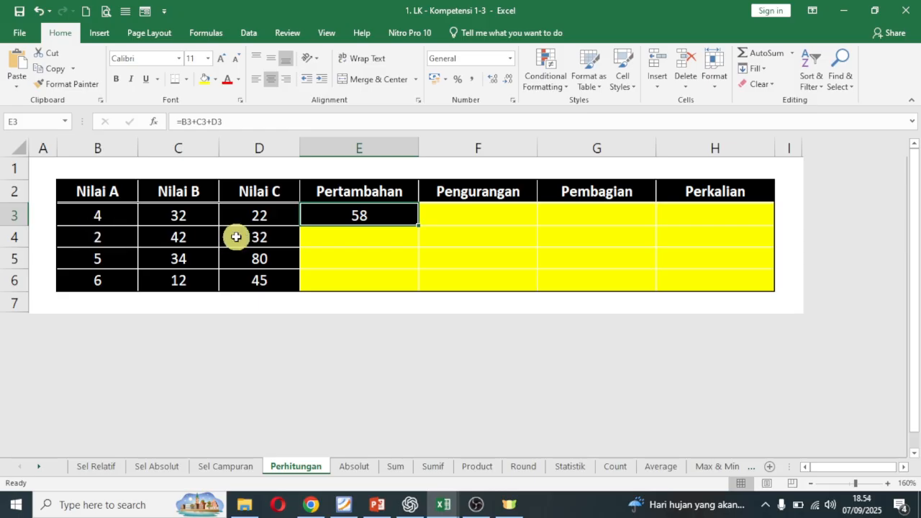
drag(420, 228, 418, 290)
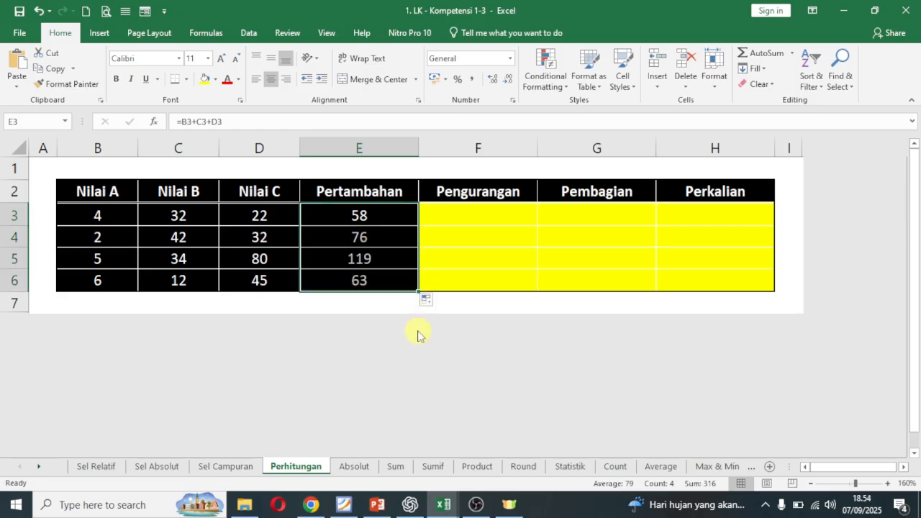
click(406, 262)
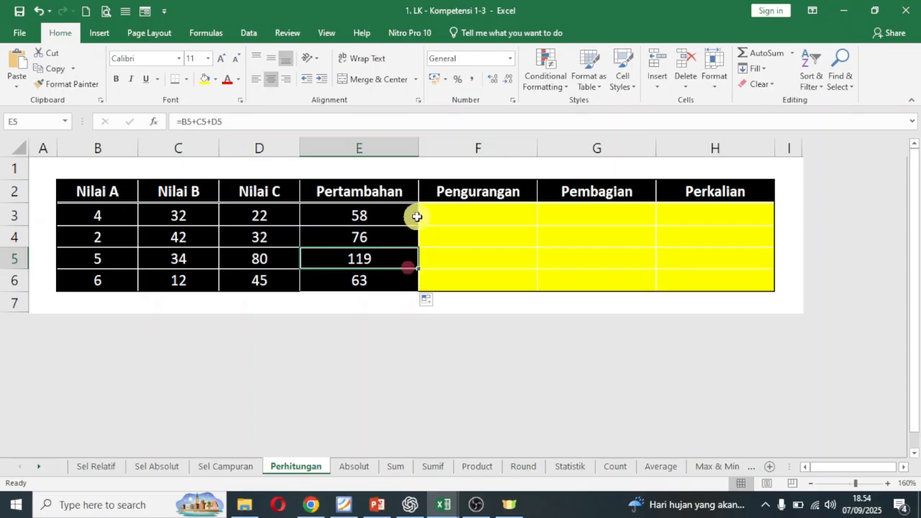
Step: Enter =B3-C3-D3 in F3 under Pengurangan and fill the formula down to F6
click(483, 214)
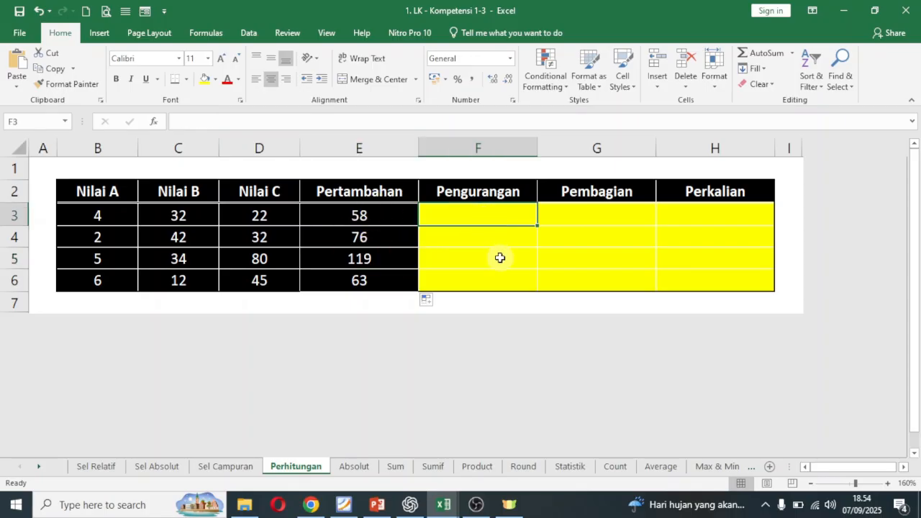
text(=)
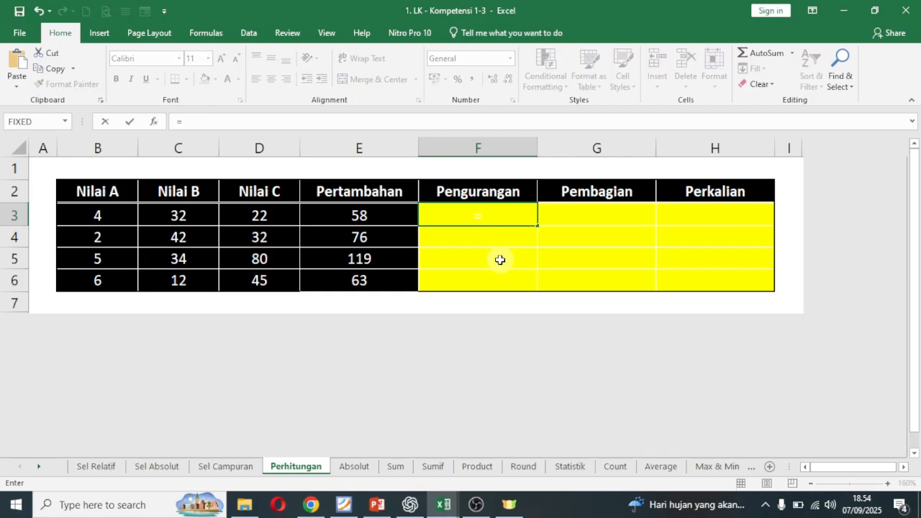
click(108, 215)
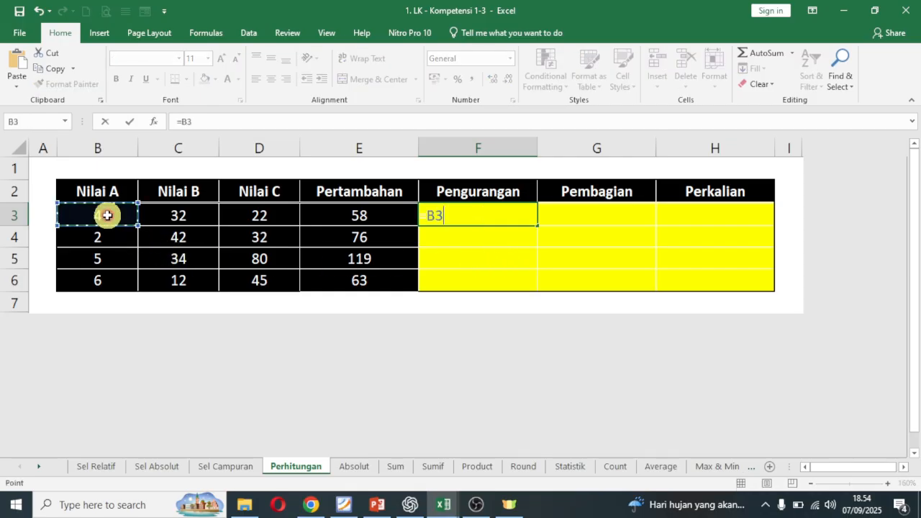
click(205, 215)
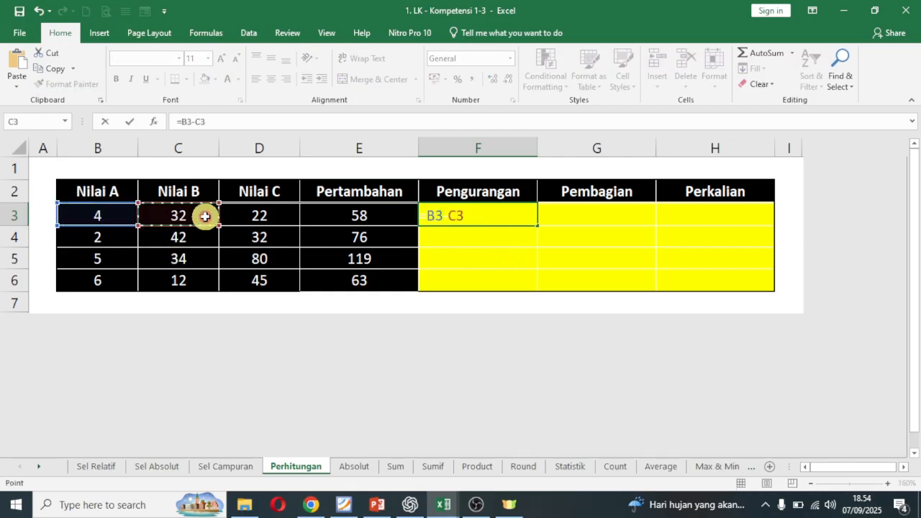
text(-)
click(264, 216)
key(Return)
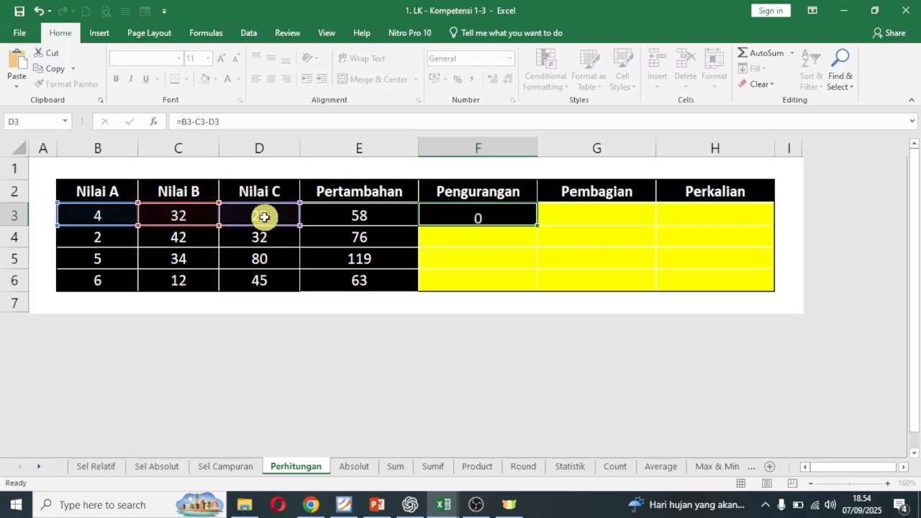
click(479, 214)
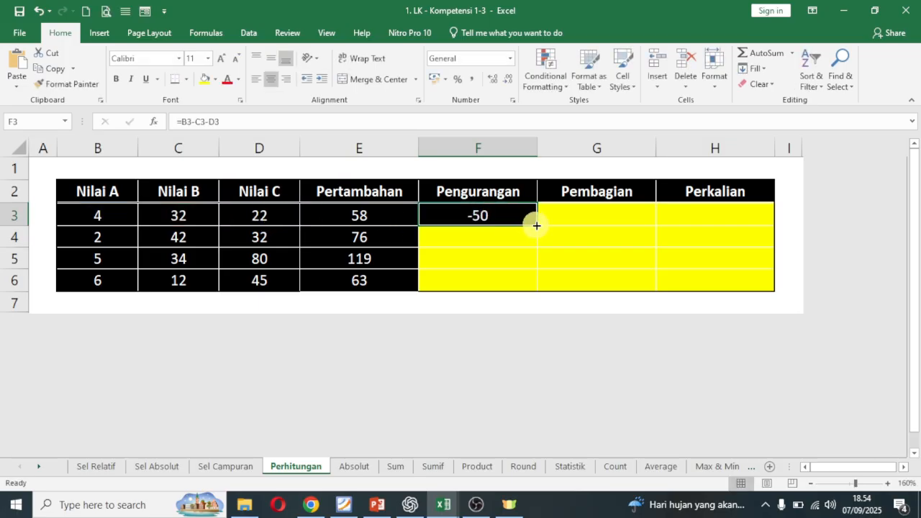
drag(531, 222, 529, 283)
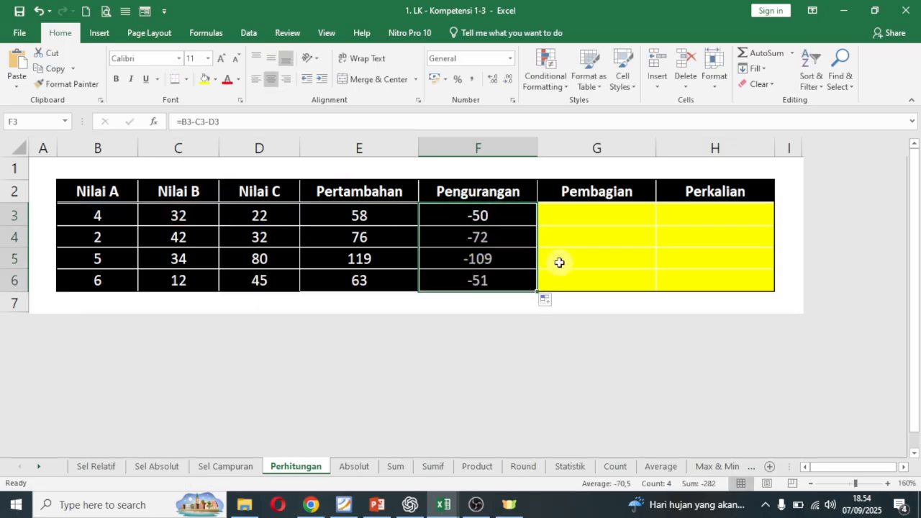
Step: Enter =C3/B3 in G3 under Pembagian and fill the formula down to G6
click(601, 214)
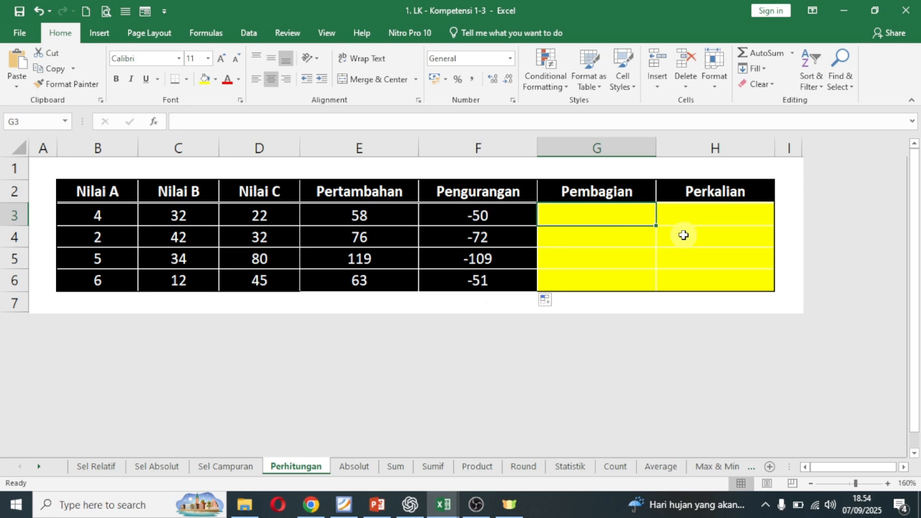
text(=)
click(192, 218)
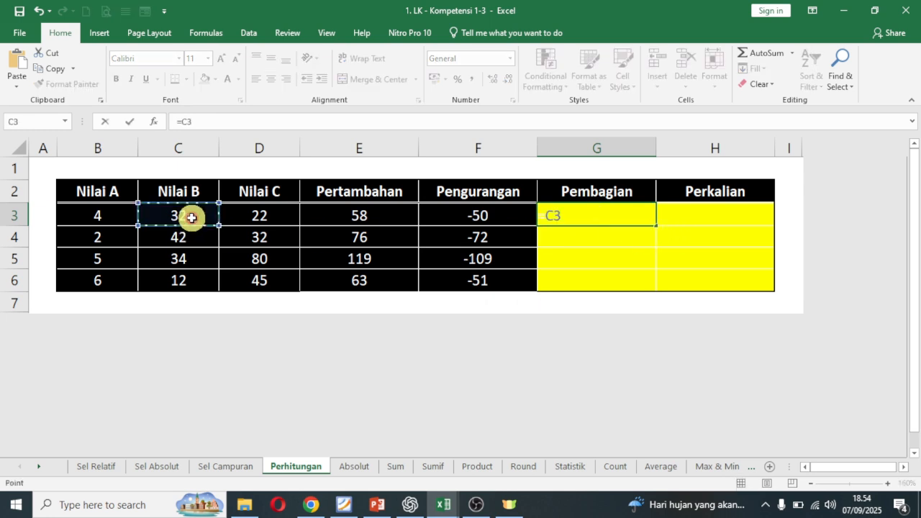
text(/)
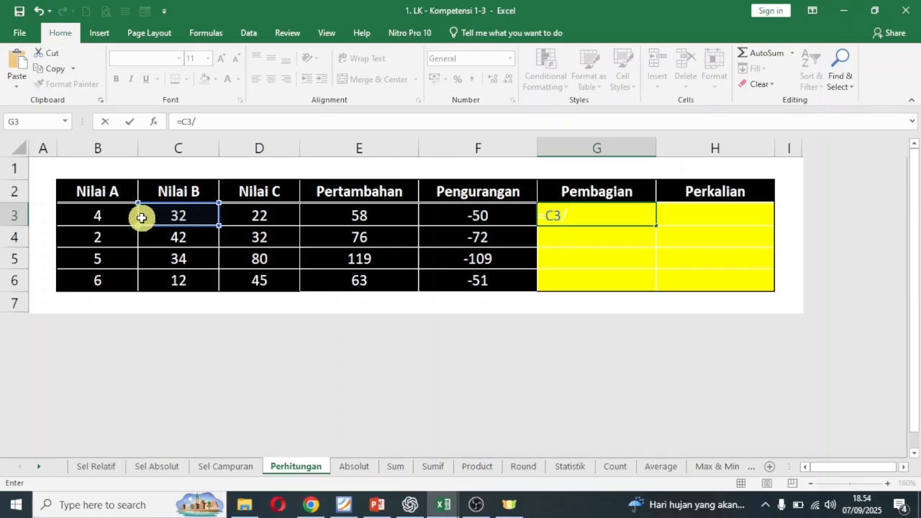
click(114, 218)
key(Return)
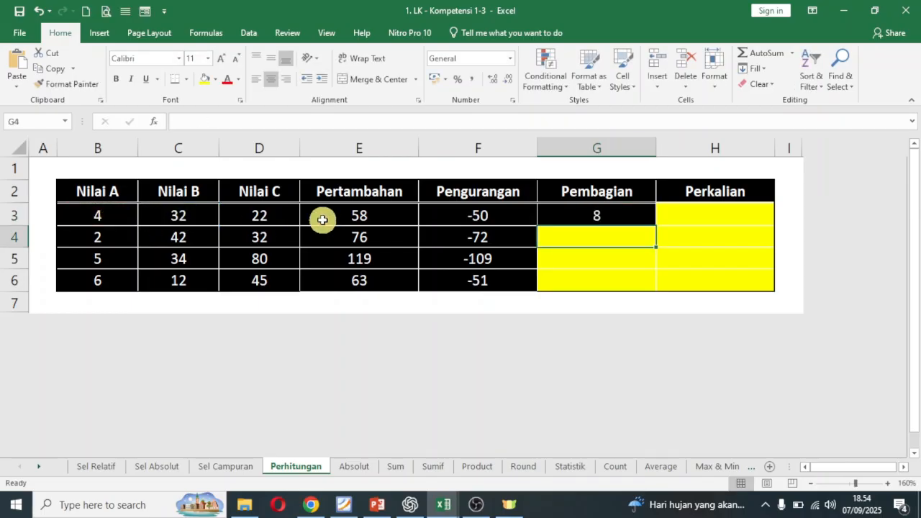
click(603, 218)
drag(658, 226, 651, 286)
Step: Enter =B3*C3*D3 in H3 under Perkalian and fill the formula down to H6
click(714, 219)
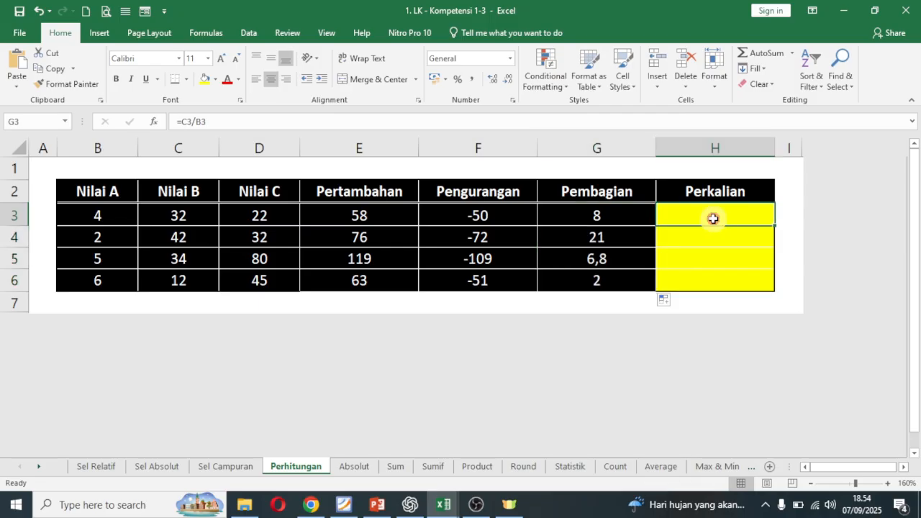
text(=)
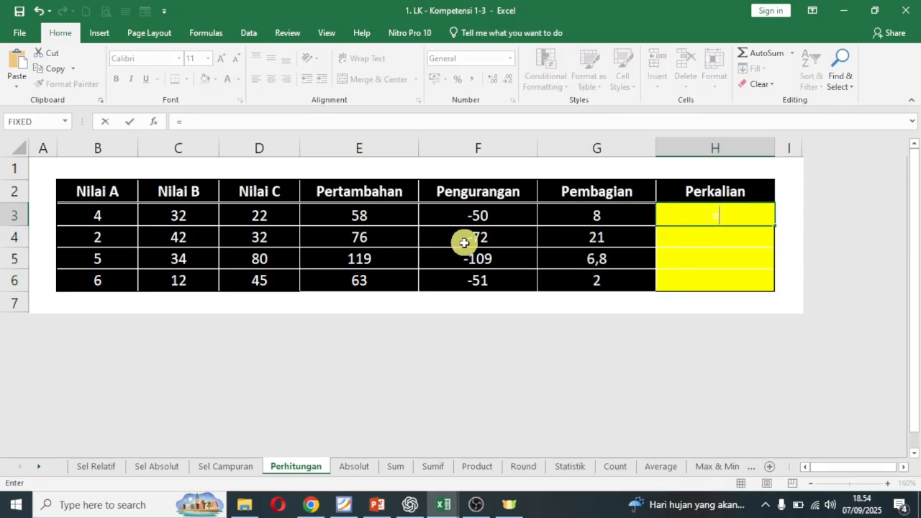
click(102, 217)
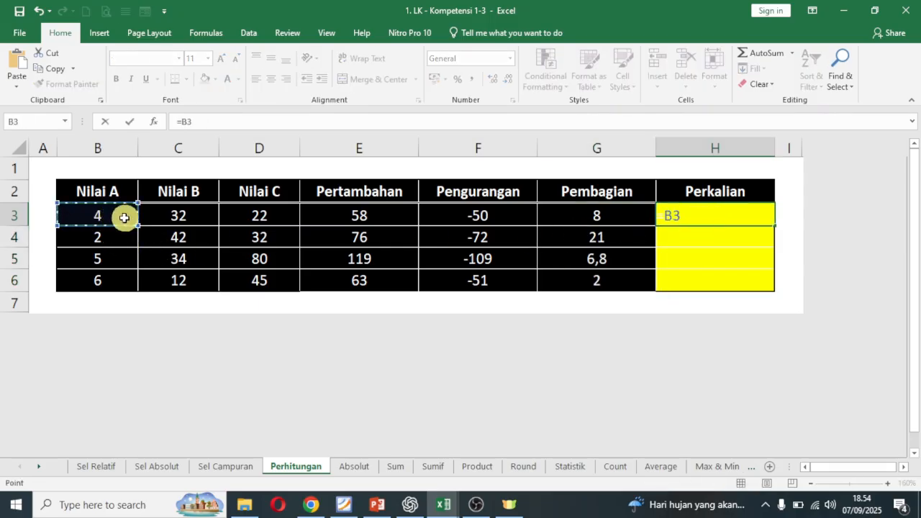
text(*)
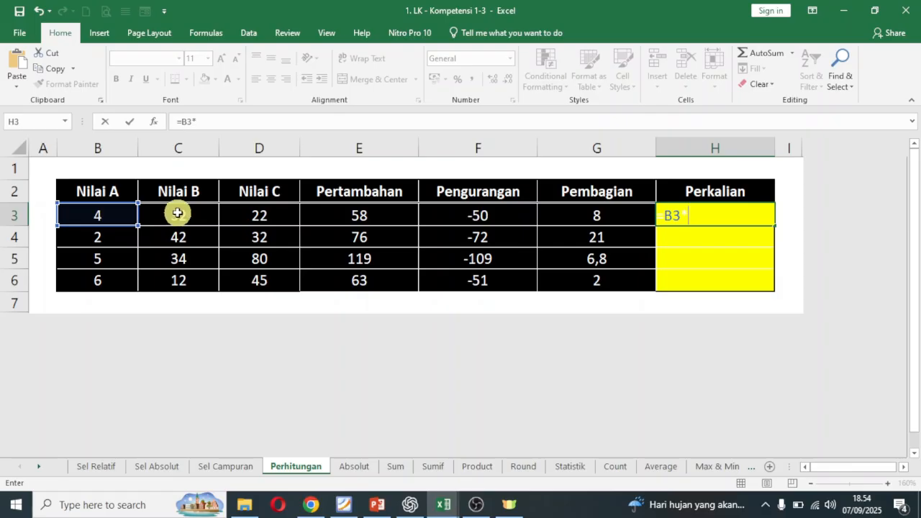
click(178, 214)
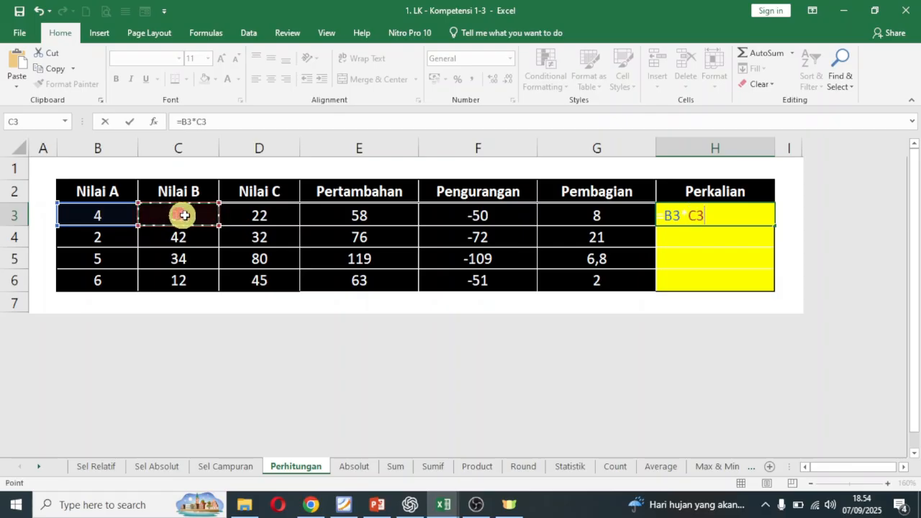
text(*)
click(259, 215)
key(Return)
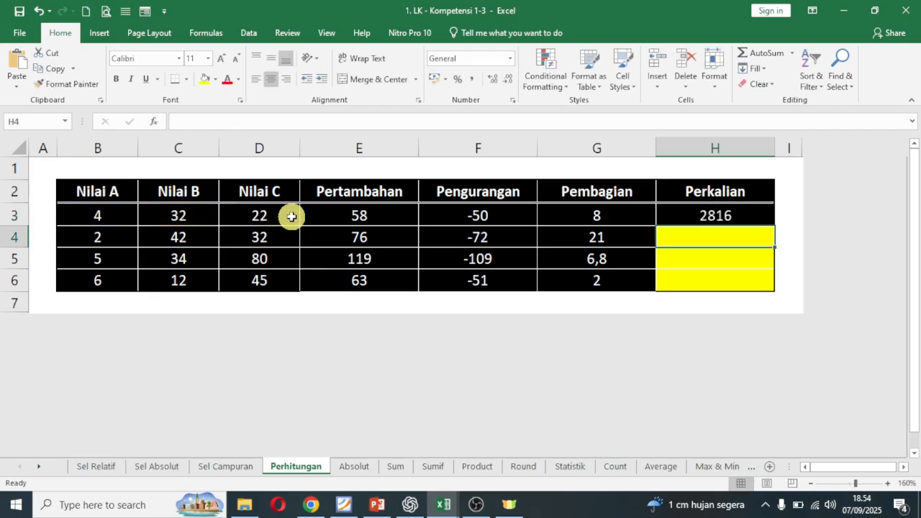
click(748, 222)
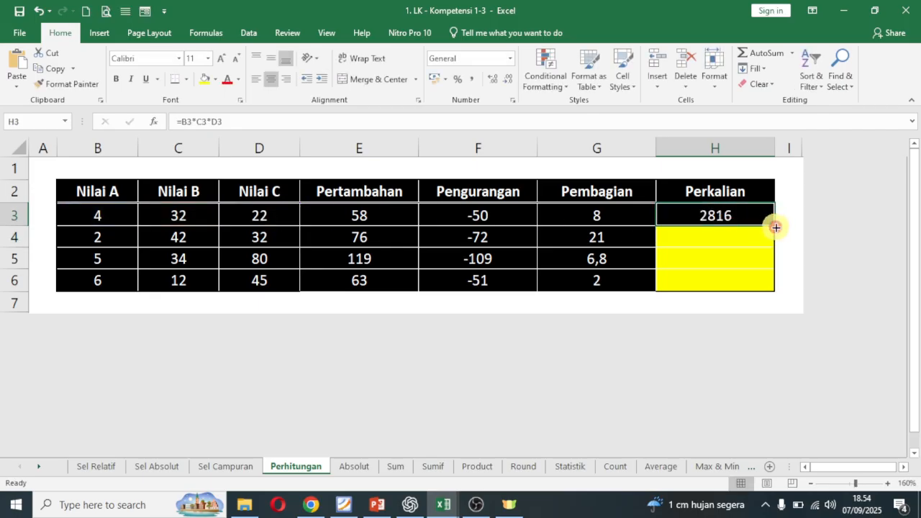
drag(776, 228, 770, 289)
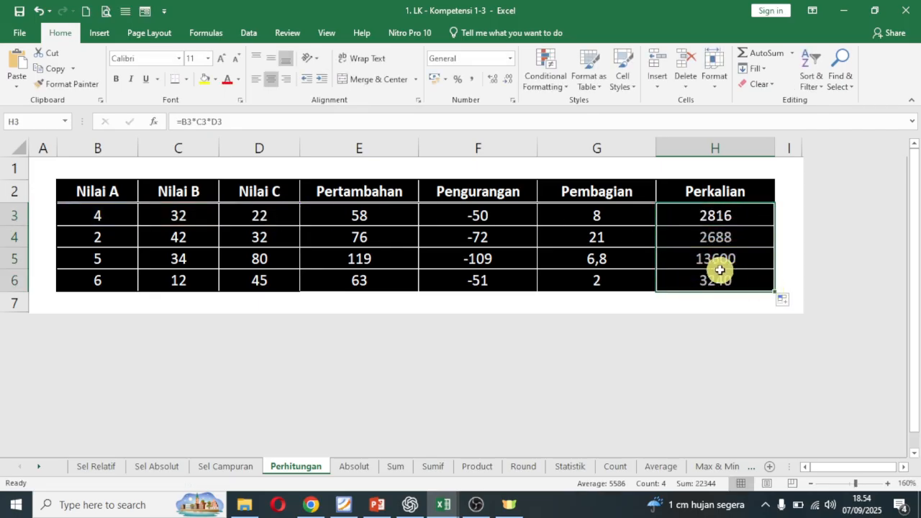
Step: Format the Perkalian values in H3:H6 with the comma style and no decimal places
click(730, 221)
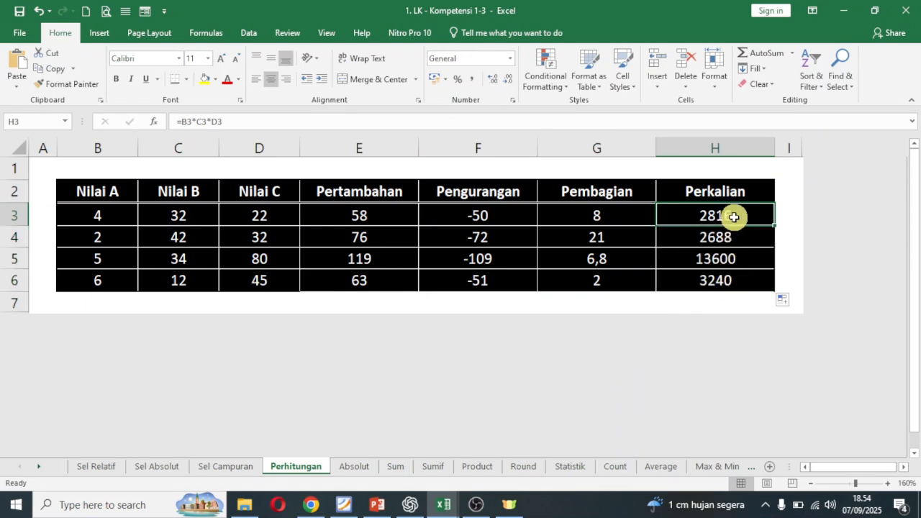
drag(734, 216, 734, 275)
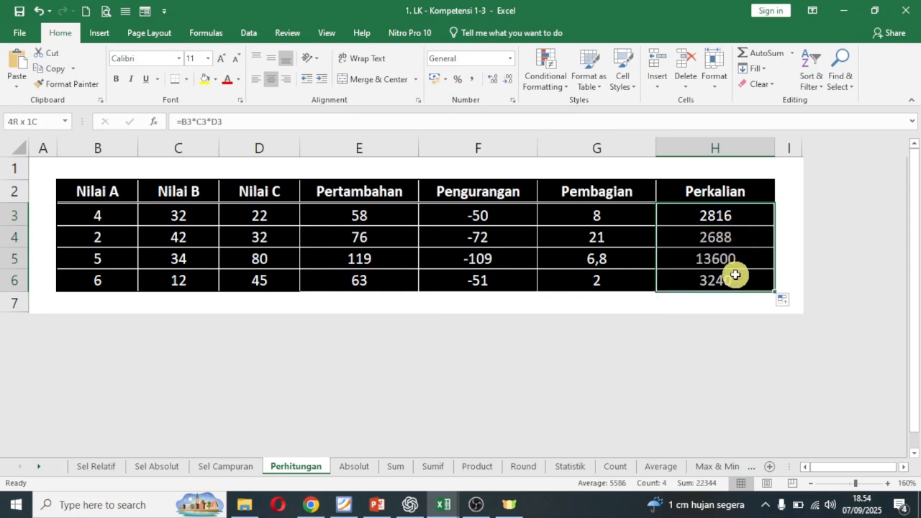
click(473, 80)
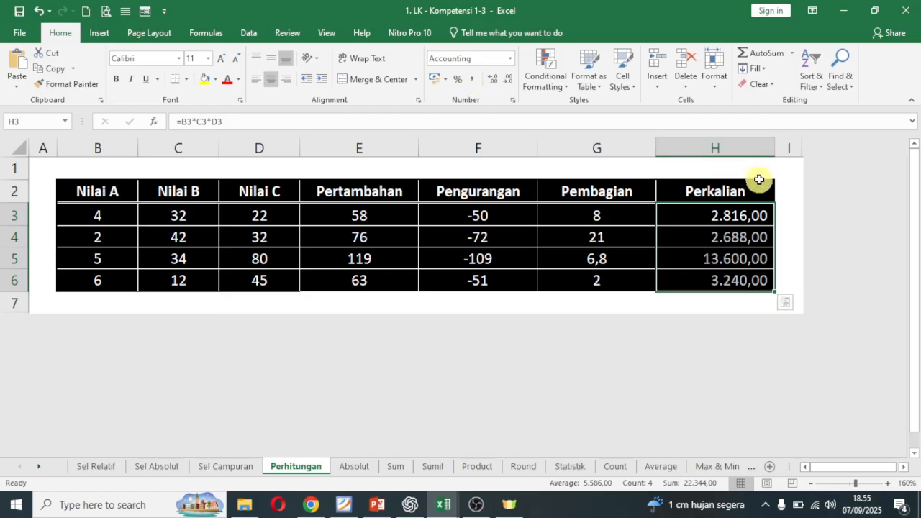
double_click(509, 81)
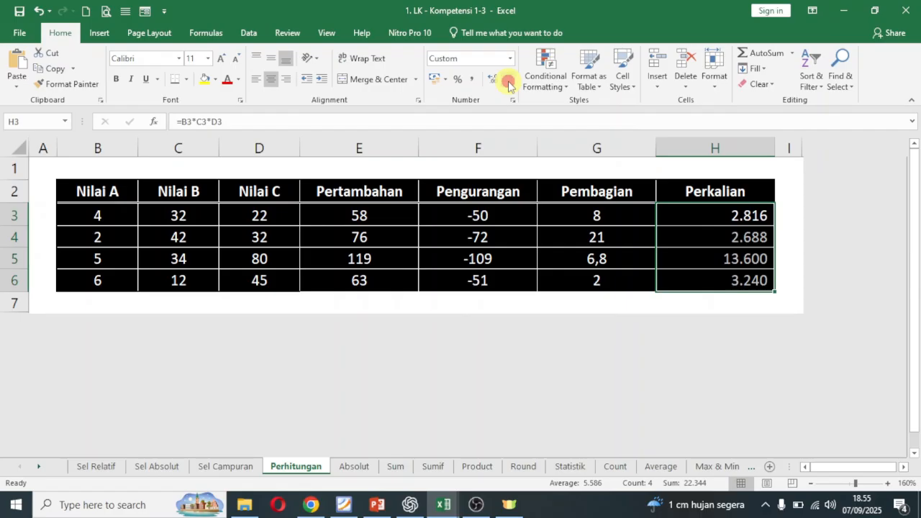
click(524, 284)
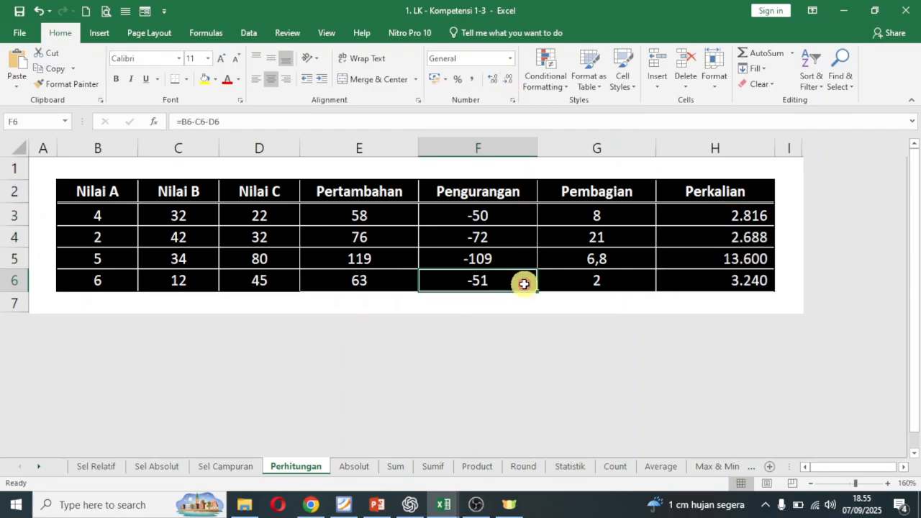
Step: Open the Absolut sheet and enter =C8*$C$5 in D8 under Harga Dalam Rupiah
click(356, 467)
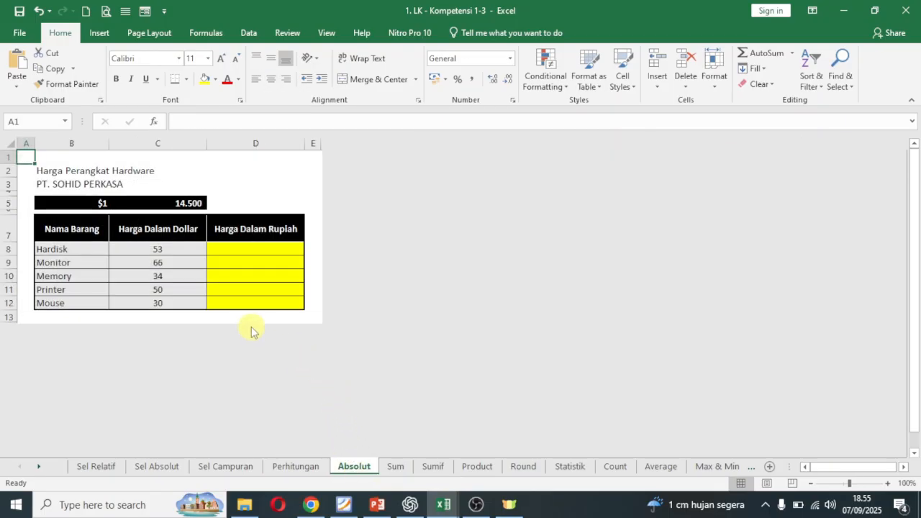
ctrl+scroll(250, 324, up, 3)
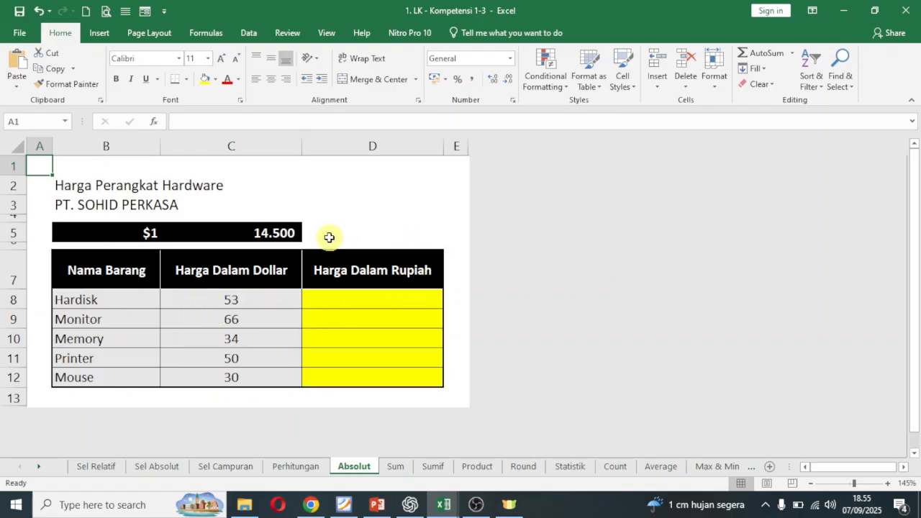
click(384, 299)
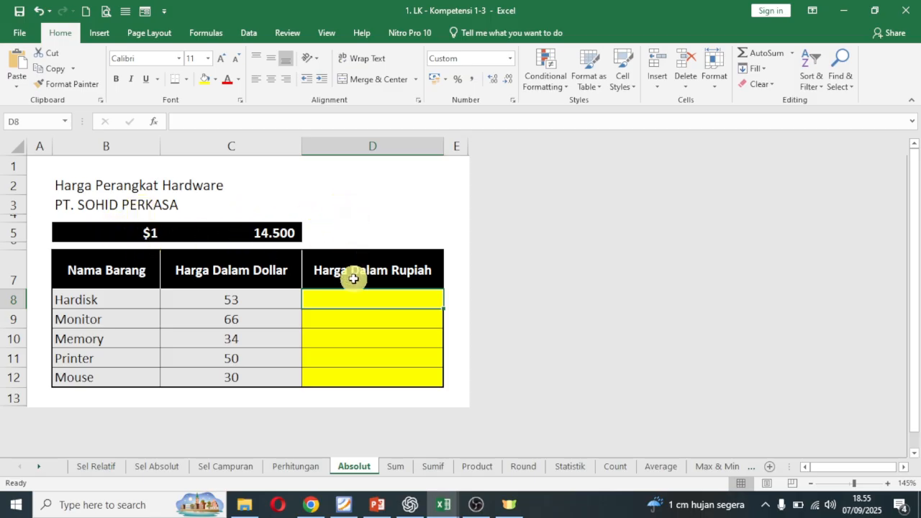
text(=)
click(264, 300)
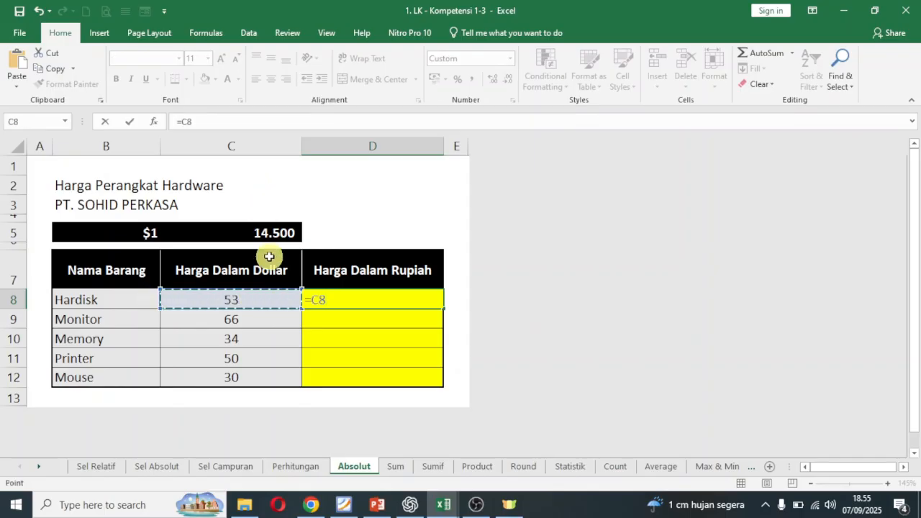
text(*)
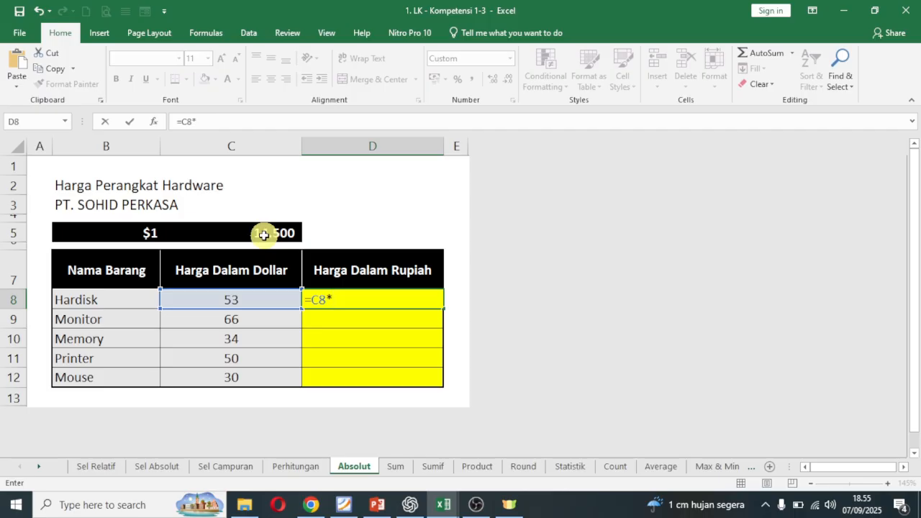
click(264, 234)
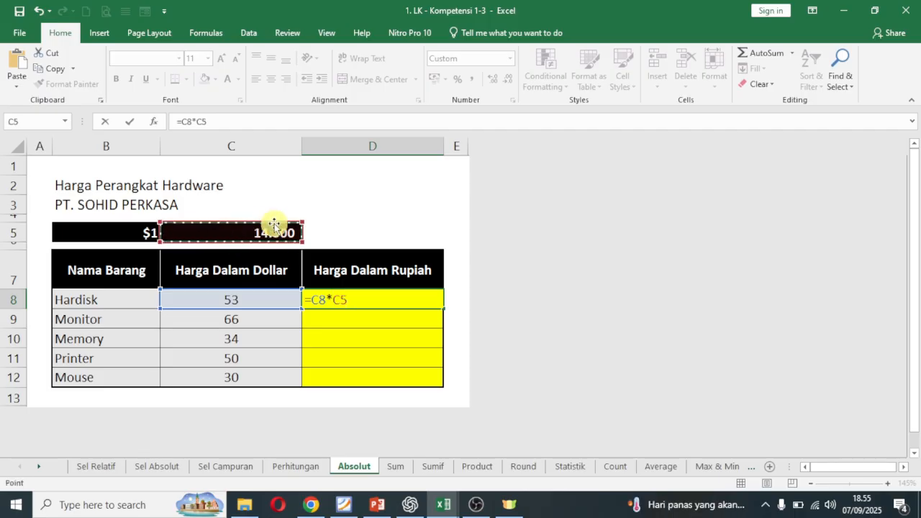
click(229, 125)
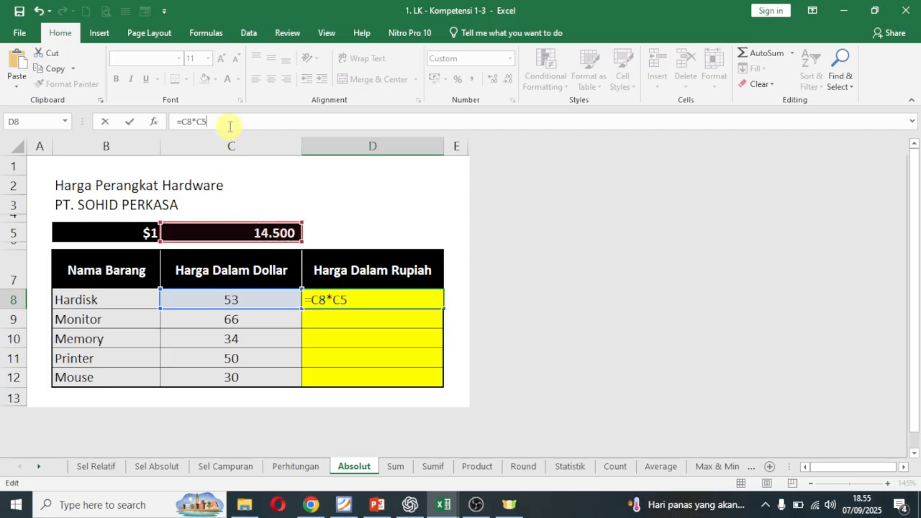
key(F4)
key(Return)
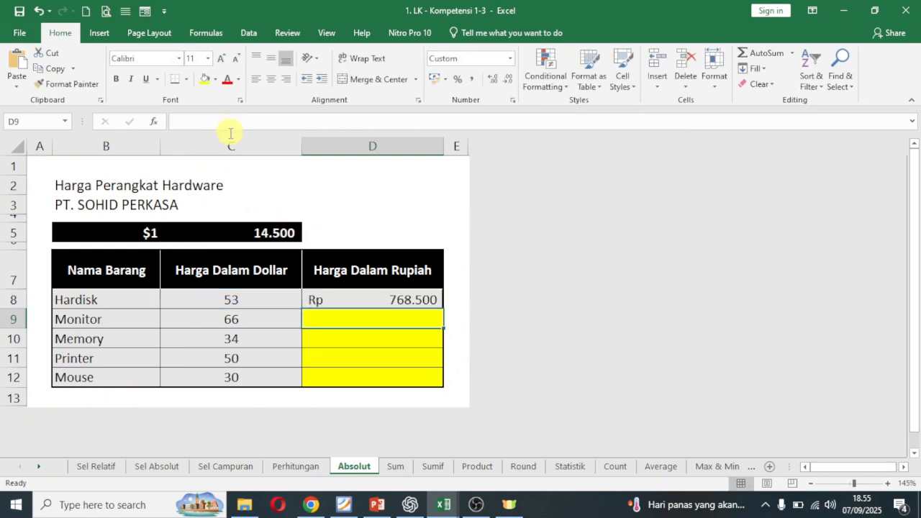
Step: Fill the rupiah price formula from D8 down to D12
click(400, 297)
drag(443, 310, 438, 382)
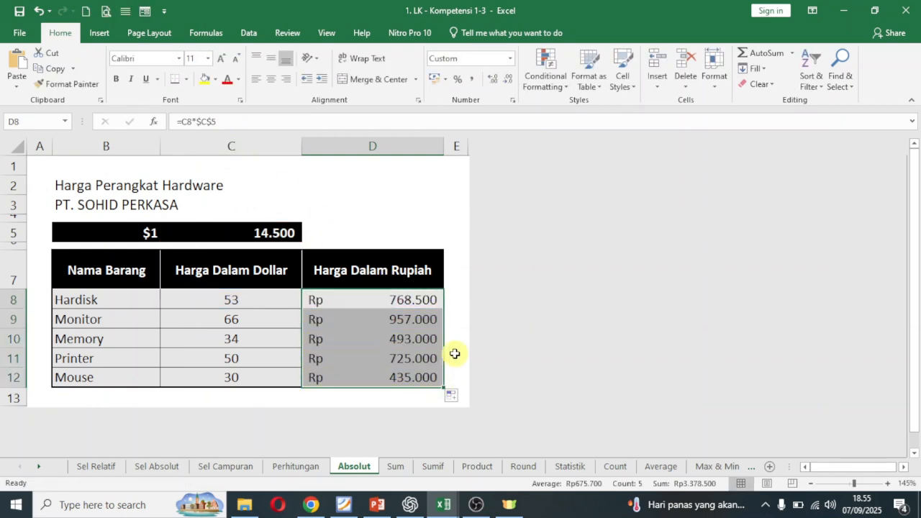
click(418, 300)
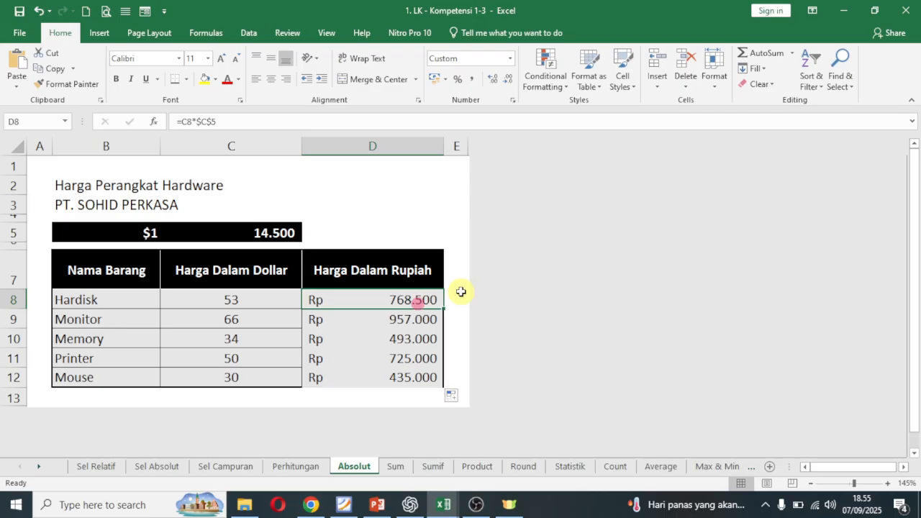
click(383, 377)
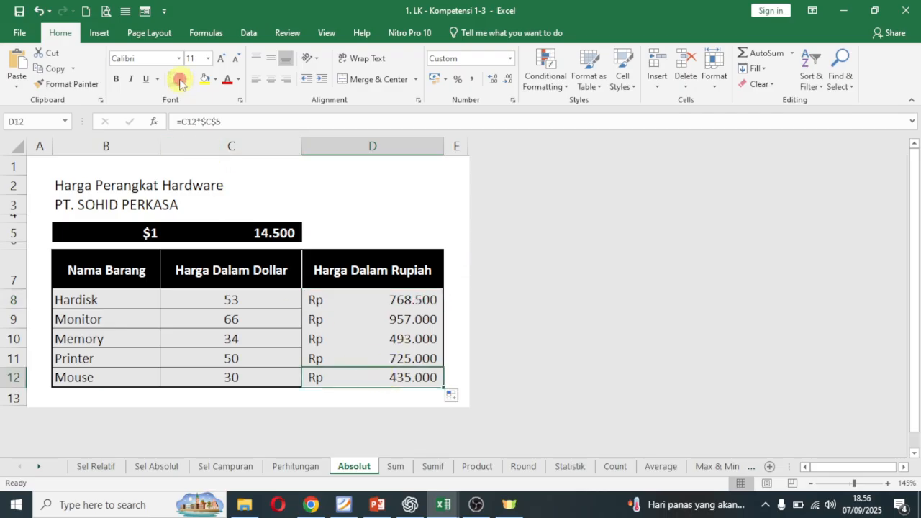
Step: Apply All Borders to the rupiah prices in D9:D11
click(387, 301)
click(388, 320)
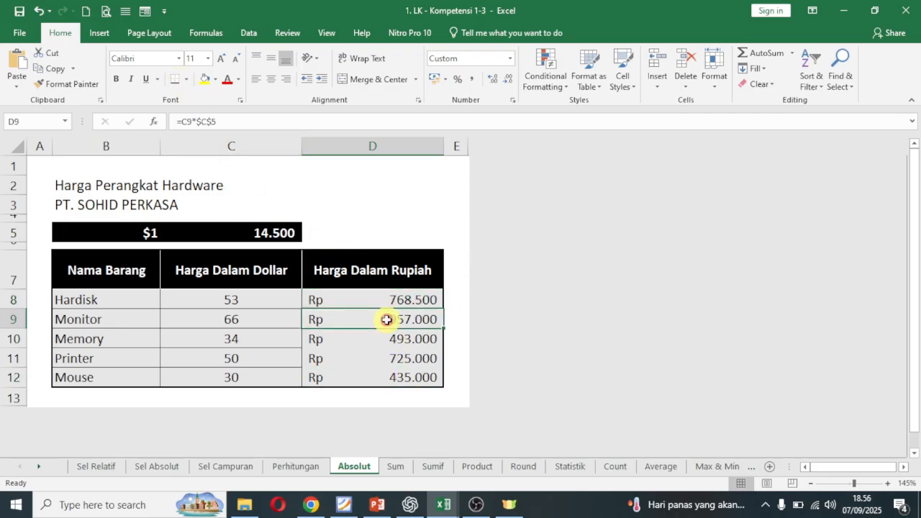
drag(386, 320, 385, 357)
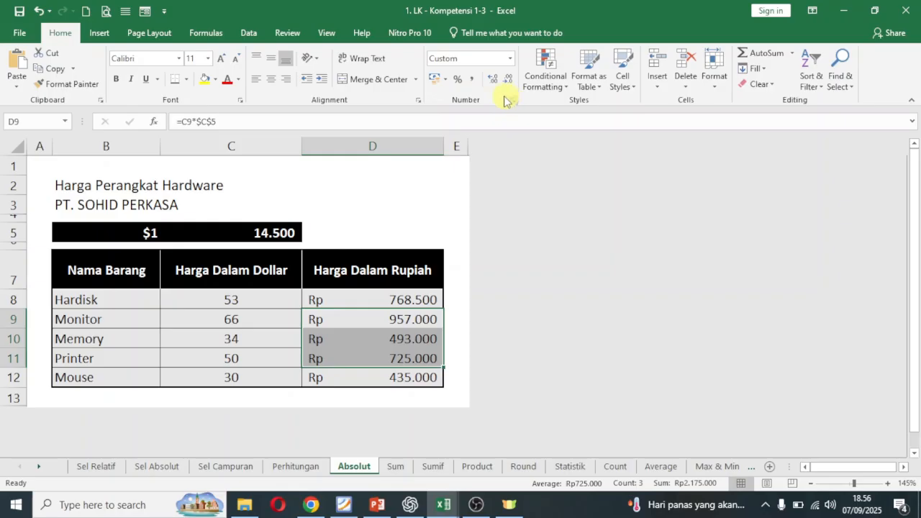
click(185, 79)
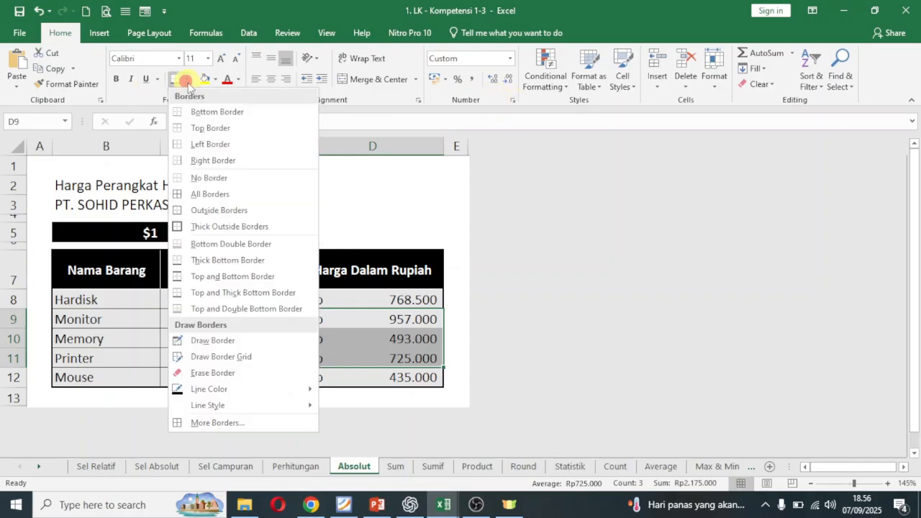
click(202, 193)
click(362, 224)
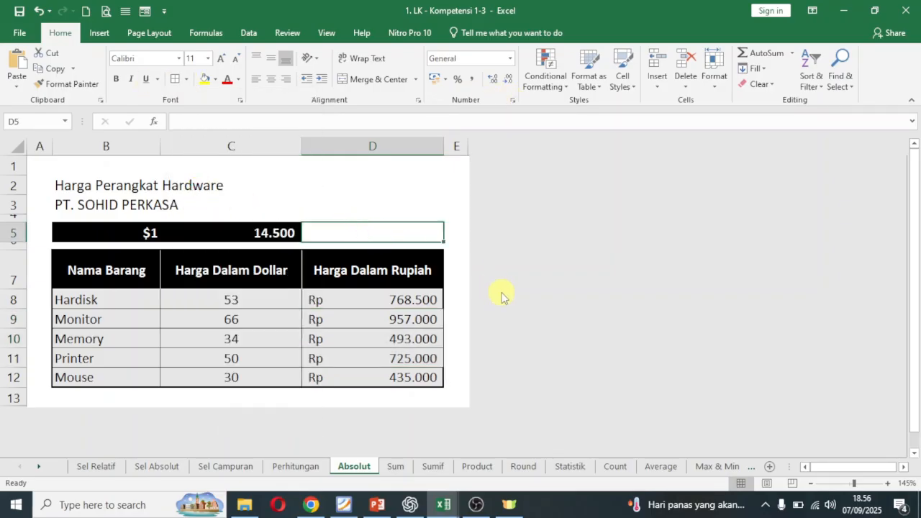
Step: Open the Sum sheet and select the JUMLAH cell G10 under TRANSAKSI
click(396, 466)
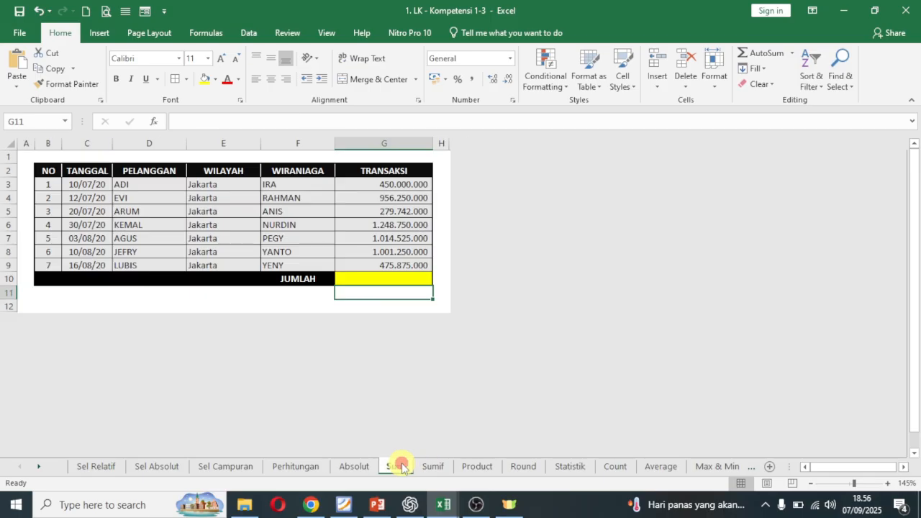
click(401, 277)
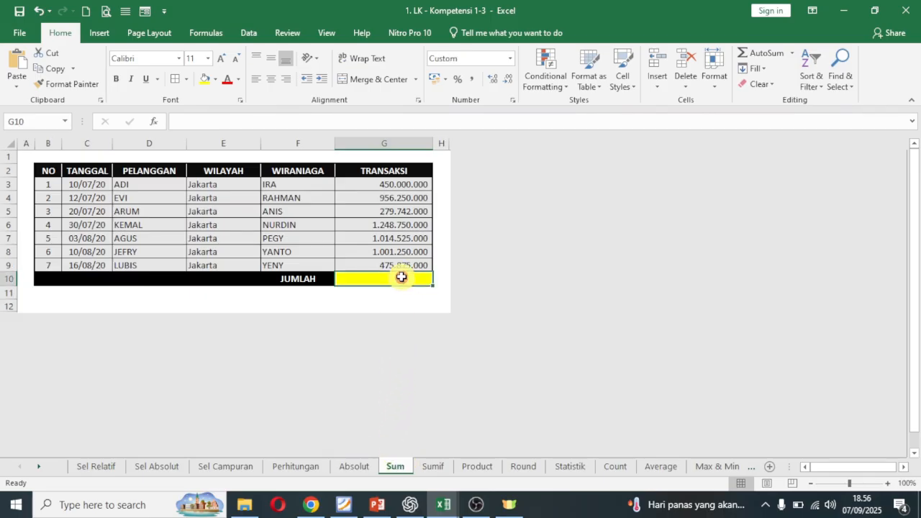
ctrl+scroll(401, 277, up, 4)
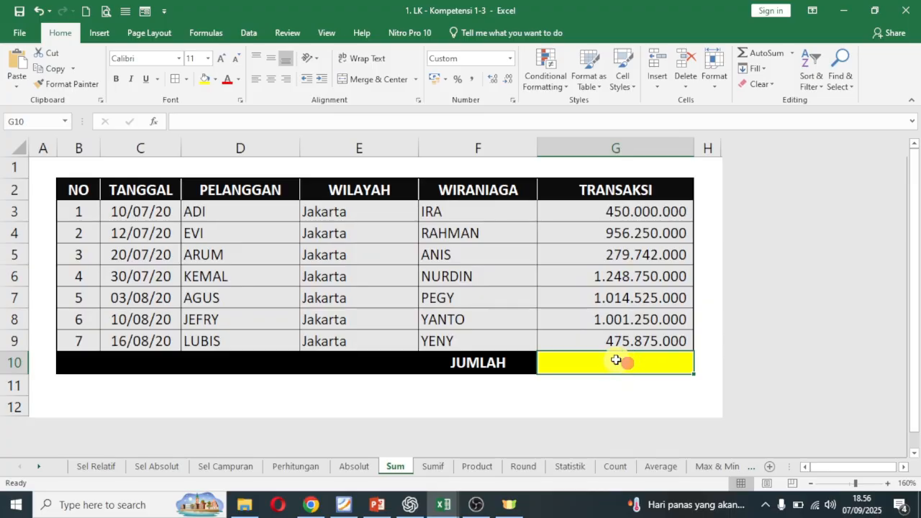
Step: Enter =G3+G4+G5+G6+G7+G8+G9 in G10 to total the transactions cell by cell
text(=)
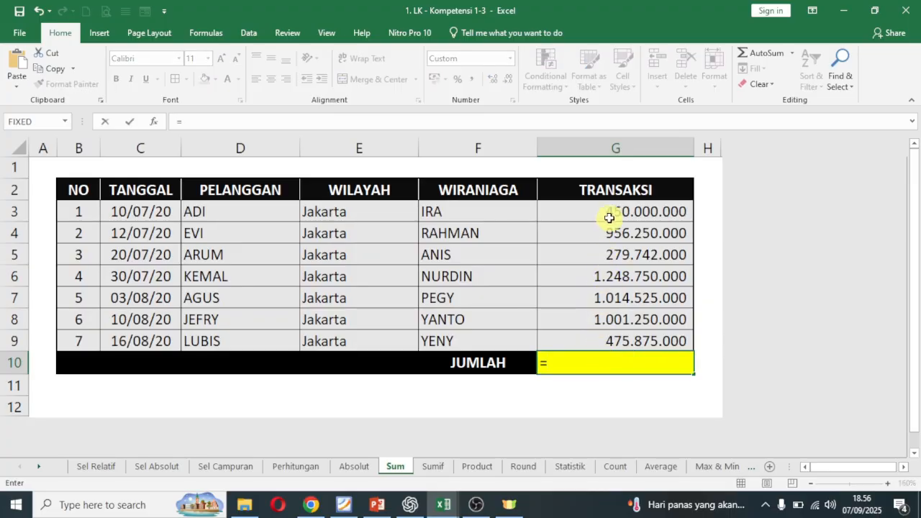
click(610, 217)
text(+)
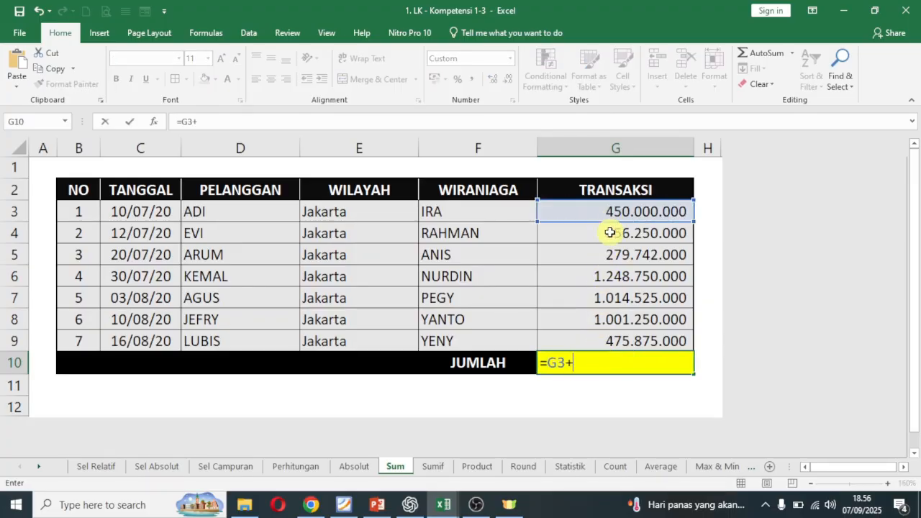
click(609, 232)
text(+)
click(609, 255)
text(+)
click(610, 274)
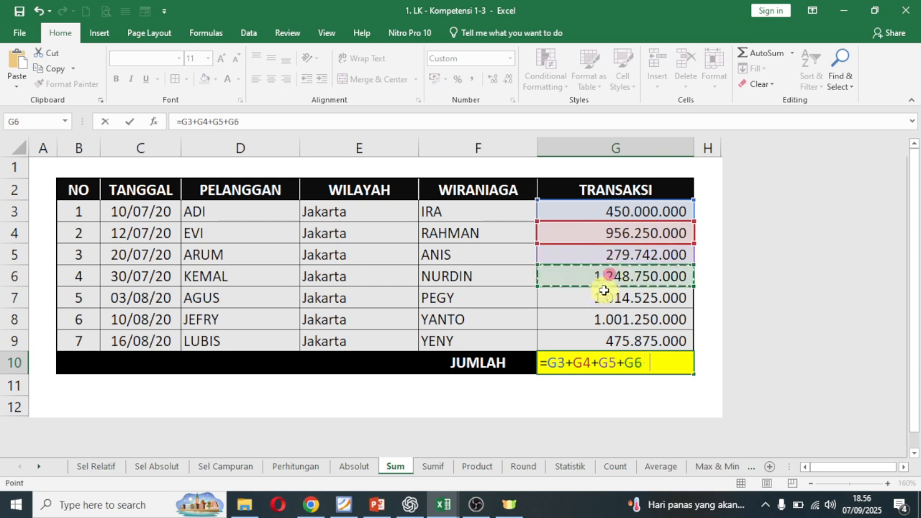
text(+)
click(602, 298)
text(+)
click(604, 320)
text(+)
click(605, 333)
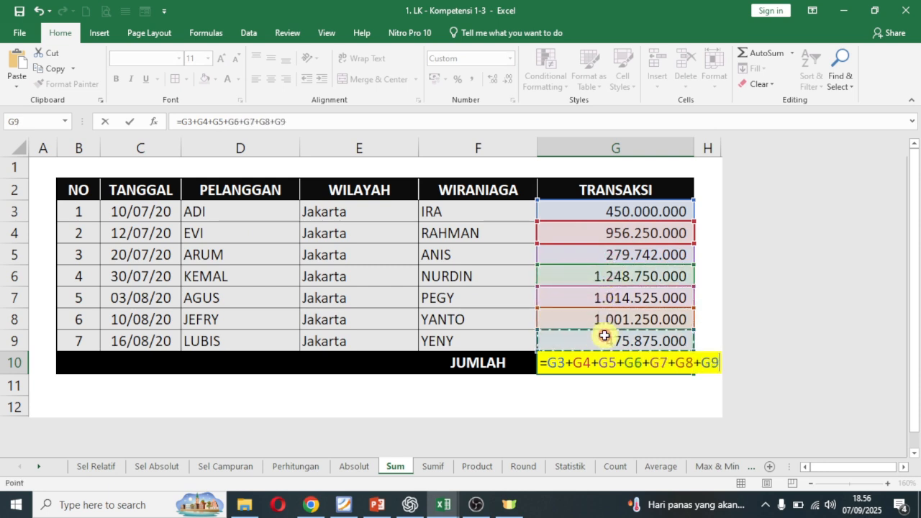
key(Return)
click(618, 362)
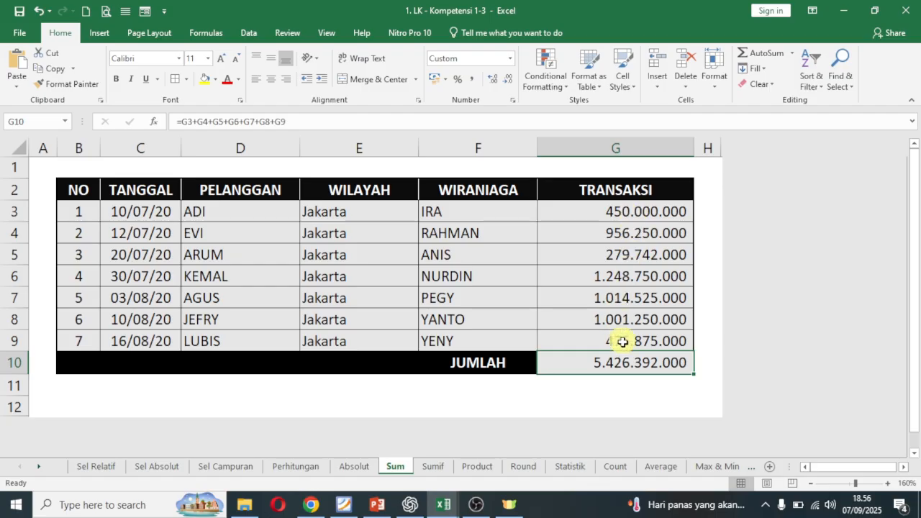
Step: Replace the JUMLAH formula in G10 with =SUM(G3:G9)
click(673, 344)
click(670, 362)
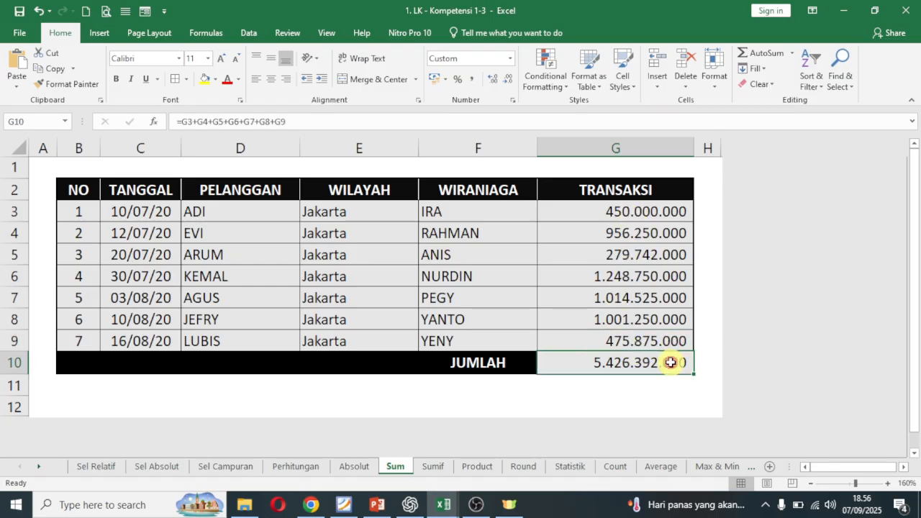
text(=)
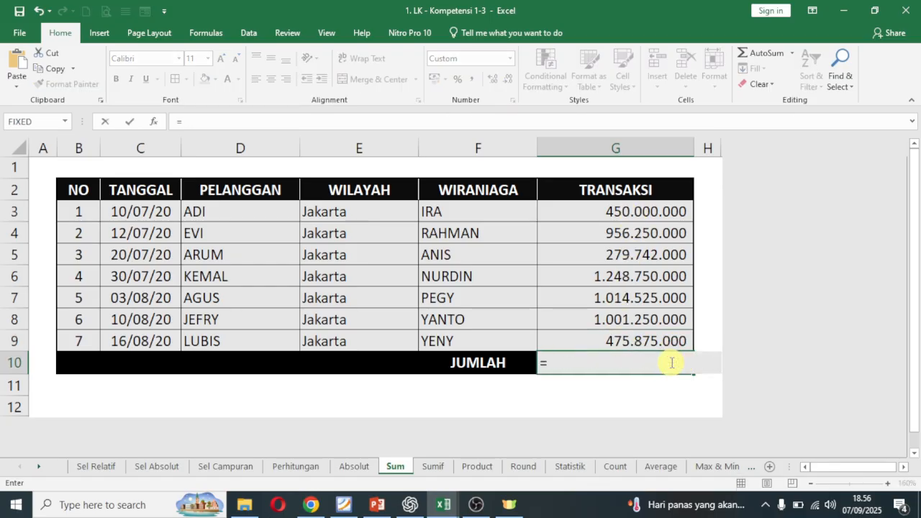
text(SUM()
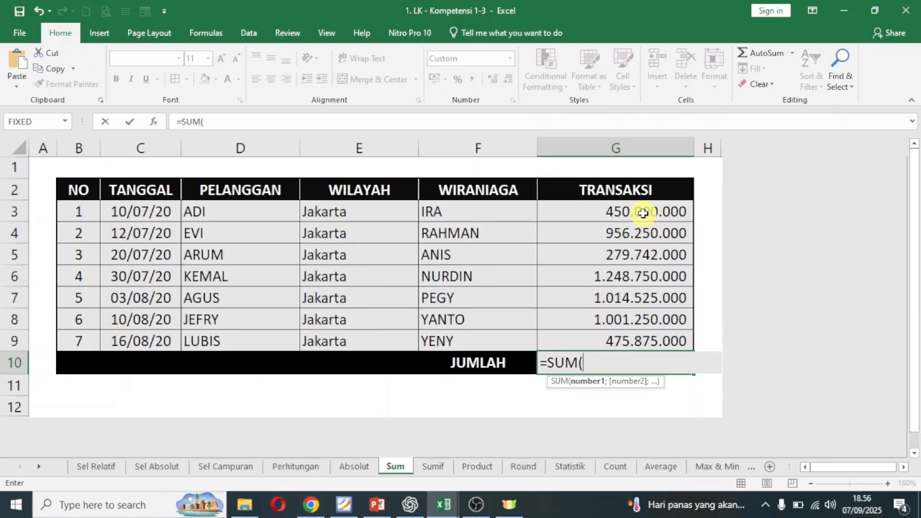
drag(643, 213, 648, 337)
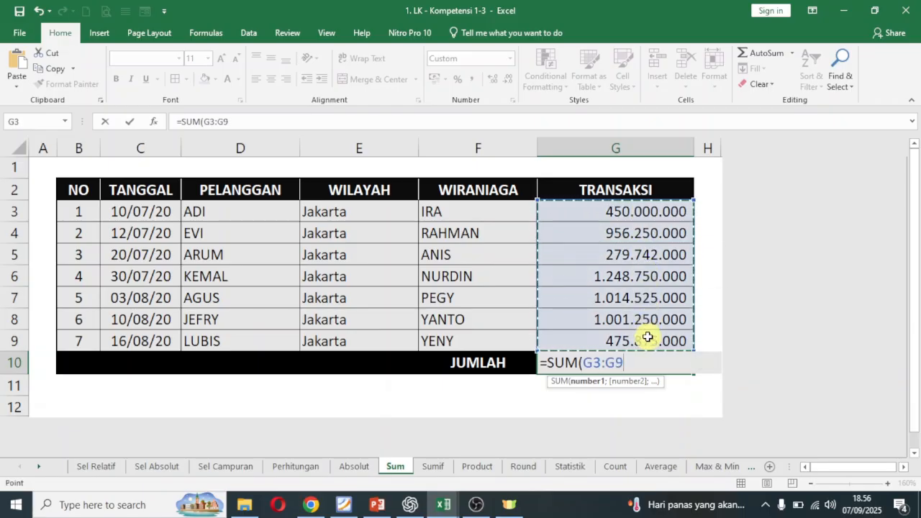
key(Return)
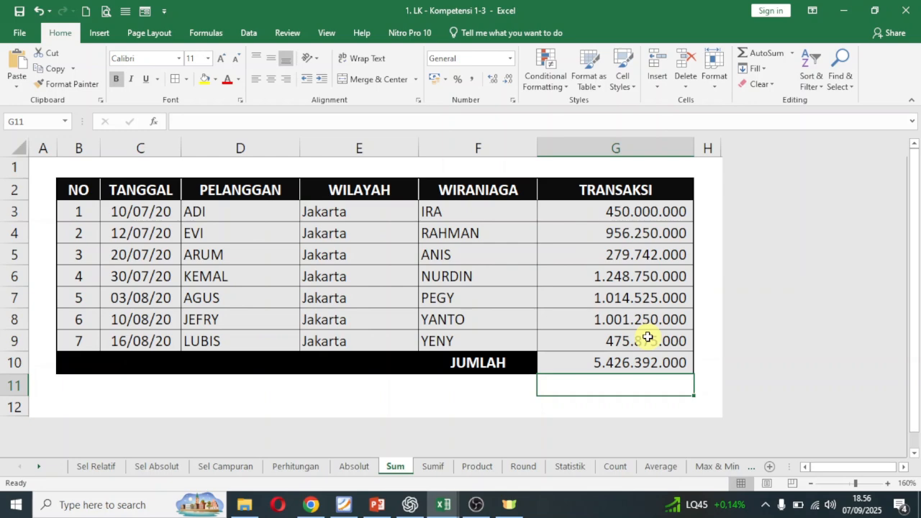
click(646, 360)
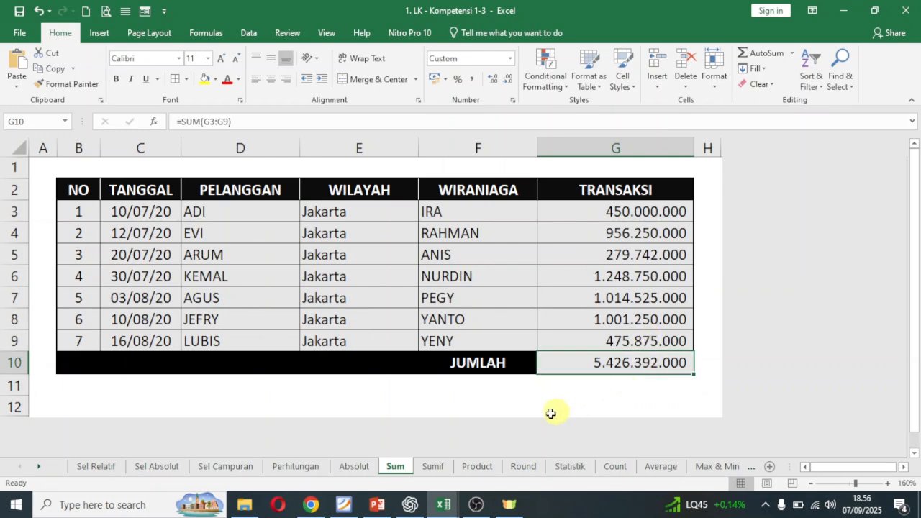
Step: Open the Sumif sheet to view the damaged products table
click(434, 467)
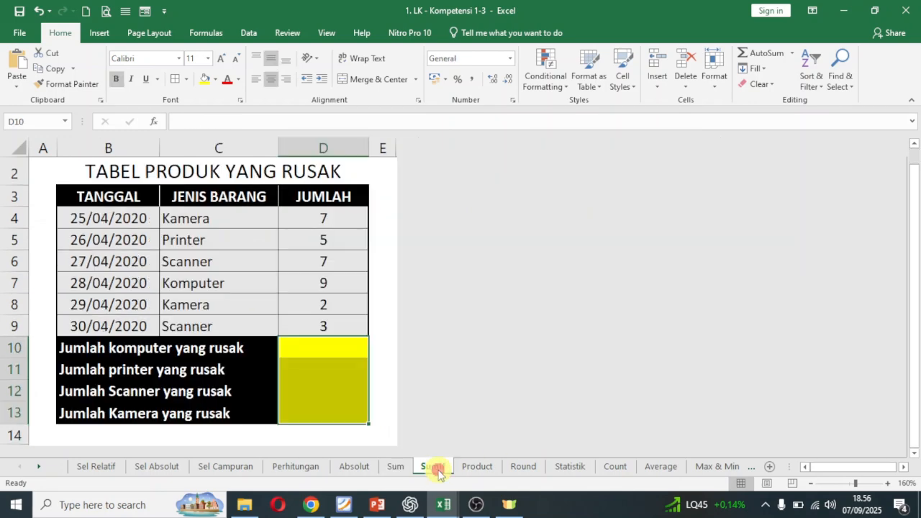
click(389, 276)
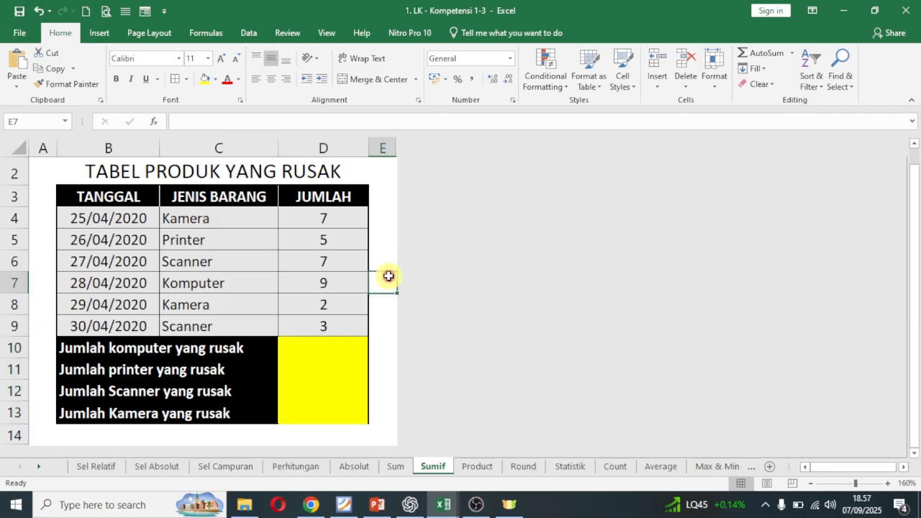
scroll(388, 276, down, 1)
scroll(389, 275, up, 1)
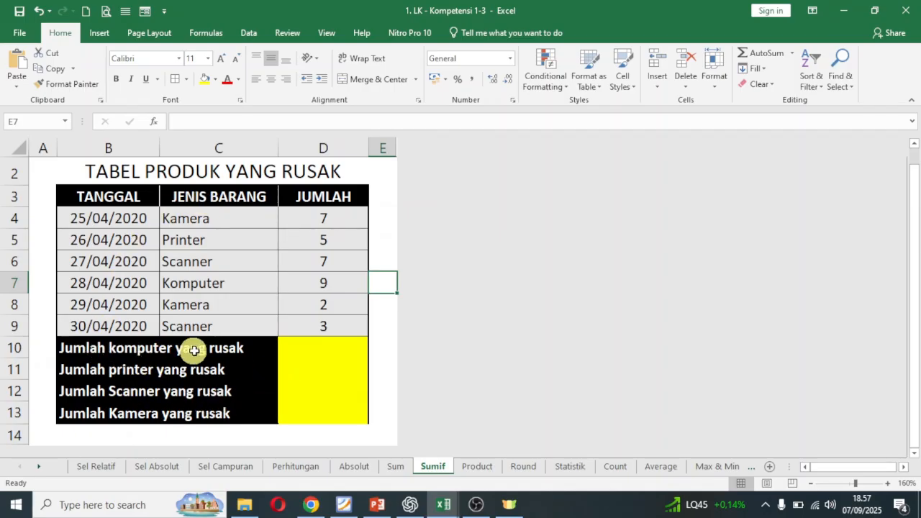
Step: Start a SUMIF formula in D10 for the number of damaged computers
click(335, 351)
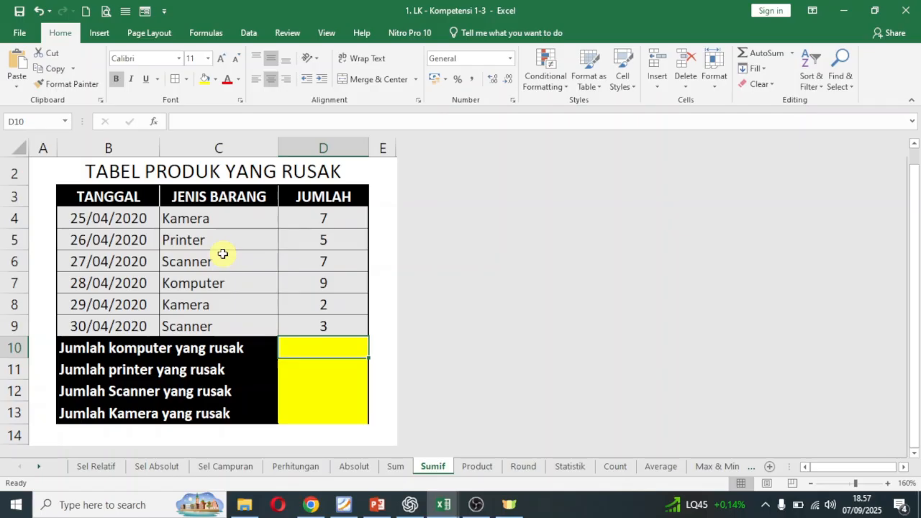
text(=)
text(SI)
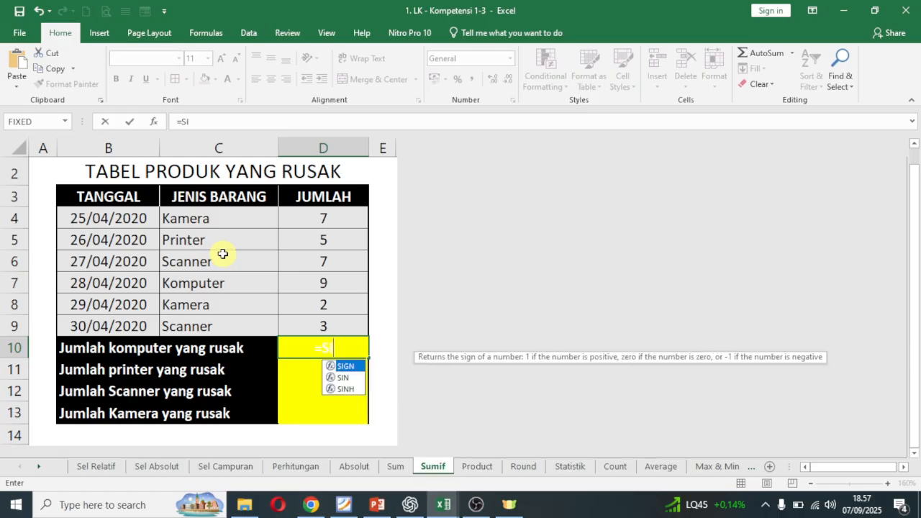
text(MIF)
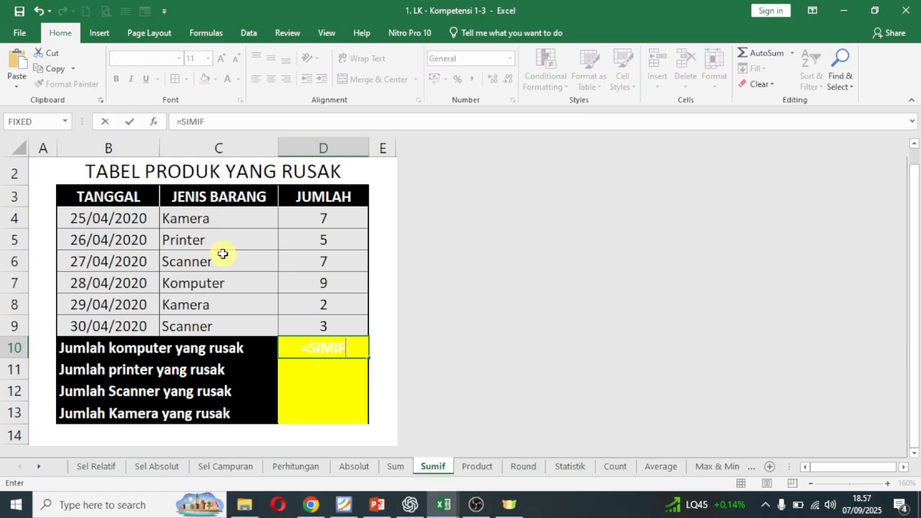
text(I)
key(BackSpace)
key(BackSpace)
key(BackSpace)
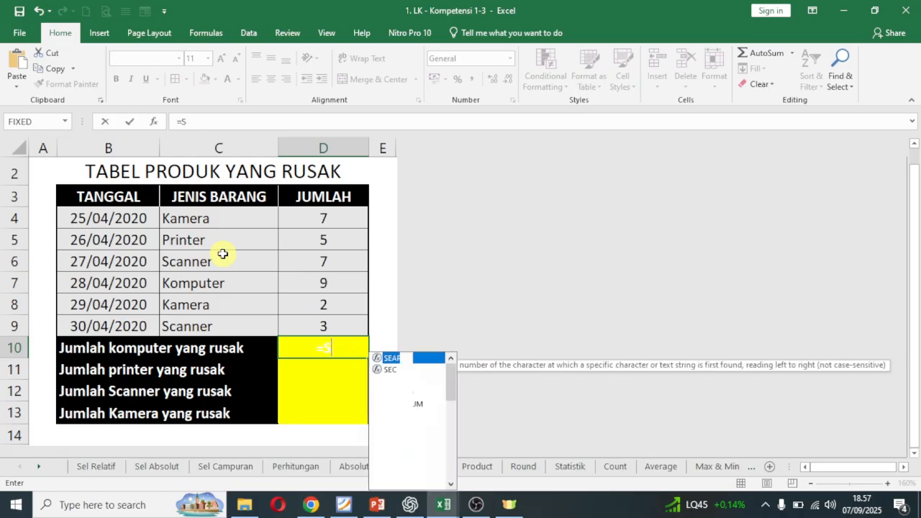
text(umi)
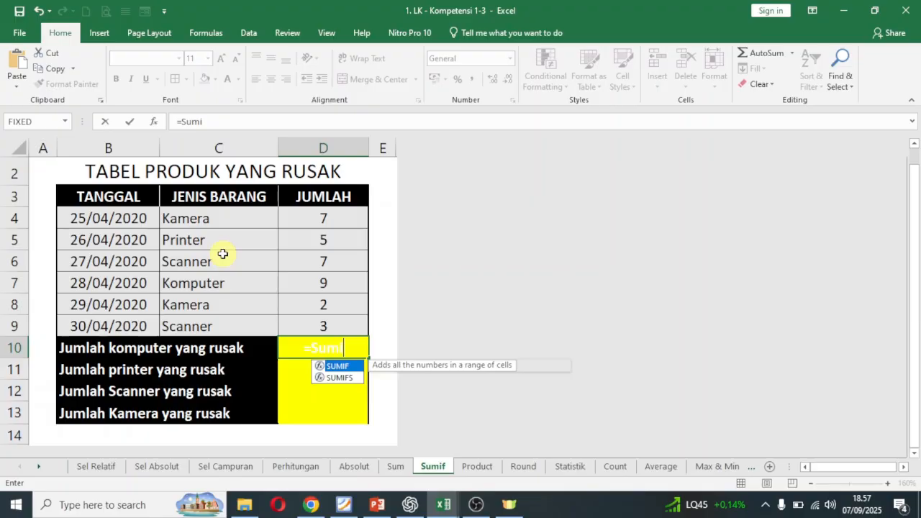
double_click(344, 367)
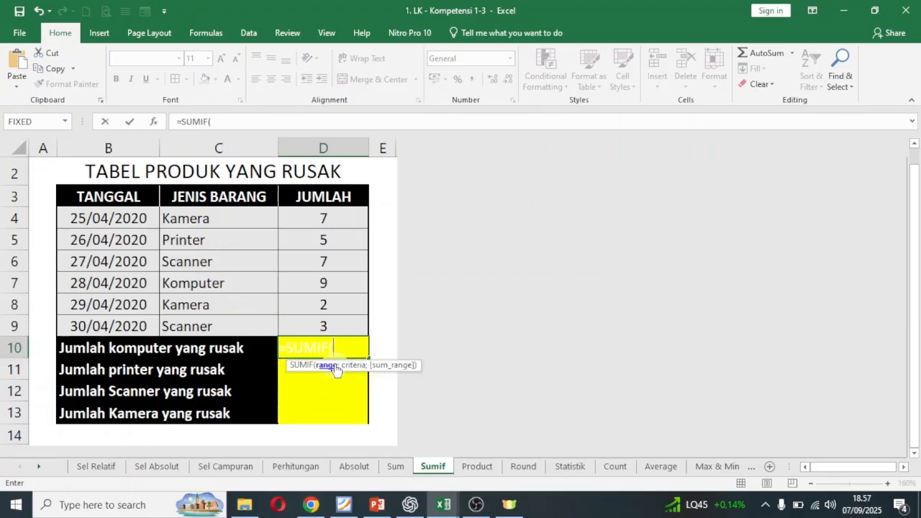
Step: Complete the D10 formula as =SUMIF(C4:C9;"komputer";D4:D9)
drag(226, 216, 233, 318)
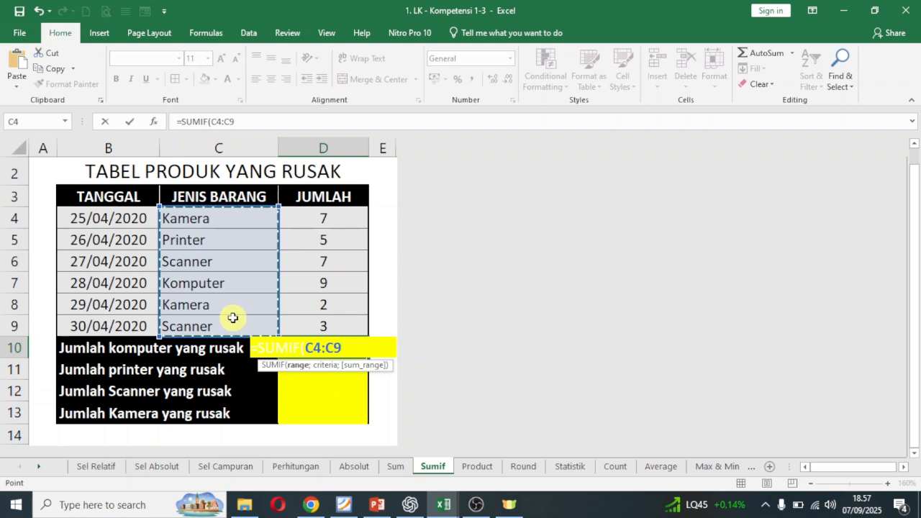
text(;)
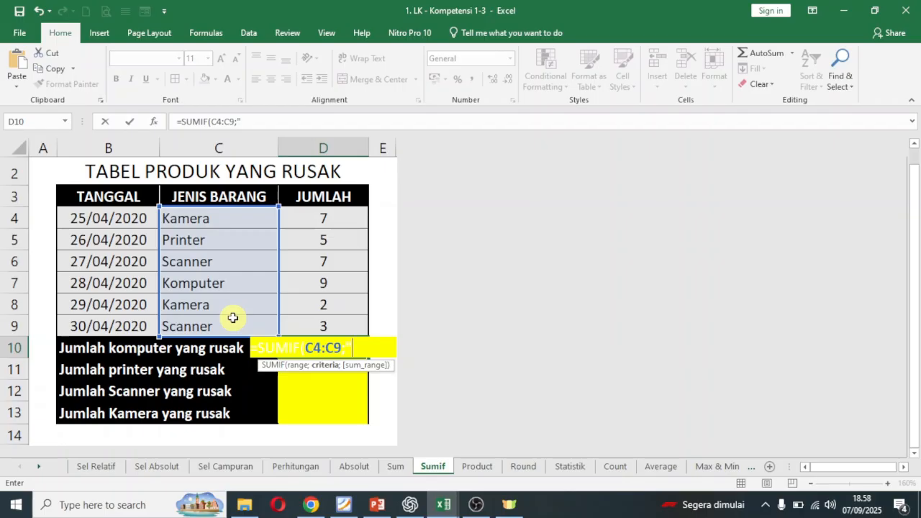
text("kompu)
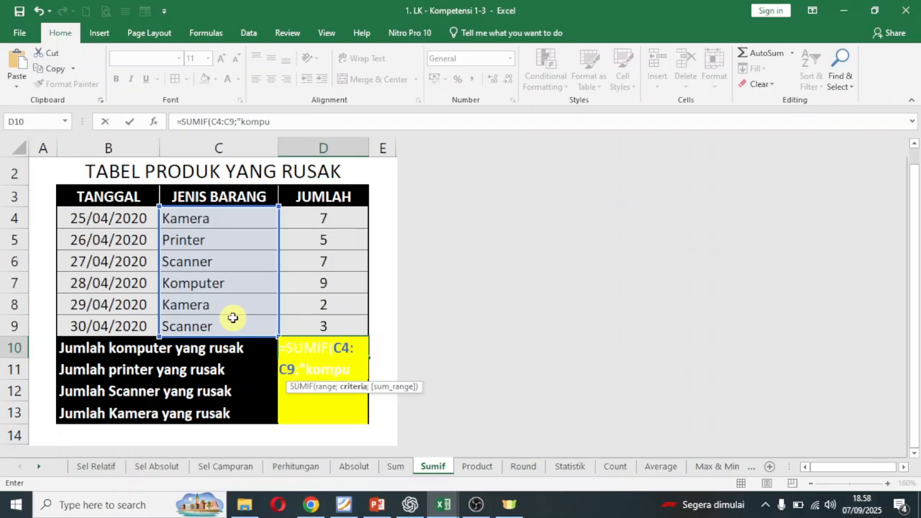
text(ter")
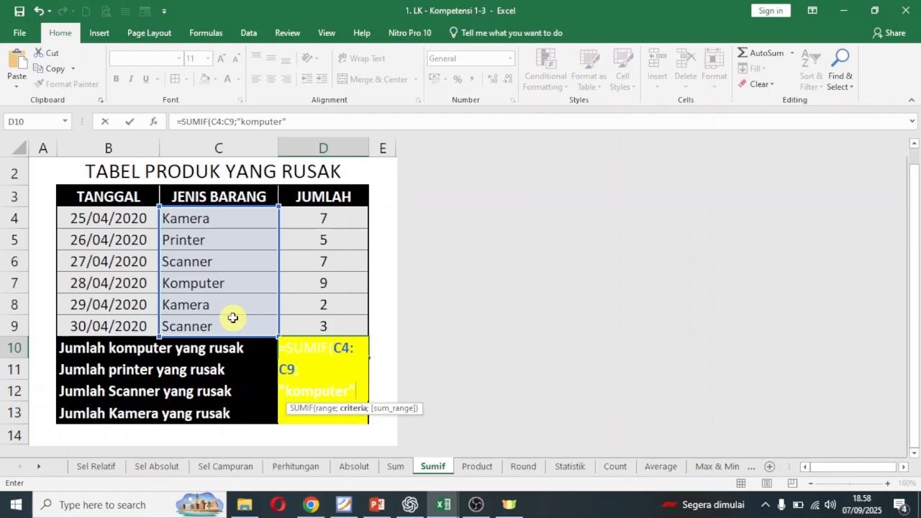
text(;)
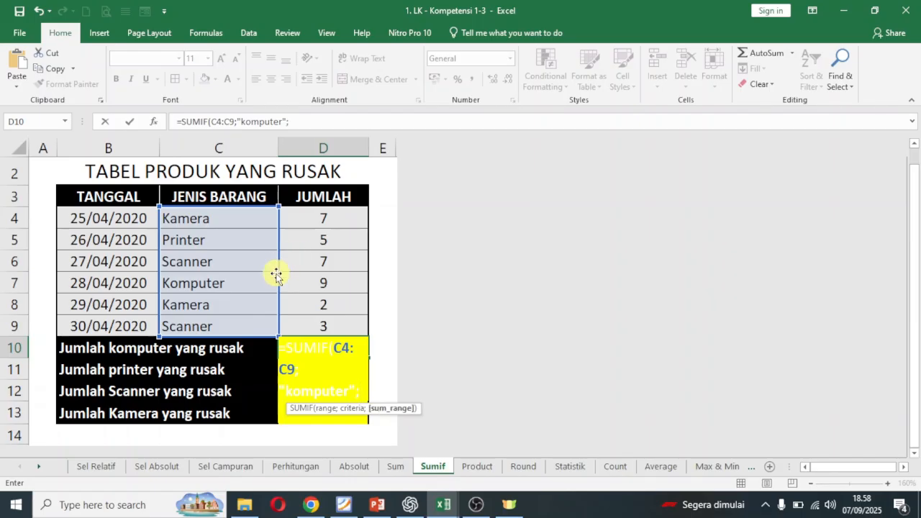
drag(325, 218, 332, 326)
text())
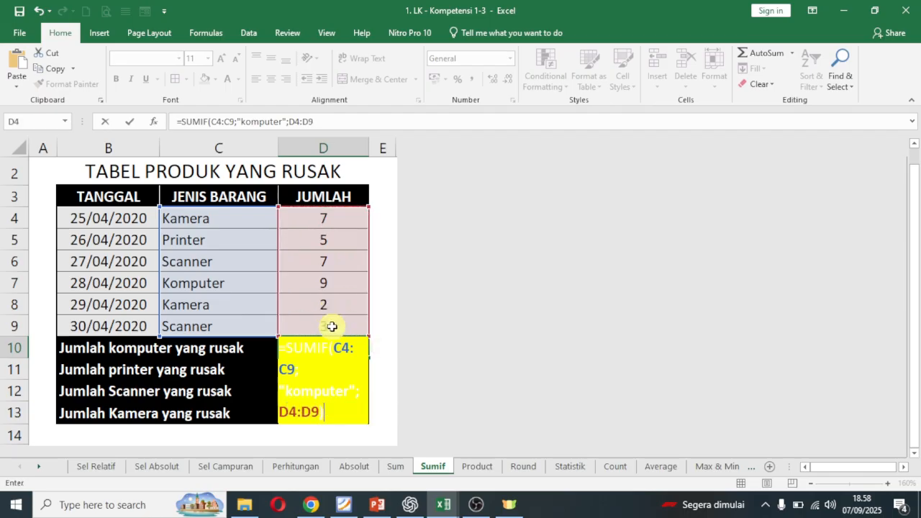
key(Return)
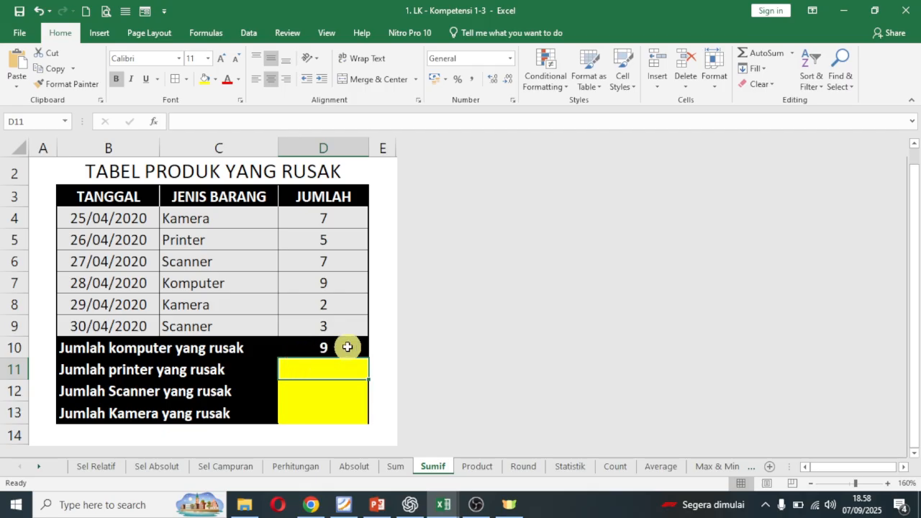
Step: Fill the SUMIF formula from D10 down through D13
click(348, 346)
drag(369, 358, 368, 424)
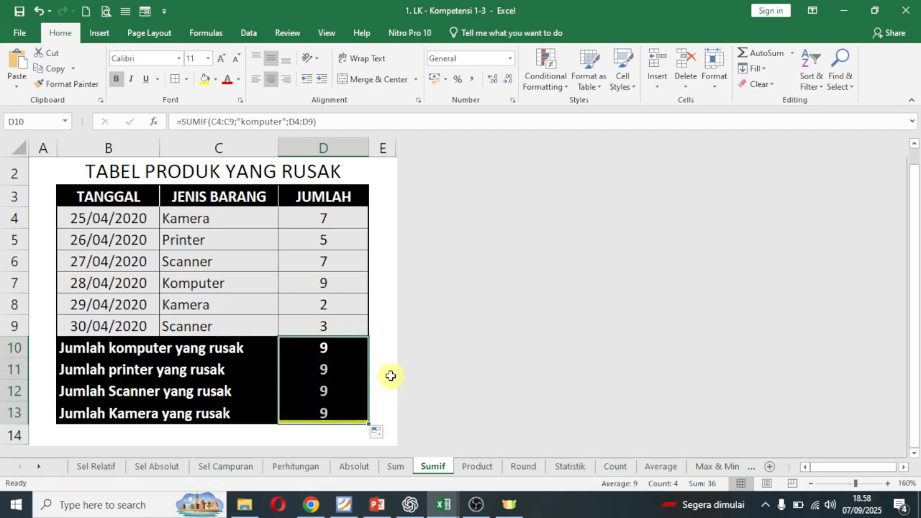
scroll(390, 376, down, 1)
scroll(391, 376, up, 1)
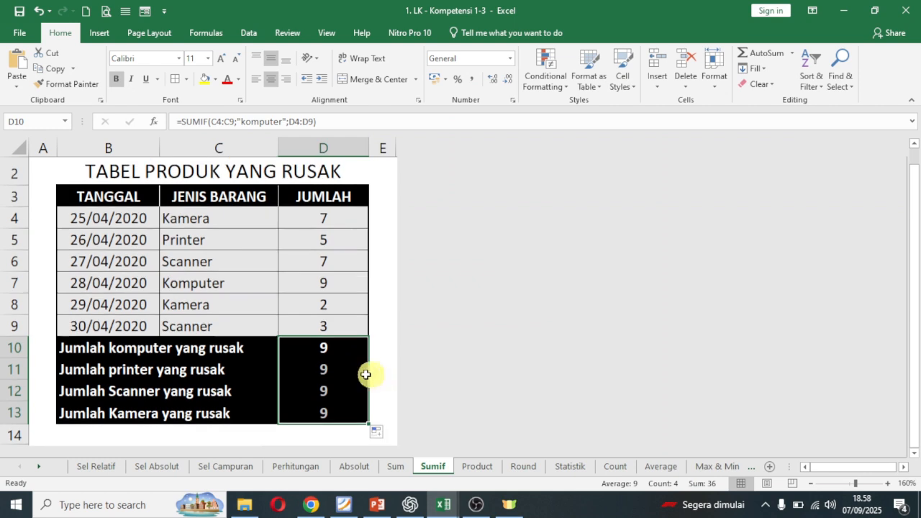
Step: Change the SUMIF criterion in D11 to "printer"
click(340, 370)
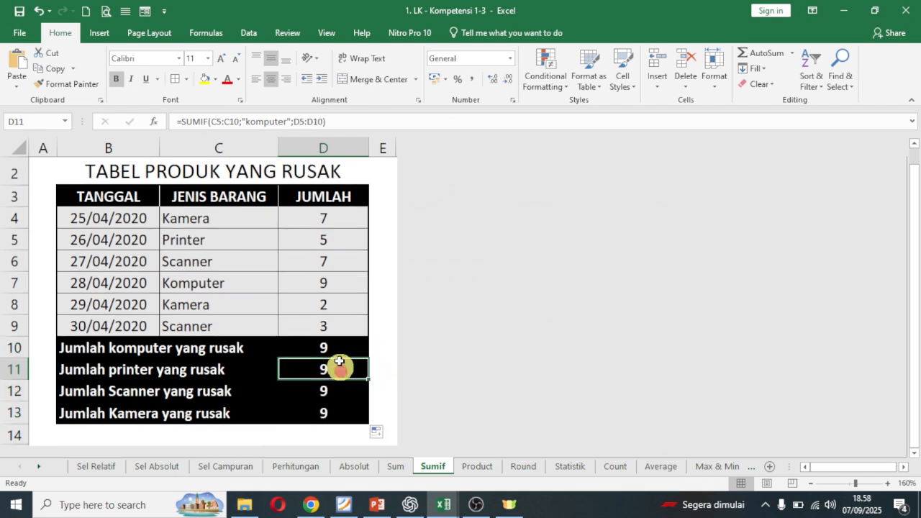
double_click(267, 121)
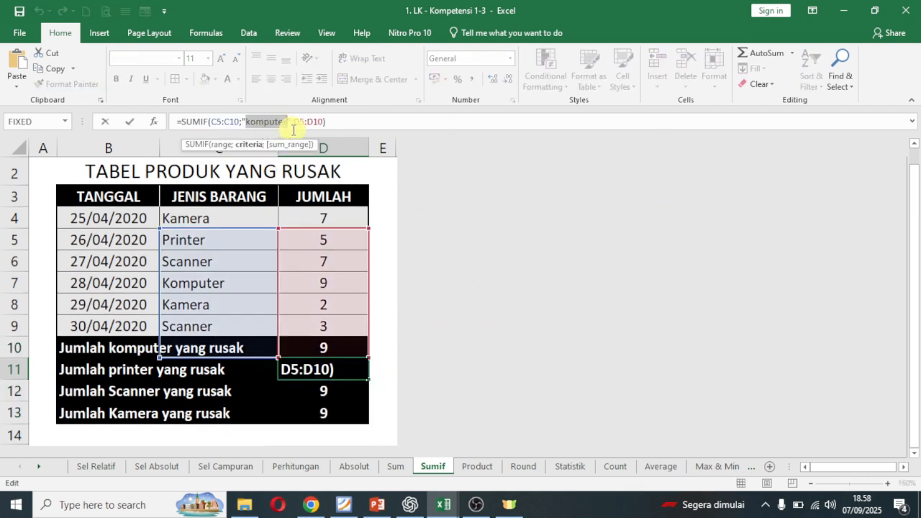
text(printe)
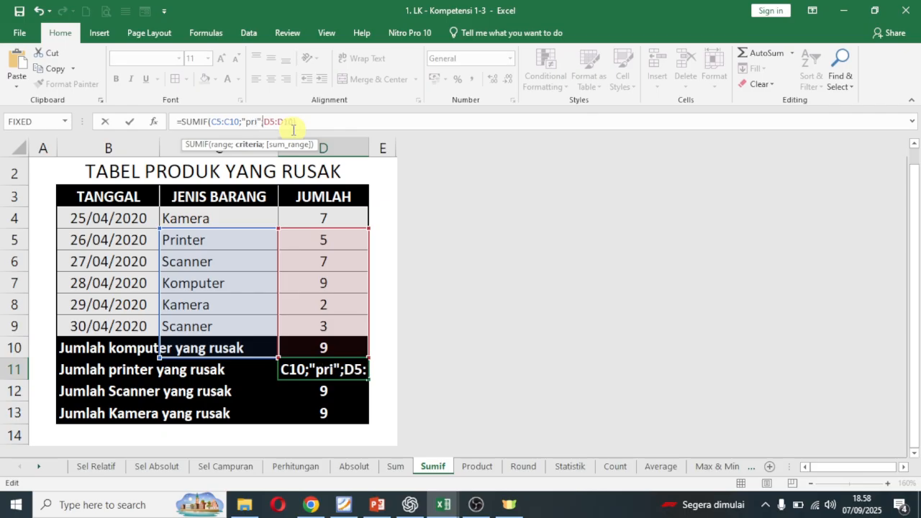
text(r)
key(Return)
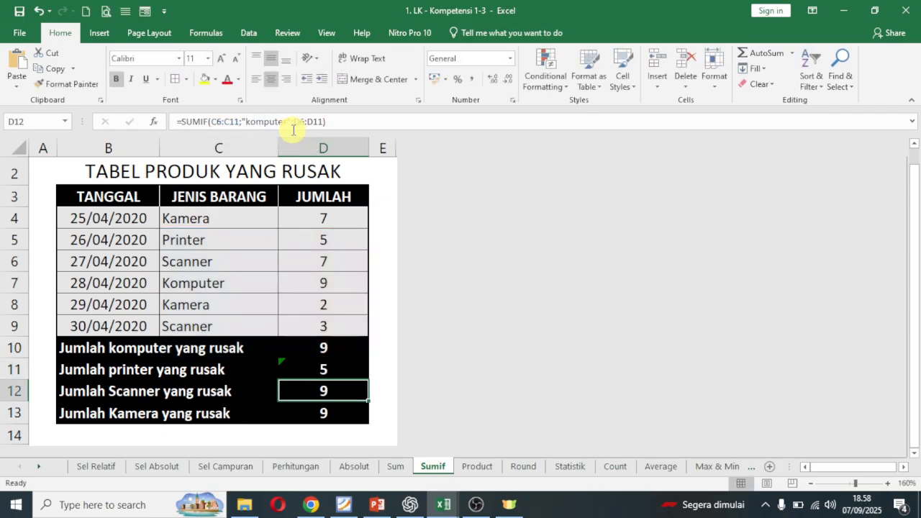
Step: Change the SUMIF criterion in D12 to "scanner"
double_click(261, 121)
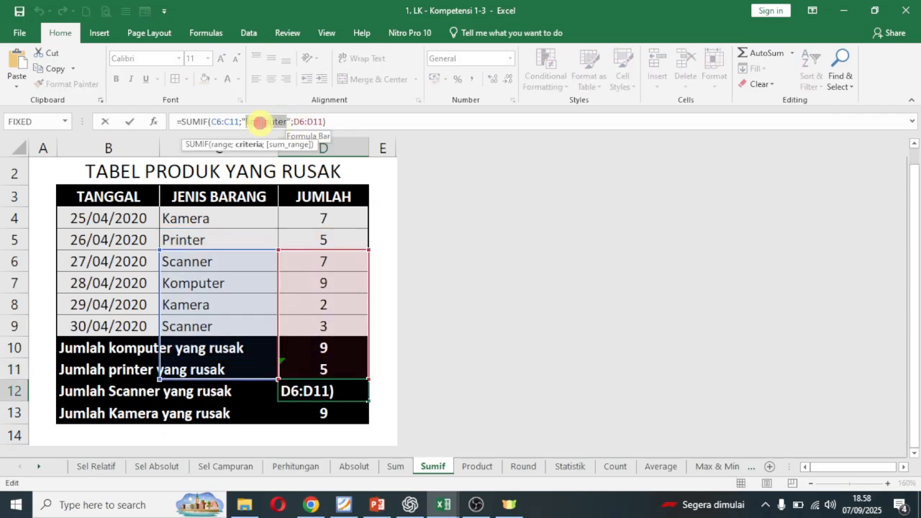
text(scanner)
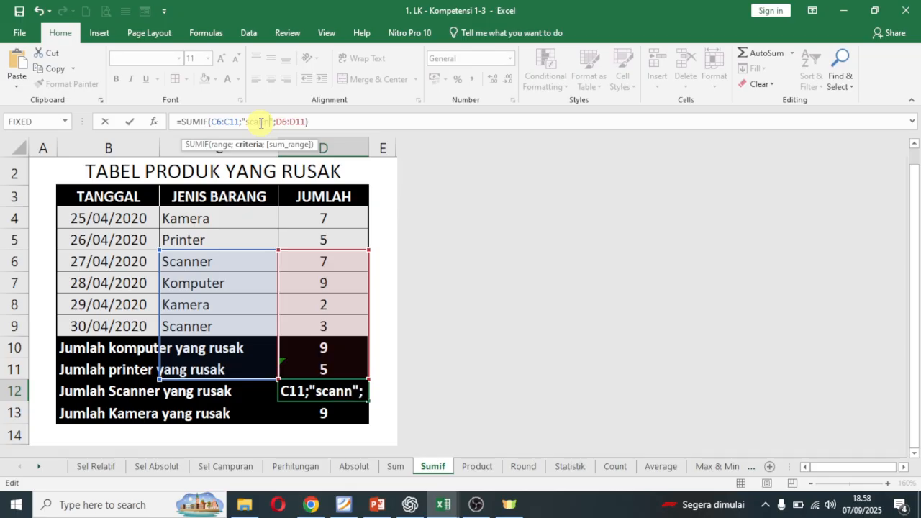
key(Return)
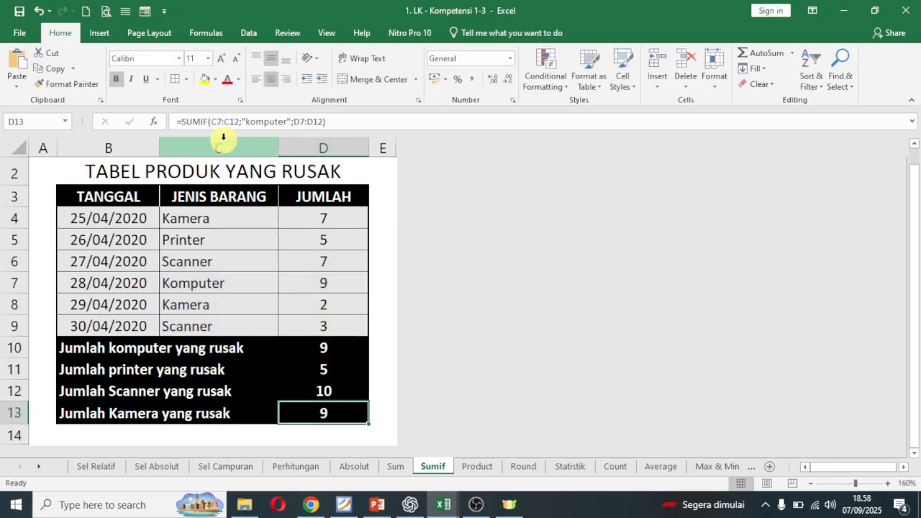
Step: Change the SUMIF criterion in D13 to "kamera"
double_click(263, 121)
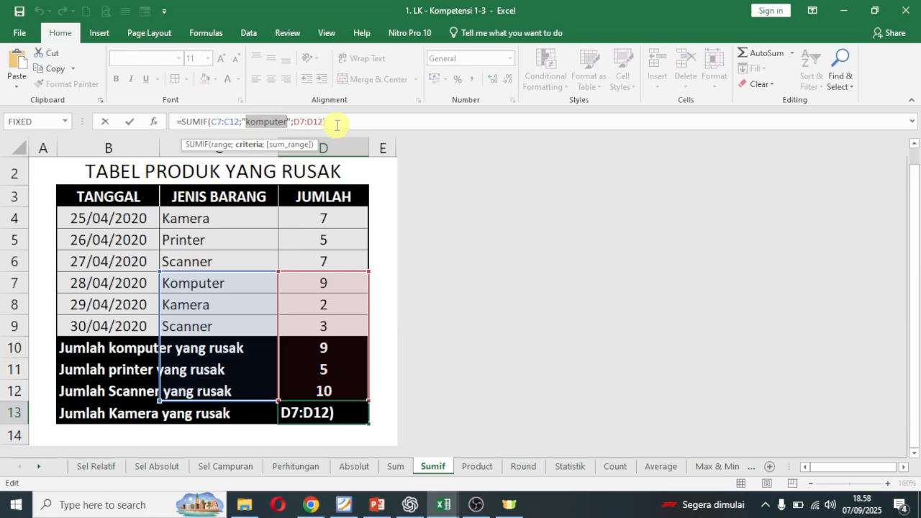
text(kamera)
key(Return)
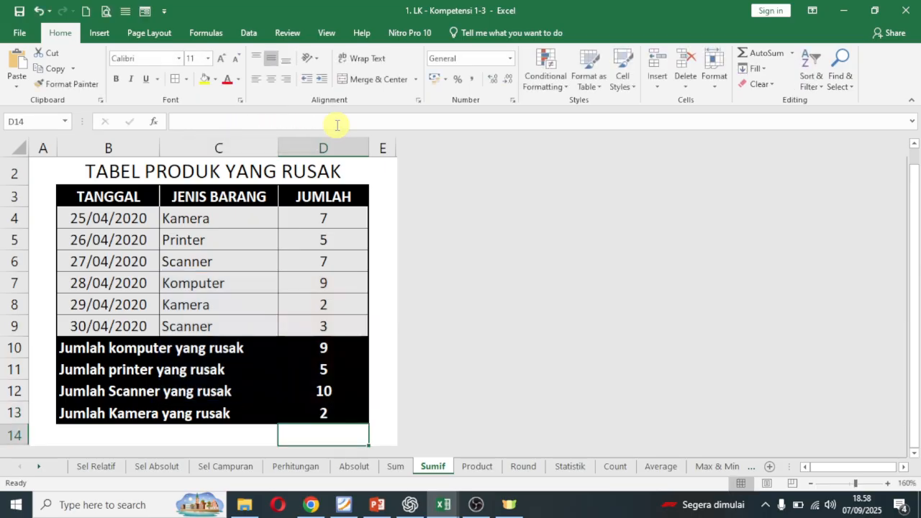
Step: Check the SUMIF totals against the computer, printer, scanner and camera rows in the table
click(344, 282)
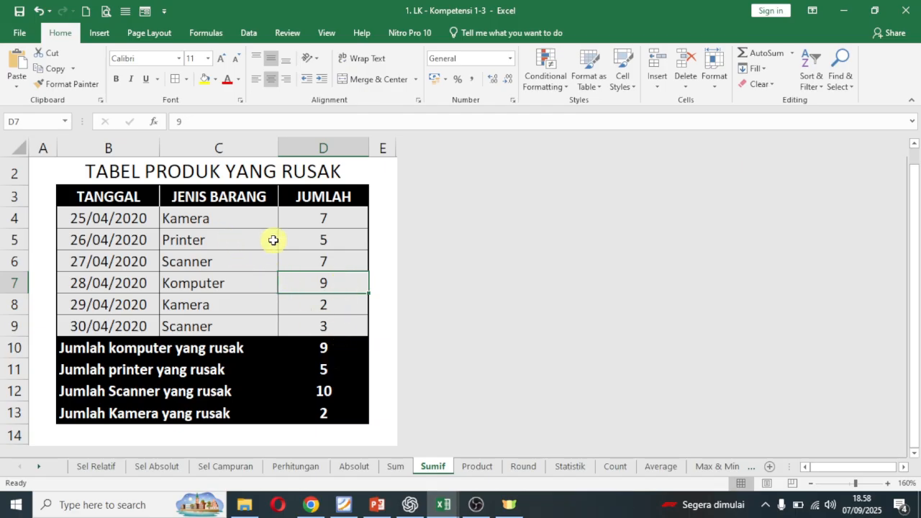
click(325, 247)
click(337, 390)
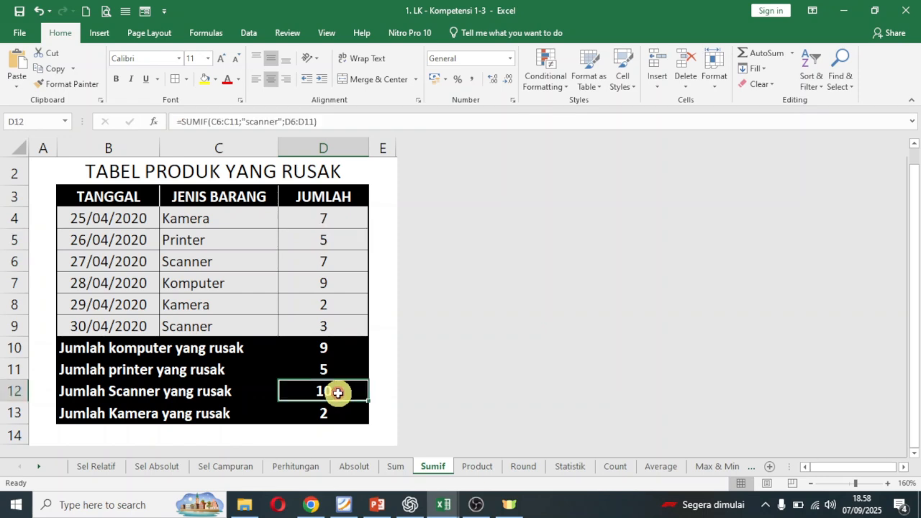
click(315, 264)
click(316, 326)
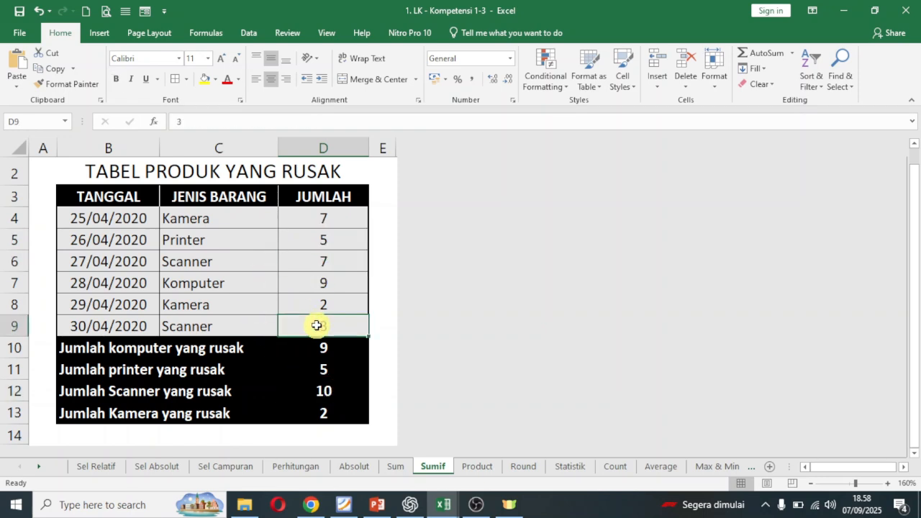
click(255, 220)
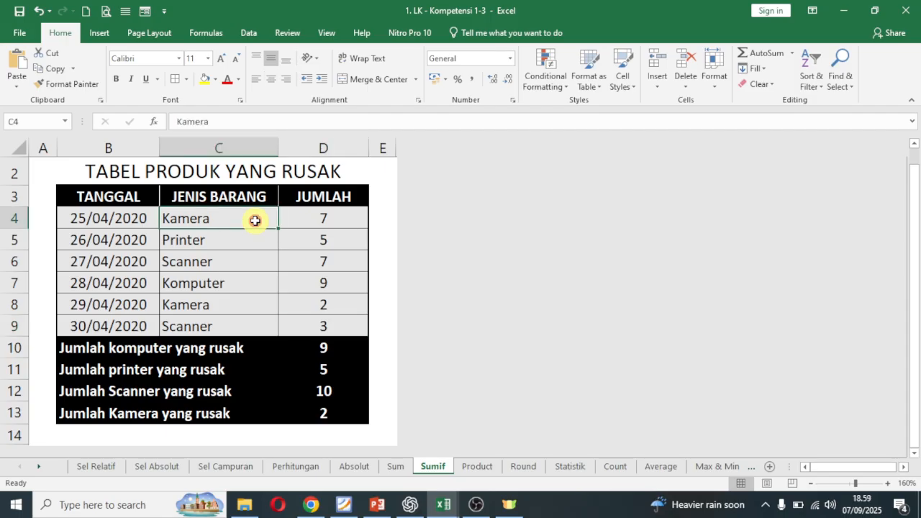
Step: Shift the criteria range of the camera SUMIF formula in D13 to C4:C9
click(331, 416)
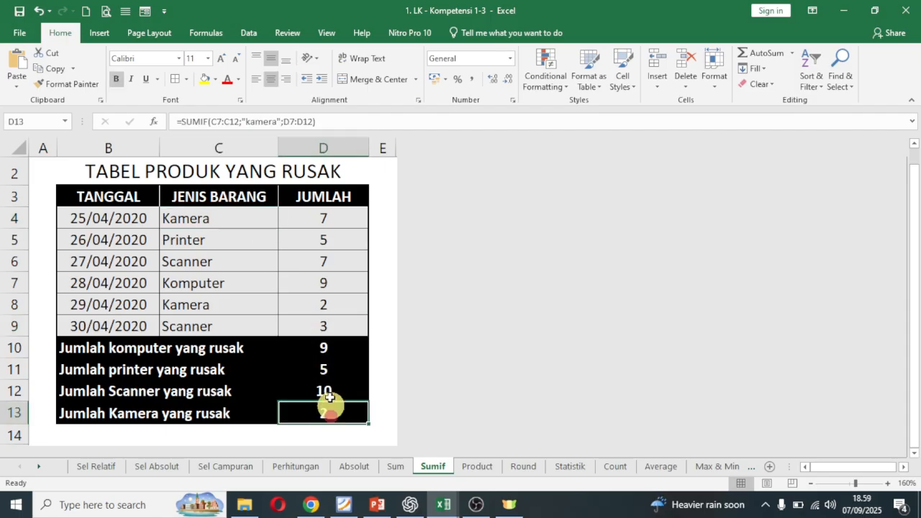
click(324, 122)
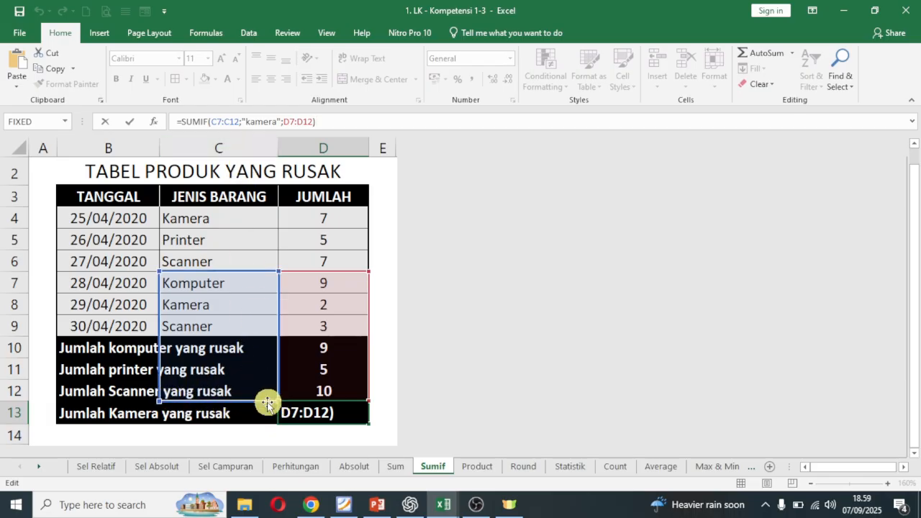
drag(276, 401, 278, 209)
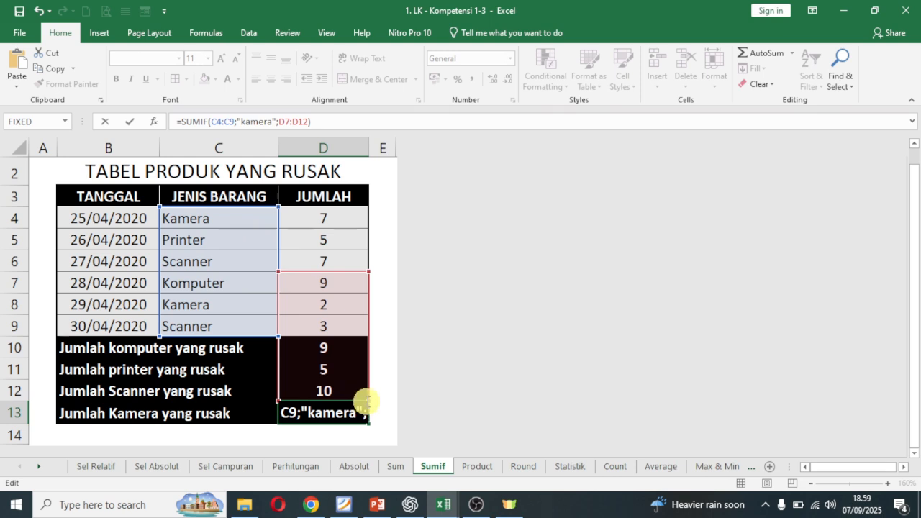
key(ctrl+Return)
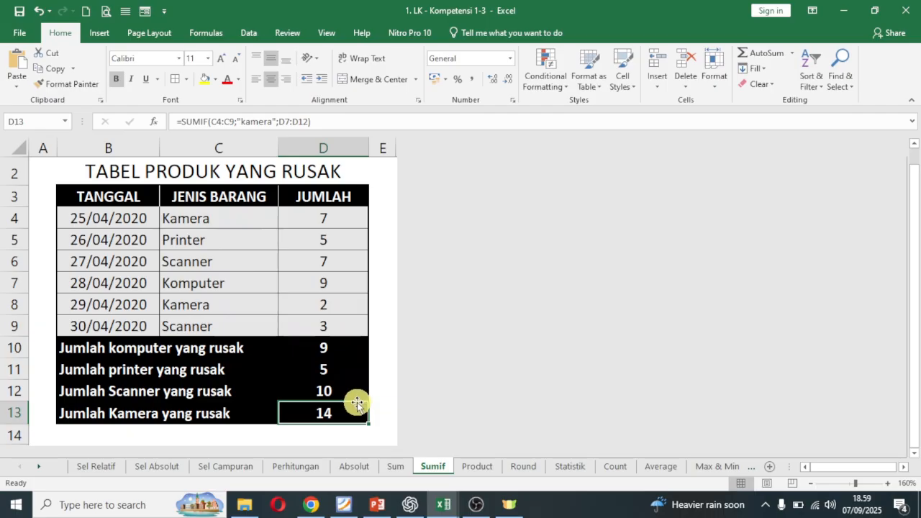
Step: Shift the sum range of the camera SUMIF formula in D13 to D4:D9
click(336, 119)
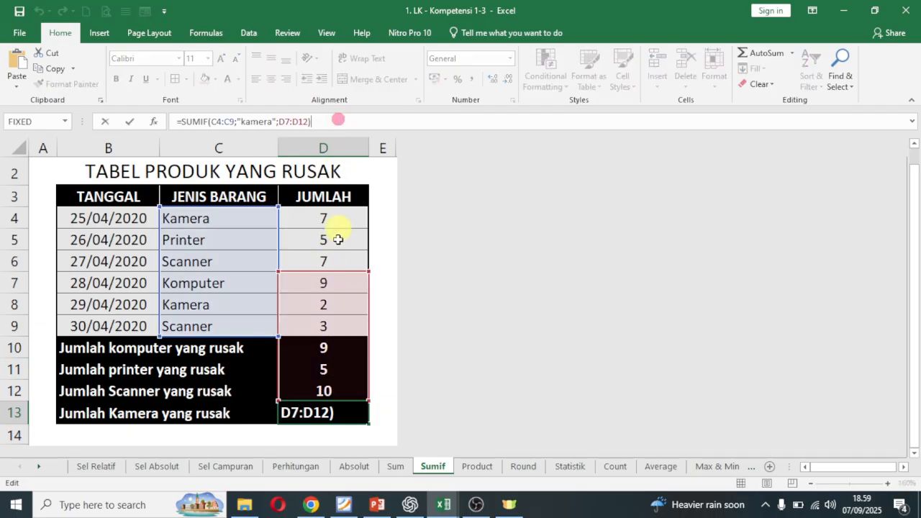
drag(346, 277, 341, 215)
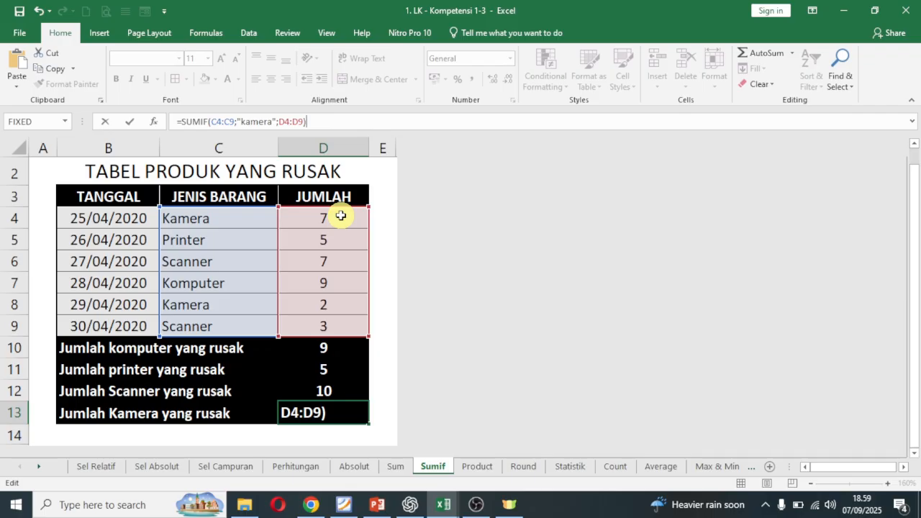
key(Return)
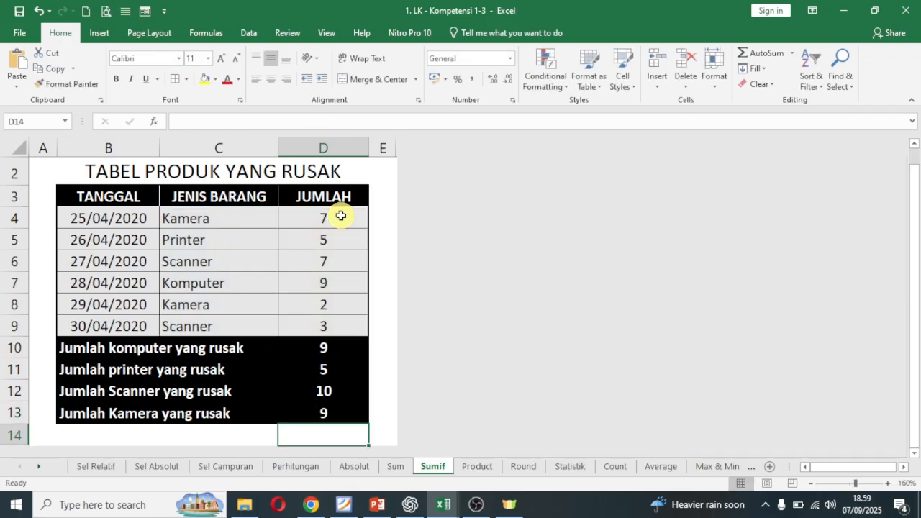
click(352, 411)
Step: Correct the scanner SUMIF formula in D12 to use criteria range C4:C9 and sum range D4:D9
click(353, 393)
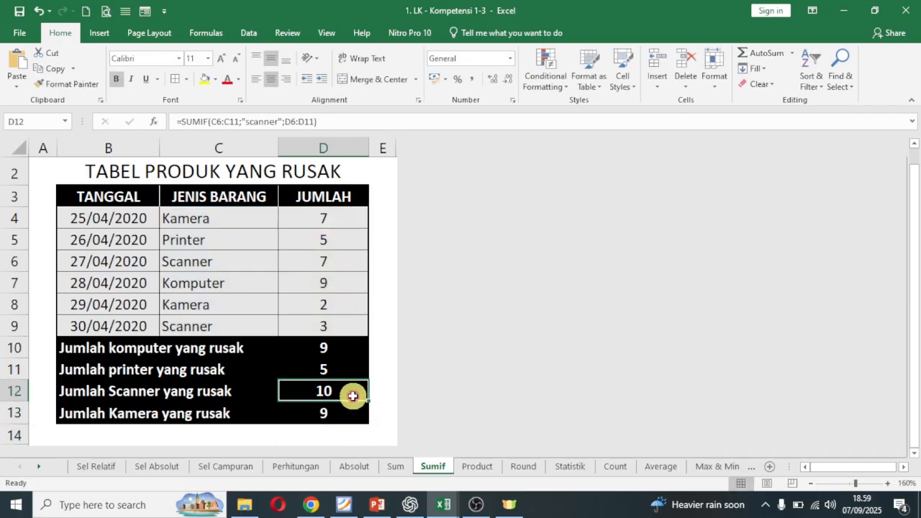
click(349, 116)
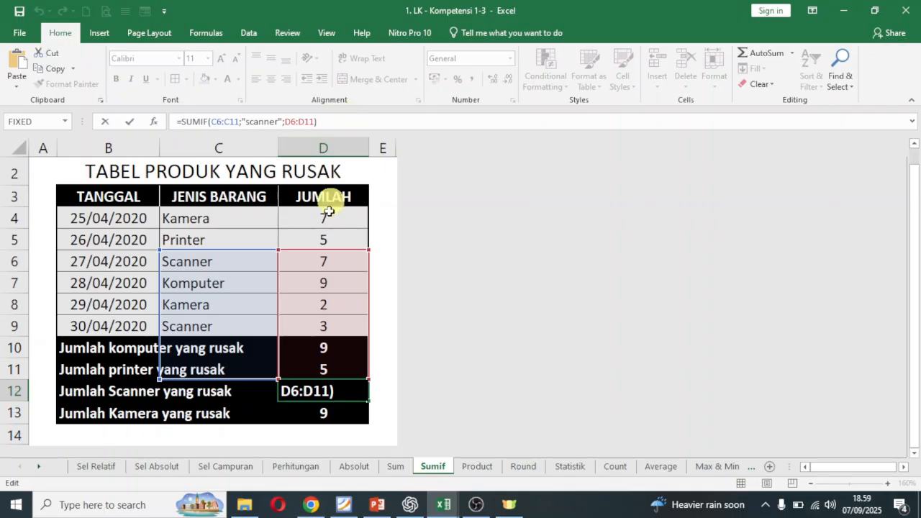
drag(325, 250, 331, 208)
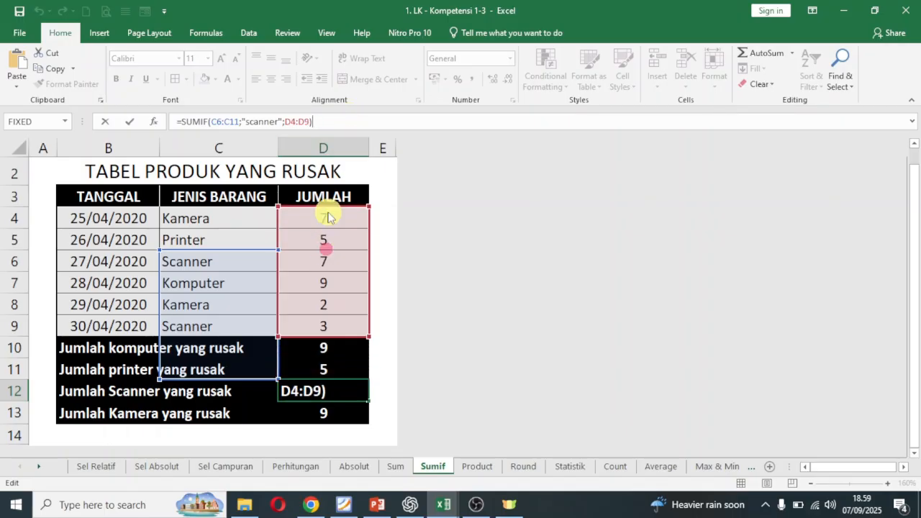
drag(252, 256, 251, 217)
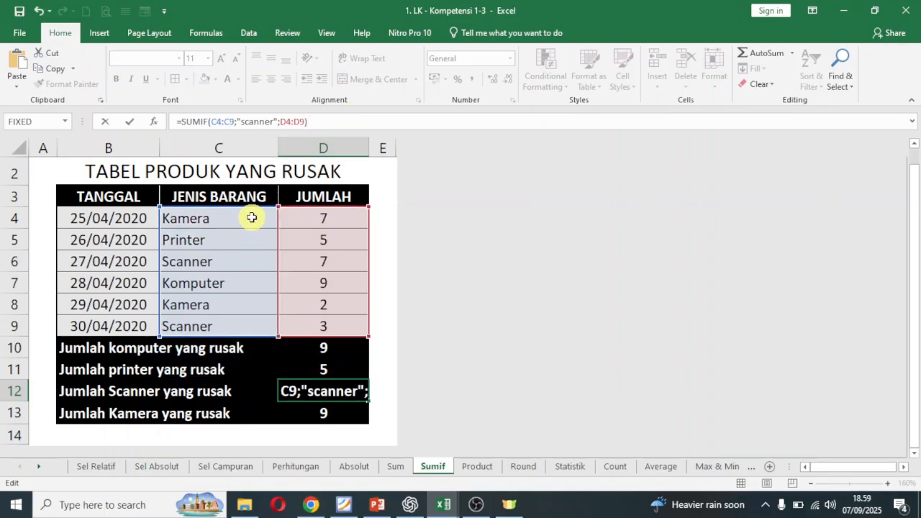
key(Return)
Step: Correct the printer SUMIF formula in D11 to use criteria range C4:C9 and sum range D4:D9
click(343, 370)
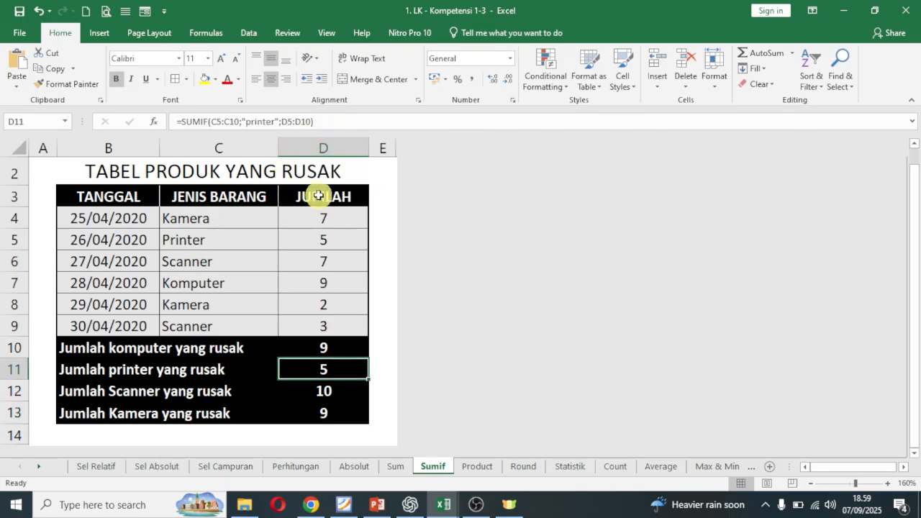
click(365, 122)
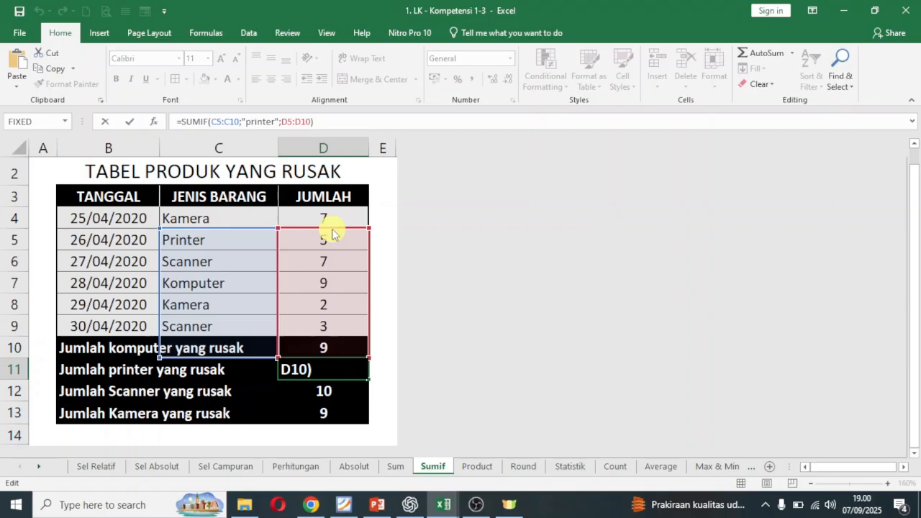
drag(332, 229, 332, 216)
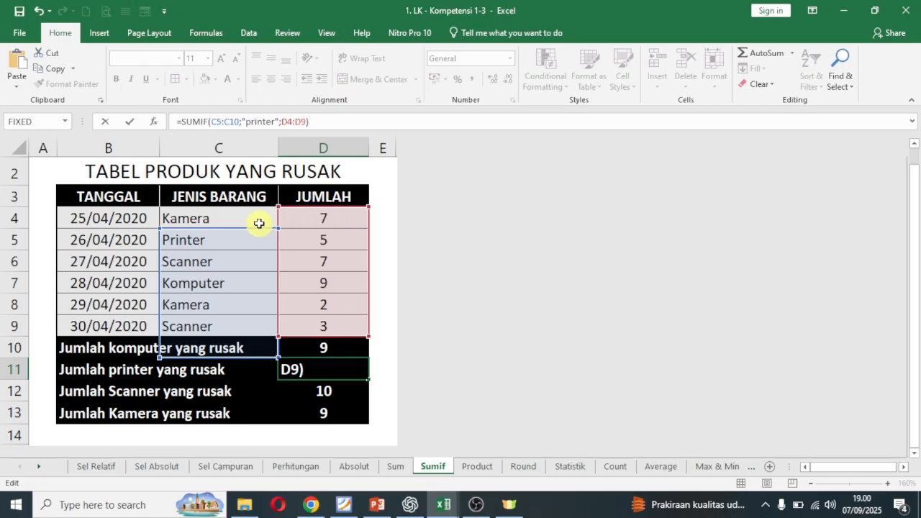
drag(238, 229, 239, 223)
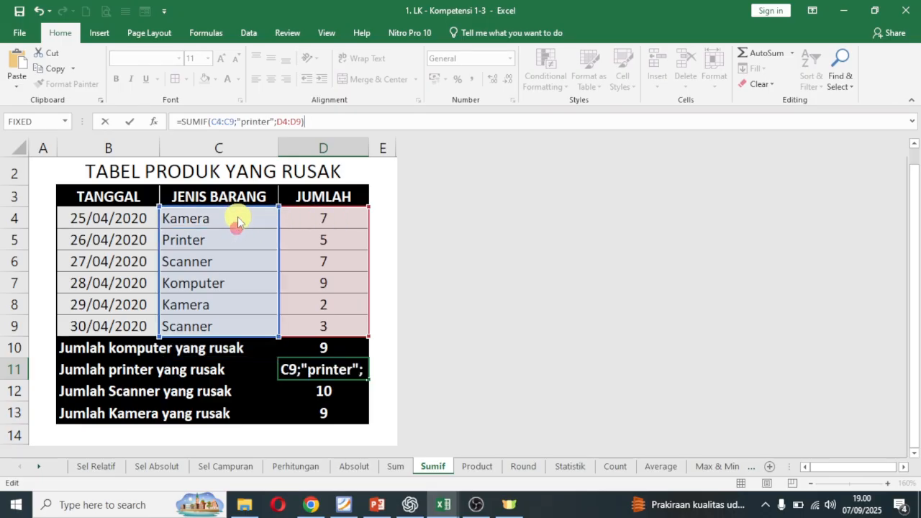
key(Return)
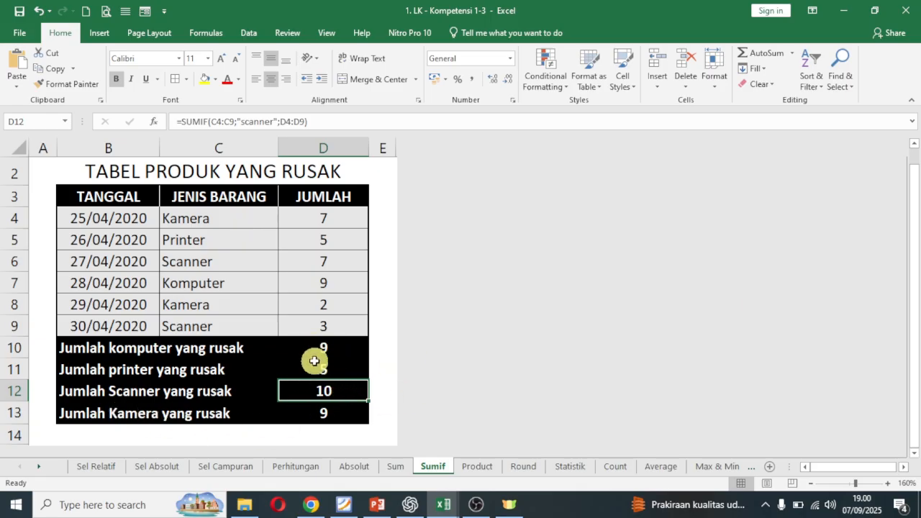
Step: Open the Product sheet
click(482, 467)
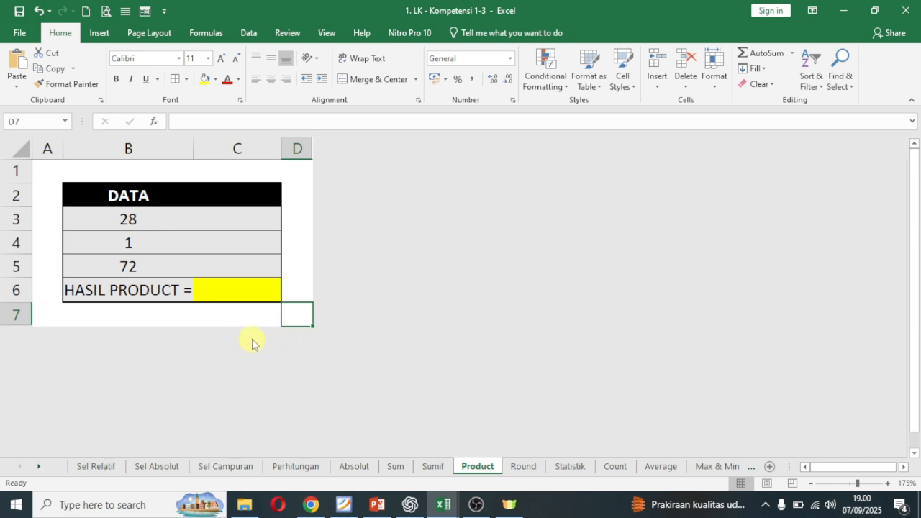
Step: Multiply the three data values in C6 with the plain formula =B3*B4*B5
click(245, 280)
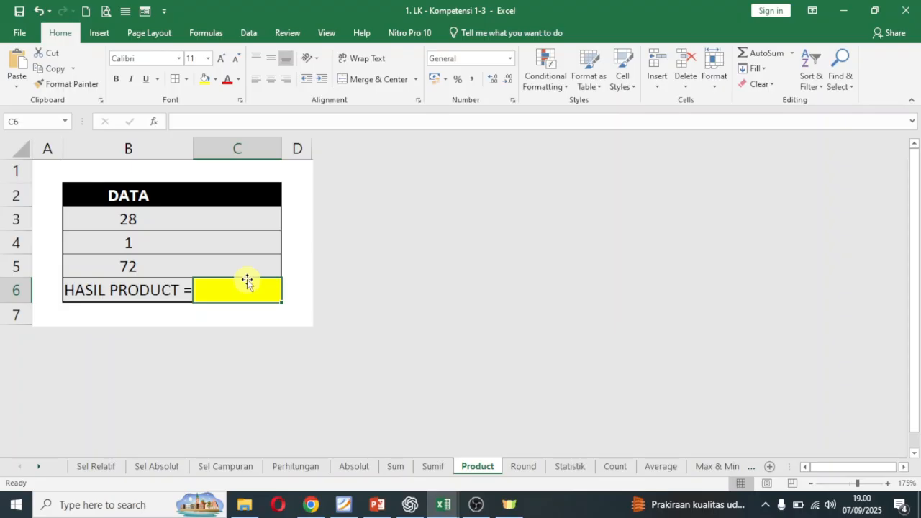
text(=)
click(130, 214)
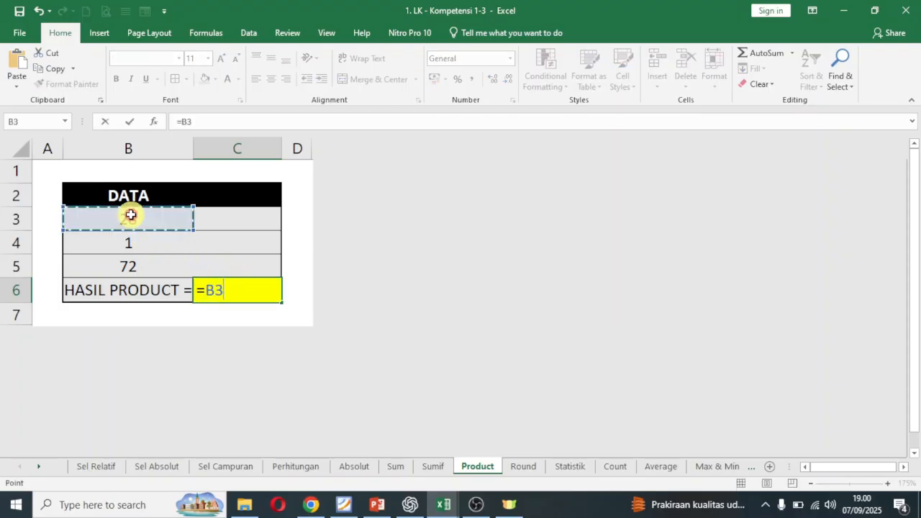
text(*)
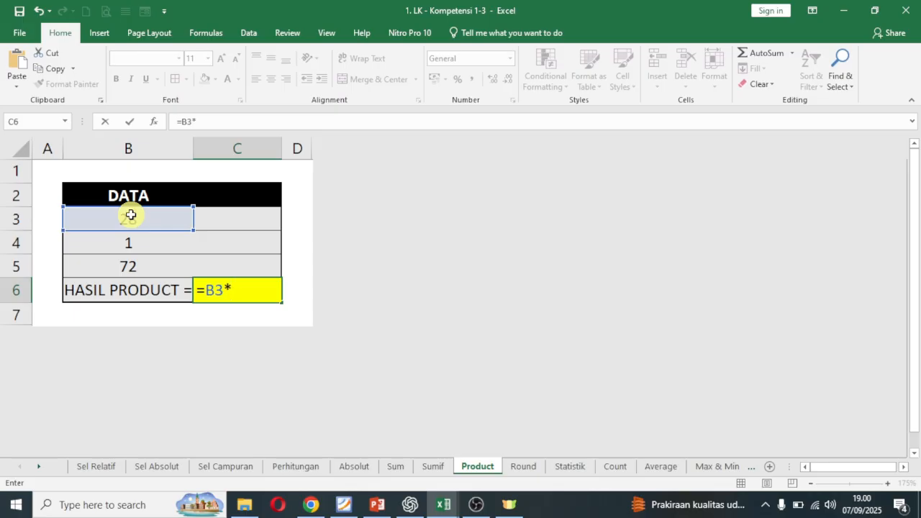
click(125, 240)
text(*)
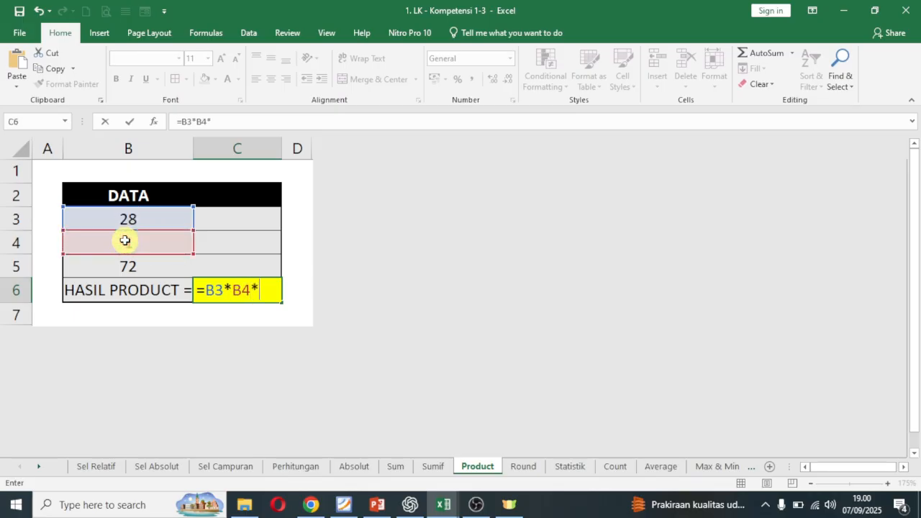
click(127, 267)
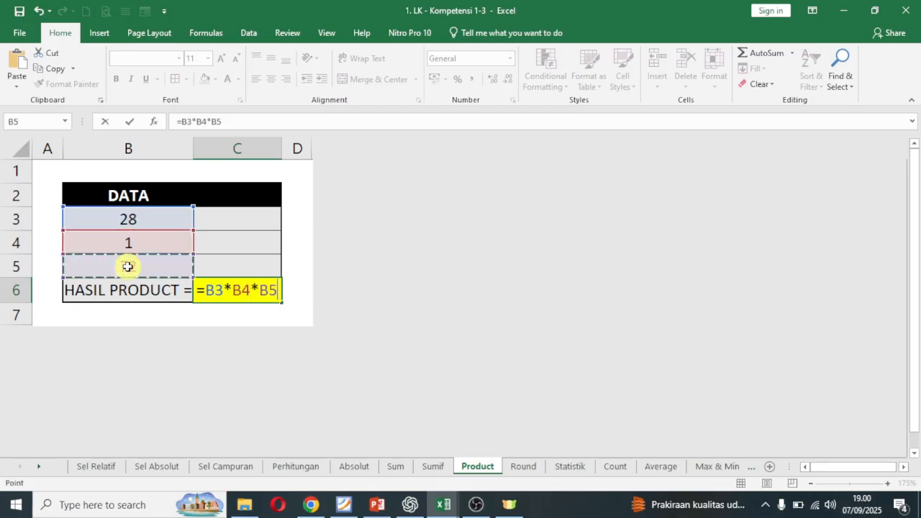
key(Return)
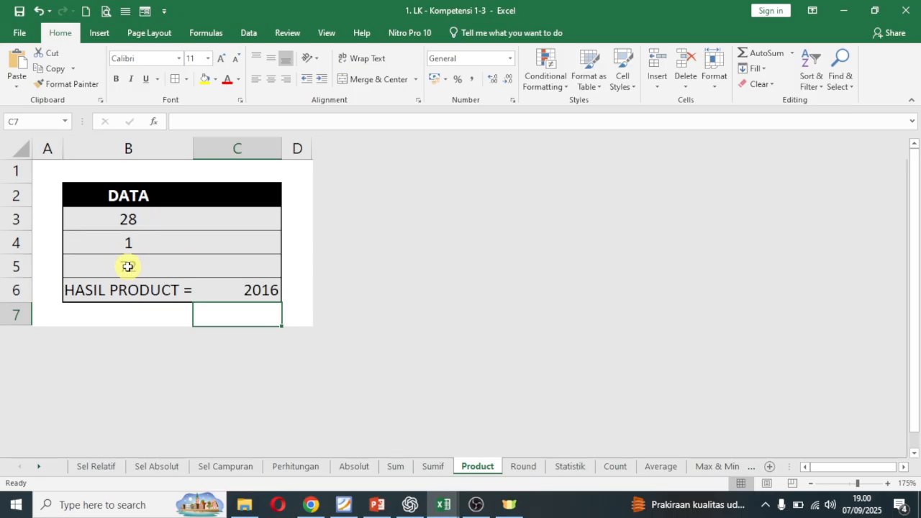
Step: Enter a PRODUCT formula over B3:B5 in the HASIL PRODUCT cell C6
click(249, 290)
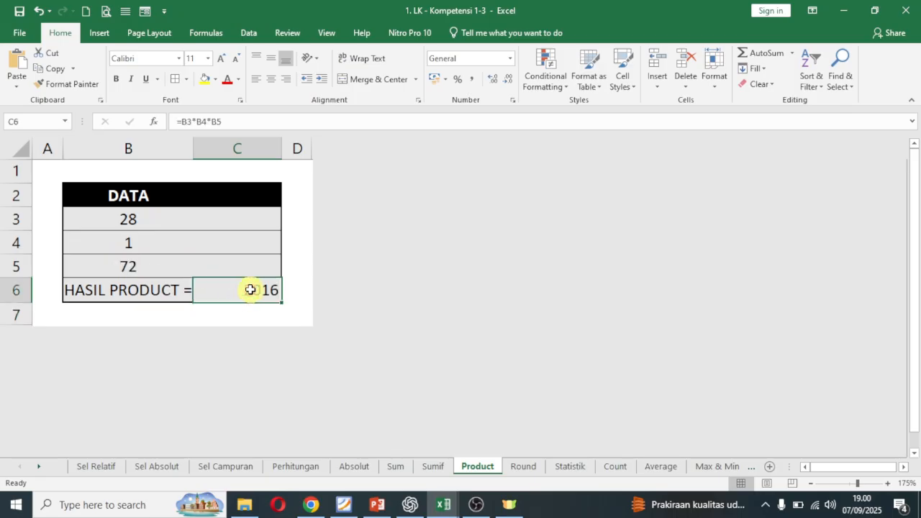
text(=produ)
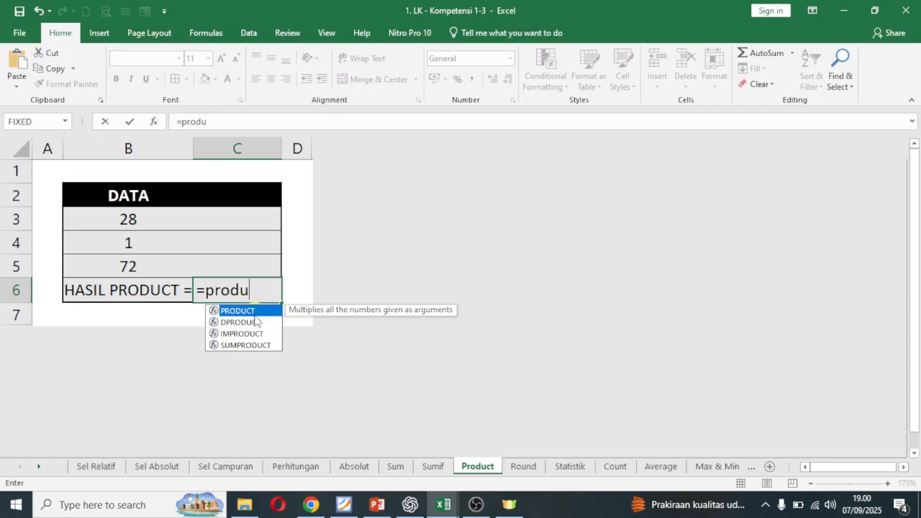
key(Tab)
drag(146, 221, 150, 266)
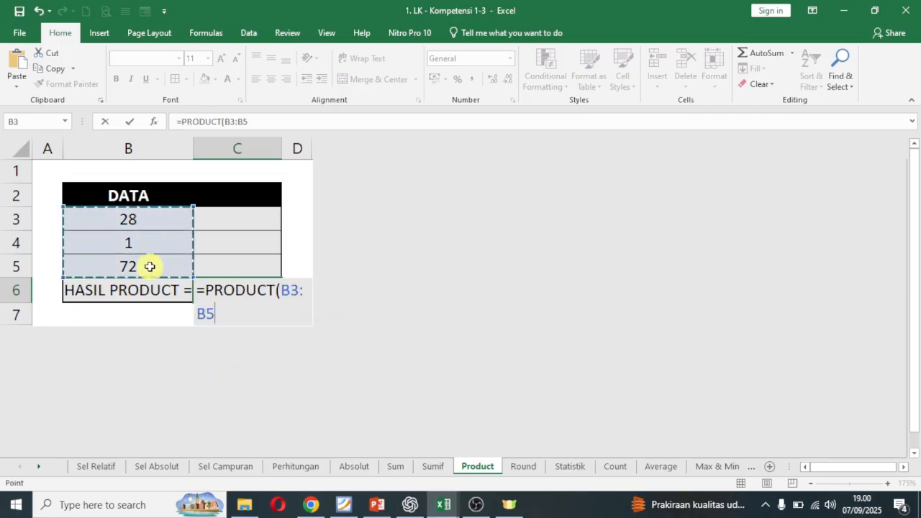
key(Return)
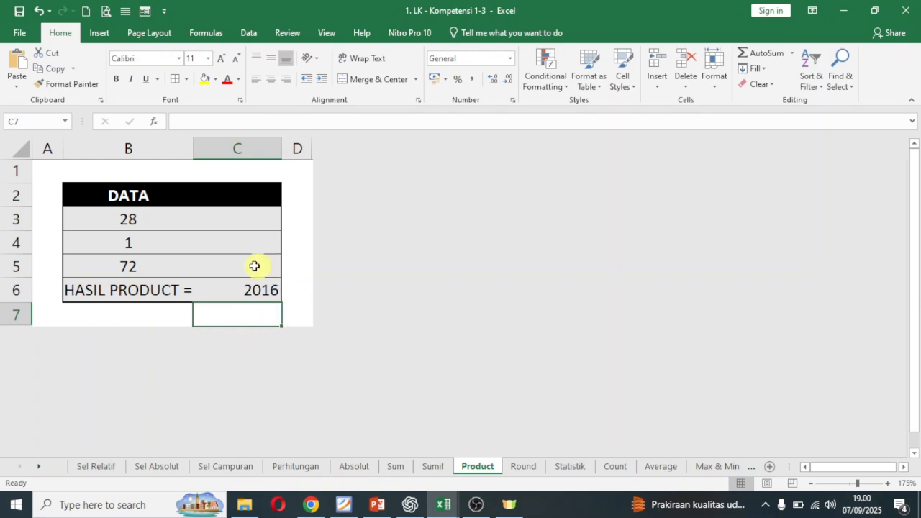
Step: On the Round sheet, enter =INT(C5) in the first INT result cell, E5
click(524, 467)
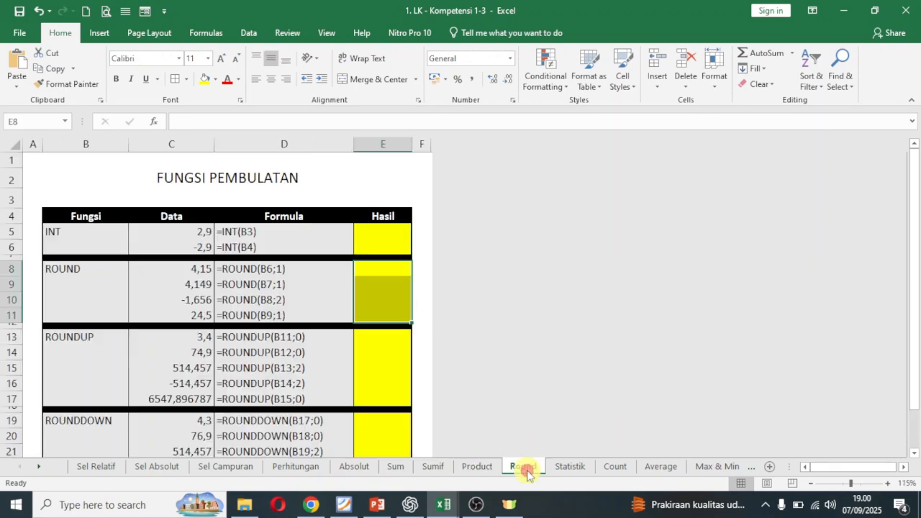
scroll(378, 282, down, 3)
scroll(378, 282, down, 1)
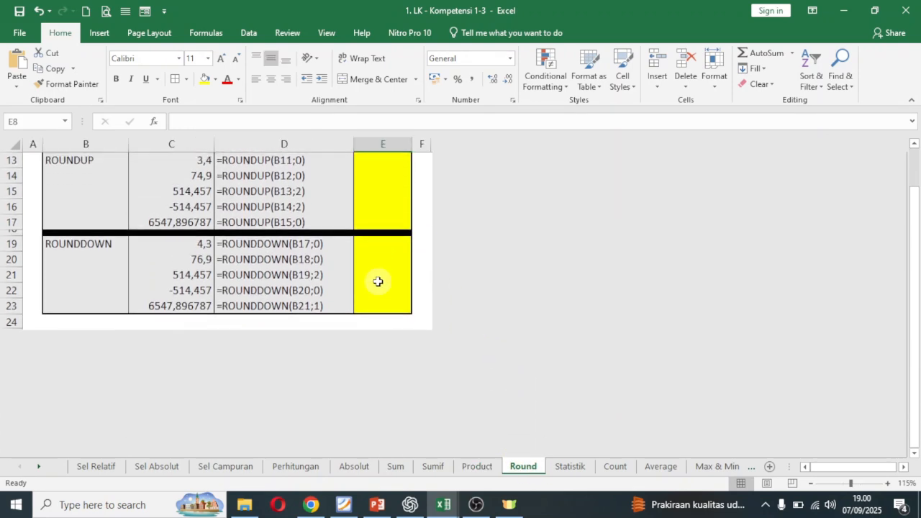
scroll(378, 282, up, 4)
scroll(378, 281, down, 1)
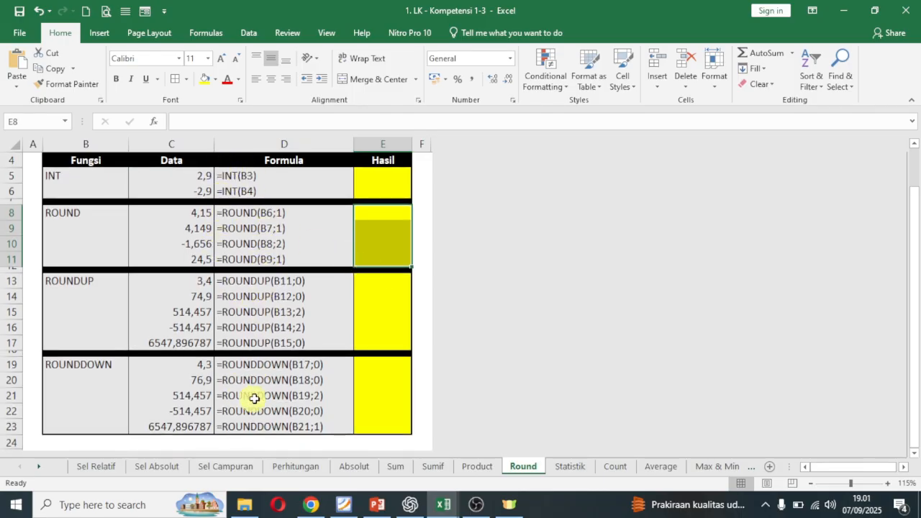
scroll(220, 185, up, 1)
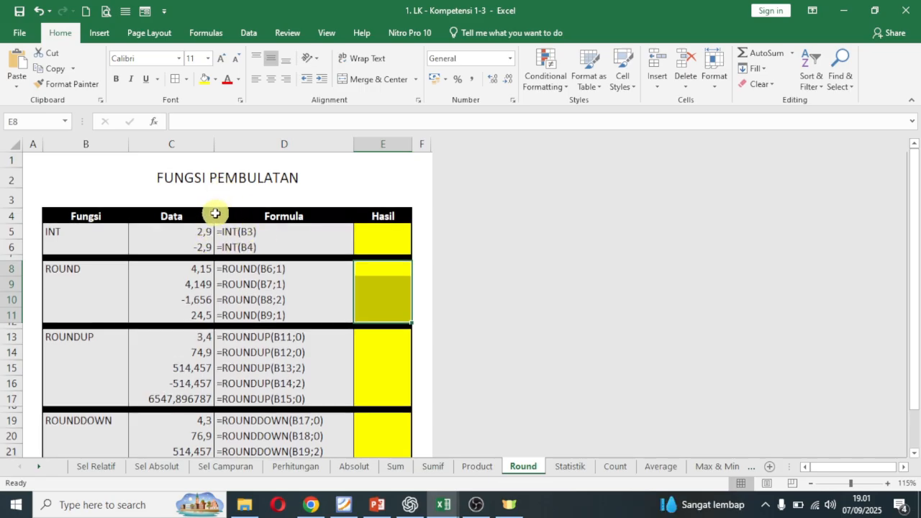
click(381, 232)
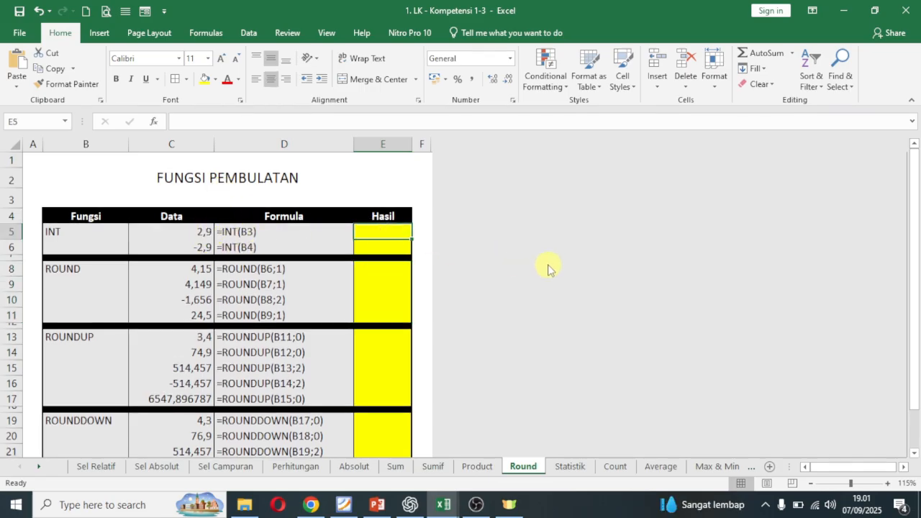
text(=int)
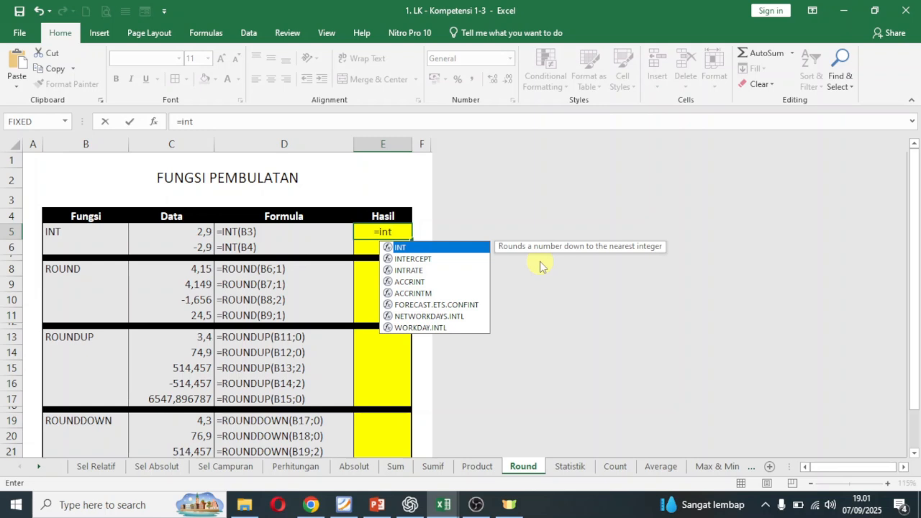
text(()
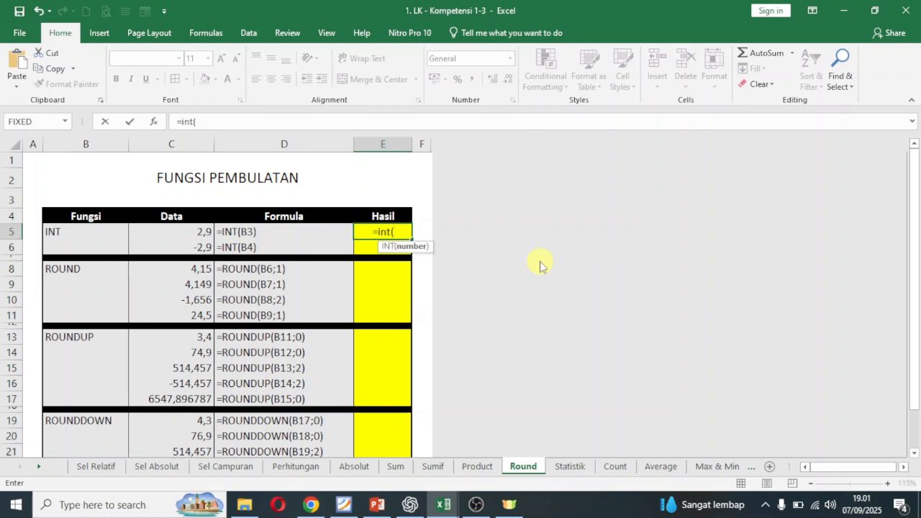
click(182, 231)
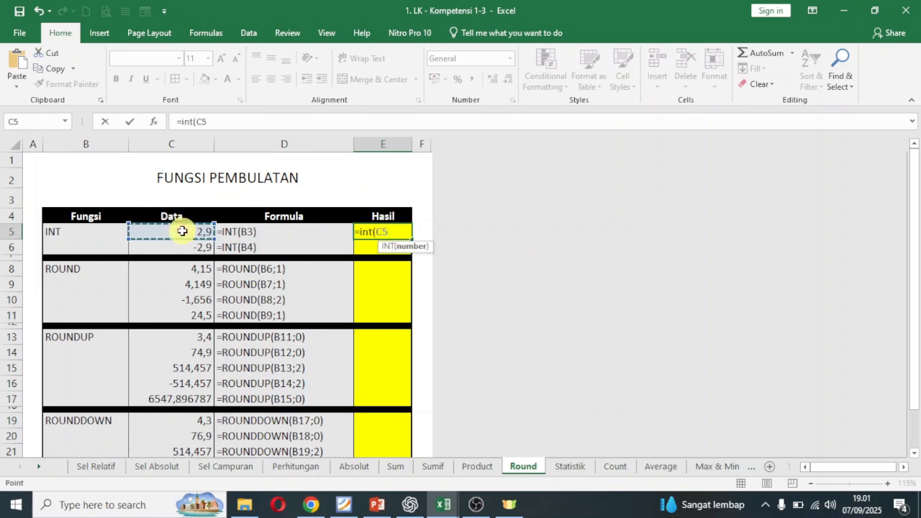
key(Return)
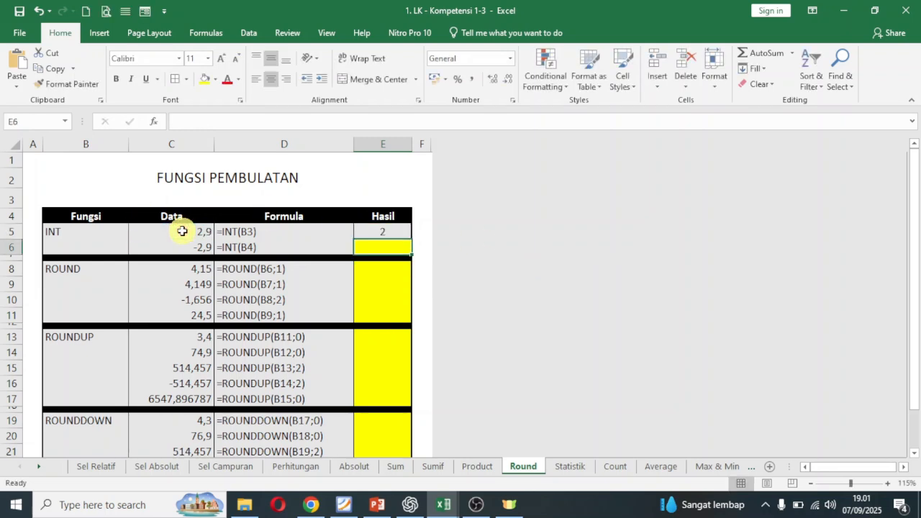
Step: Copy the INT formula from E5 down to E6, ending with E5 selected
click(408, 235)
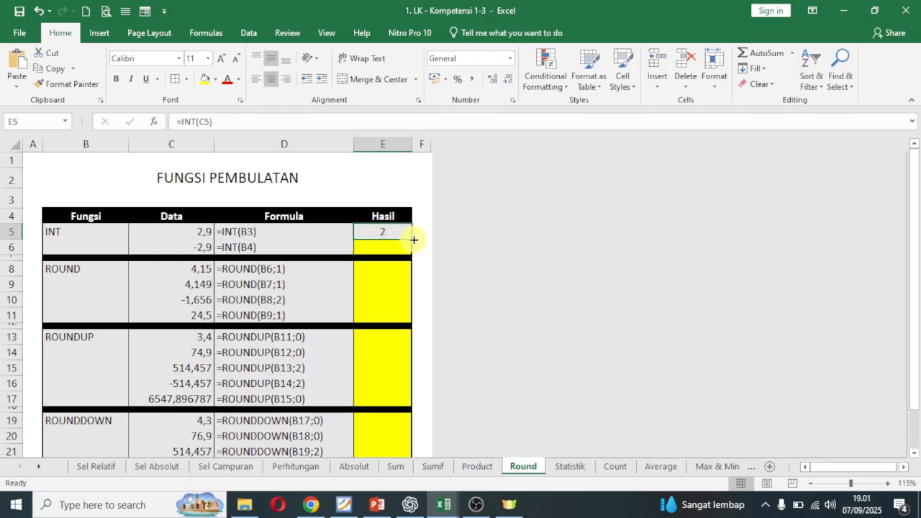
drag(414, 240, 413, 256)
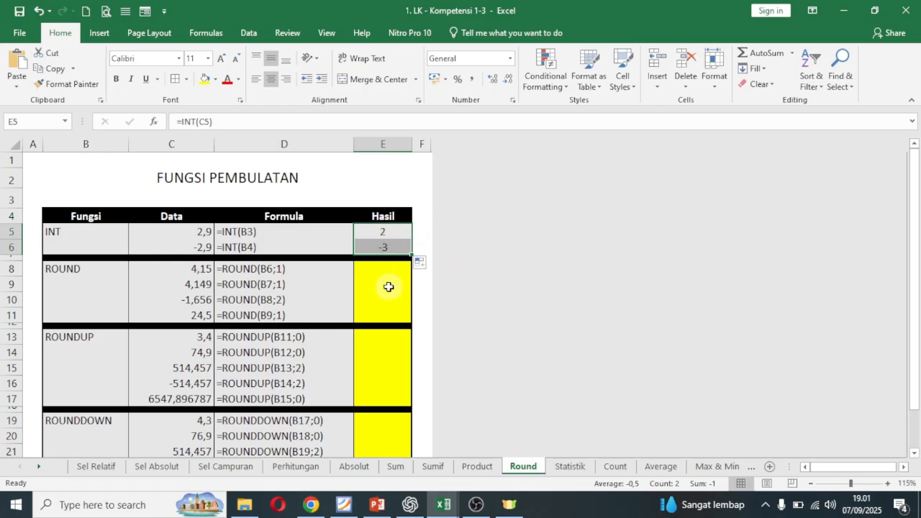
click(395, 234)
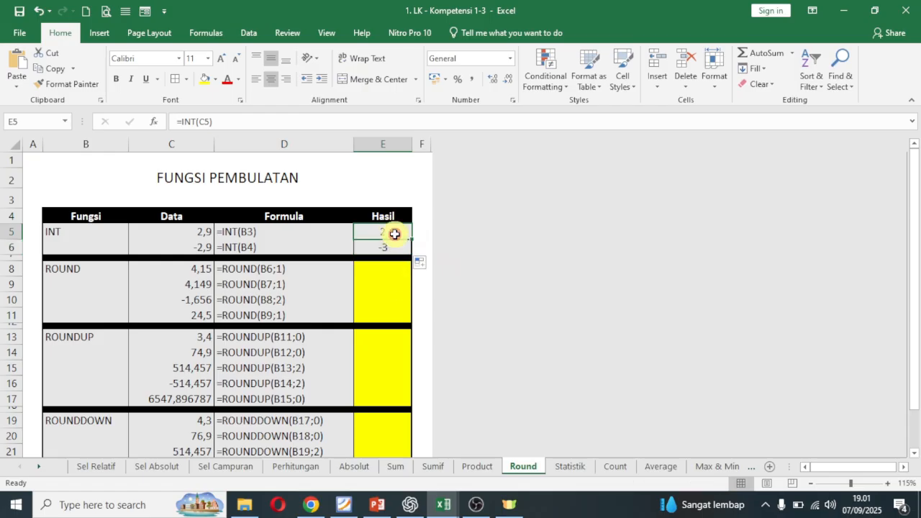
Step: Enter =ROUND(C8;1) in the first ROUND result cell, E8
click(401, 249)
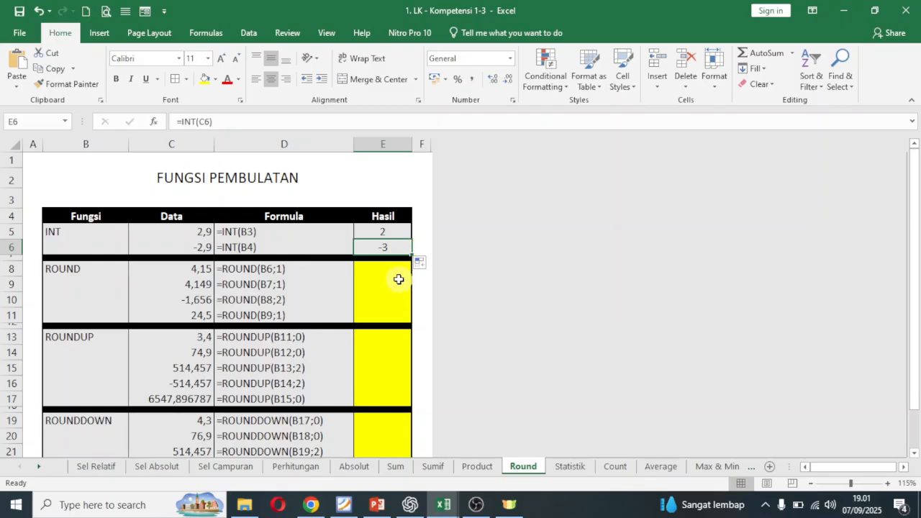
click(398, 270)
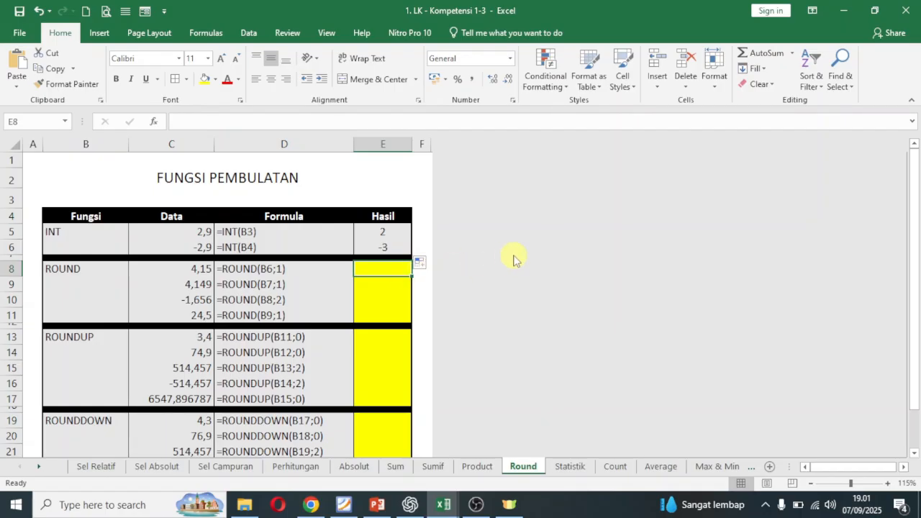
text(=rou)
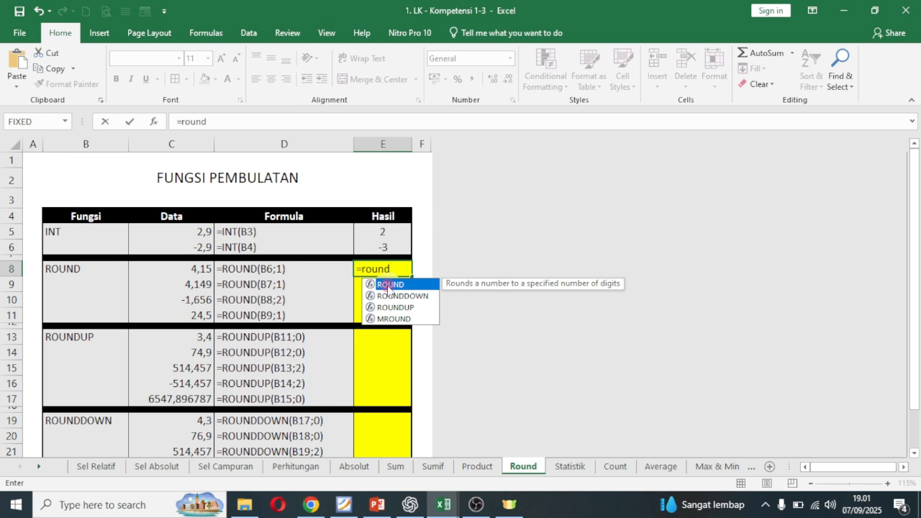
text(nd)
double_click(388, 287)
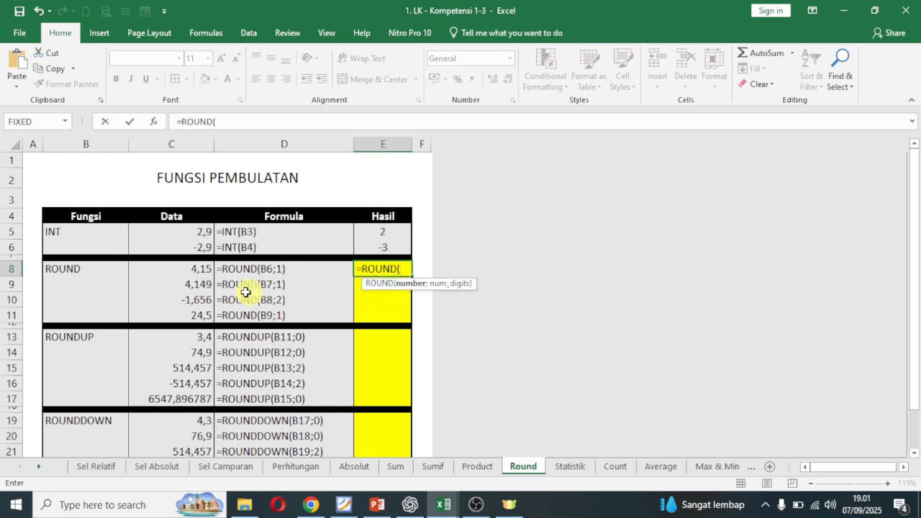
click(202, 271)
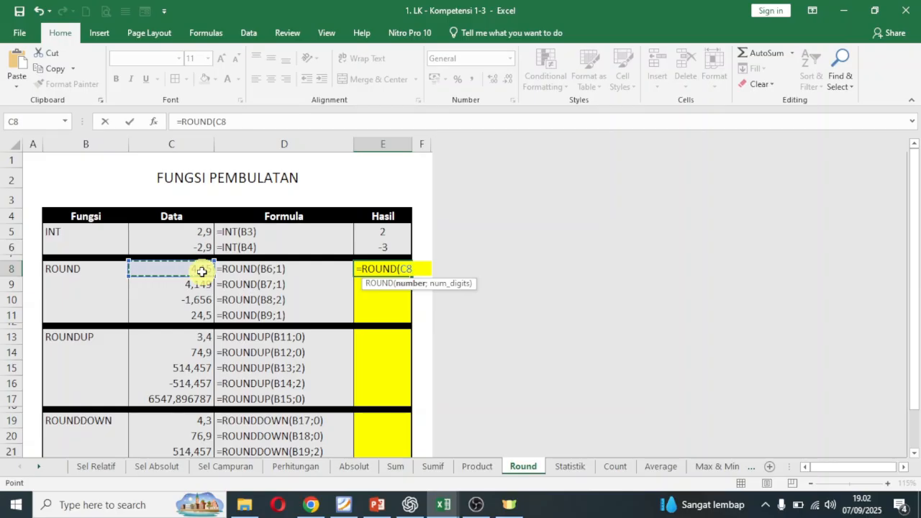
text(;)
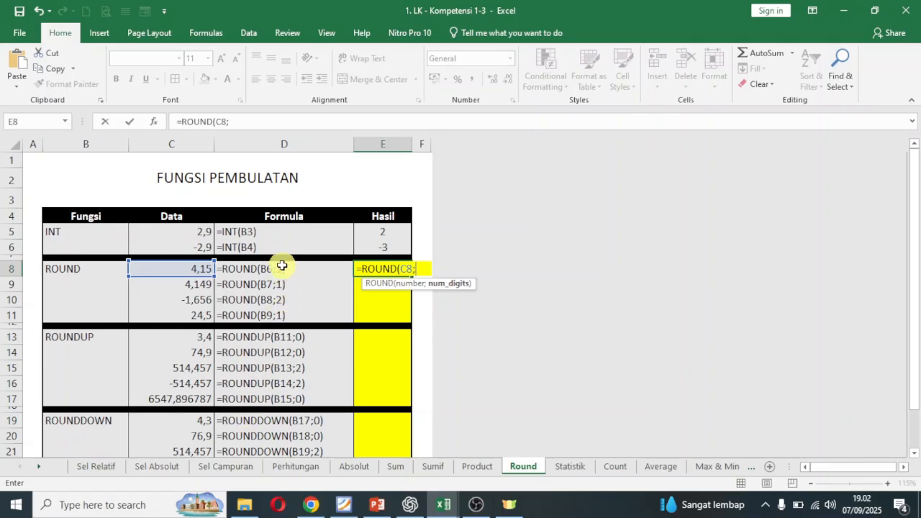
text(1)
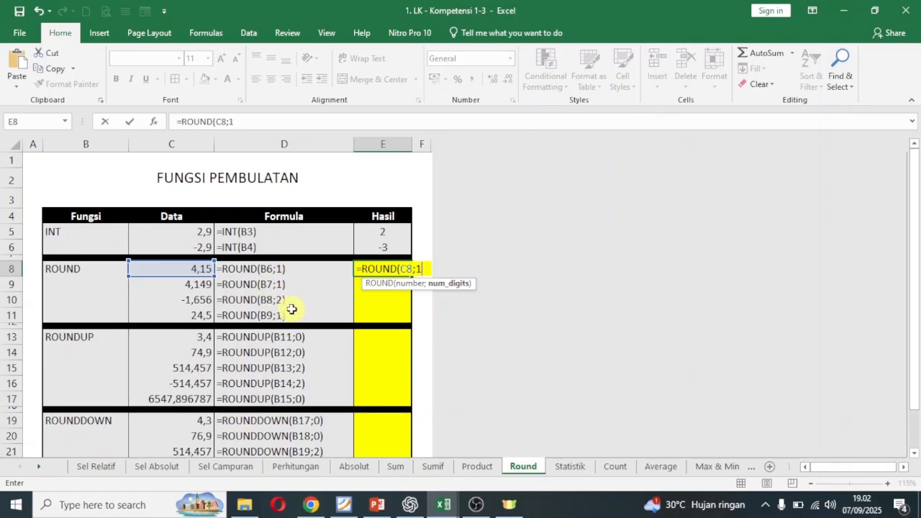
text())
key(Return)
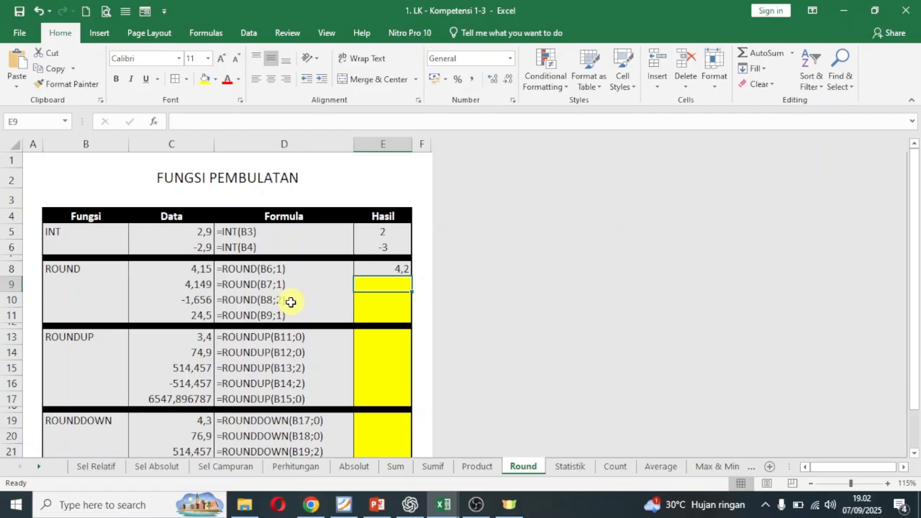
Step: Copy the ROUND formula from E8 down to E11, and change the number of digits in E10 to 2
click(397, 268)
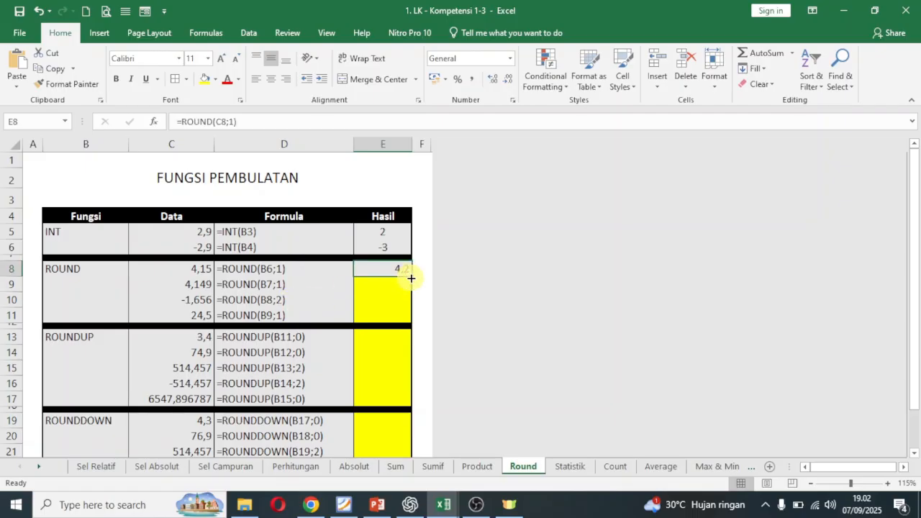
drag(411, 278, 410, 324)
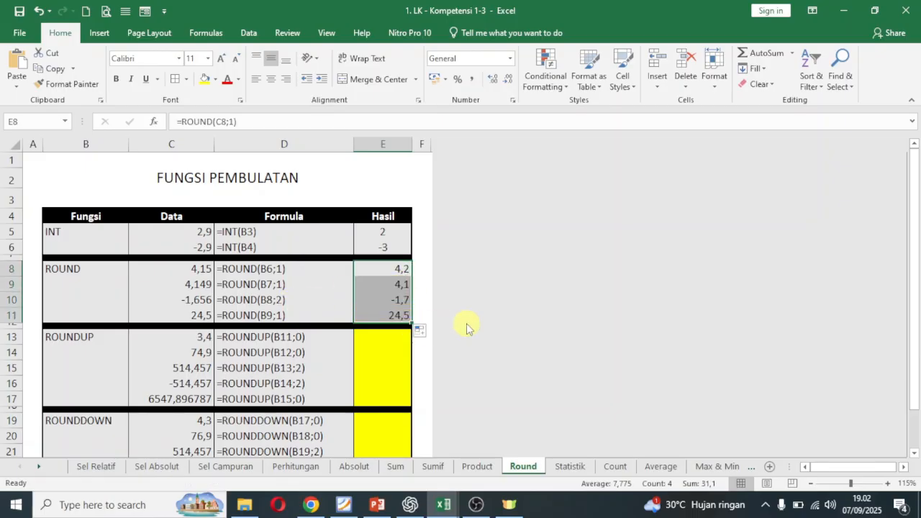
click(268, 300)
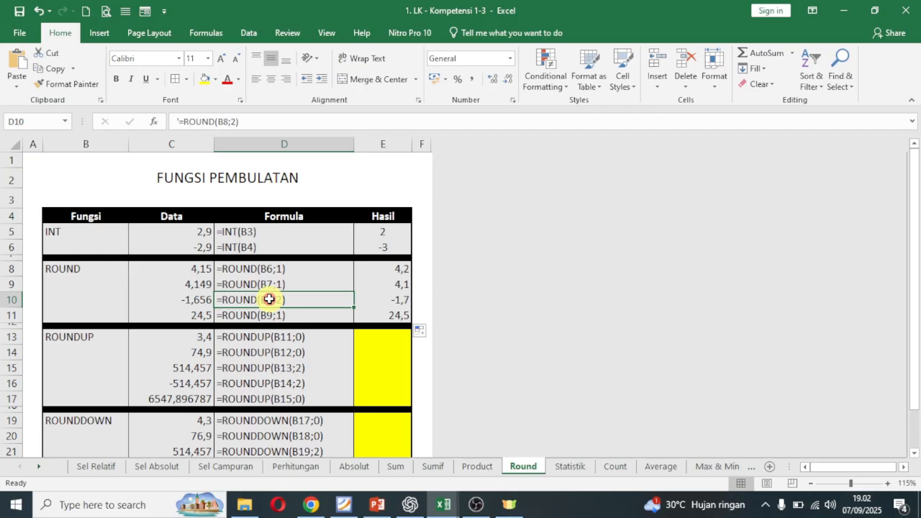
click(397, 301)
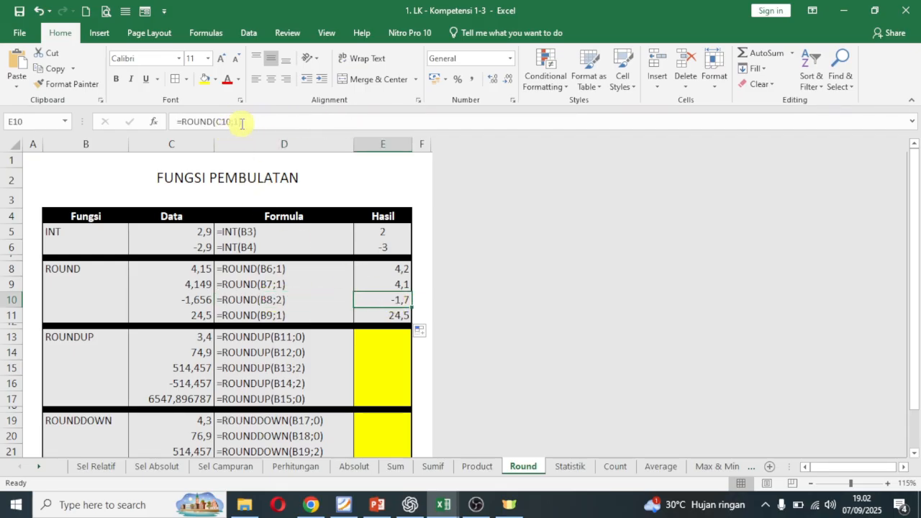
click(240, 121)
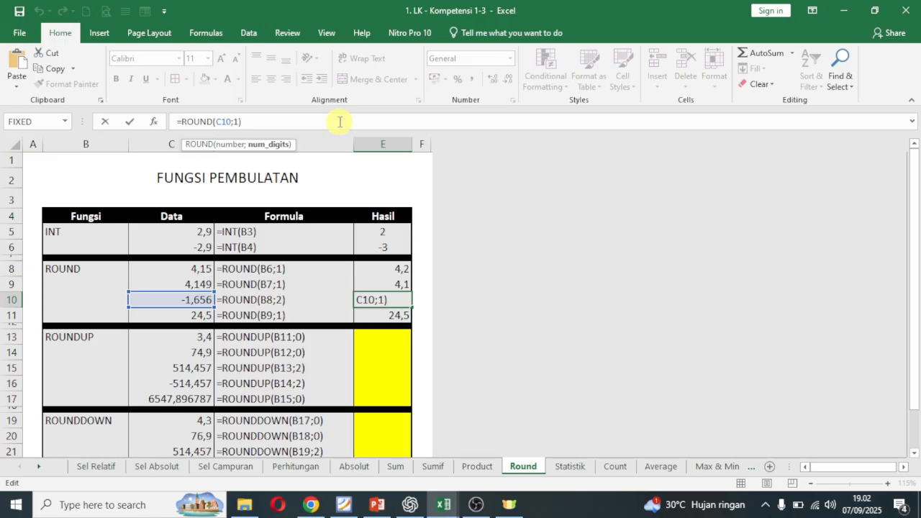
key(BackSpace)
text(2)
key(Return)
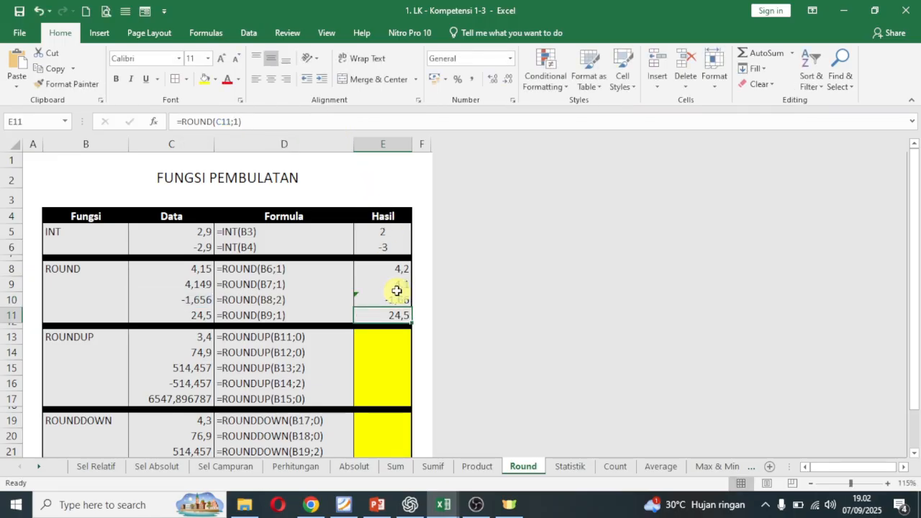
Step: Enter =ROUNDUP(C13;0) in the first ROUNDUP result cell, E13
scroll(448, 335, down, 1)
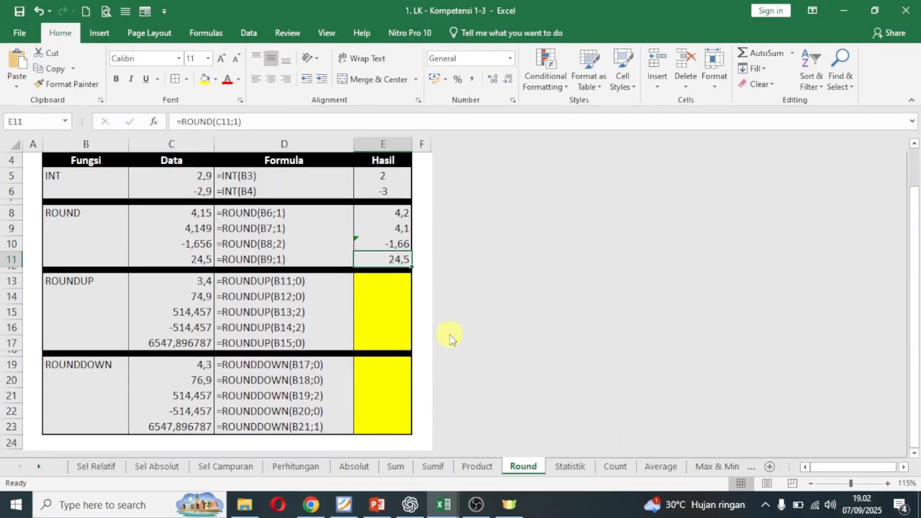
click(388, 283)
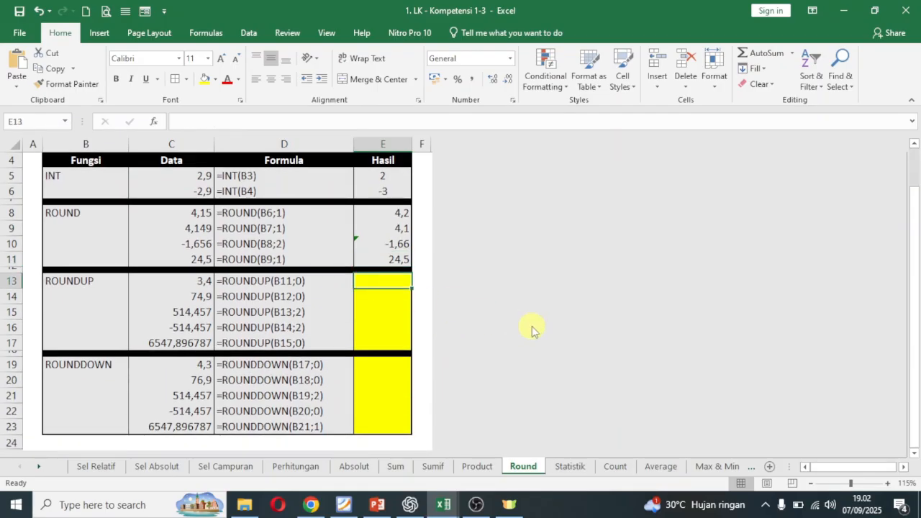
text(=roun)
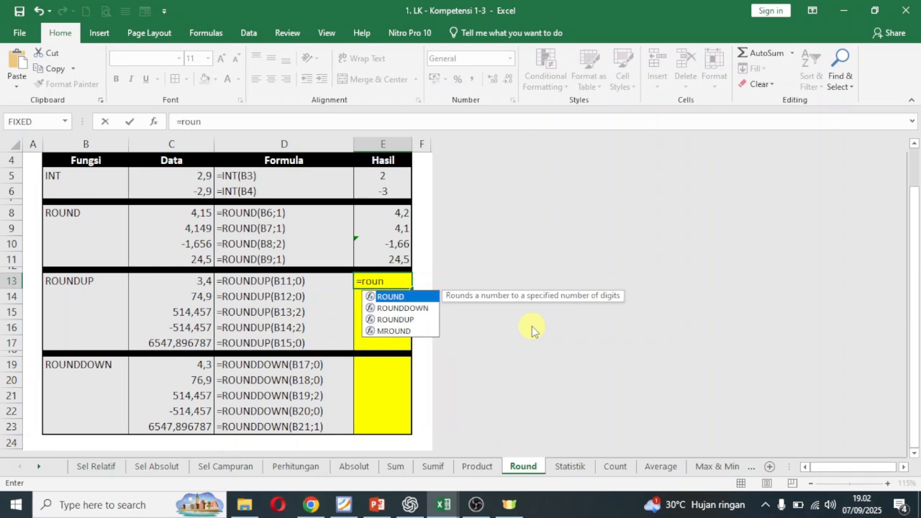
double_click(409, 318)
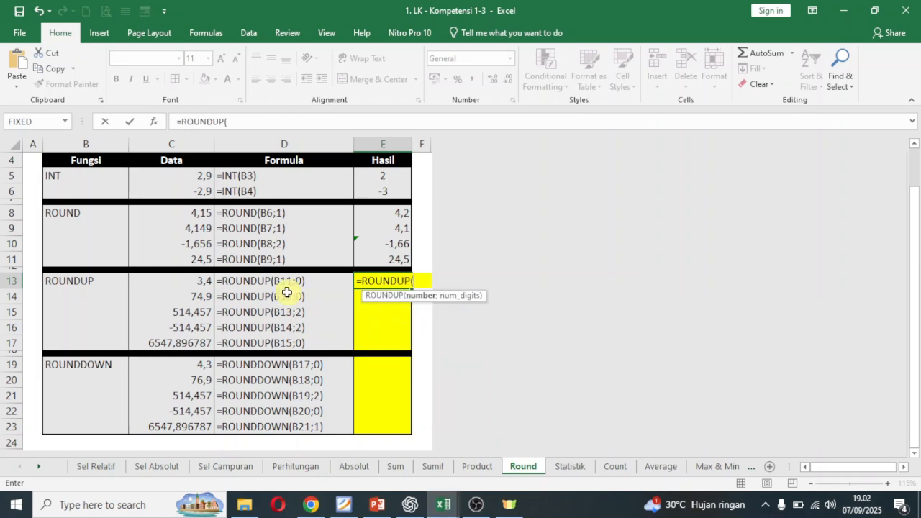
click(201, 283)
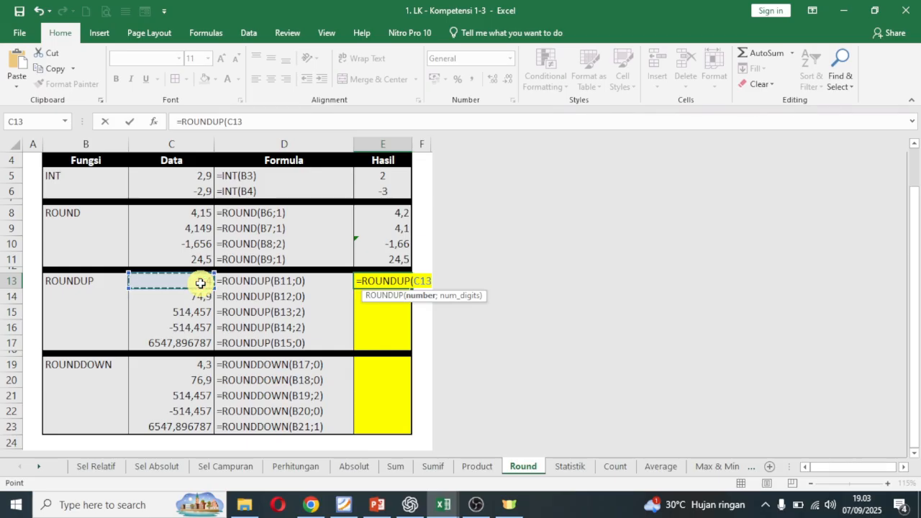
text(;)
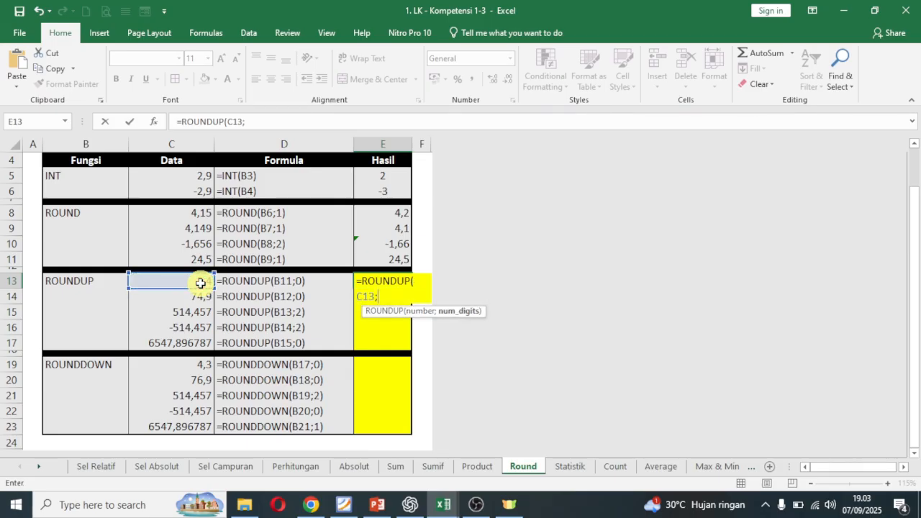
text(0))
key(Return)
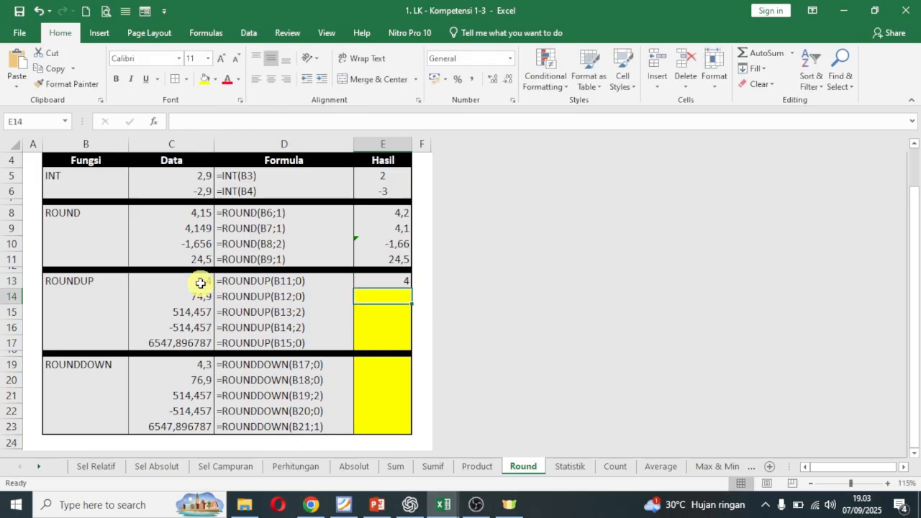
Step: Copy the ROUNDUP formula from E13 down through E17
click(388, 280)
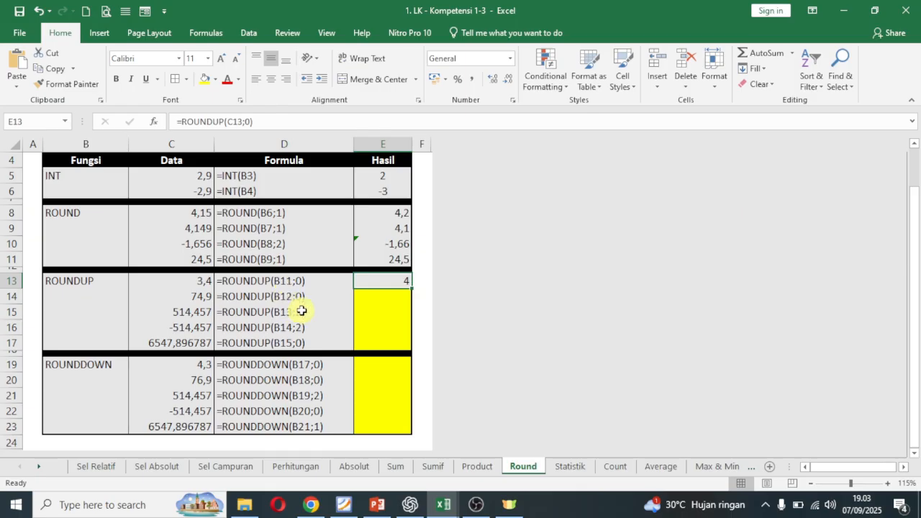
drag(414, 289, 415, 344)
click(407, 281)
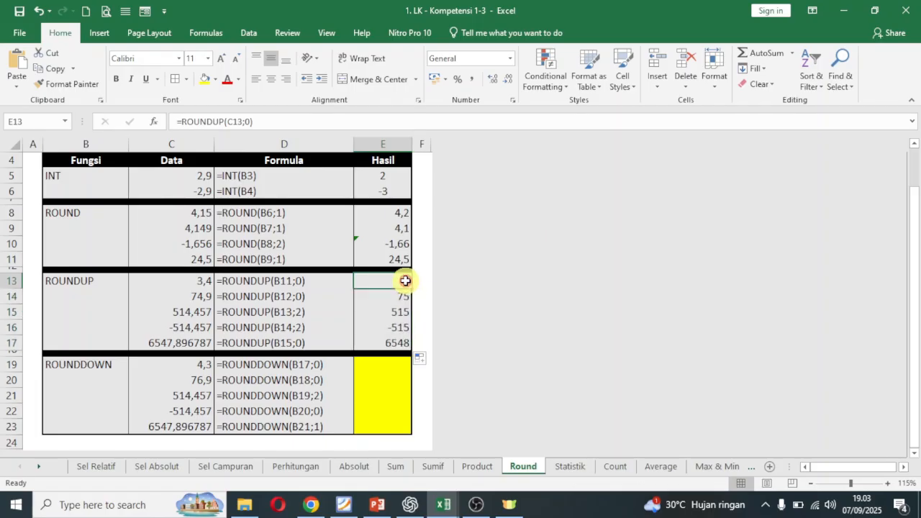
click(403, 294)
Step: Change the number of digits in the E15 ROUNDUP formula to 2
click(400, 311)
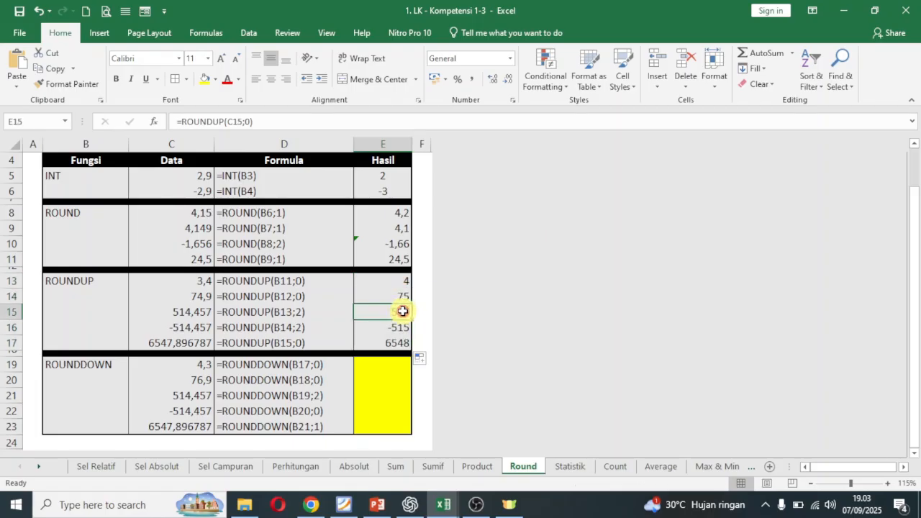
click(251, 122)
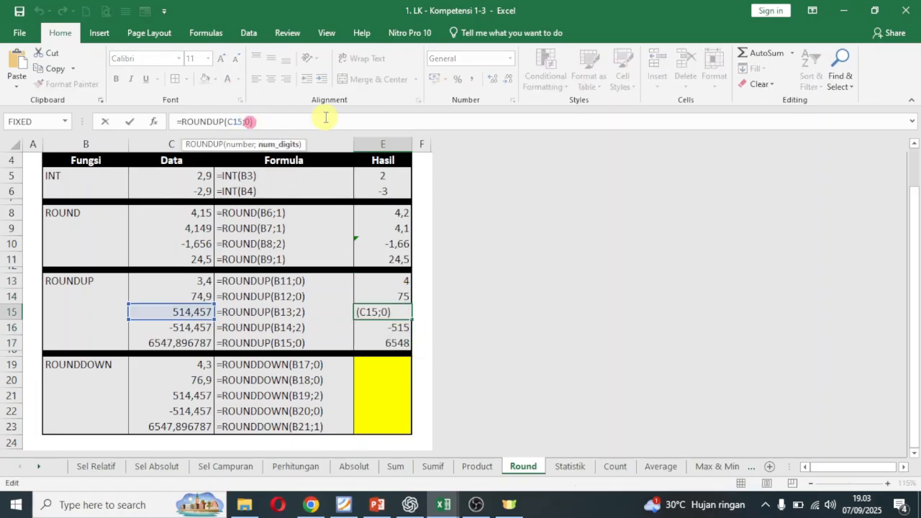
key(BackSpace)
text(2)
key(Return)
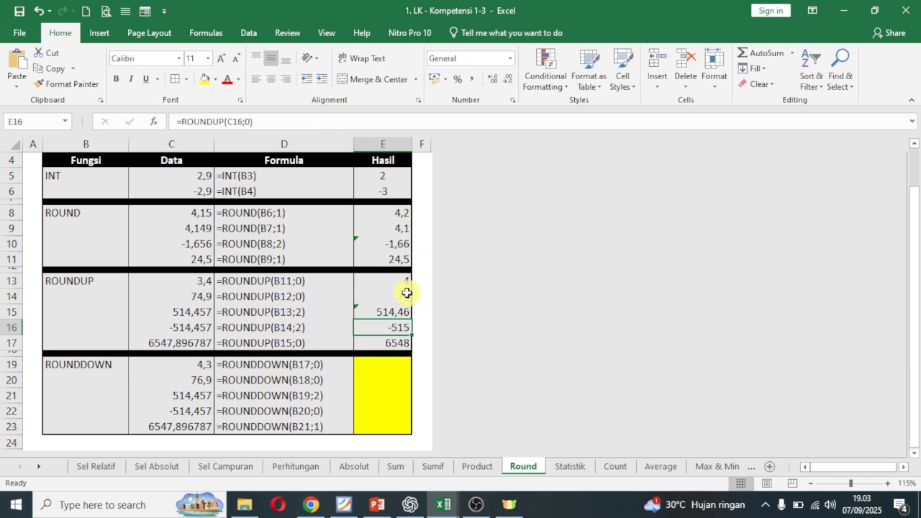
Step: Copy the two-digit ROUNDUP formula from E15 to E16, then check the formulas in E16 and E17
click(401, 309)
drag(412, 320, 419, 330)
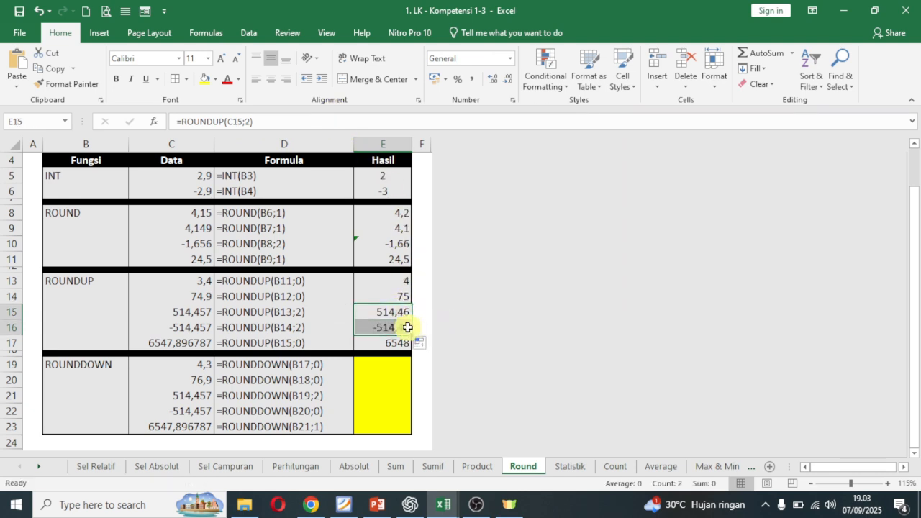
click(407, 328)
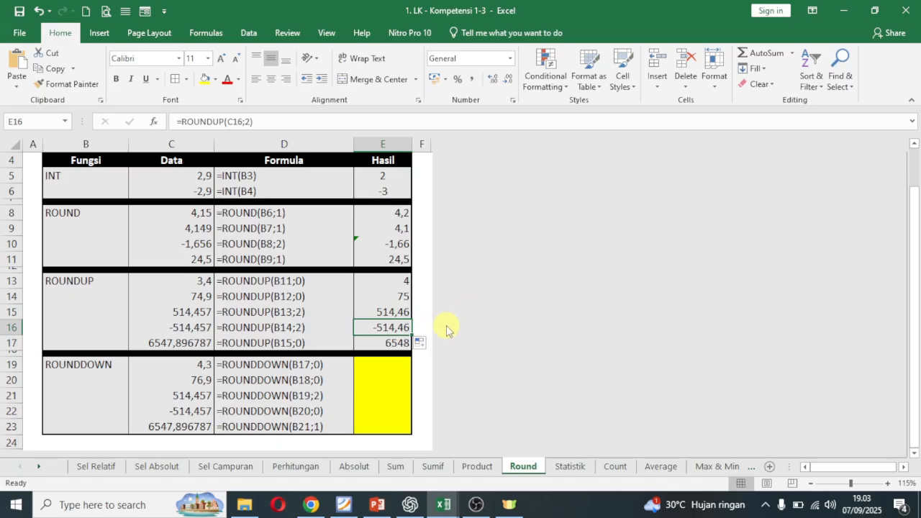
click(394, 342)
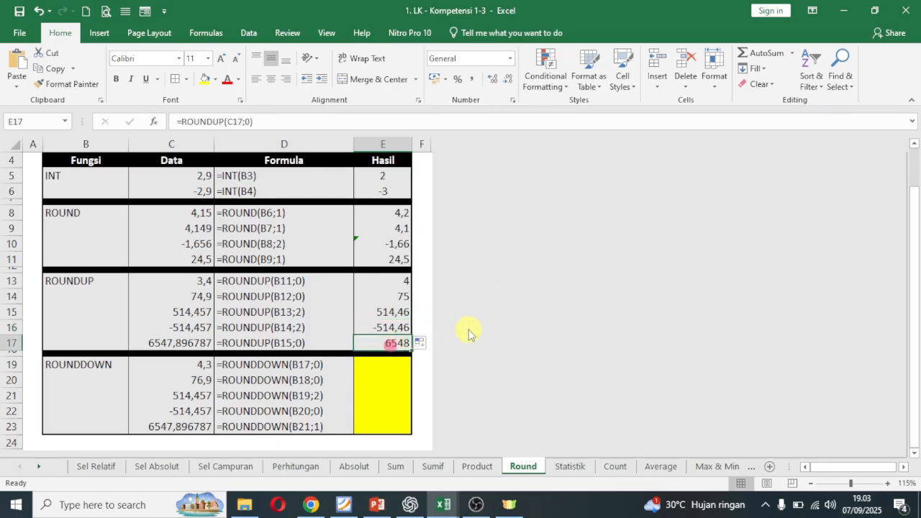
Step: Enter =ROUNDDOWN(C19;0) in the first ROUNDDOWN result cell, E19
scroll(464, 329, down, 1)
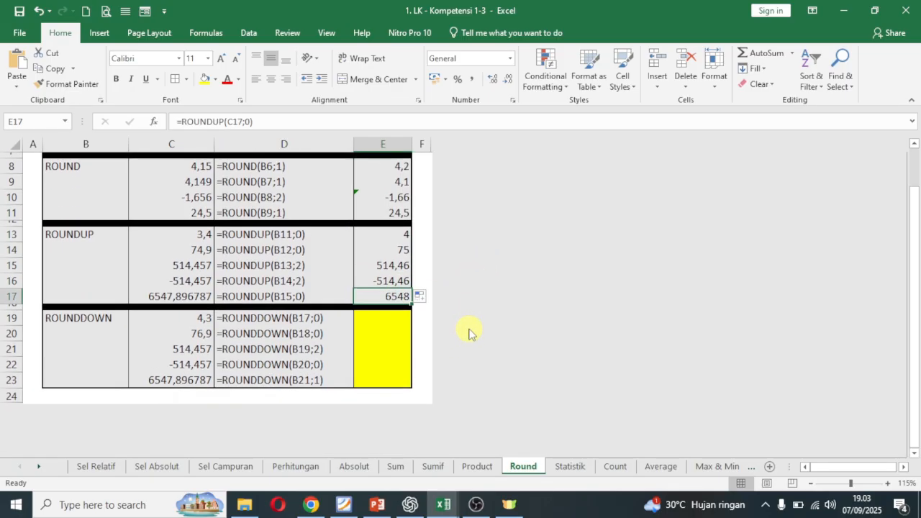
click(388, 318)
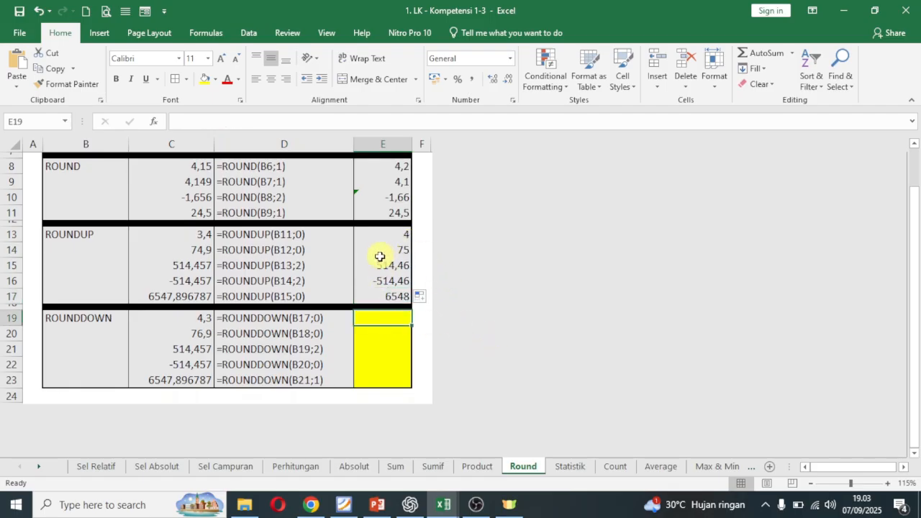
text(=roun)
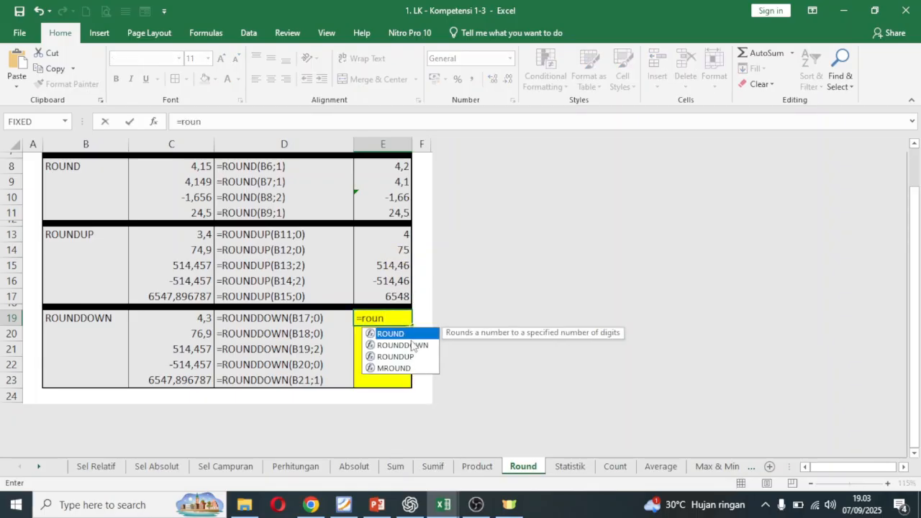
double_click(418, 348)
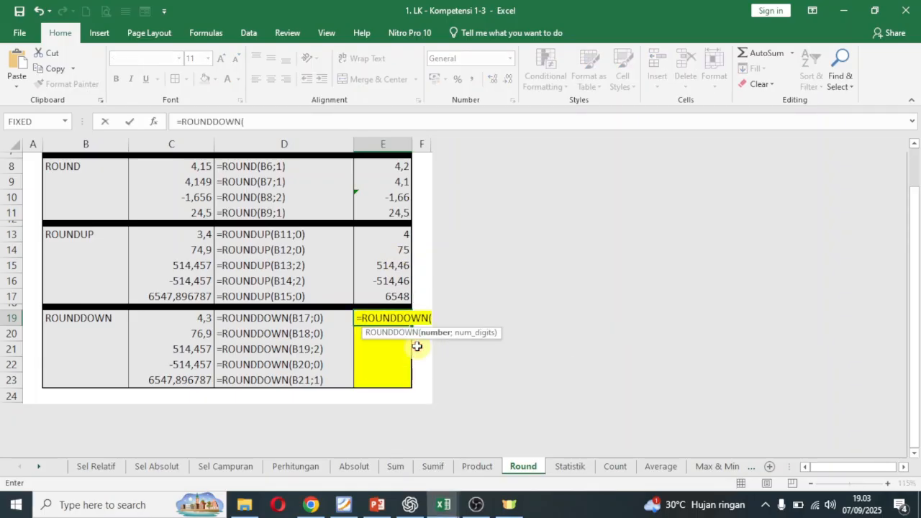
click(200, 318)
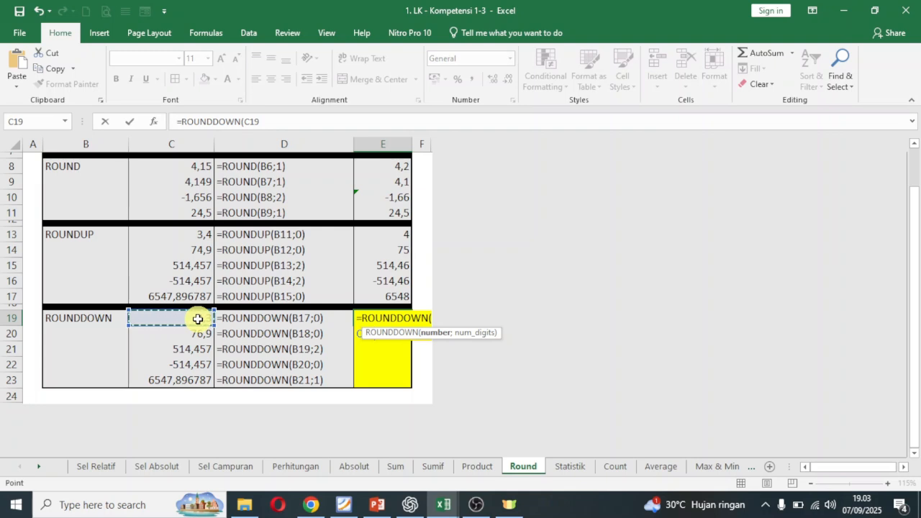
text(;)
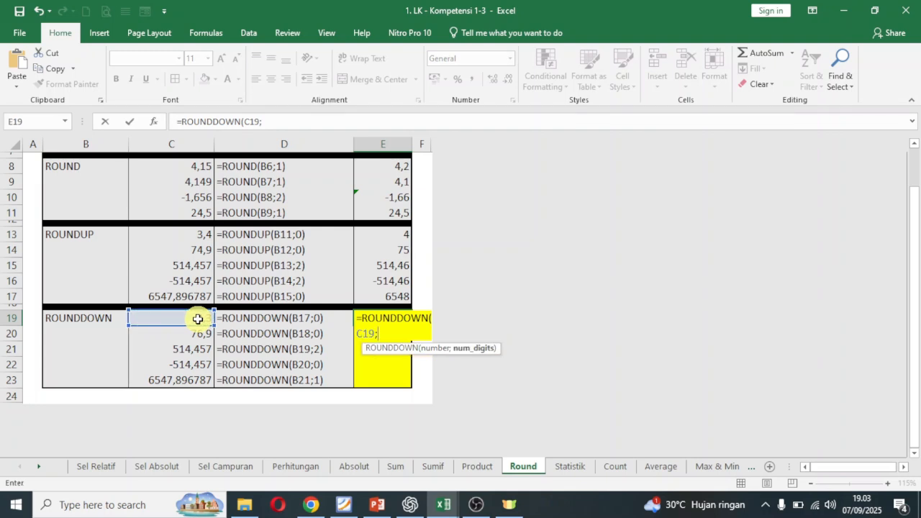
text(0))
key(Return)
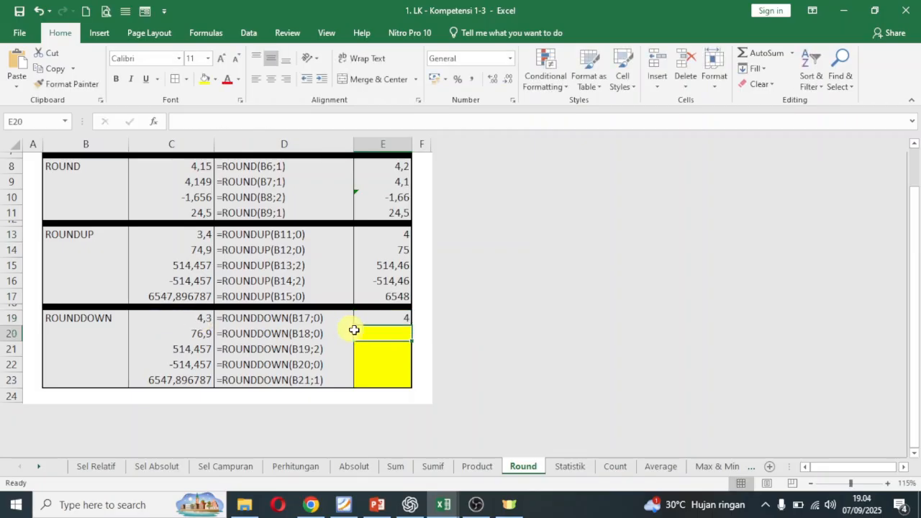
Step: Copy the ROUNDDOWN formula from E19 down through E23 and apply a thick bottom border to the filled range
click(405, 319)
drag(413, 325, 413, 386)
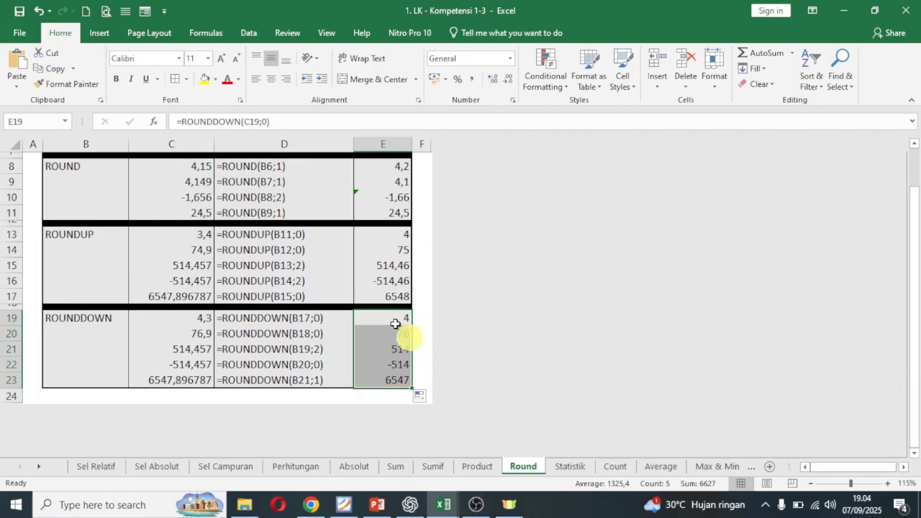
click(187, 79)
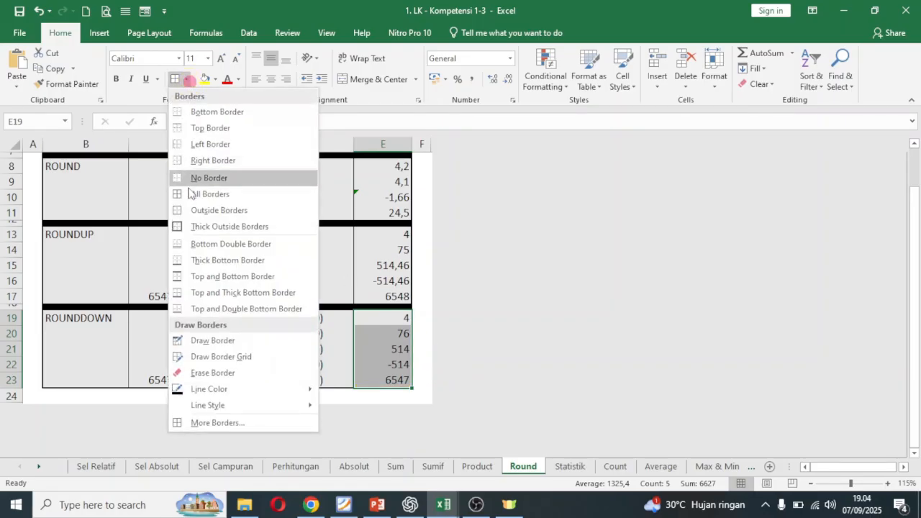
click(195, 260)
click(419, 298)
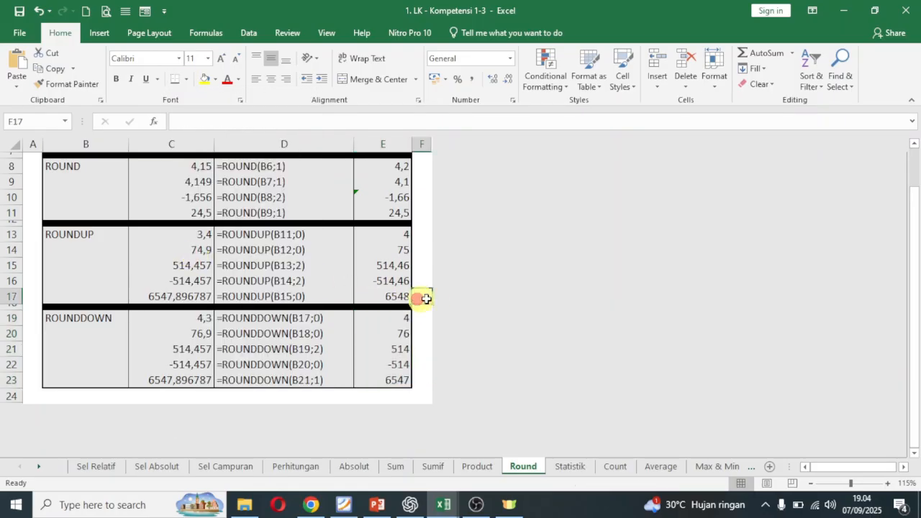
Step: Change the number of digits in the E21 ROUNDDOWN formula to 2
scroll(452, 301, down, 1)
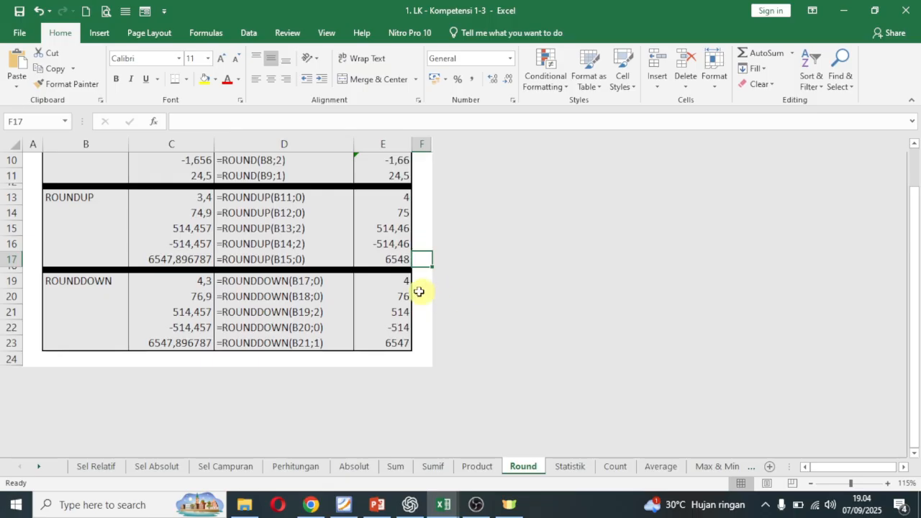
click(400, 312)
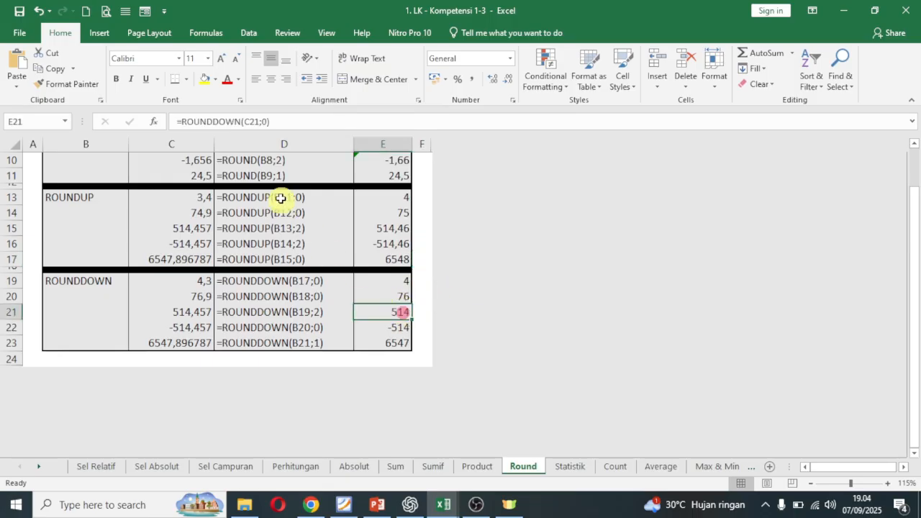
click(266, 122)
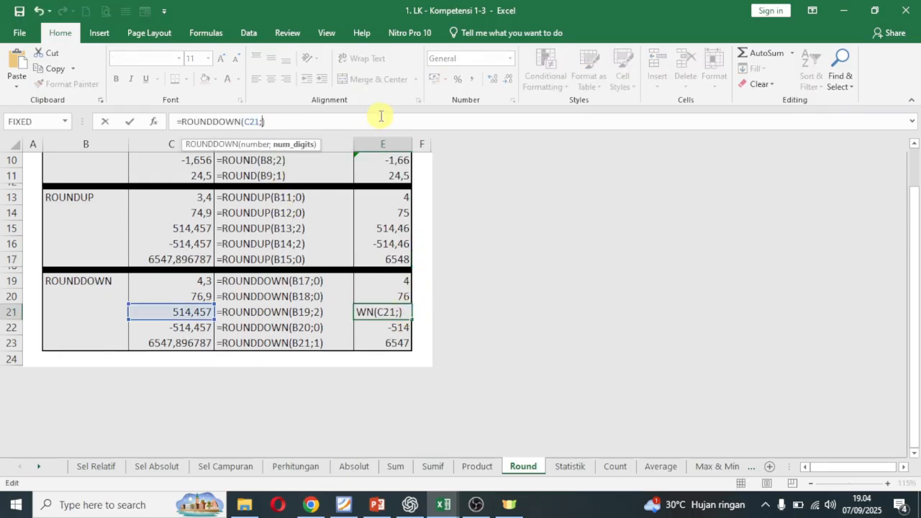
key(Return)
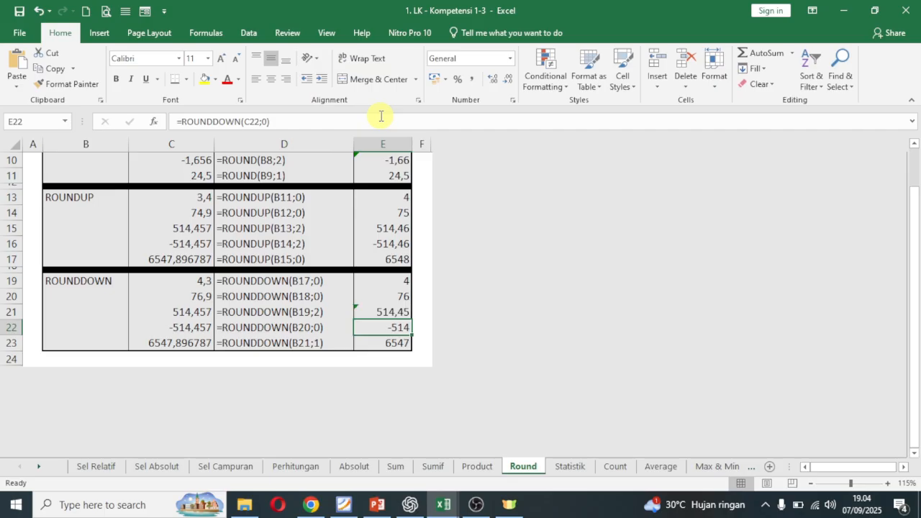
Step: Change the number of digits in the E23 ROUNDDOWN formula to 1
click(393, 344)
click(267, 122)
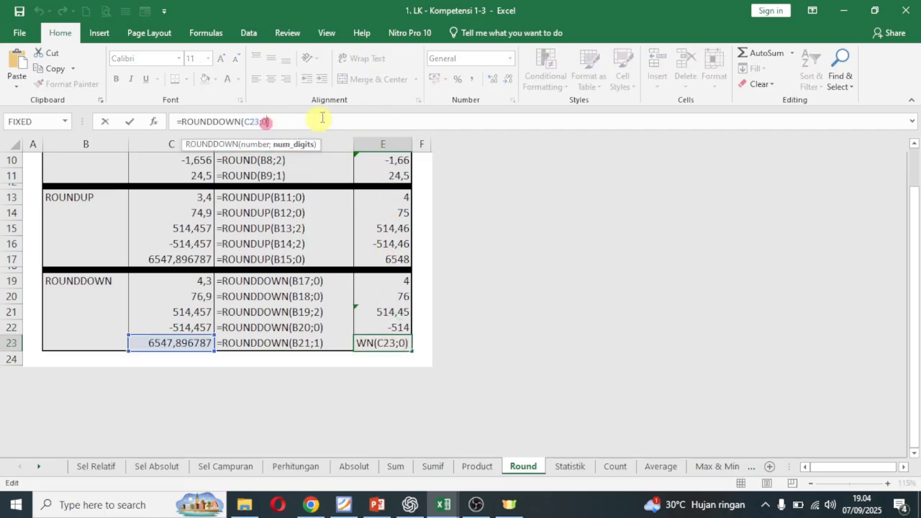
key(Return)
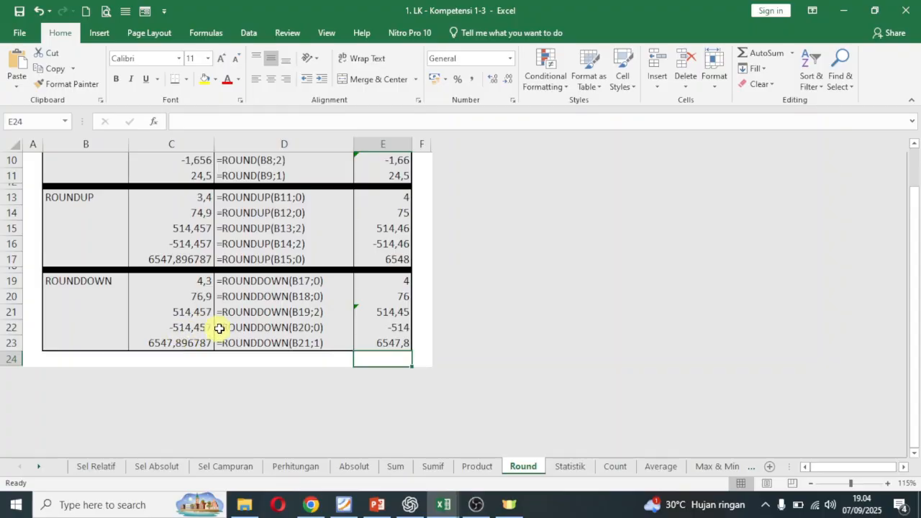
Step: On the Statistik sheet, sum the exam scores in C5:C15 with a SUM formula in the Total cell, C17
scroll(424, 333, up, 3)
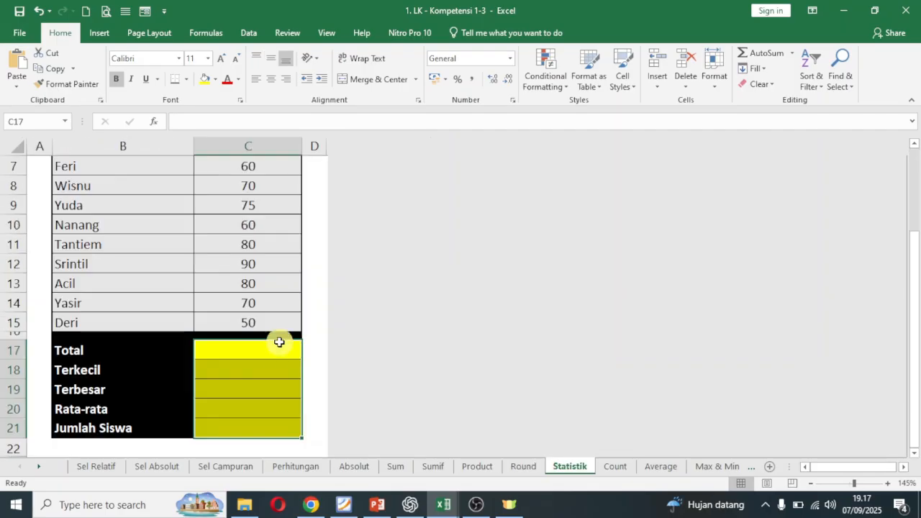
scroll(268, 301, up, 2)
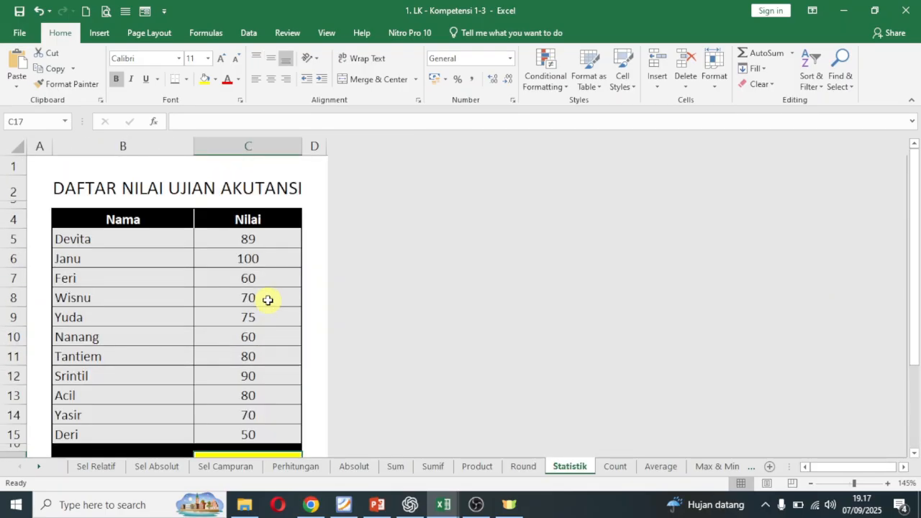
ctrl+scroll(281, 292, down, 1)
scroll(281, 292, down, 1)
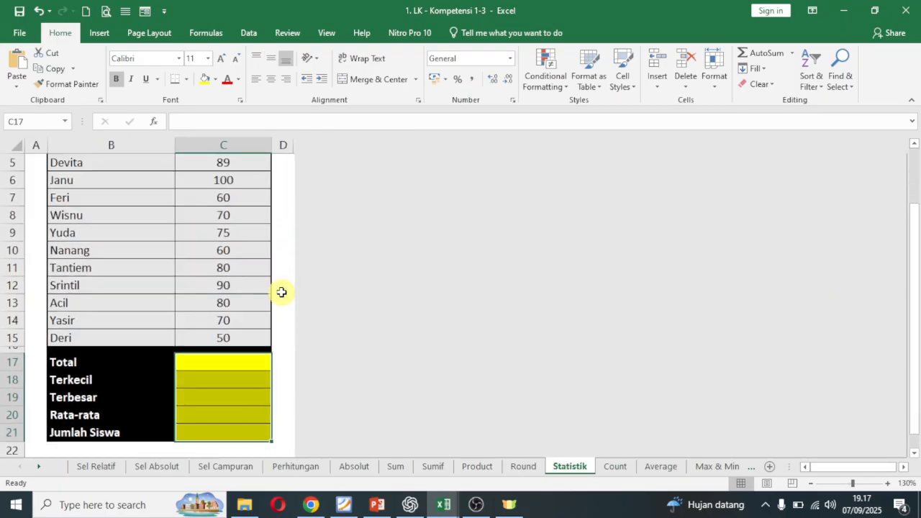
ctrl+scroll(281, 292, down, 1)
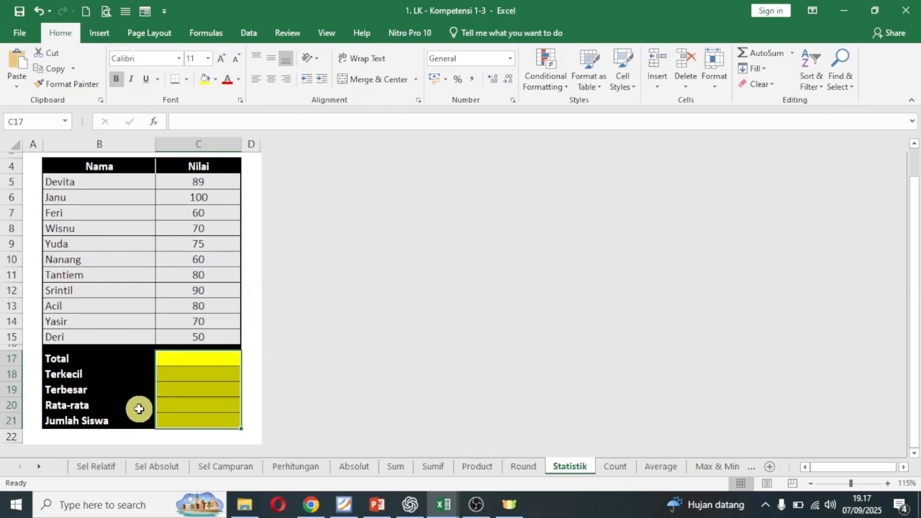
click(198, 358)
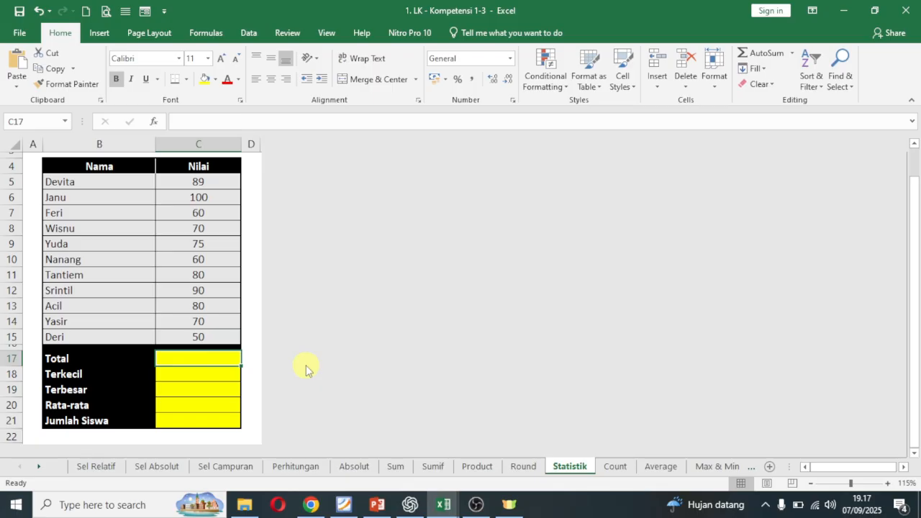
text(=)
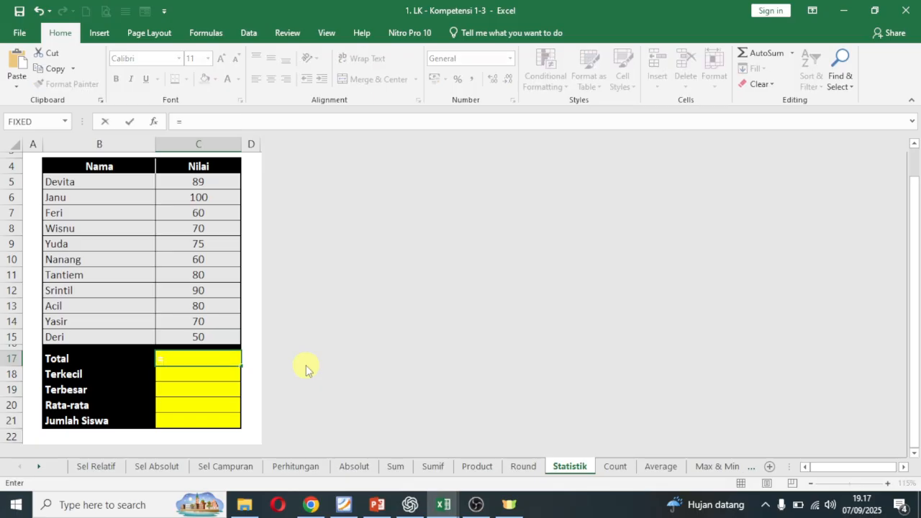
text(sum()
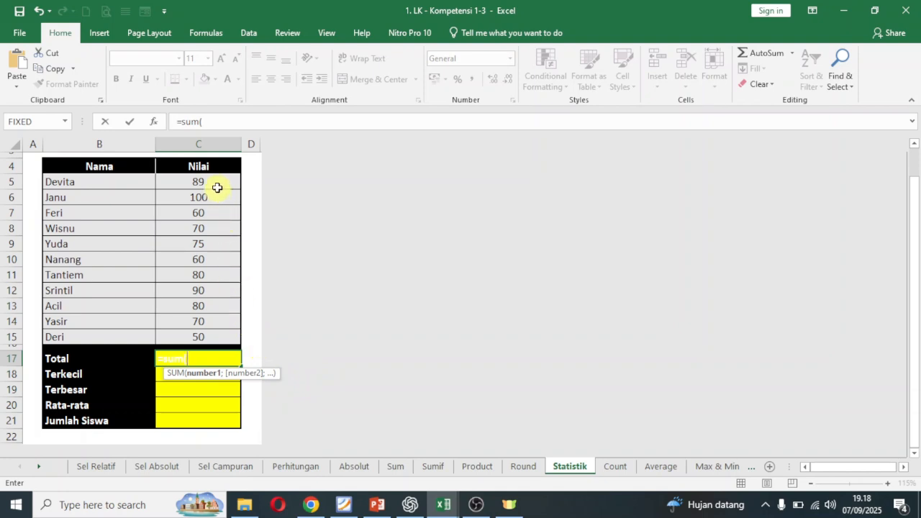
drag(217, 188, 225, 344)
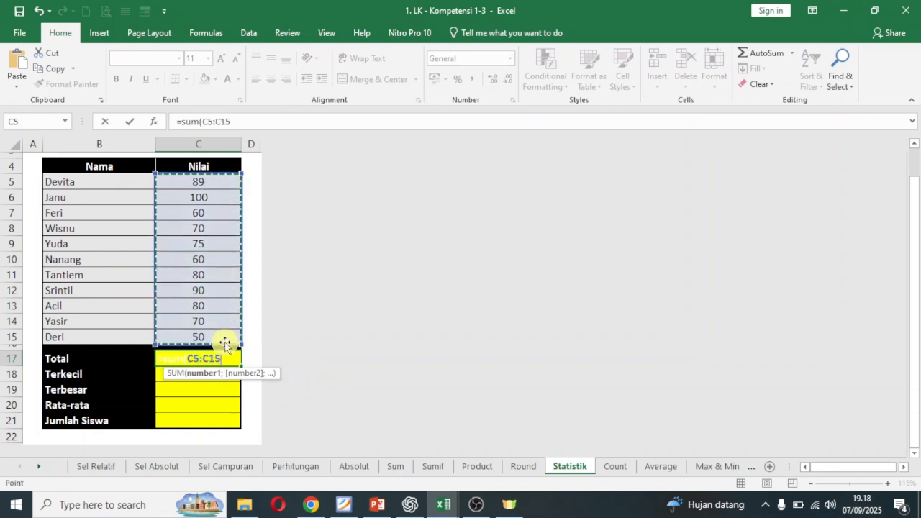
key(Return)
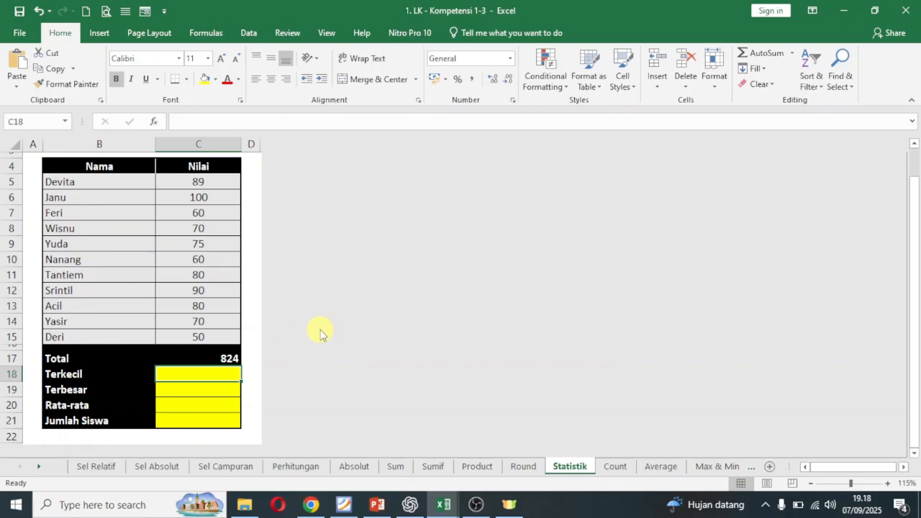
Step: Find the lowest score in C5:C15 with a MIN formula in the Terkecil cell, C18
text(=min()
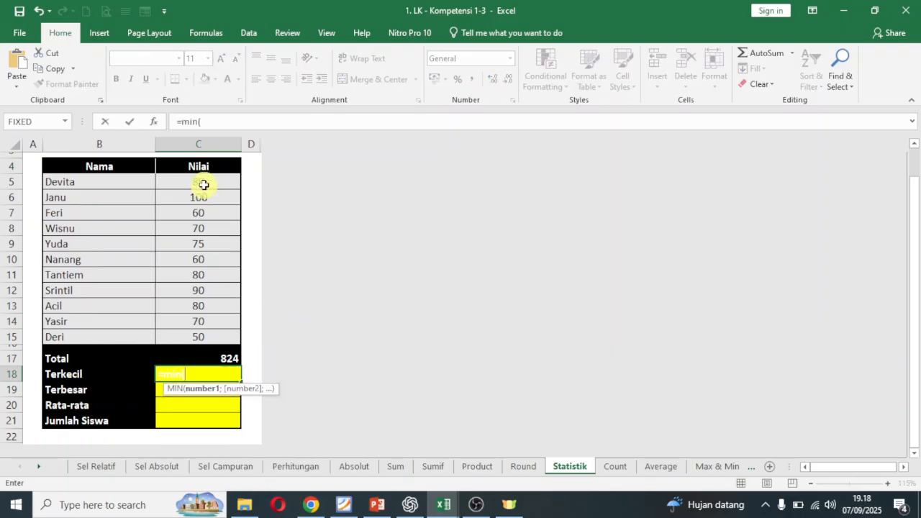
drag(203, 185, 197, 333)
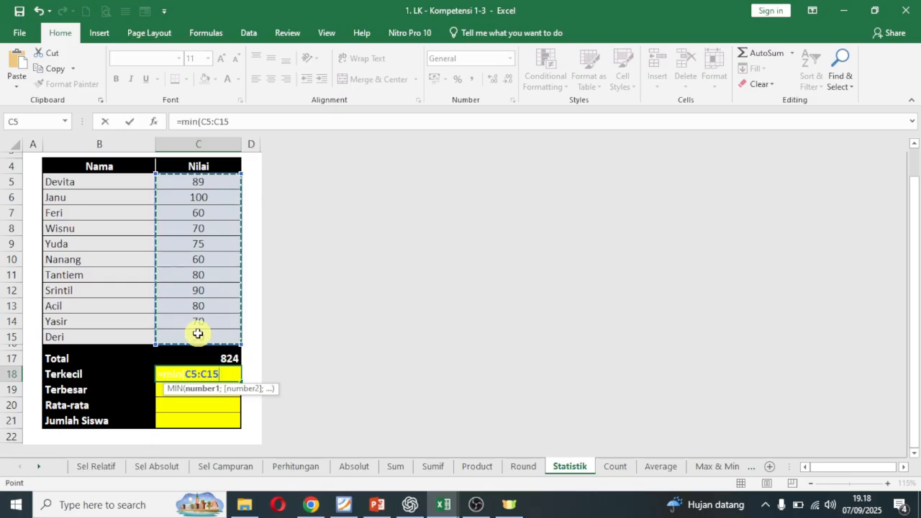
key(Return)
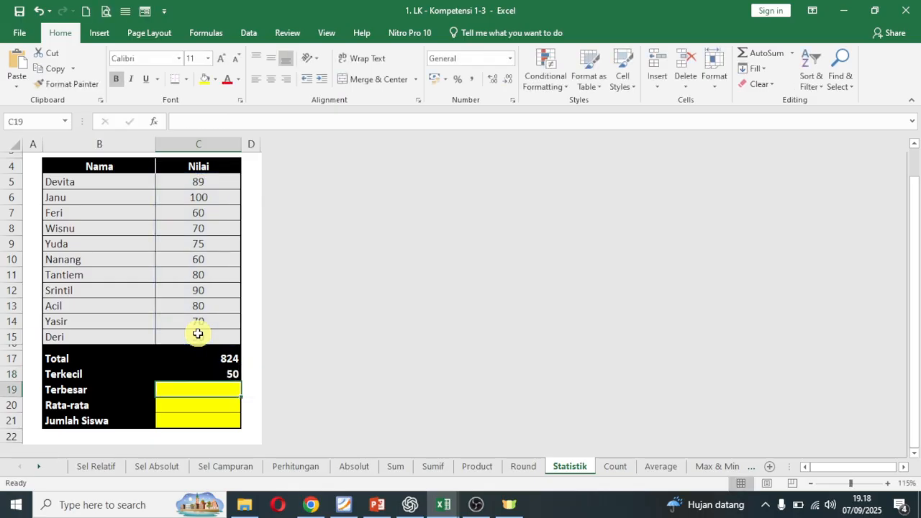
Step: Find the highest score in C5:C15 with a MAX formula in the Terbesar cell, C19
text(=max)
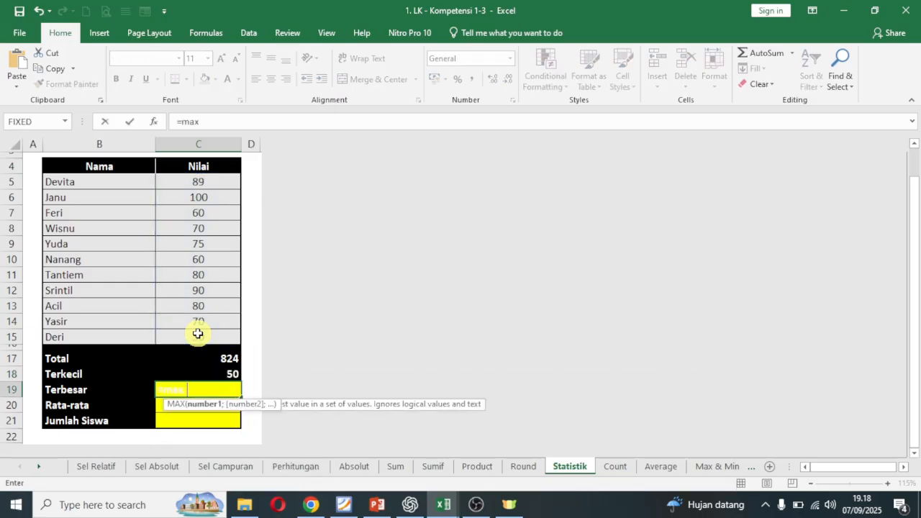
text(()
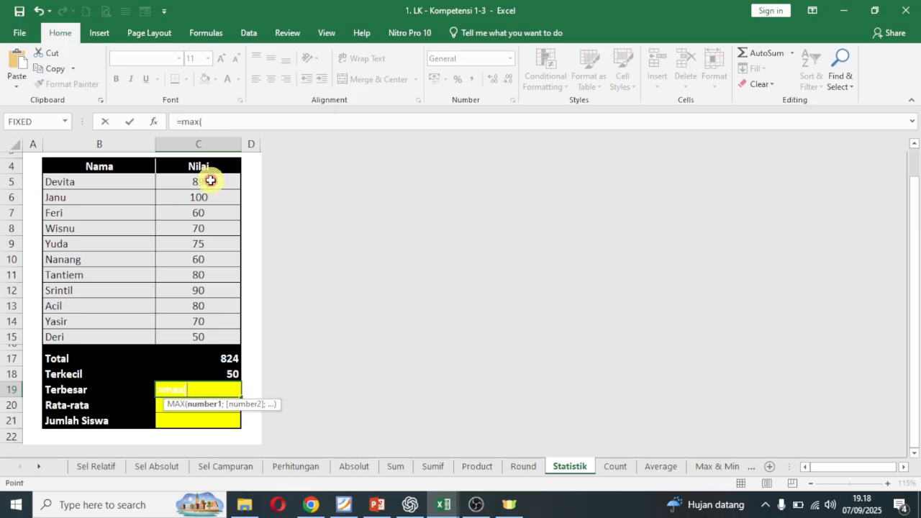
drag(210, 181, 213, 329)
key(Return)
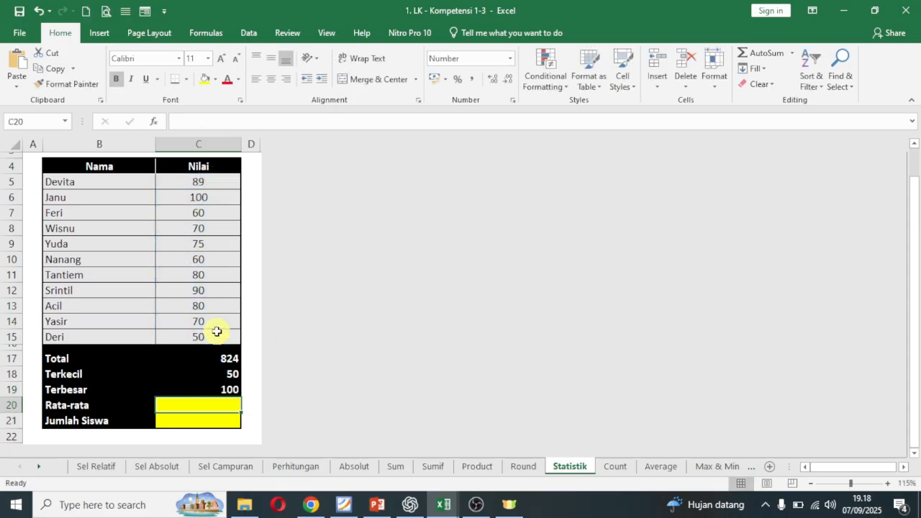
Step: Average the scores in C5:C15 with an AVERAGE formula in the Rata-rata cell, C20
text(=average)
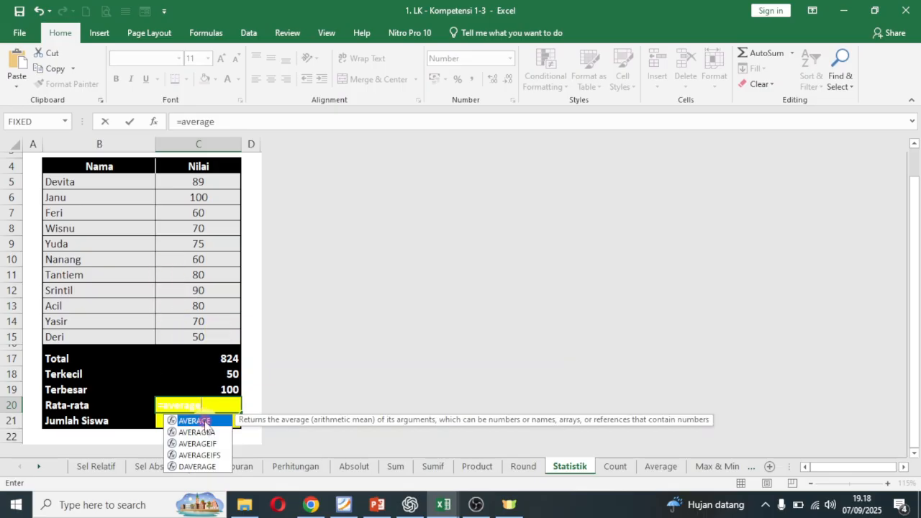
double_click(194, 421)
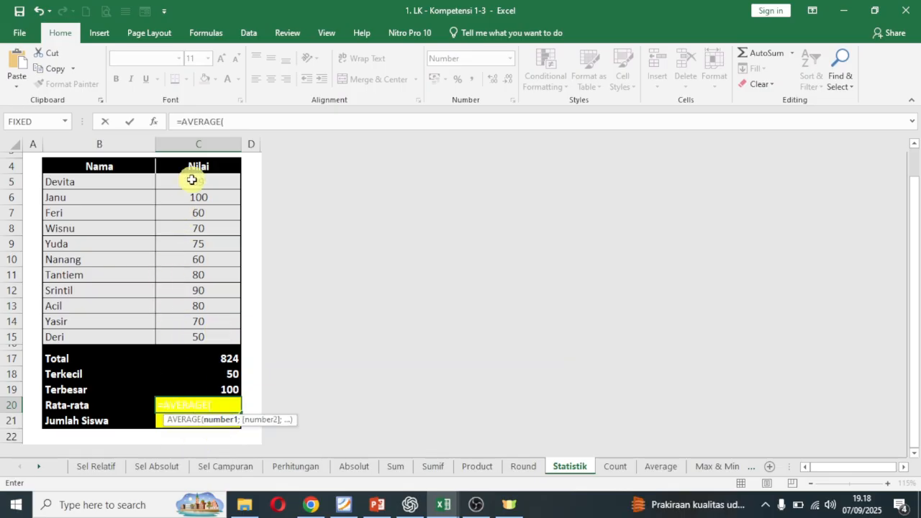
drag(198, 181, 195, 339)
key(Return)
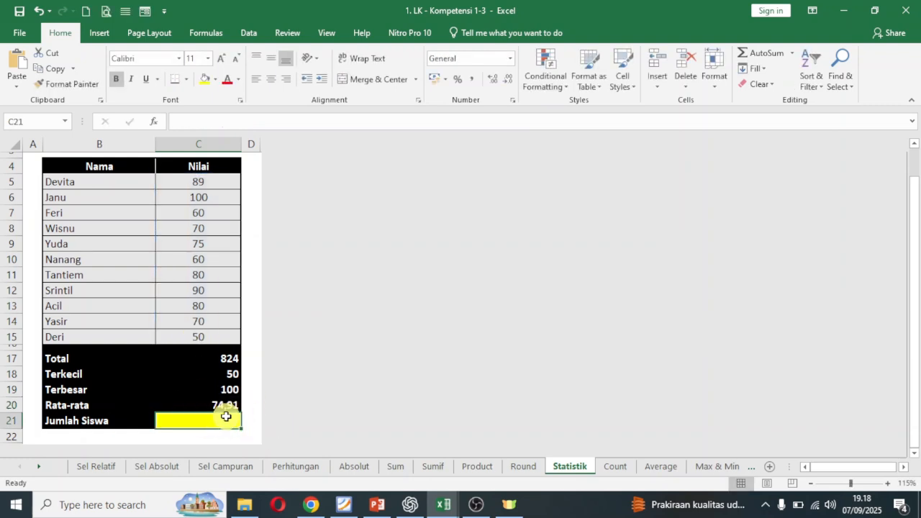
Step: Count the scores in C5:C15 with a COUNT formula in the Jumlah Siswa cell, C21
text(=count)
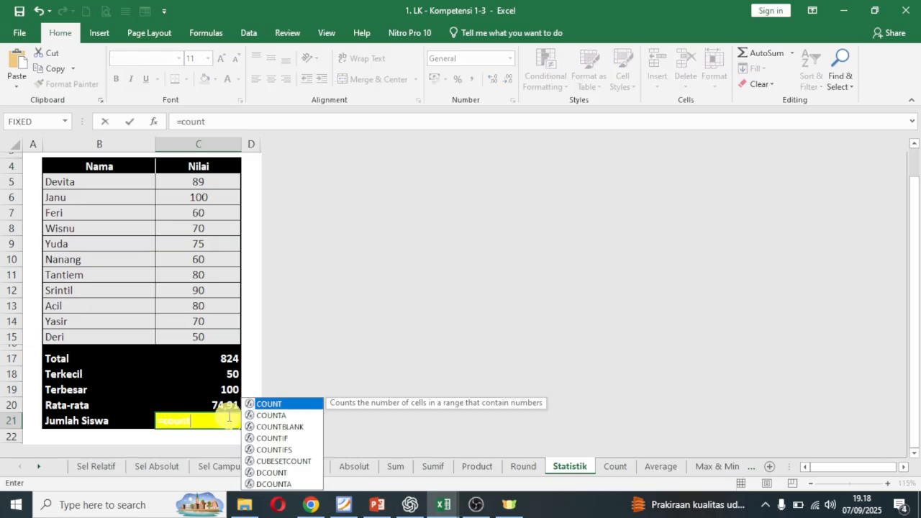
double_click(267, 404)
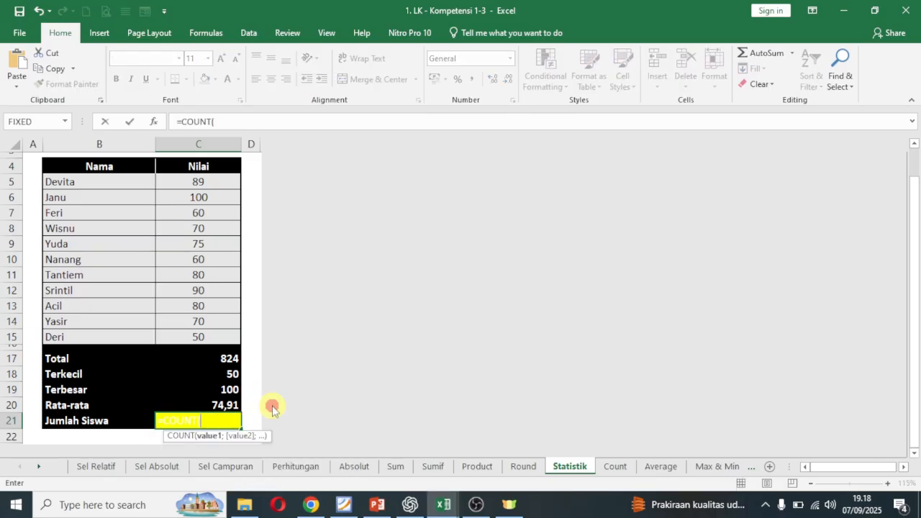
drag(207, 182, 210, 341)
key(Return)
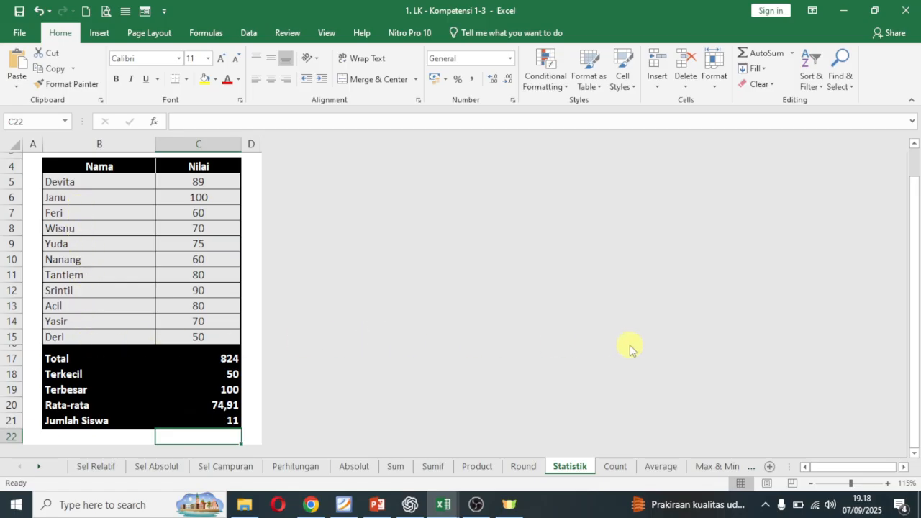
Step: On the Count sheet, count the numeric entries in B3:B7 with a COUNT formula in the first HASIL cell, D3
click(617, 466)
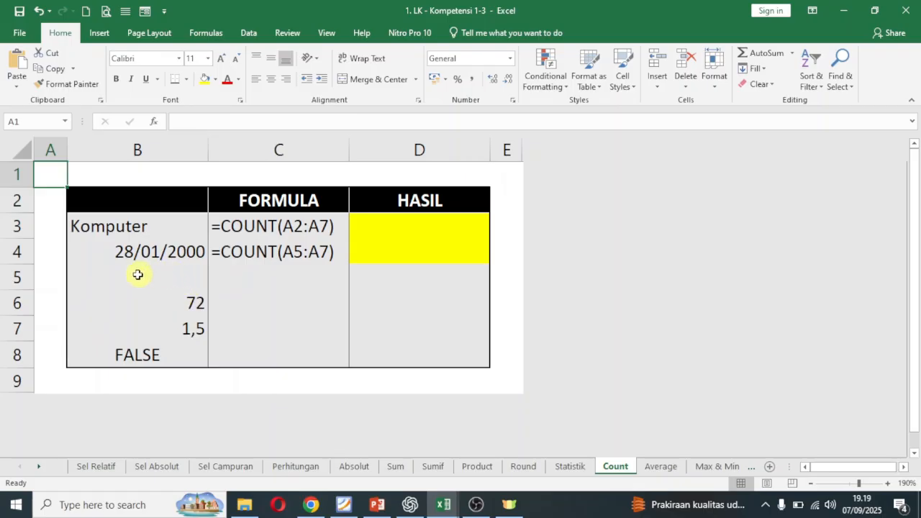
click(397, 228)
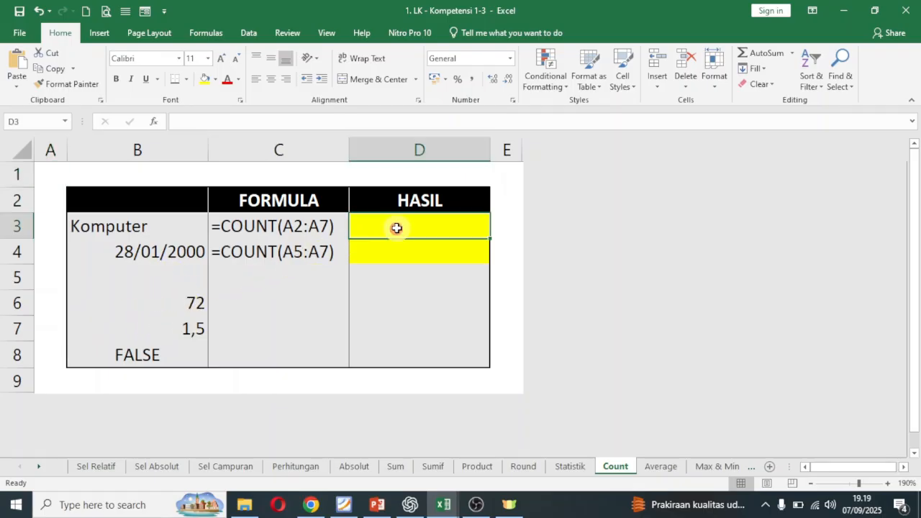
text(=)
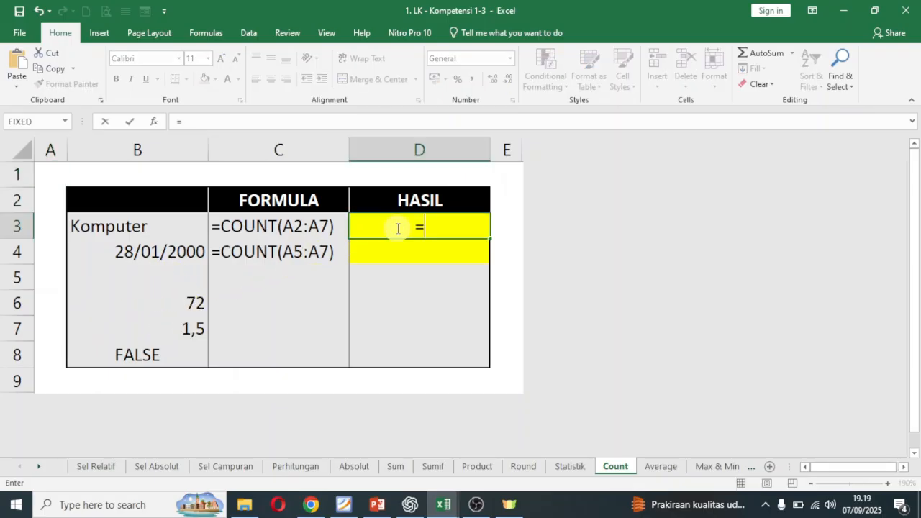
text(count)
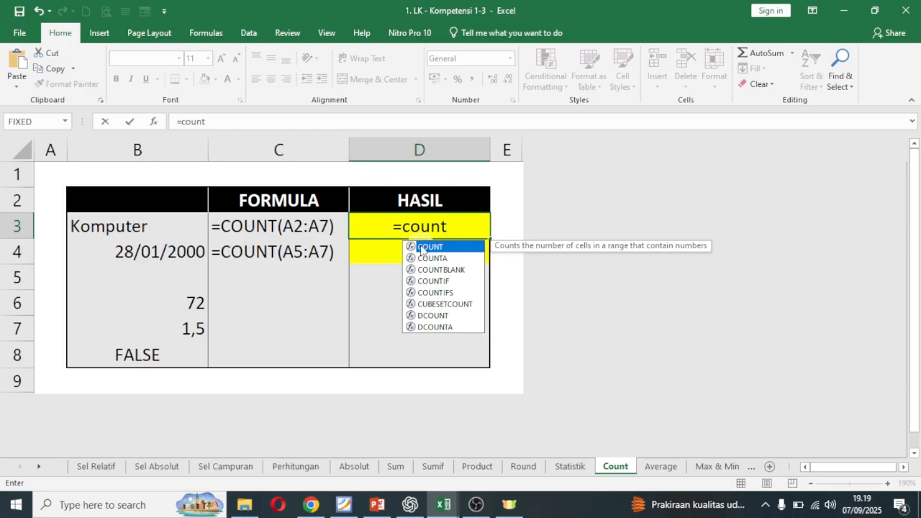
double_click(428, 247)
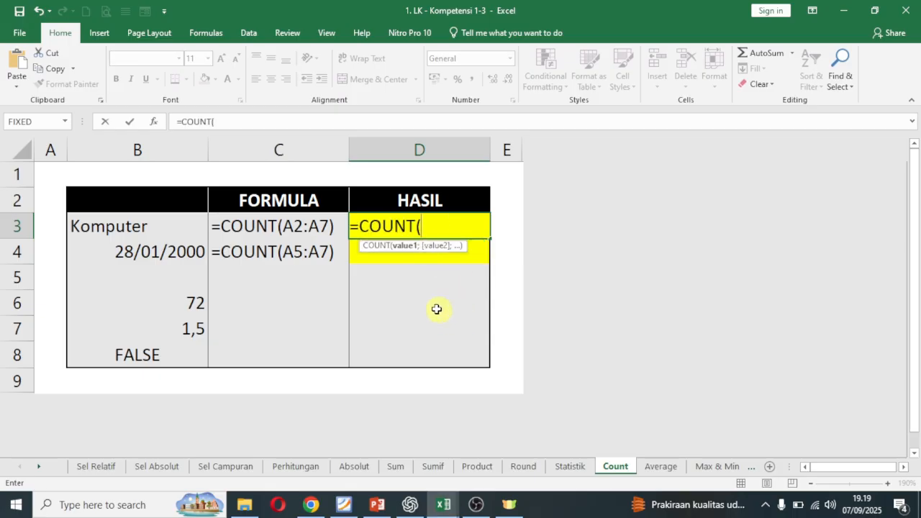
click(143, 226)
drag(143, 226, 151, 324)
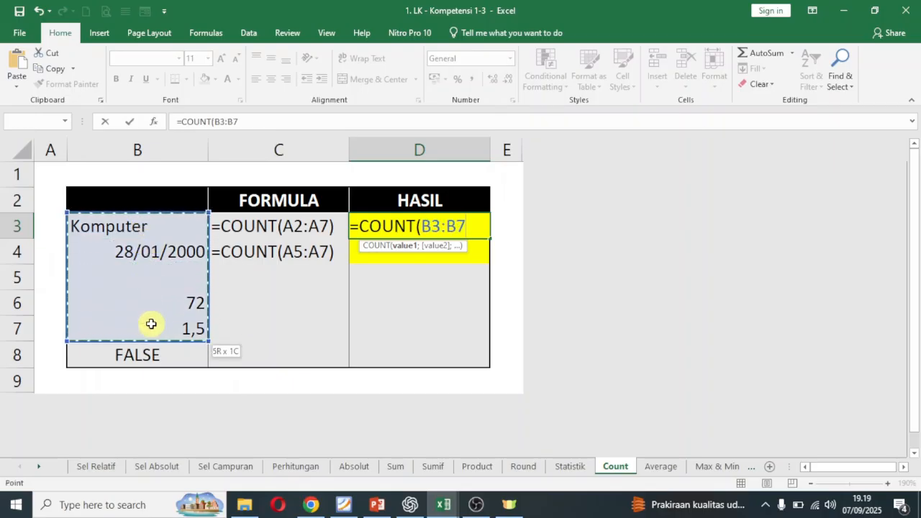
text())
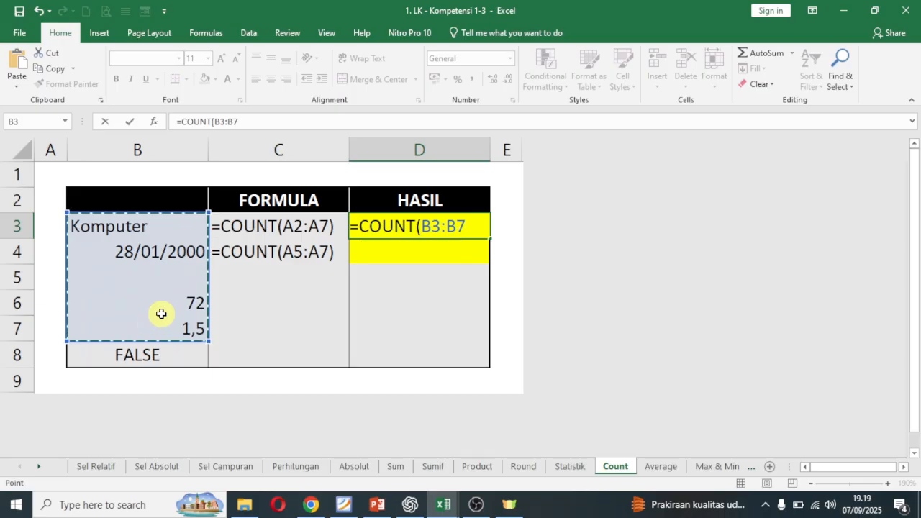
key(Return)
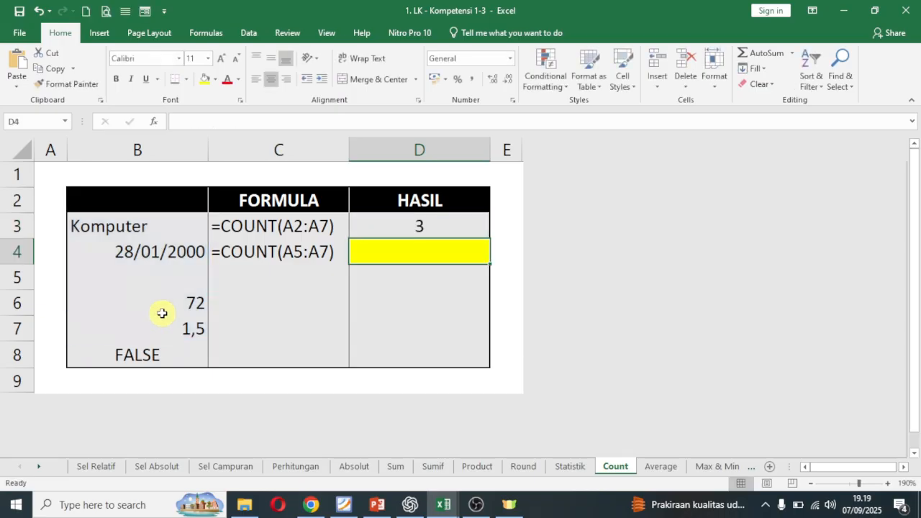
click(382, 227)
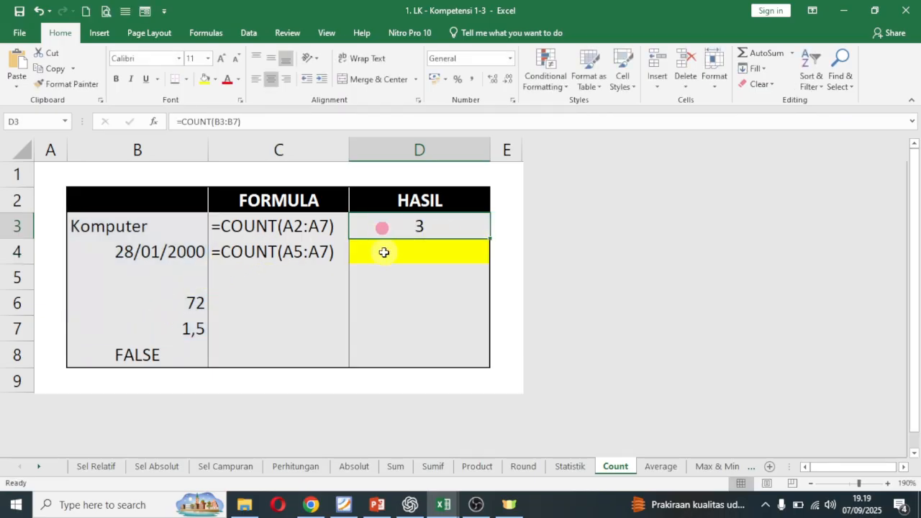
Step: Enter a COUNT formula over B5:B7 in cell D4 of the HASIL column
click(383, 252)
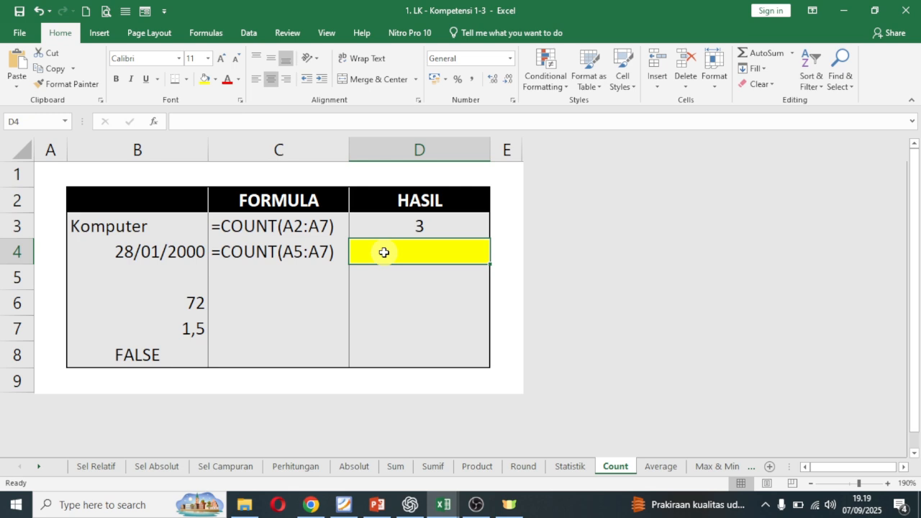
text(=)
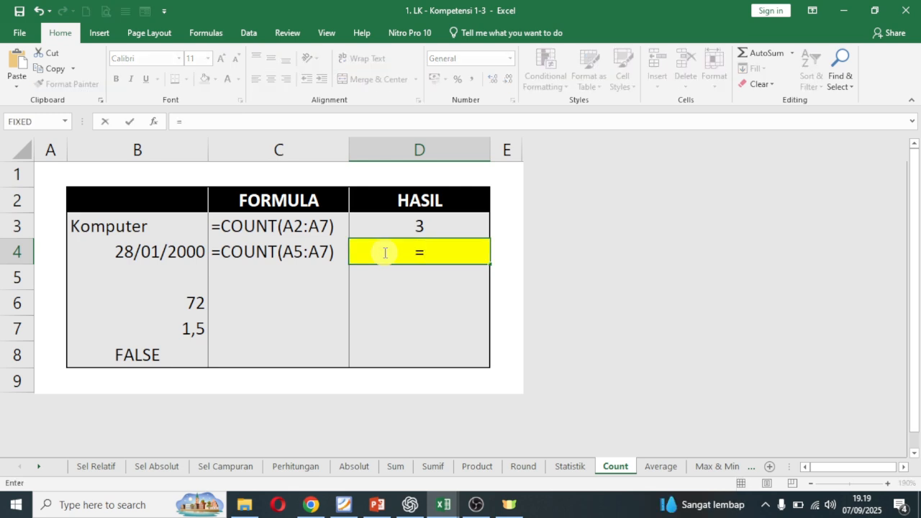
text(co)
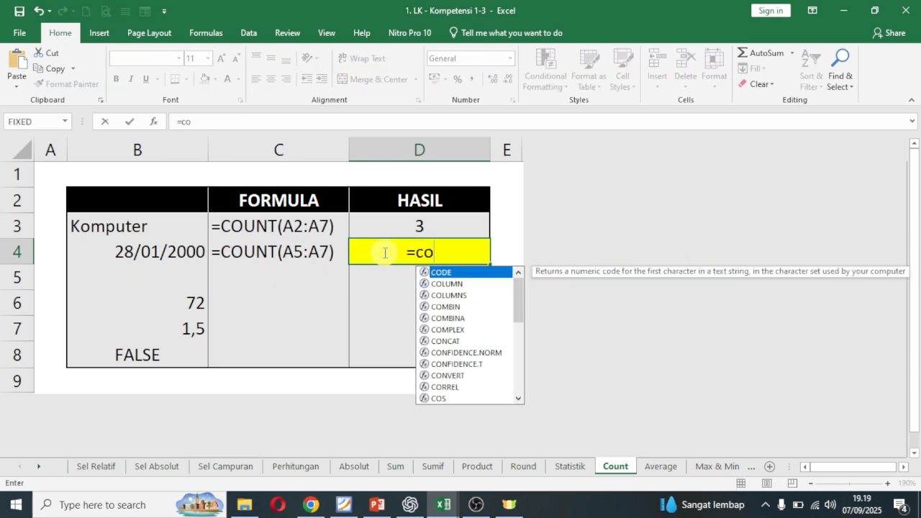
text(u)
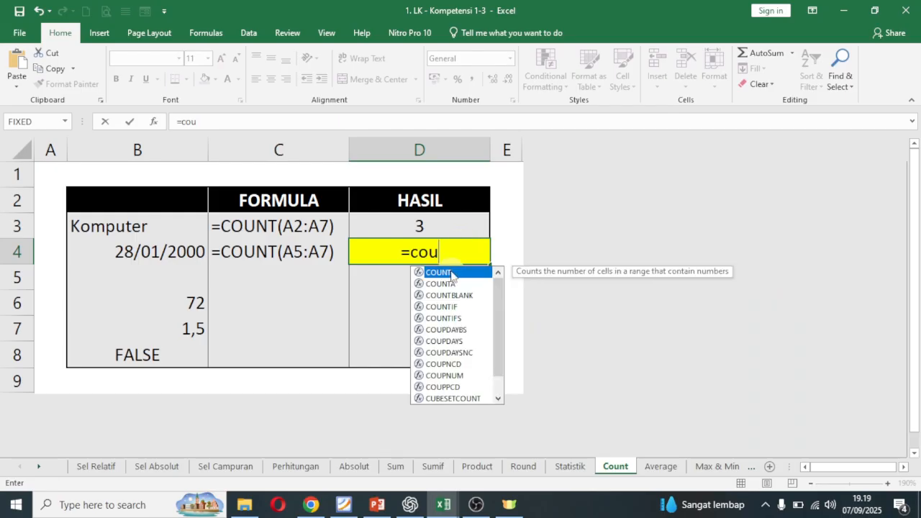
double_click(450, 283)
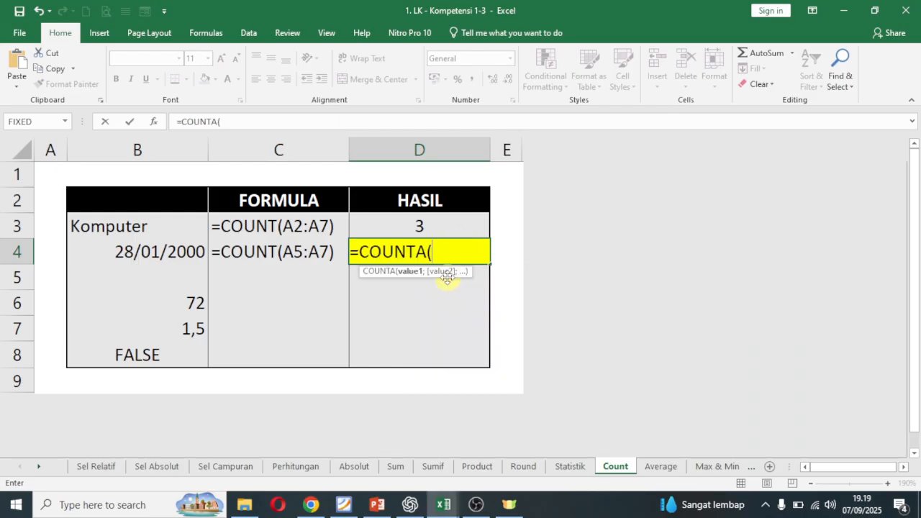
key(BackSpace)
key(BackSpace)
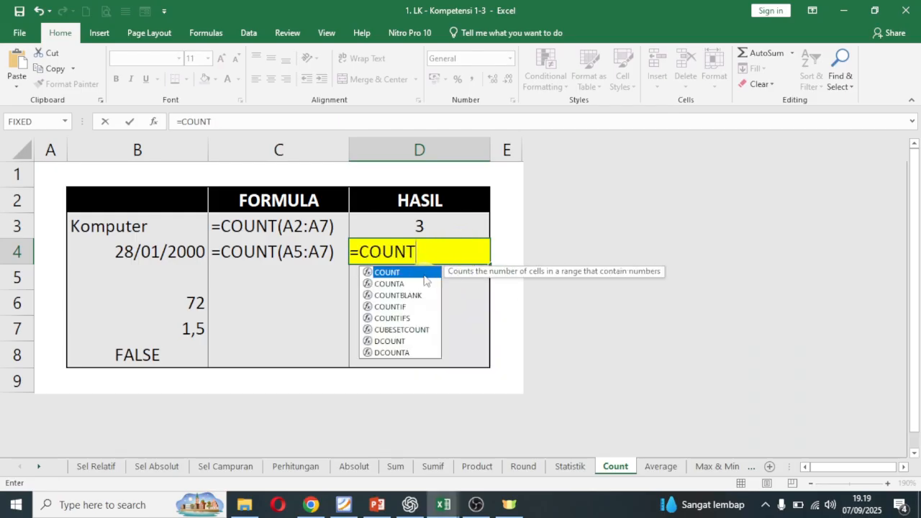
double_click(424, 277)
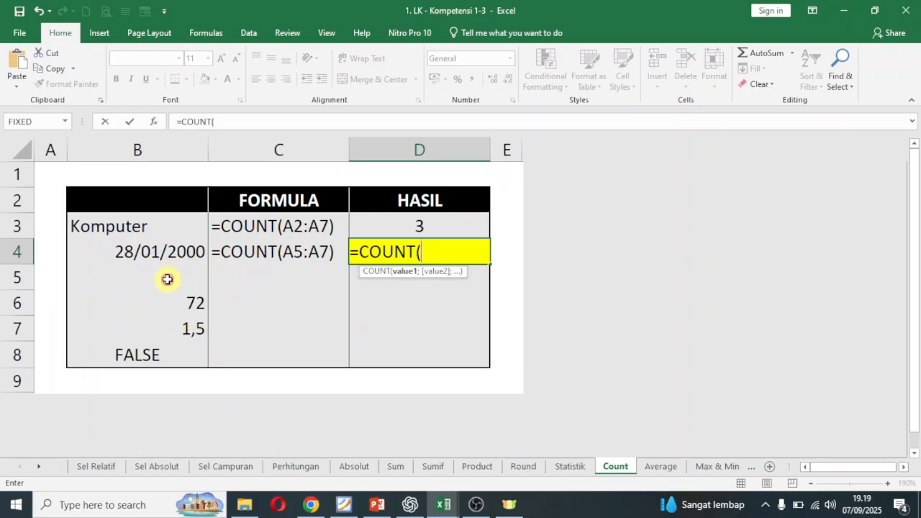
drag(167, 279, 169, 328)
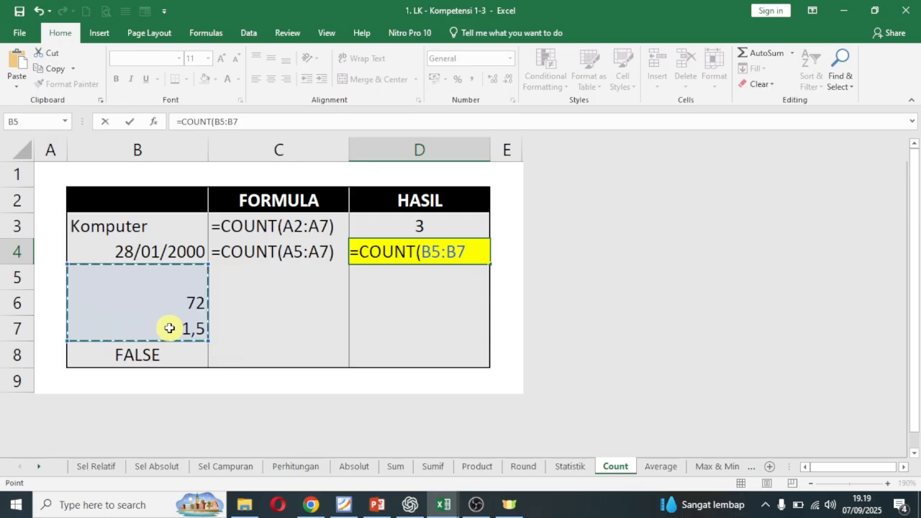
key(Return)
Step: Compare the COUNT formulas in D3 and D4 with the date and number cells in column B
click(424, 250)
key(Delete)
key(ctrl+z)
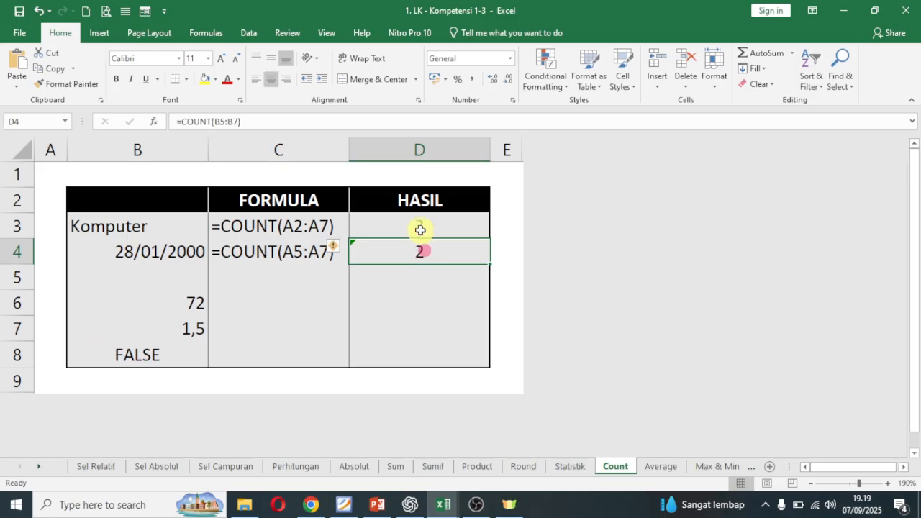
click(420, 228)
click(420, 250)
click(419, 229)
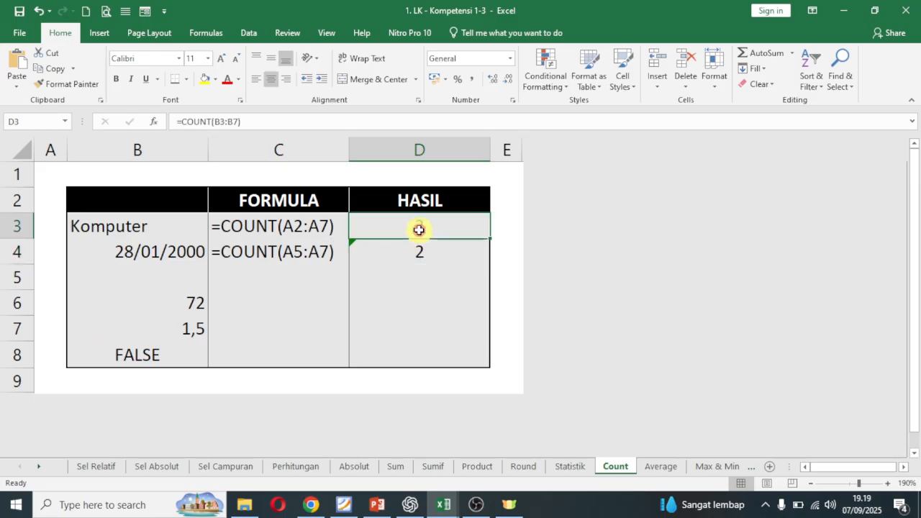
click(166, 252)
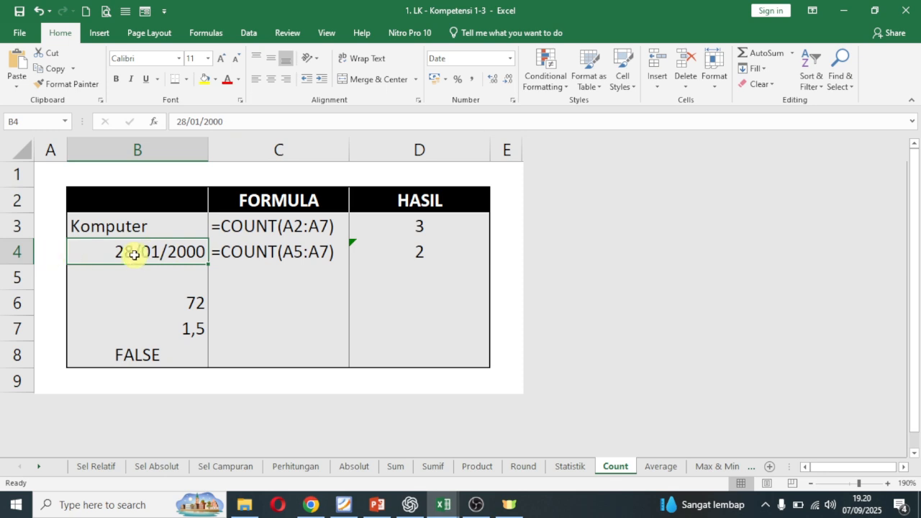
click(144, 302)
click(149, 334)
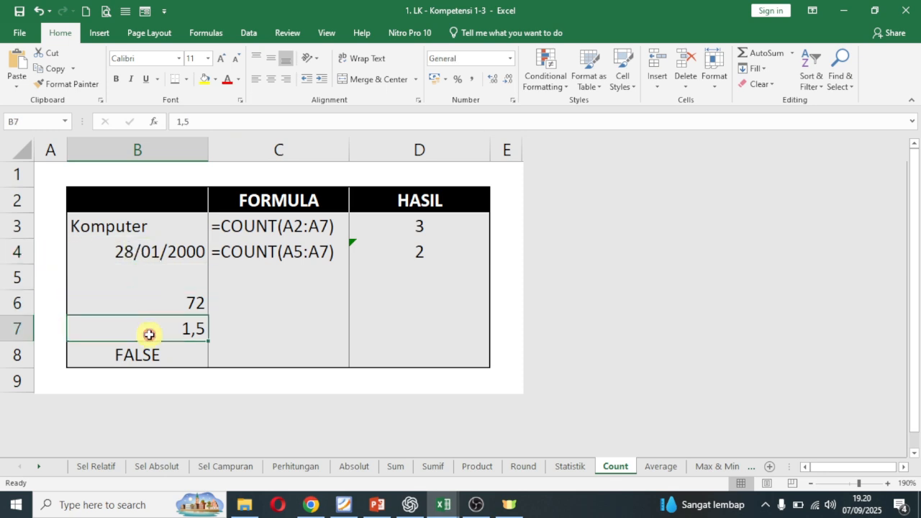
click(400, 259)
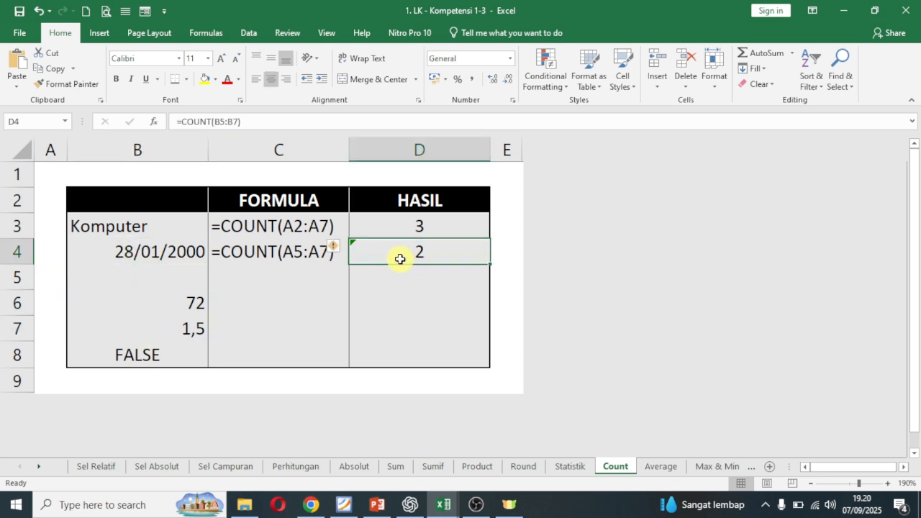
click(123, 304)
click(127, 329)
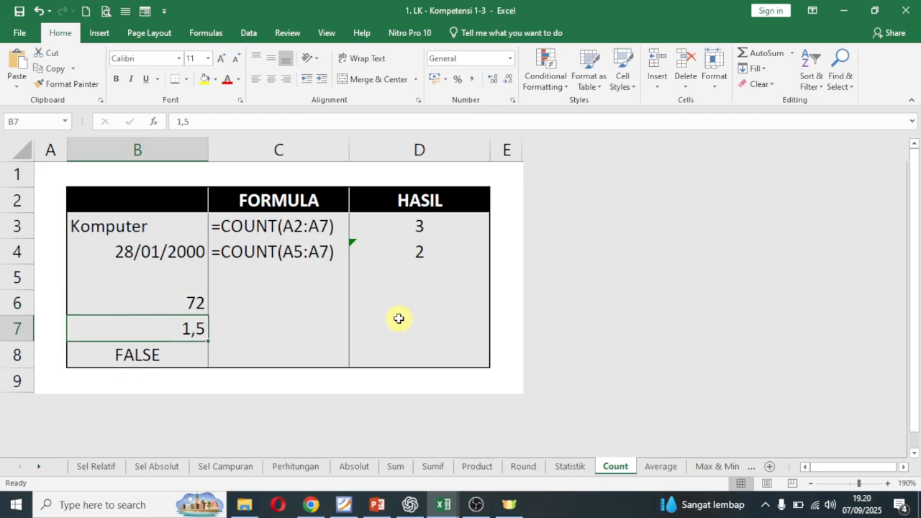
Step: On the Average sheet, calculate the average of C4:C10 in C11 and apply the comma number style to it
click(39, 467)
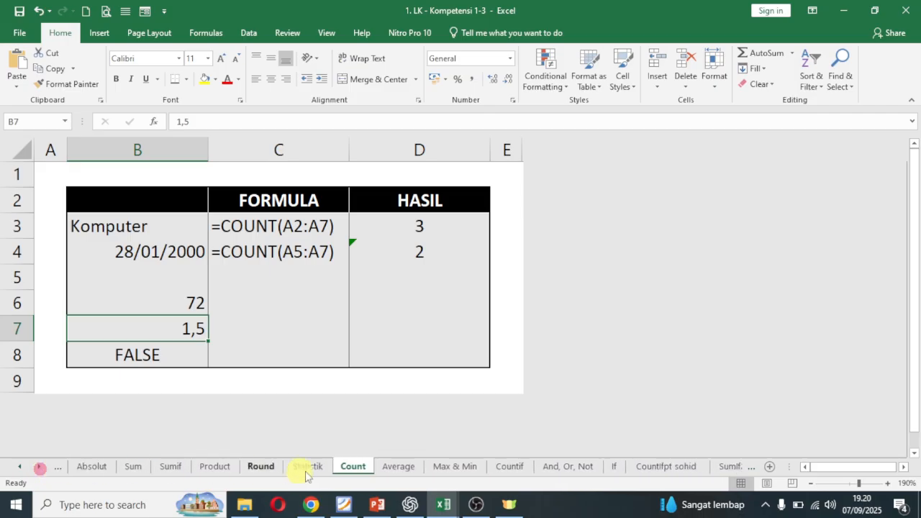
click(399, 466)
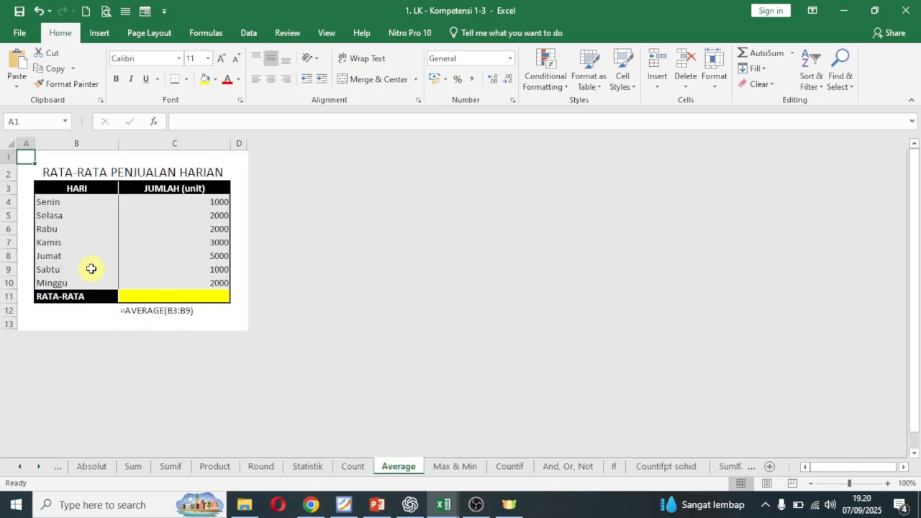
scroll(92, 269, up, 5)
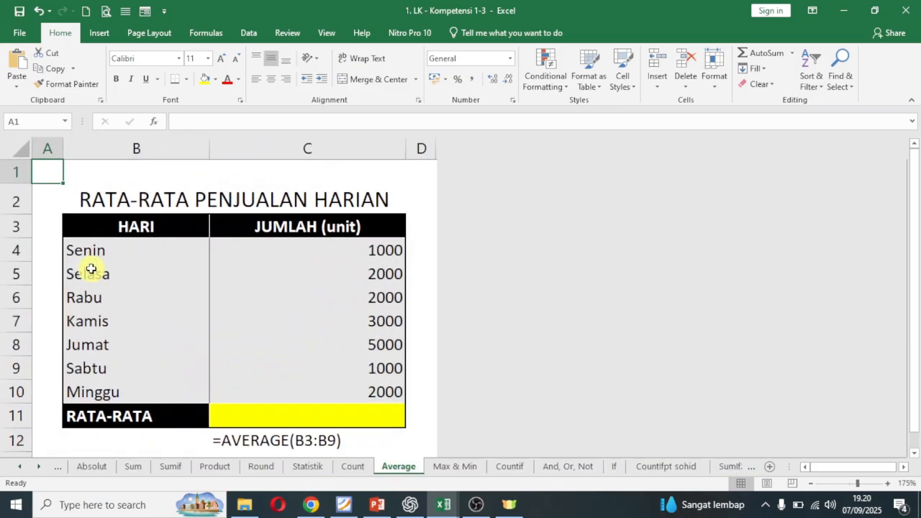
scroll(91, 268, down, 1)
scroll(91, 269, up, 1)
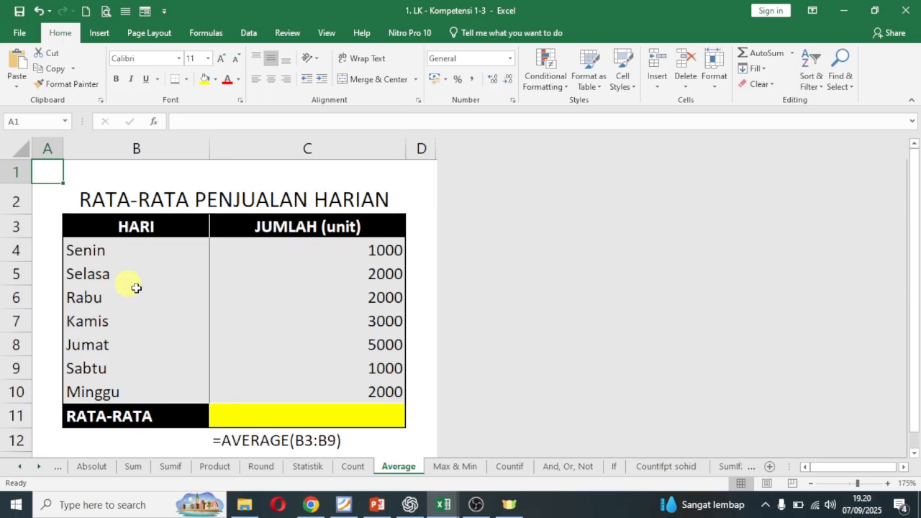
click(306, 420)
text(=ave)
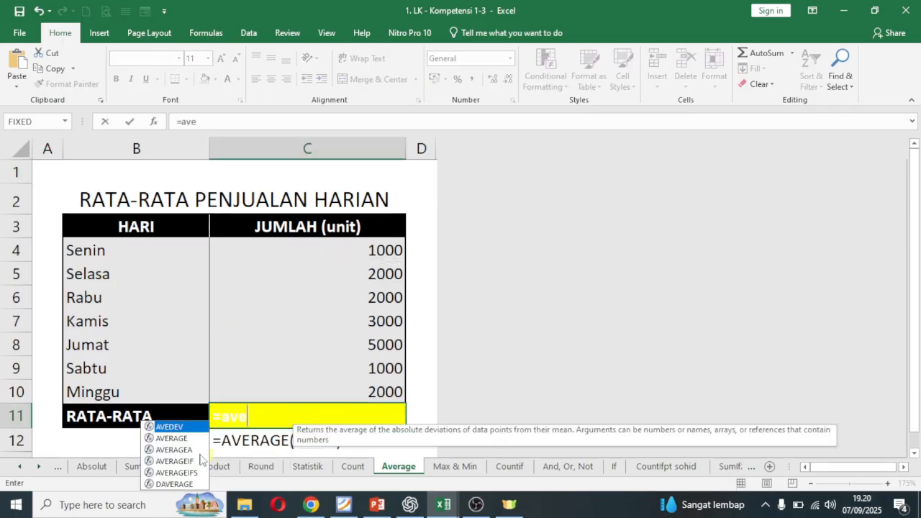
double_click(173, 438)
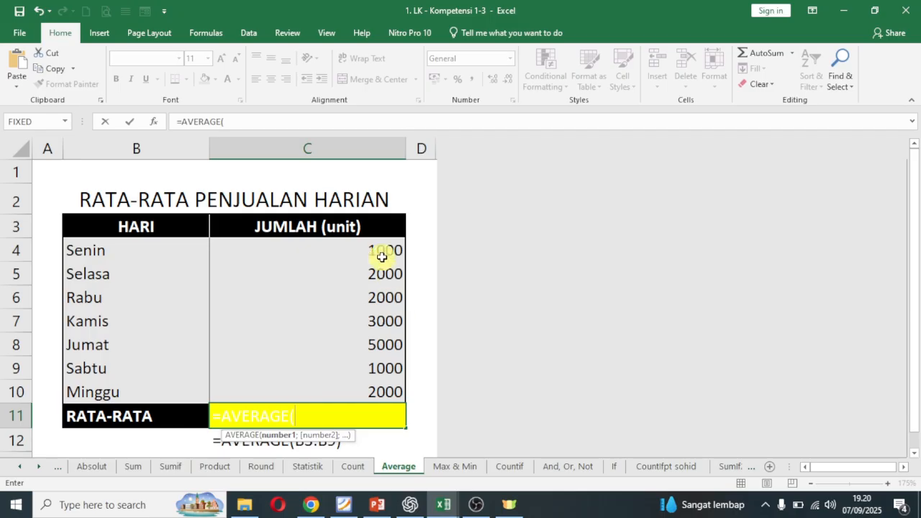
drag(382, 256, 384, 385)
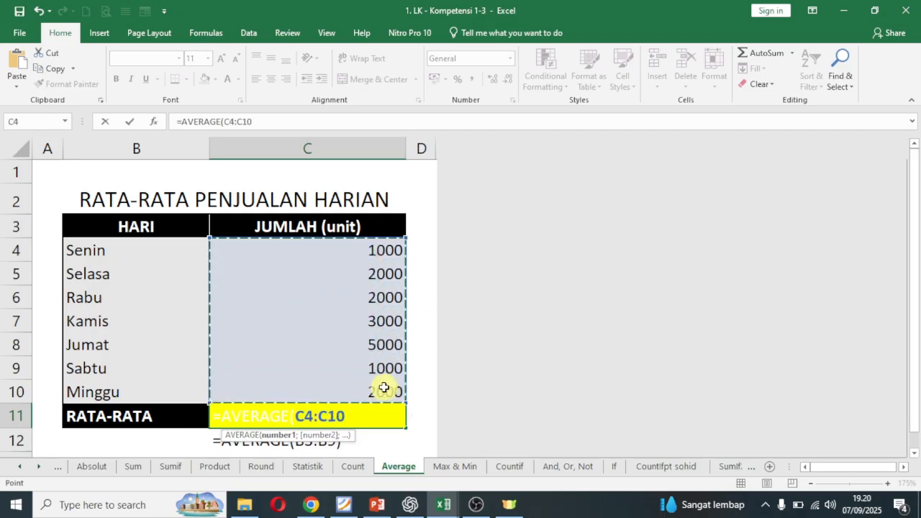
key(Return)
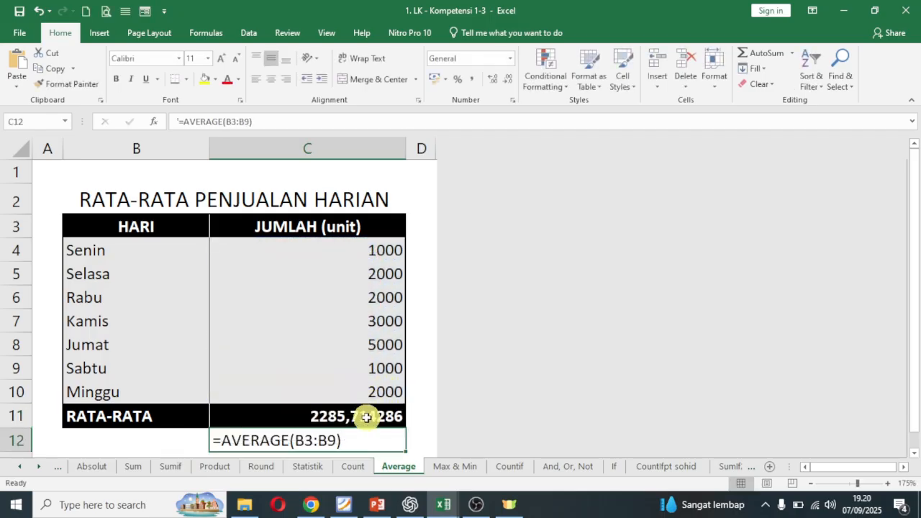
click(366, 414)
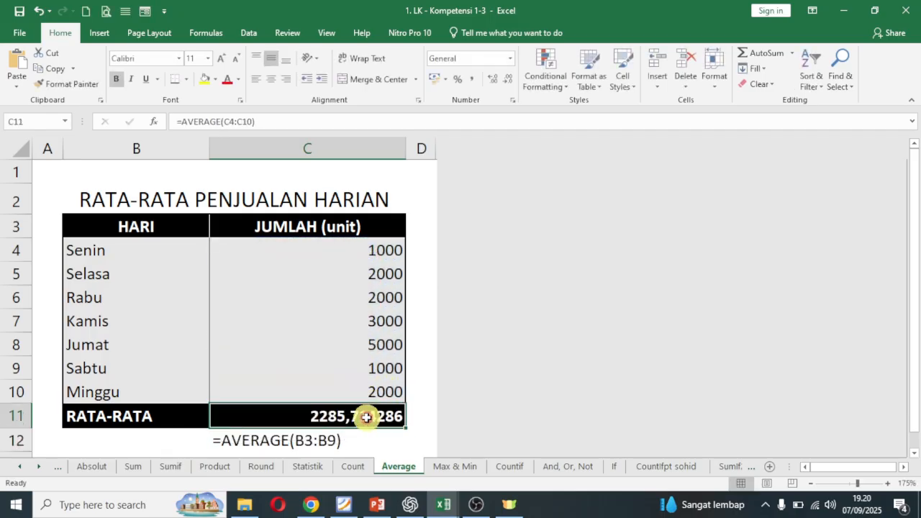
click(472, 81)
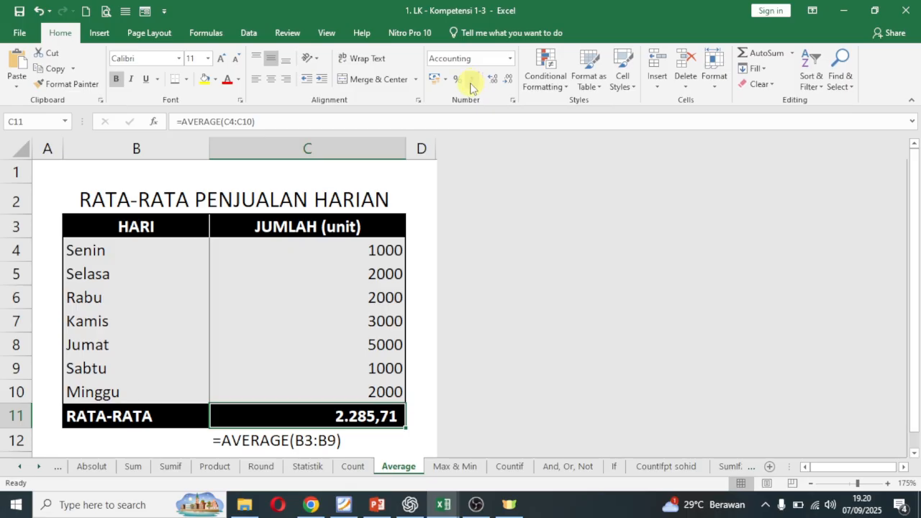
Step: On the Max & Min sheet, enter a MAX formula over D4:D10 in the terIRIT cell D11
click(456, 467)
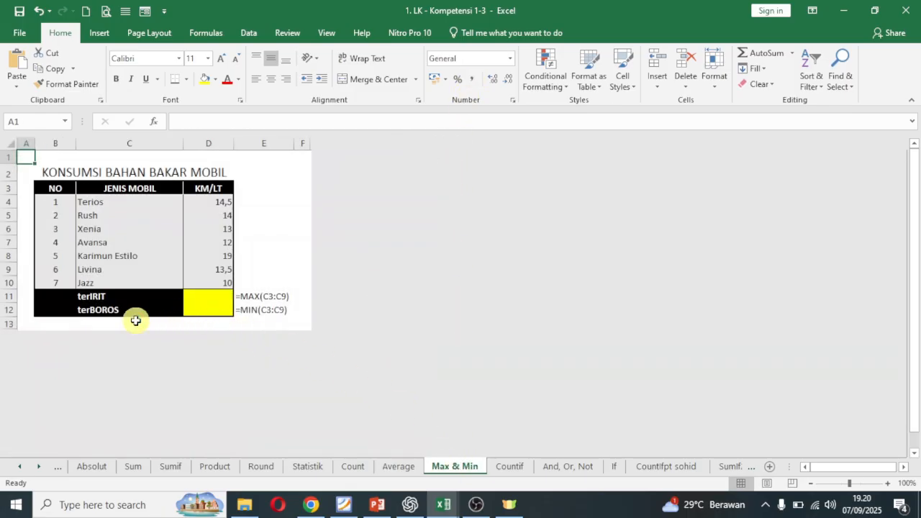
scroll(136, 321, up, 4)
scroll(136, 321, down, 1)
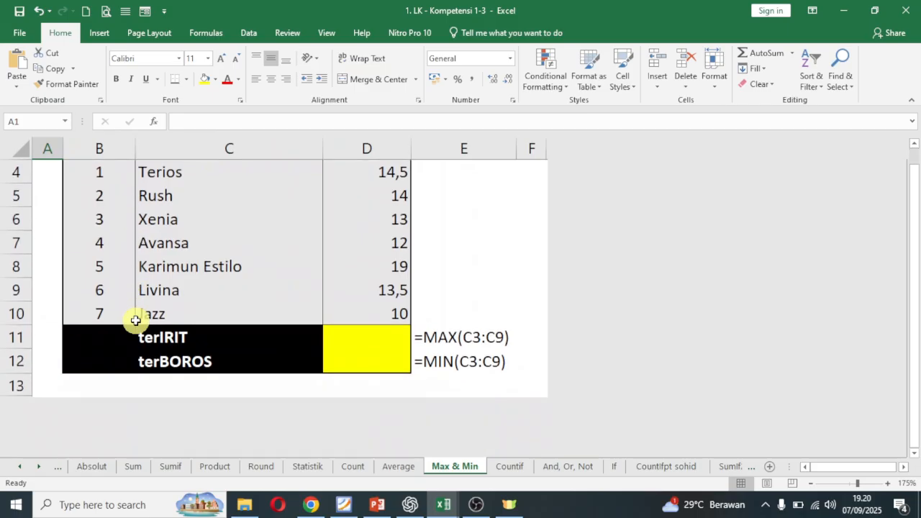
scroll(136, 321, up, 1)
click(402, 413)
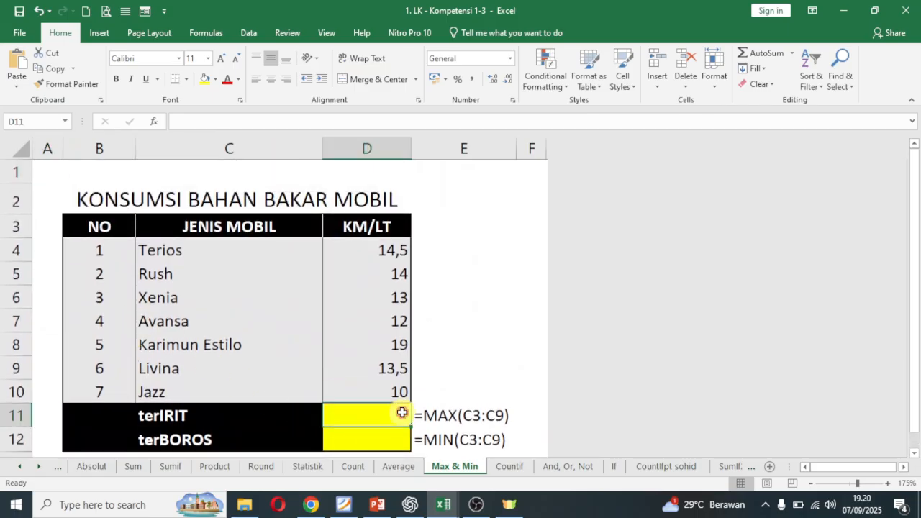
text(=ma)
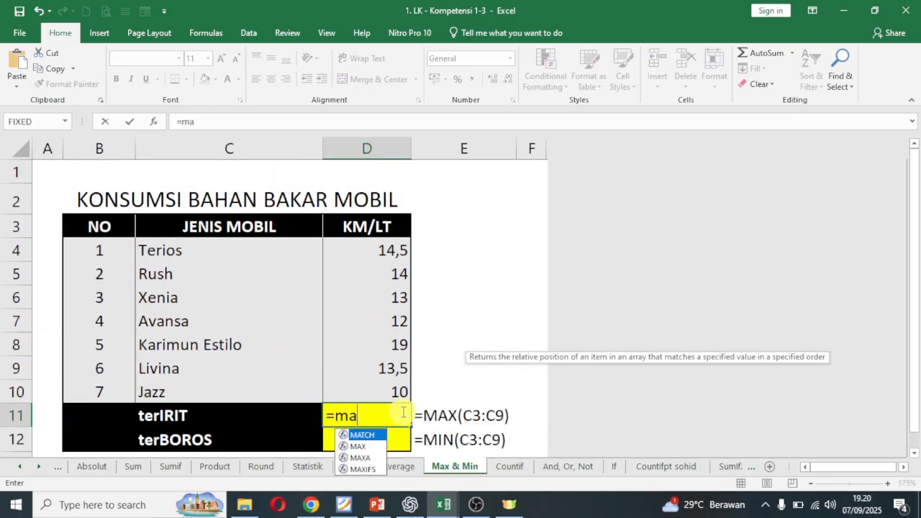
text(x()
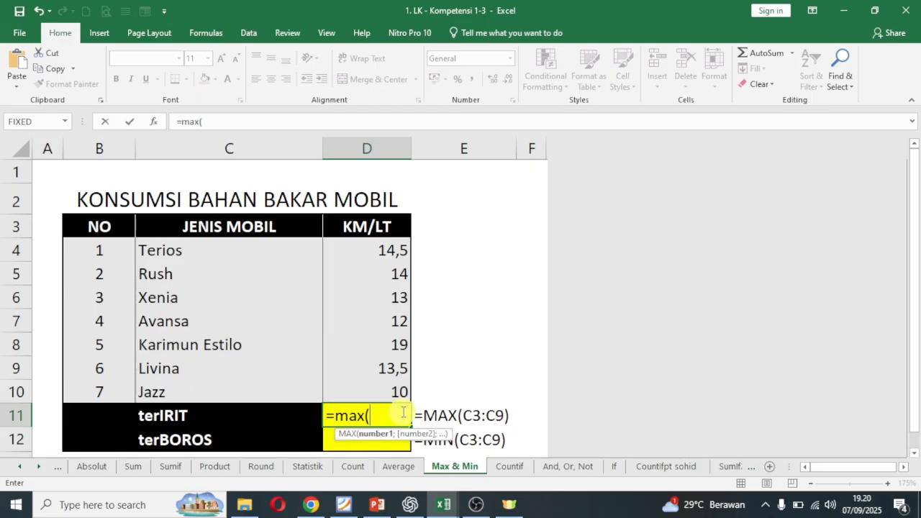
drag(392, 250, 398, 395)
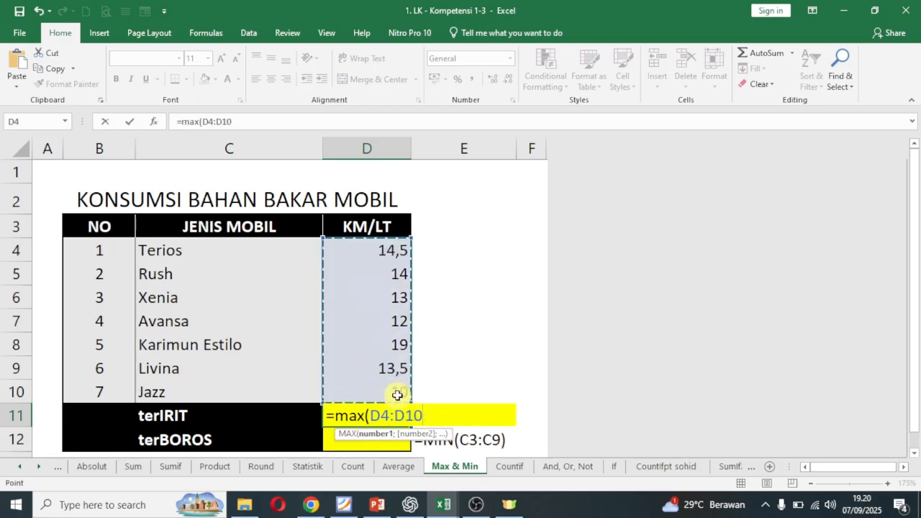
key(Return)
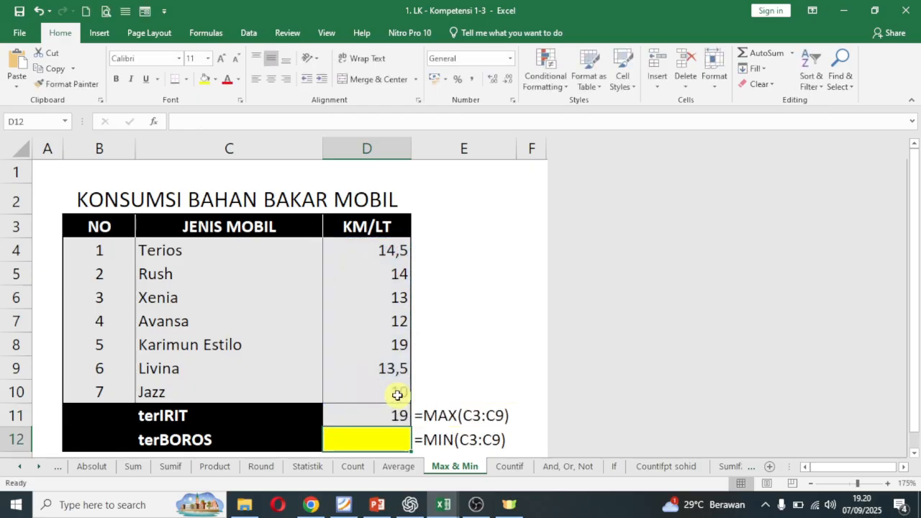
Step: Replace the formula in the terIRIT cell D11 with a MIN formula over D4:D10
click(206, 420)
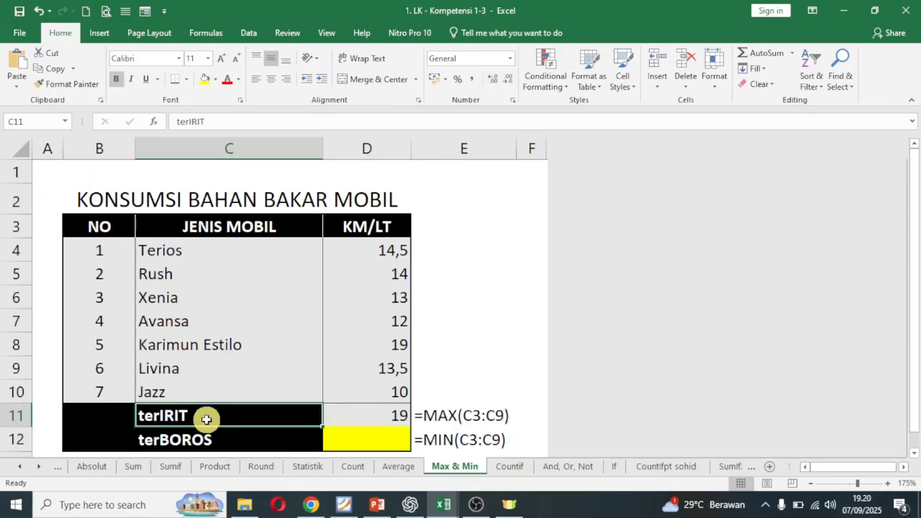
click(380, 419)
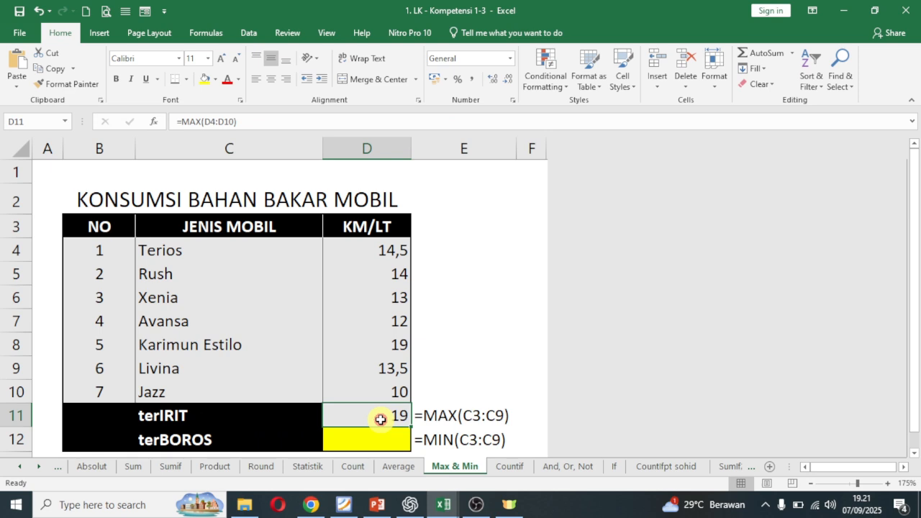
text(=m)
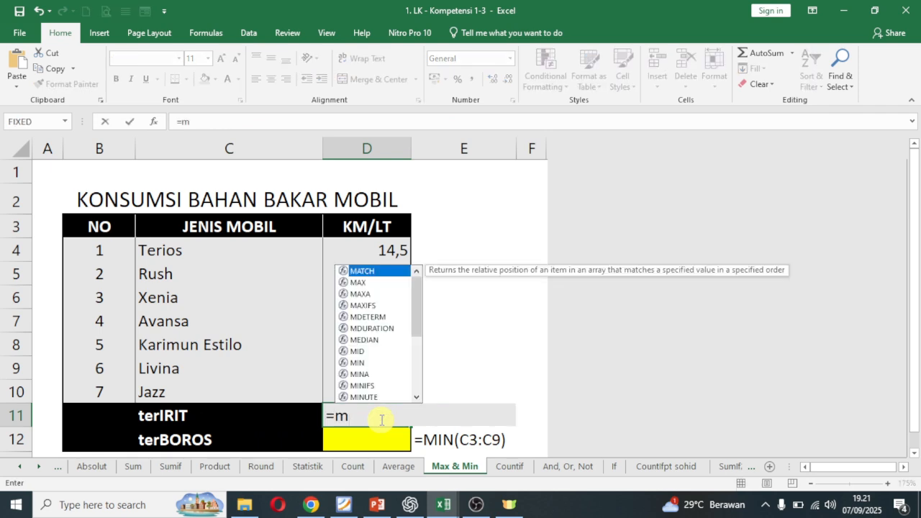
text(in()
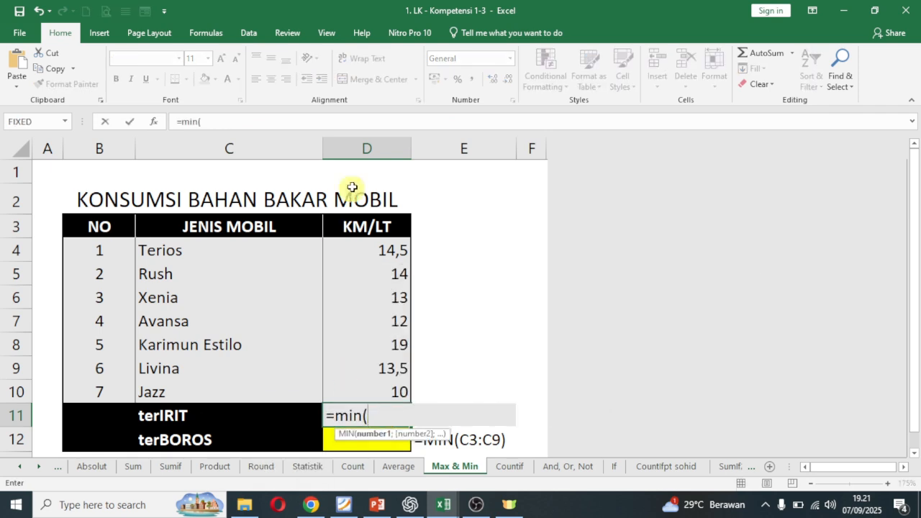
click(379, 249)
drag(380, 262, 366, 386)
key(Return)
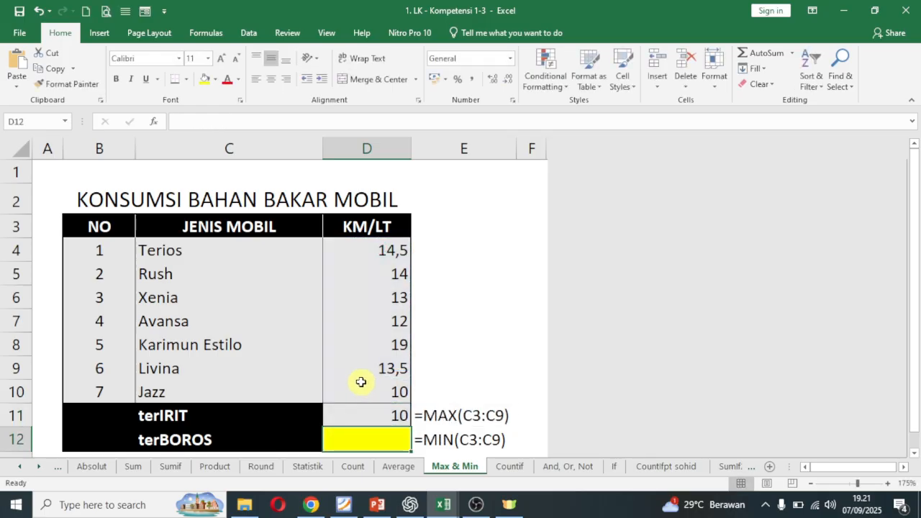
Step: Enter a MAX formula over D4:D10 in the terBOROS cell D12 and clear the sample formulas in E11:E12
click(196, 388)
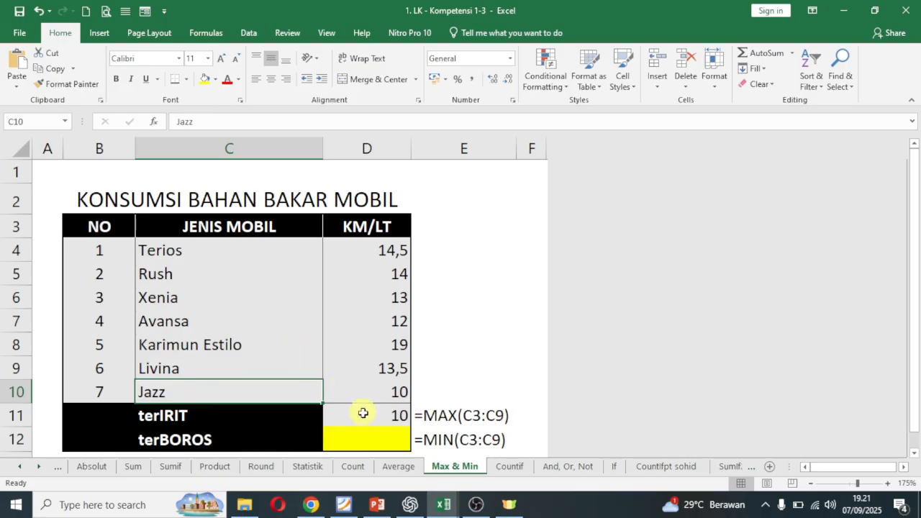
click(379, 441)
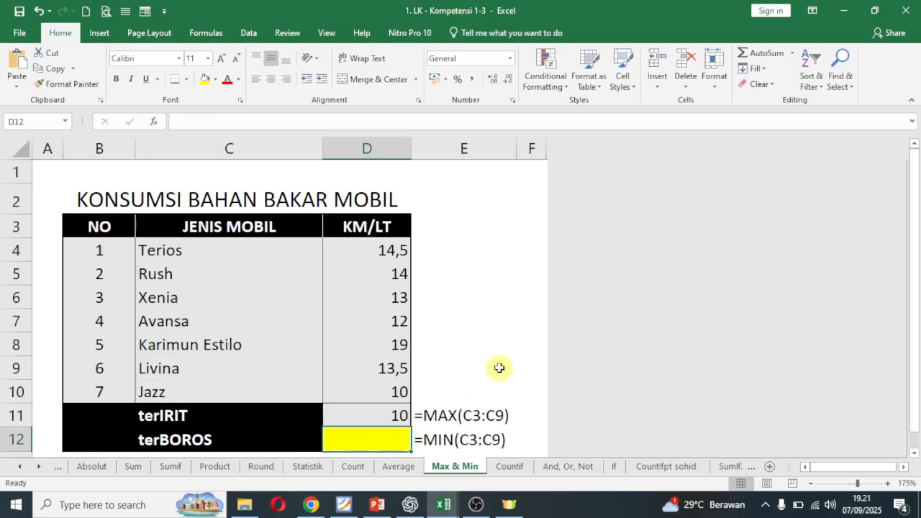
text(=max)
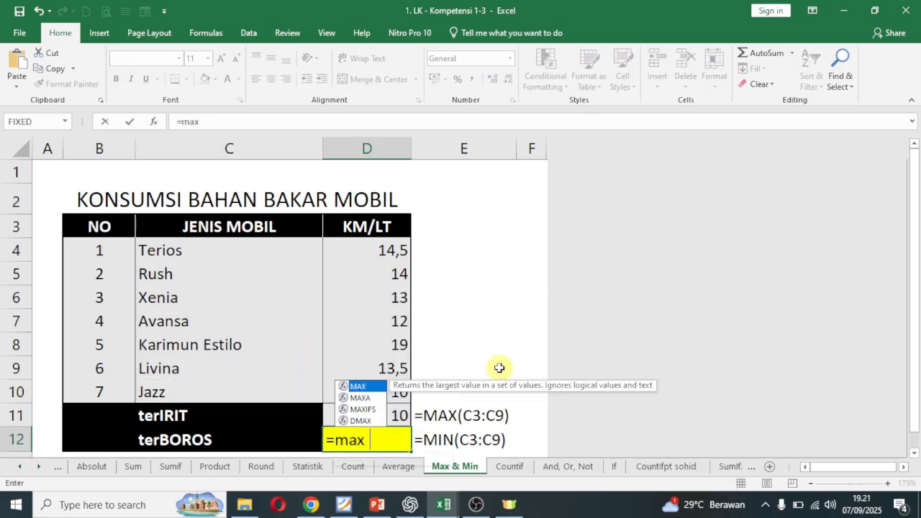
text(()
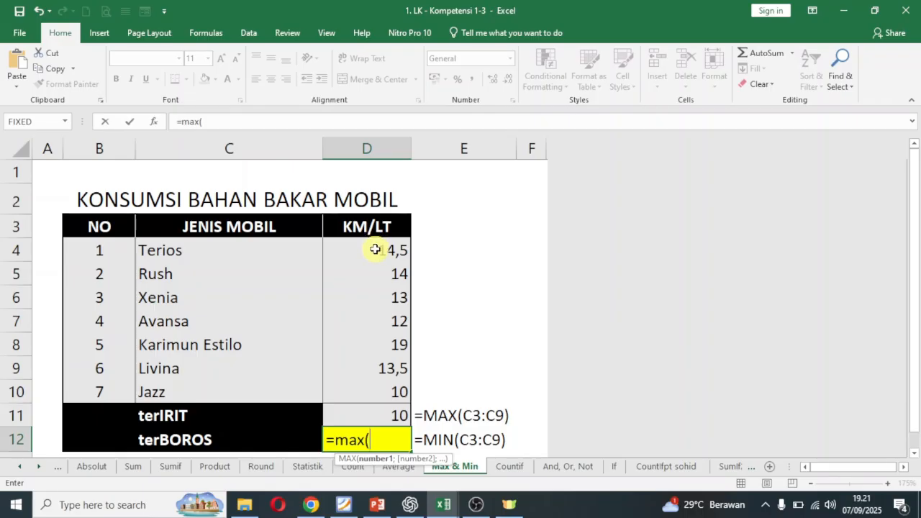
drag(375, 250, 376, 391)
key(Return)
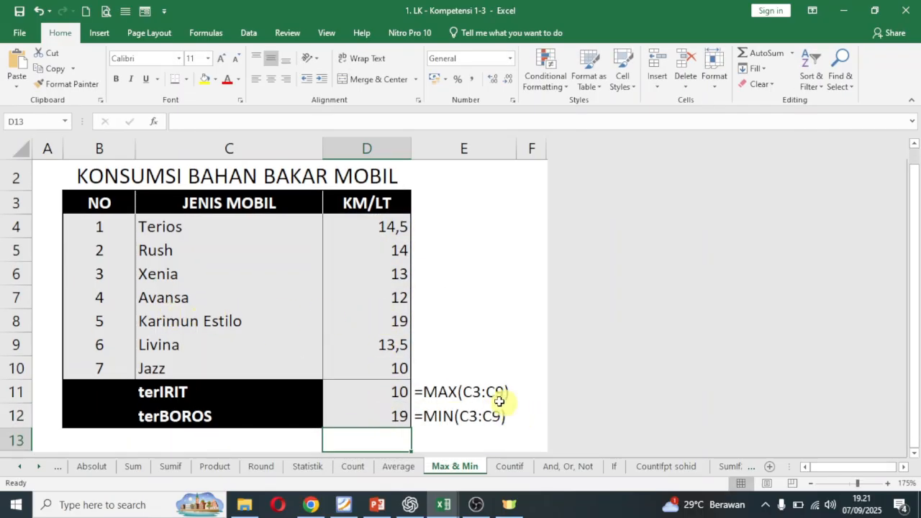
drag(481, 392, 479, 415)
key(Delete)
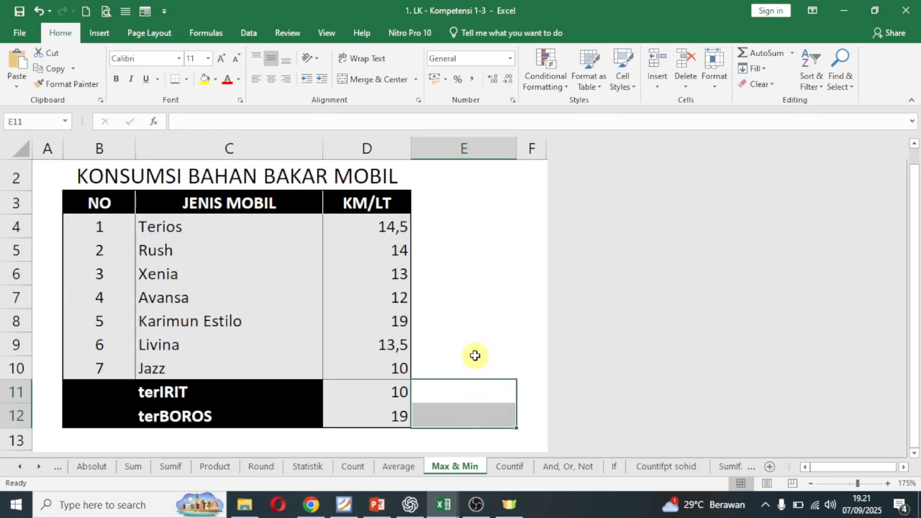
Step: On the Countif sheet, center the PENDIDIKAN entries in C4:C11 horizontally
click(510, 467)
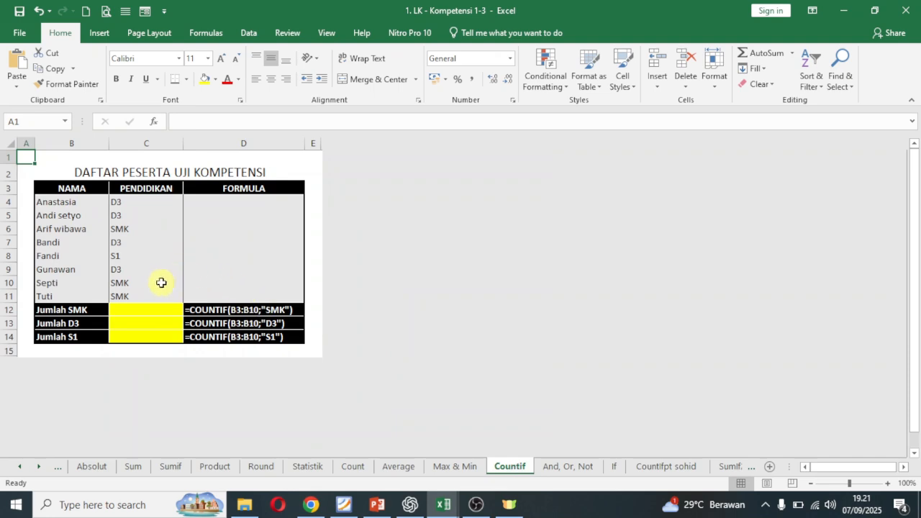
scroll(161, 284, up, 2)
scroll(160, 284, up, 1)
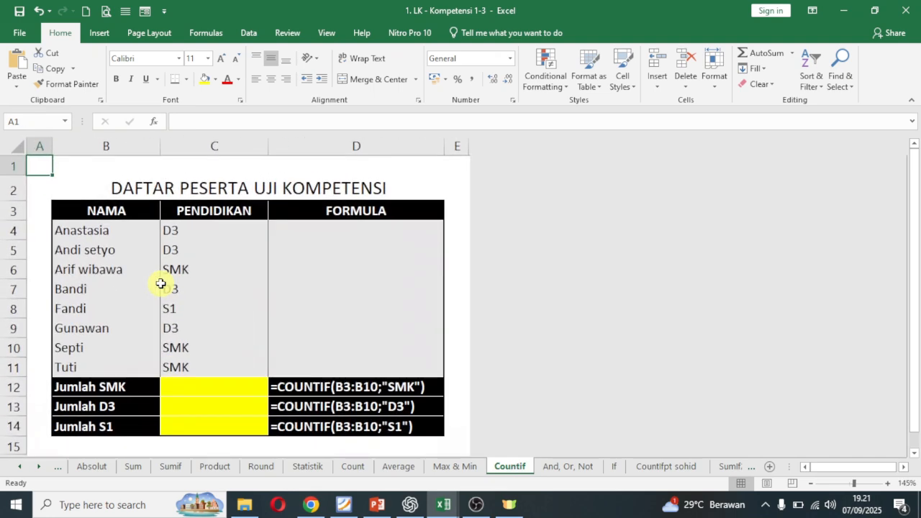
drag(226, 231, 231, 368)
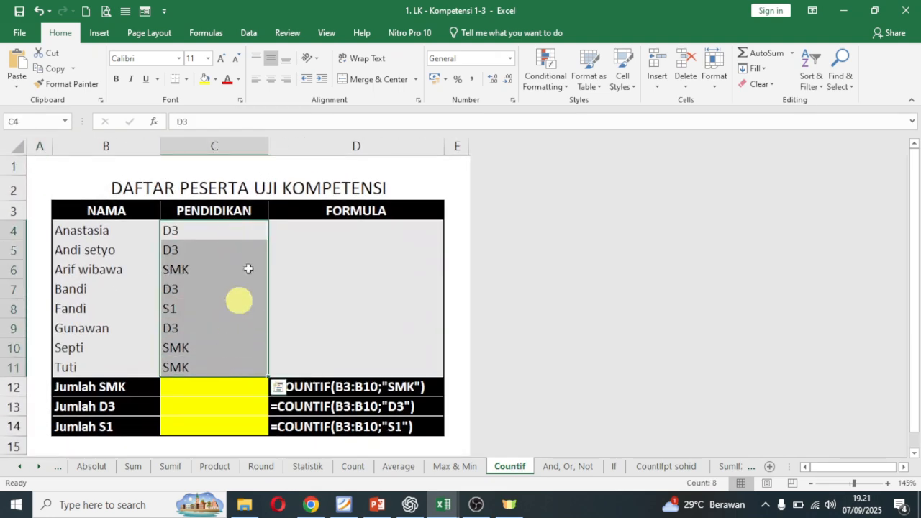
click(270, 80)
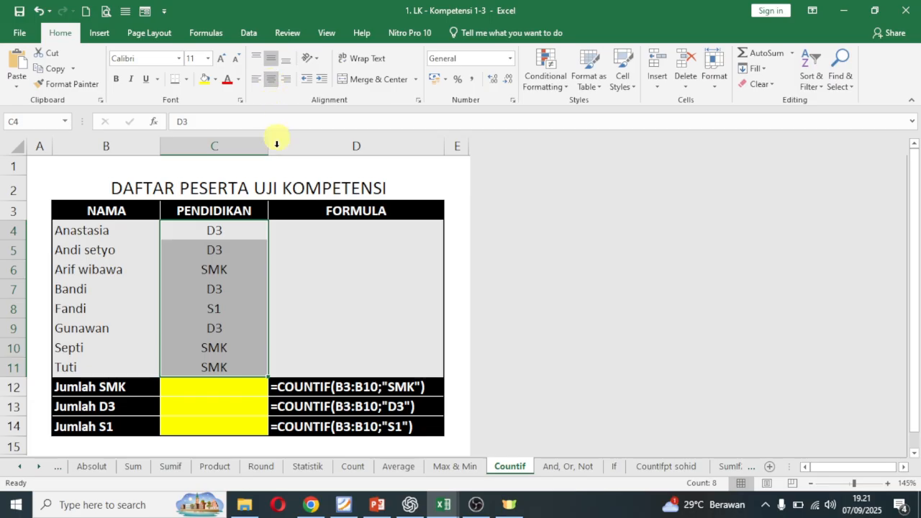
drag(323, 242, 327, 239)
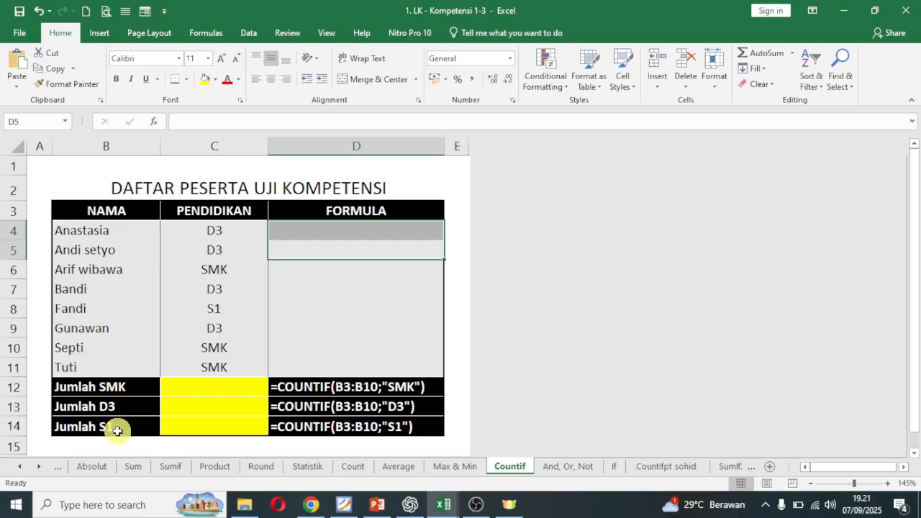
Step: Enter a COUNTIF formula over C4:C11 with the criterion "smk" in the Jumlah SMK cell C12
click(202, 390)
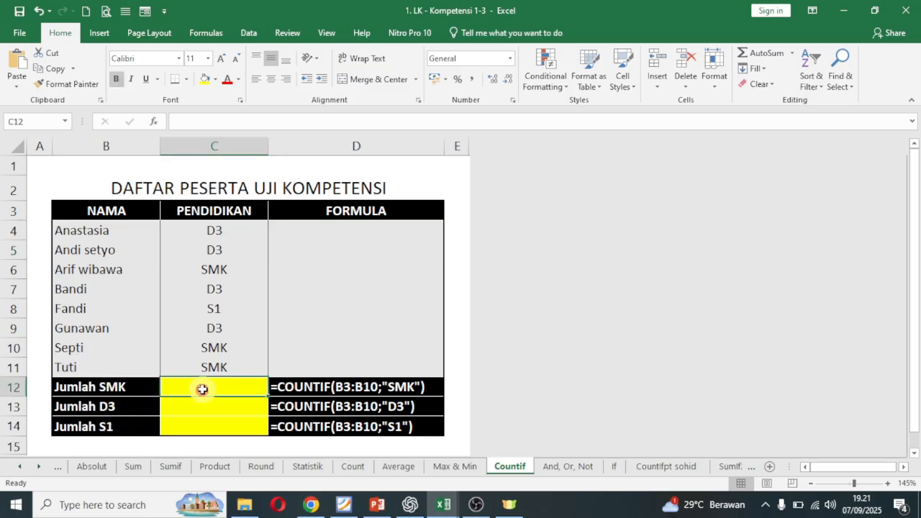
text(=co)
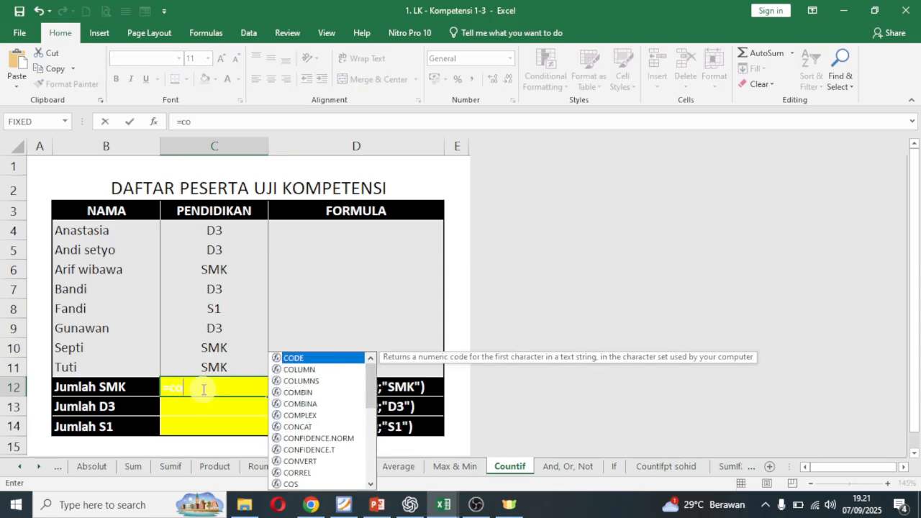
text(un)
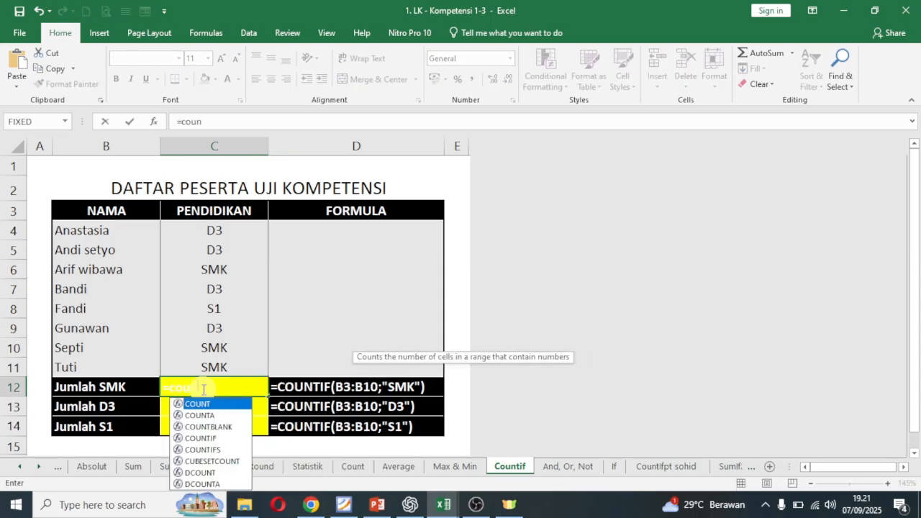
click(207, 438)
double_click(206, 439)
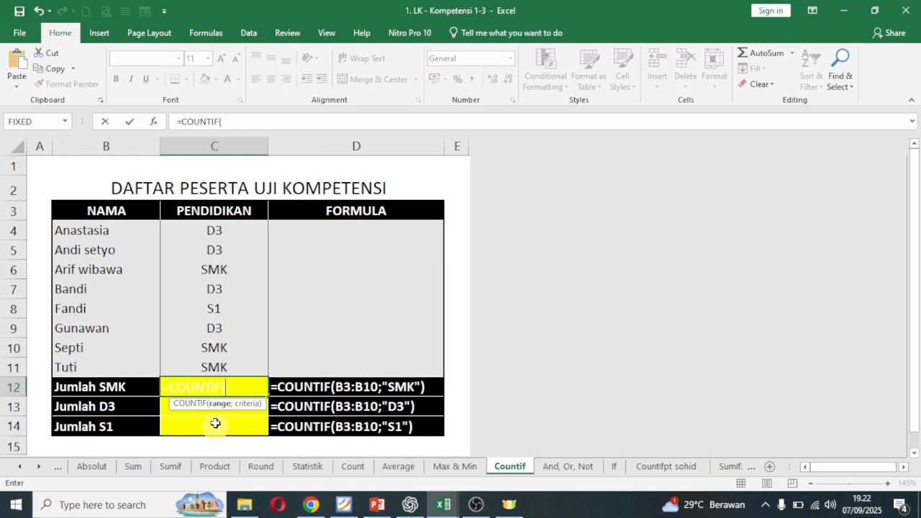
drag(231, 232, 234, 361)
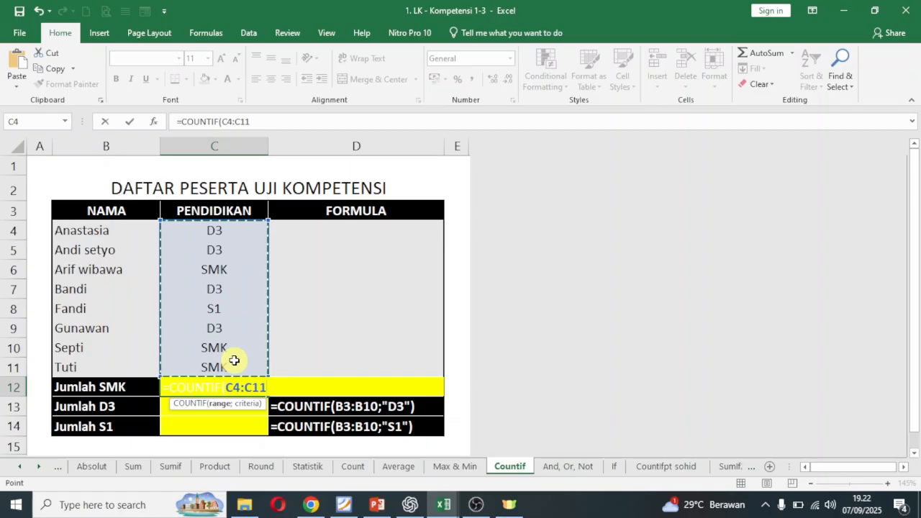
text(;)
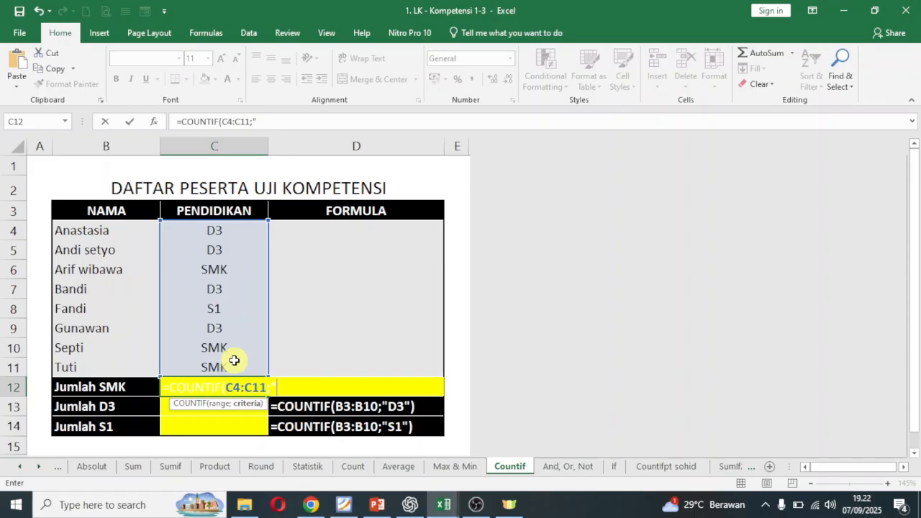
text("smk")
key(Return)
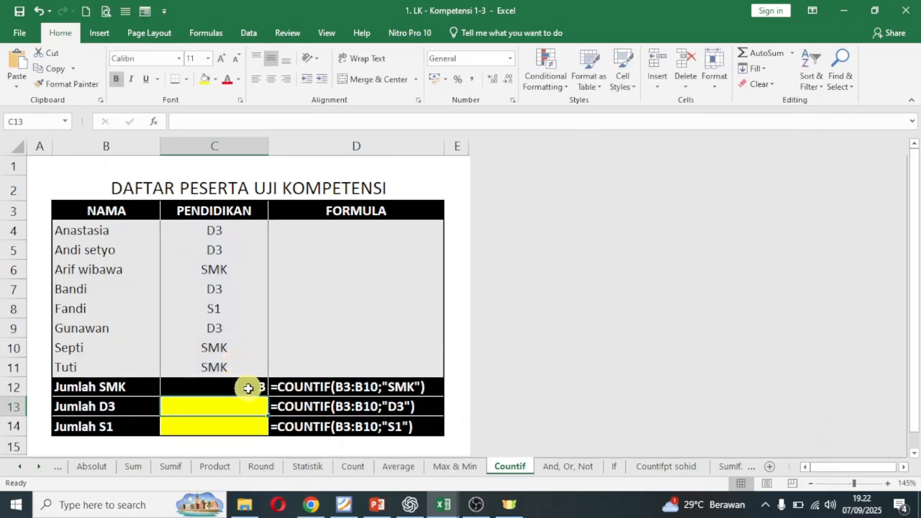
Step: Copy the COUNTIF formula from C12 down to C13:C14 and correct the range in both copies to C4:C11
click(249, 384)
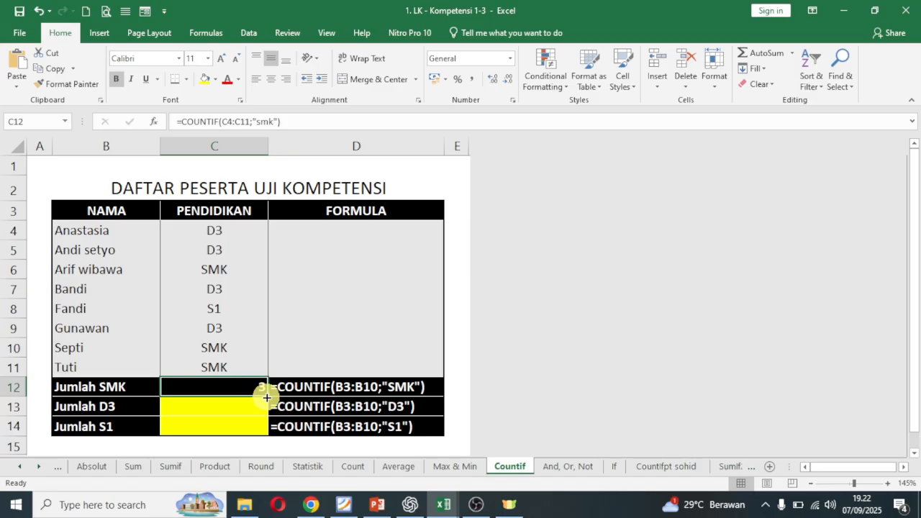
drag(266, 397, 265, 430)
click(253, 401)
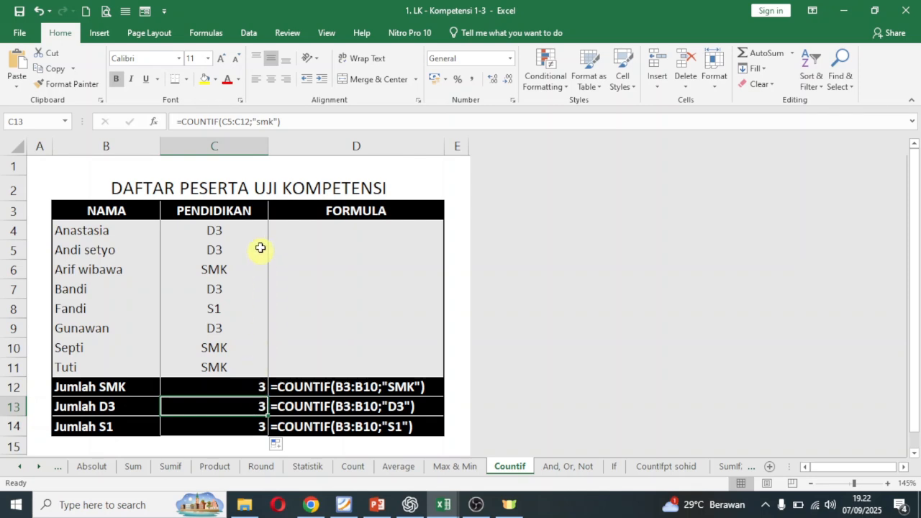
click(296, 122)
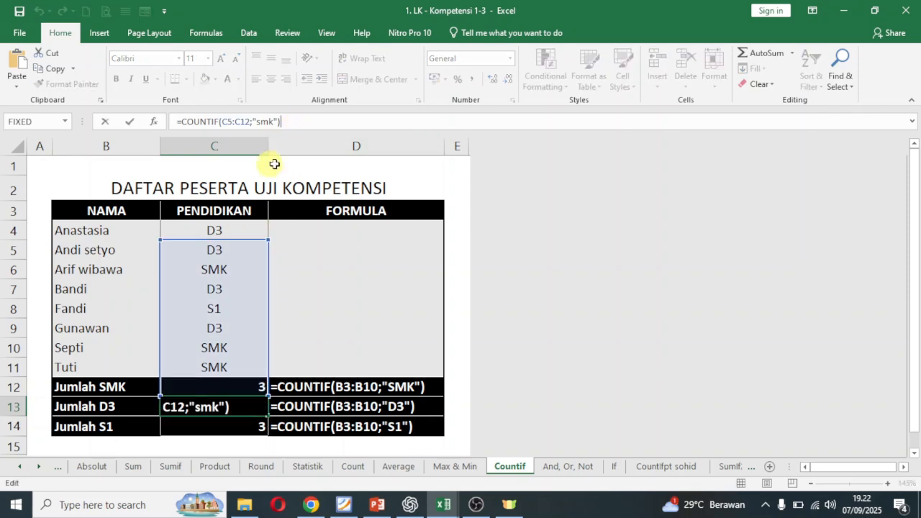
drag(248, 242, 266, 211)
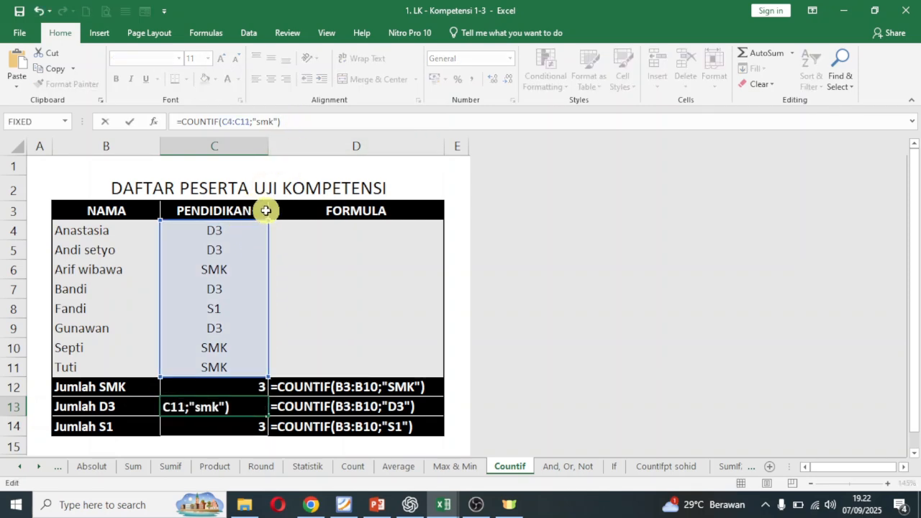
key(Return)
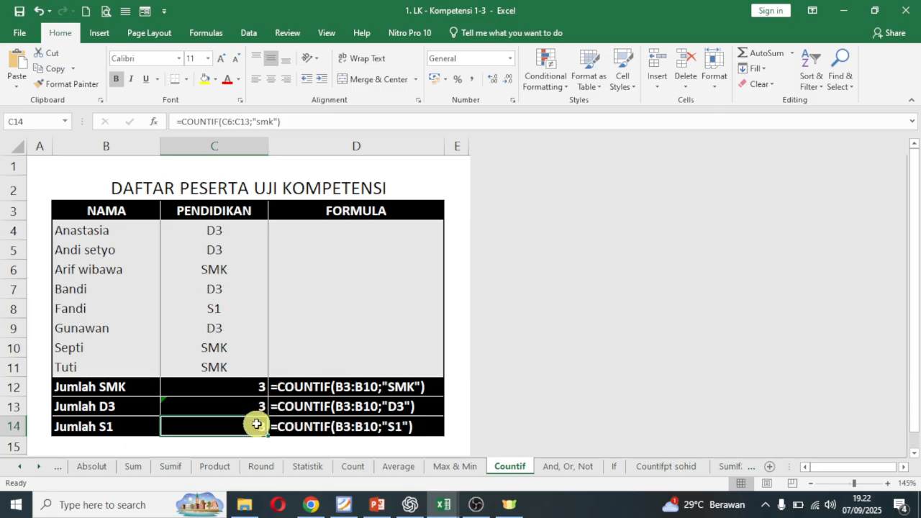
click(286, 121)
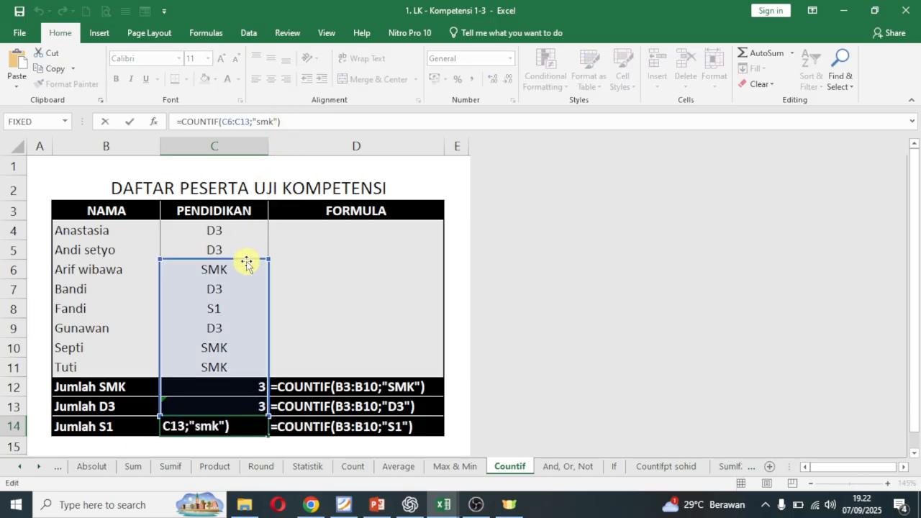
drag(245, 262, 246, 231)
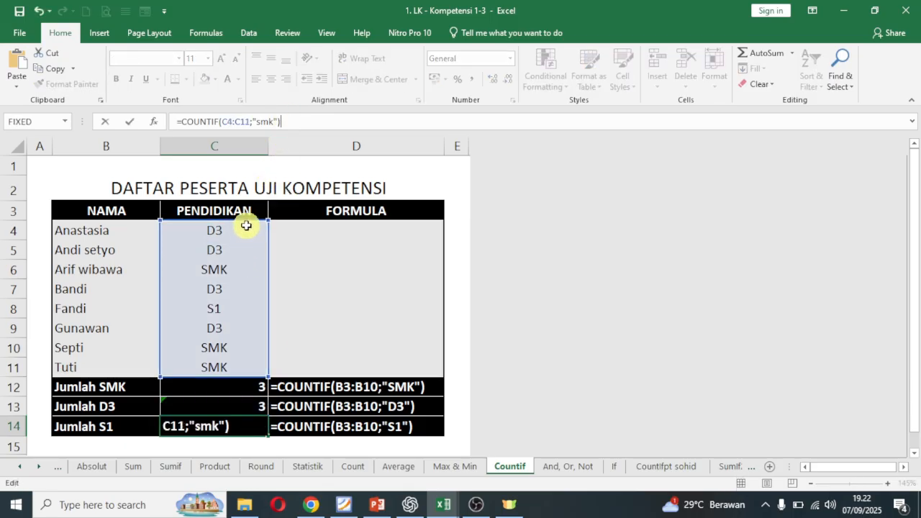
key(Return)
Step: Change the criterion of the COUNTIF formula in the Jumlah D3 cell C13 to "d3"
click(248, 403)
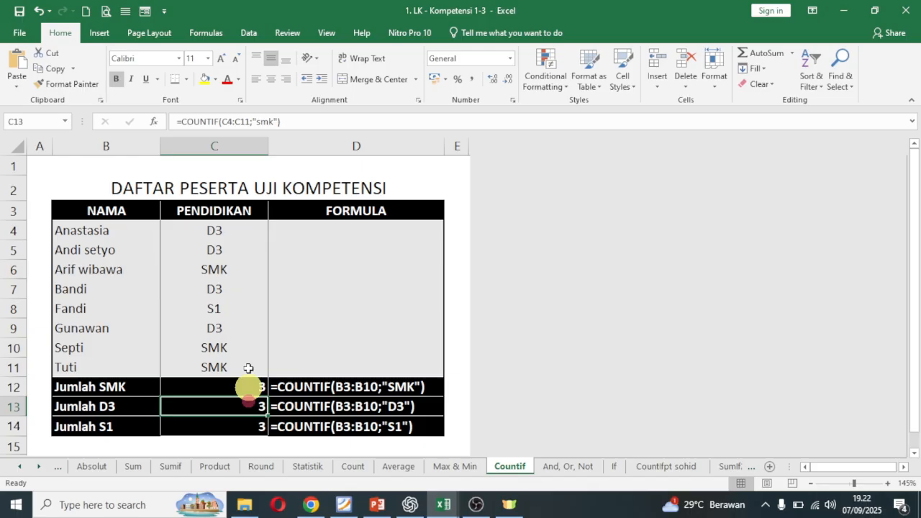
double_click(262, 122)
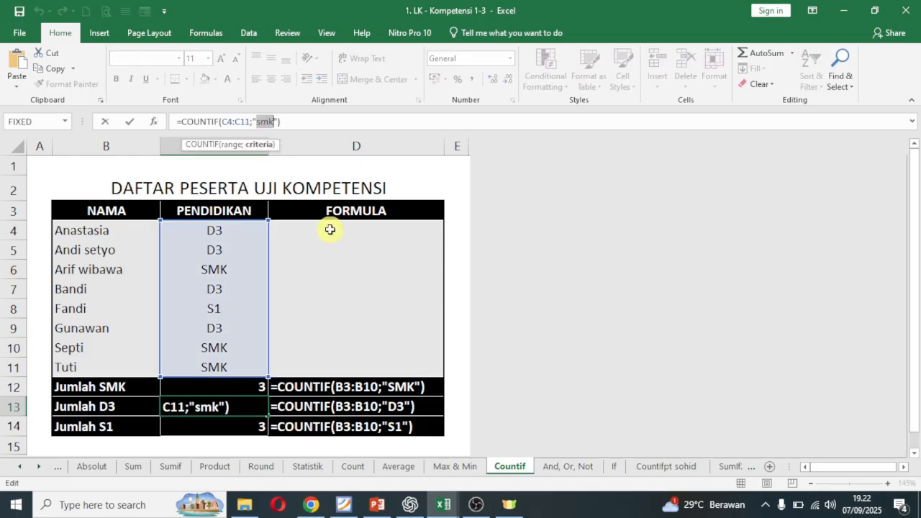
text(d3)
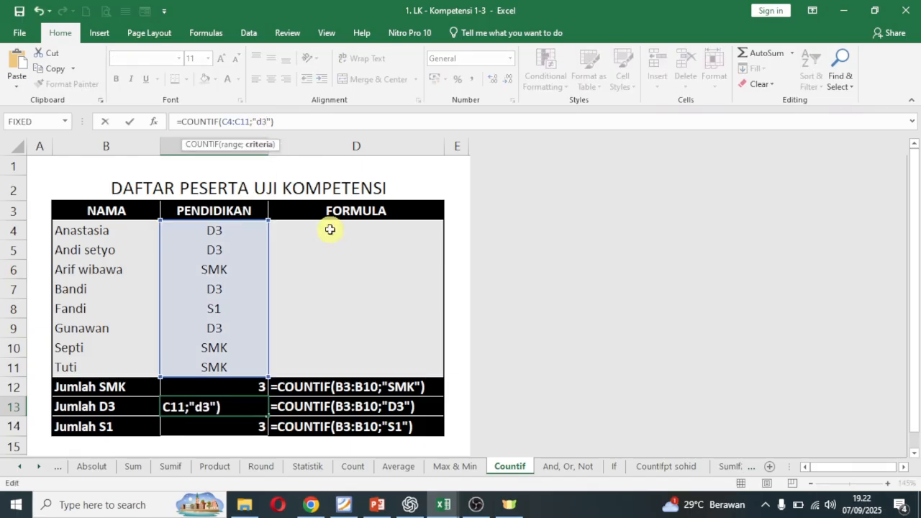
key(Return)
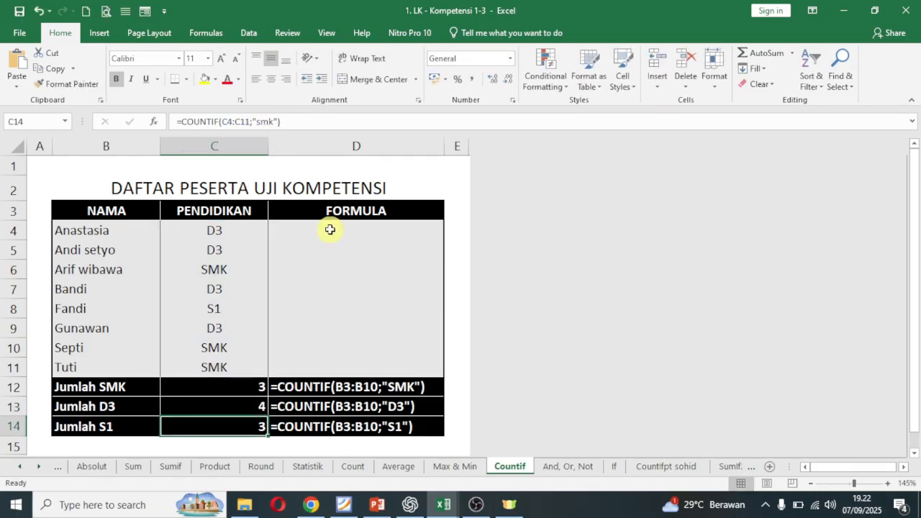
Step: Change the criterion of the COUNTIF formula in the Jumlah S1 cell C14 to "s1"
double_click(262, 121)
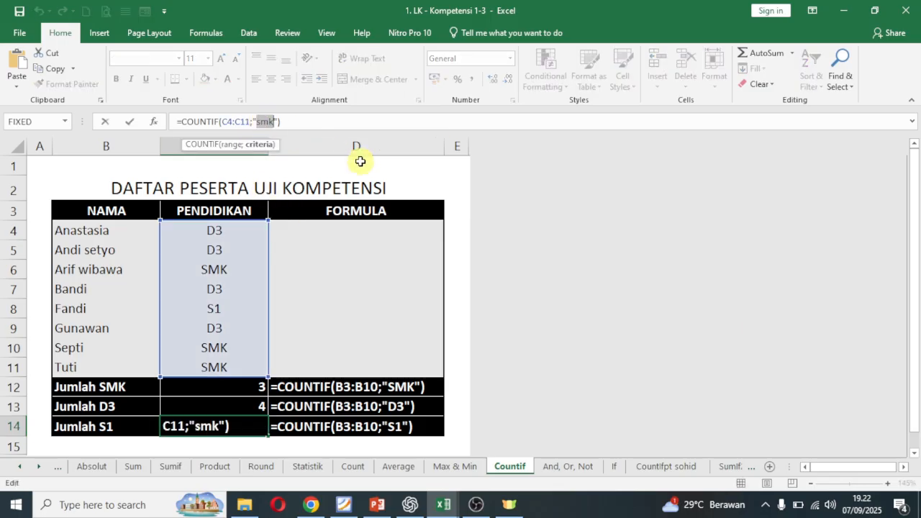
text(s1)
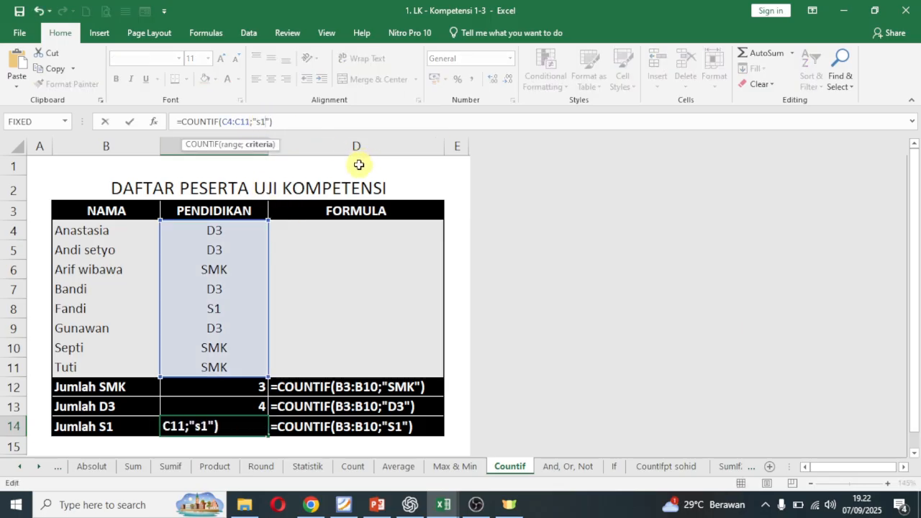
key(Return)
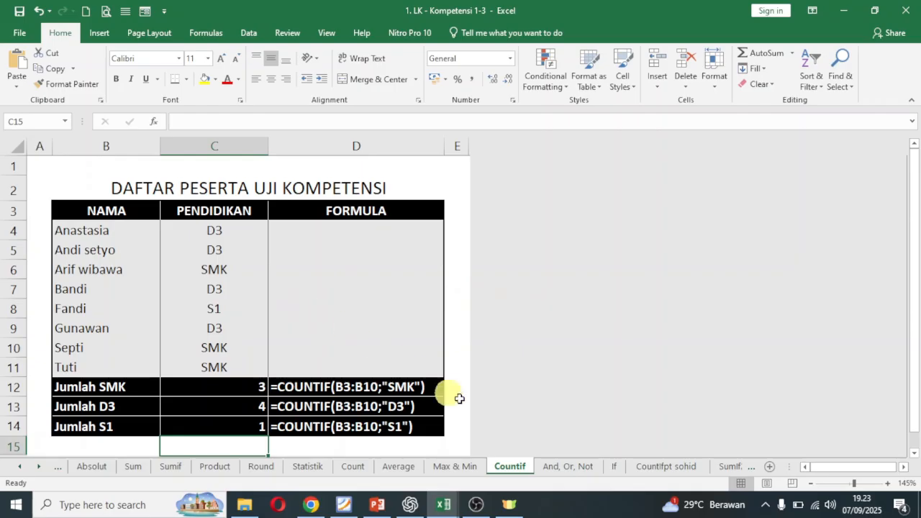
Step: Open the And, Or, Not sheet and look over the first cells of the Fungsi And, Fungsi OR and Fungsi Not columns
click(582, 469)
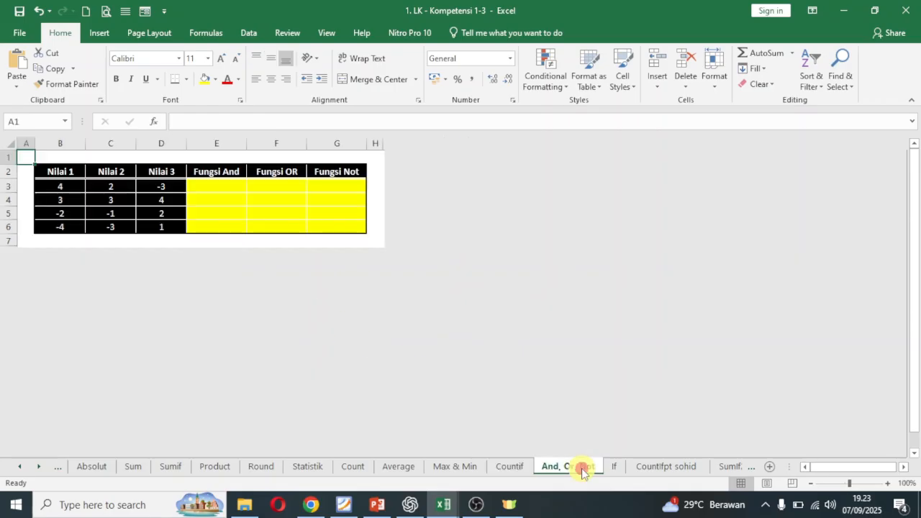
scroll(253, 207, up, 7)
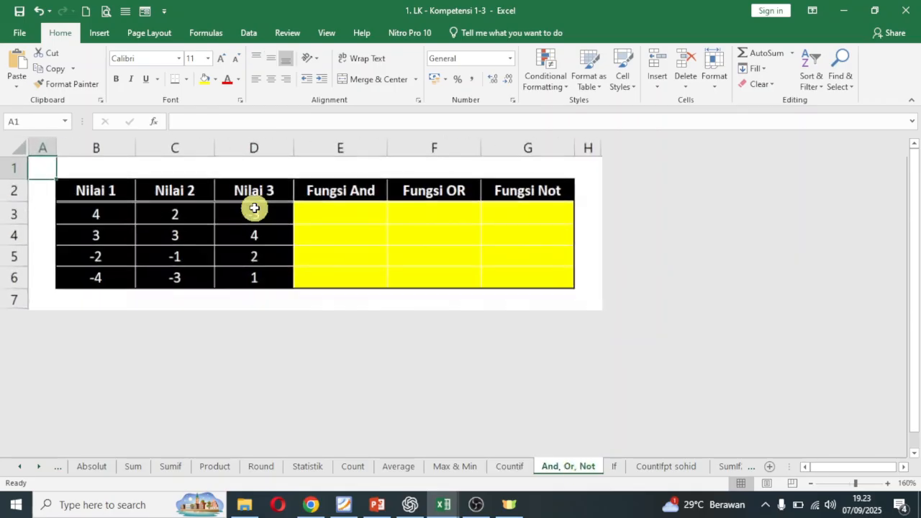
scroll(254, 207, up, 1)
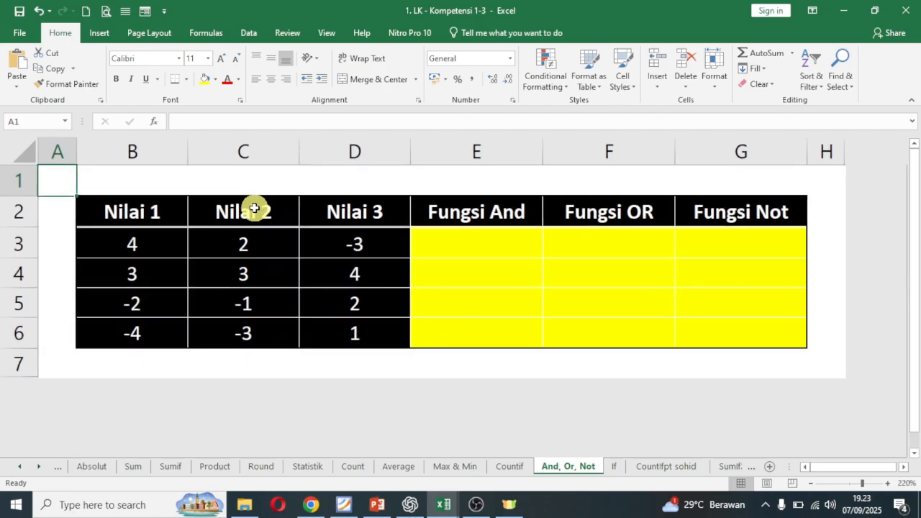
click(513, 244)
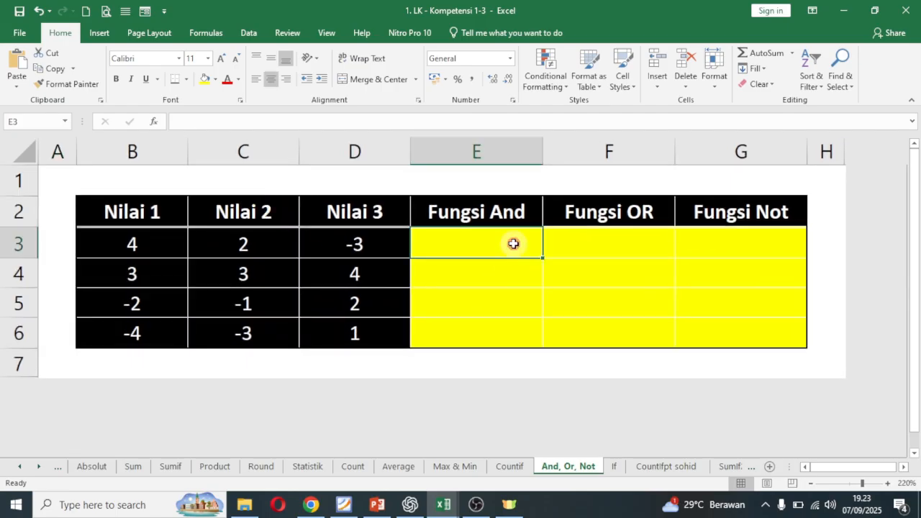
click(593, 243)
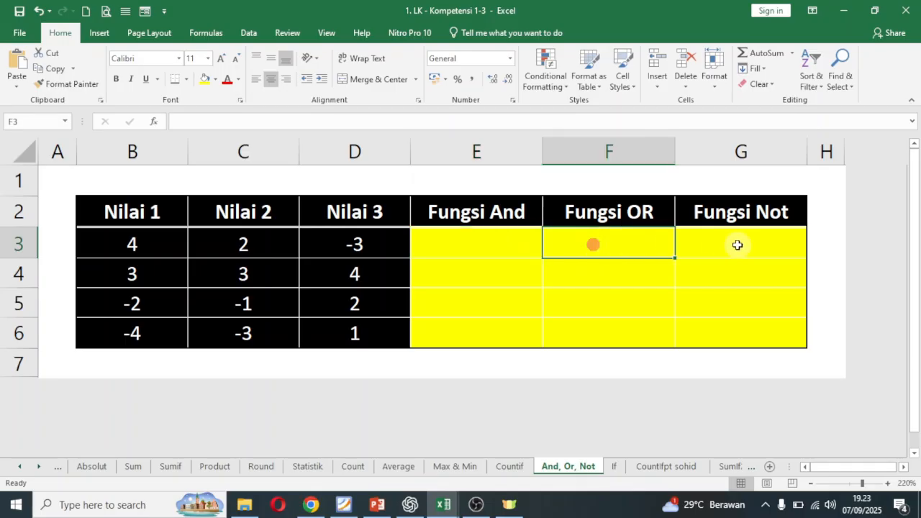
click(737, 245)
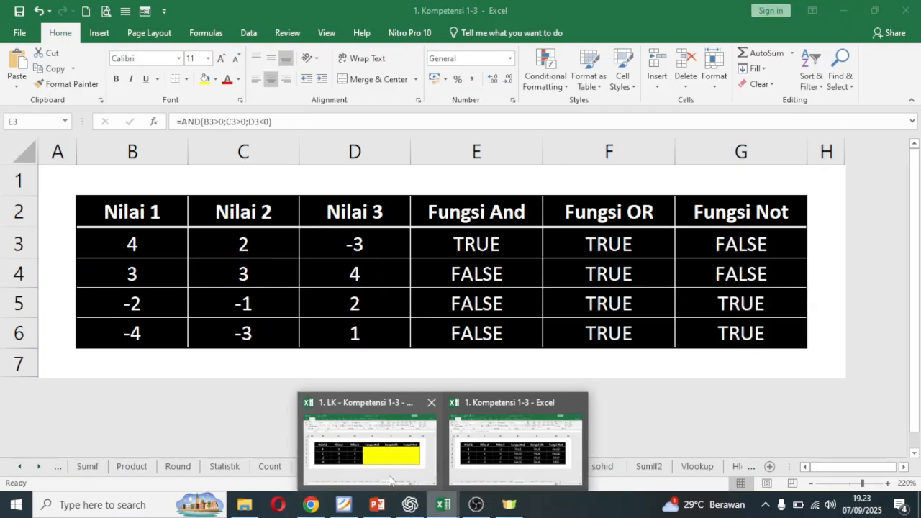
Step: Start an AND formula in the Fungsi And cell E3 with the conditions B3>0 and C3>0
click(456, 241)
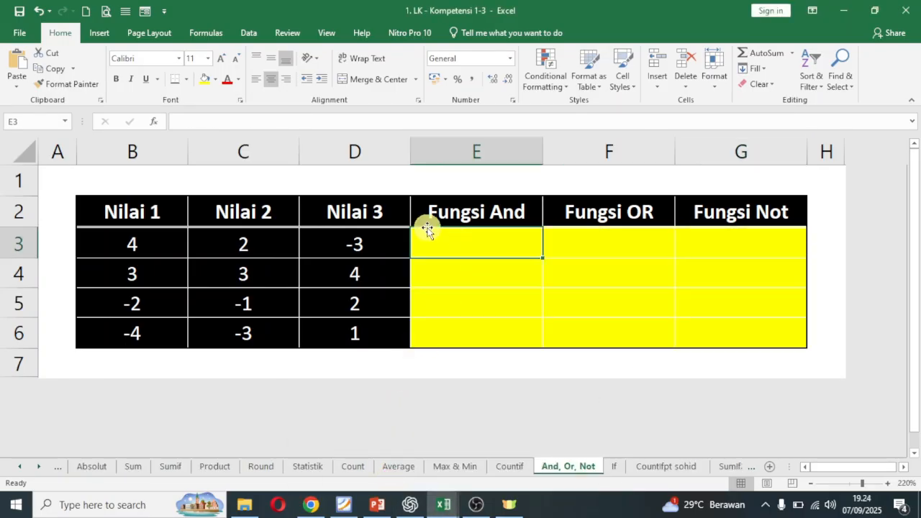
text(=and)
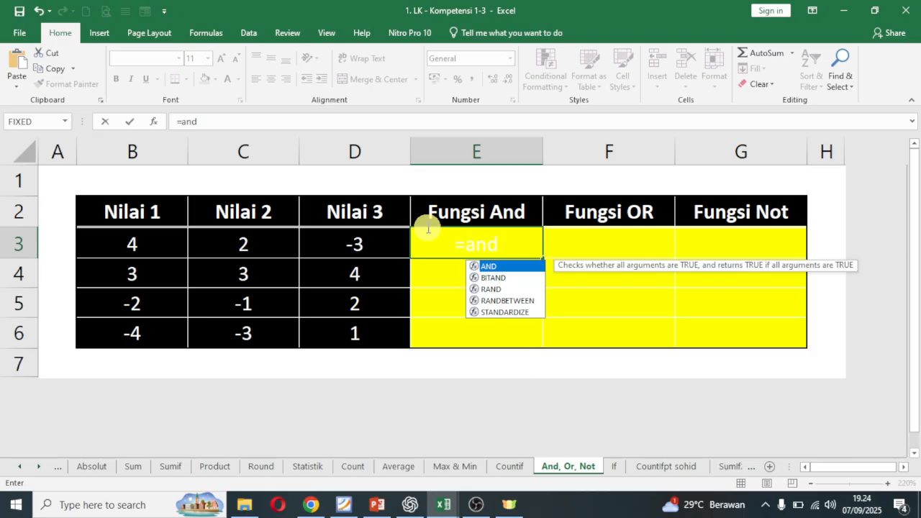
text(()
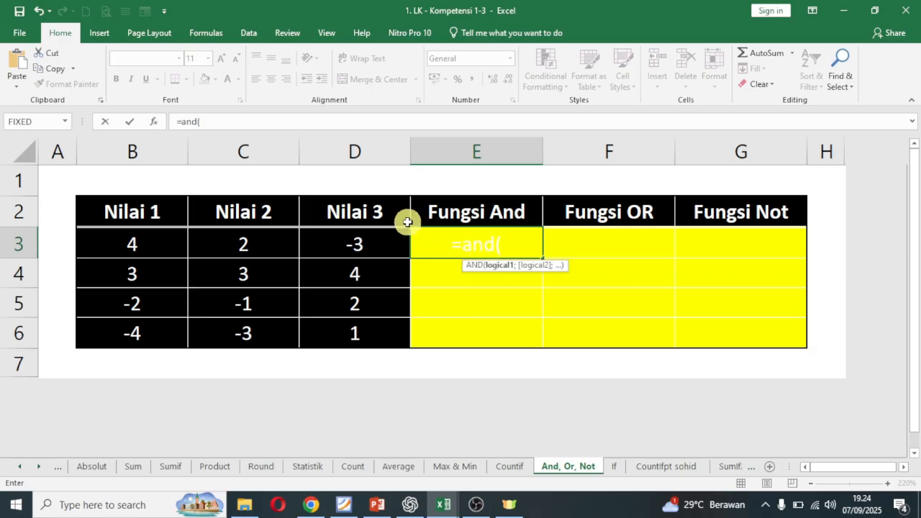
click(158, 250)
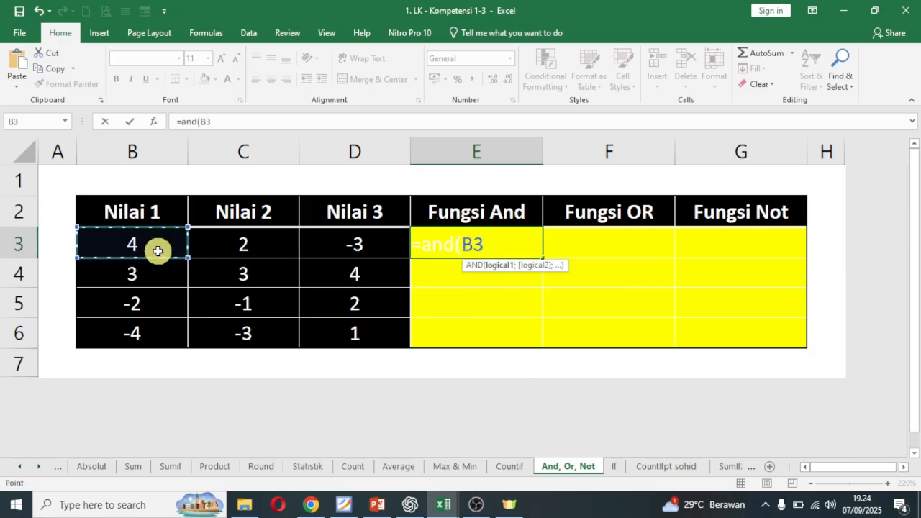
text(>)
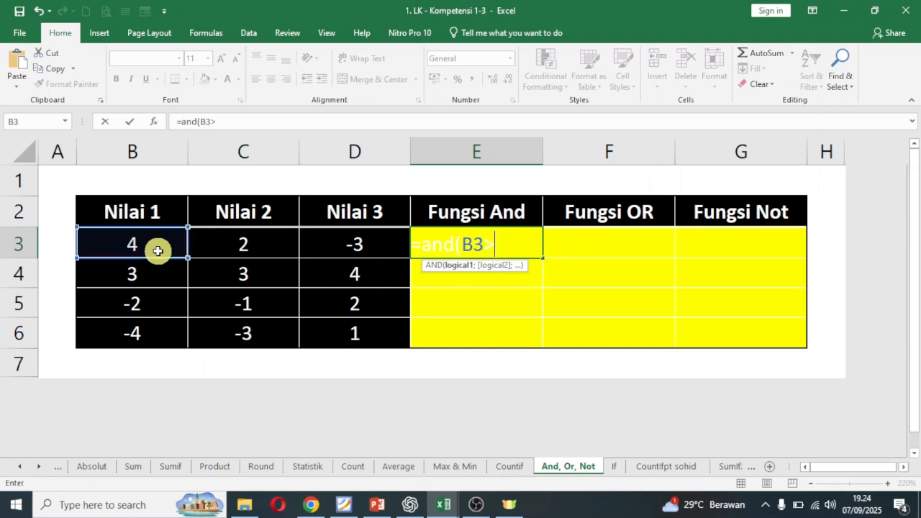
text(0;)
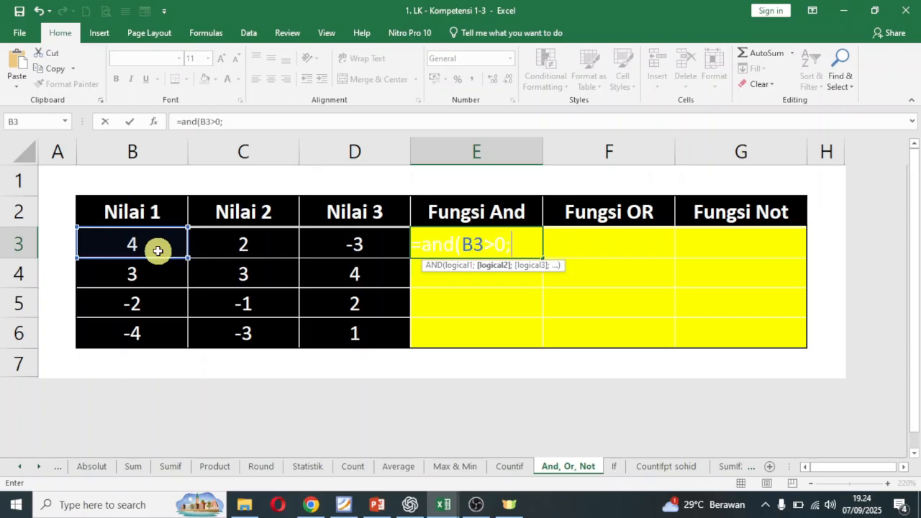
click(243, 242)
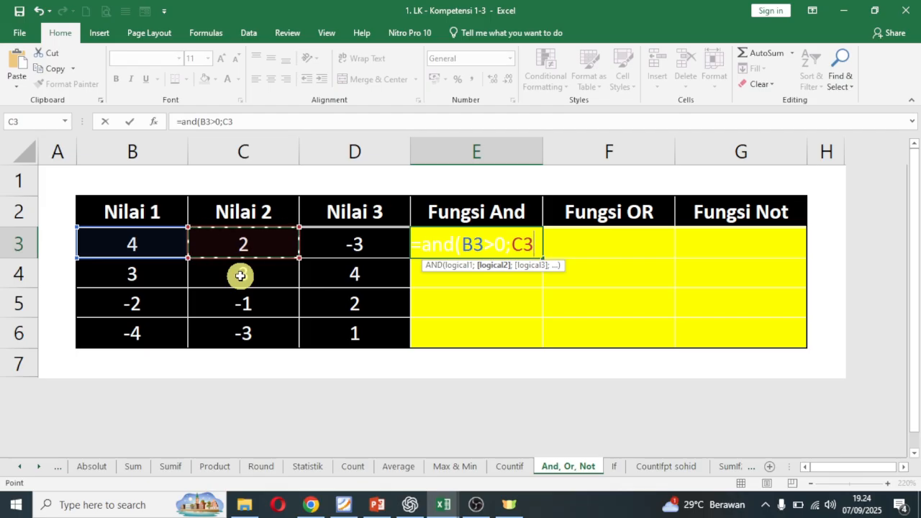
text(>0)
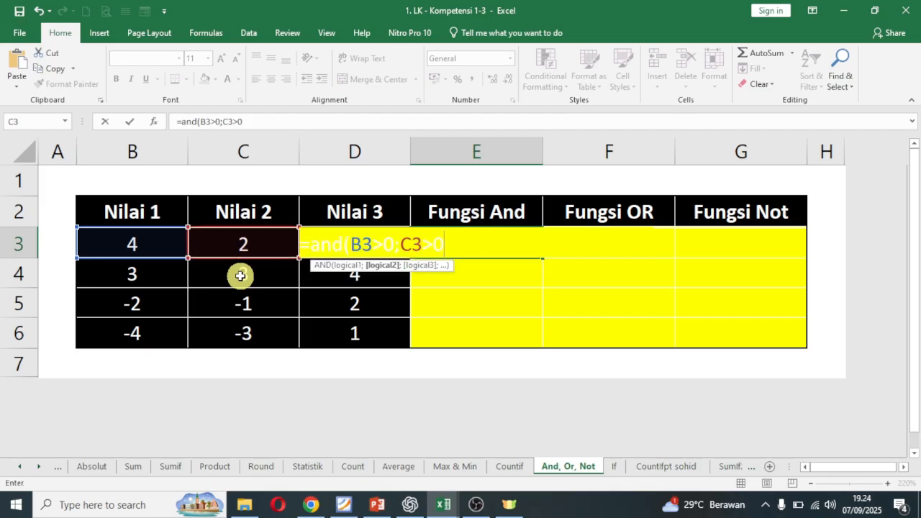
text(;)
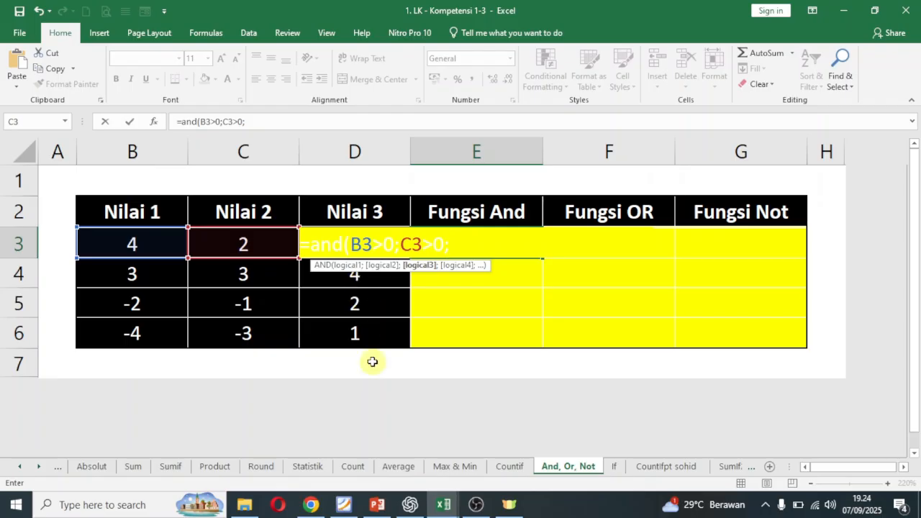
Step: Complete the AND formula in E3 with the third condition D3<0
scroll(353, 230, down, 1)
scroll(353, 231, up, 1)
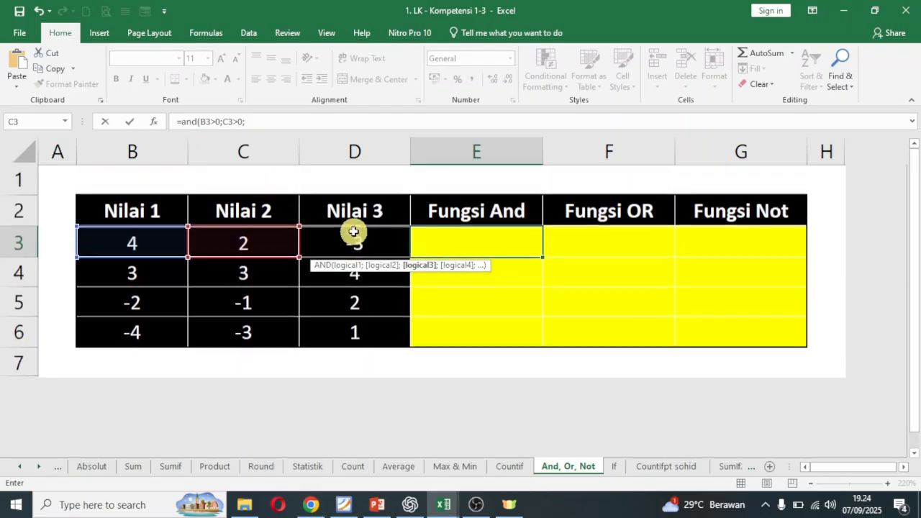
click(370, 282)
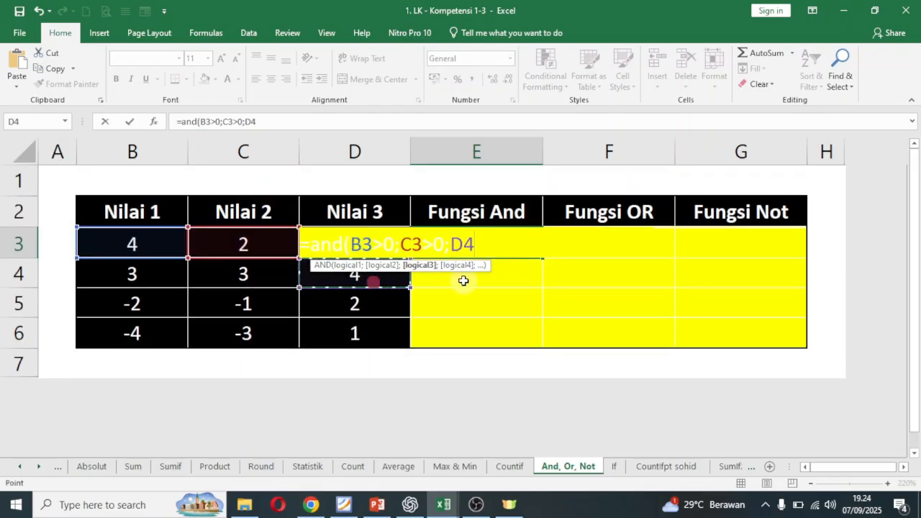
key(Up)
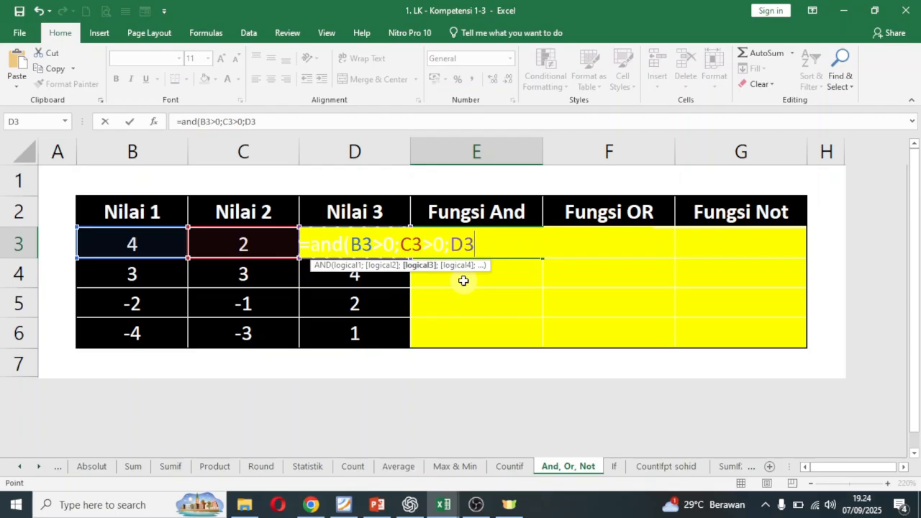
click(320, 127)
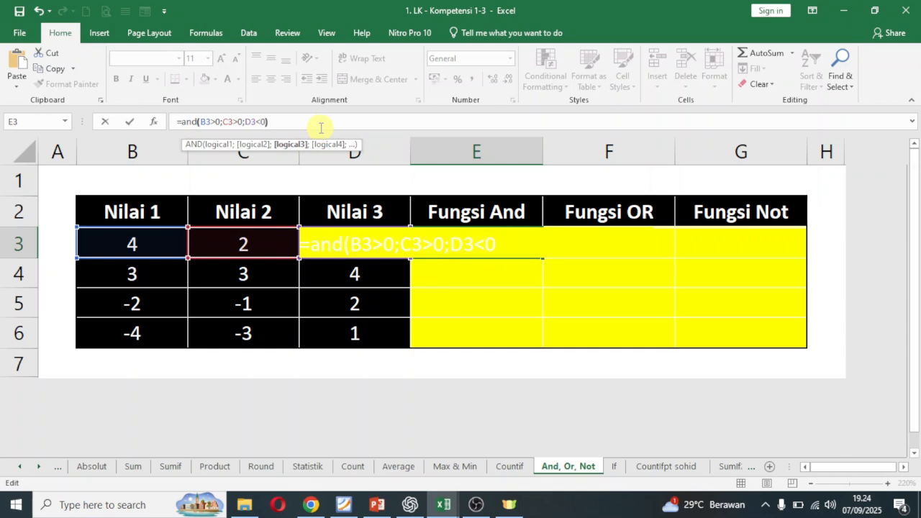
key(Return)
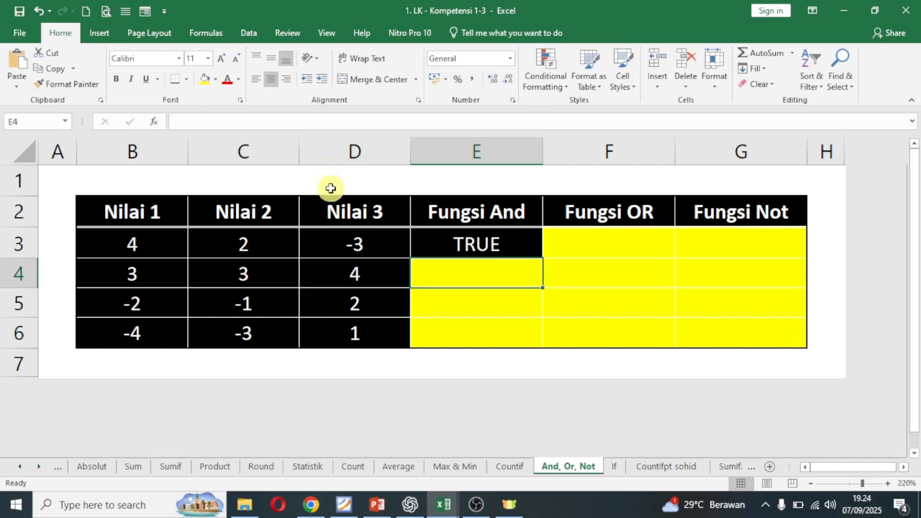
Step: Copy the AND formula from E3 down to E4:E6 and check the copies against the Nilai values
click(476, 242)
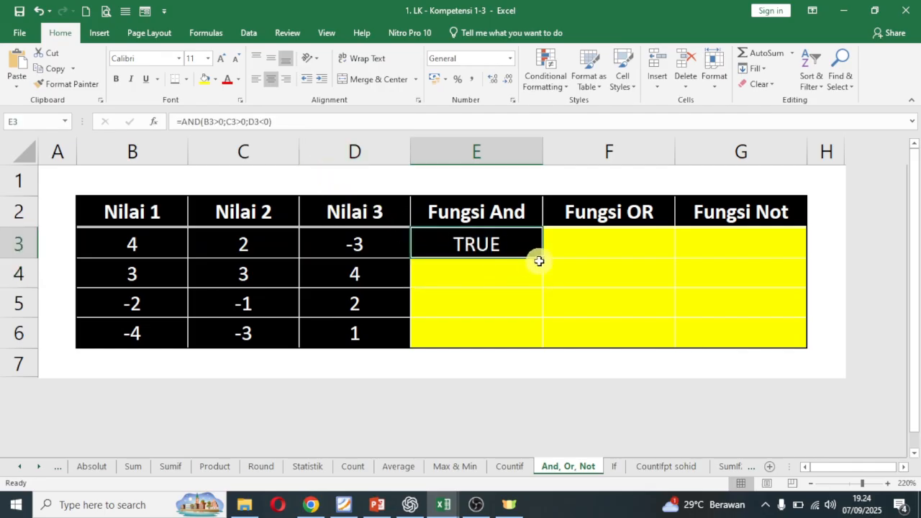
drag(543, 261, 545, 344)
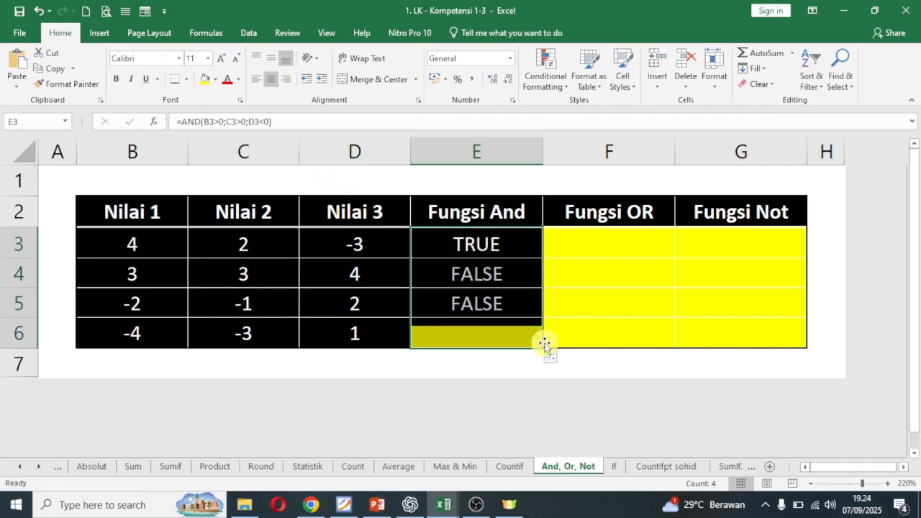
click(512, 275)
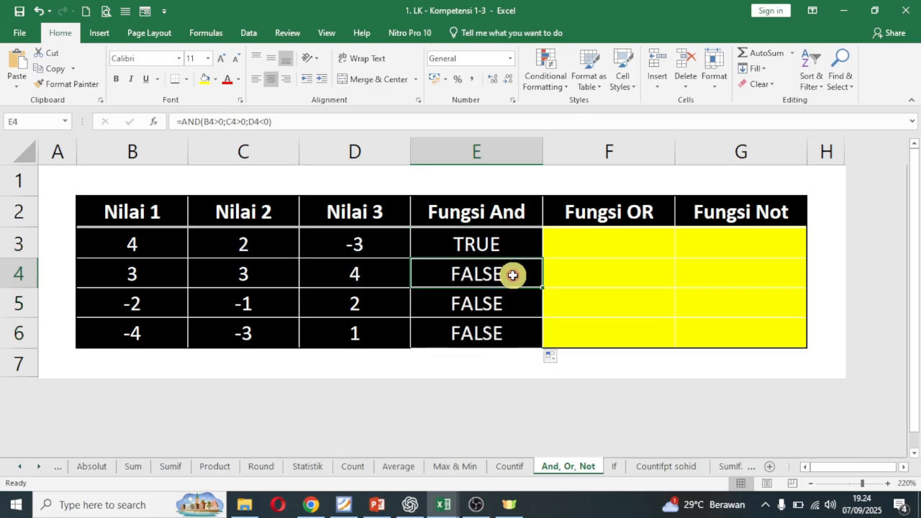
click(157, 278)
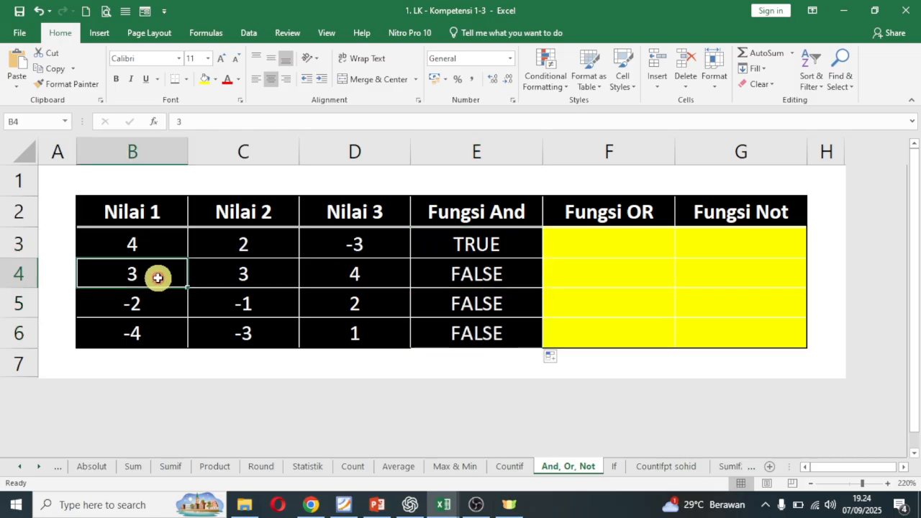
click(452, 272)
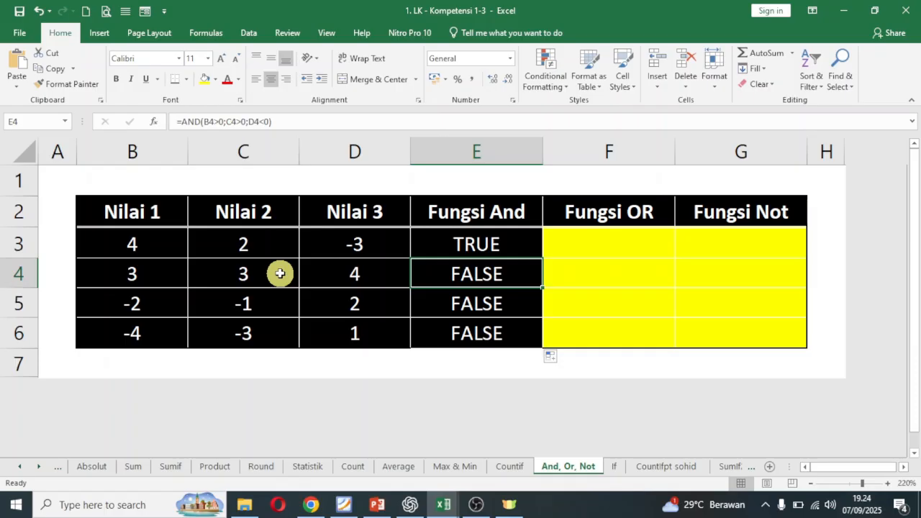
click(357, 273)
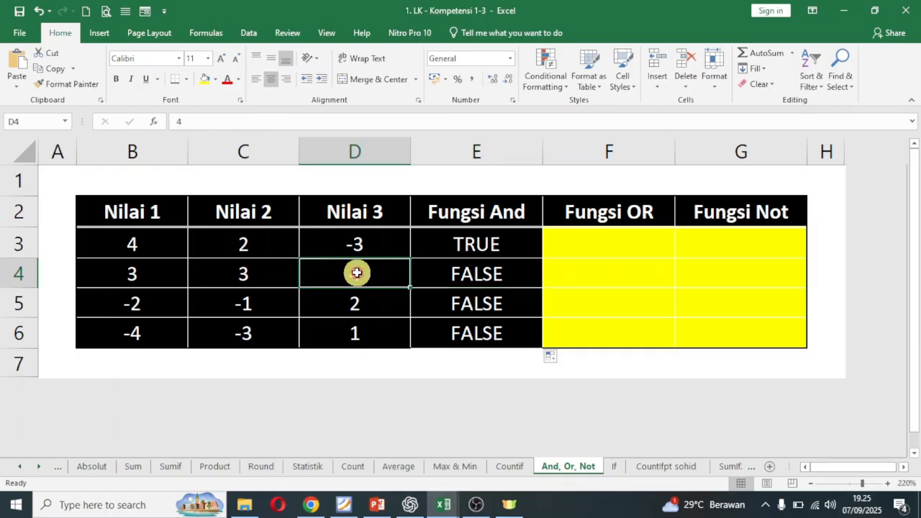
click(470, 271)
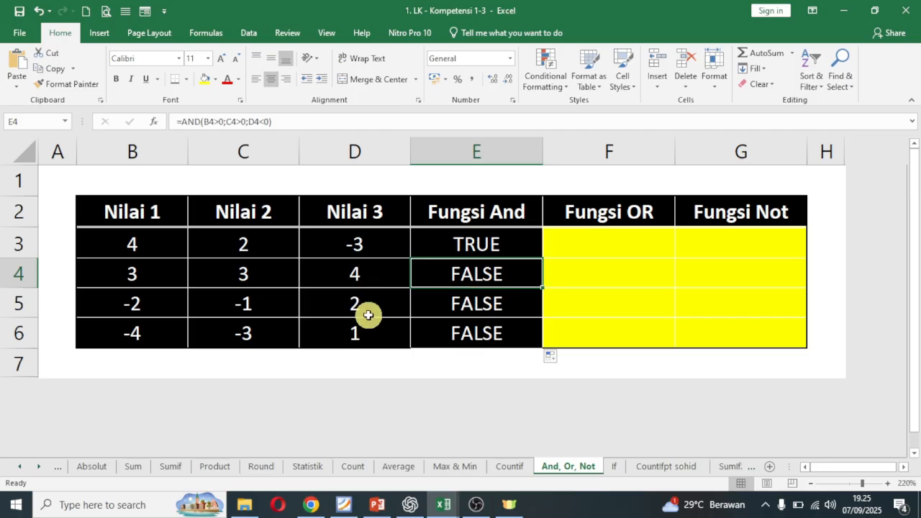
click(470, 299)
click(473, 322)
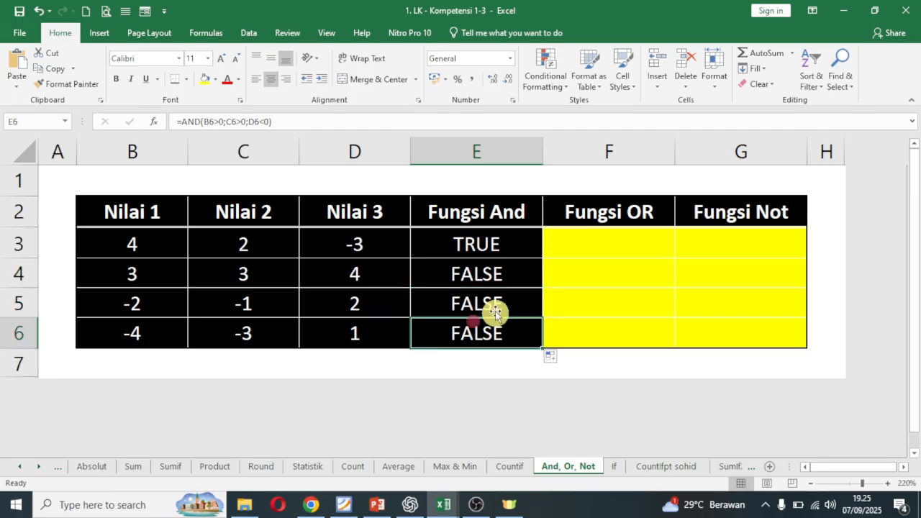
Step: Switch to the workbook 1. Kompetensi 1-3 and examine the OR formula in F3 of its And, Or, Not sheet
click(628, 240)
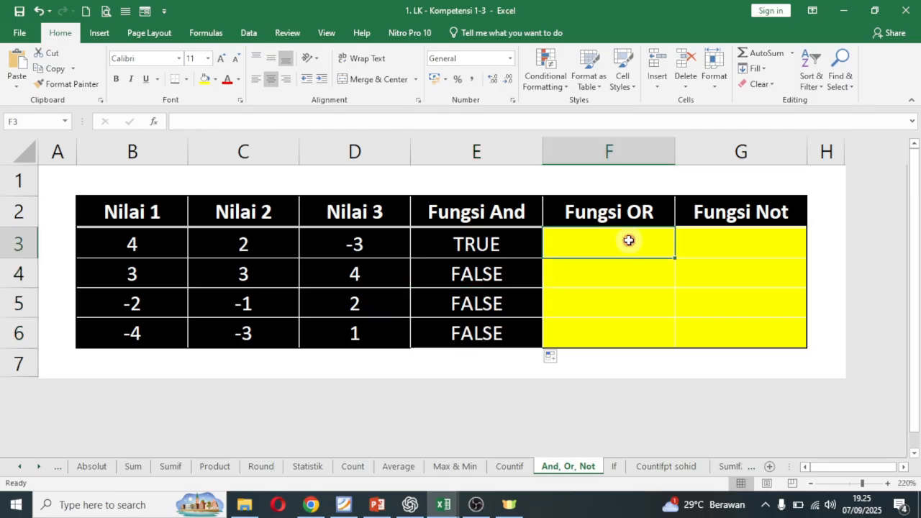
click(440, 507)
click(496, 450)
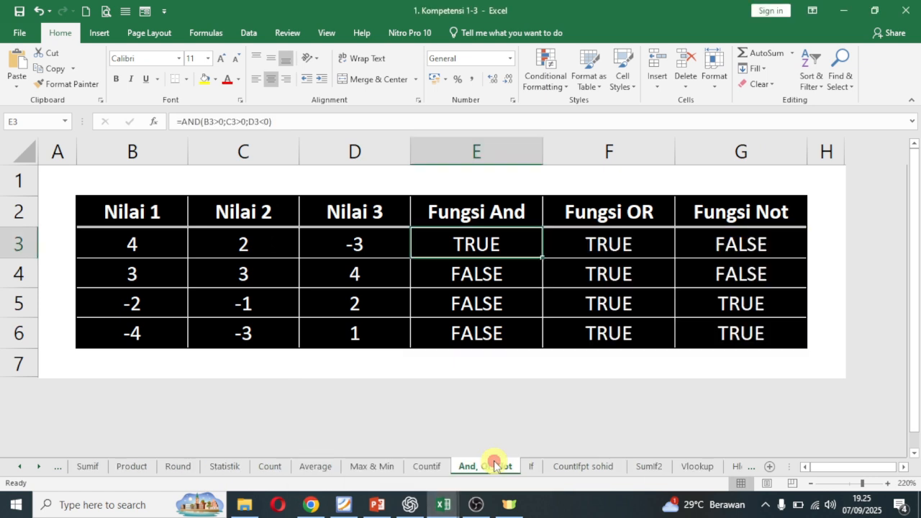
click(614, 247)
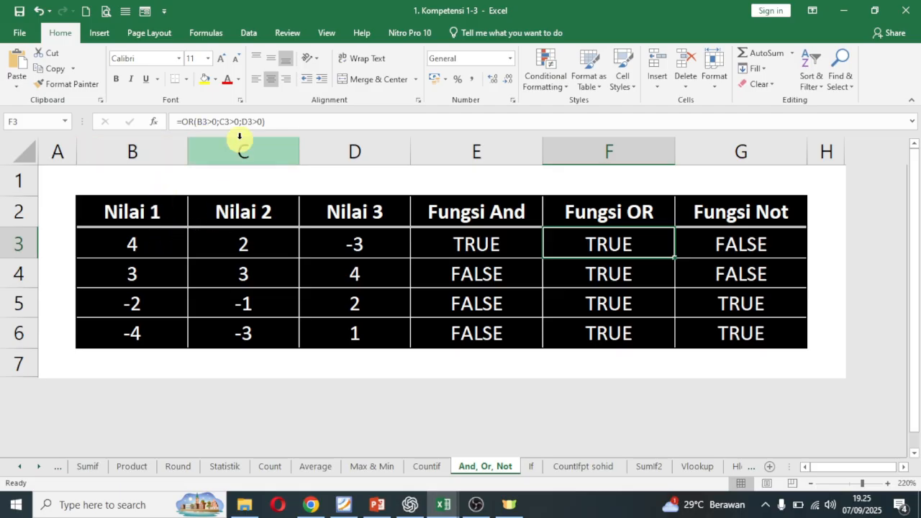
click(444, 505)
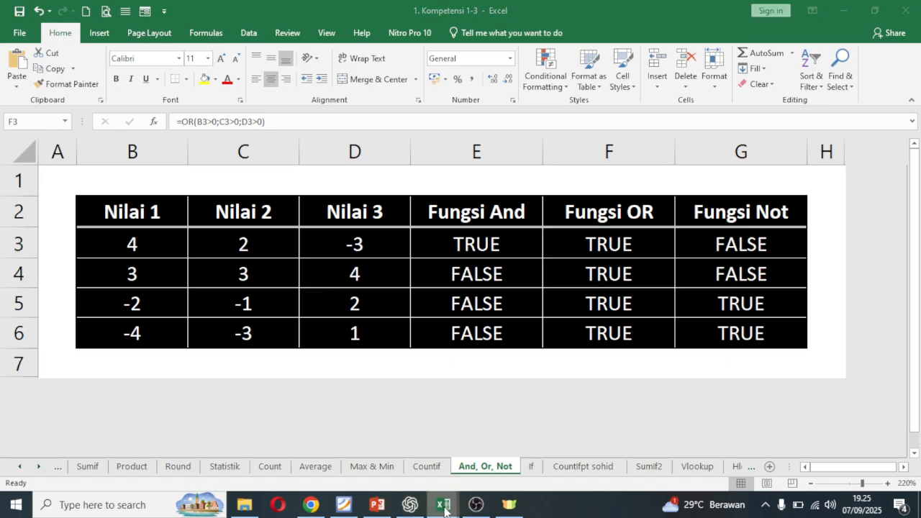
Step: Return to the workbook 1. LK - Kompetensi 1-3 and start an OR formula in F3 with the conditions B3>0 and C3>0
click(419, 477)
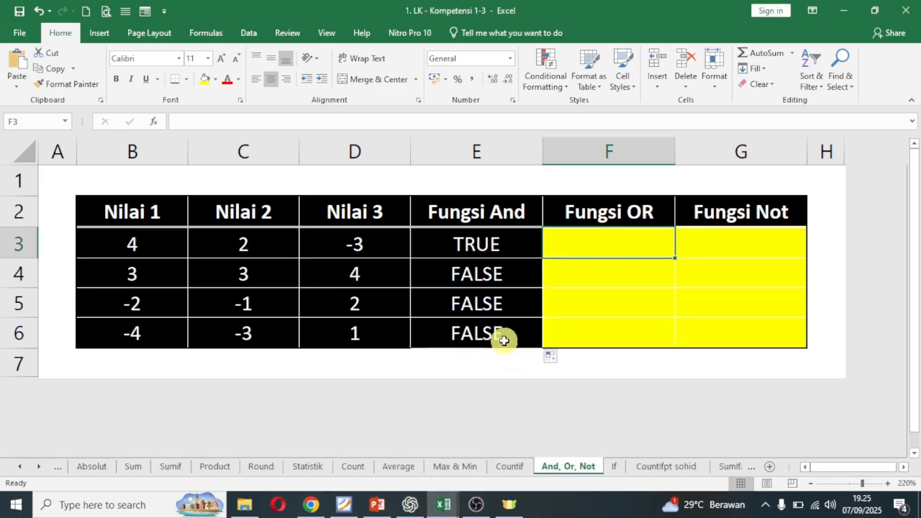
text(=or)
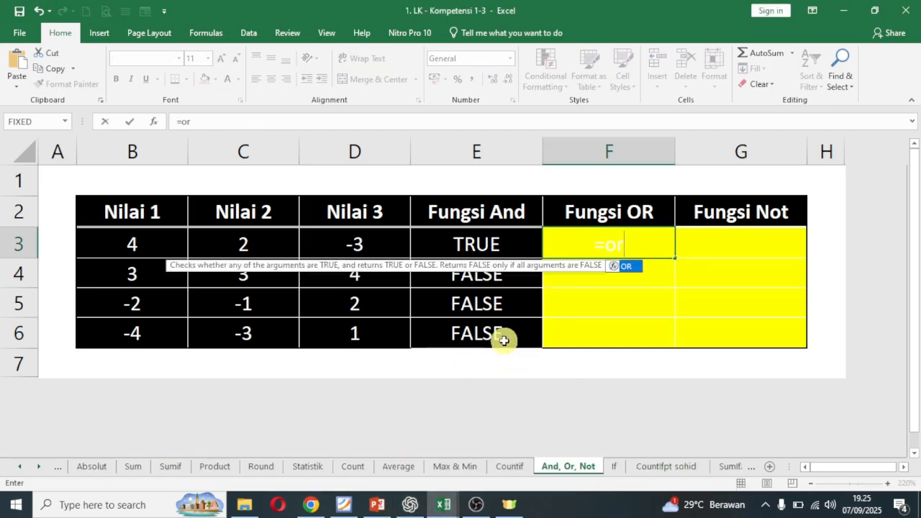
double_click(628, 267)
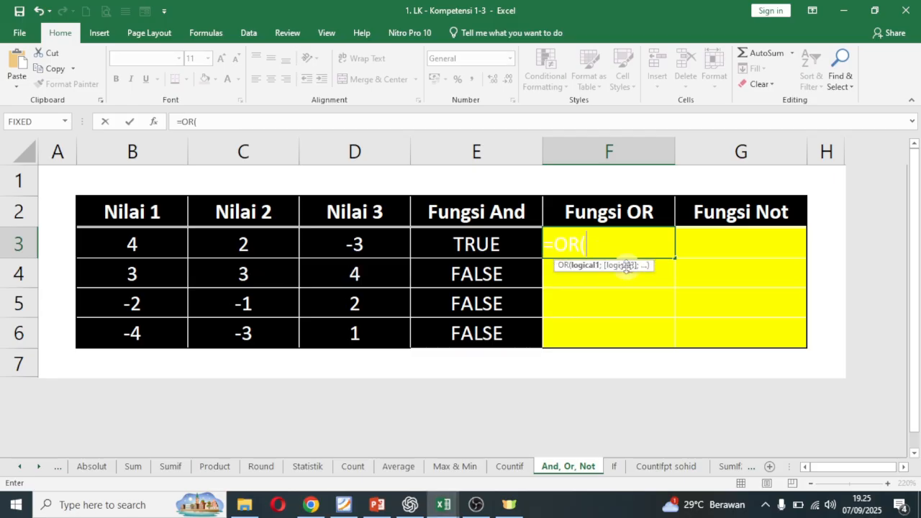
click(130, 243)
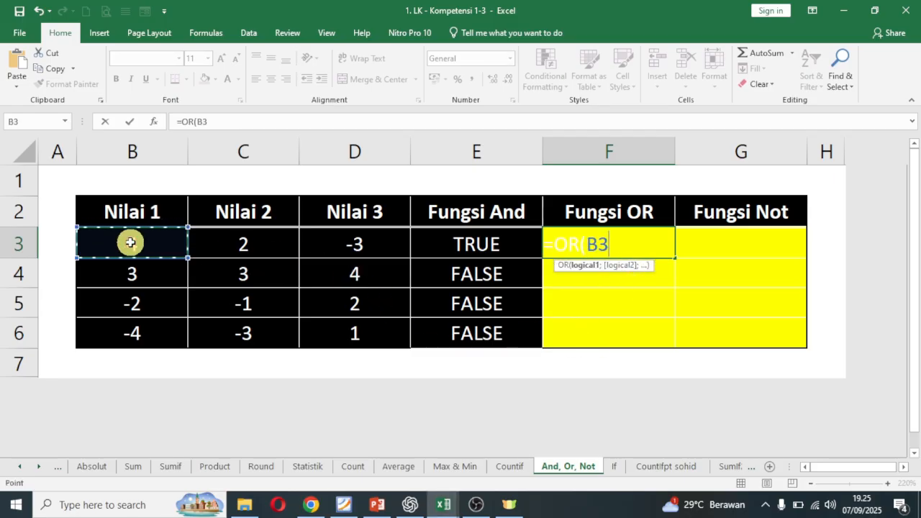
text(>)
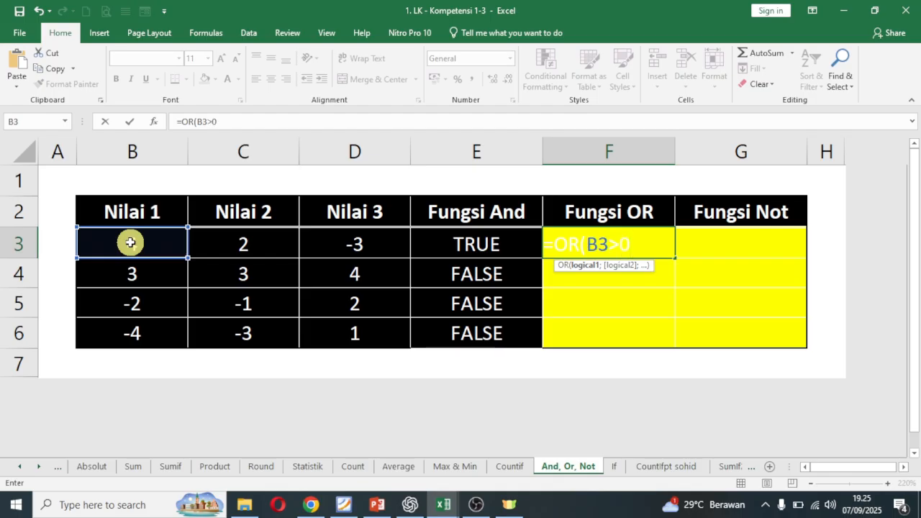
text(0;)
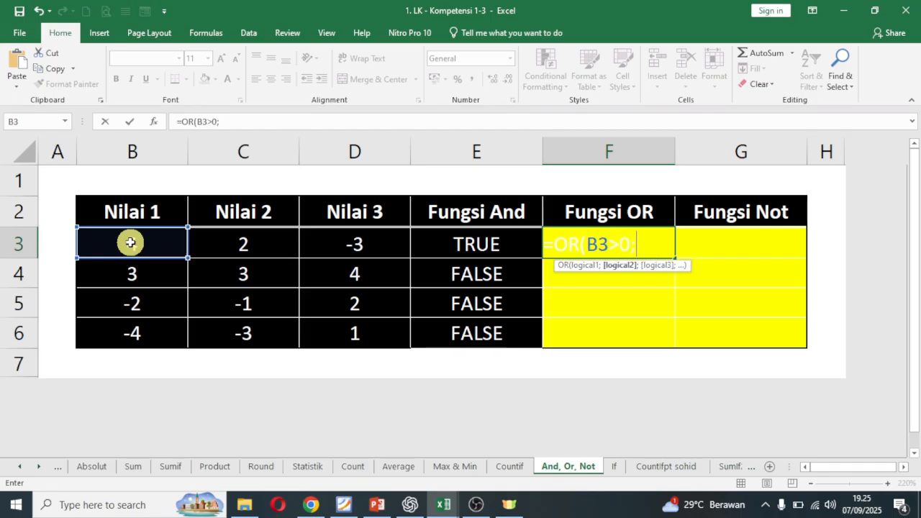
click(222, 243)
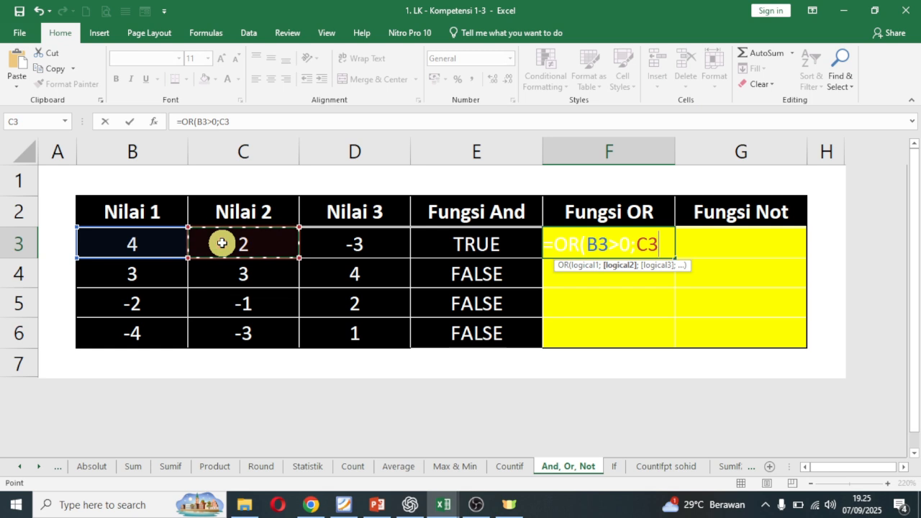
text(>)
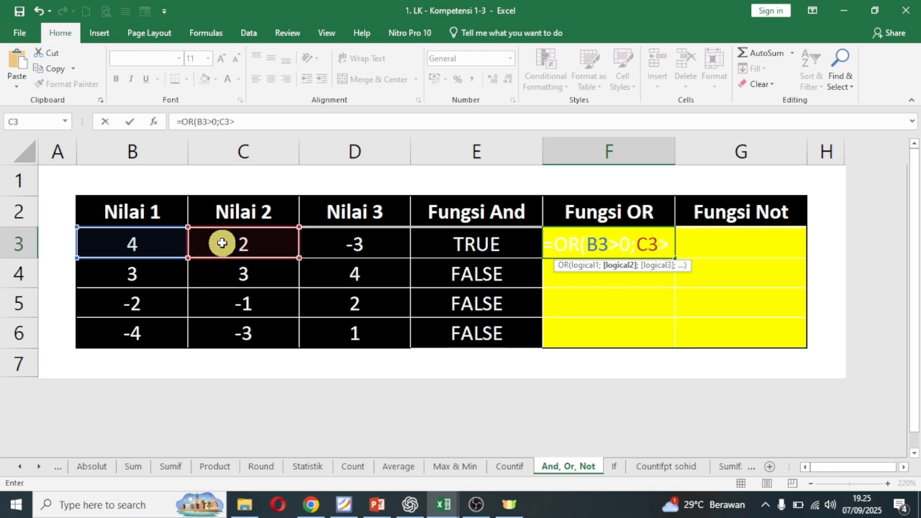
text(0)
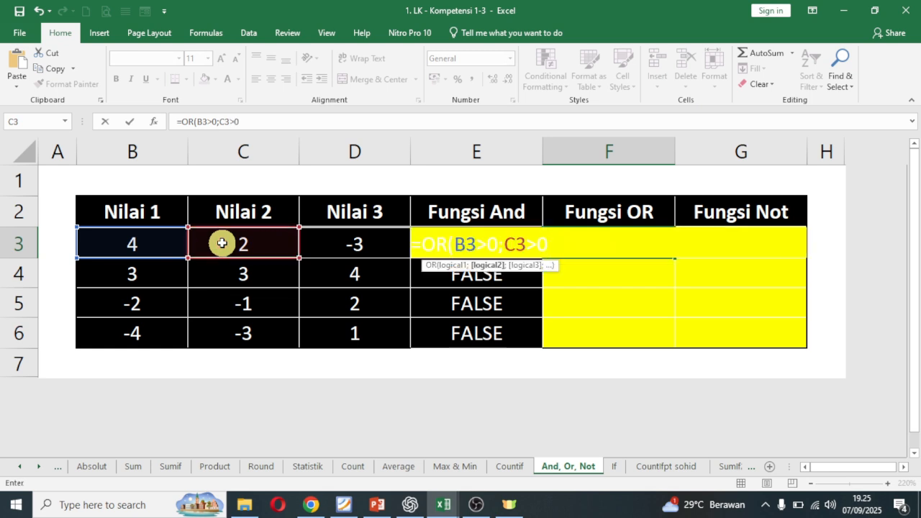
text(;)
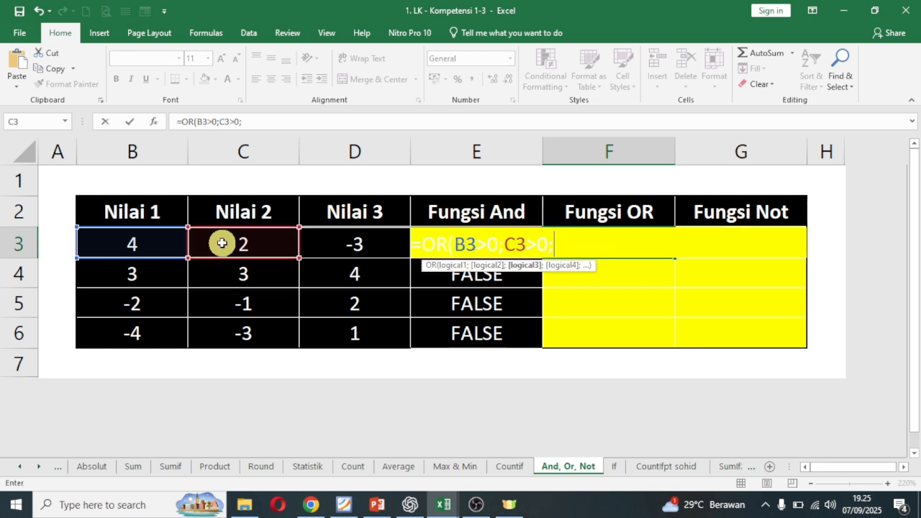
Step: Complete the OR formula in F3 with the third condition D3>0
click(343, 245)
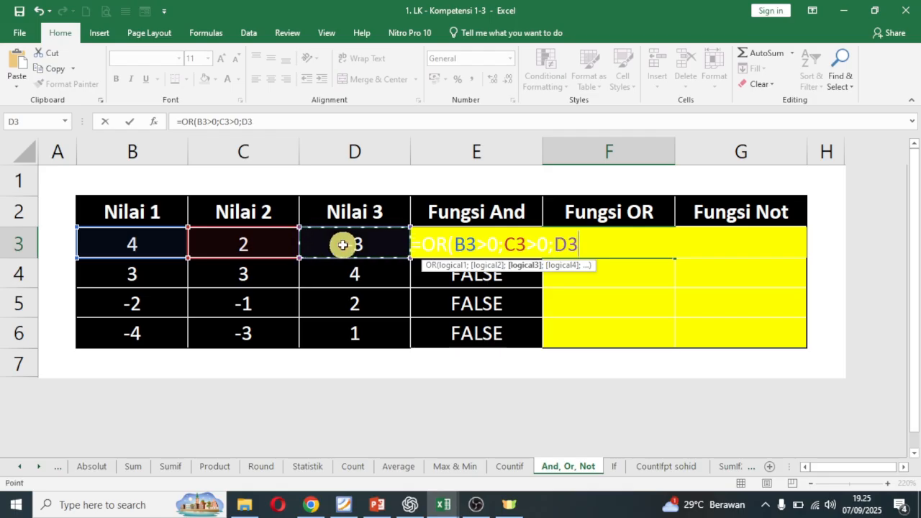
text(>)
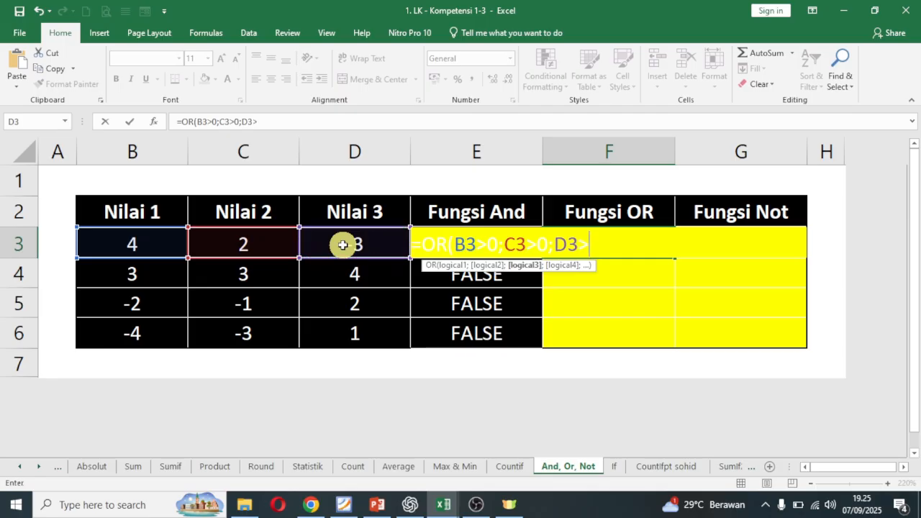
text(0))
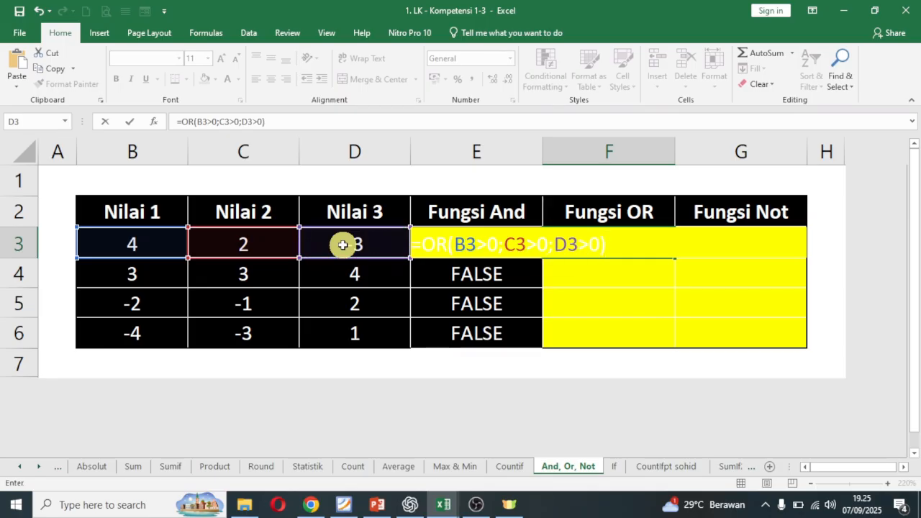
key(Return)
Step: Copy the OR formula from F3 down to F4:F6 and check the results in the Fungsi OR column
click(645, 247)
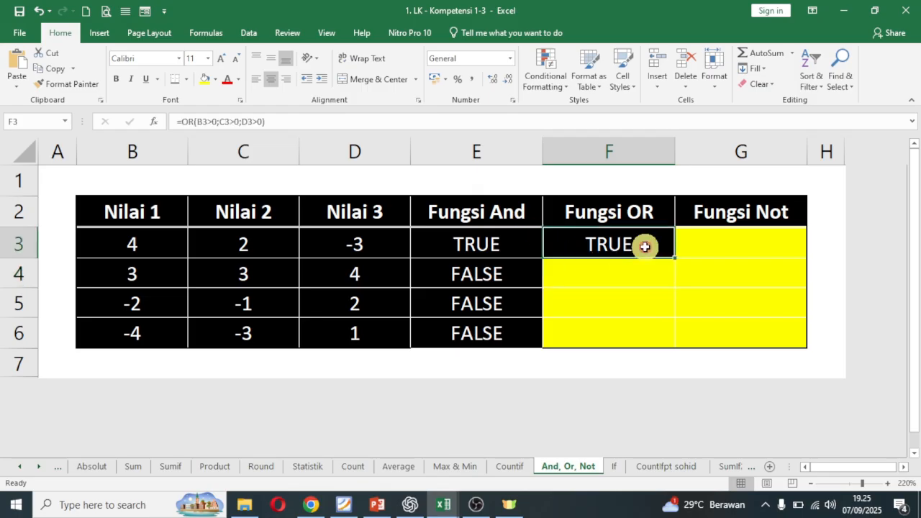
drag(675, 258, 680, 342)
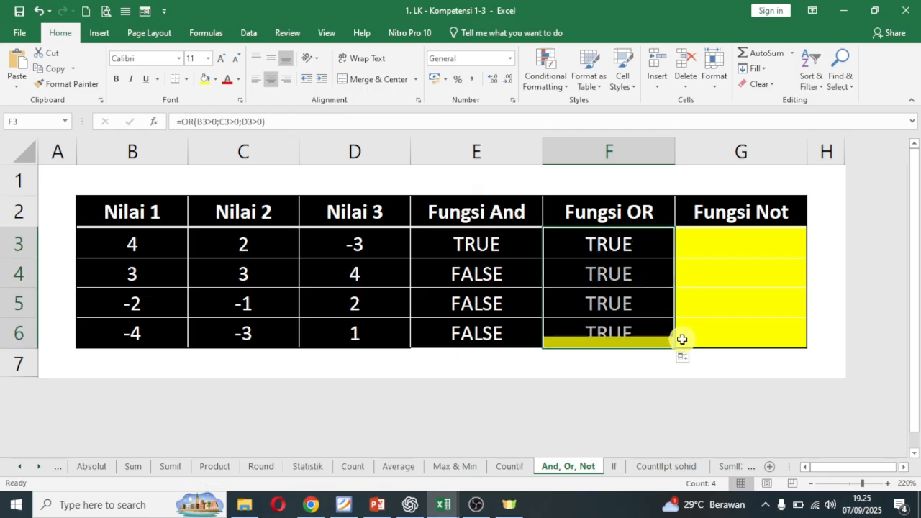
click(634, 271)
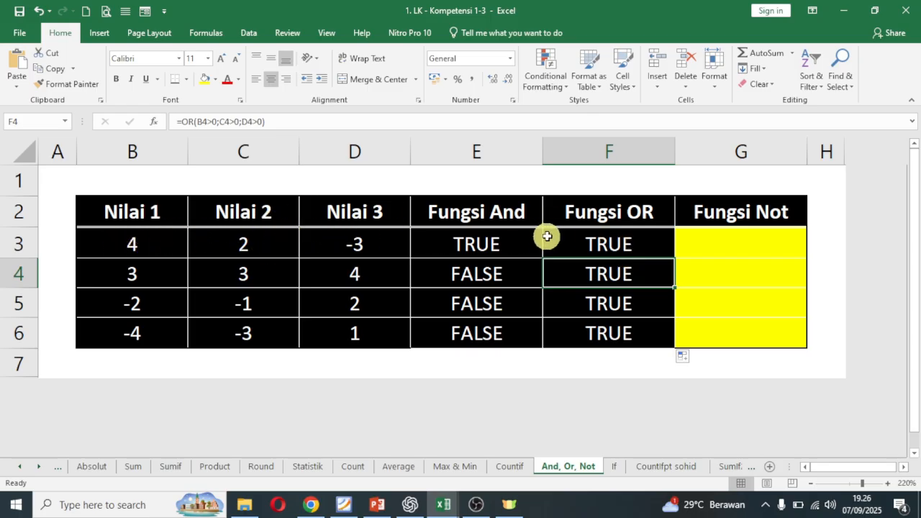
click(590, 245)
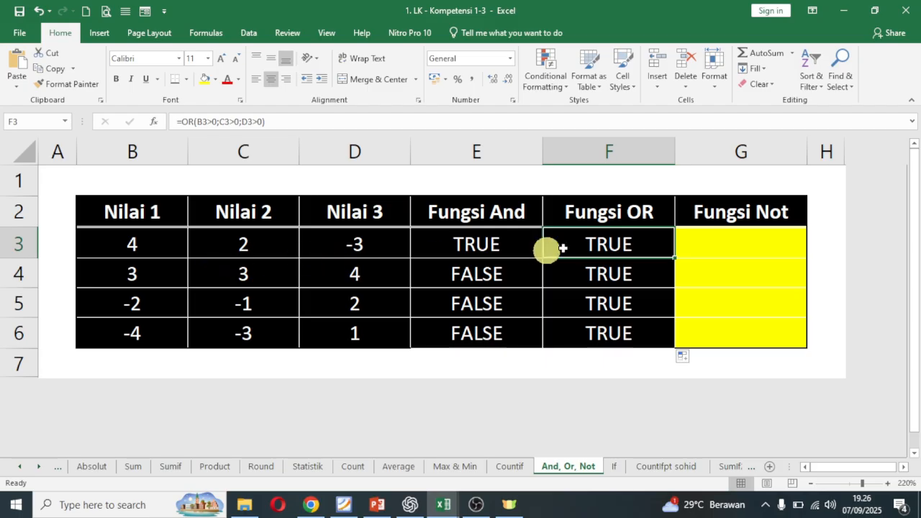
Step: Switch to the workbook 1. Kompetensi 1-3 and examine the NOT formulas in G3:G6 of its And, Or, Not sheet
click(719, 235)
mouse_move(445, 513)
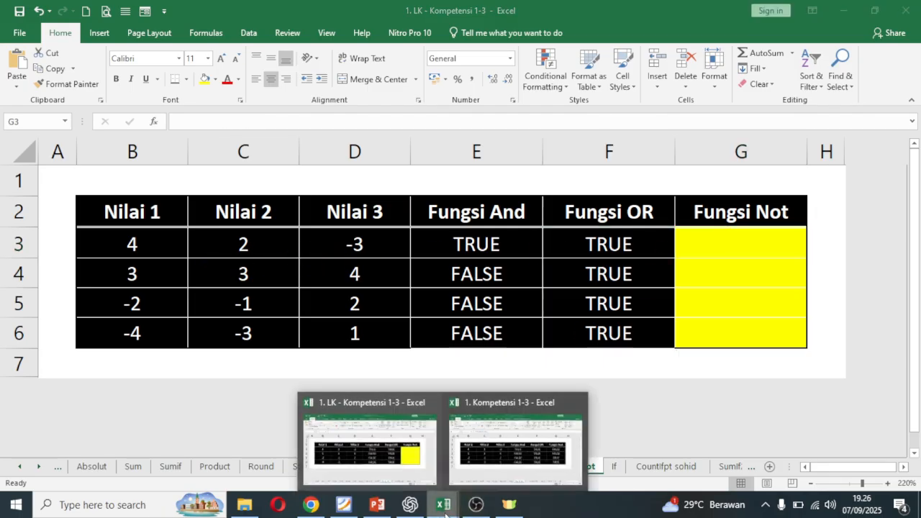
click(518, 443)
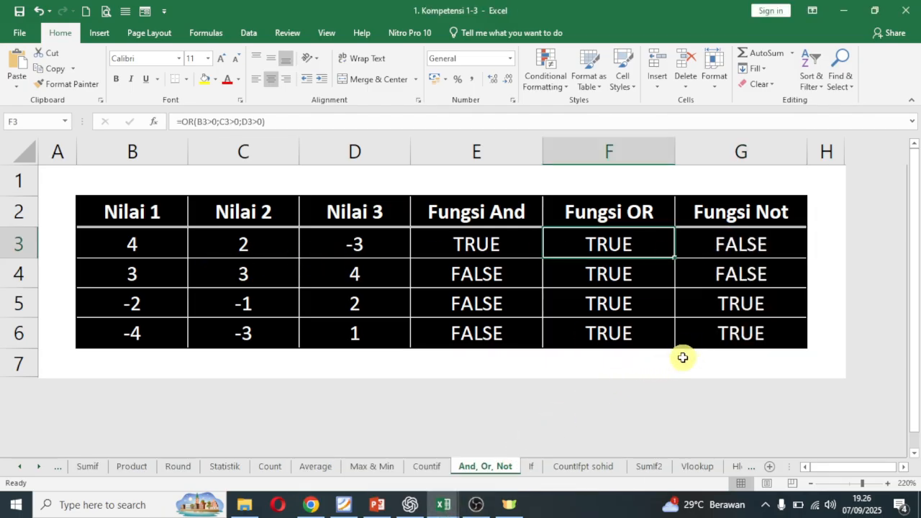
click(734, 247)
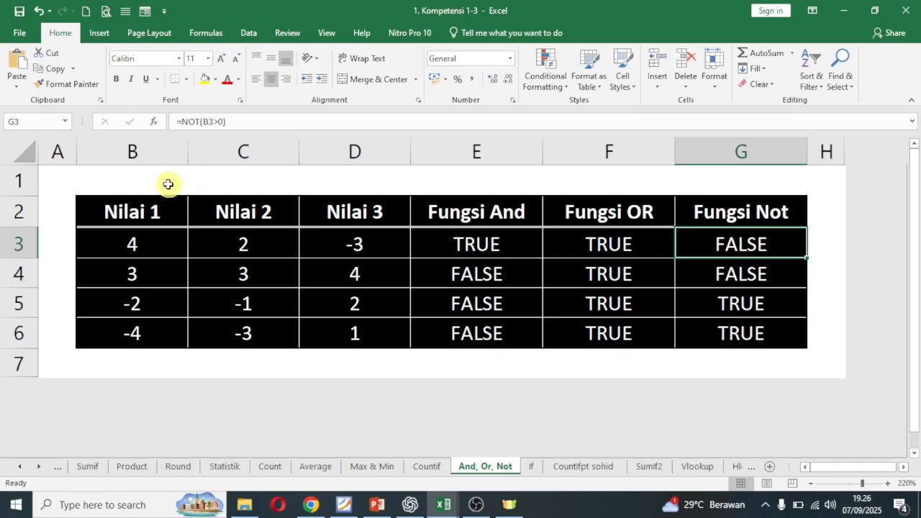
click(763, 284)
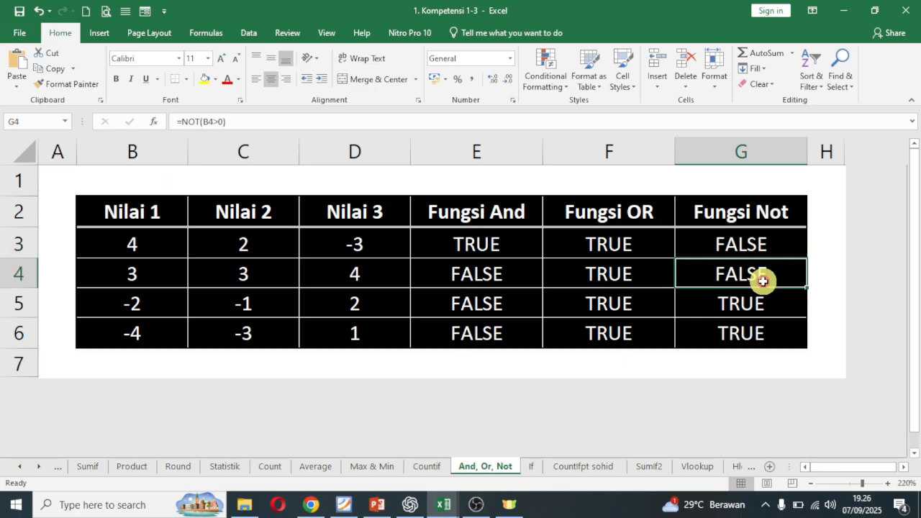
click(757, 301)
click(757, 336)
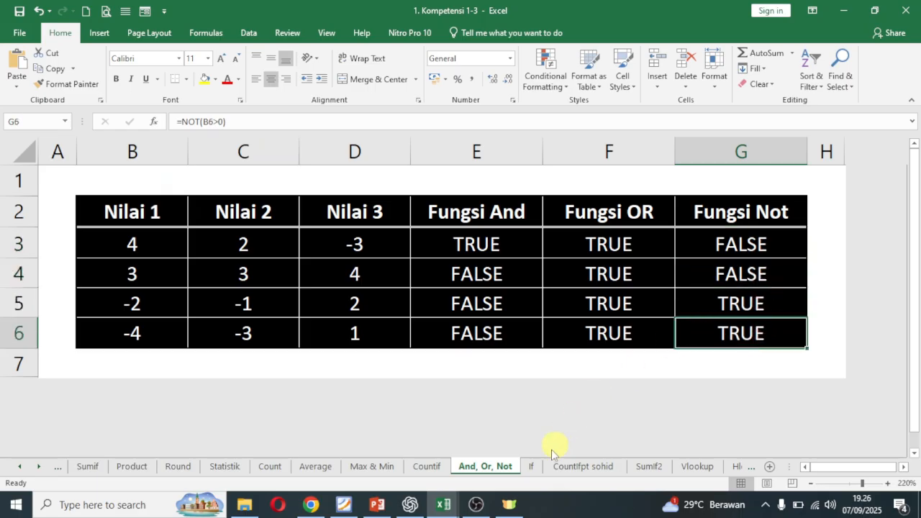
Step: Return to the workbook 1. LK - Kompetensi 1-3 and enter the formula =NOT(B3>0) in the Fungsi Not cell G3
click(449, 506)
click(398, 464)
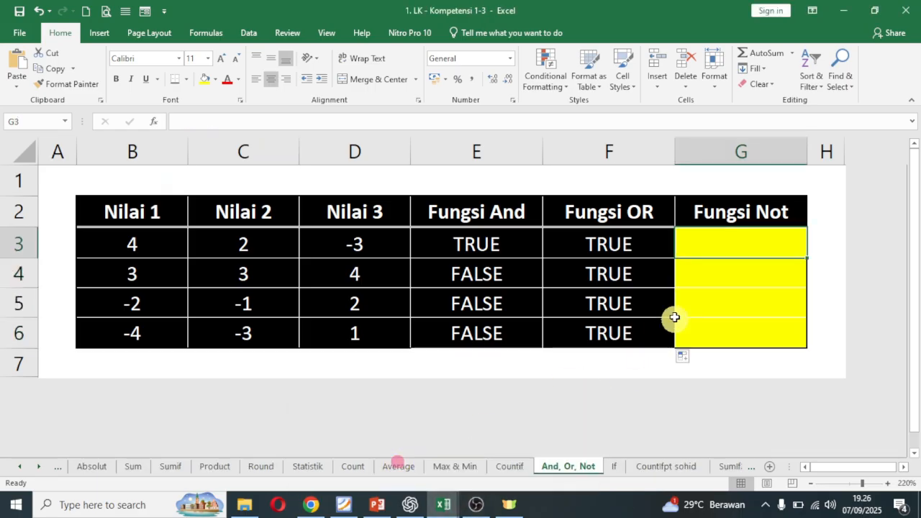
text(=)
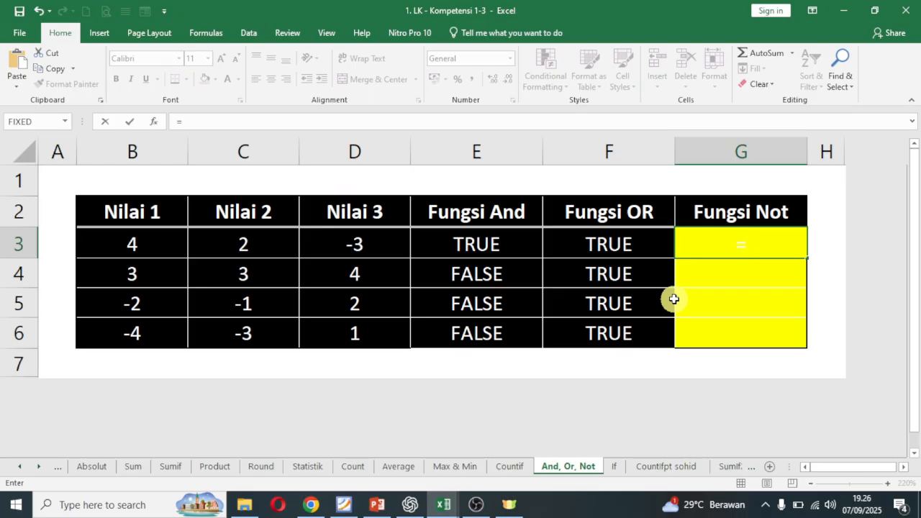
text(n)
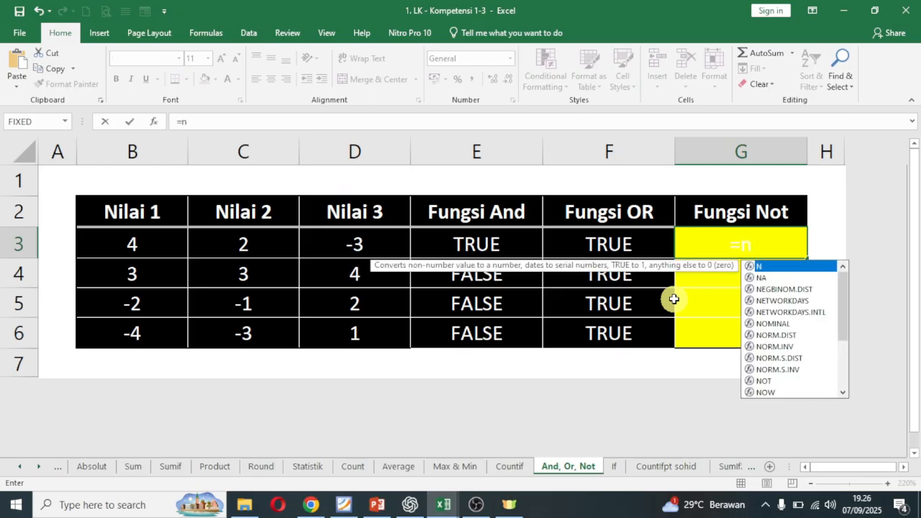
text(ot()
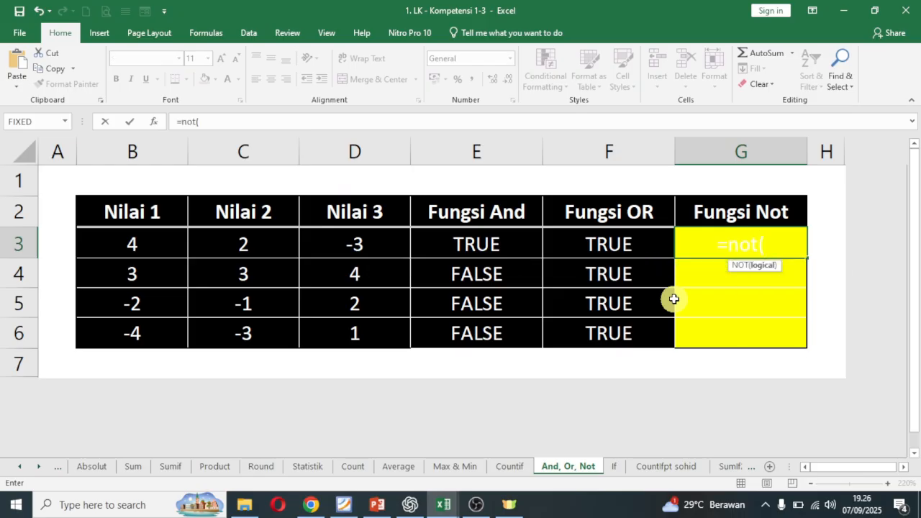
click(168, 245)
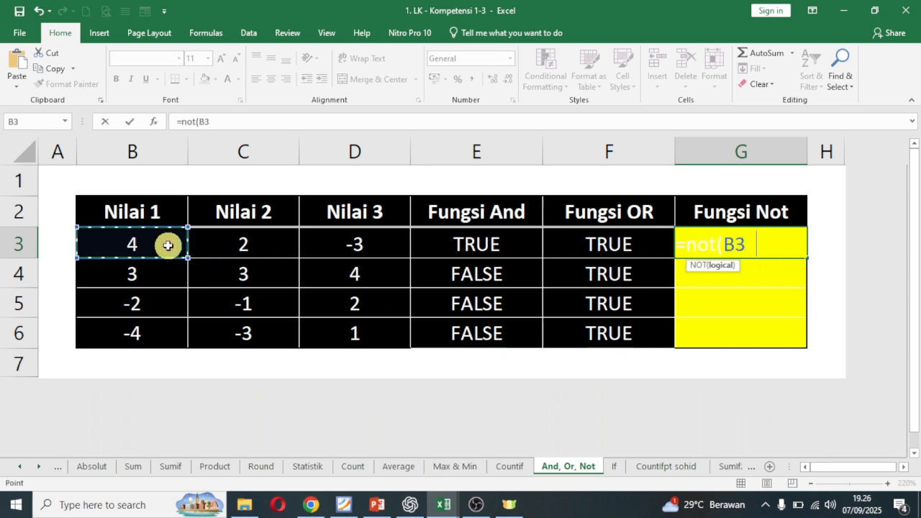
text(>0))
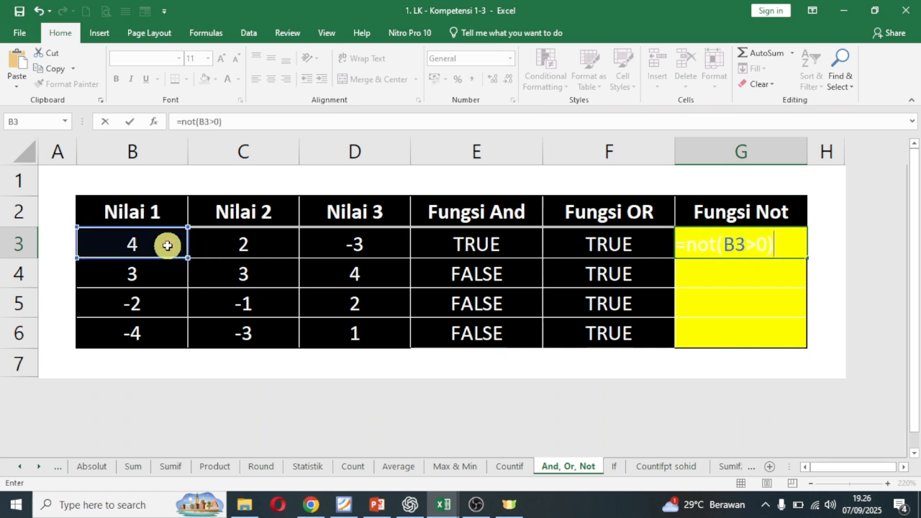
key(Return)
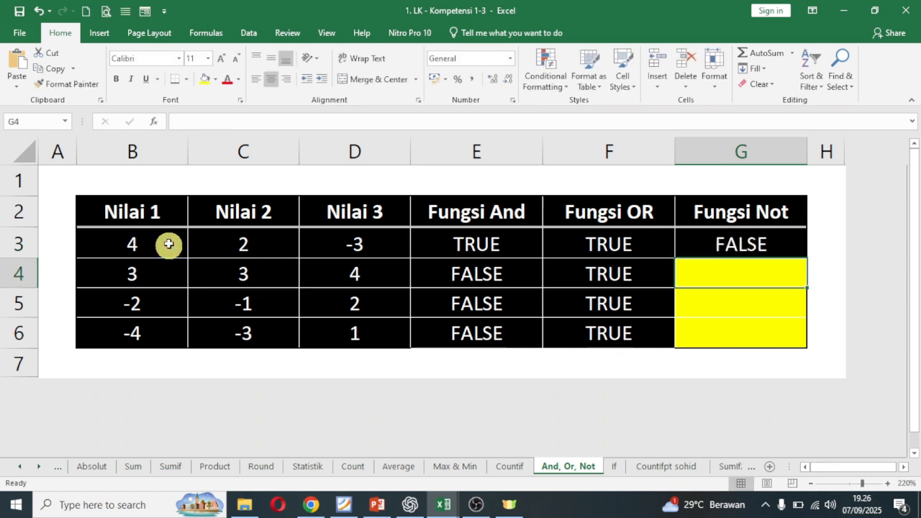
Step: Copy the NOT formula from G3 down to G4:G6 and check the copies against the Nilai 1 values
click(734, 251)
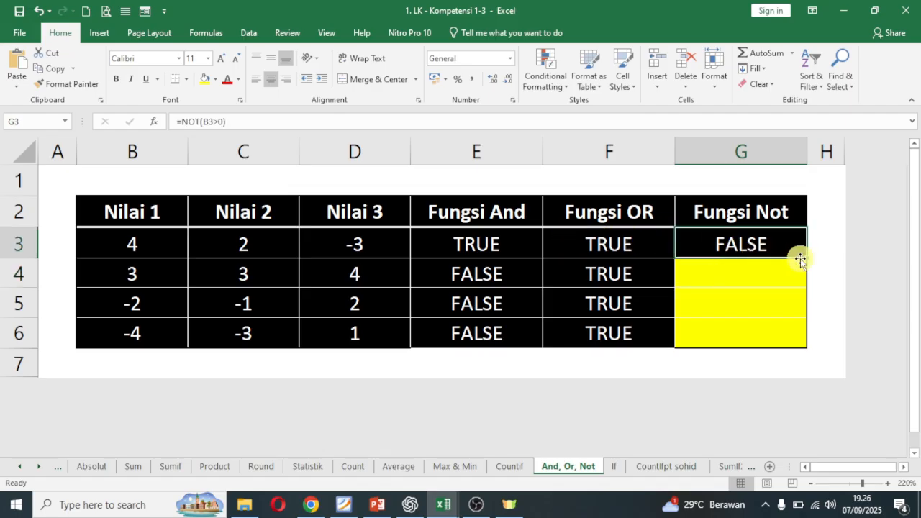
drag(806, 257, 804, 339)
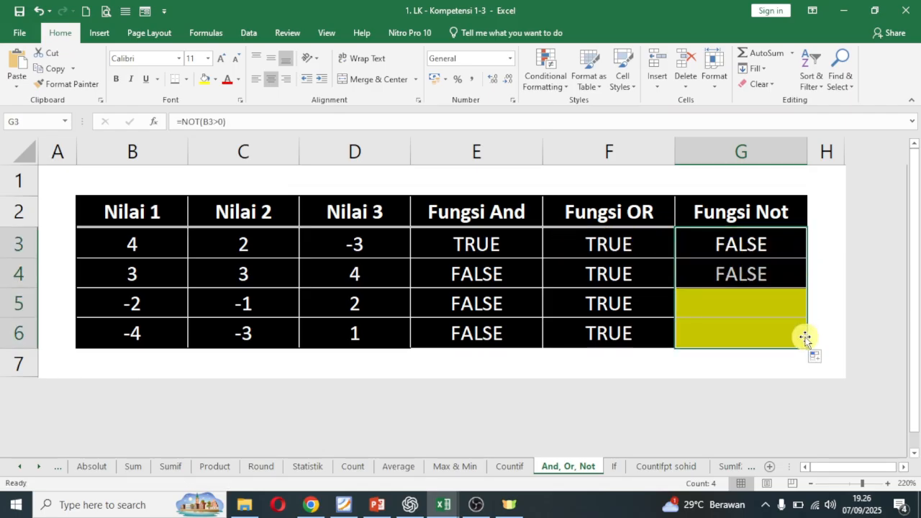
click(780, 246)
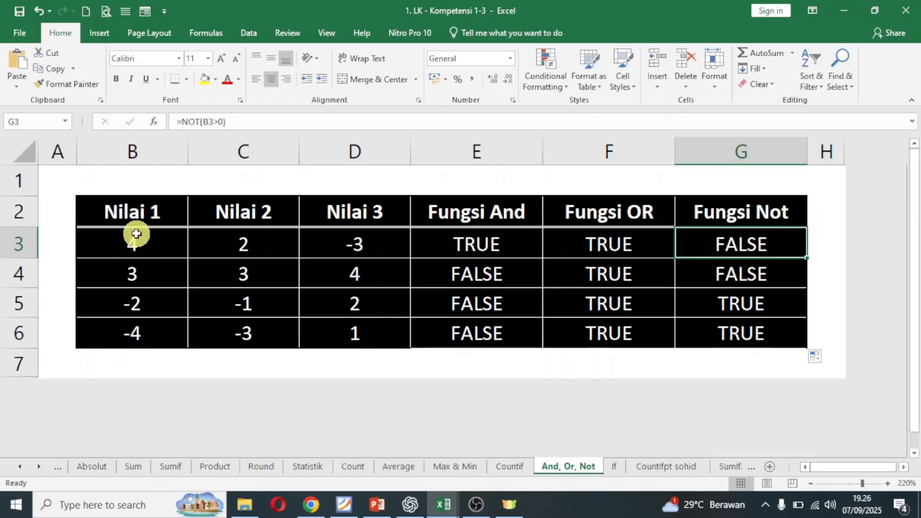
click(727, 278)
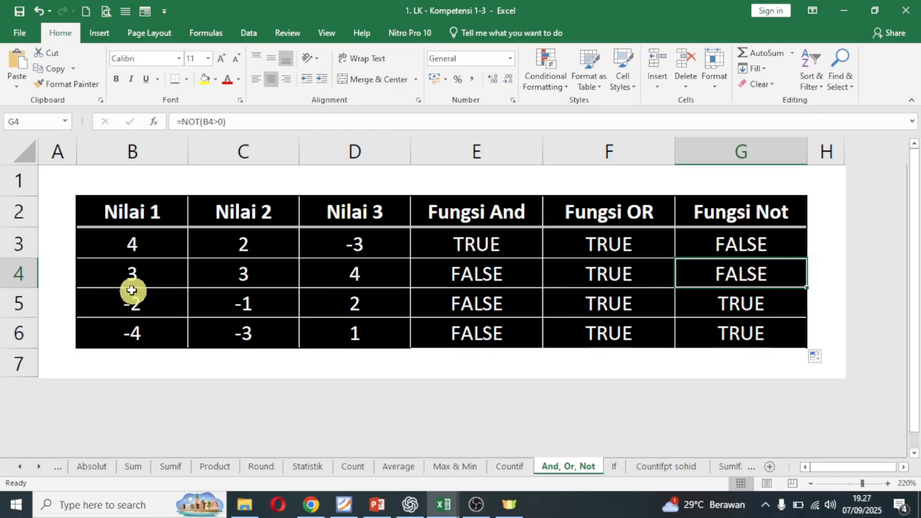
click(713, 313)
click(716, 333)
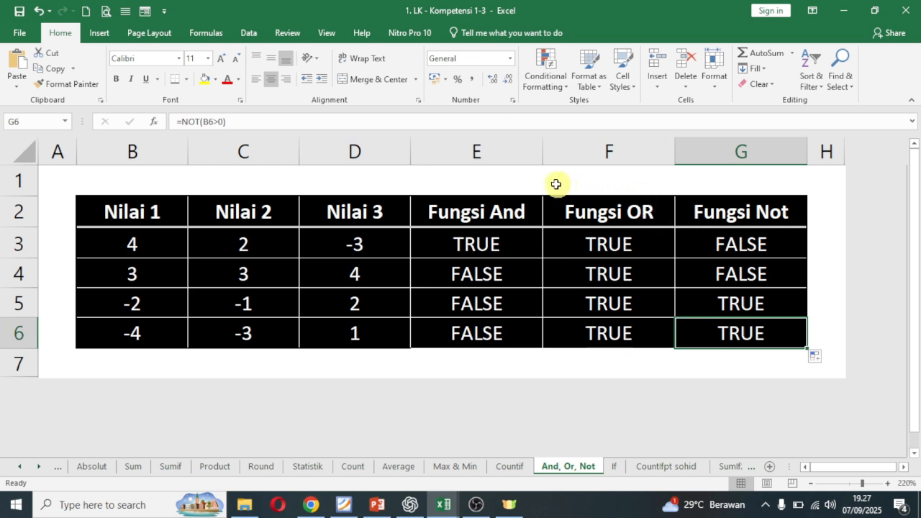
click(588, 241)
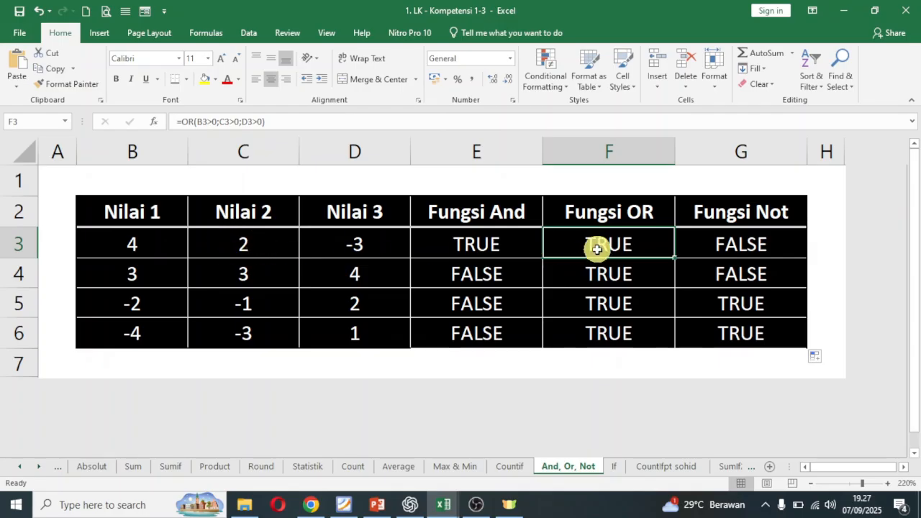
Step: Examine the OR formulas in F4:F6 of the Fungsi OR column against the three Nilai values in each row
click(600, 275)
click(603, 295)
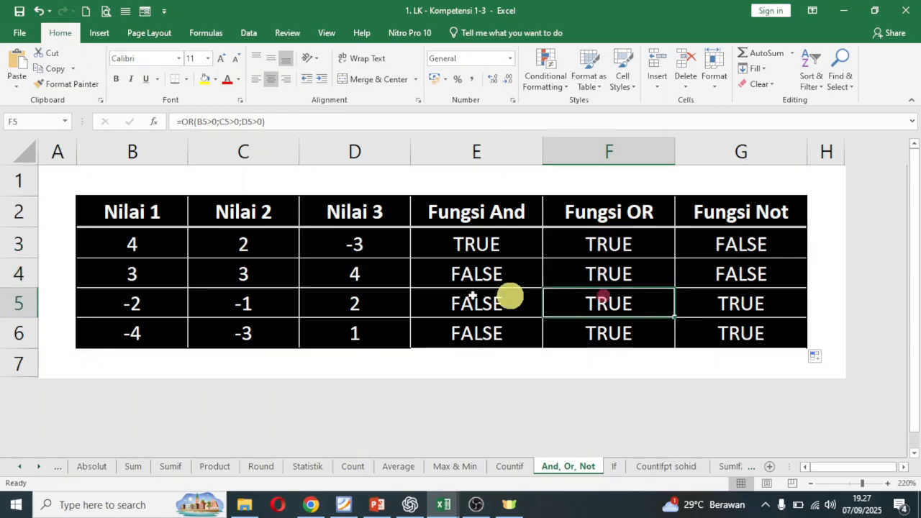
click(13, 299)
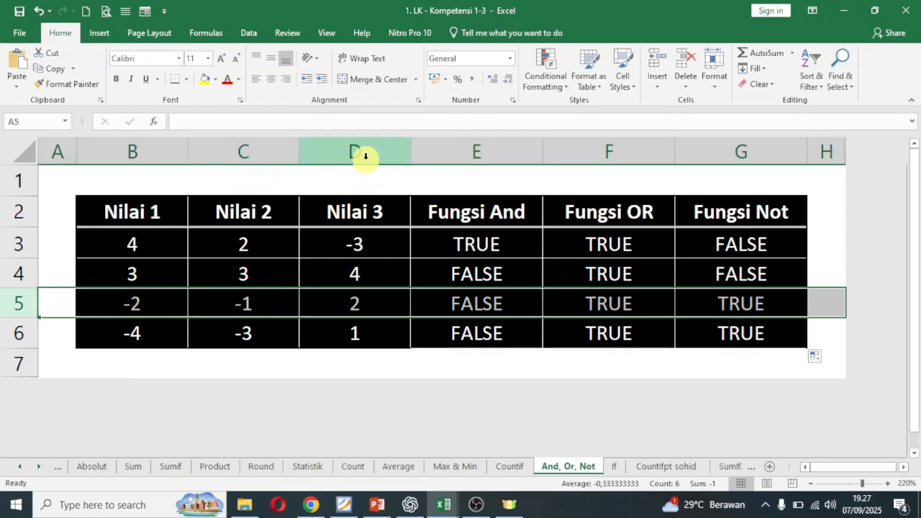
click(577, 304)
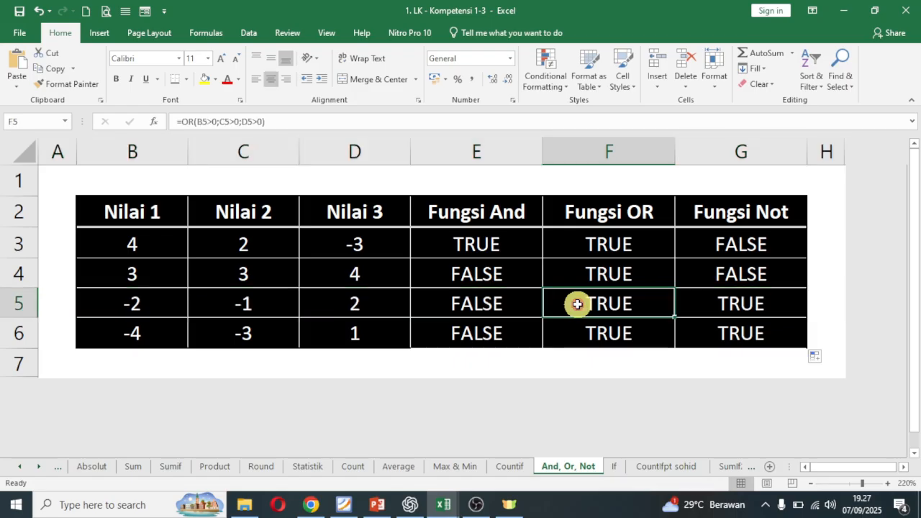
click(589, 336)
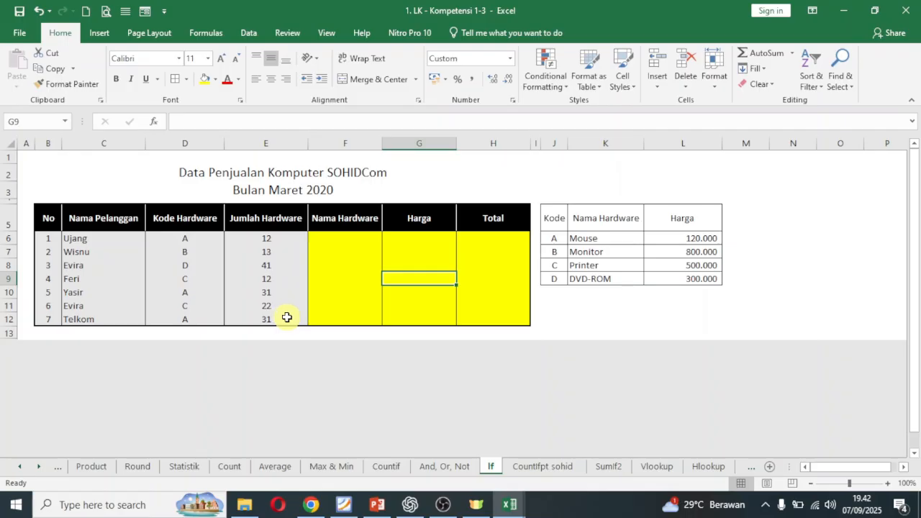
Step: Examine the Nama Hardware, Harga and Total columns to fill on the If sheet and the adjacent Kode reference table
click(360, 239)
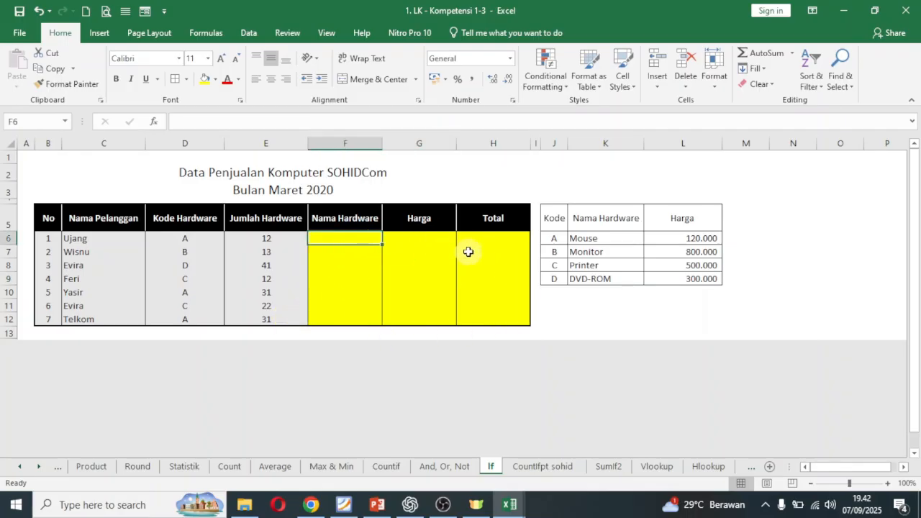
click(353, 143)
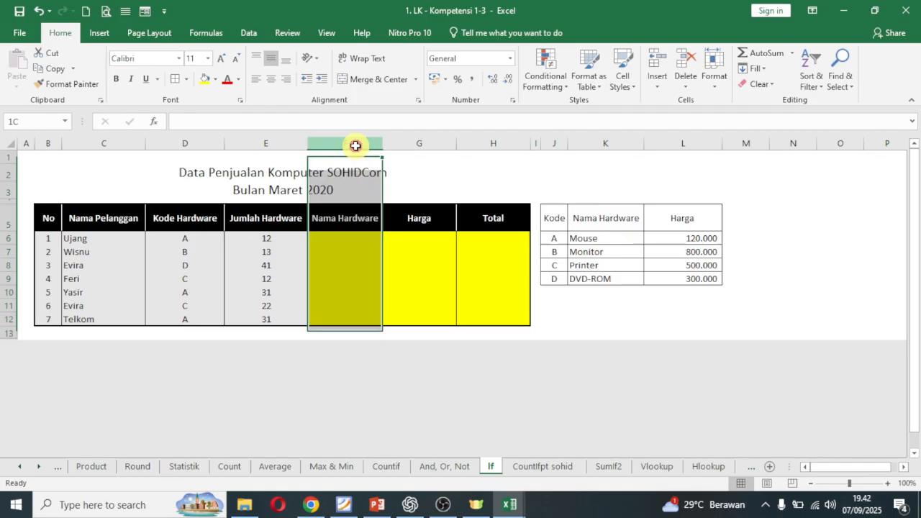
click(429, 146)
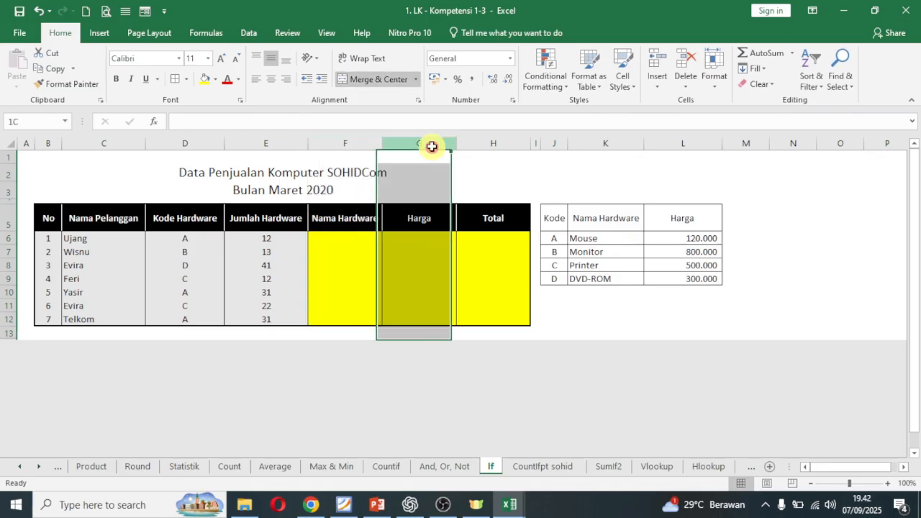
click(496, 142)
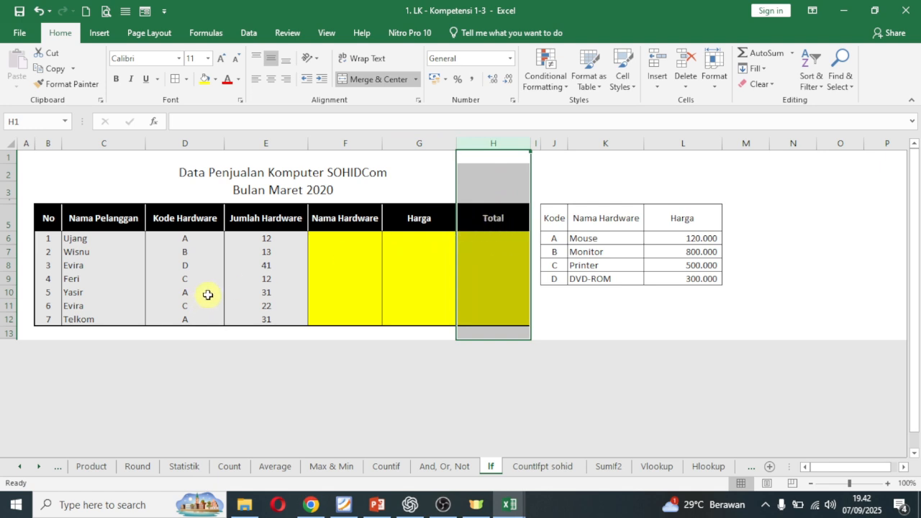
click(696, 189)
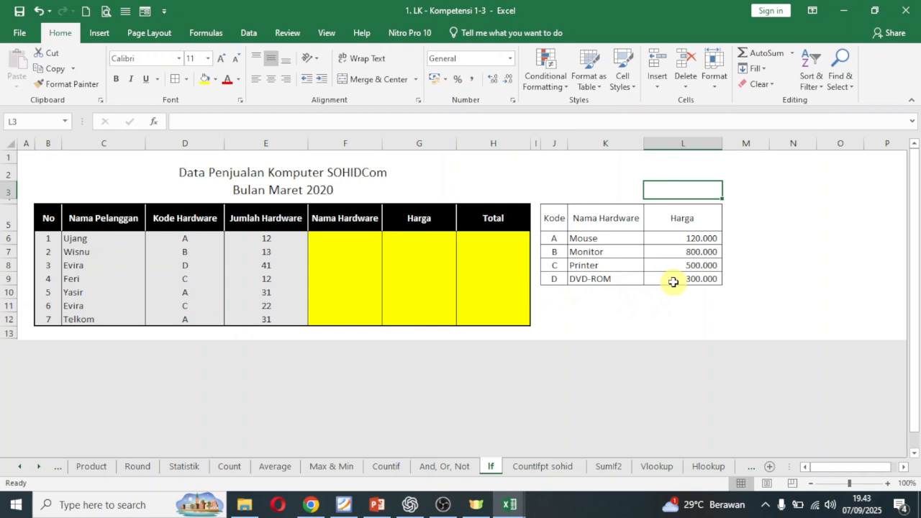
Step: Start an IF formula in the first Nama Hardware cell, F6, that returns "Mouse" when D6="A"
click(367, 241)
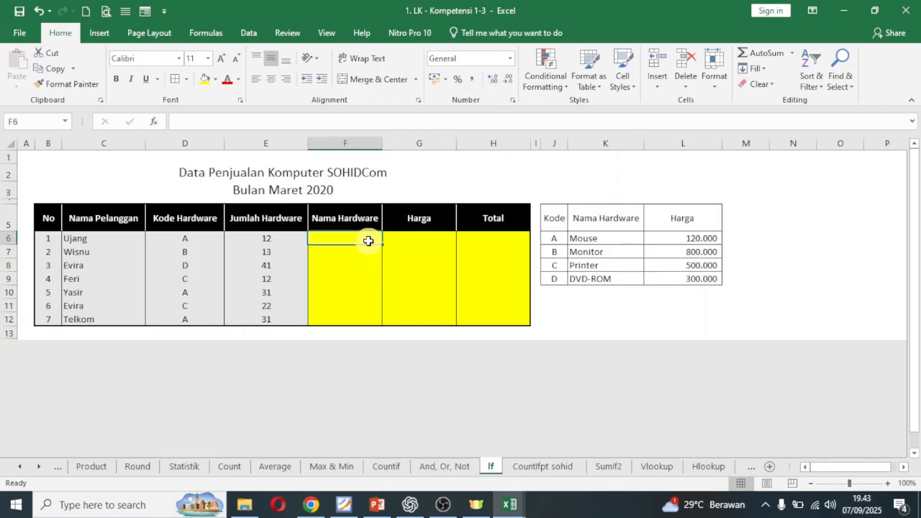
text(=if)
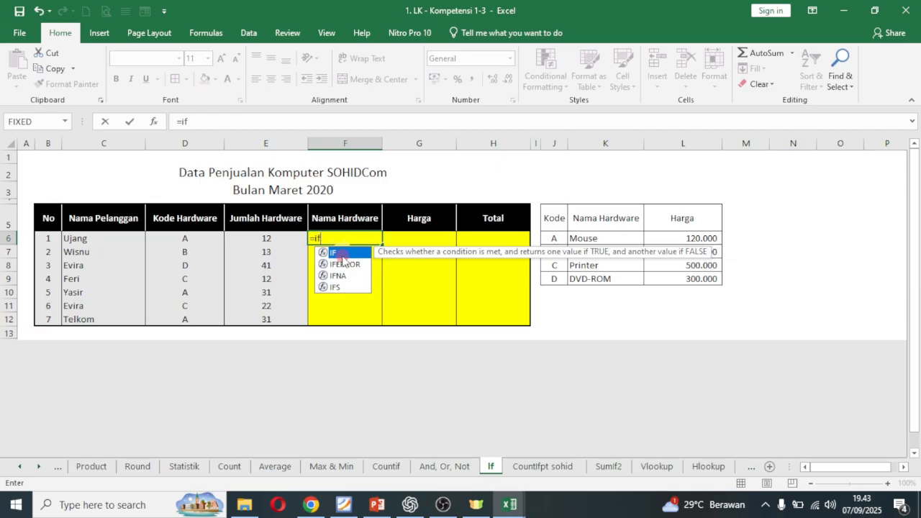
double_click(340, 254)
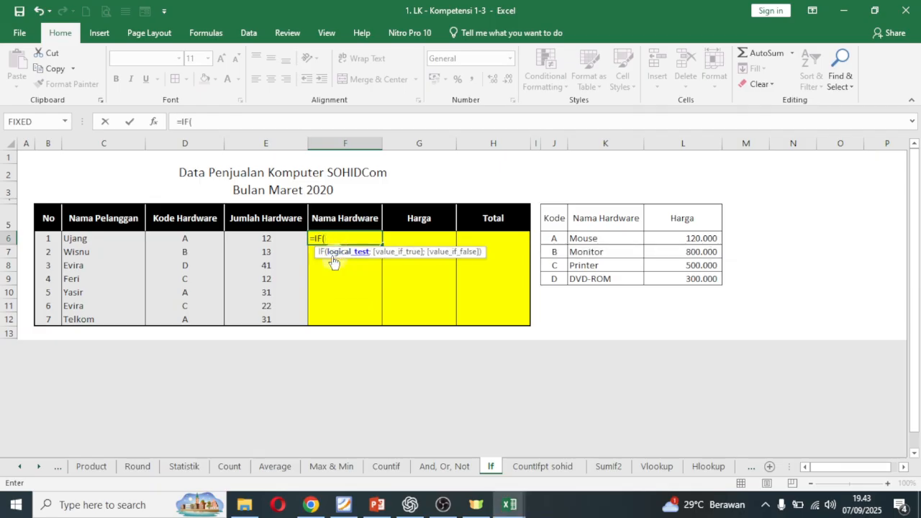
click(186, 241)
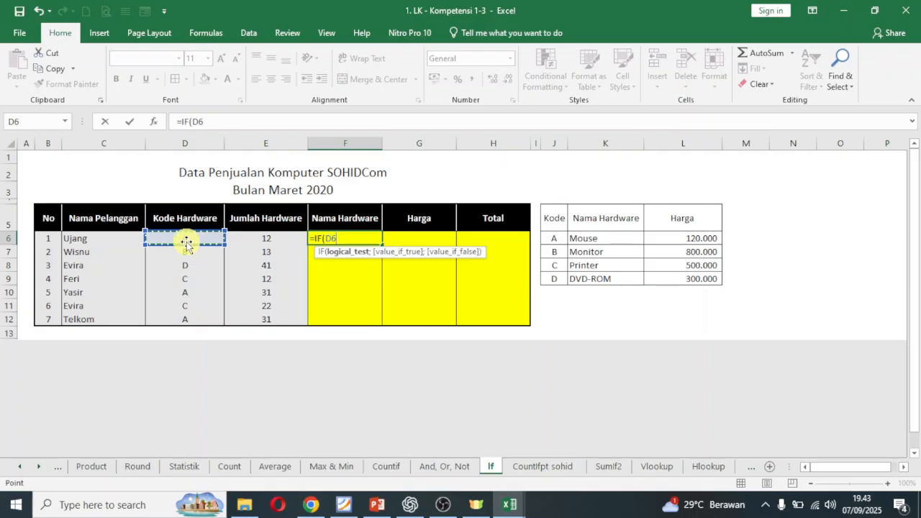
text(="A)
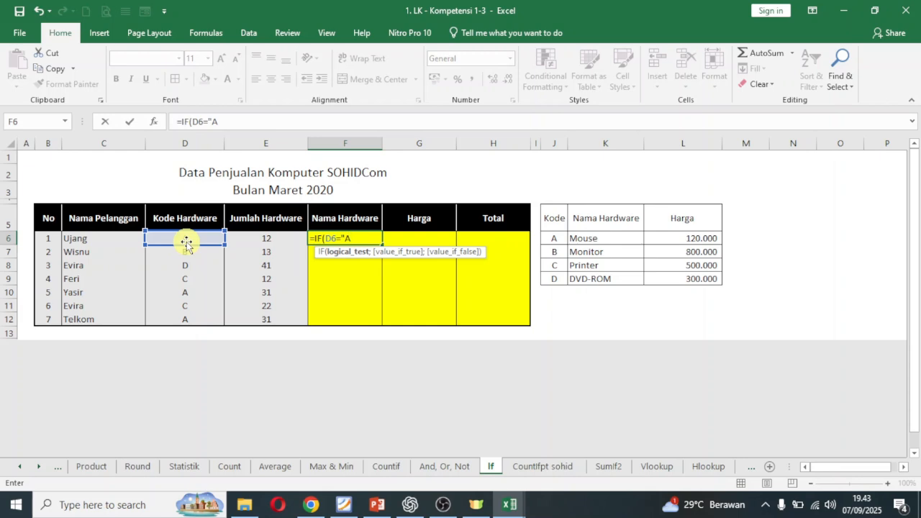
text(";)
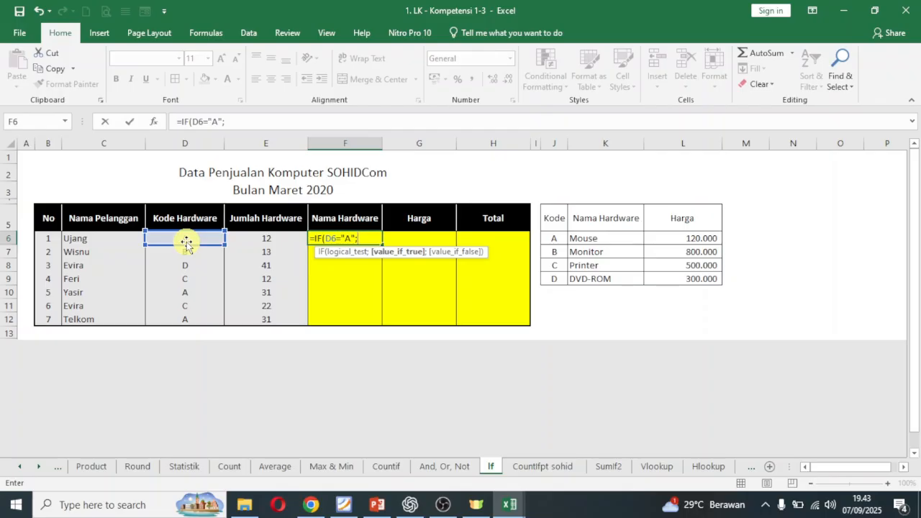
text("Mouse";)
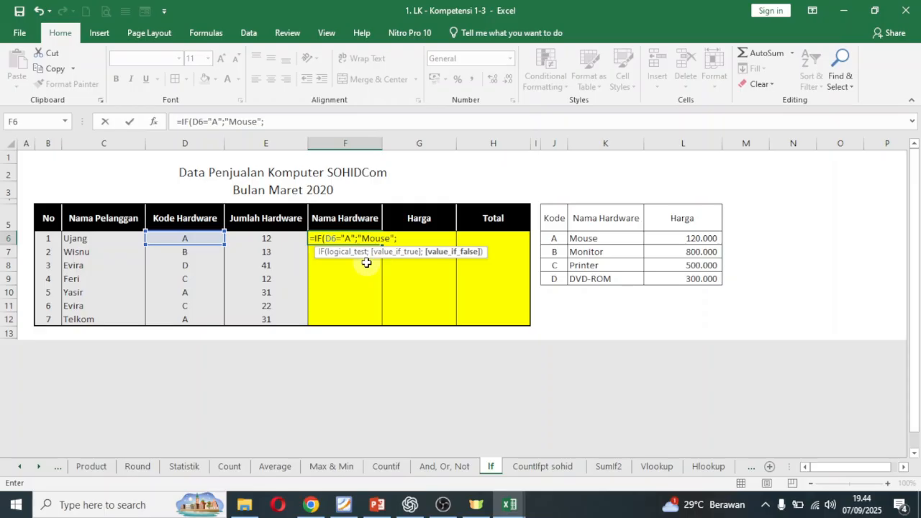
Step: Nest a second IF in the F6 formula as the value if false, returning "Monitor" when D6="B"
text(IF)
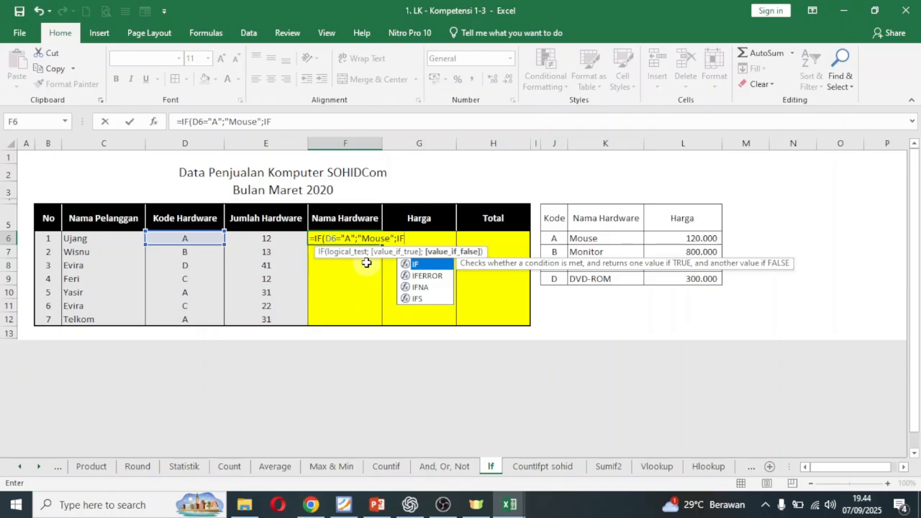
text(()
click(196, 238)
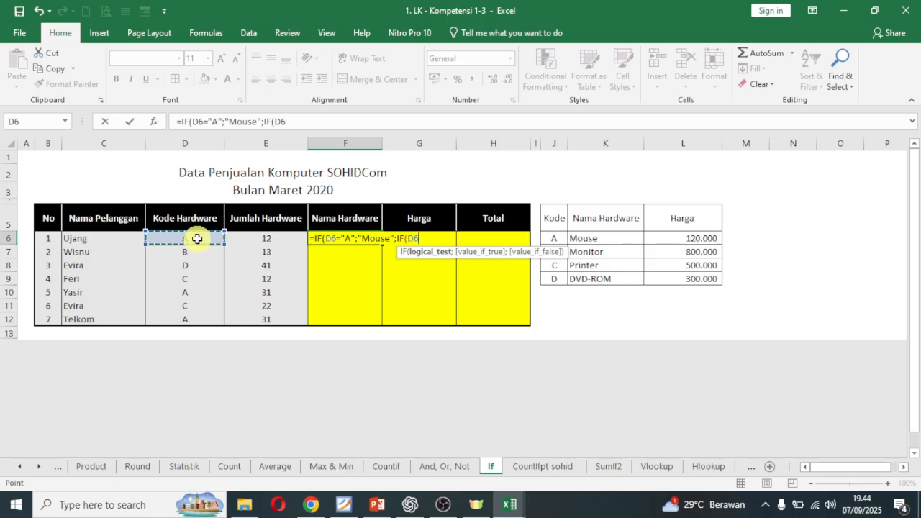
text(="B)
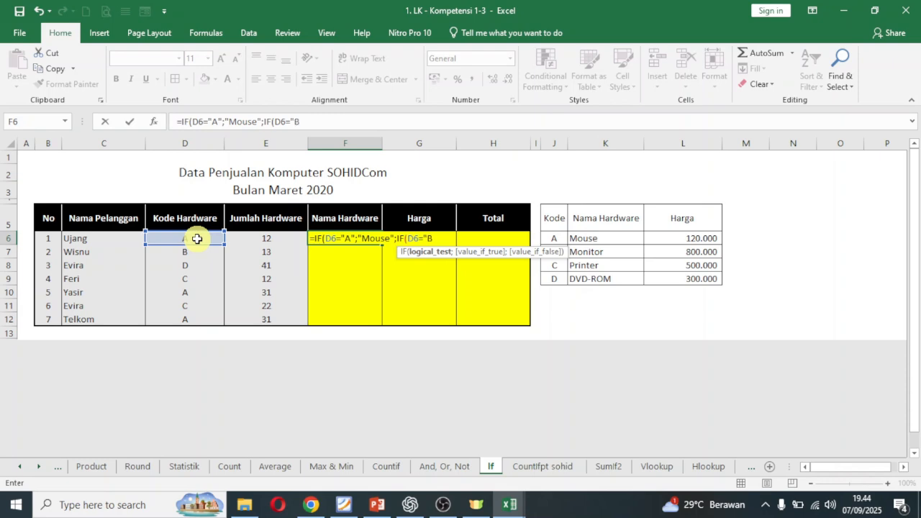
text(";)
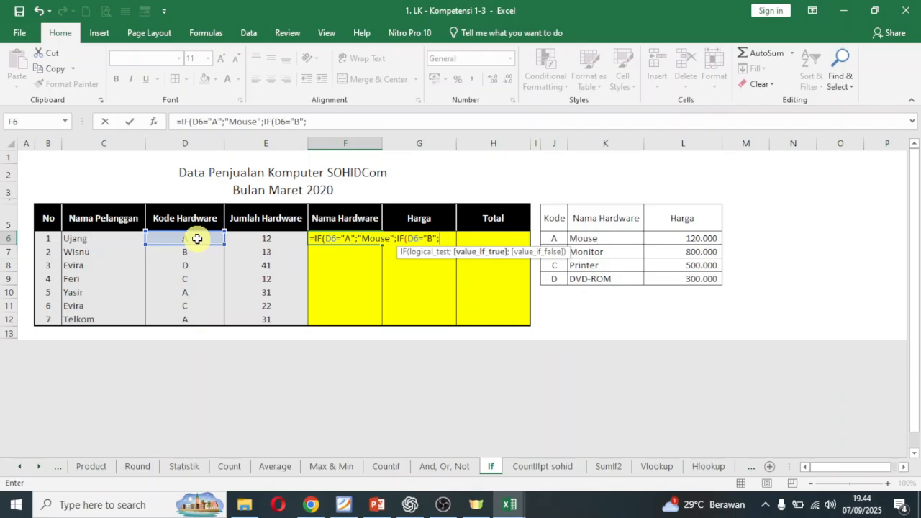
text("Monitor)
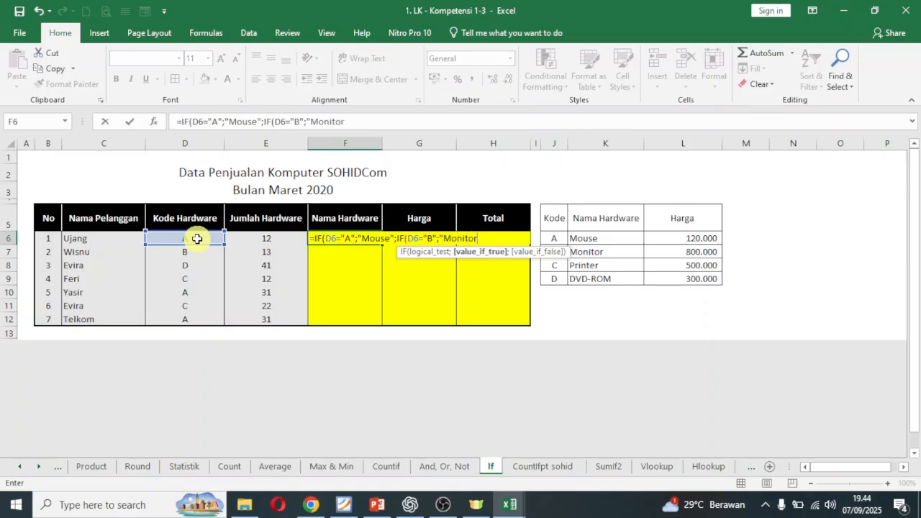
text(";)
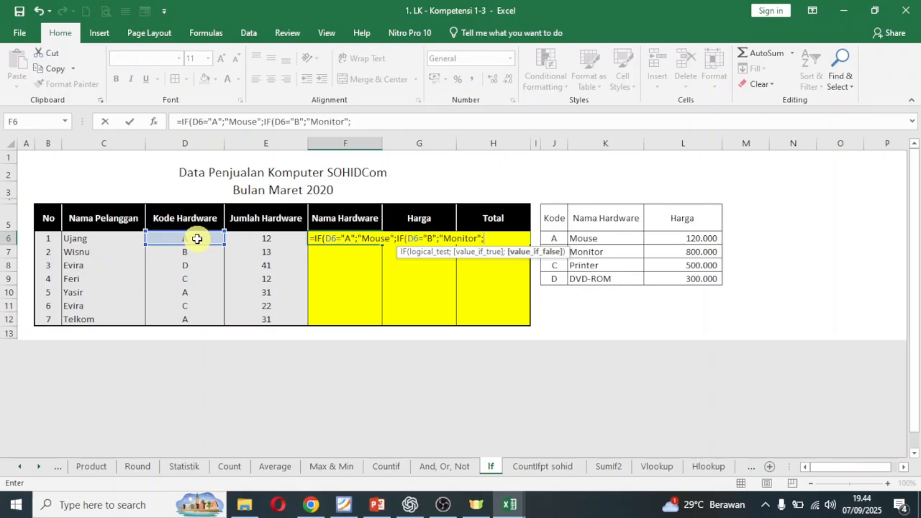
Step: Nest a third IF in the F6 formula that returns "Printer" when D6="C"
text(if)
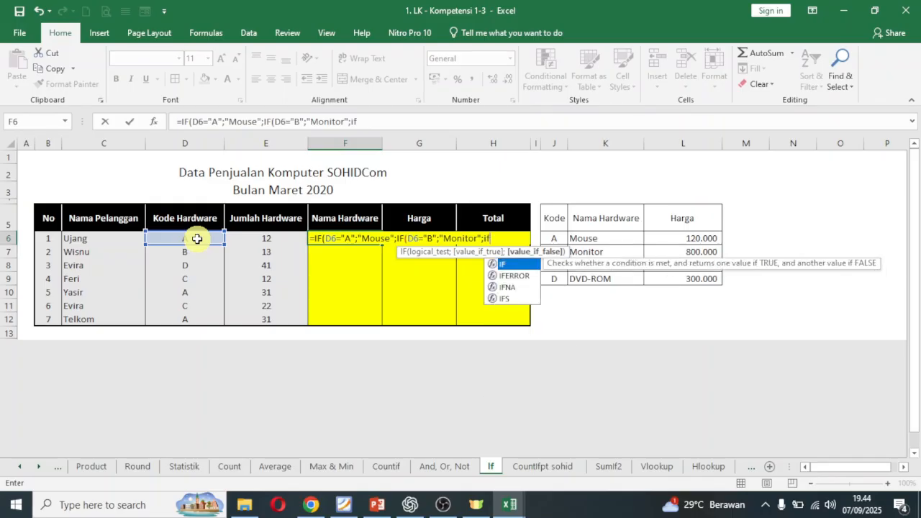
key(BackSpace)
key(BackSpace)
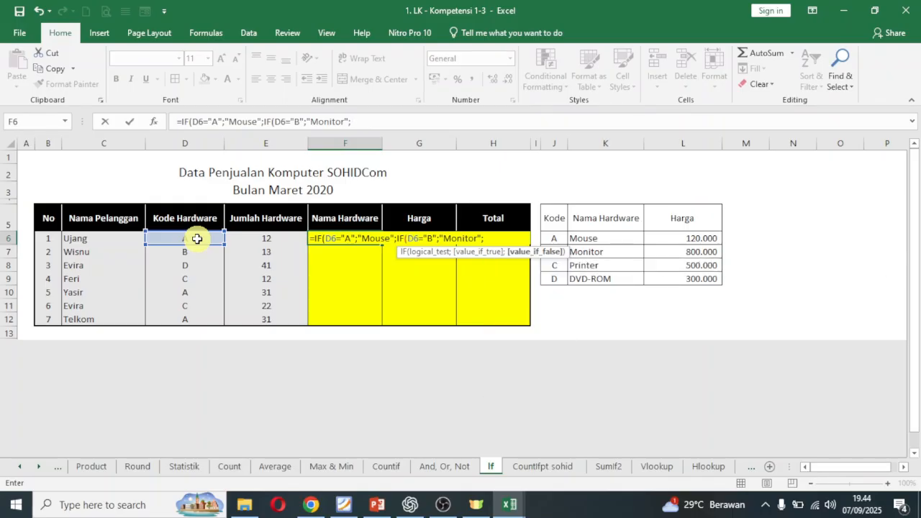
text(IF)
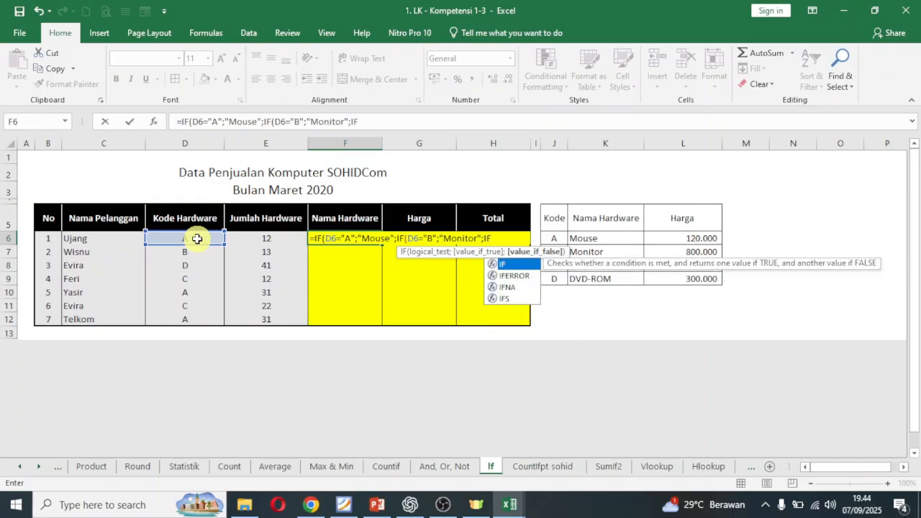
text(()
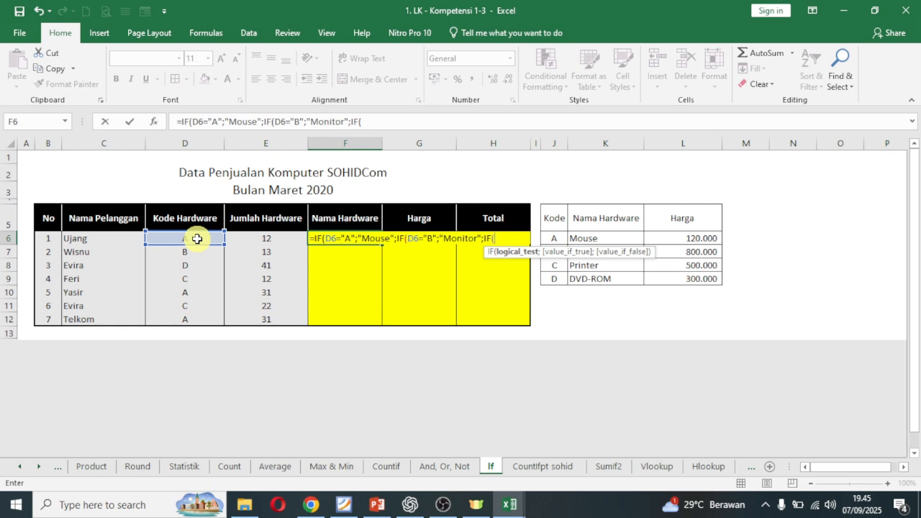
click(170, 242)
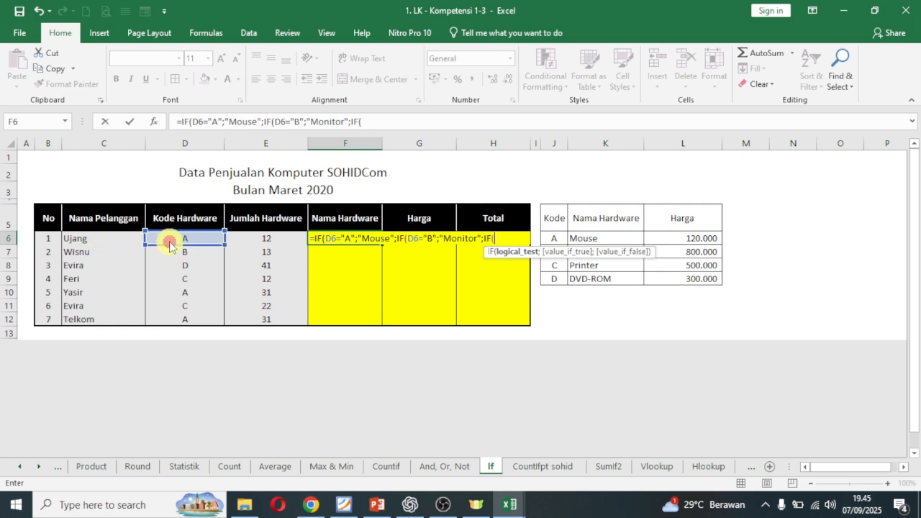
click(175, 239)
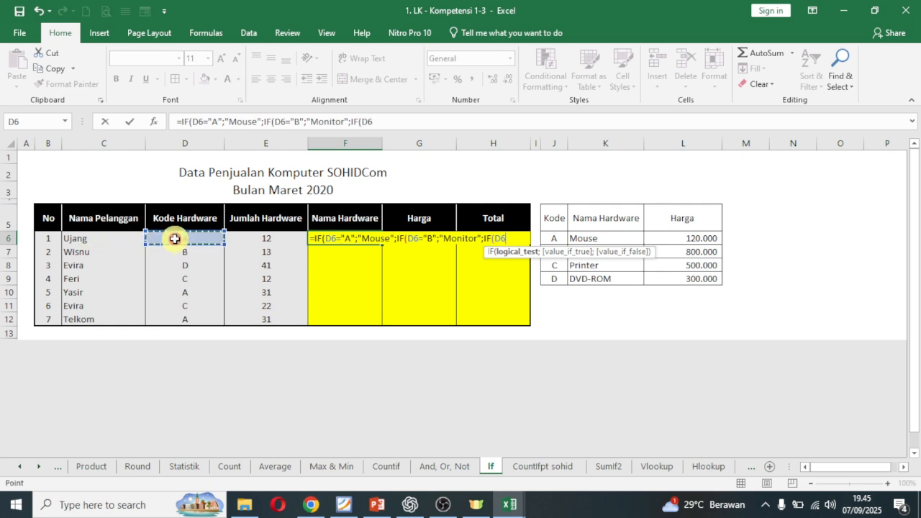
text(=)
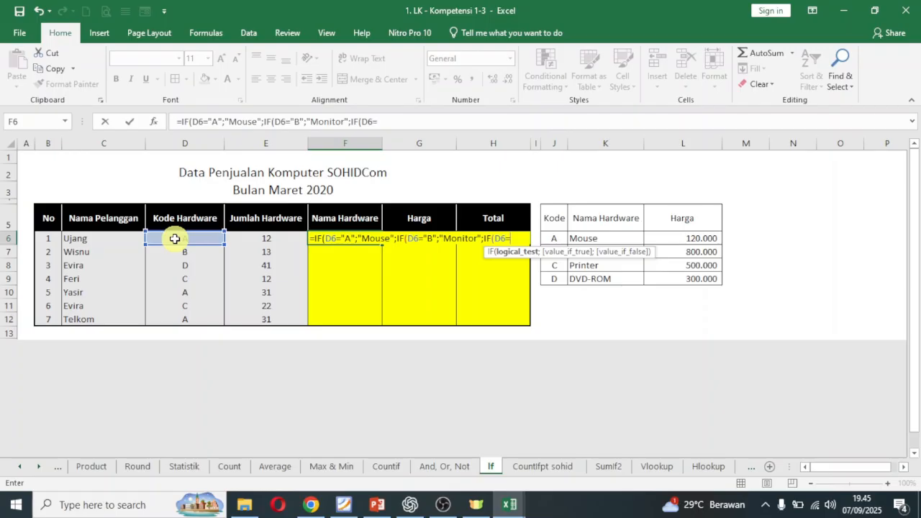
text("C")
text(;")
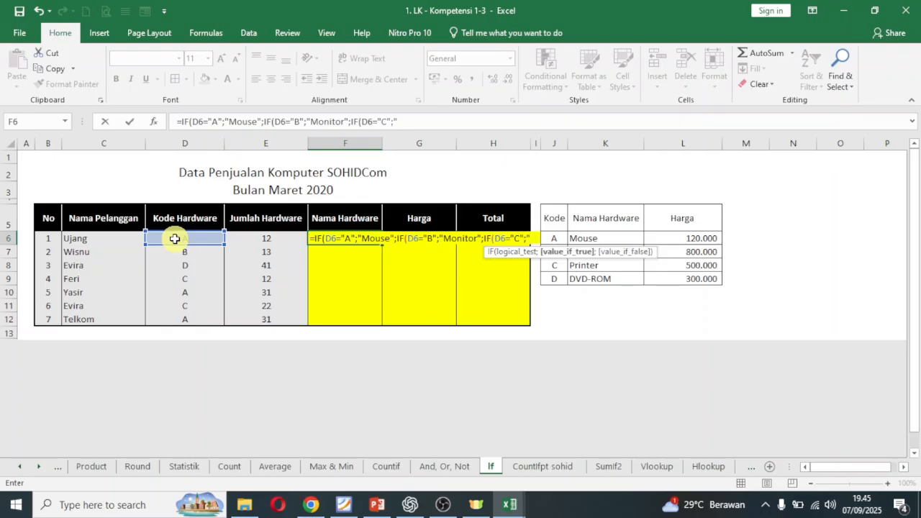
text(Printer)
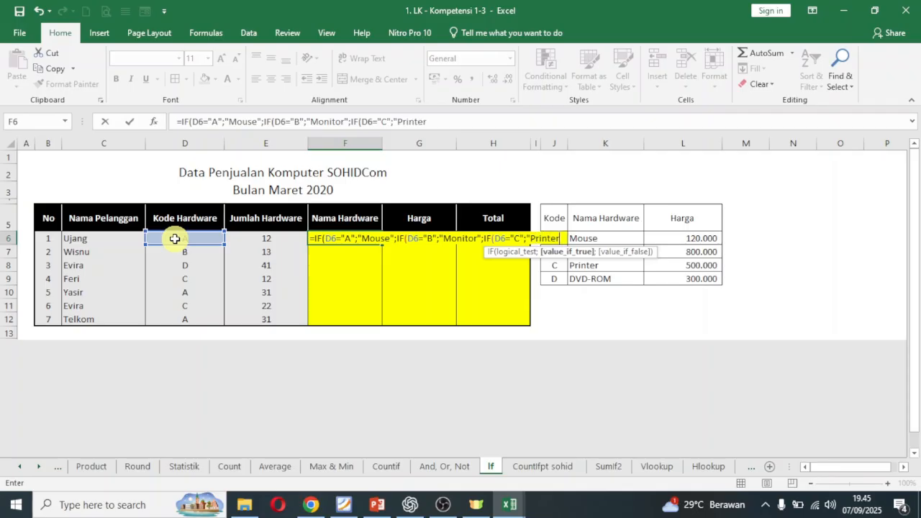
text(";)
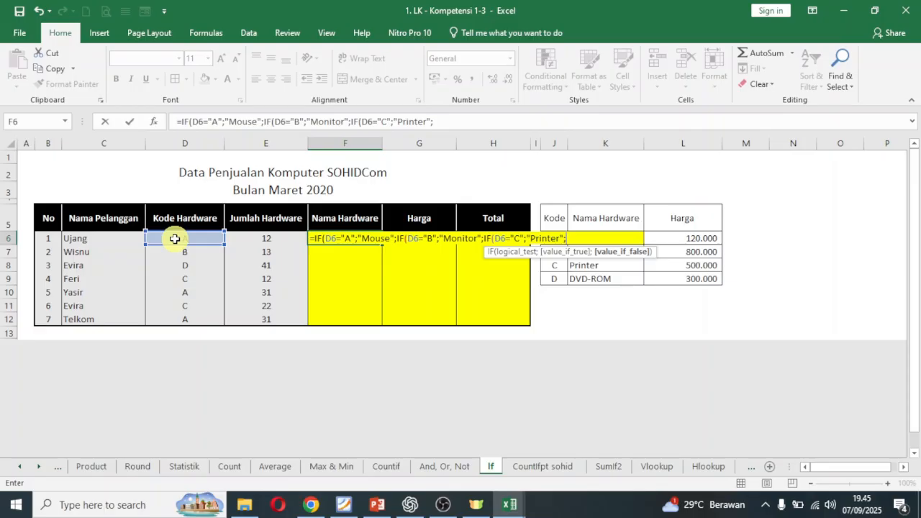
Step: Finish the nested F6 formula with "DVDROOM" as the last value if false, close all three IFs and enter it
text("dvdroom)
key(BackSpace)
key(BackSpace)
key(BackSpace)
key(BackSpace)
key(BackSpace)
key(BackSpace)
key(BackSpace)
text(DVDROOM)
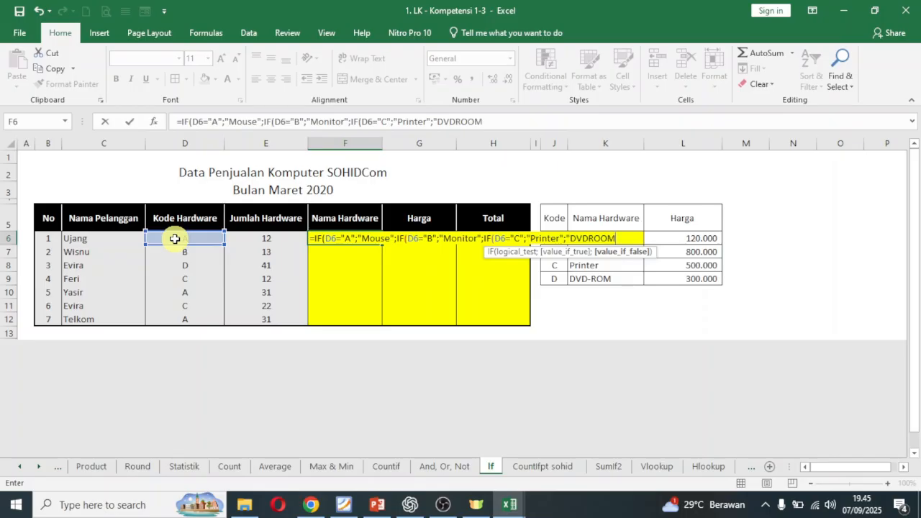
text("))))
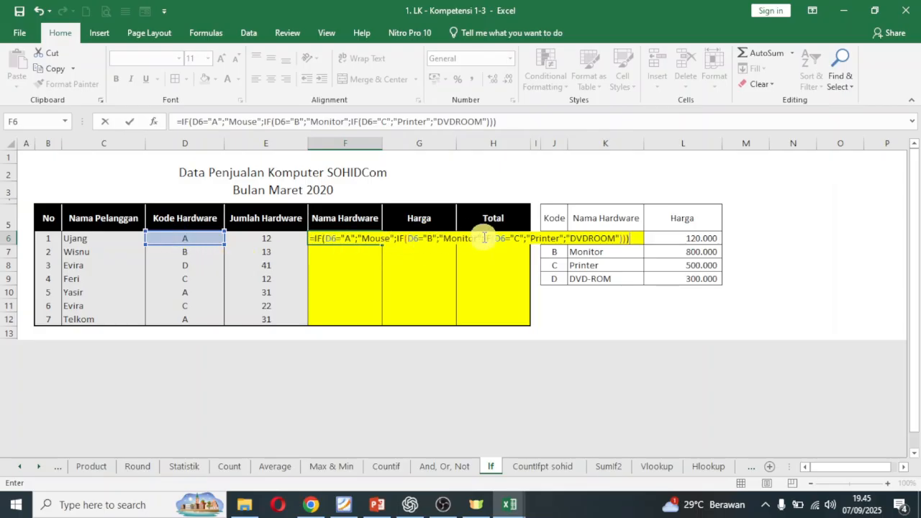
key(Return)
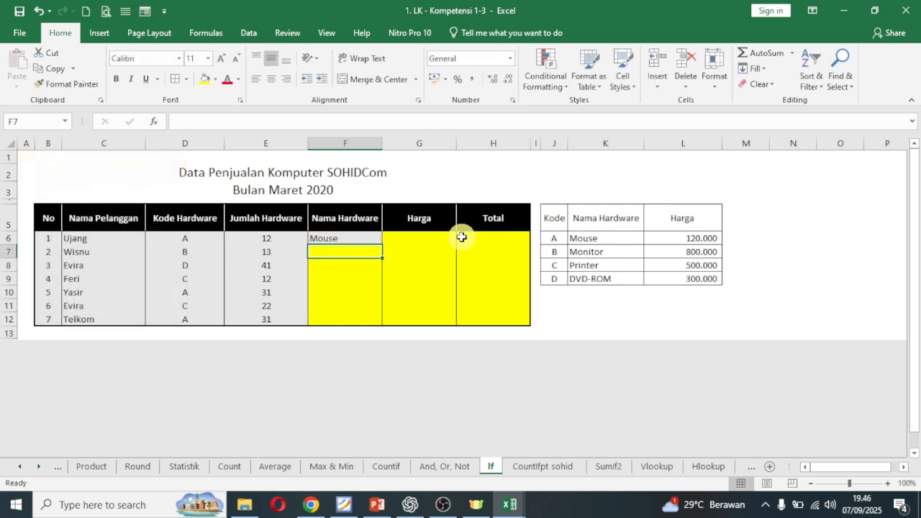
Step: Fill the nested IF formula from F6 down through F12 in the Nama Hardware column
click(362, 241)
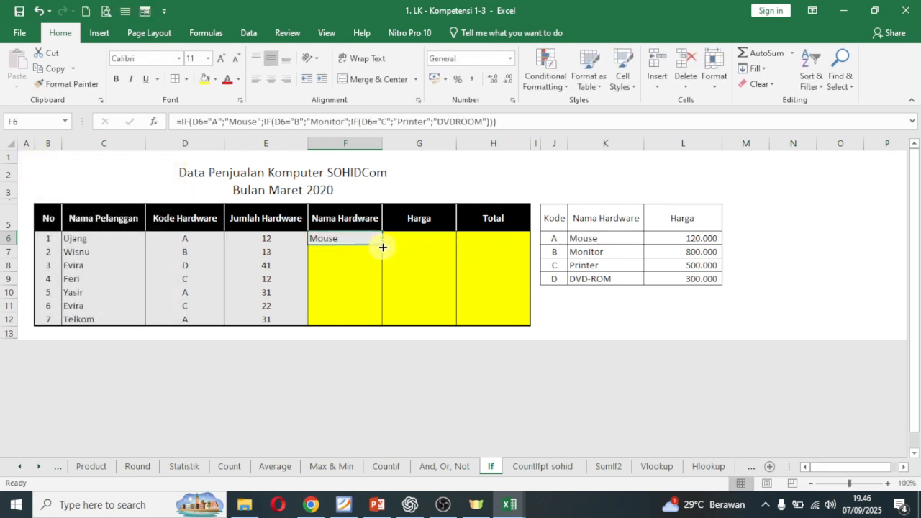
drag(382, 245, 386, 326)
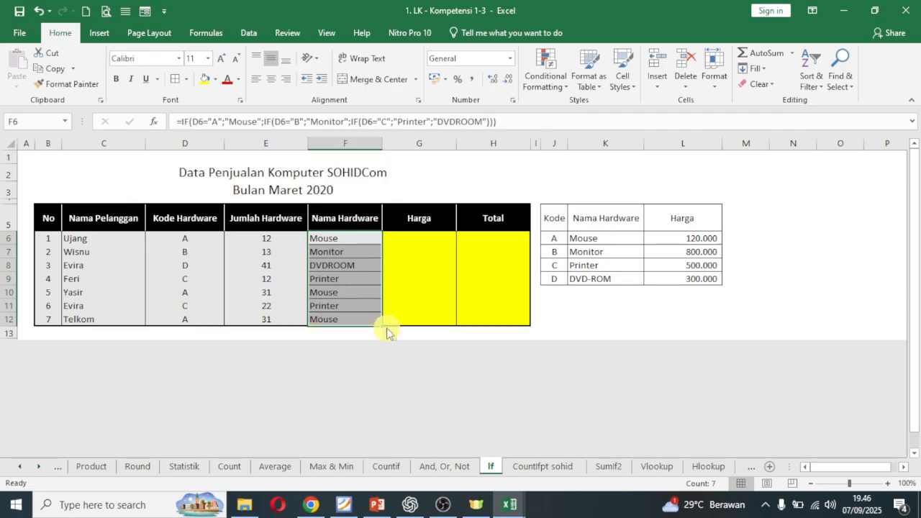
click(407, 297)
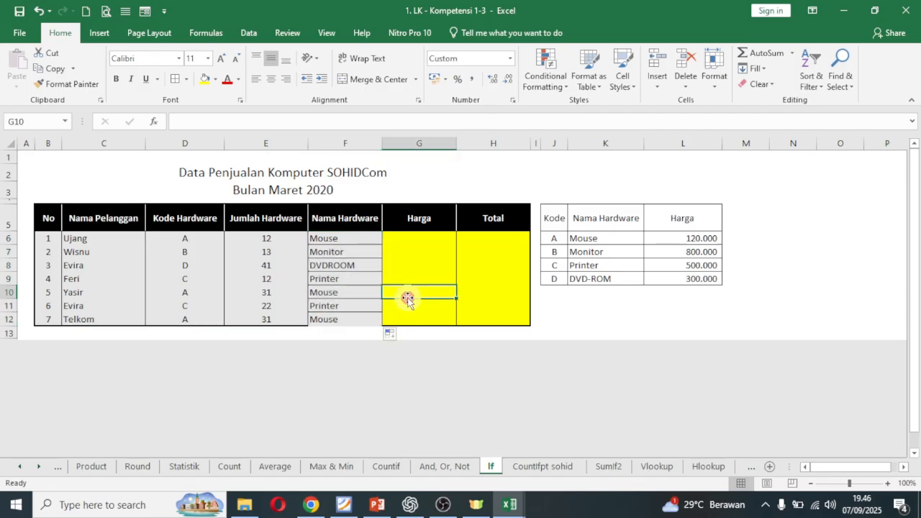
Step: Apply a bottom border to the last Nama Hardware cell, F12, and centre the entries in F6:F12 horizontally
click(371, 318)
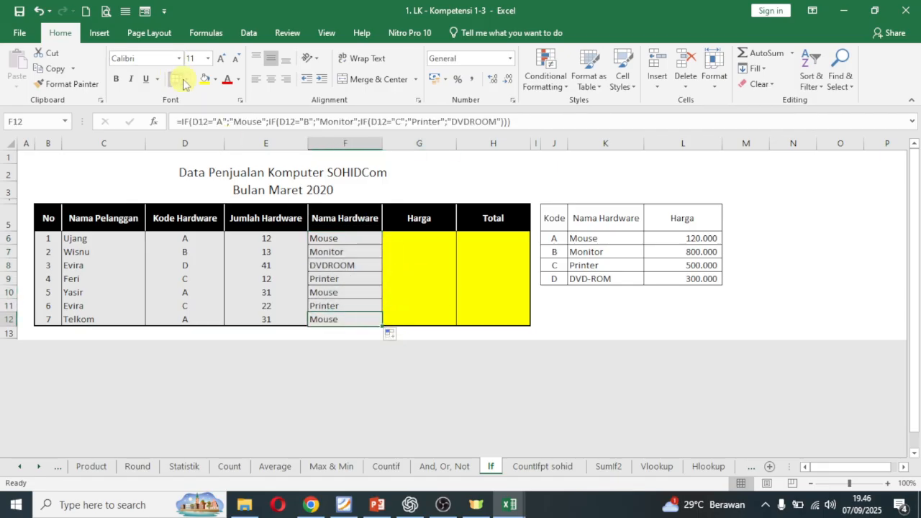
click(186, 79)
click(196, 262)
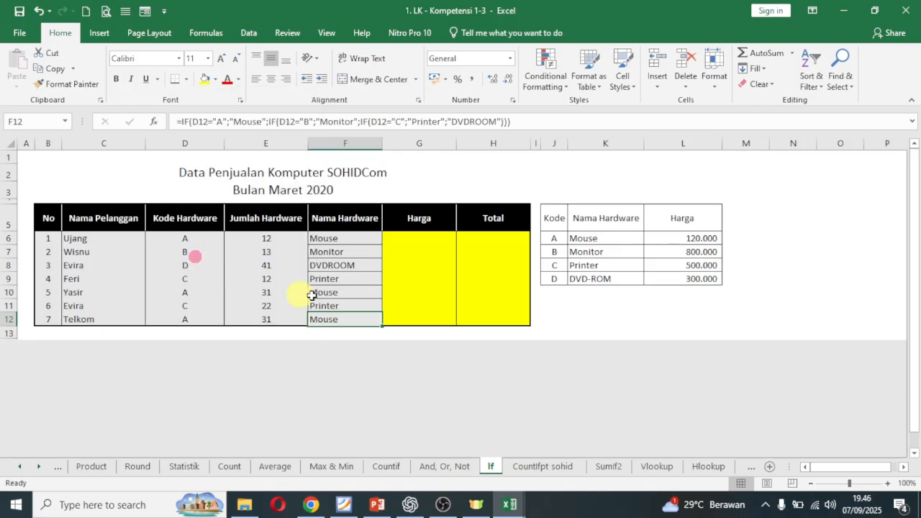
drag(356, 240, 355, 312)
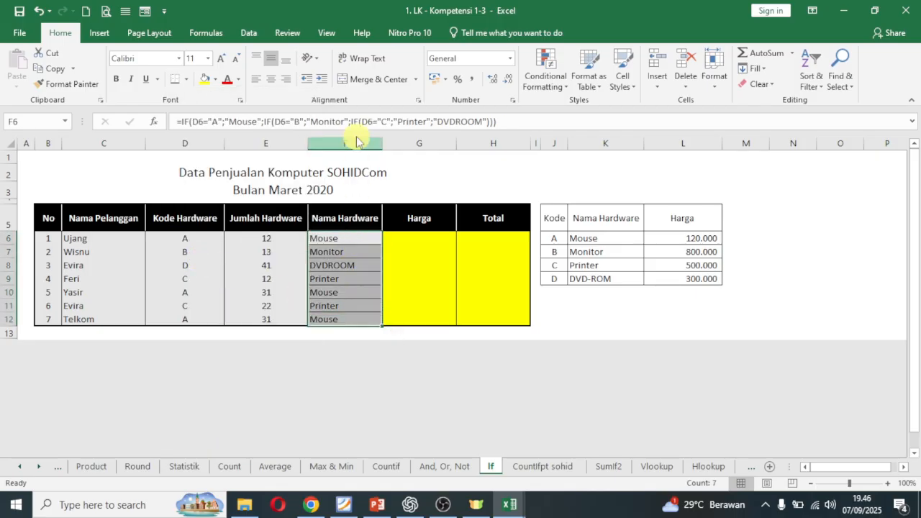
click(272, 81)
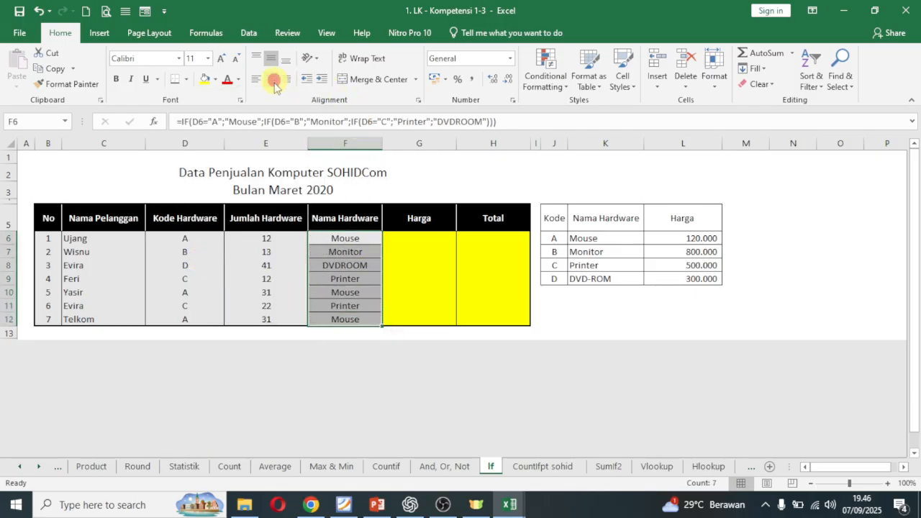
Step: Start an IF formula in the first Harga cell, G6, that returns 120000 when D6="A"
click(411, 241)
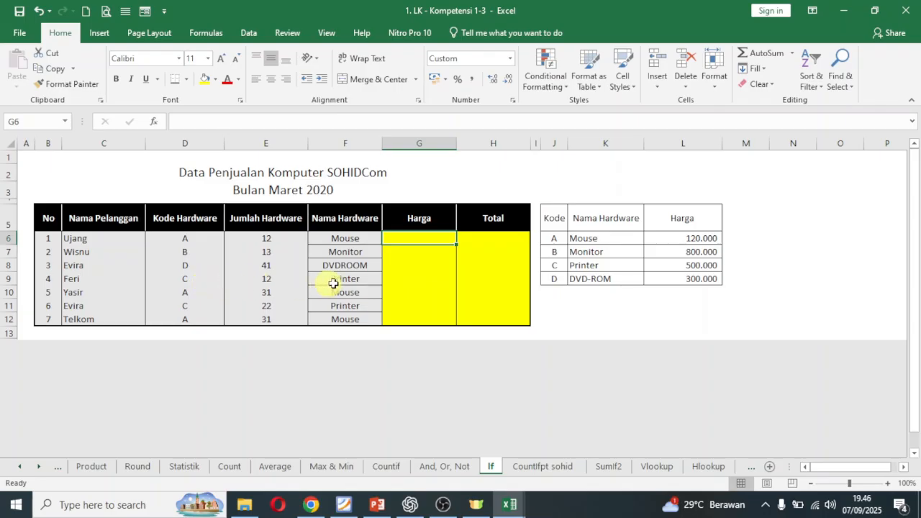
click(438, 265)
click(439, 237)
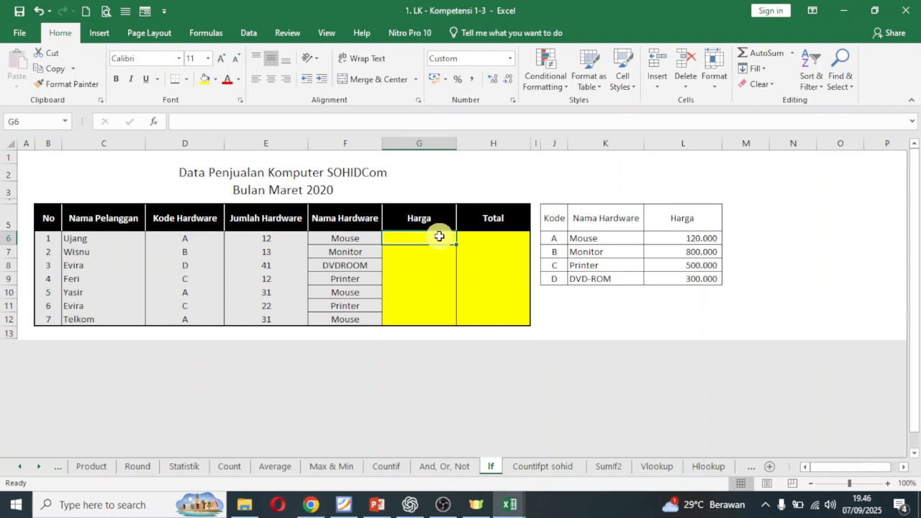
text(=)
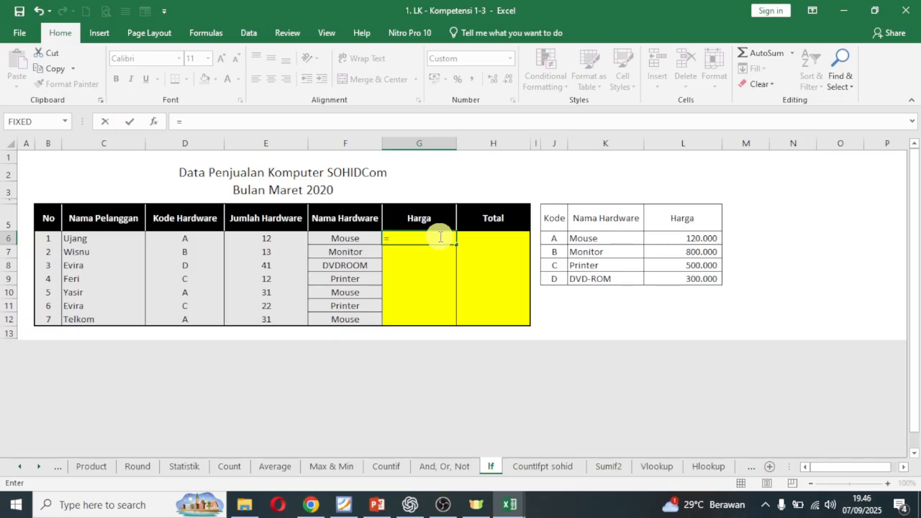
text(IF)
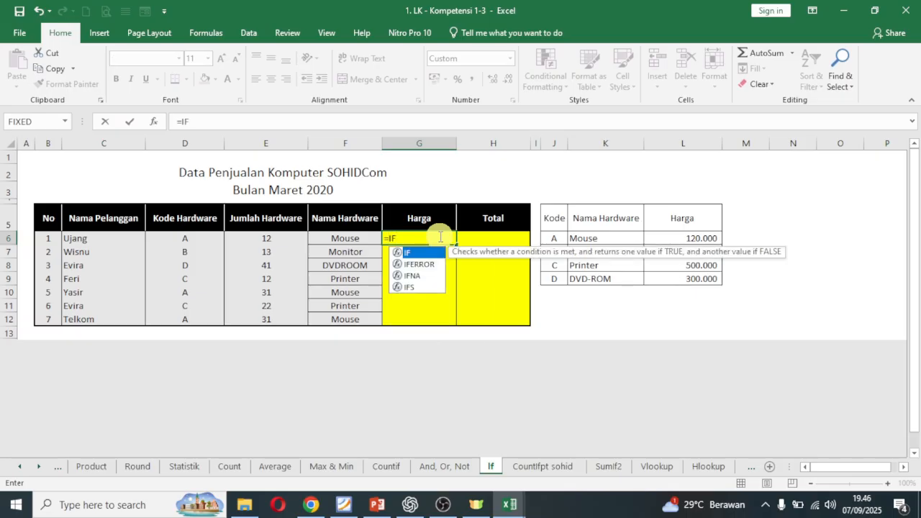
text(()
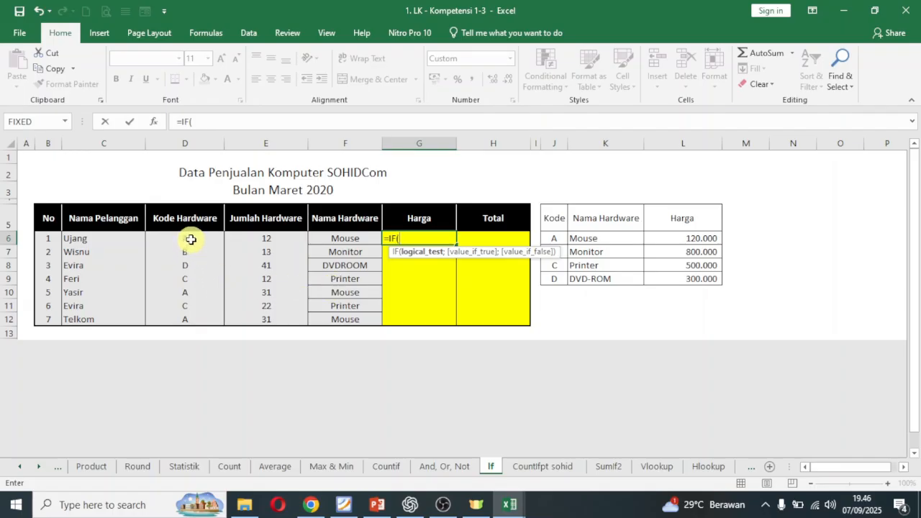
click(191, 239)
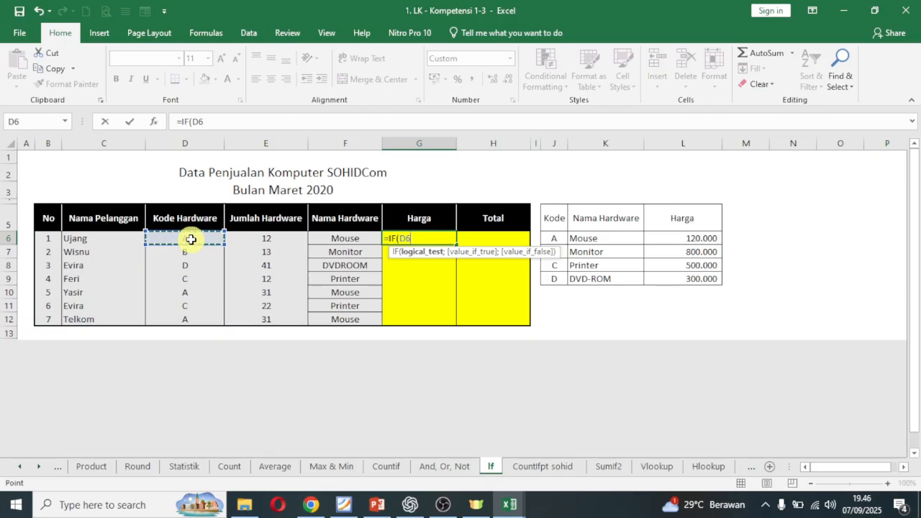
text(="A";)
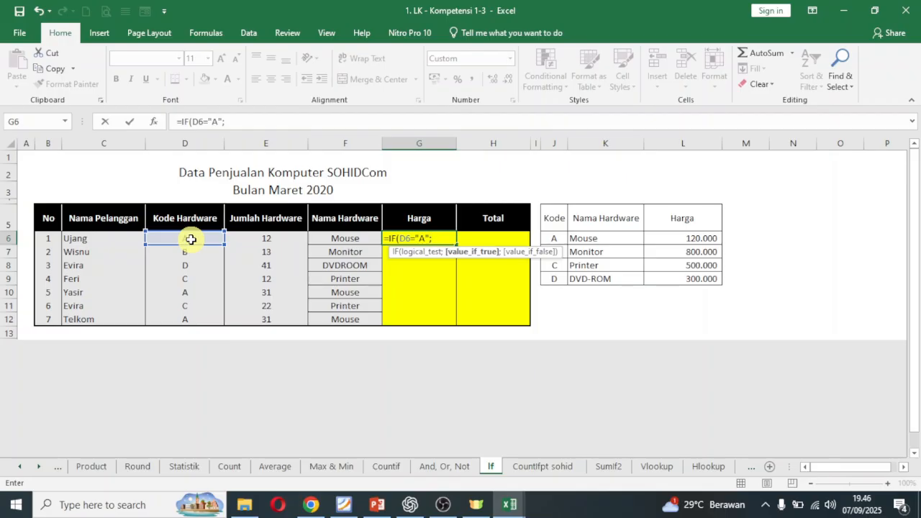
text(120000)
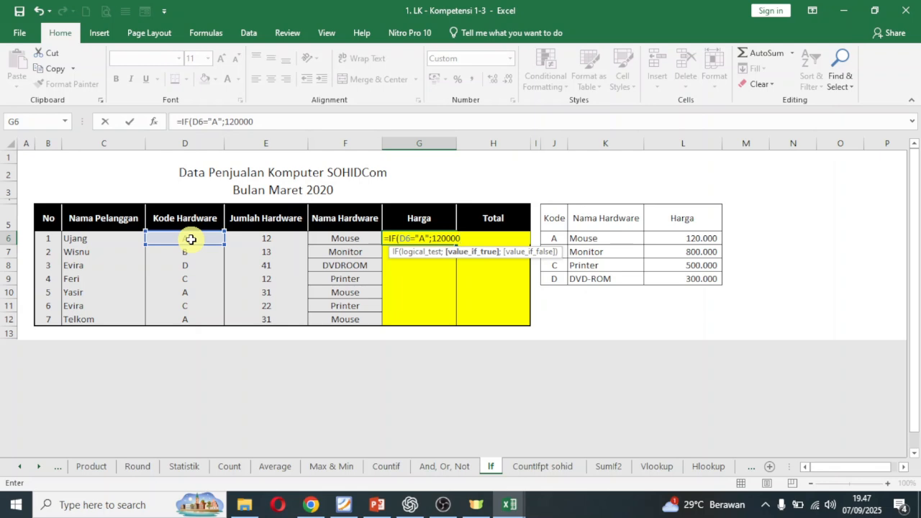
Step: Nest a second IF in the G6 formula as the value if false, returning 800000 when D6="B"
text(;)
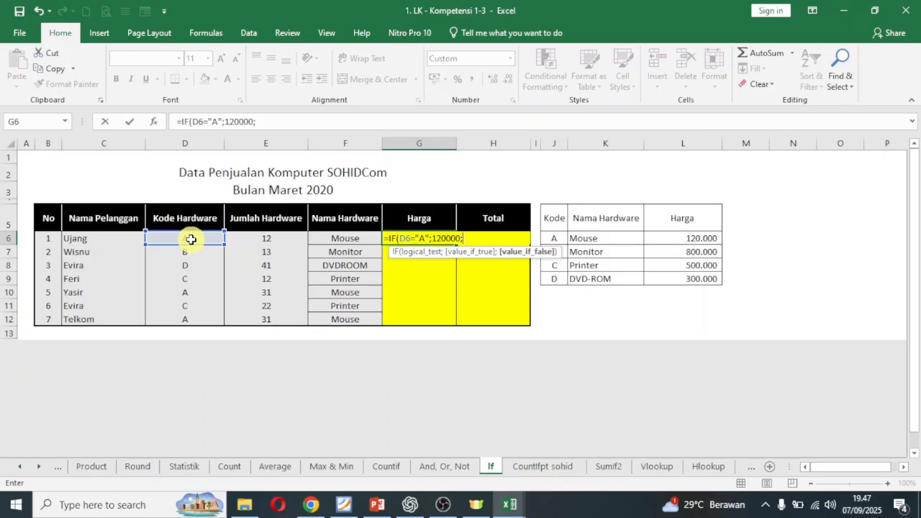
text(IF()
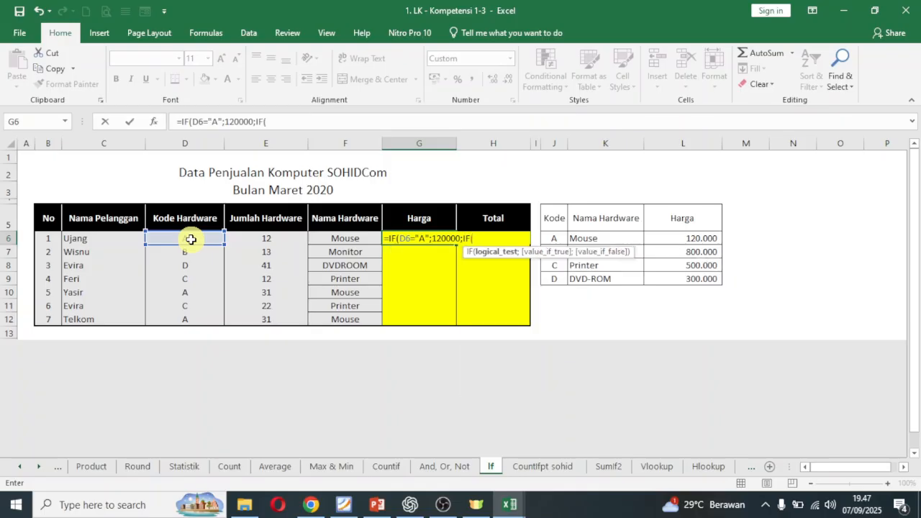
click(191, 239)
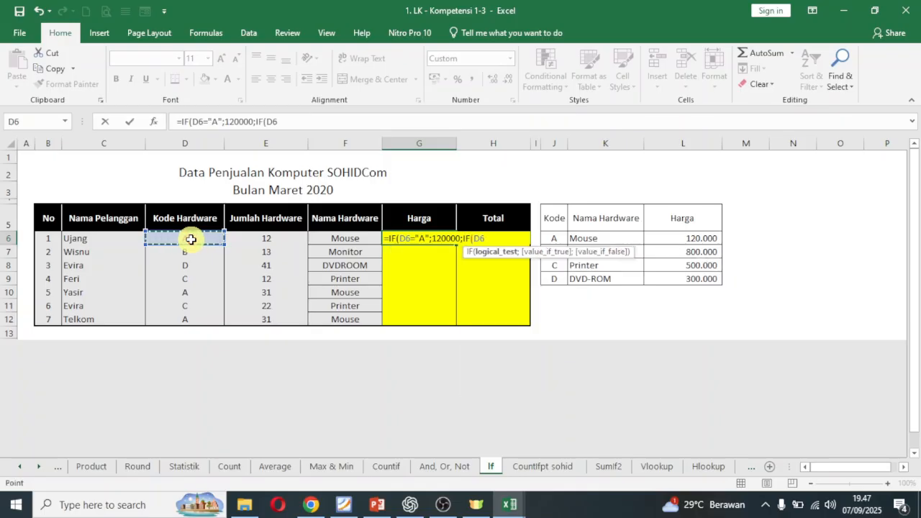
text(="B";)
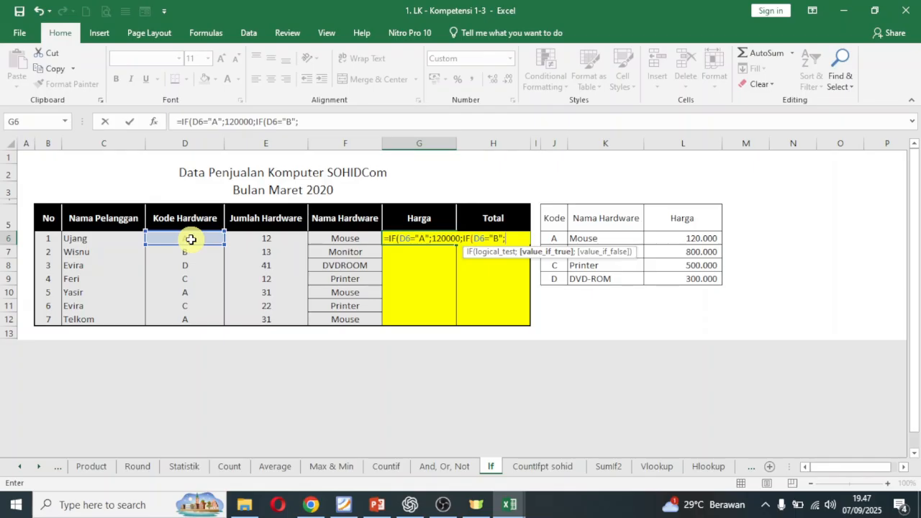
text(800000)
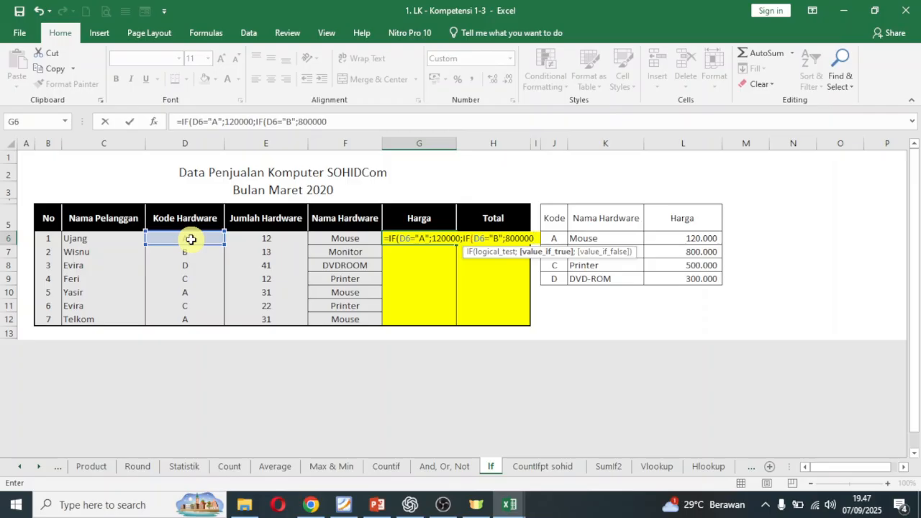
Step: Nest a third IF in G6 that returns 500000 when D6="C" and otherwise 300000, close all three IFs and enter the formula
text(;)
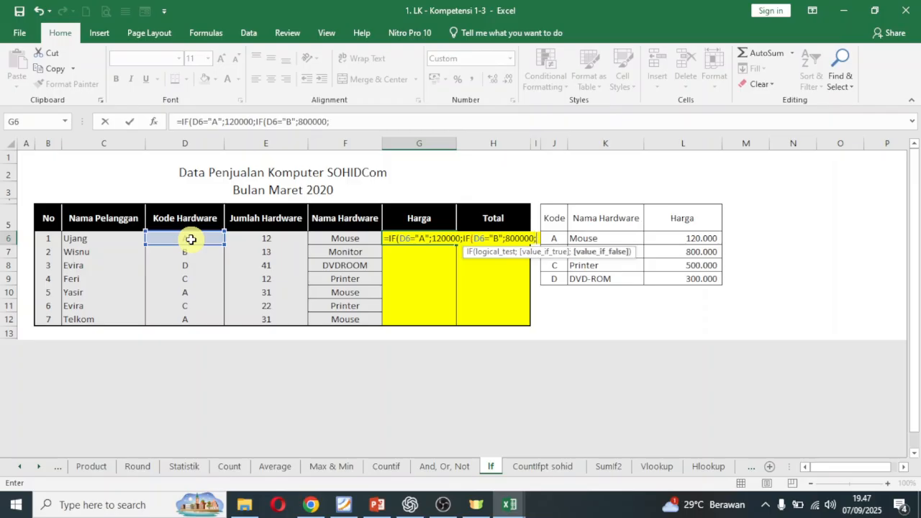
text(IF()
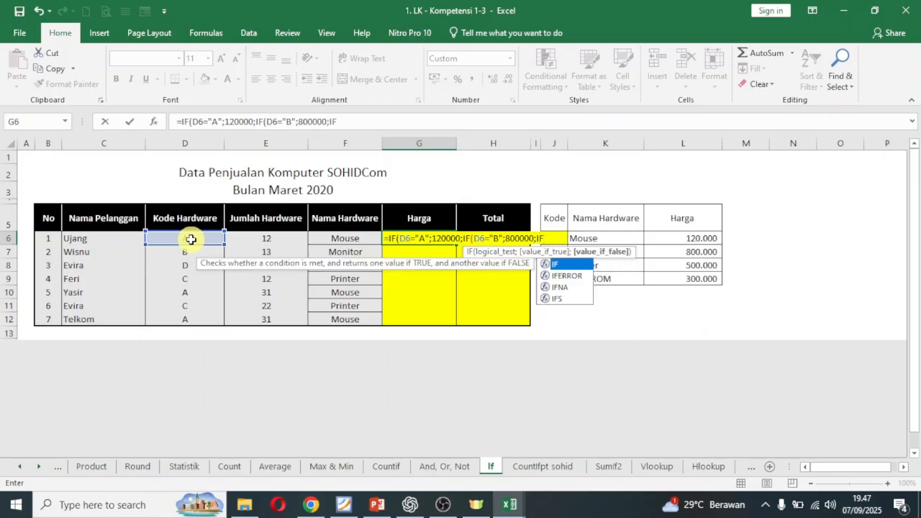
click(191, 239)
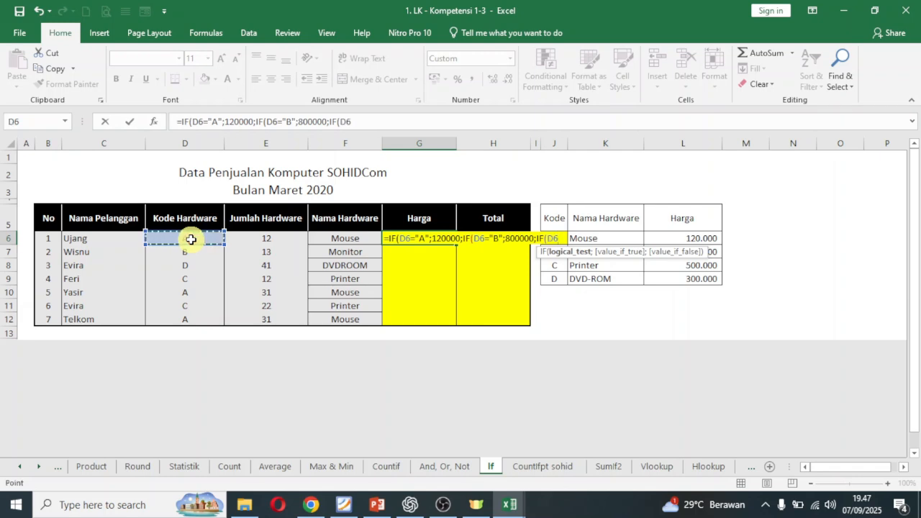
text(="C)
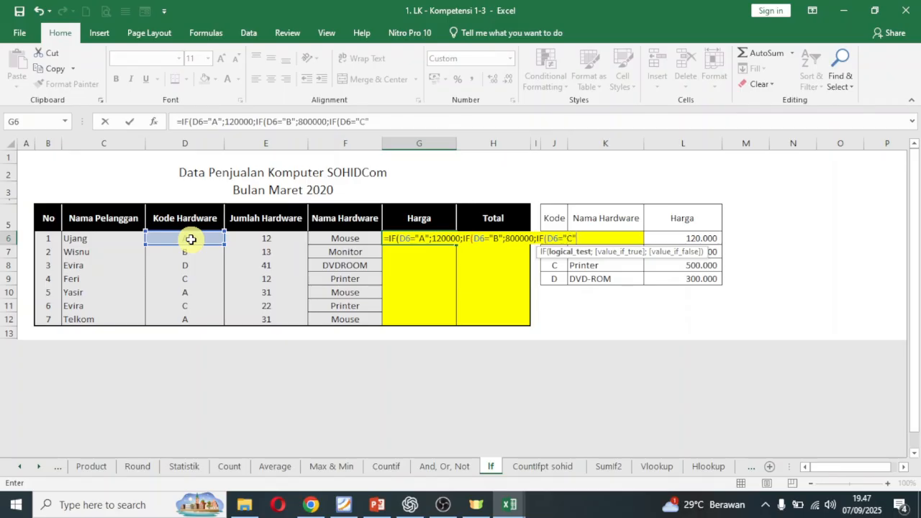
text(";)
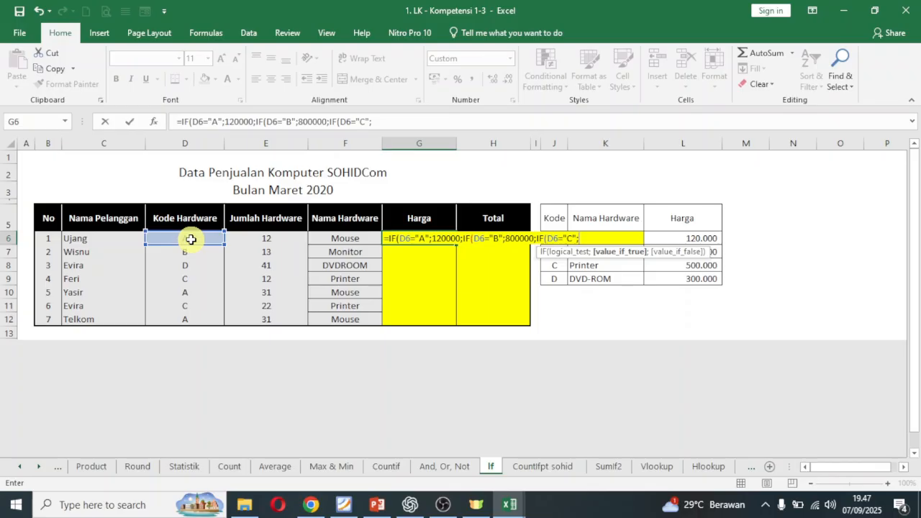
text(500000;3)
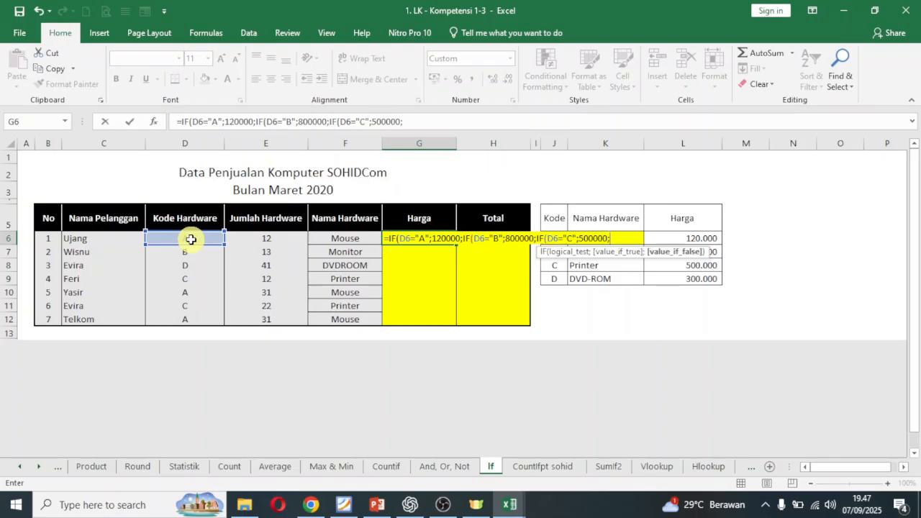
text(00000))))
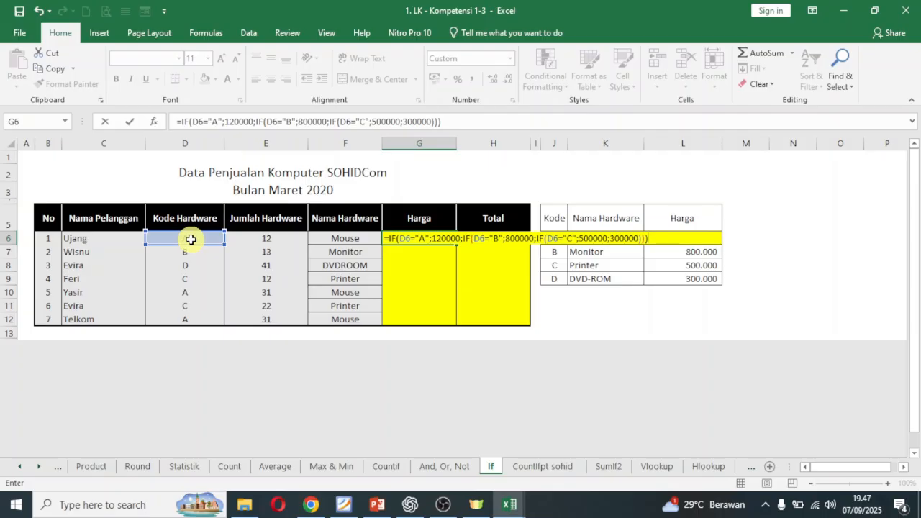
key(Return)
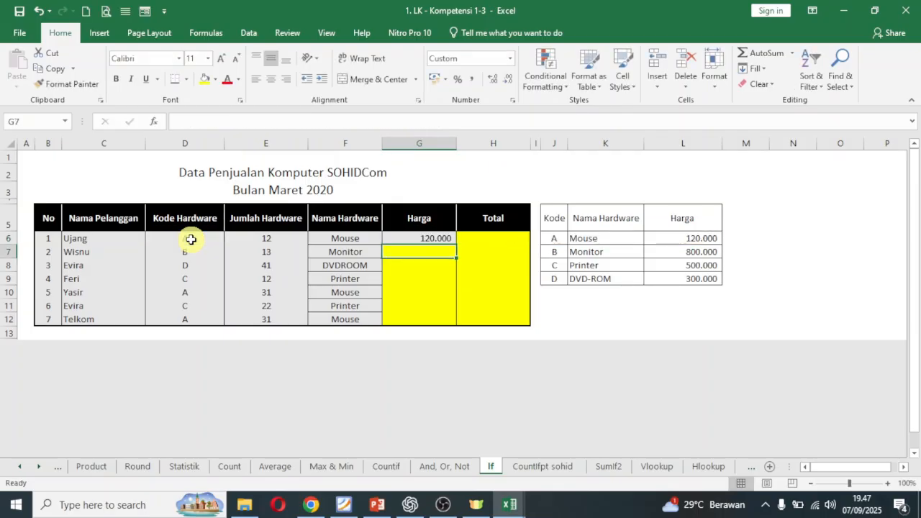
Step: Fill the Harga formula from G6 down through G12
click(409, 239)
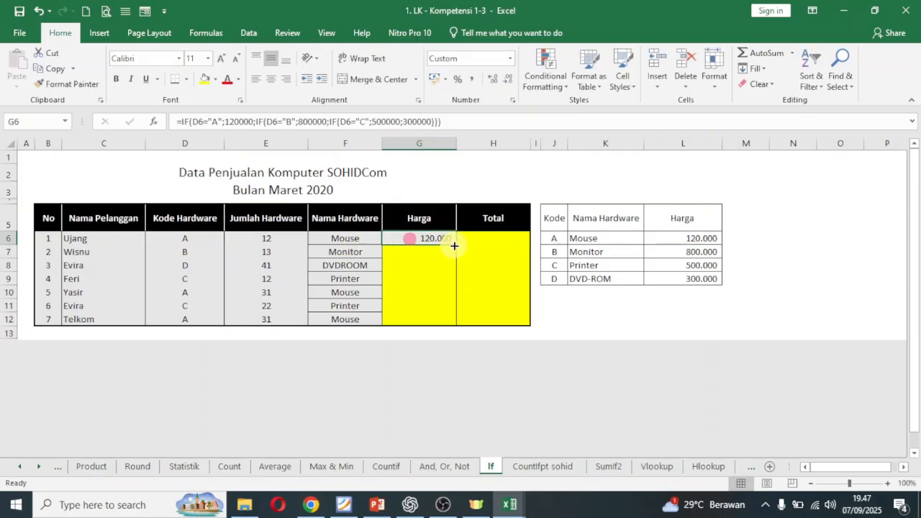
drag(454, 246, 453, 321)
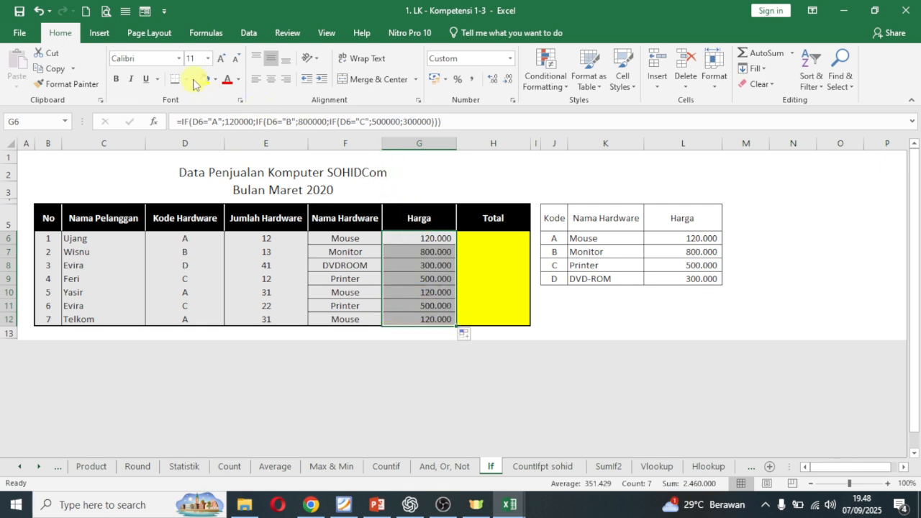
click(497, 288)
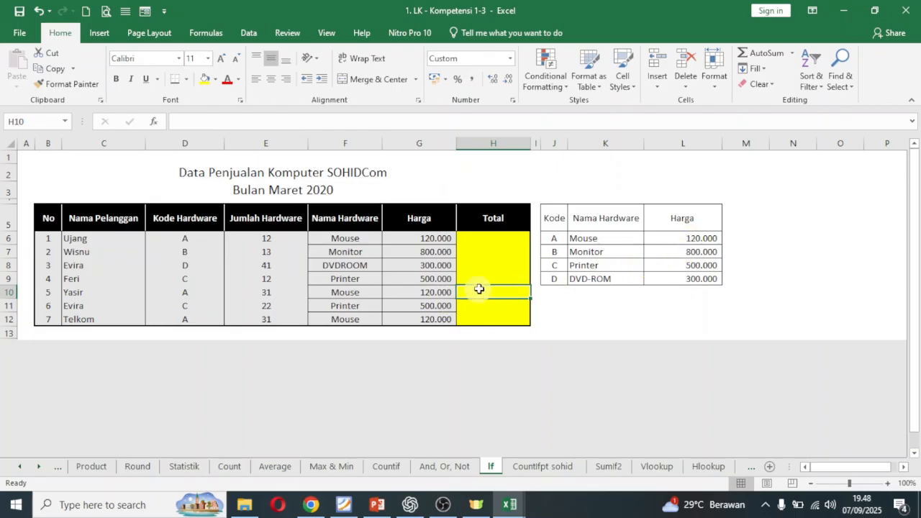
Step: Enter the formula =E6*G6 in the first Total cell, H6, multiplying Jumlah Hardware by Harga
click(510, 236)
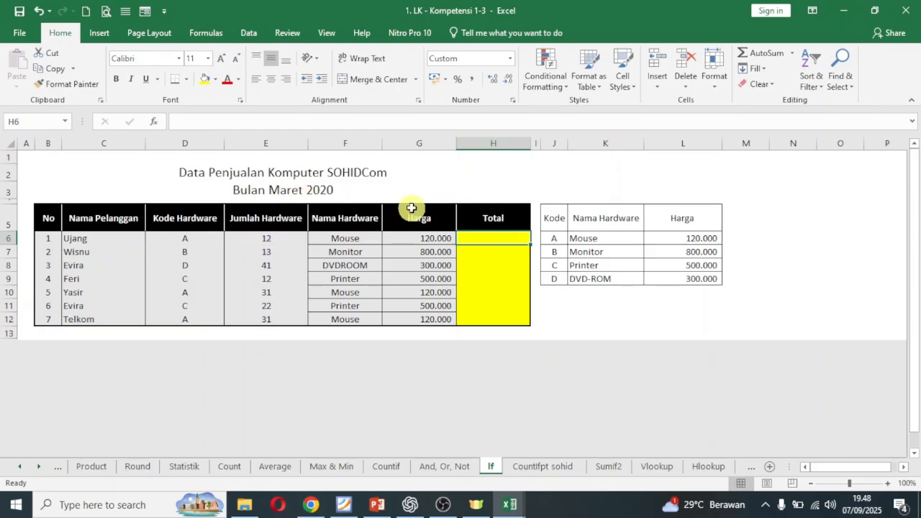
text(=)
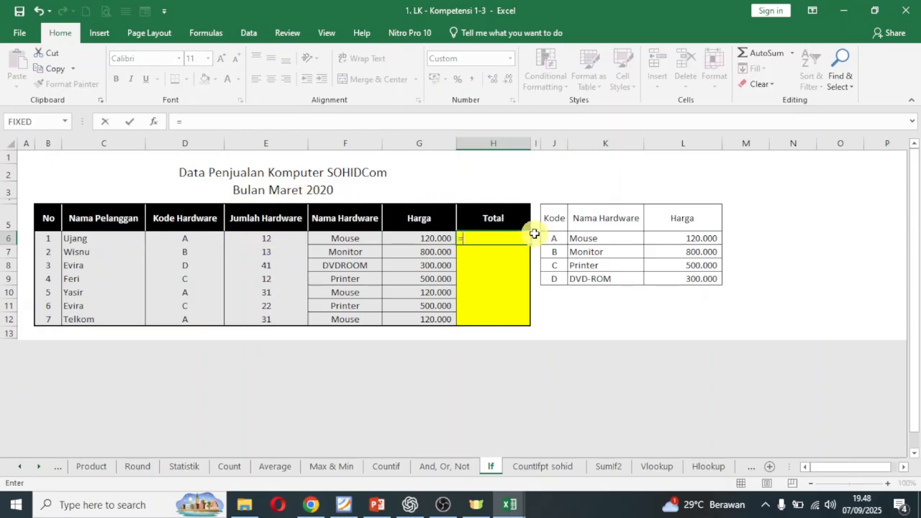
click(279, 239)
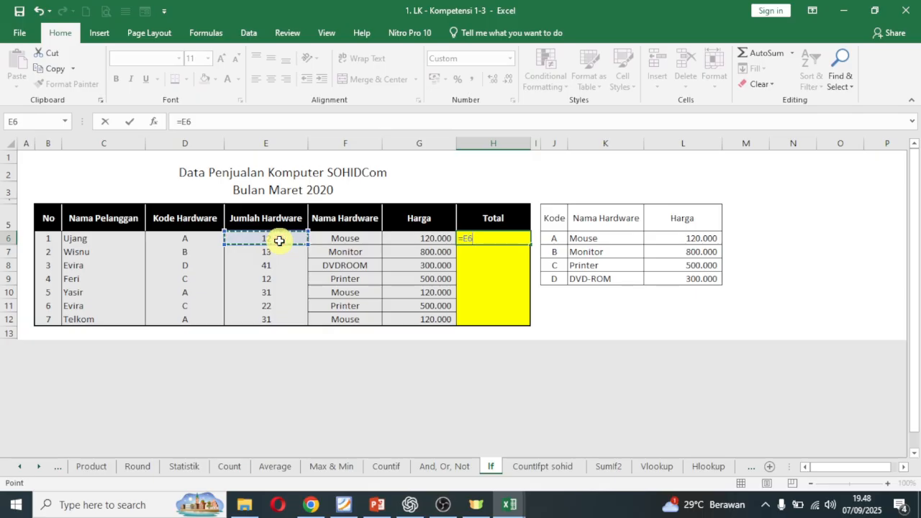
click(422, 240)
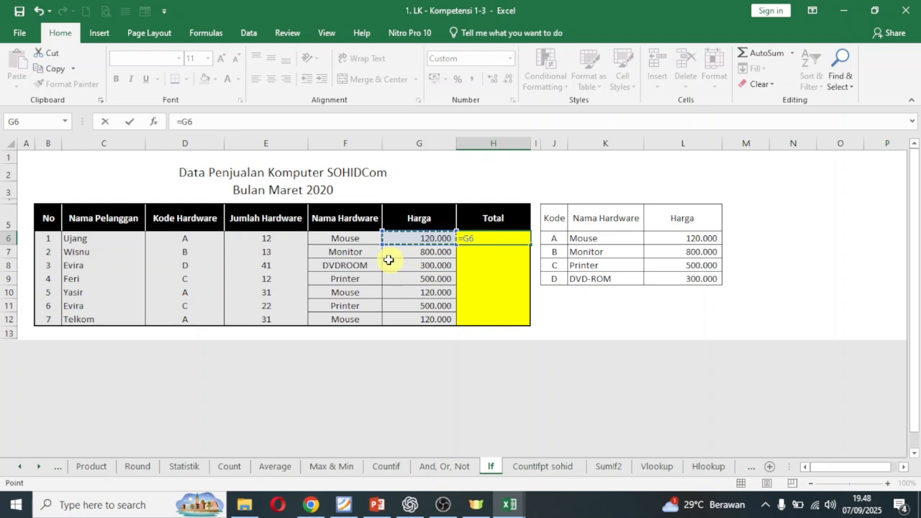
click(282, 239)
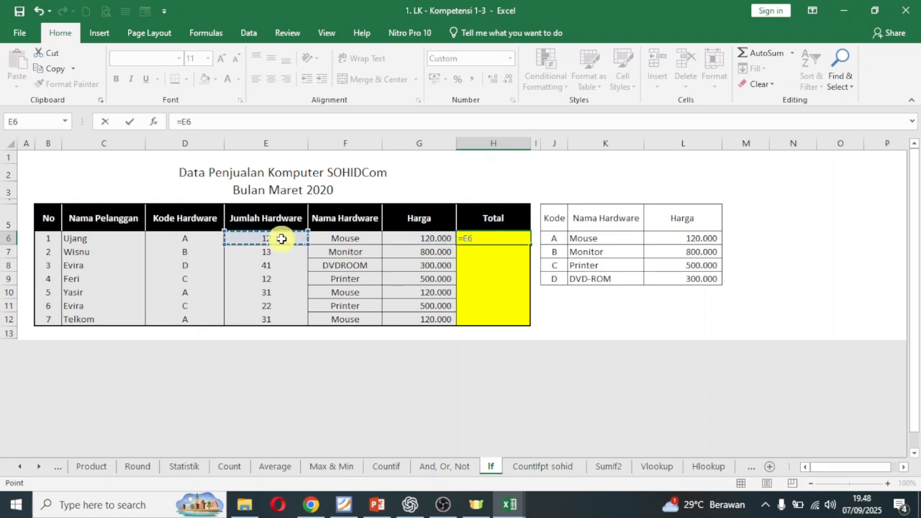
text(*)
click(400, 236)
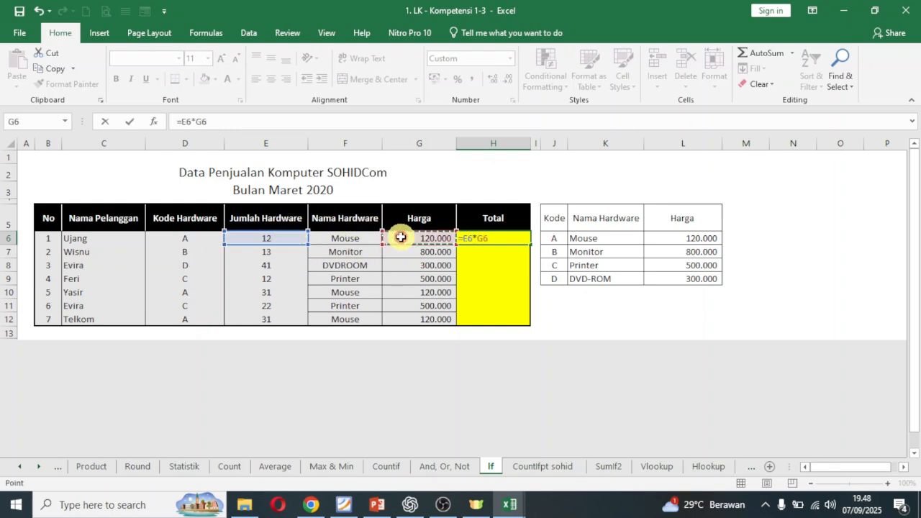
key(Return)
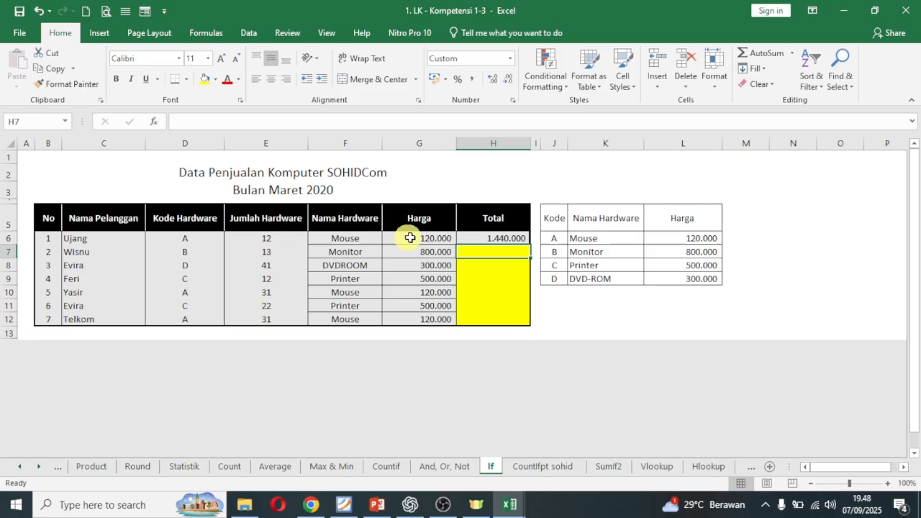
Step: Fill the Total formula from H6 down through H12 and apply cell borders to the filled range
click(497, 239)
drag(531, 245, 526, 321)
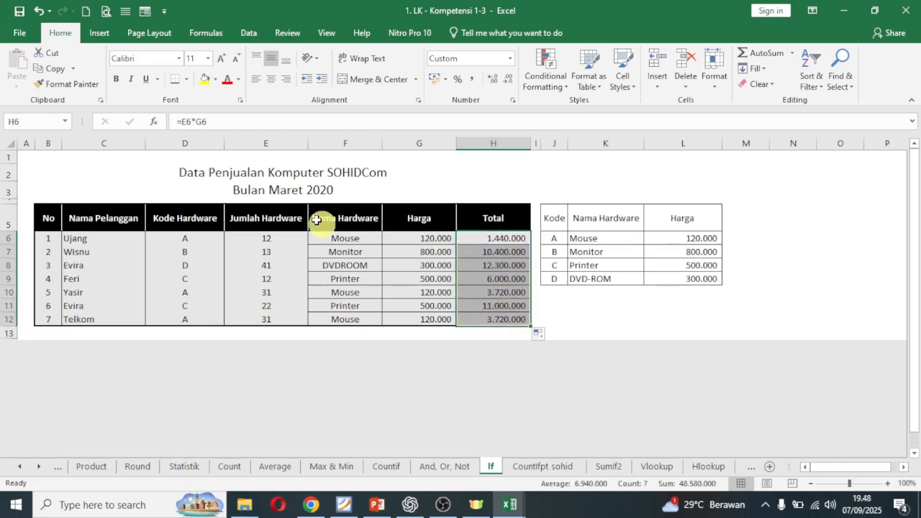
click(172, 80)
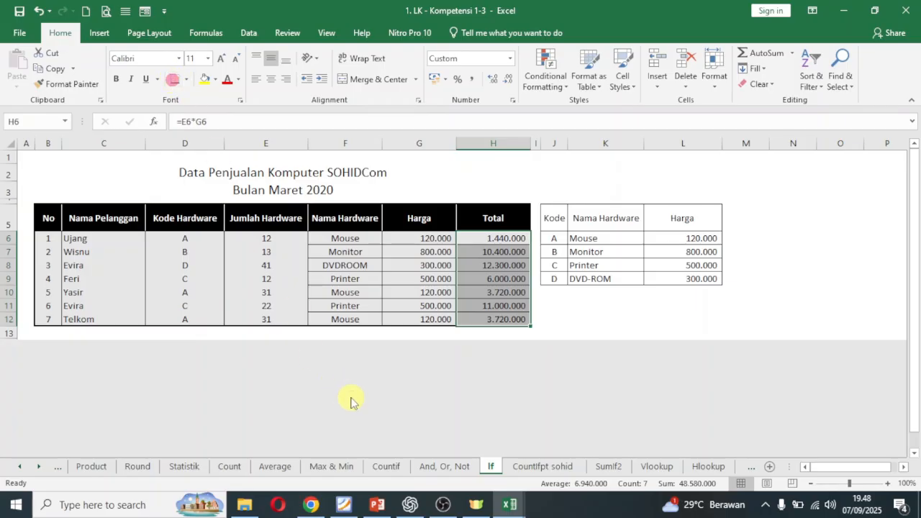
click(565, 319)
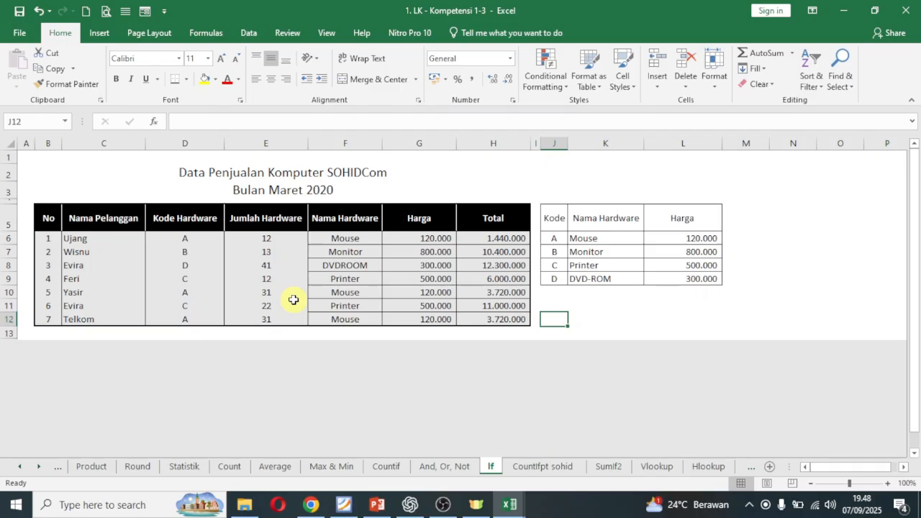
Step: Apply All Borders to B6:E12 and add a Thick Bottom Border to the same range
ctrl+scroll(488, 291, up, 1)
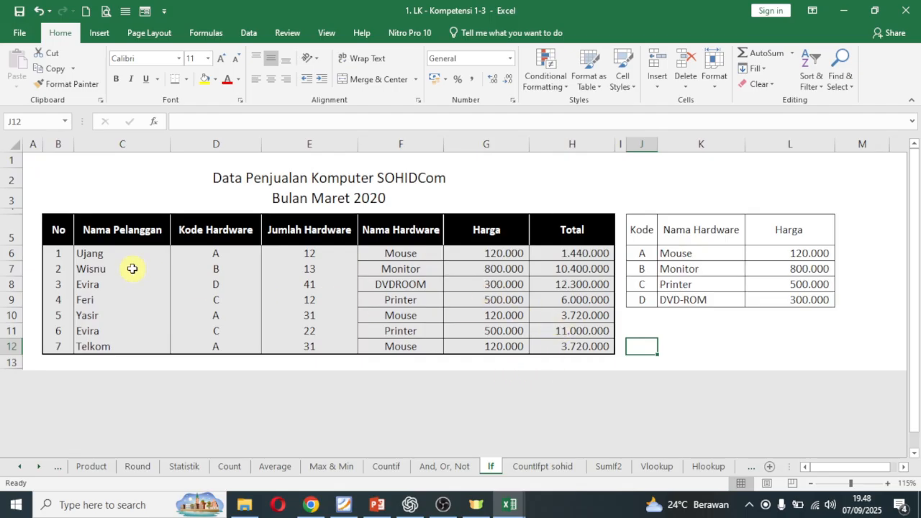
drag(70, 256, 324, 343)
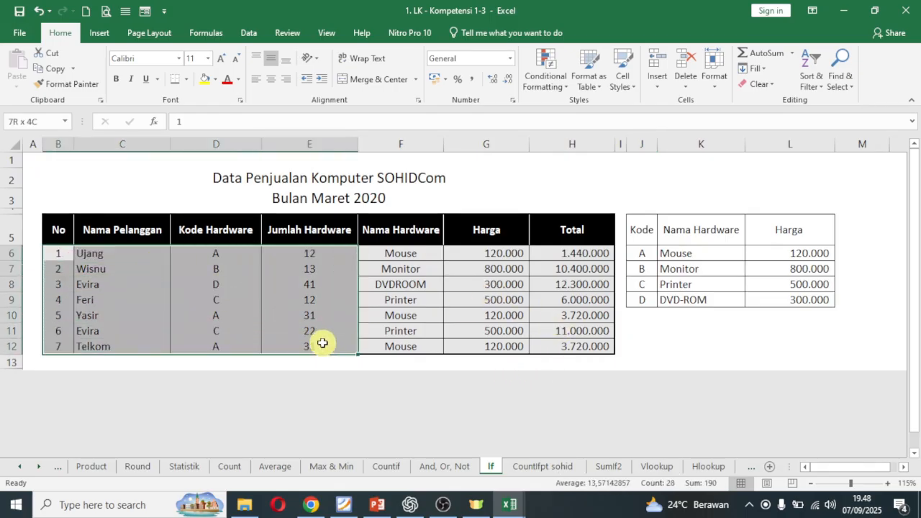
click(186, 79)
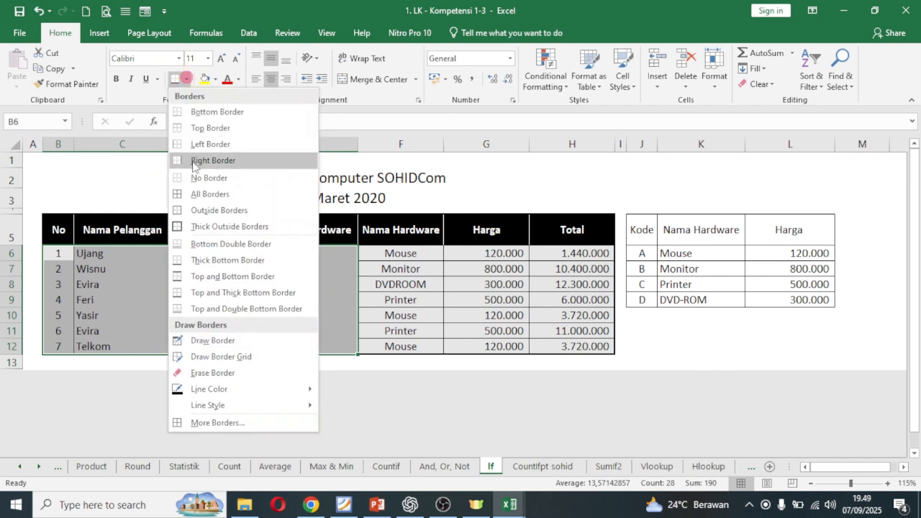
click(193, 188)
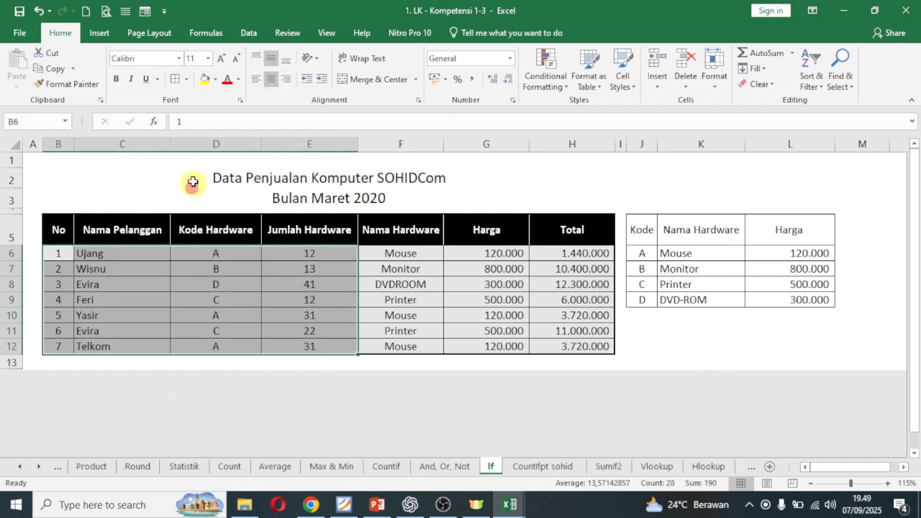
click(186, 78)
click(193, 261)
click(276, 273)
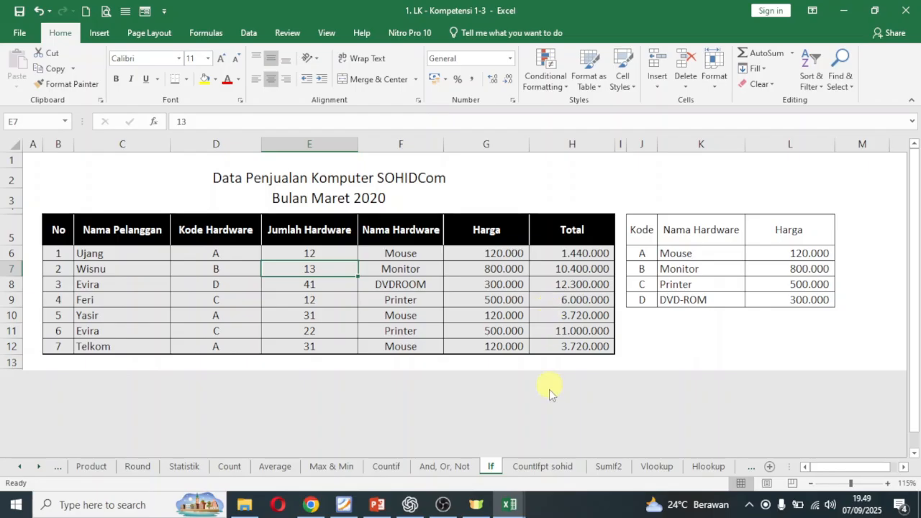
Step: On the CountIfpt sohid sheet, format the Gaji per hari value in D5 with a thousands separator and no decimals, fitting column D's width
key(ctrl+Page_Down)
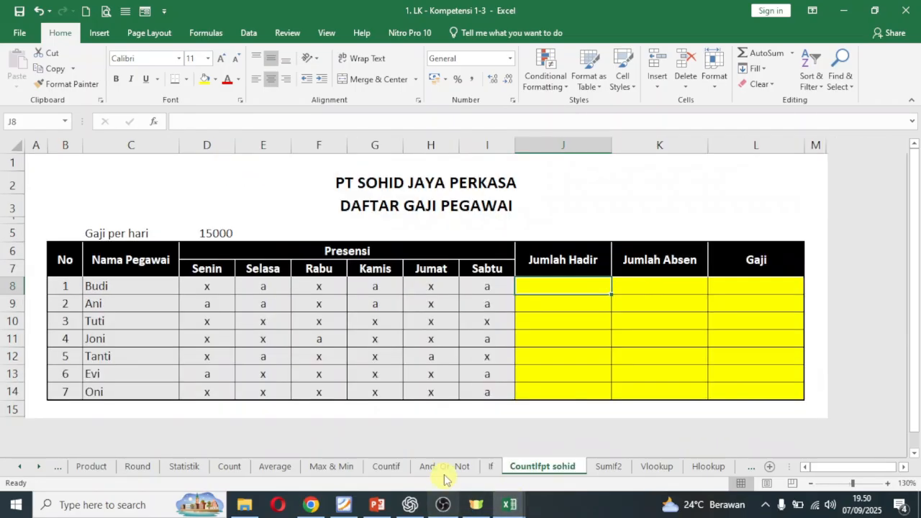
click(221, 233)
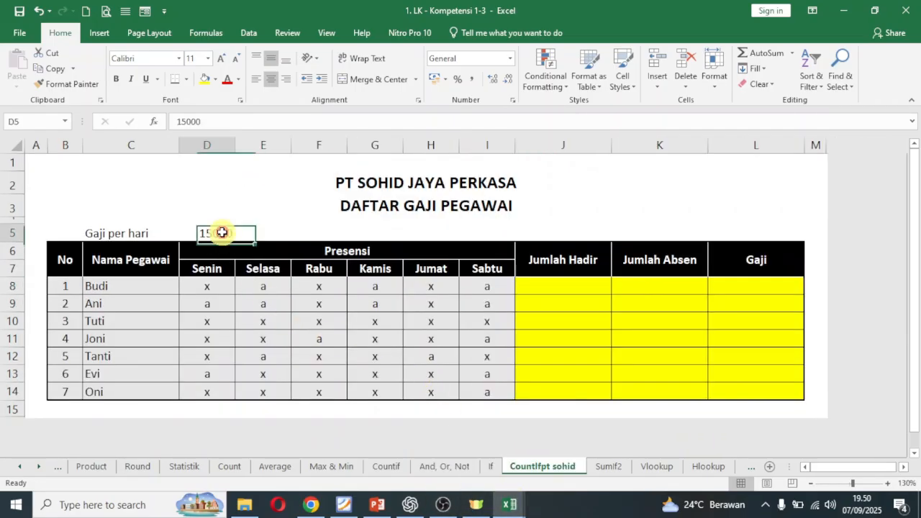
click(476, 81)
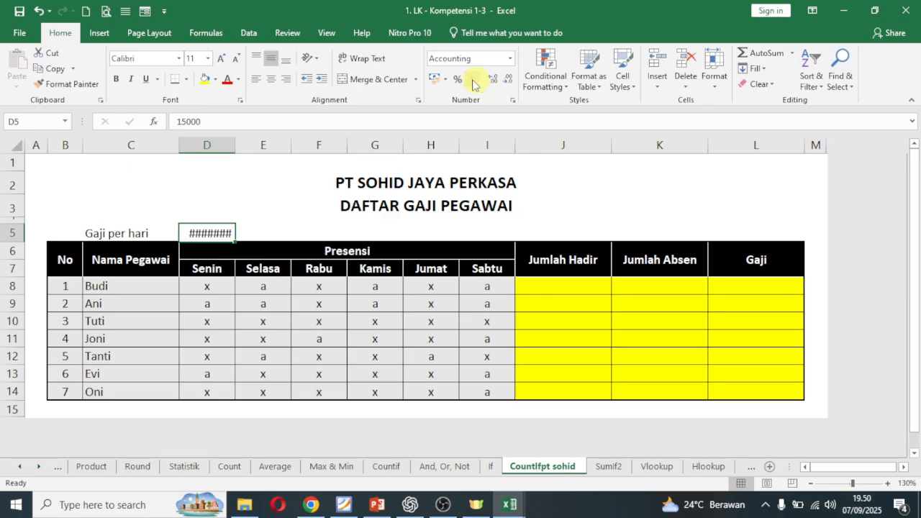
drag(235, 146, 249, 147)
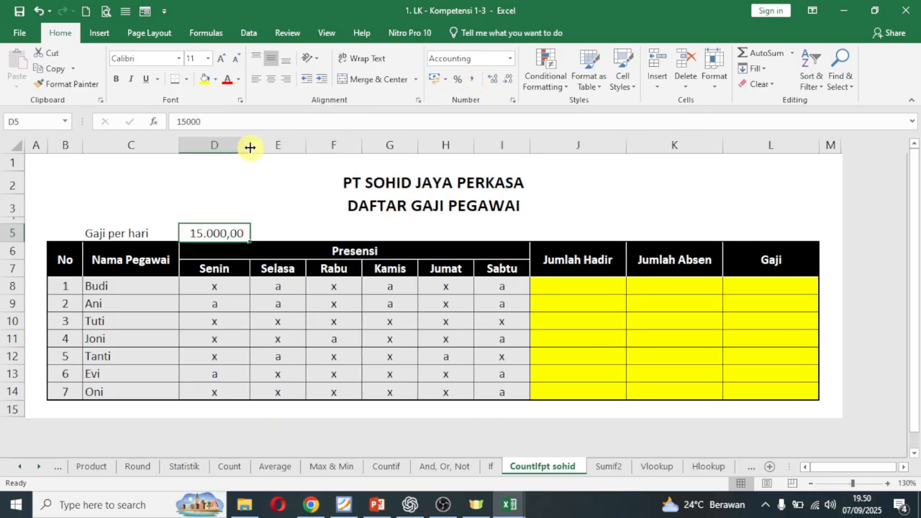
click(511, 81)
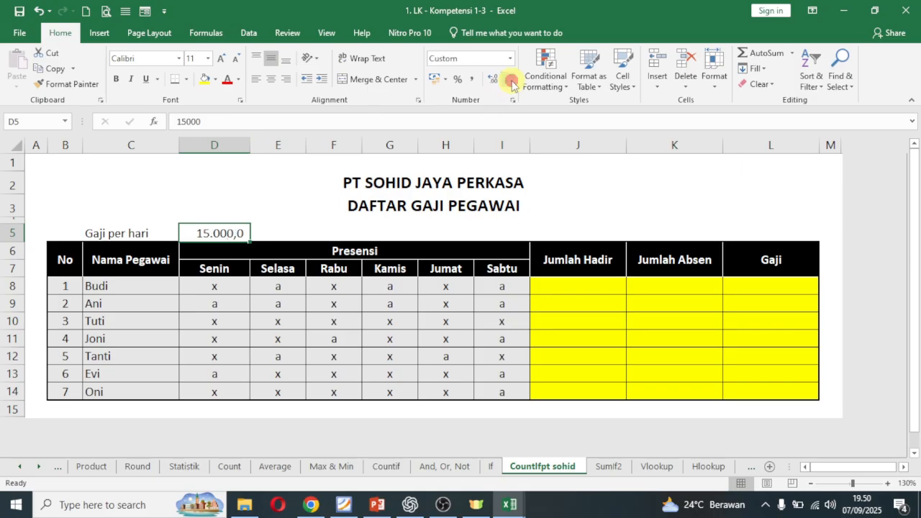
click(511, 81)
drag(250, 148, 234, 151)
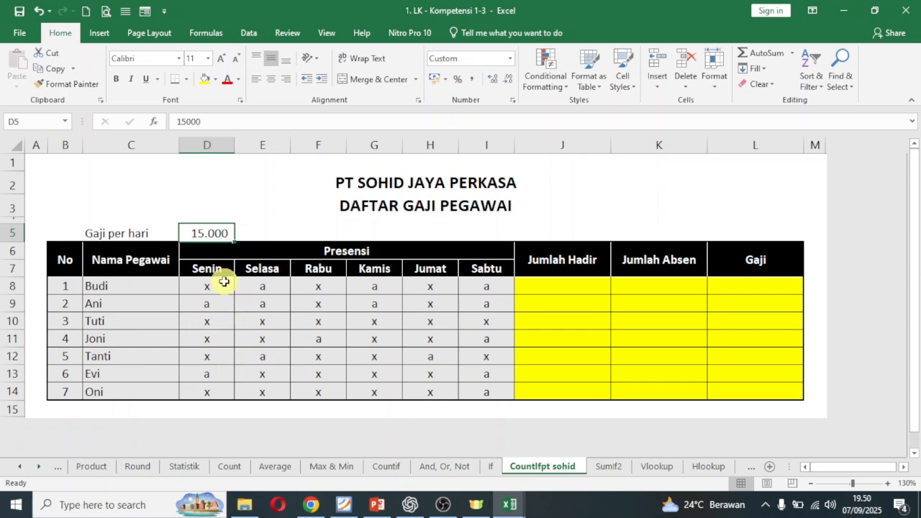
Step: Start a COUNTIF formula in the first Jumlah Hadir cell, J8
click(486, 273)
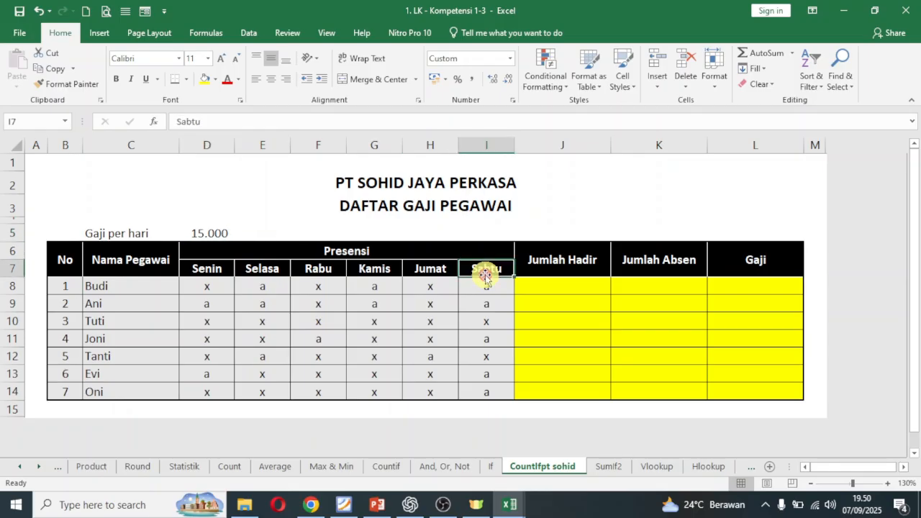
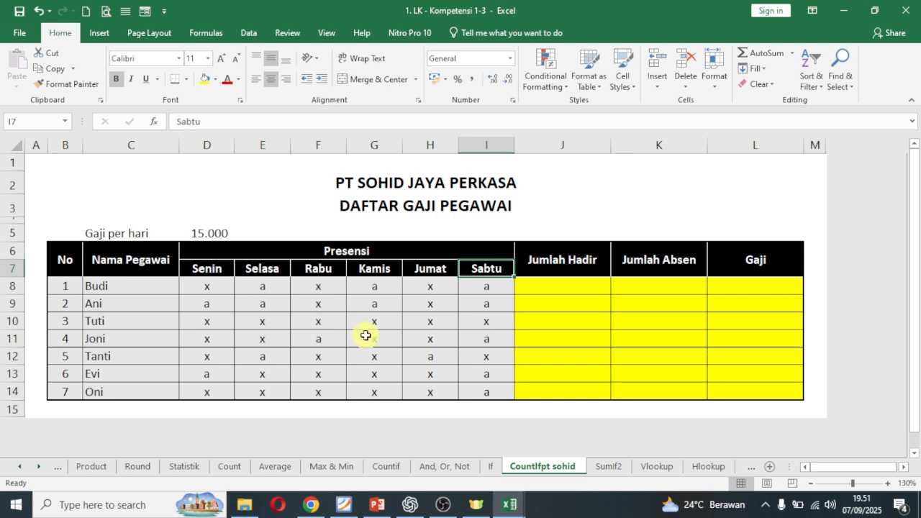
click(580, 291)
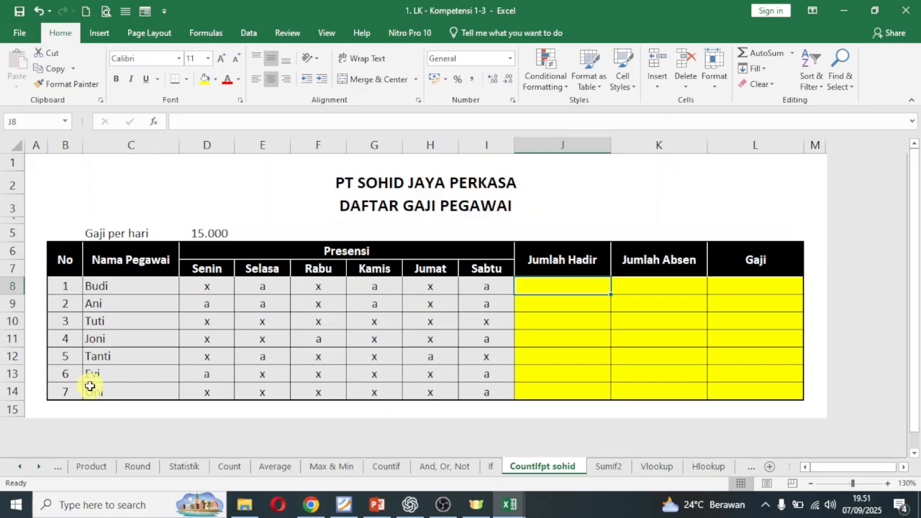
click(546, 303)
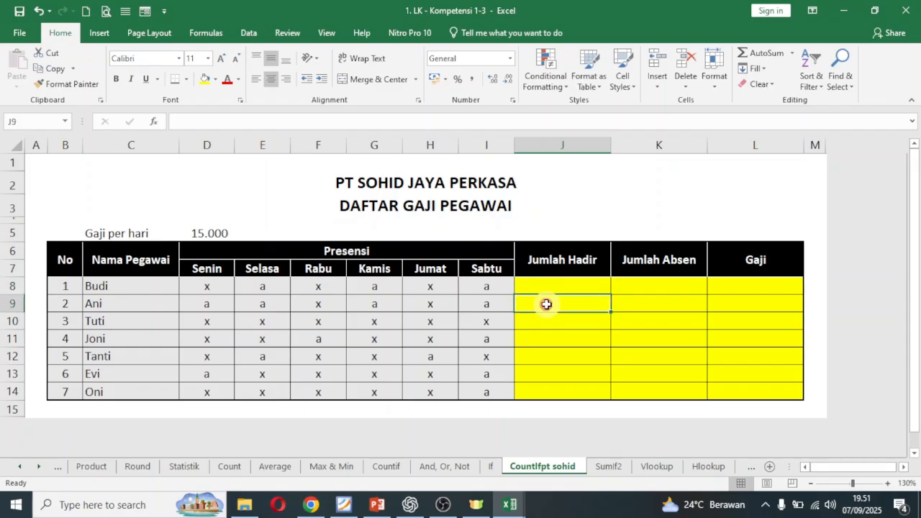
click(570, 286)
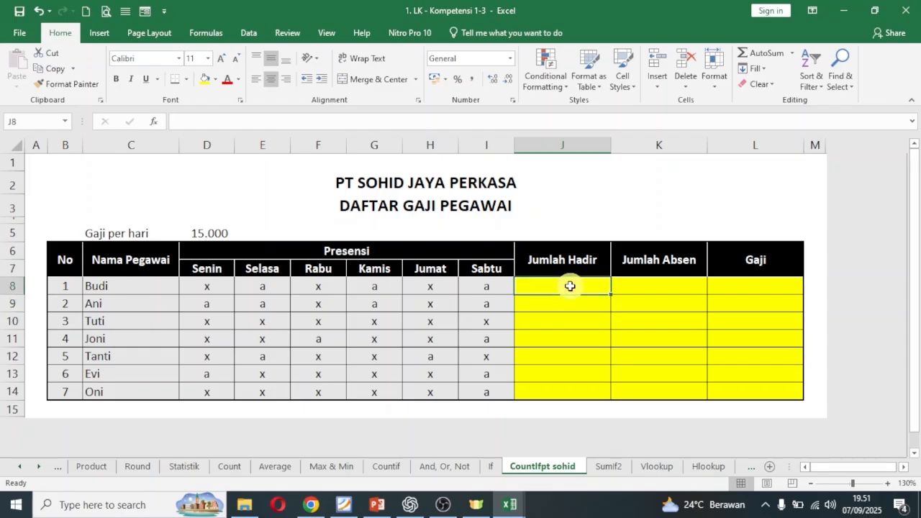
text(=)
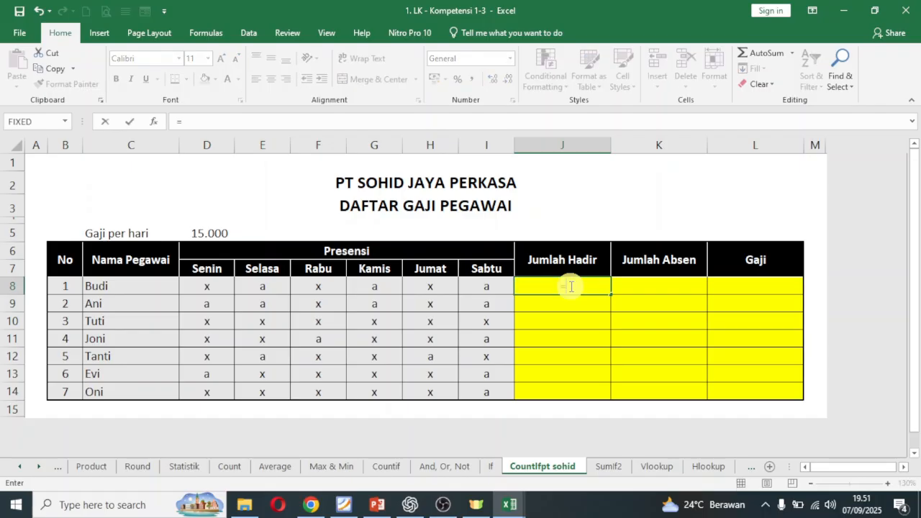
text(CO)
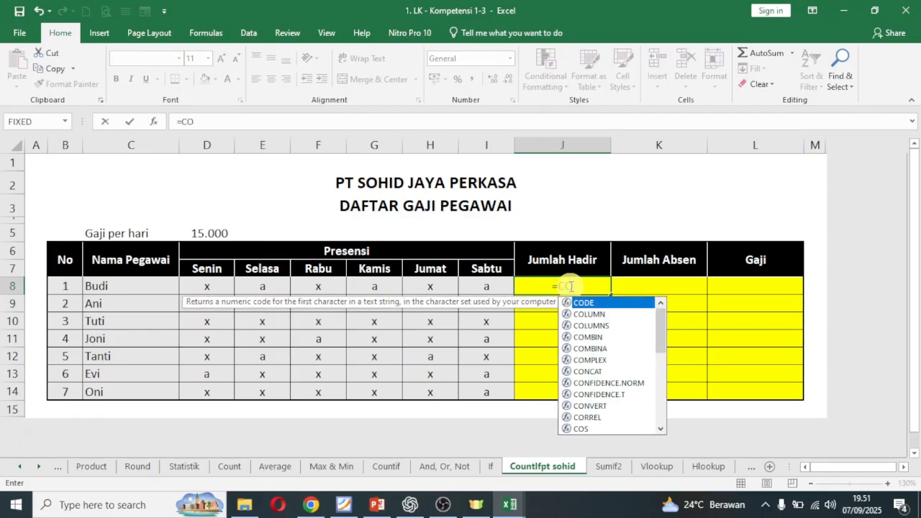
text(UN)
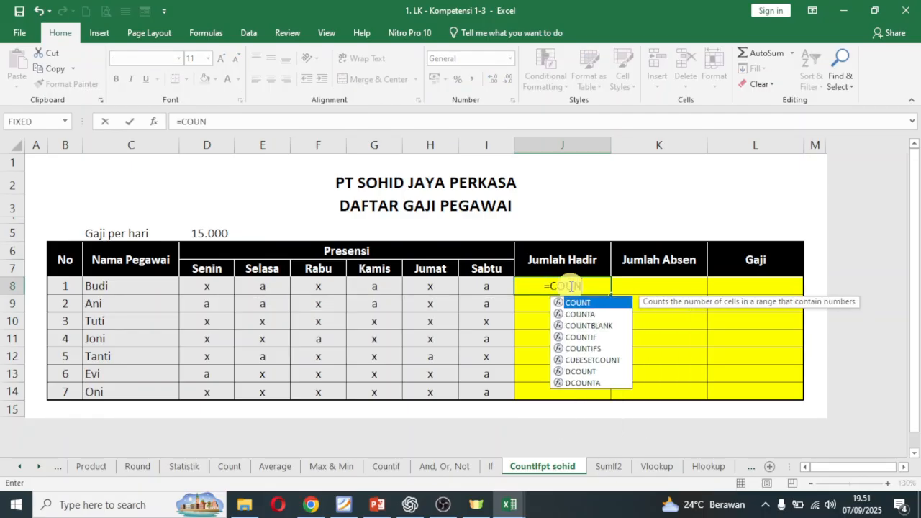
double_click(592, 336)
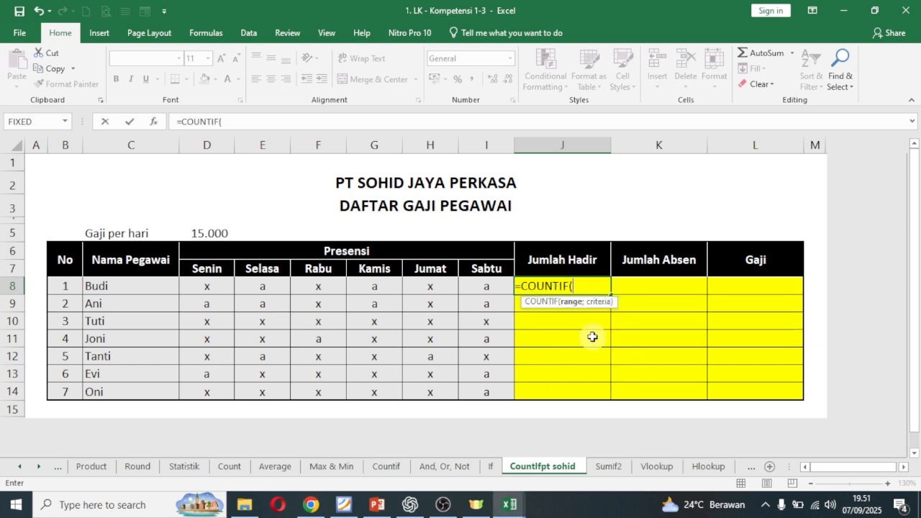
Step: Complete the J8 COUNTIF with range D8:I8 and criterion "x", enter it, and fill it down through J14
drag(209, 288, 475, 288)
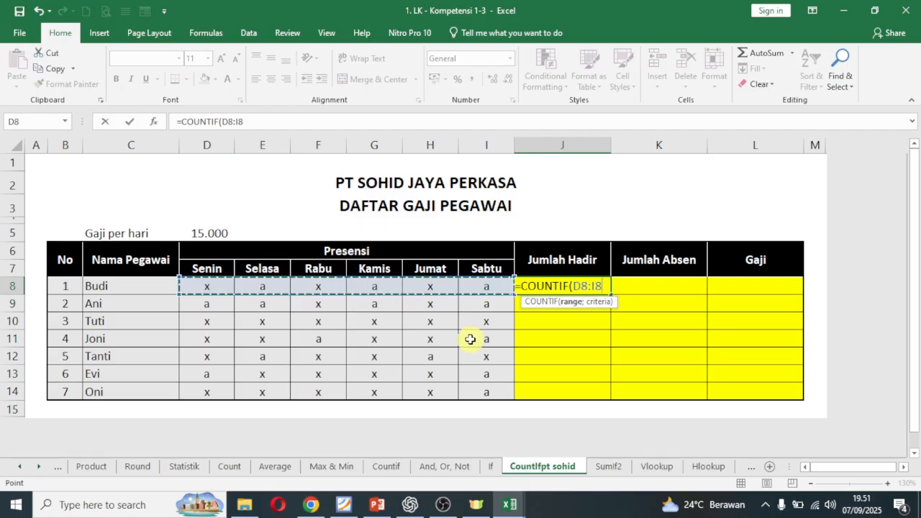
text(;)
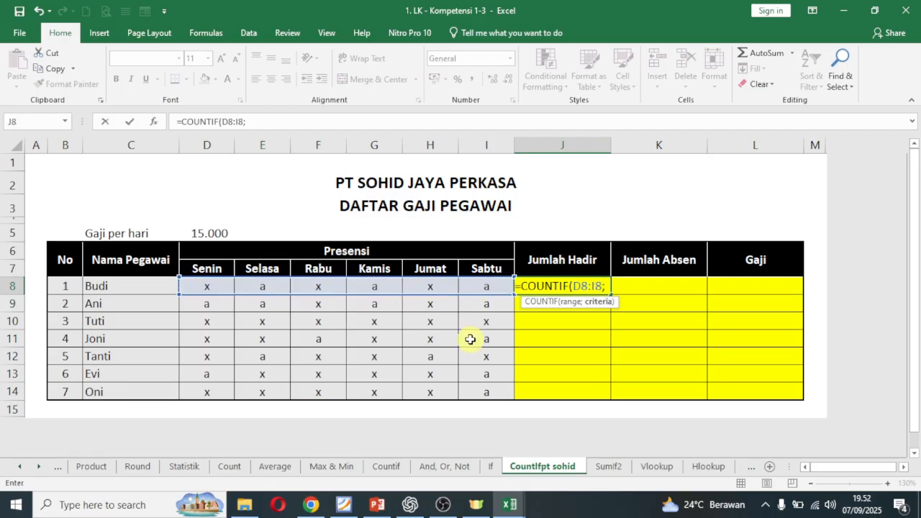
text("x)
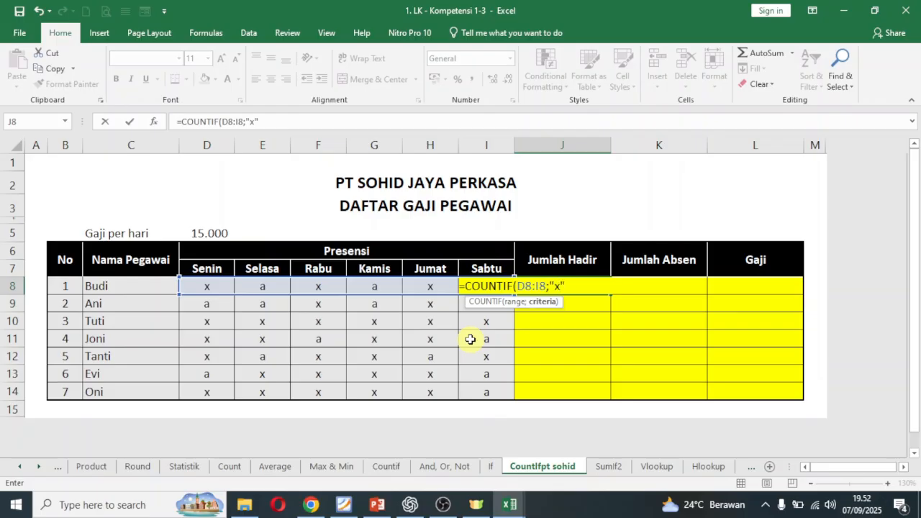
text())
key(Return)
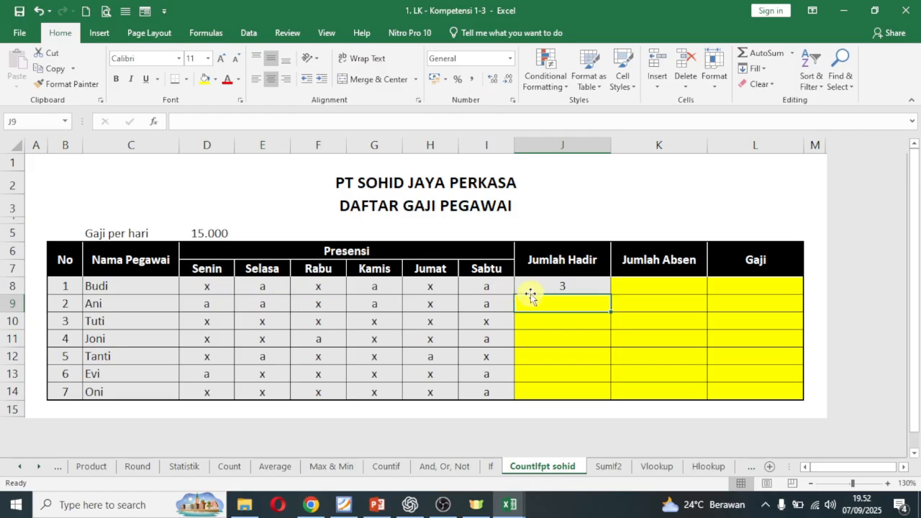
click(588, 288)
drag(611, 295, 609, 395)
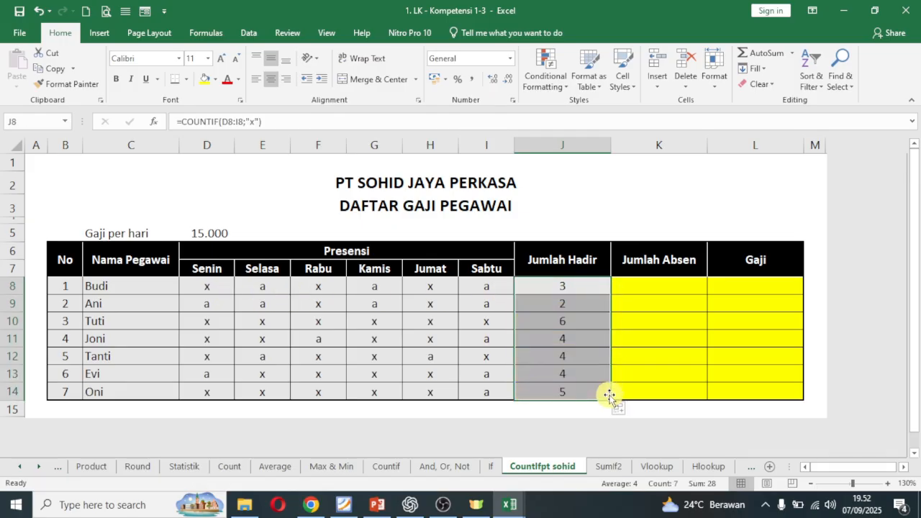
Step: Check the copied COUNTIF formulas in several Jumlah Hadir cells between J9 and J14
click(597, 372)
click(598, 386)
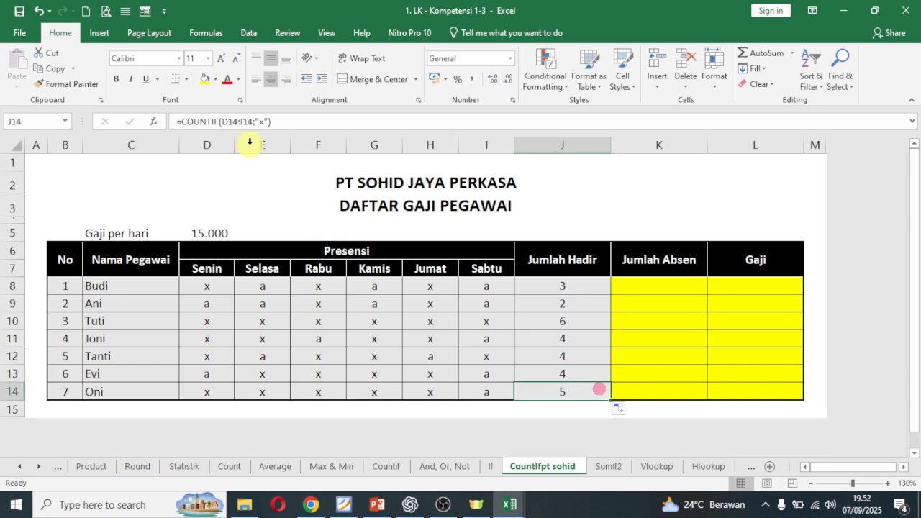
click(597, 305)
click(597, 319)
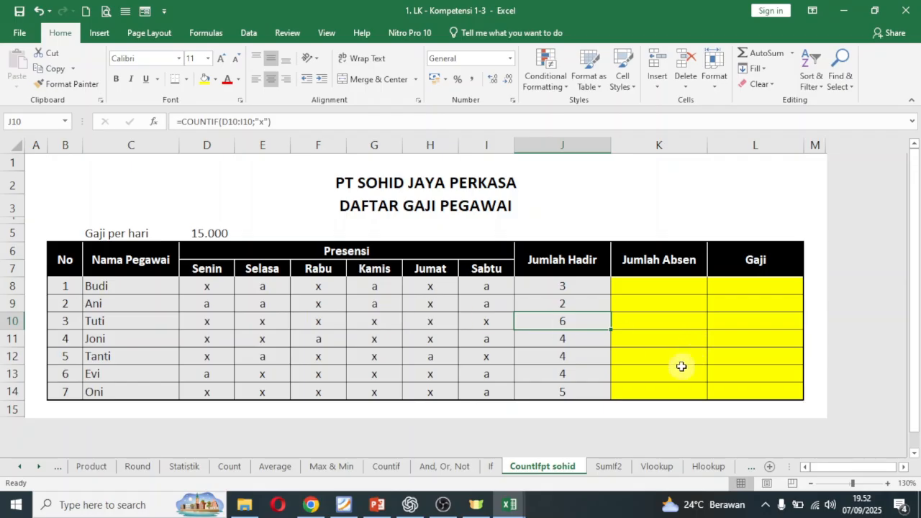
click(596, 359)
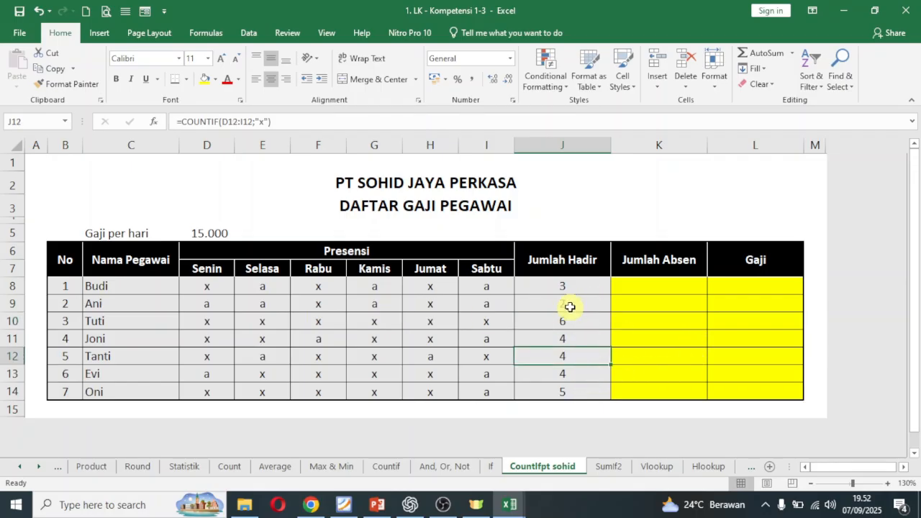
Step: In the first Jumlah Absen cell, K8, enter a COUNTIF formula with range D8:I8 and criterion "a"
click(667, 287)
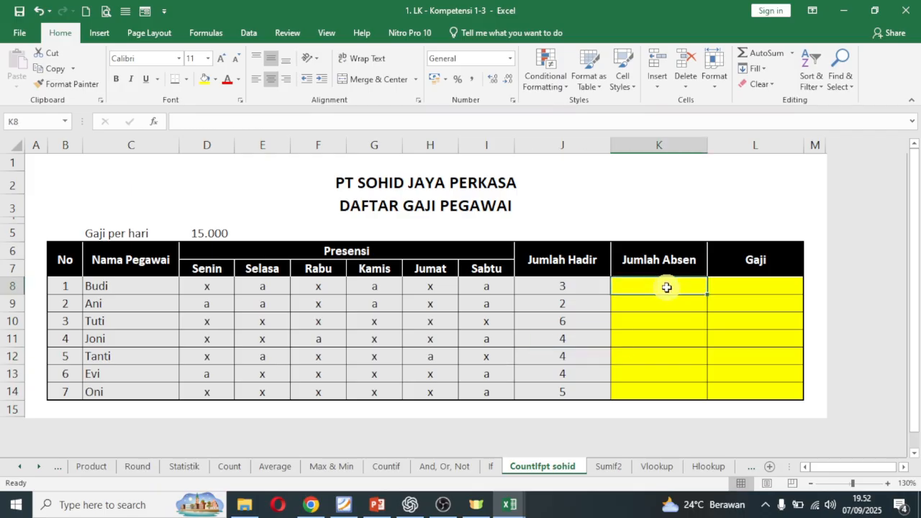
text(=coun)
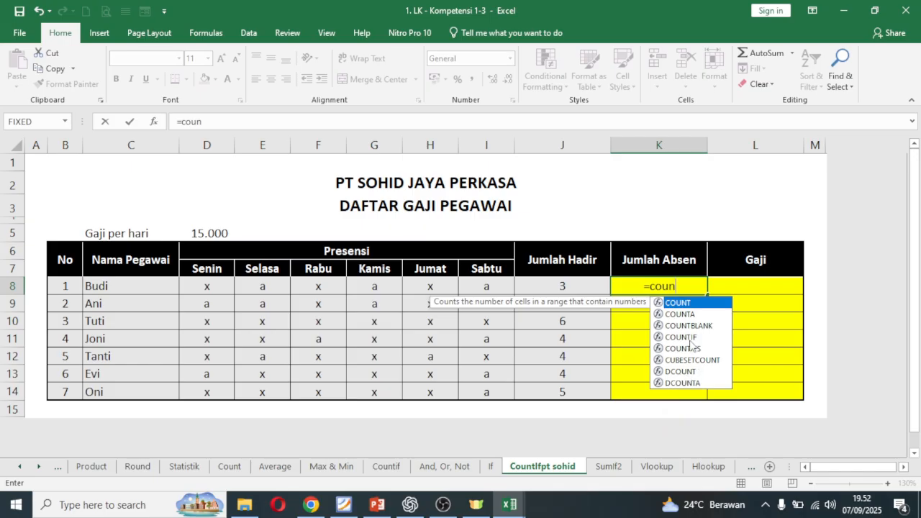
double_click(690, 336)
click(214, 288)
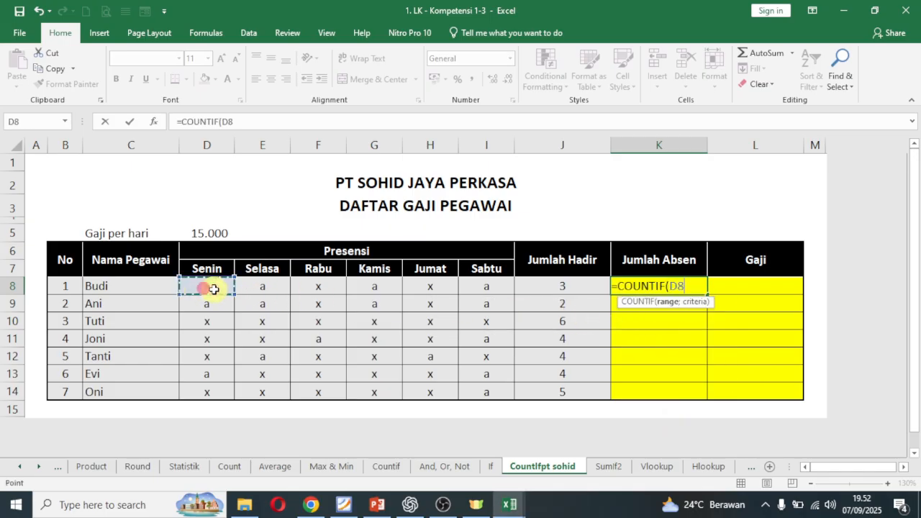
drag(214, 288, 480, 292)
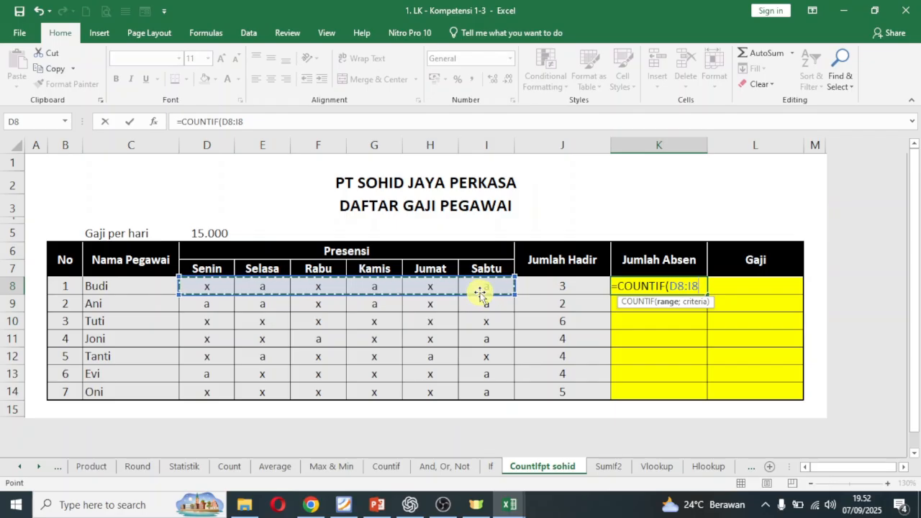
text(;)
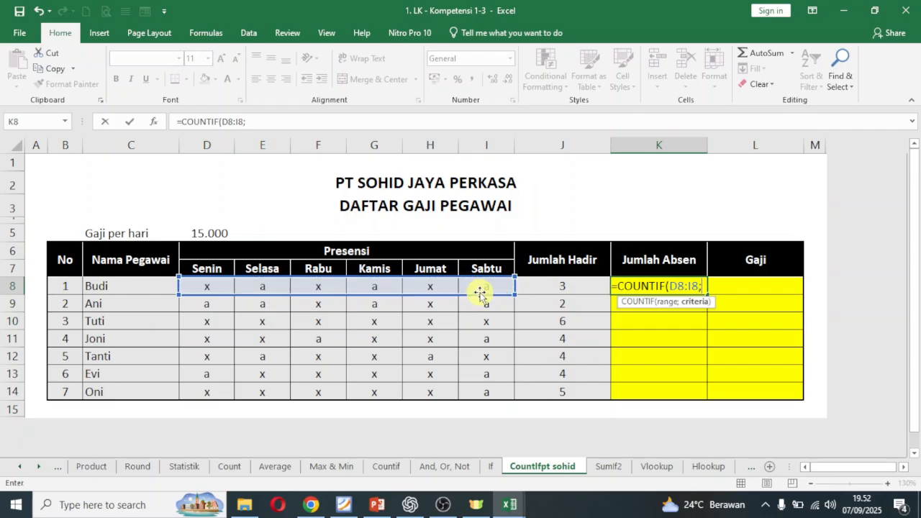
text(")
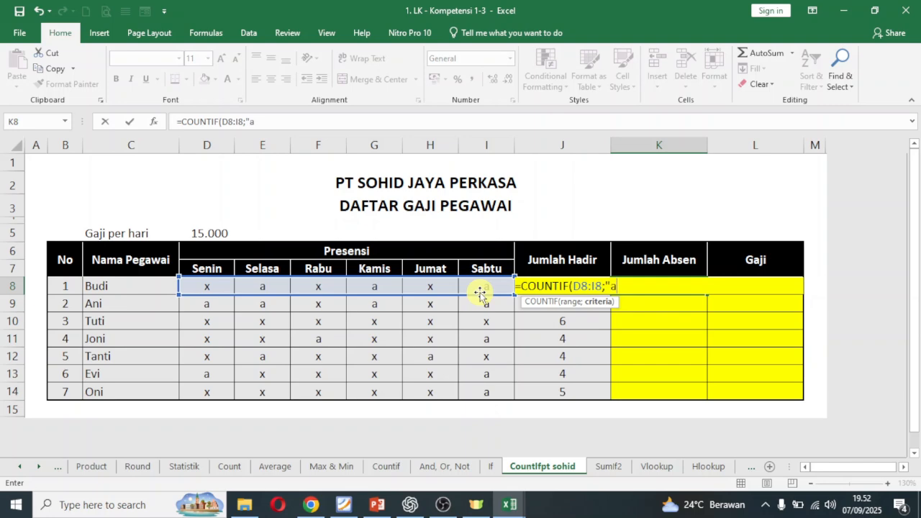
text(a"))
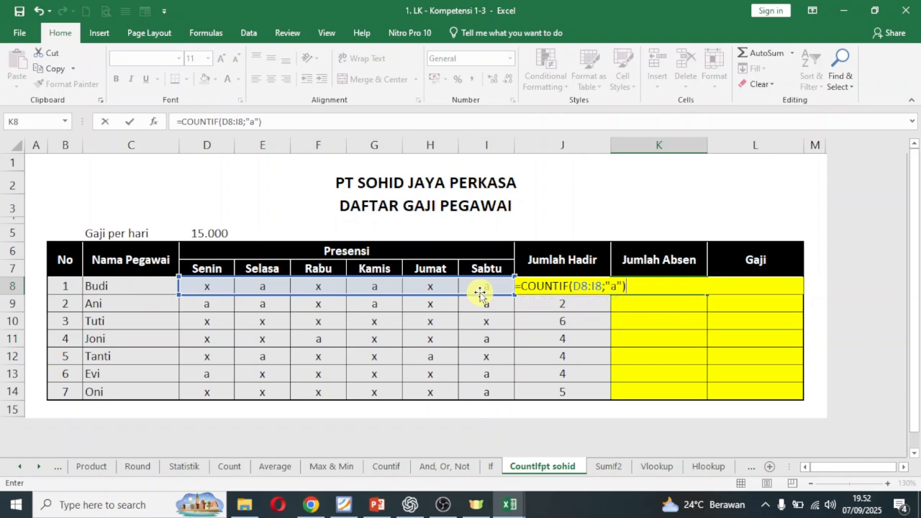
key(Return)
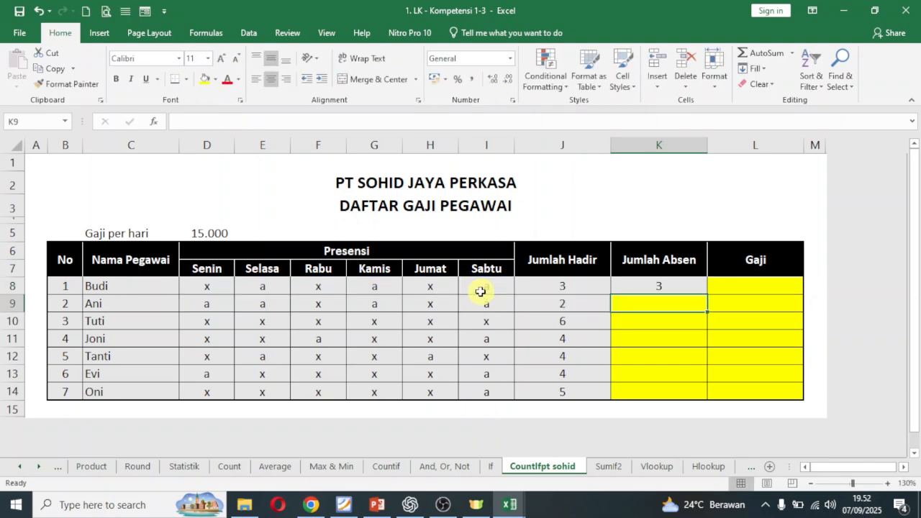
Step: Fill the K8 absence formula down through K14 and check the copied formulas in K10 and K14
click(700, 286)
drag(707, 294, 710, 395)
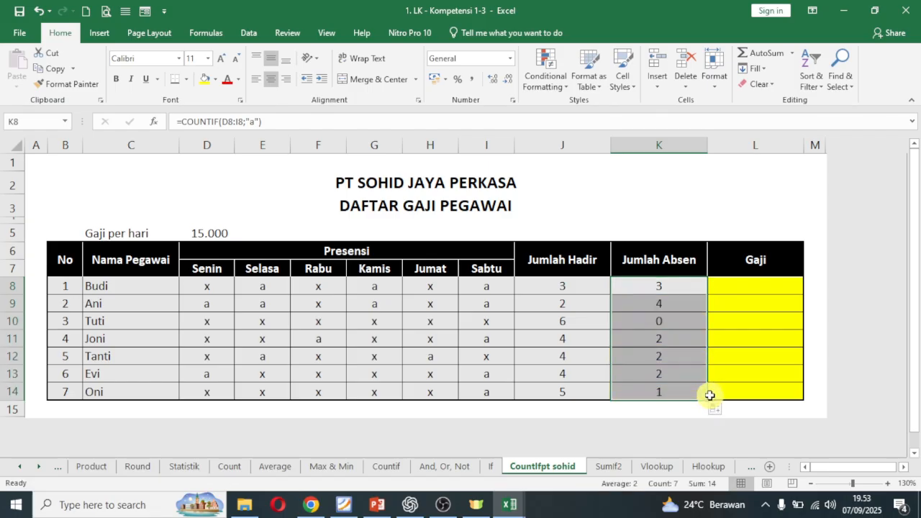
click(696, 322)
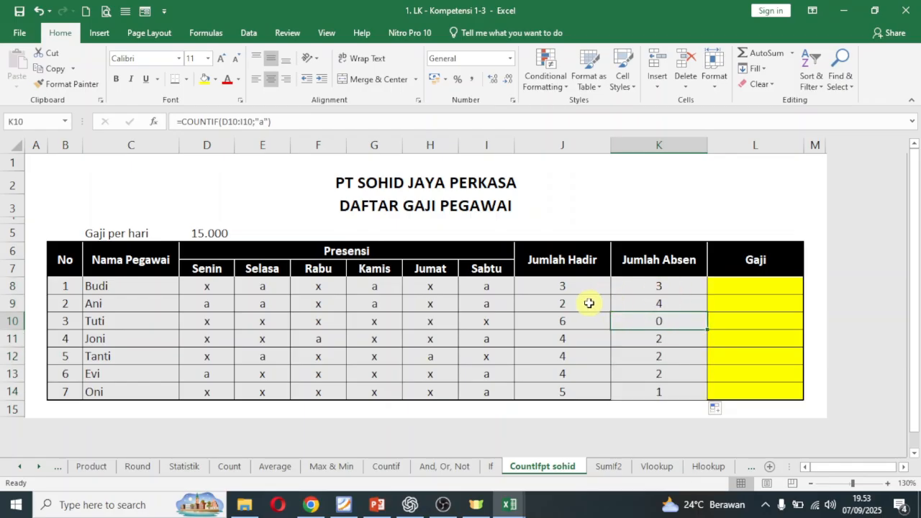
click(672, 391)
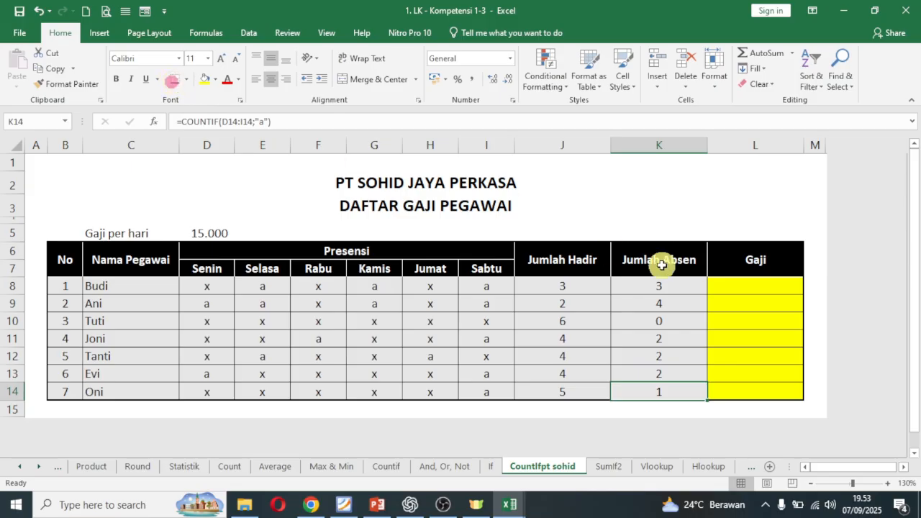
Step: In the first Gaji cell, L8, enter =$D$5*J8 to multiply the fixed daily wage by the days attended
click(750, 289)
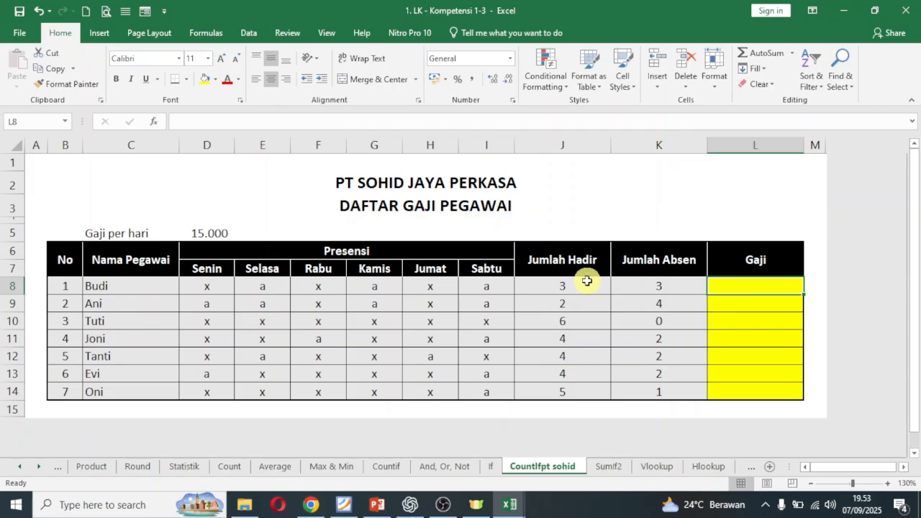
text(=)
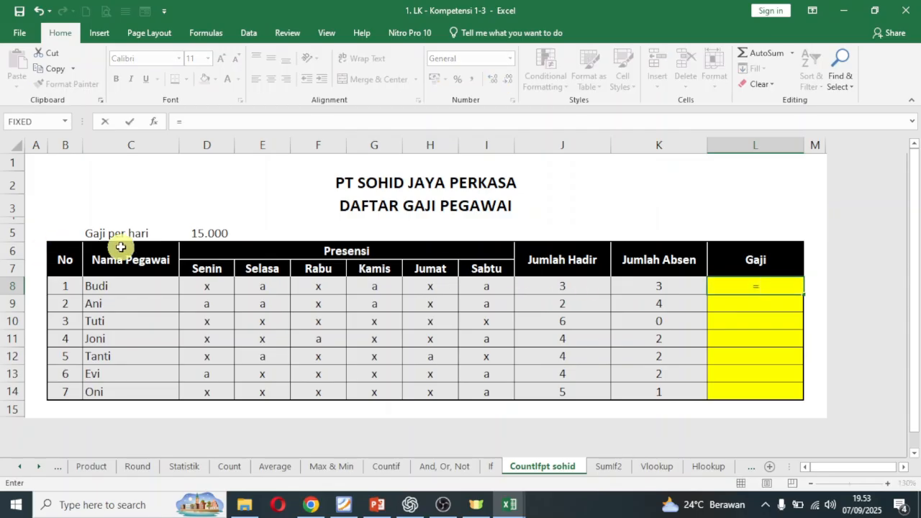
click(198, 234)
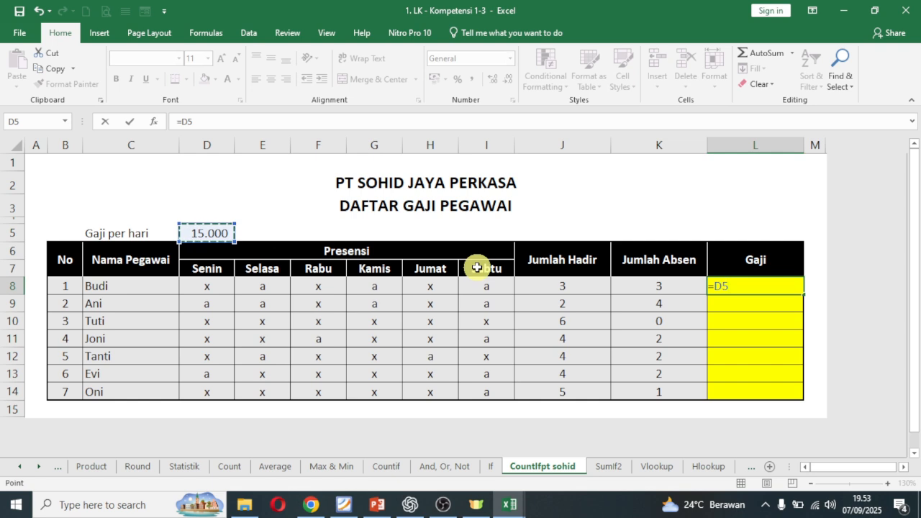
text(*)
click(565, 288)
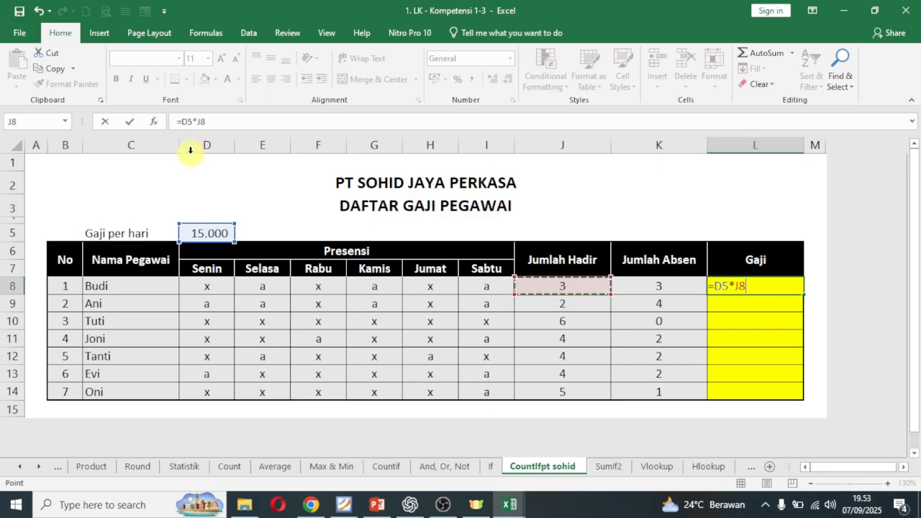
click(187, 120)
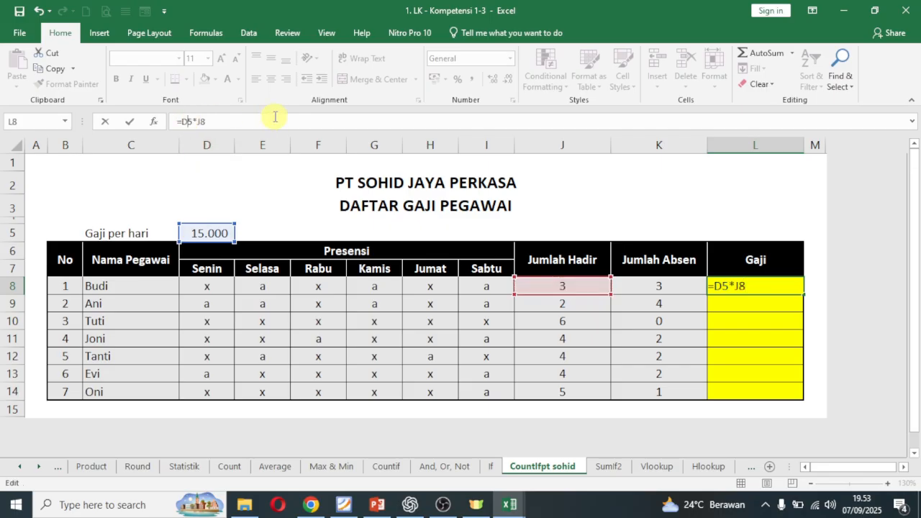
key(F4)
key(Return)
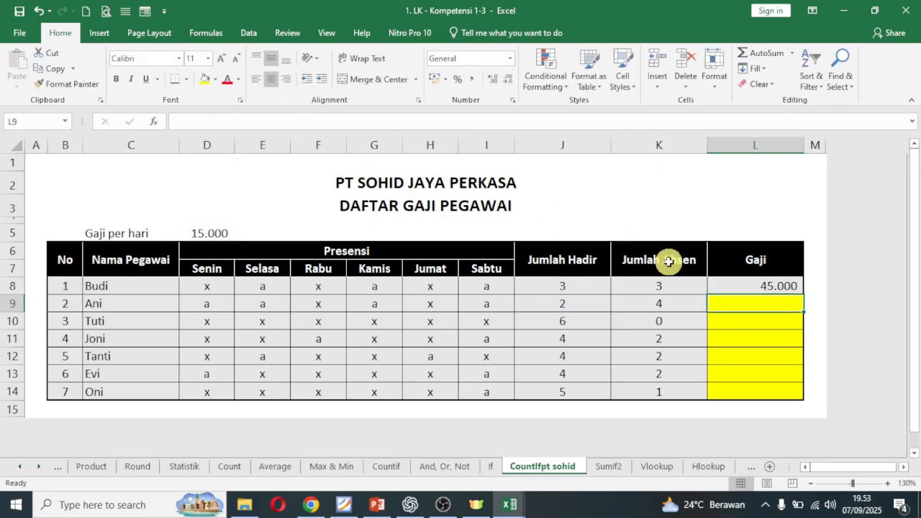
Step: Fill the L8 salary formula down through L14 and check the copied formulas in the Gaji column
click(789, 287)
drag(805, 297, 816, 393)
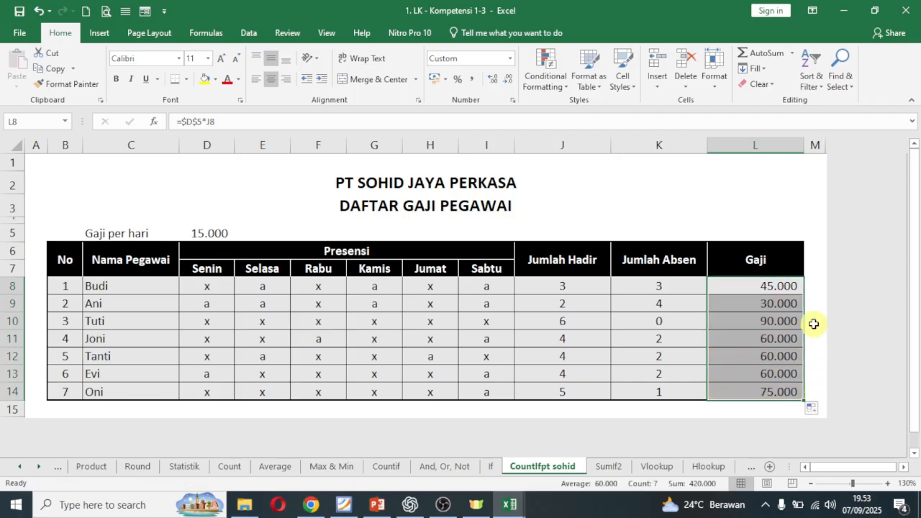
click(781, 261)
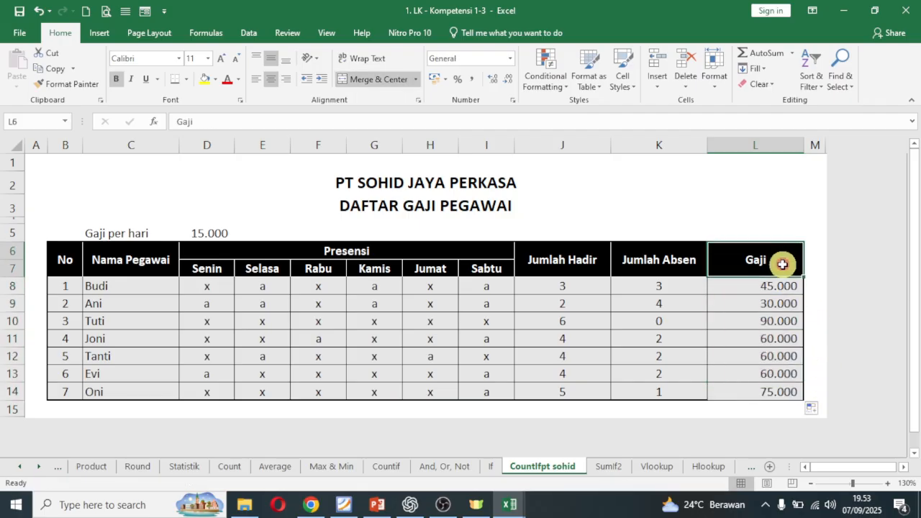
click(775, 390)
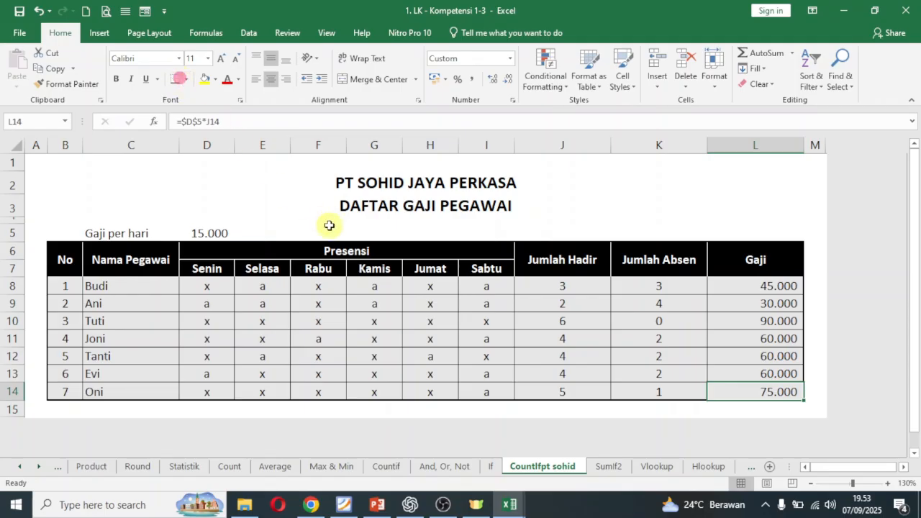
click(791, 285)
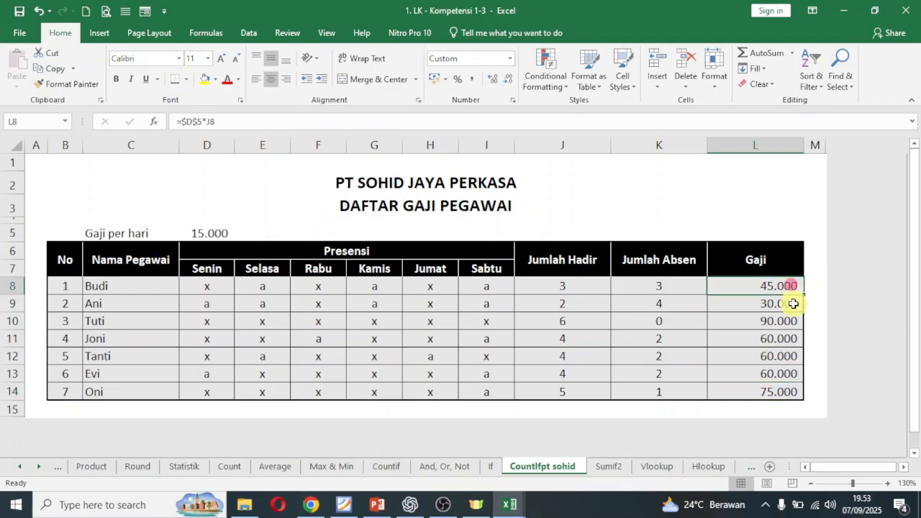
click(794, 303)
click(792, 321)
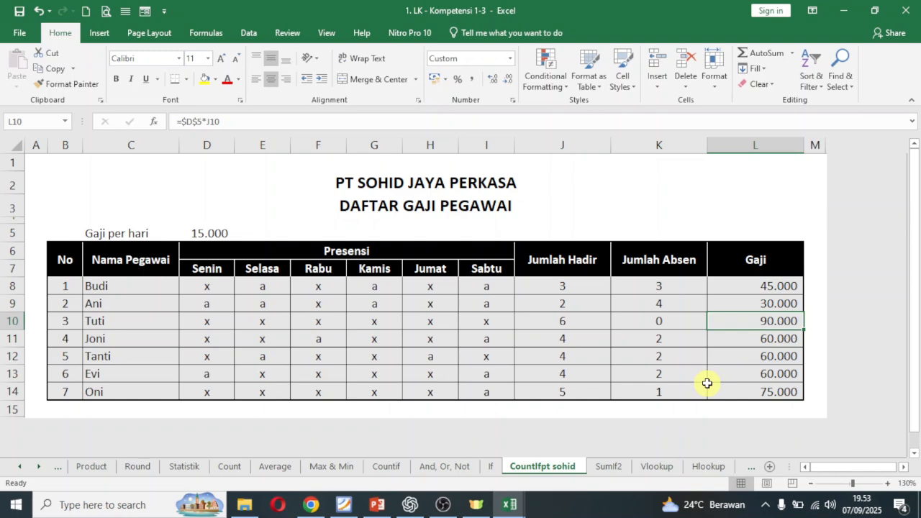
Step: Open the SumIf2 sheet and examine its product names, sold quantities and the total rows to fill
click(611, 468)
scroll(164, 416, up, 1)
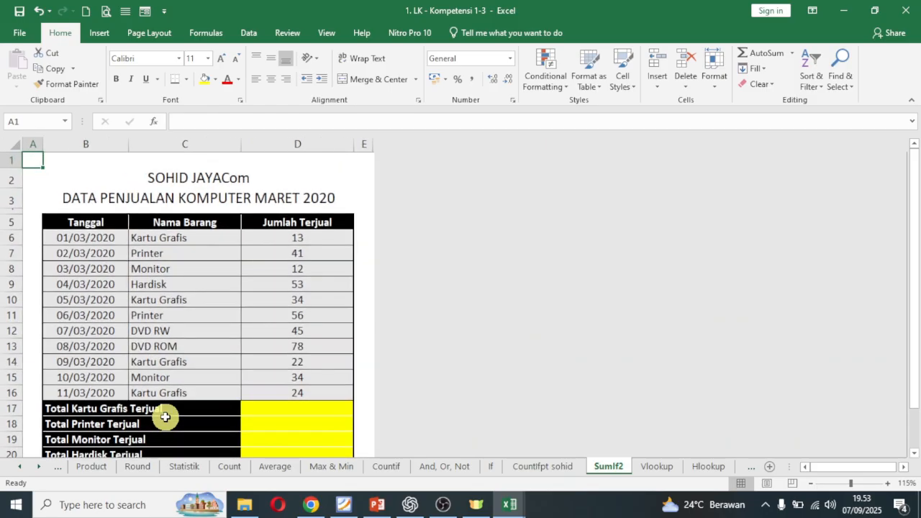
scroll(165, 417, up, 1)
scroll(218, 332, down, 1)
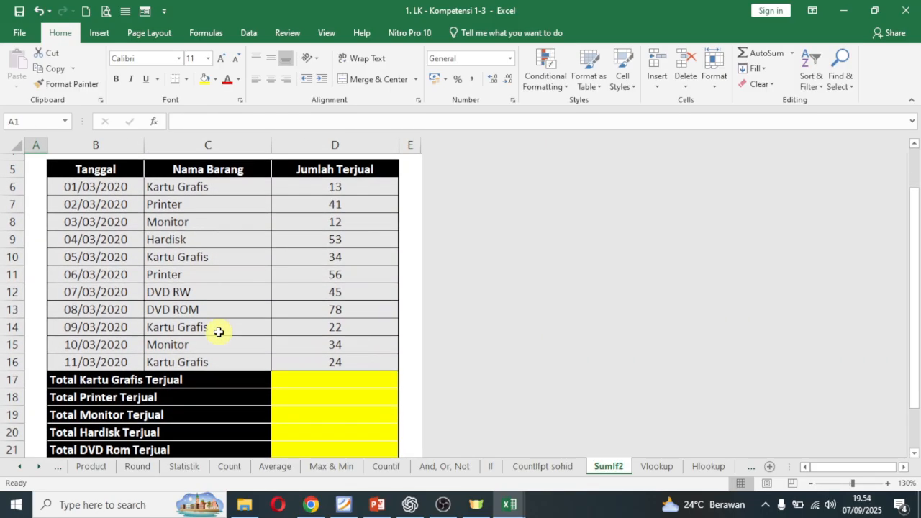
scroll(218, 331, down, 1)
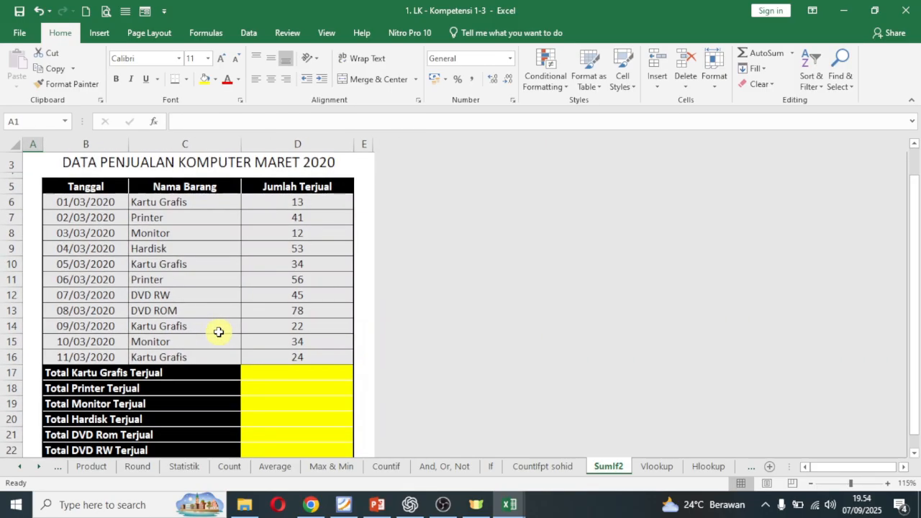
scroll(219, 332, down, 1)
scroll(219, 332, up, 1)
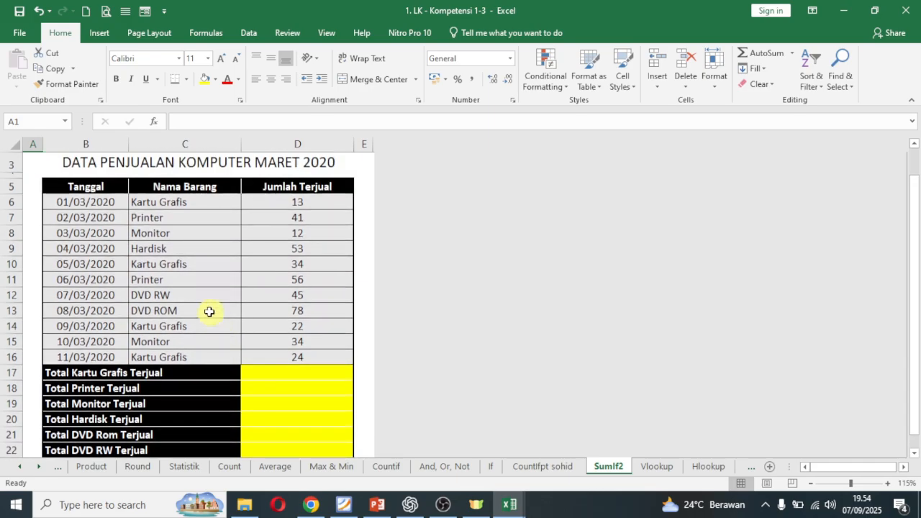
click(202, 204)
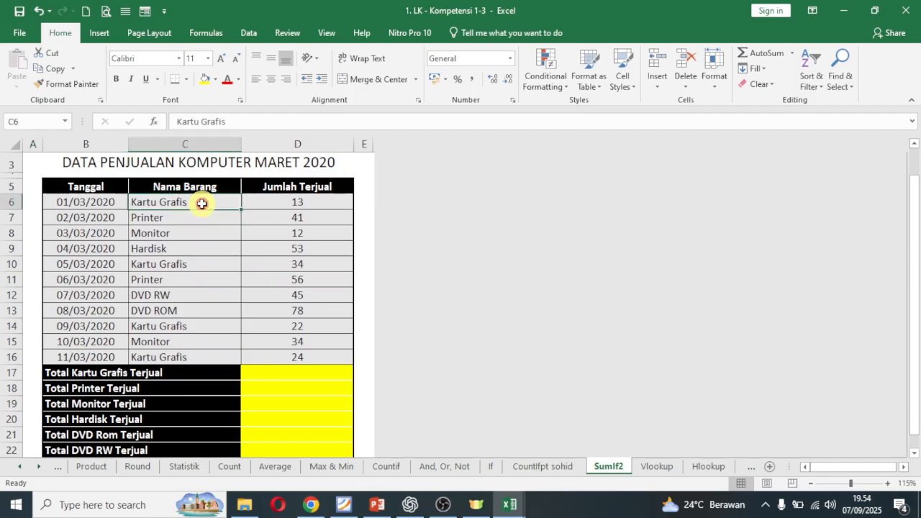
click(273, 205)
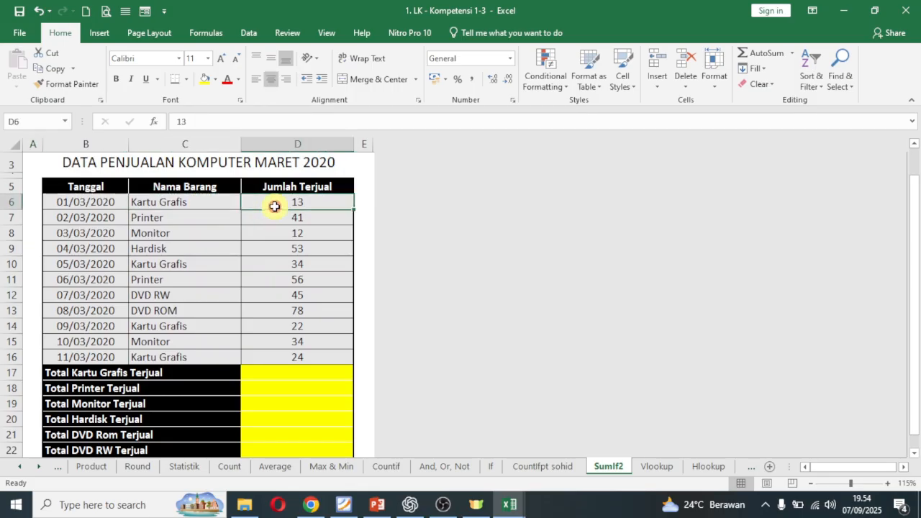
Step: In the Total Kartu Grafis Terjual cell, D17, enter =SUMIF(C6:C16;"Kartu Grafis";D6:D16) and check the entered formula
click(300, 375)
text(=sum)
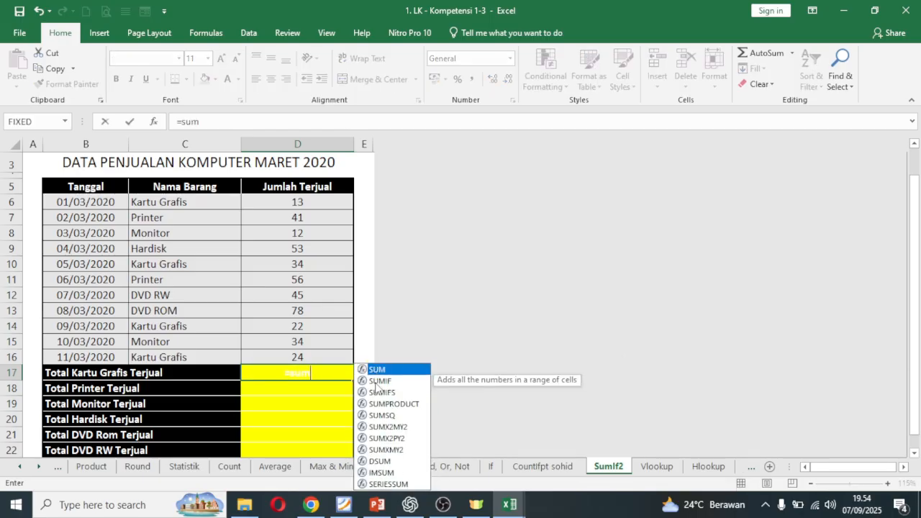
double_click(376, 381)
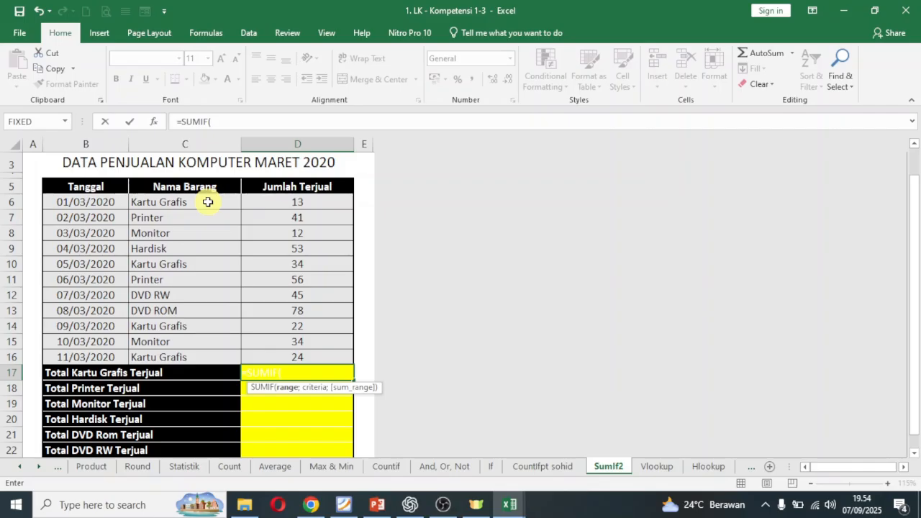
drag(208, 202, 215, 350)
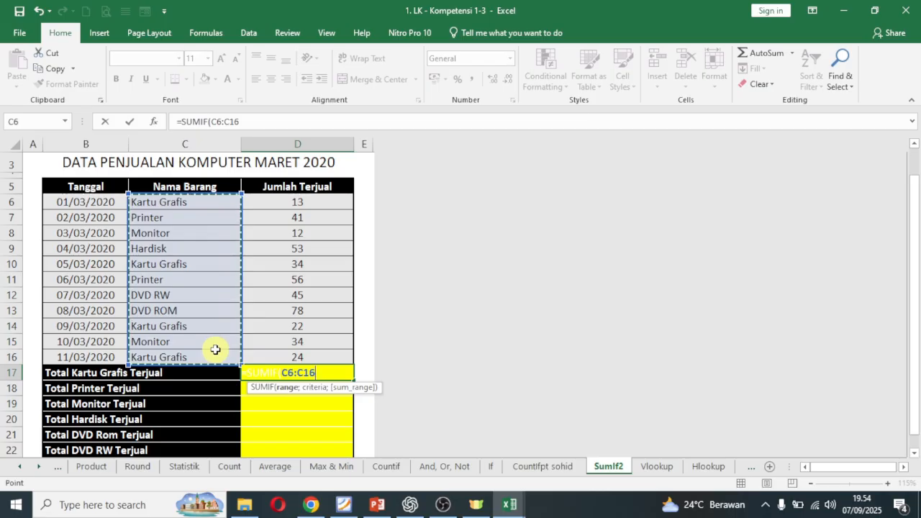
text(;"Kartu Grafis)
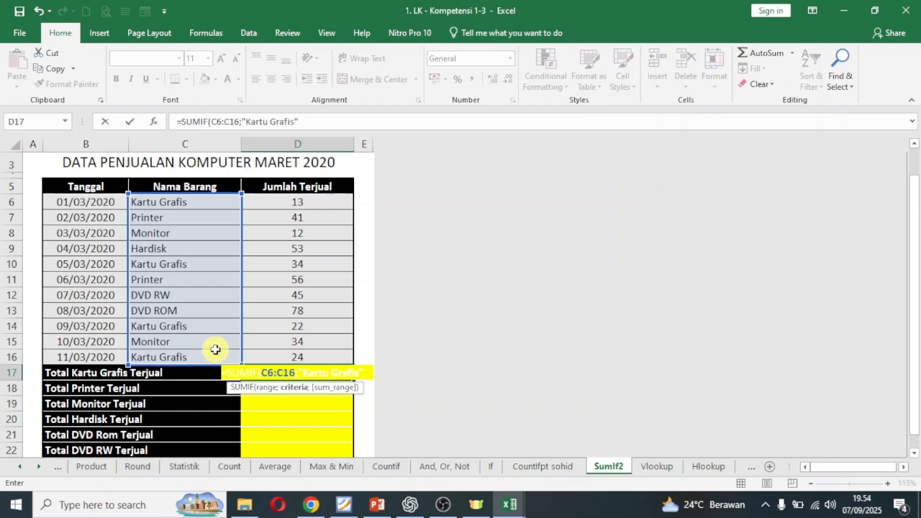
text(;)
drag(318, 203, 319, 354)
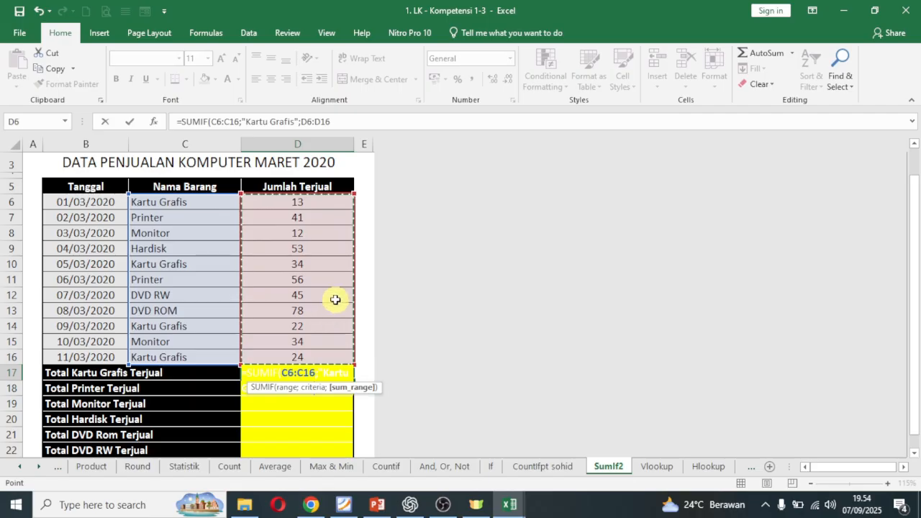
text())
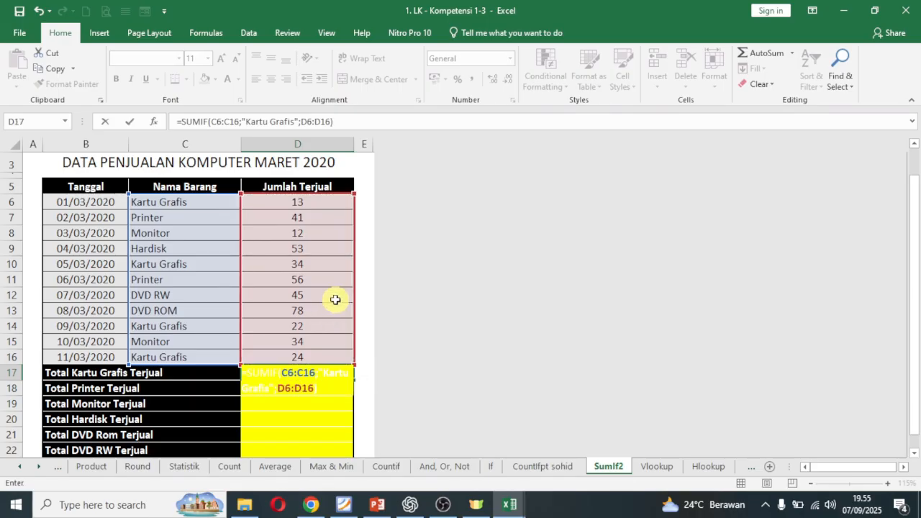
key(Return)
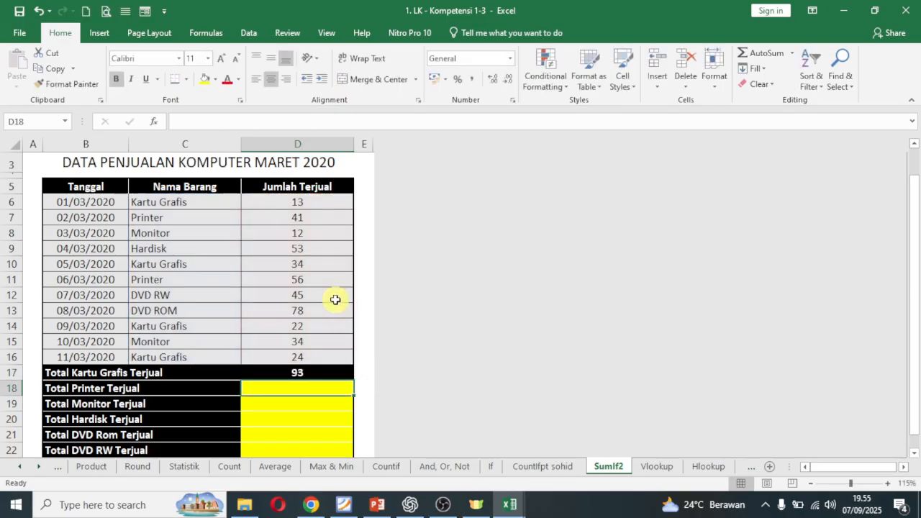
click(309, 371)
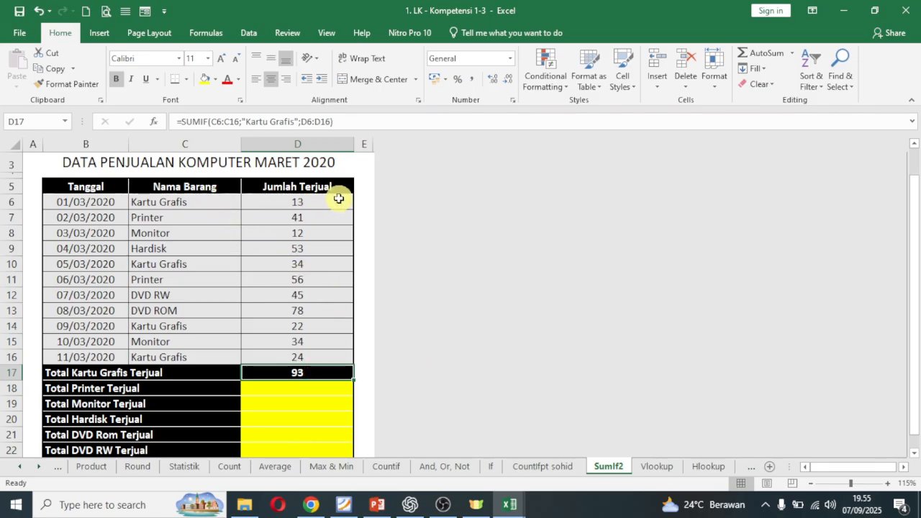
Step: Begin a formula in the empty cell E17, beside the Kartu Grafis total
click(372, 201)
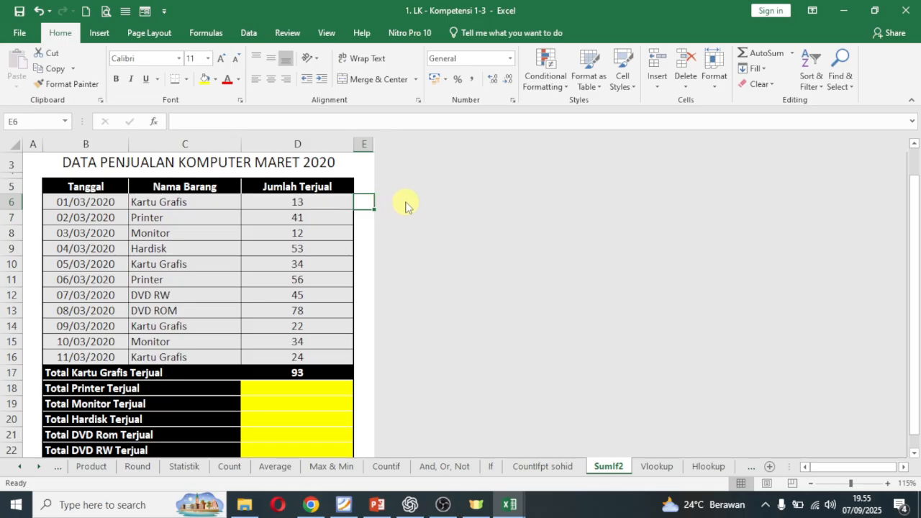
click(367, 373)
text(=)
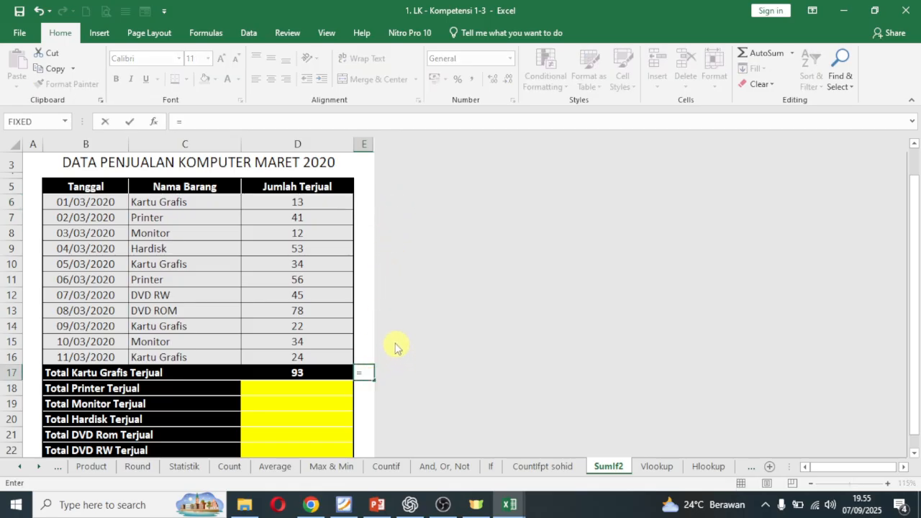
Step: Cross-check the Kartu Grafis total by adding its quantities in E17 with =D6+D10+D14+D16, and clear the check cell
click(277, 203)
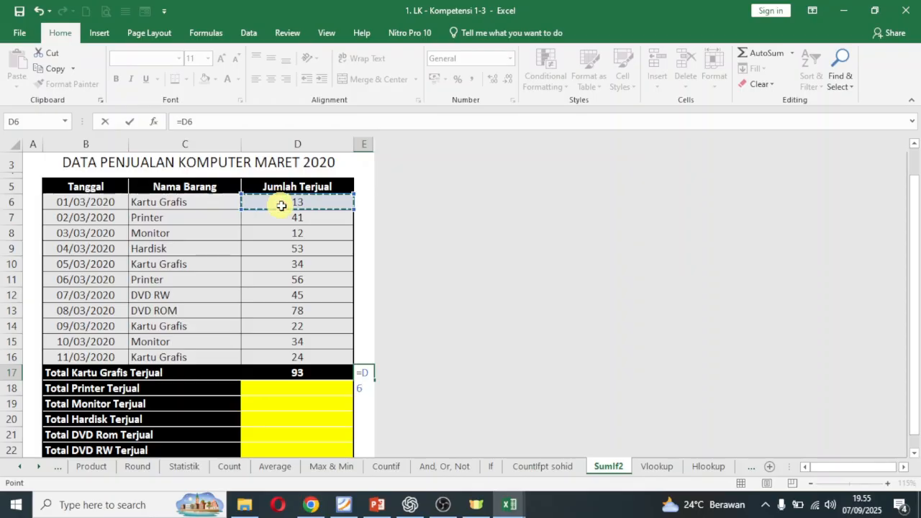
text(+)
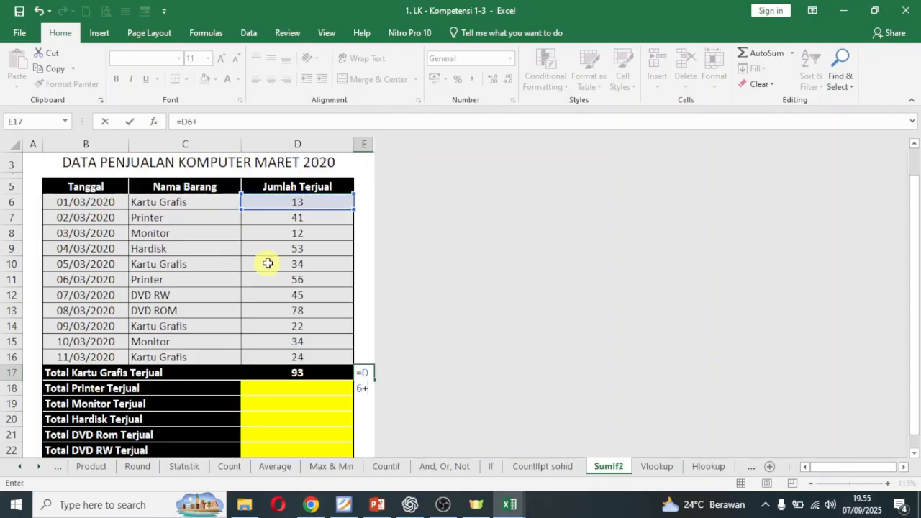
click(270, 264)
text(+)
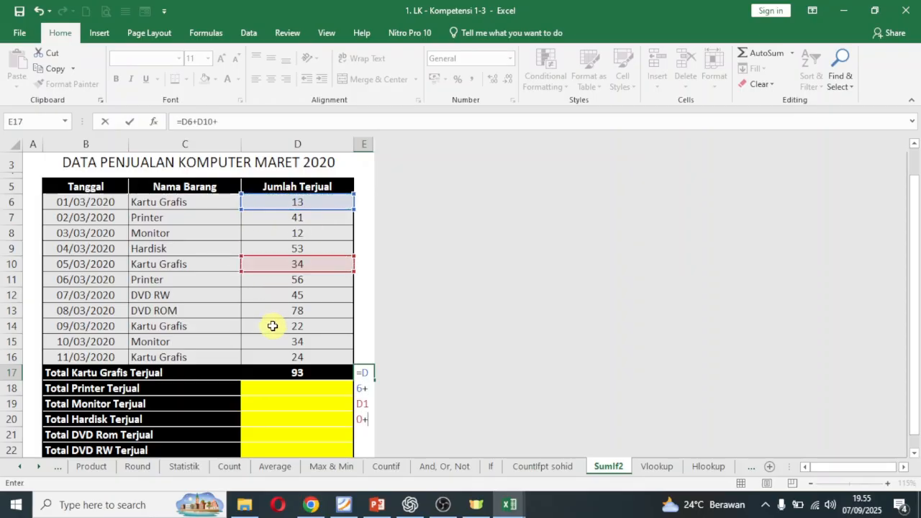
click(272, 326)
text(+)
click(275, 357)
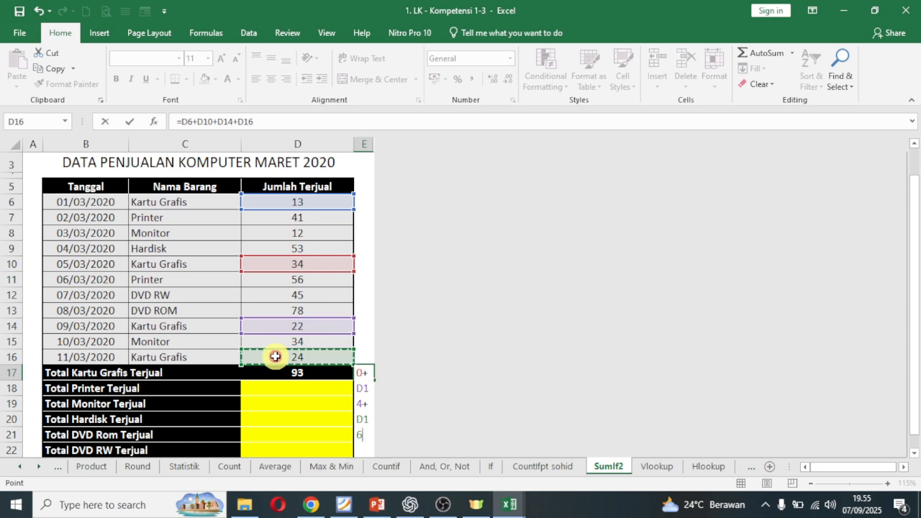
key(Return)
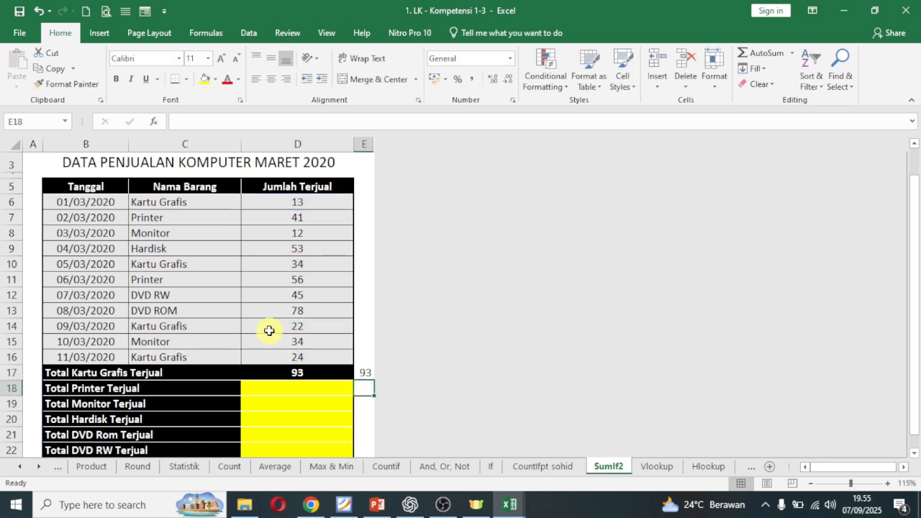
click(298, 371)
click(361, 372)
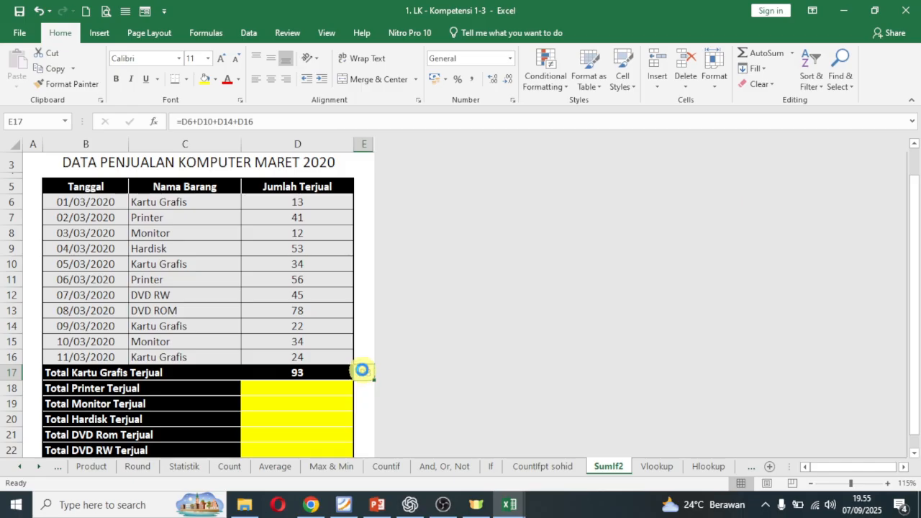
Step: Fill the Kartu Grafis SUMIF formula from D17 down through D22
scroll(331, 316, down, 1)
click(329, 328)
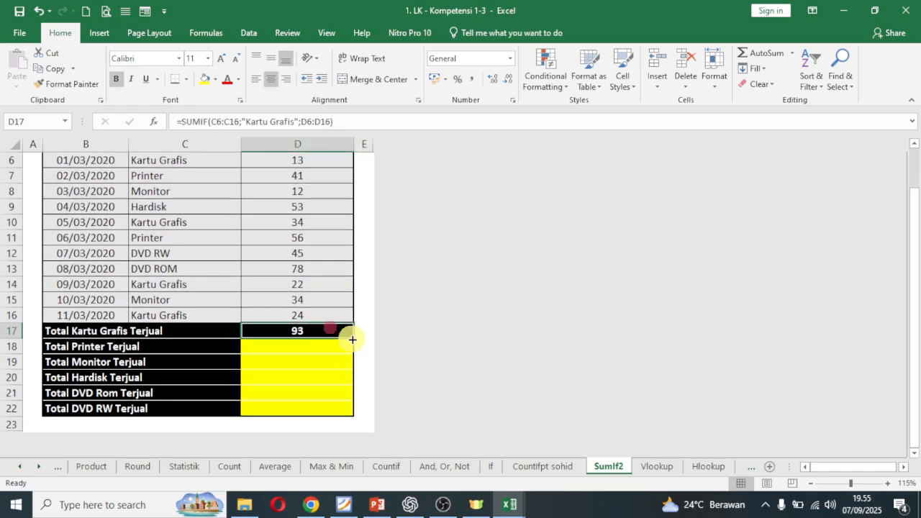
drag(353, 340, 350, 411)
Step: Correct the Total Printer Terjual formula in D18 to use criteria range C6:C16 and sum range D6:D16
click(321, 347)
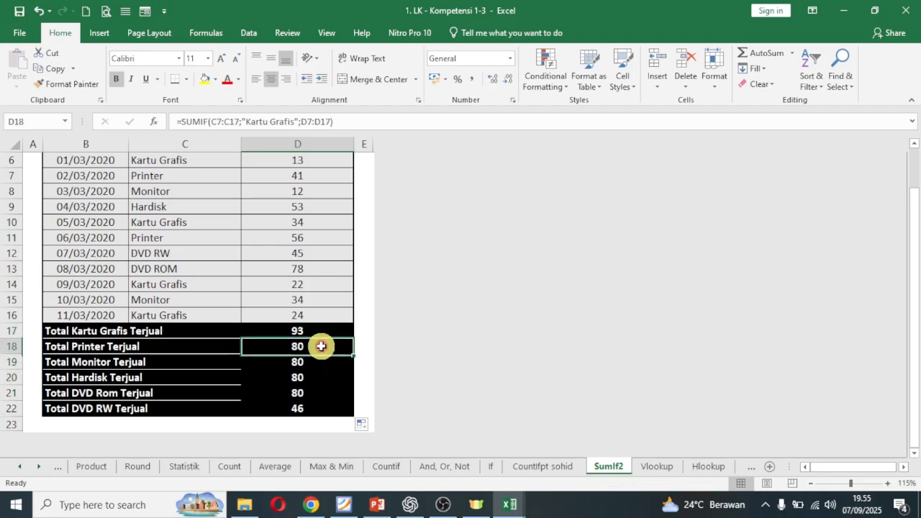
scroll(308, 268, up, 1)
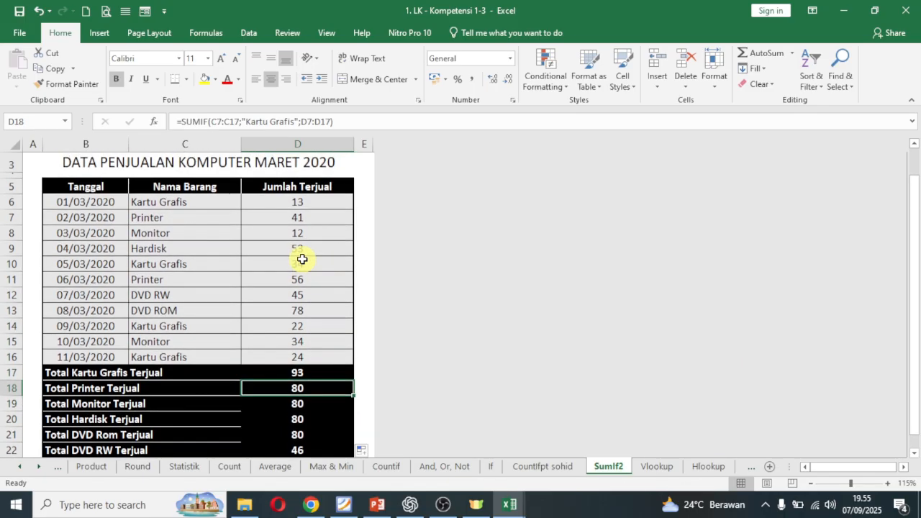
click(347, 120)
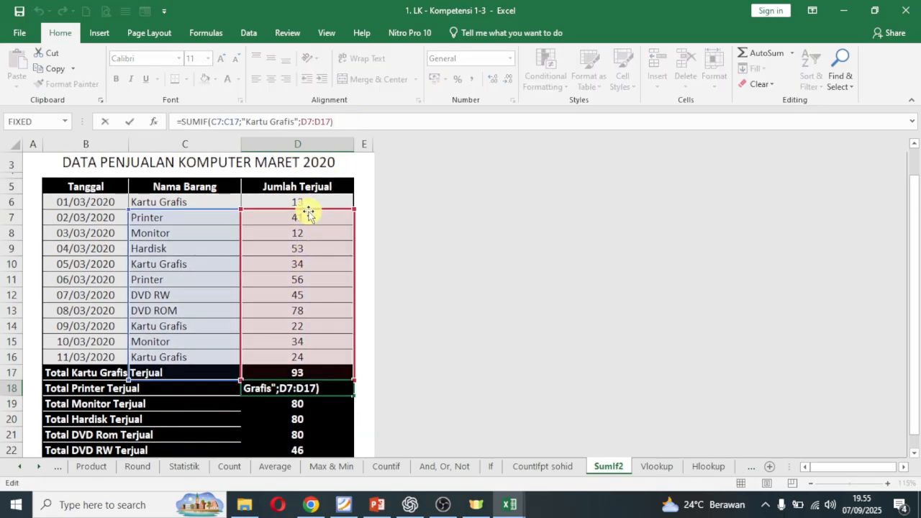
drag(308, 213, 307, 206)
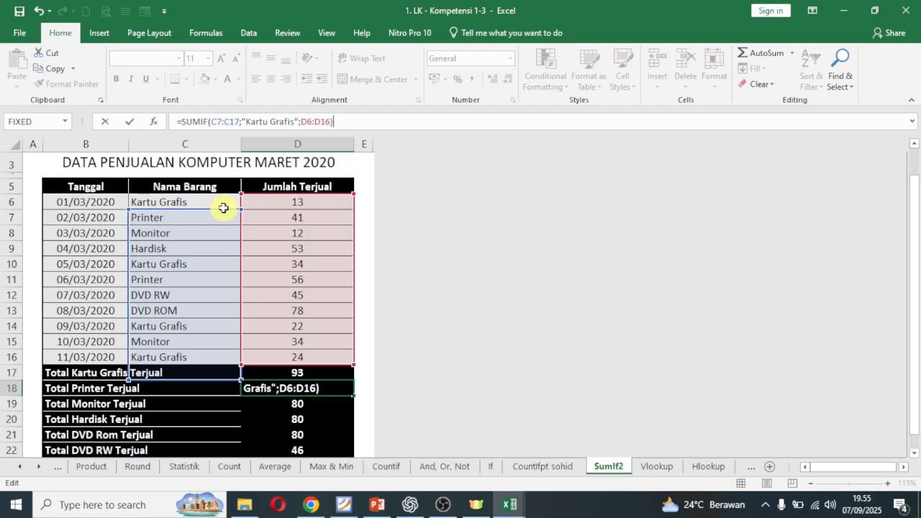
drag(223, 208, 220, 200)
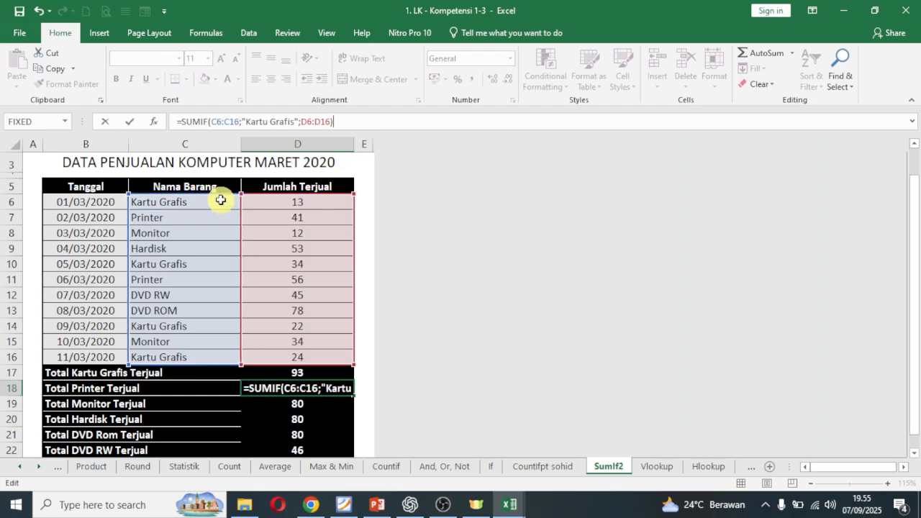
key(Return)
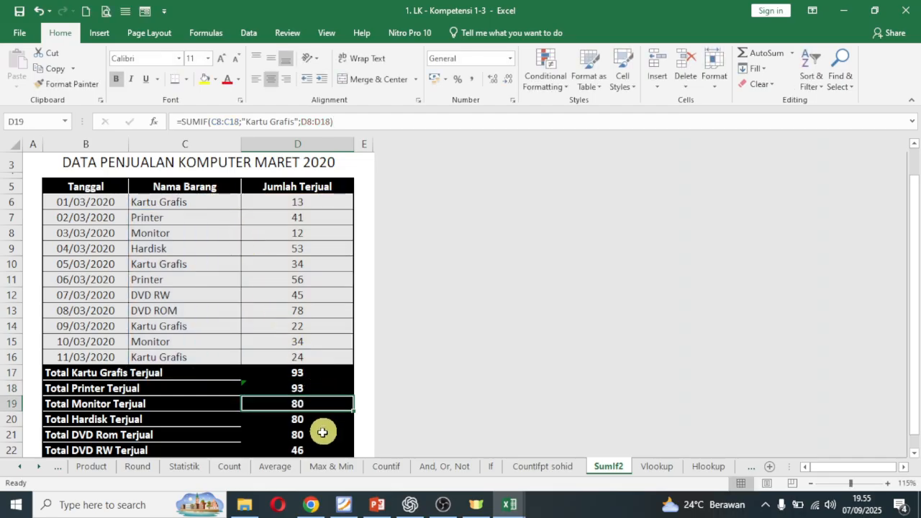
Step: Clear the totals in D19:D22 and refill them from the formulas in D17:D18
shift+click(315, 448)
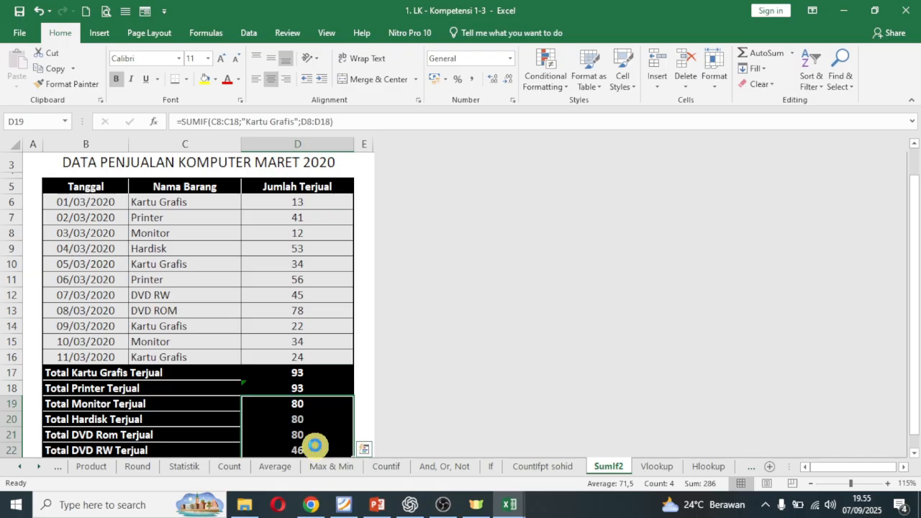
key(ctrl+z)
drag(323, 372, 319, 384)
scroll(352, 346, down, 1)
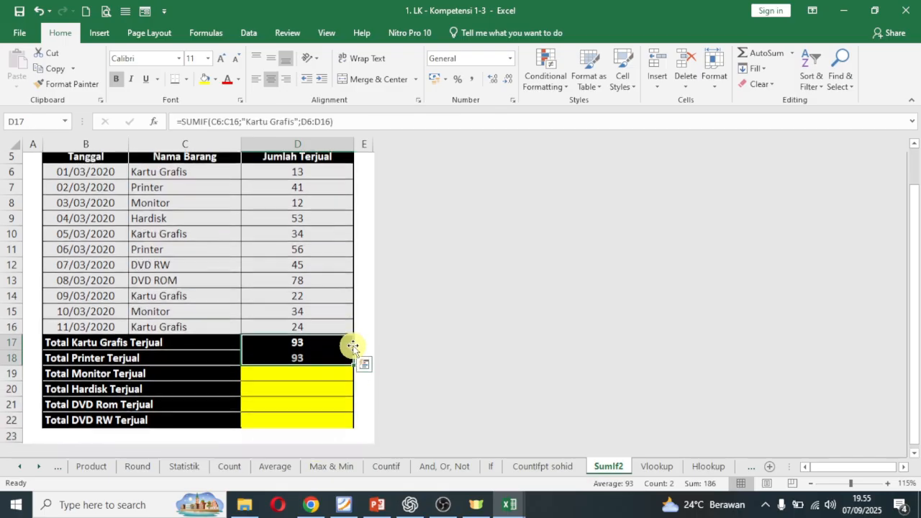
drag(324, 331, 353, 413)
Step: Correct the Total Monitor Terjual formula in D19 to use criteria range C6:C16 and sum range D6:D16
click(324, 365)
scroll(323, 245, up, 1)
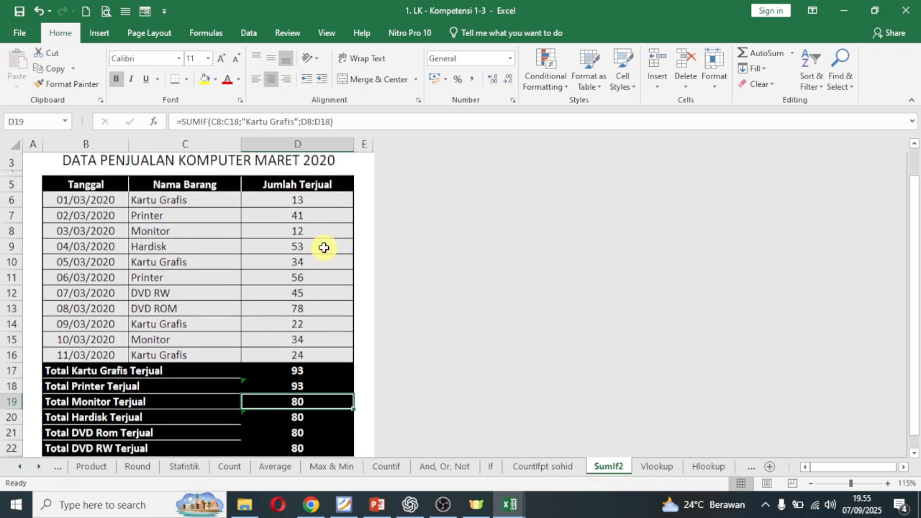
click(353, 122)
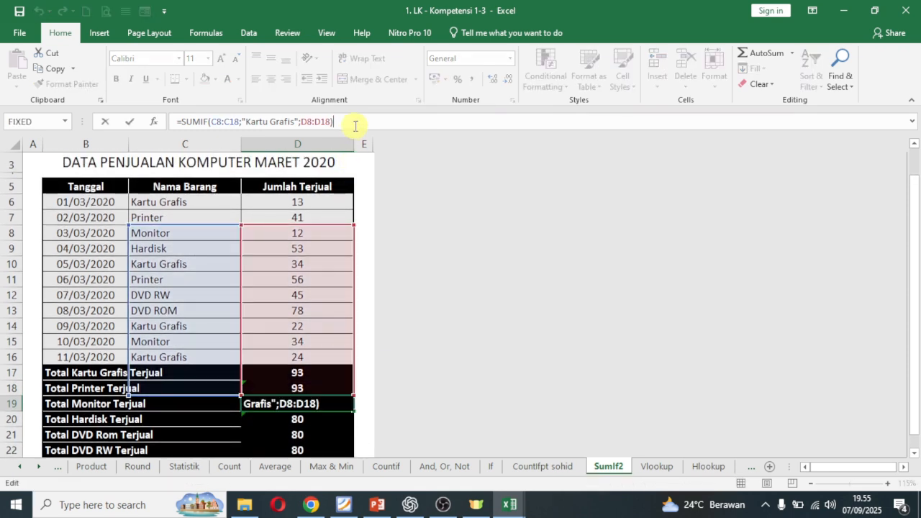
drag(317, 229, 312, 201)
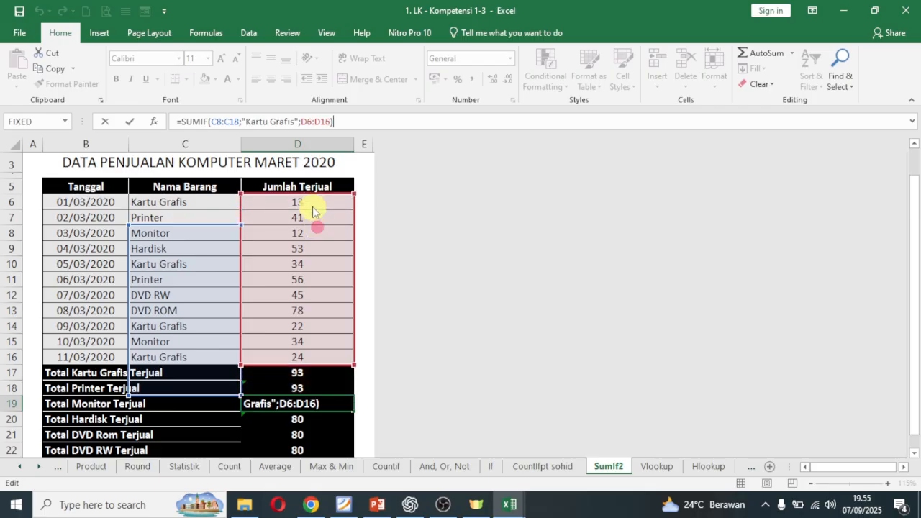
drag(220, 226, 216, 202)
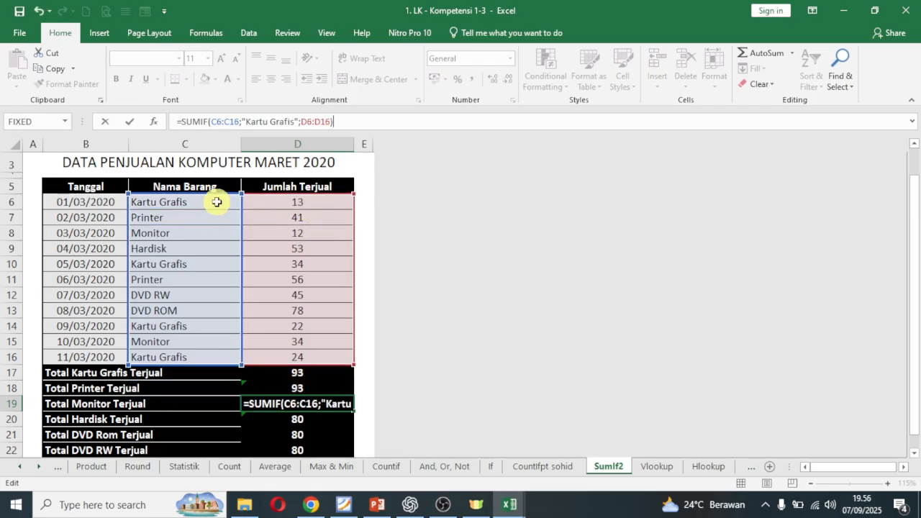
key(Return)
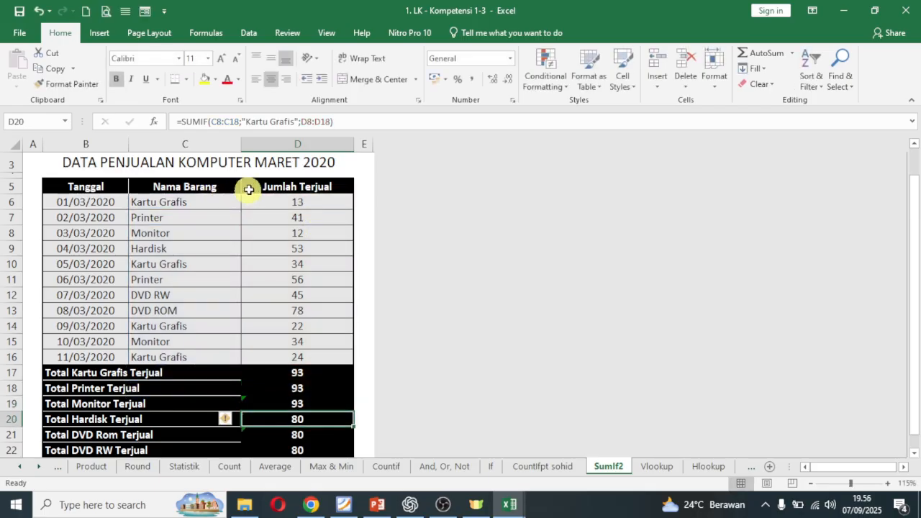
Step: Correct the Total Hardisk Terjual formula in D20 to use criteria range C6:C16 and sum range D6:D16
click(351, 122)
drag(318, 229, 318, 198)
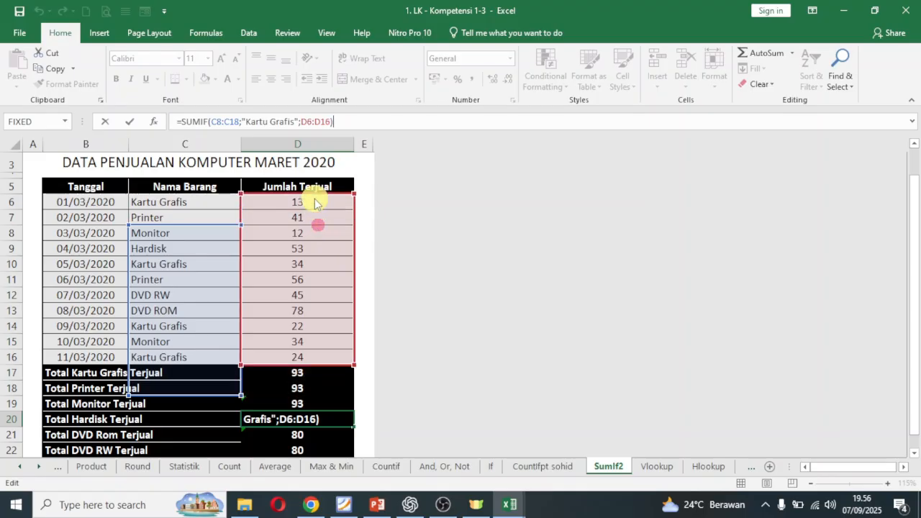
drag(226, 228, 224, 194)
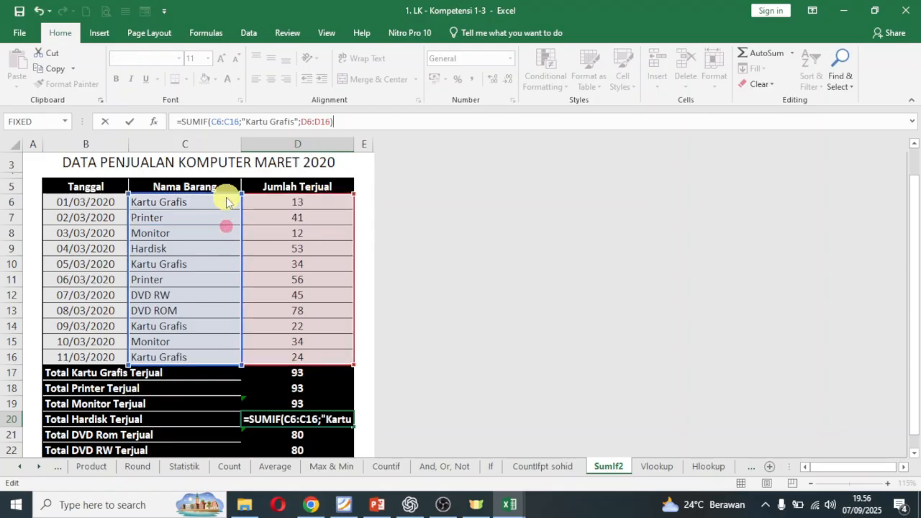
key(Return)
Step: Correct the Total DVD Rom Terjual formula in D21 to use criteria range C6:C16 and sum range D6:D16
click(369, 124)
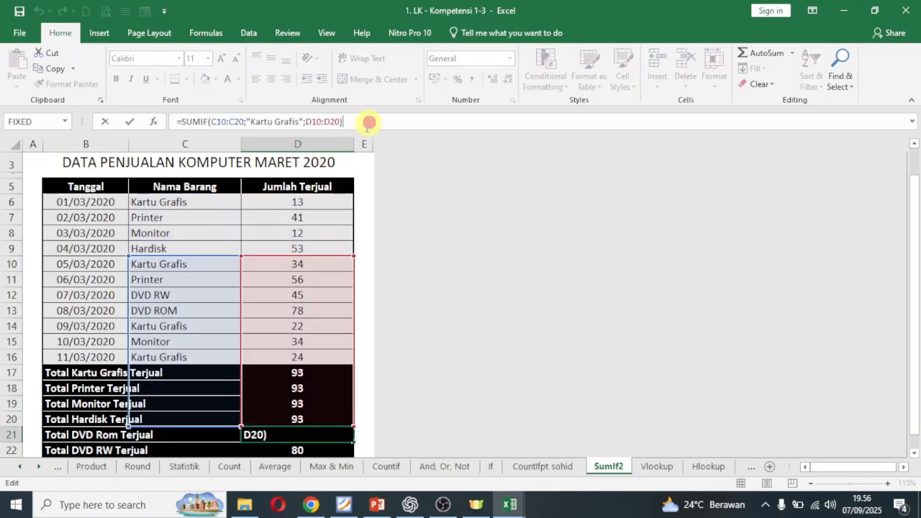
drag(317, 261, 315, 200)
drag(225, 260, 223, 199)
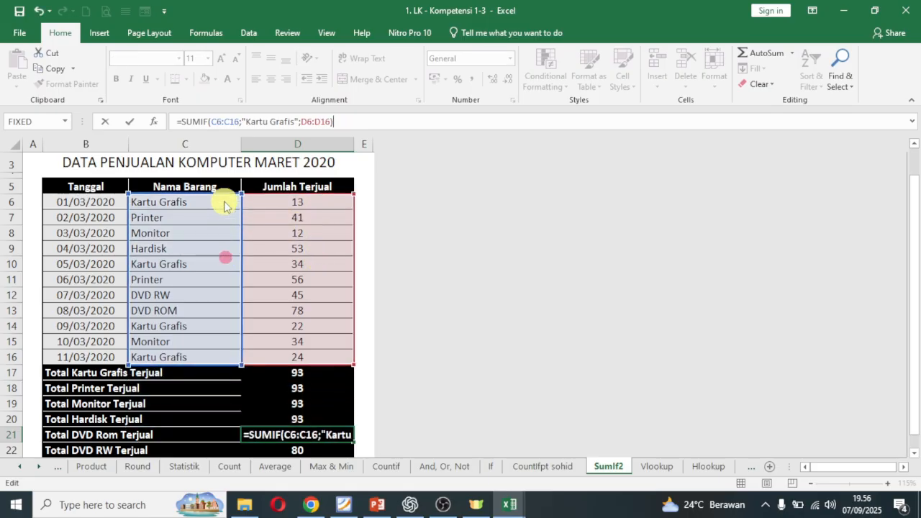
key(Return)
Step: Correct the Total DVD RW Terjual formula in D22 to use criteria range C6:C16 and sum range D6:D16
click(366, 122)
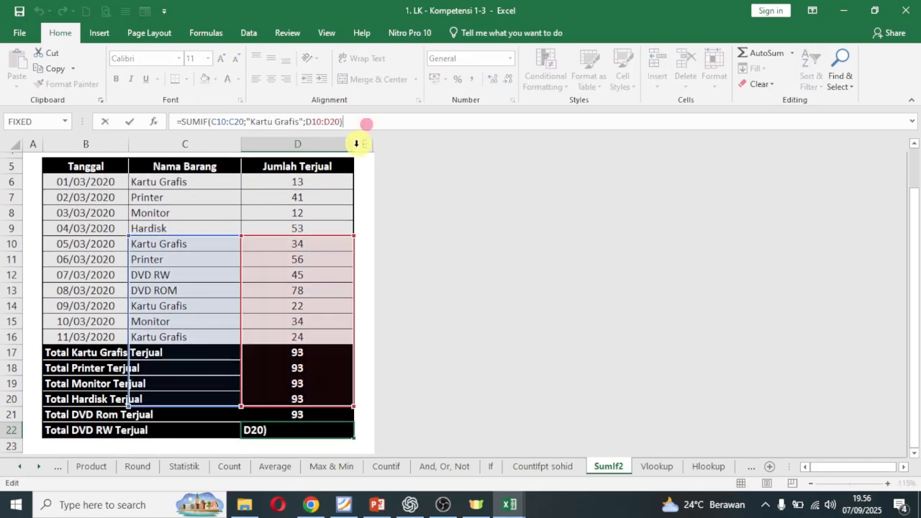
drag(320, 239, 317, 181)
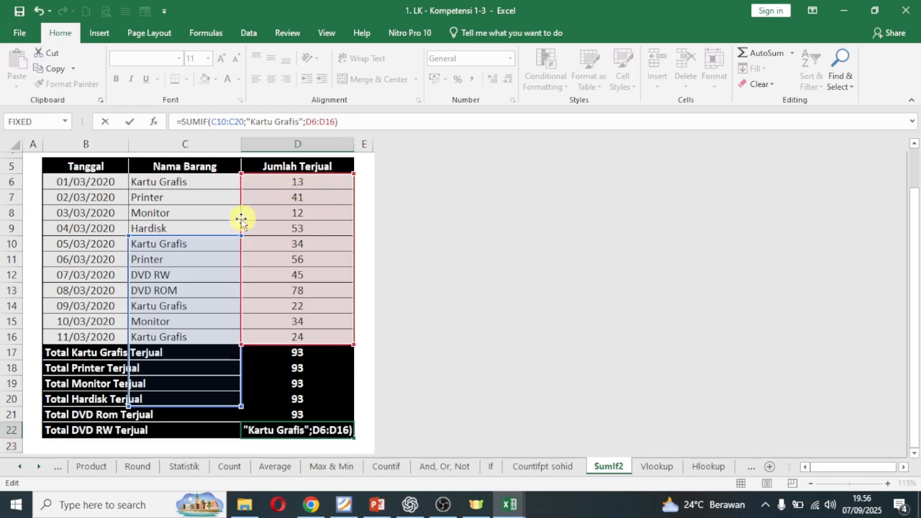
drag(225, 239, 226, 181)
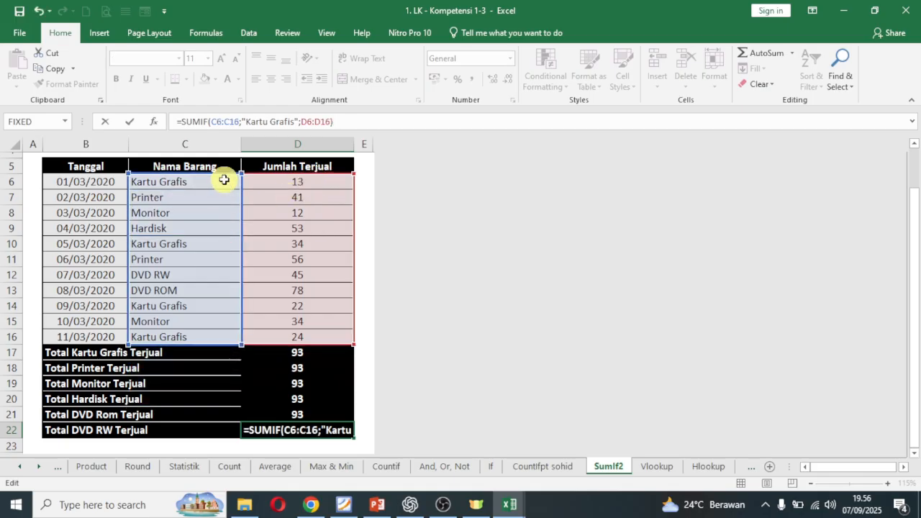
key(Return)
Step: Change the SUMIF criterion for Total Printer Terjual in D18 to "Printer"
click(326, 365)
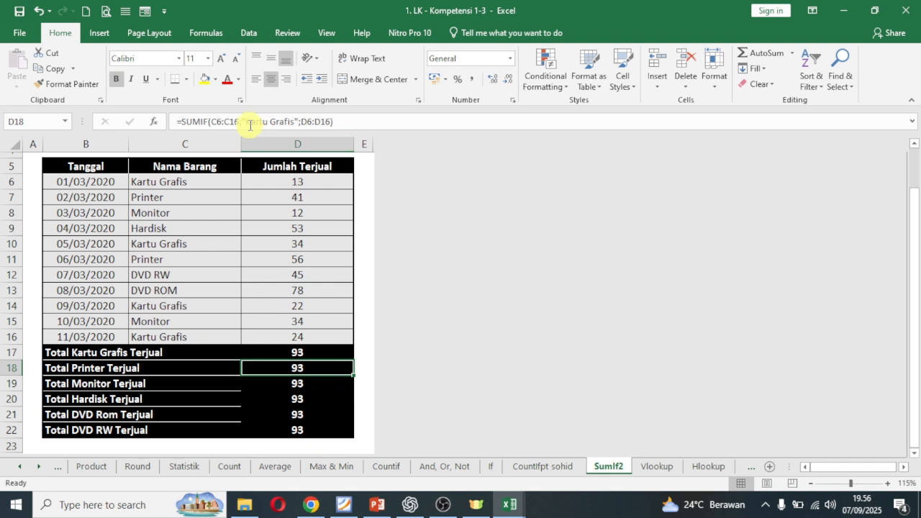
click(302, 121)
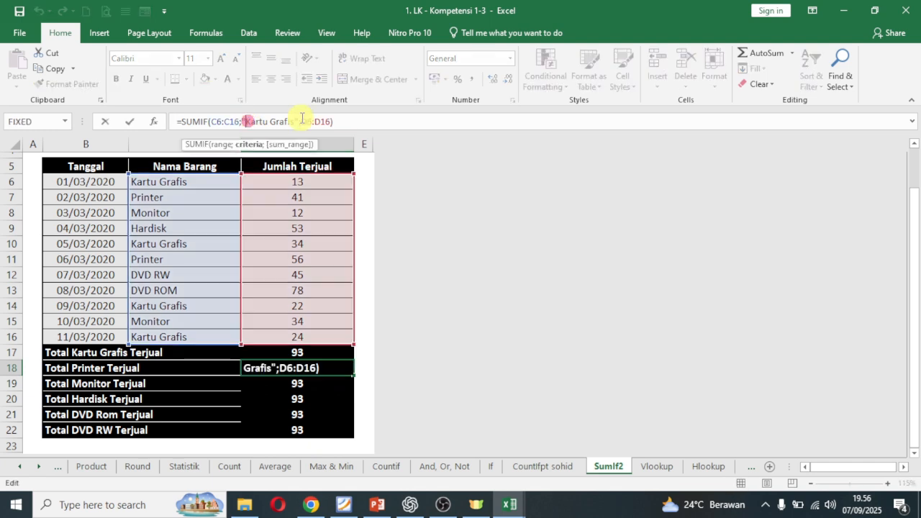
drag(296, 121, 246, 121)
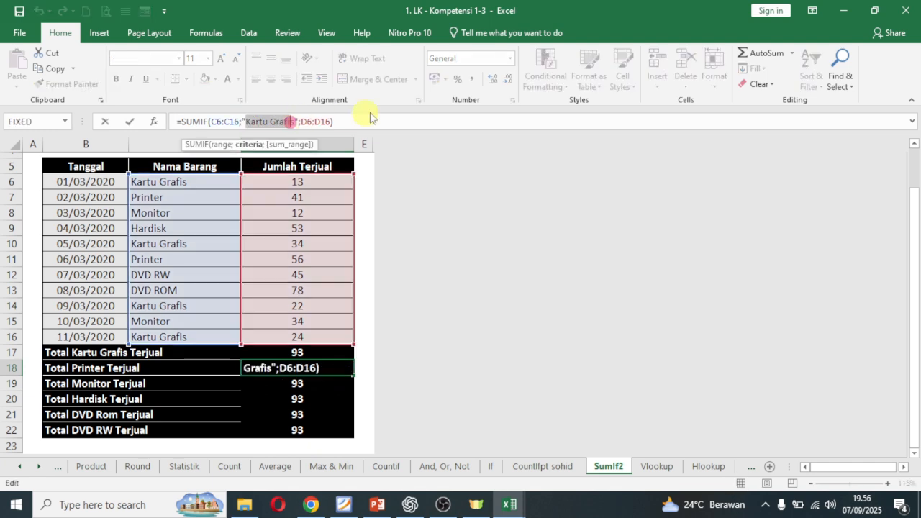
key(BackSpace)
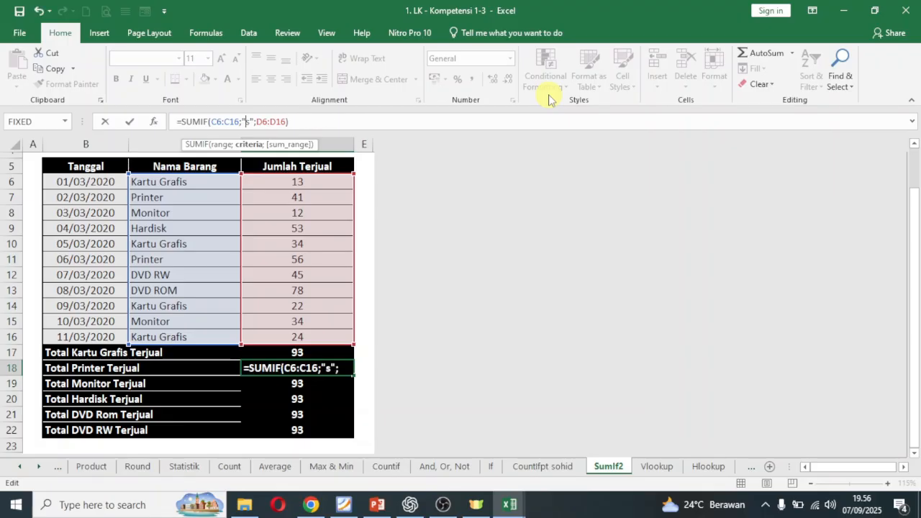
text(Printer)
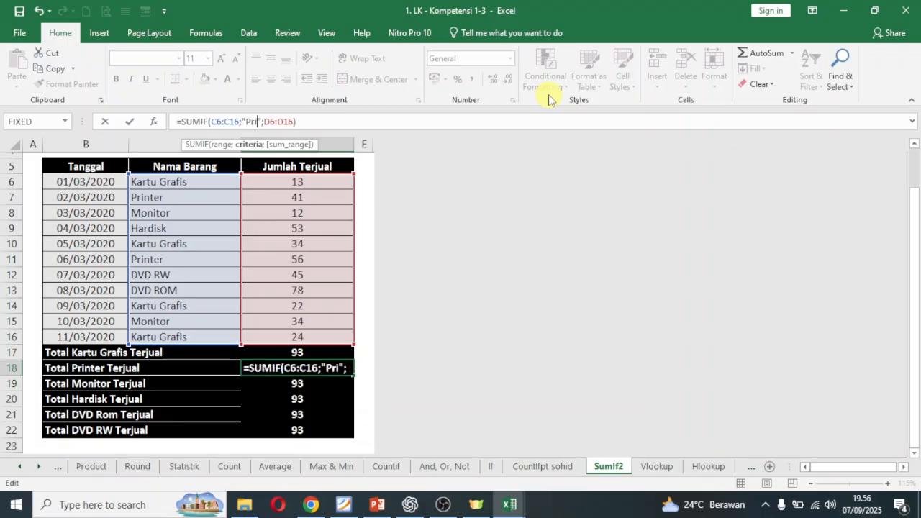
key(Return)
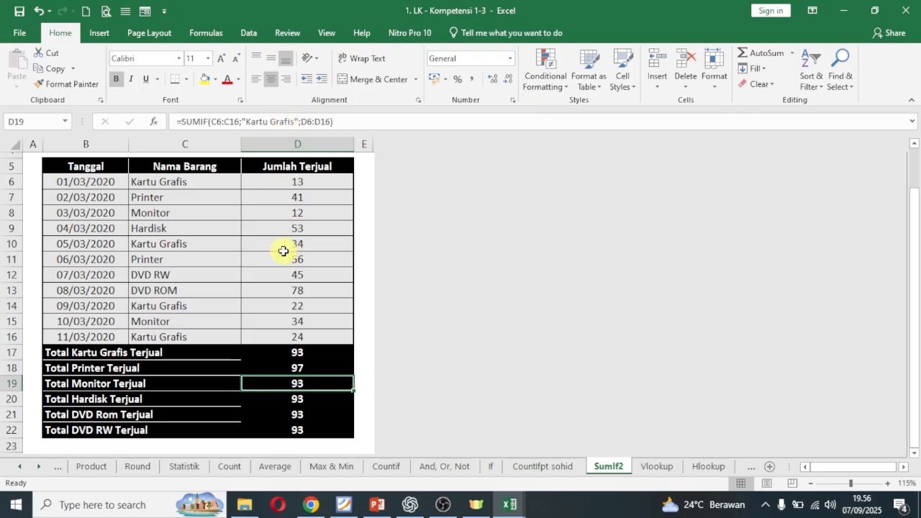
Step: Change the SUMIF criterion for Total Monitor Terjual in D19 to "Monitor"
double_click(280, 121)
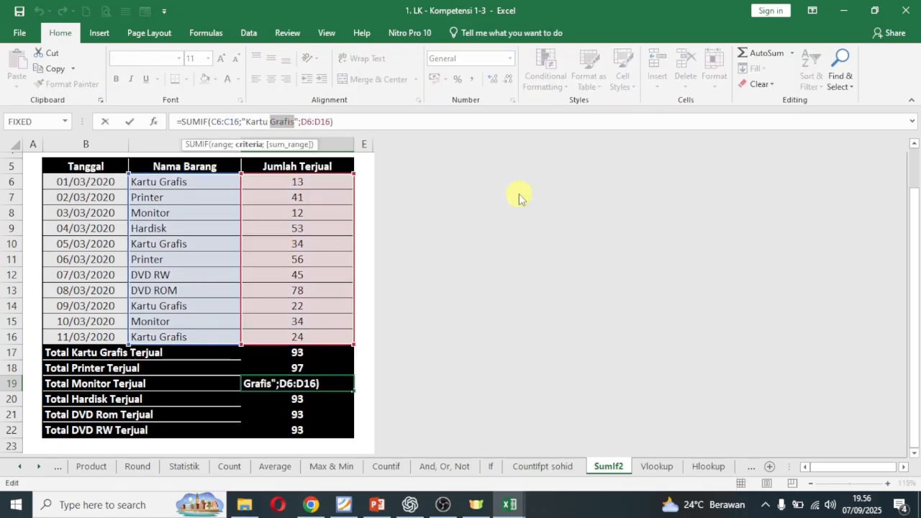
key(BackSpace)
key(BackSpace)
key(BackSpace)
key(BackSpace)
key(BackSpace)
key(BackSpace)
key(BackSpace)
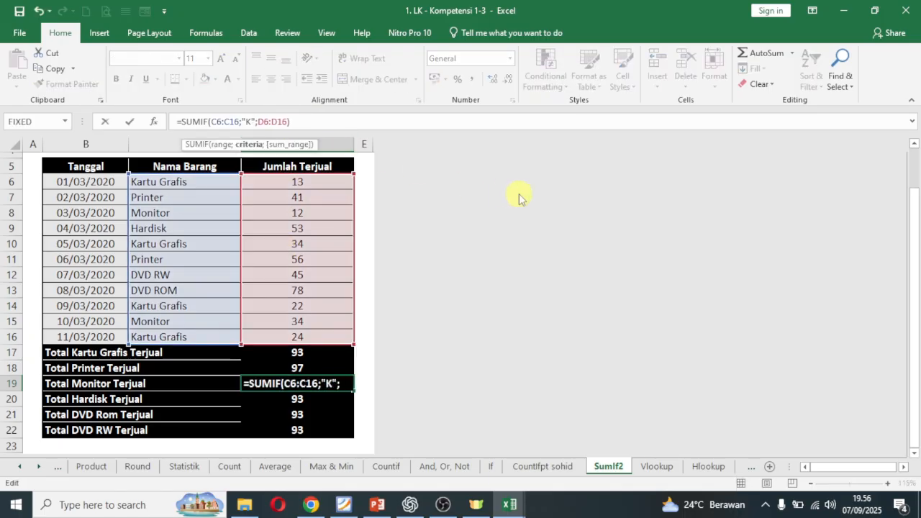
text(Monitr)
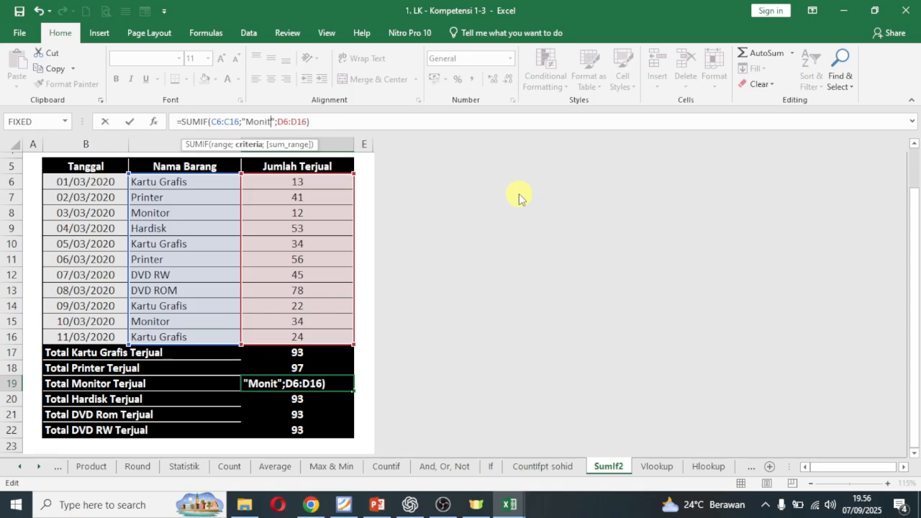
key(BackSpace)
text(or)
key(Return)
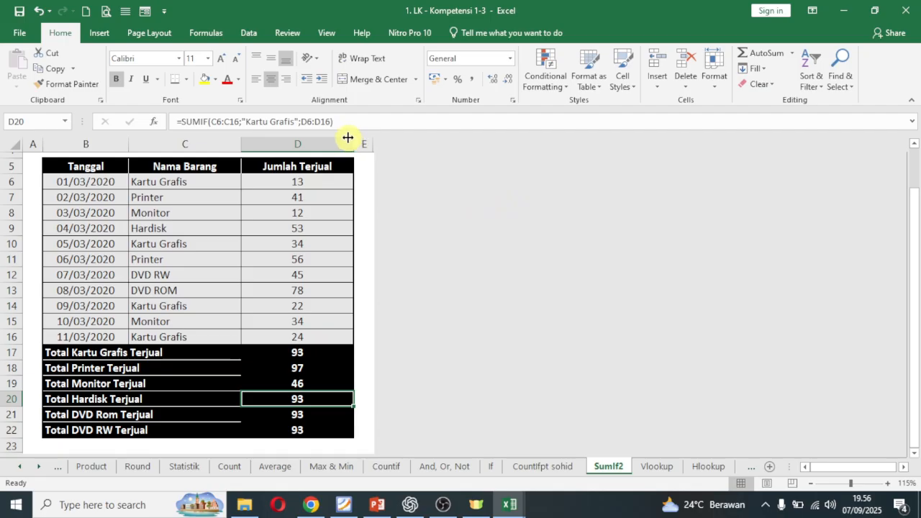
Step: Change the SUMIF criterion for Total Hardisk Terjual in D20 to "DVD Rom"
double_click(260, 121)
key(Delete)
key(Delete)
key(Delete)
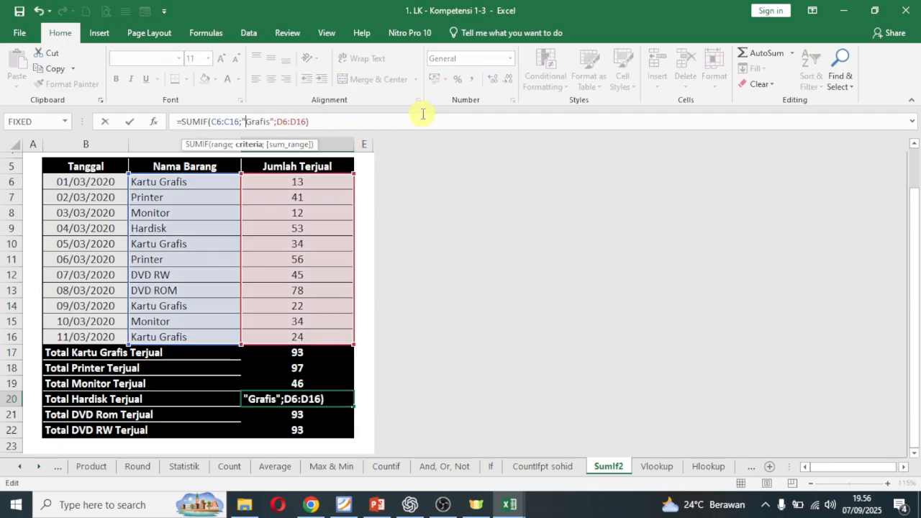
key(Delete)
key(Delete)
key(Delete)
key(Delete)
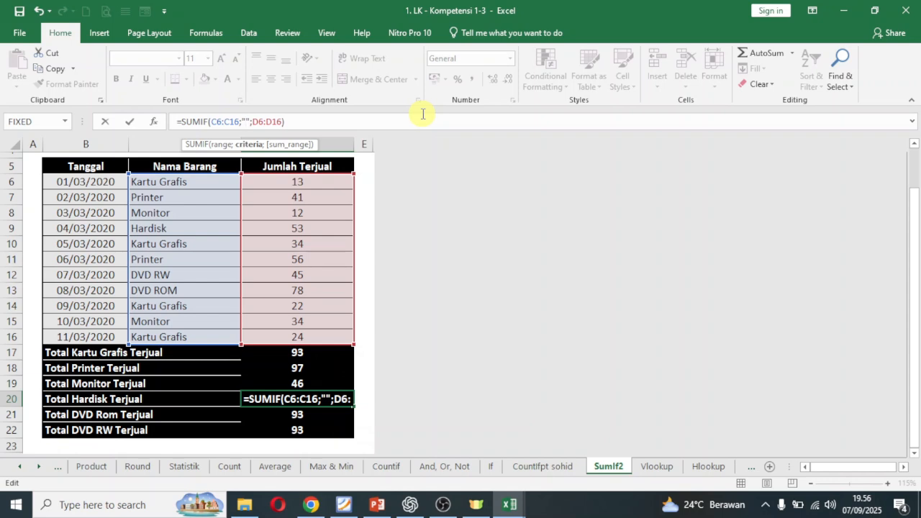
text(DVD)
text( R)
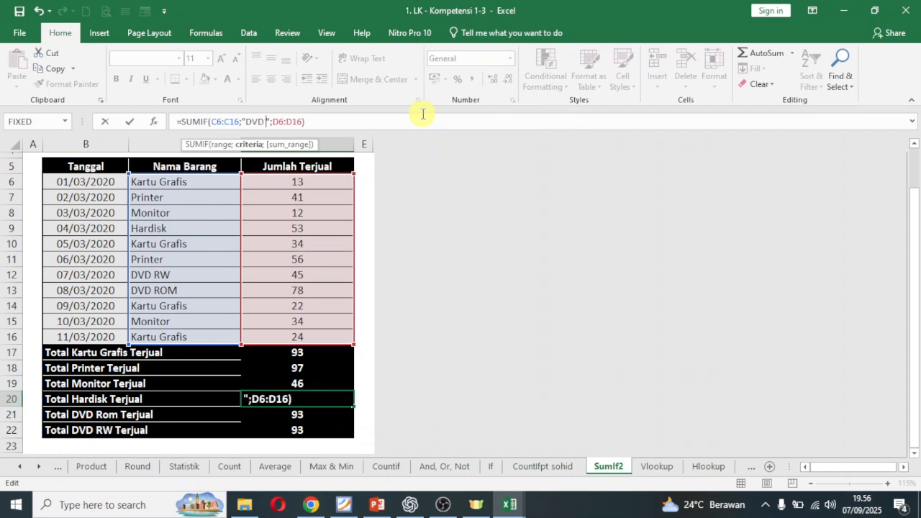
text(o,)
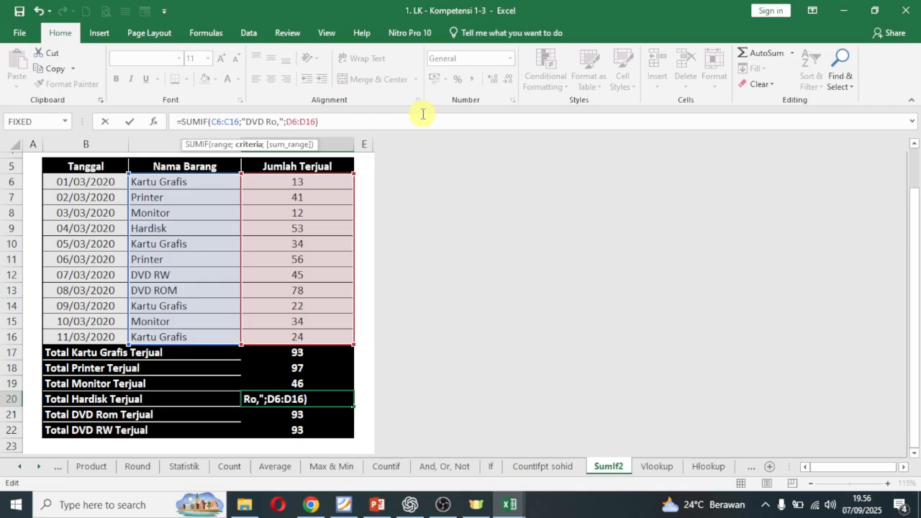
key(BackSpace)
text(m)
key(Return)
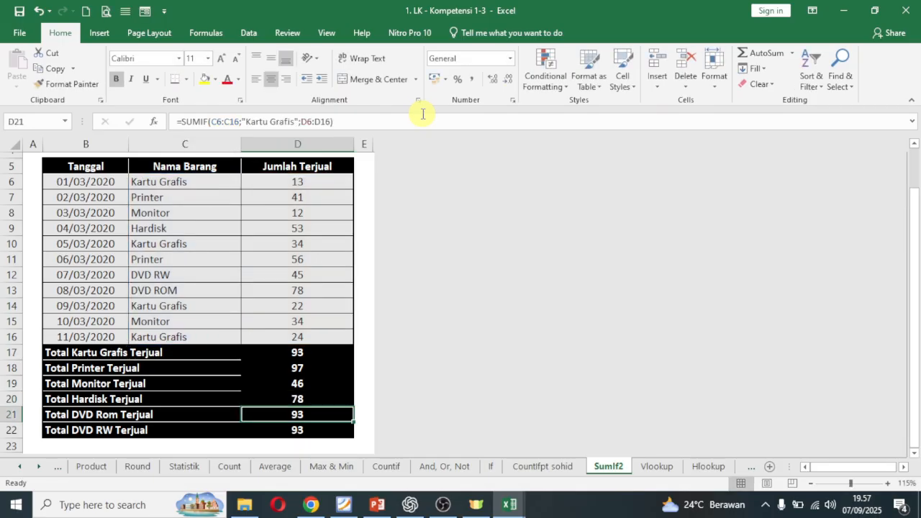
Step: Replace the SUMIF criterion for Total Hardisk Terjual in D20 with "Hardisk"
click(314, 395)
drag(243, 121, 285, 121)
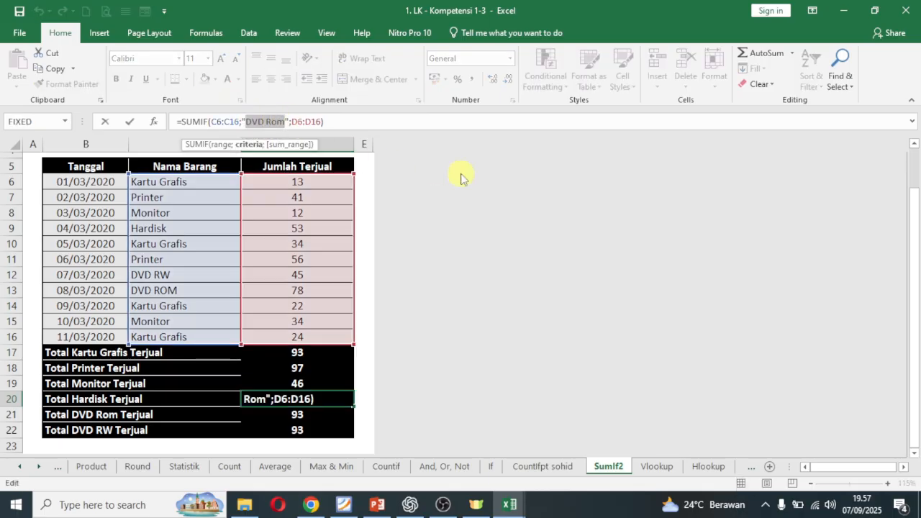
text(Hardisk)
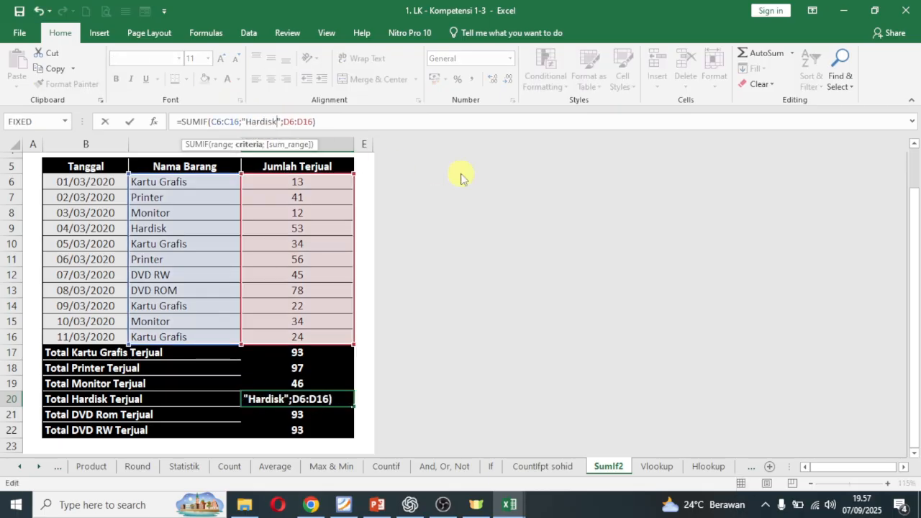
key(Return)
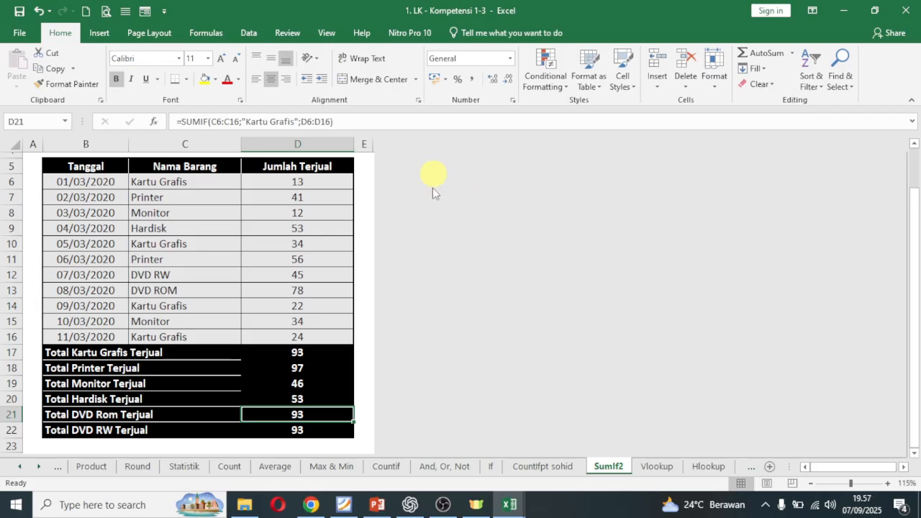
Step: Change the SUMIF criterion for Total DVD Rom Terjual in D21 to "DVD Rom"
double_click(258, 121)
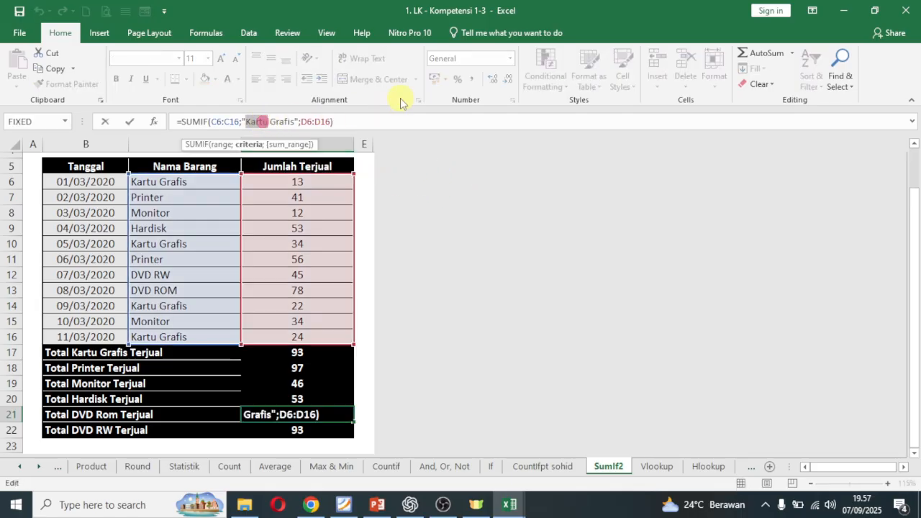
key(Delete)
key(Delete)
key(Delete)
key(Delete)
key(Delete)
key(Delete)
key(Delete)
key(Delete)
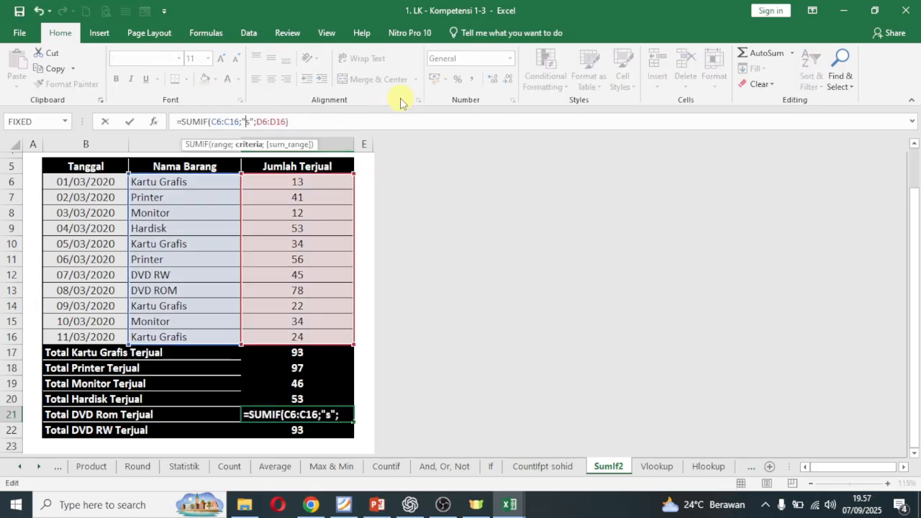
text(dvd)
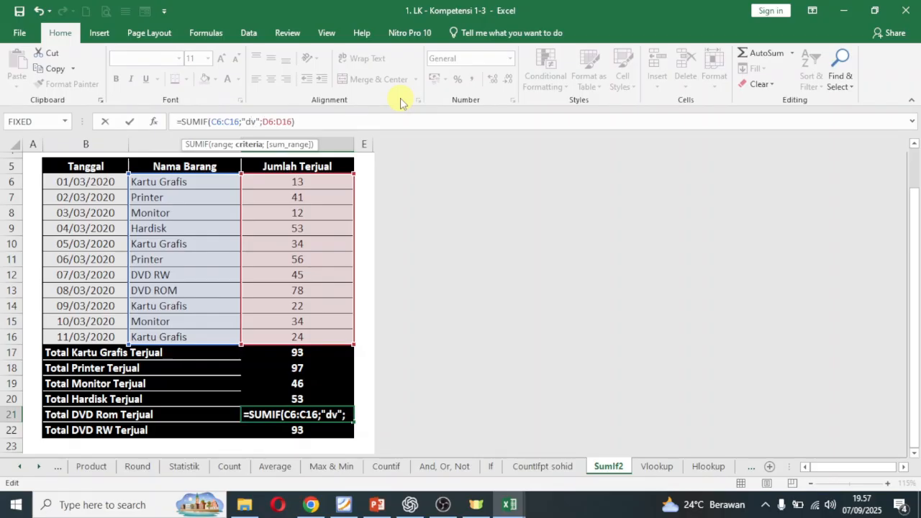
key(BackSpace)
key(BackSpace)
key(BackSpace)
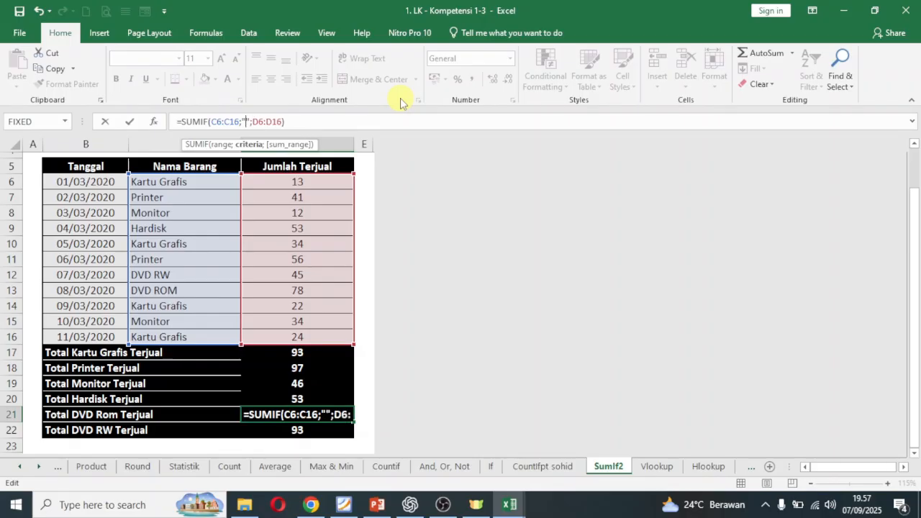
text(DVD R)
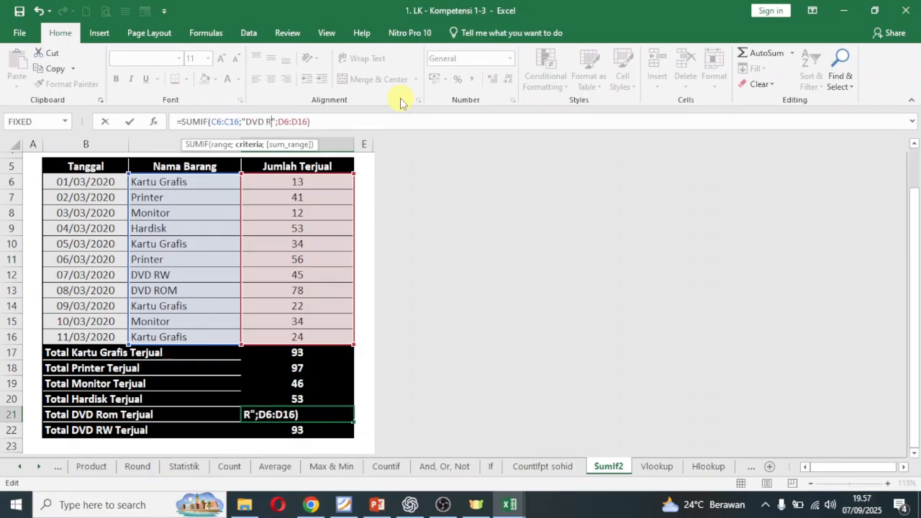
text(om)
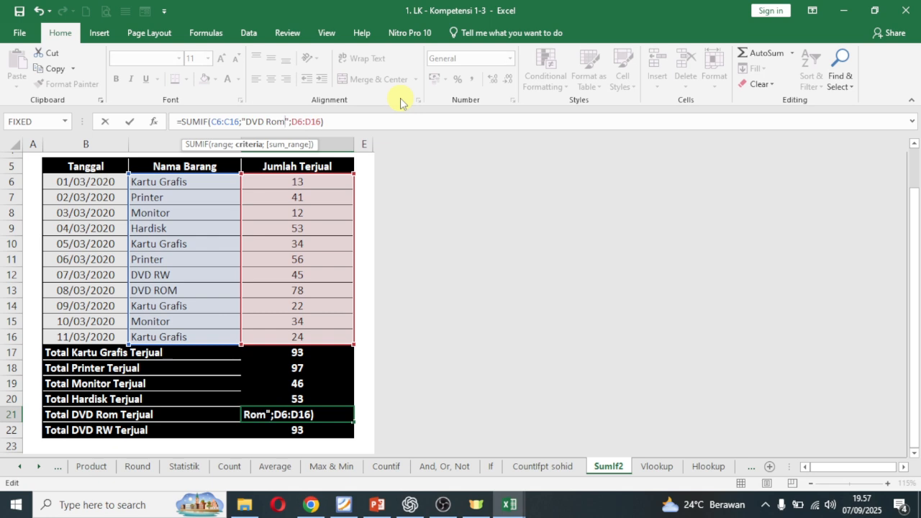
key(Return)
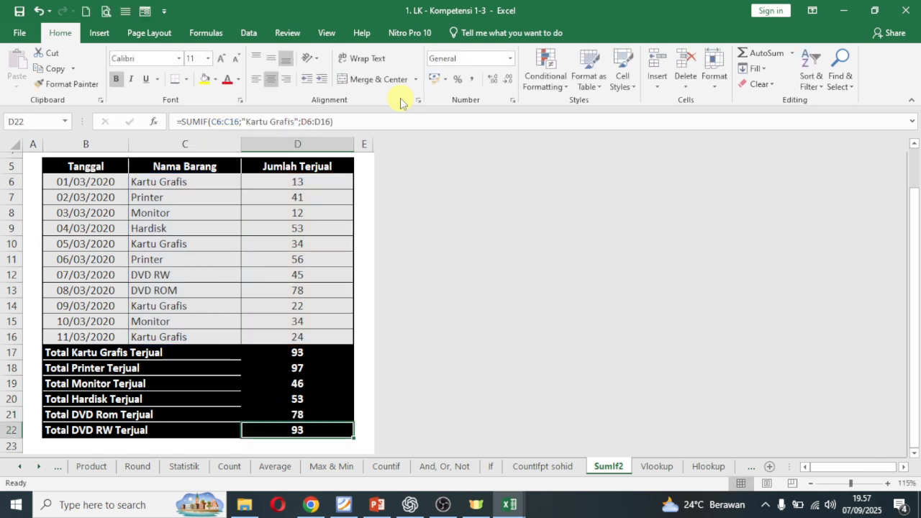
Step: Change the SUMIF criterion for Total DVD RW Terjual in D22 to "DVD RW"
double_click(253, 122)
key(Delete)
key(Delete)
key(Delete)
key(Delete)
key(Delete)
key(Delete)
key(Delete)
key(Delete)
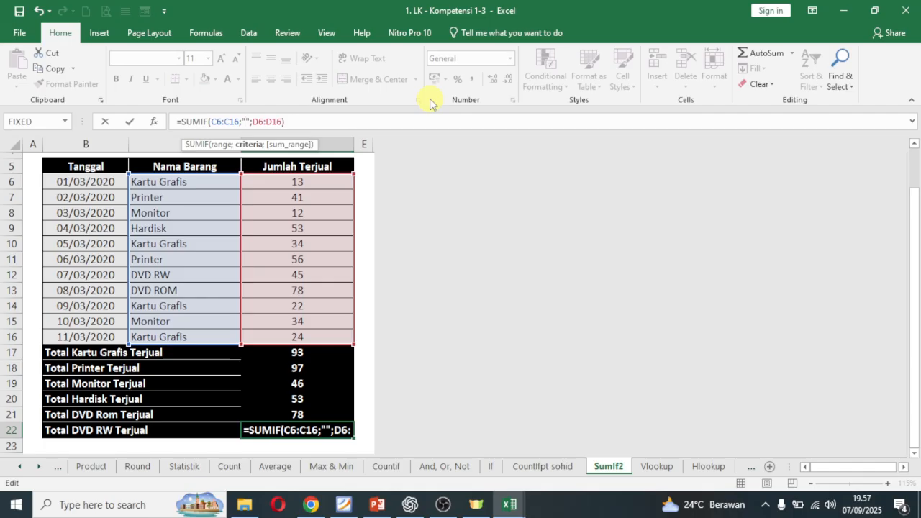
text(dvd rw)
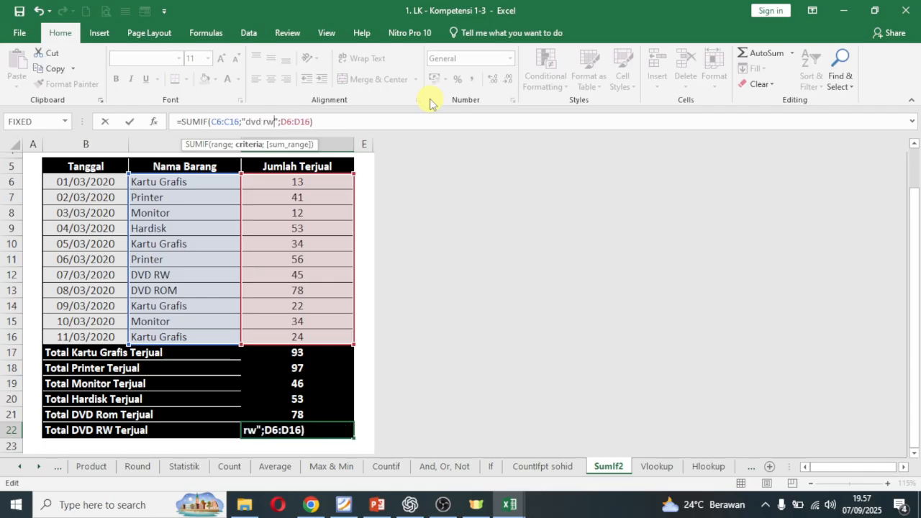
key(BackSpace)
key(BackSpace)
key(BackSpace)
key(BackSpace)
key(BackSpace)
key(BackSpace)
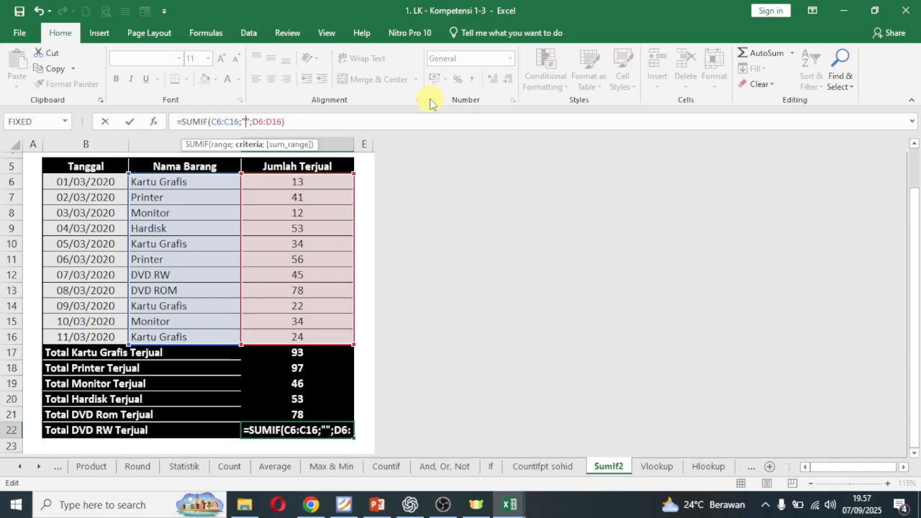
text(DVD RW)
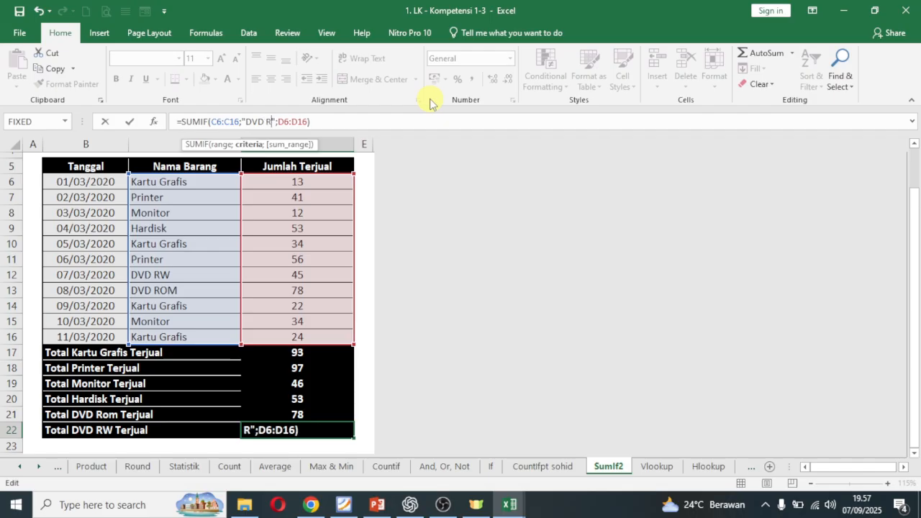
key(Return)
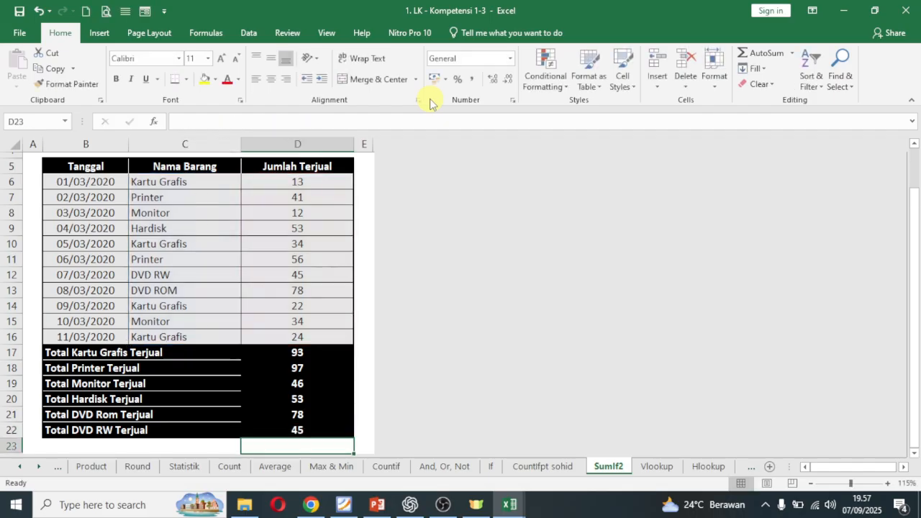
Step: Review the SUMIF formulas of the item totals one by one in D17 through D22
click(331, 357)
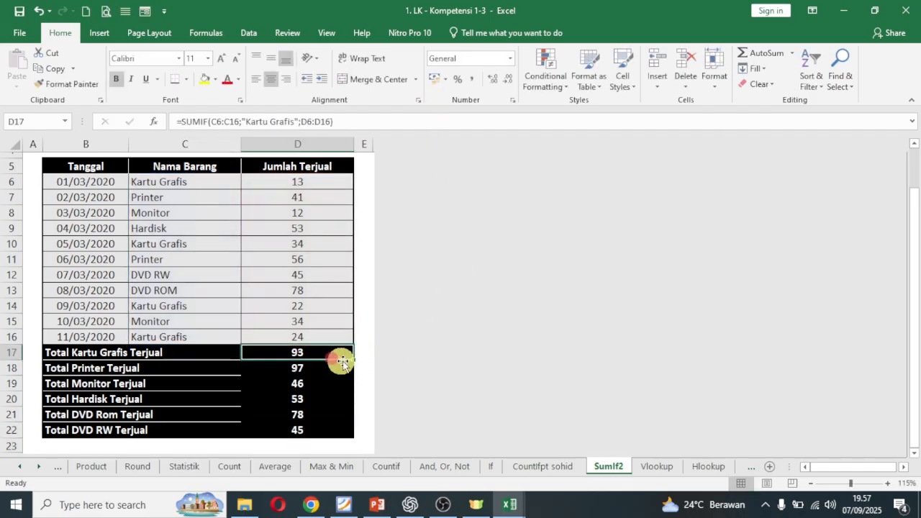
scroll(378, 364, down, 1)
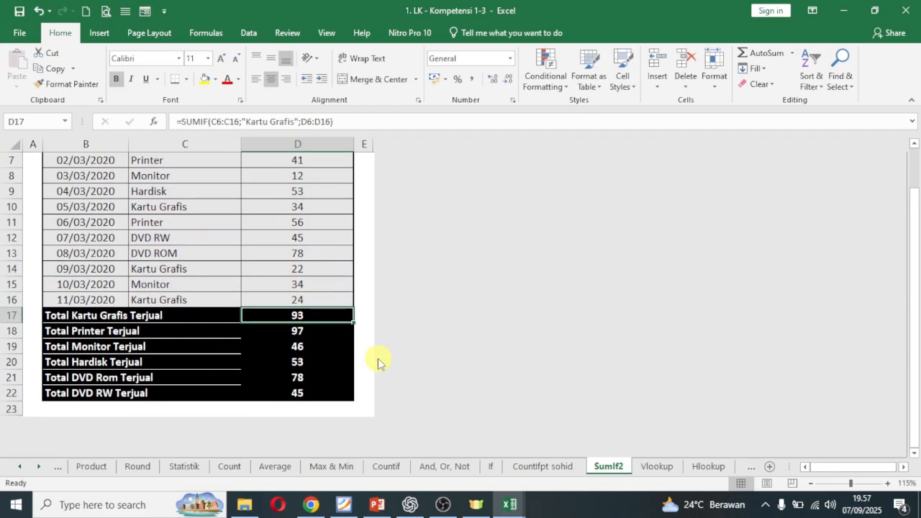
click(334, 333)
click(334, 345)
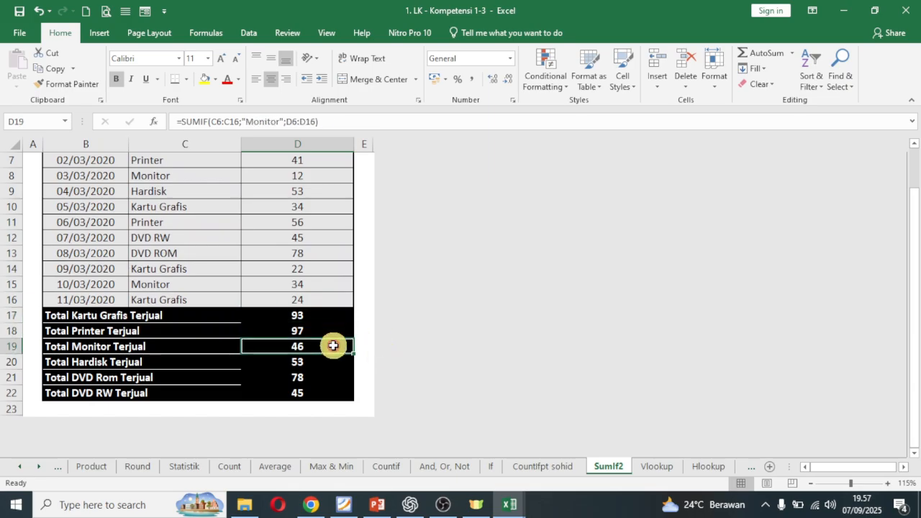
click(333, 360)
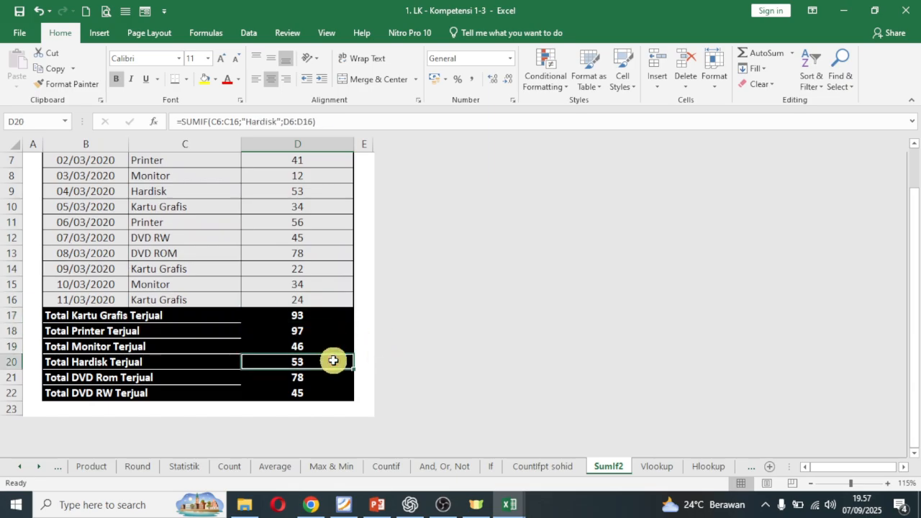
click(332, 375)
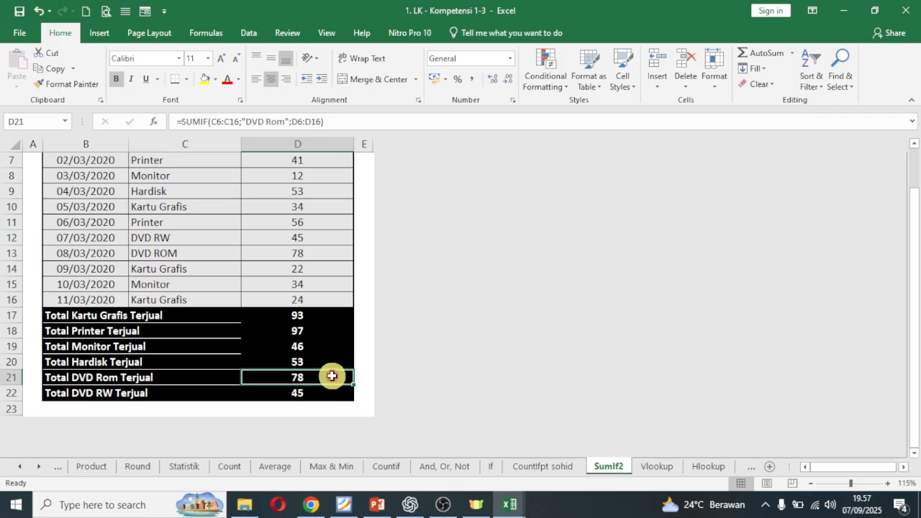
click(332, 391)
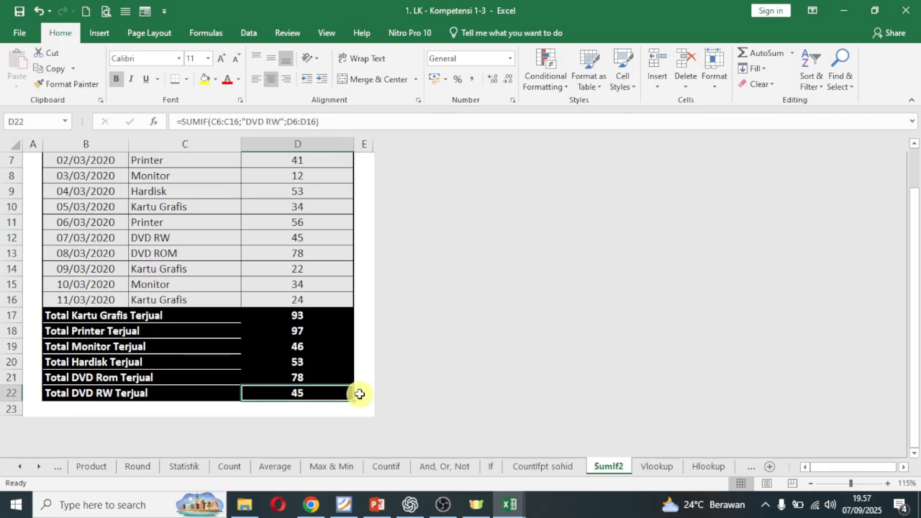
click(364, 394)
text(=)
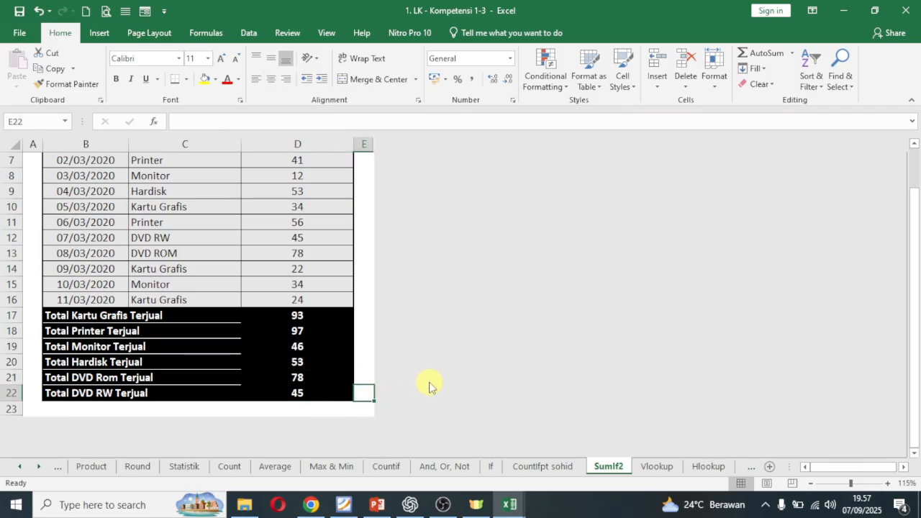
scroll(334, 317, up, 1)
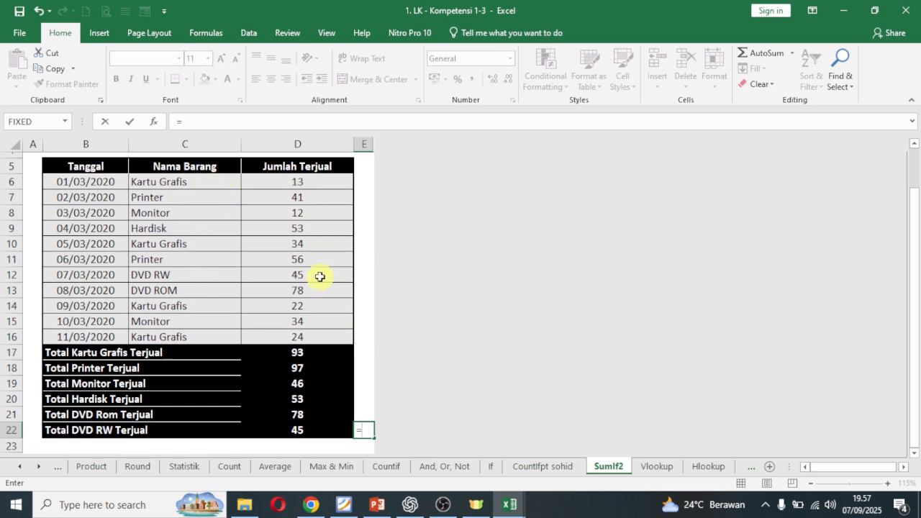
key(BackSpace)
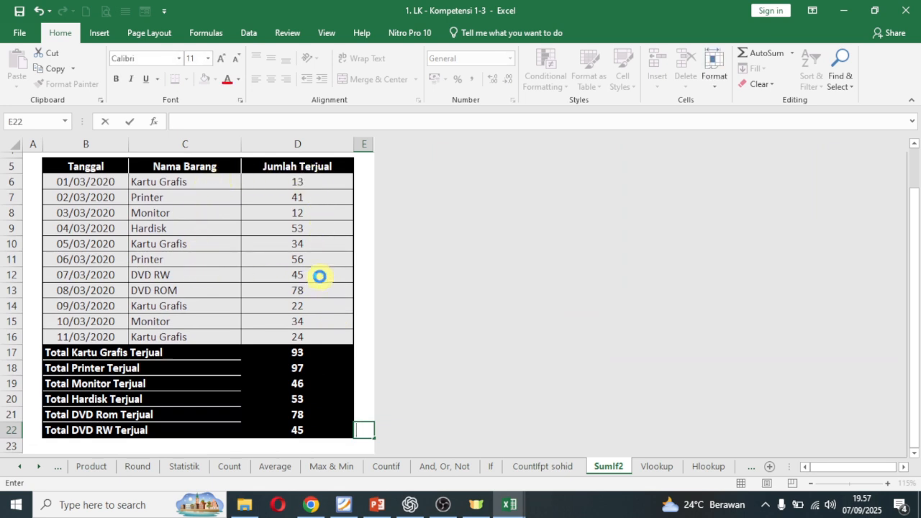
key(Return)
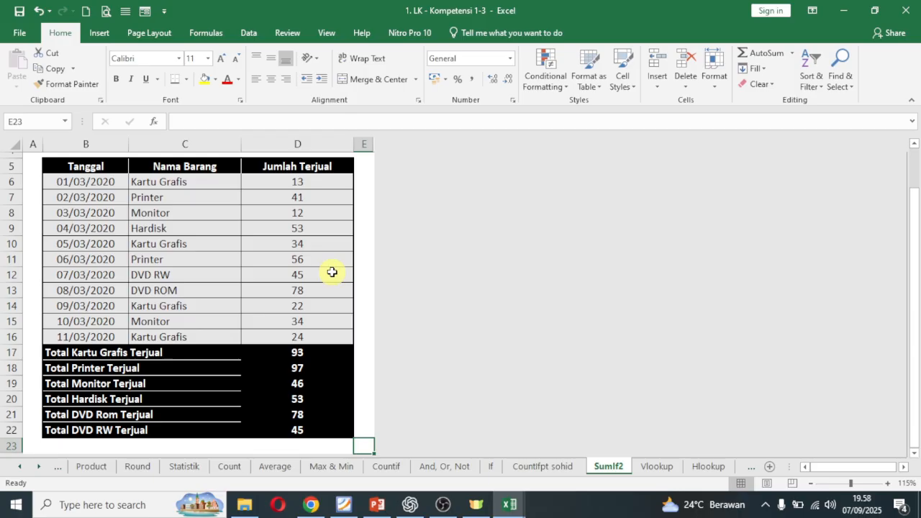
scroll(304, 355, up, 1)
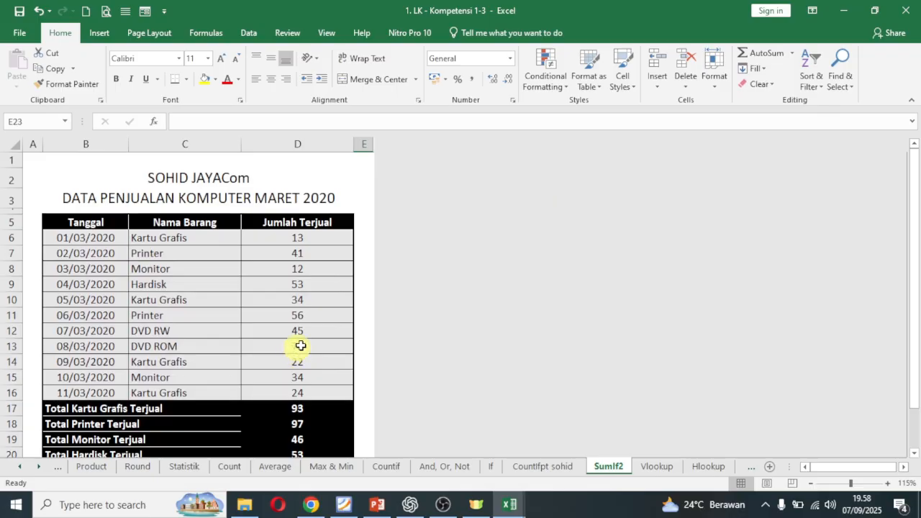
Step: Open the Vlookup sheet and examine the empty HURUF and KETERANGAN columns against the Nilai, Huruf and Keterangan reference table
scroll(331, 314, down, 1)
click(656, 466)
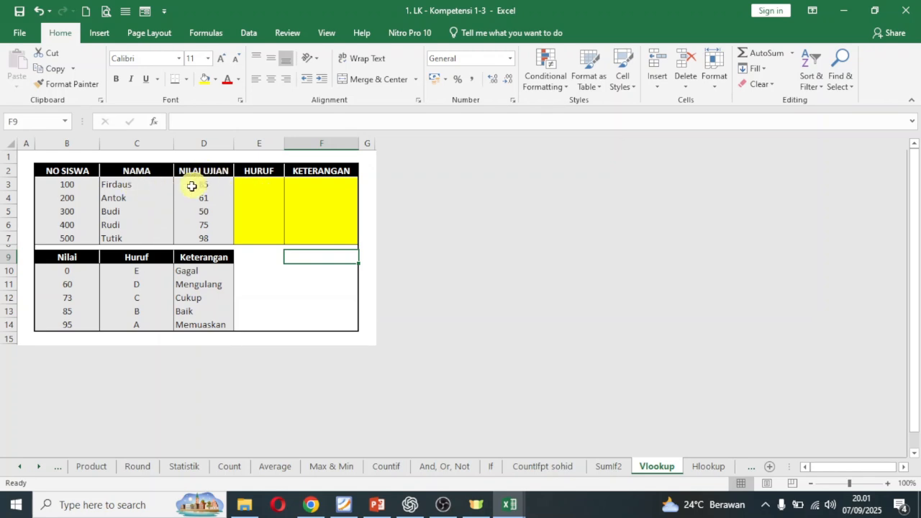
click(265, 185)
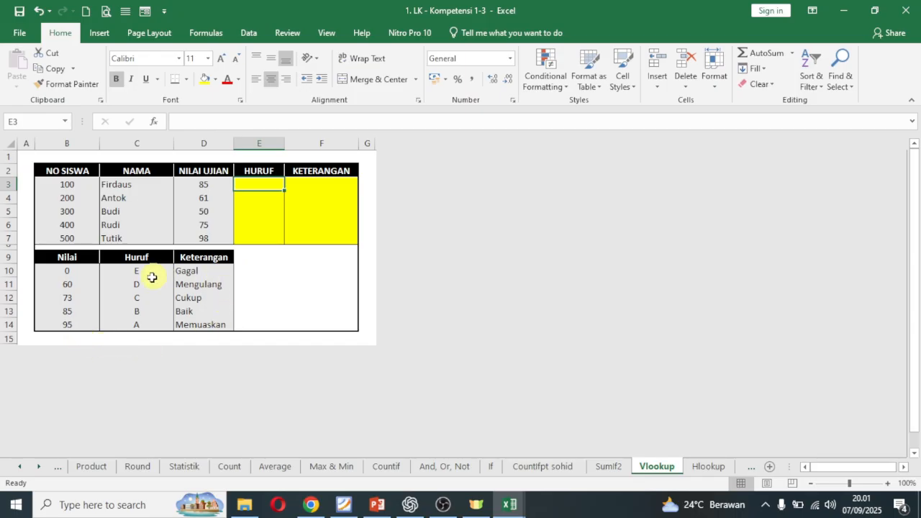
click(138, 317)
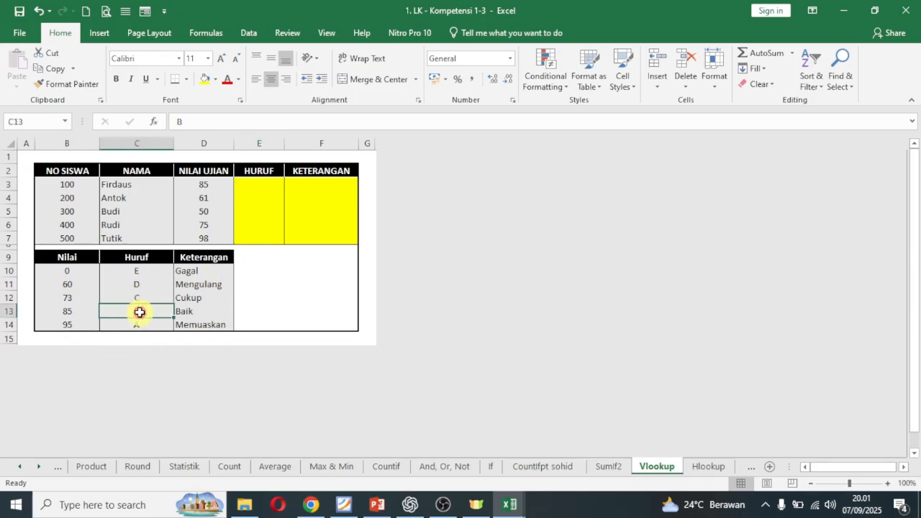
click(191, 320)
click(192, 311)
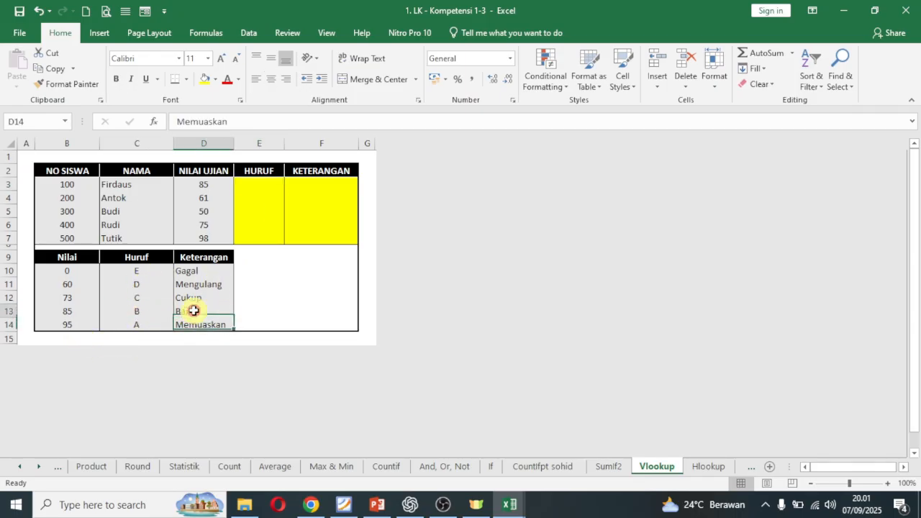
click(268, 187)
click(335, 185)
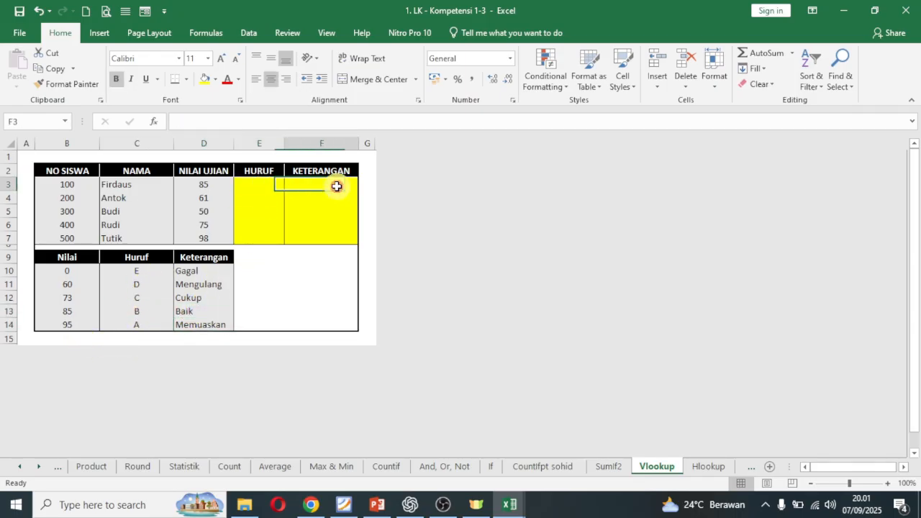
Step: Start a VLOOKUP formula in E3 with D3 as the lookup value and B10:D14 as the table array
click(267, 186)
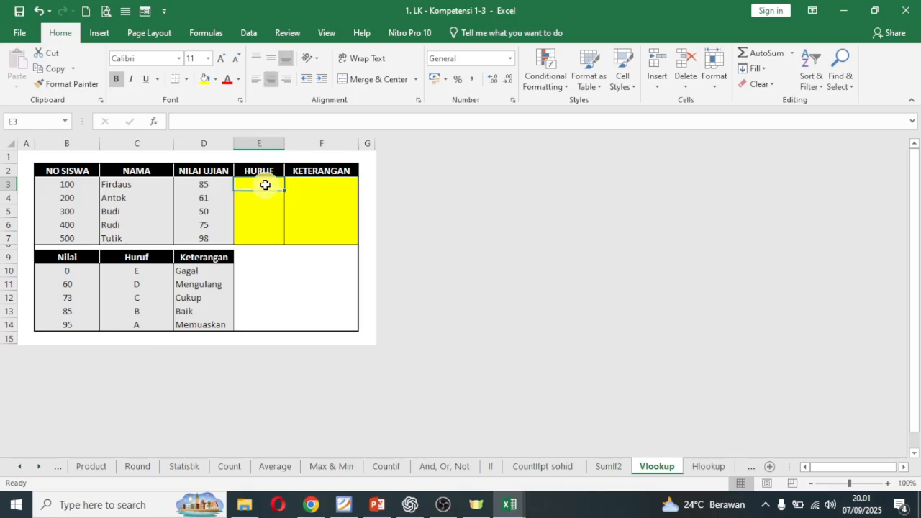
text(=V)
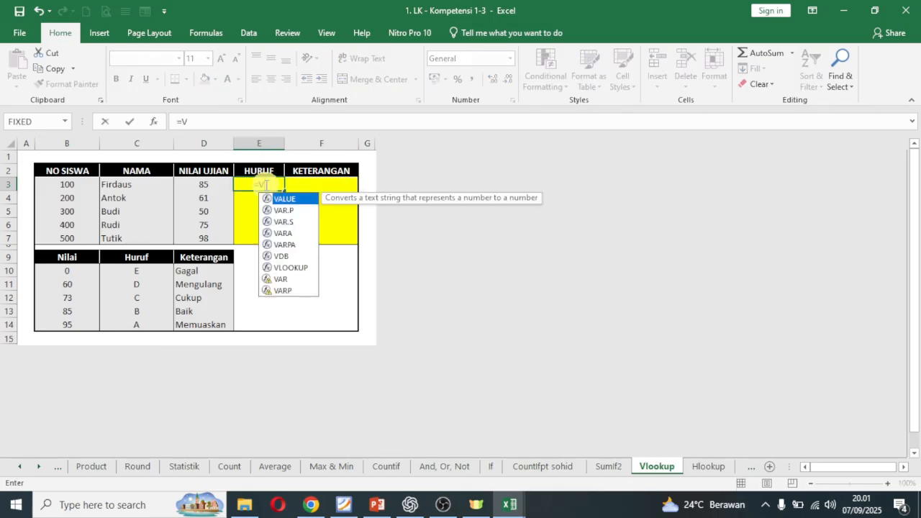
double_click(296, 267)
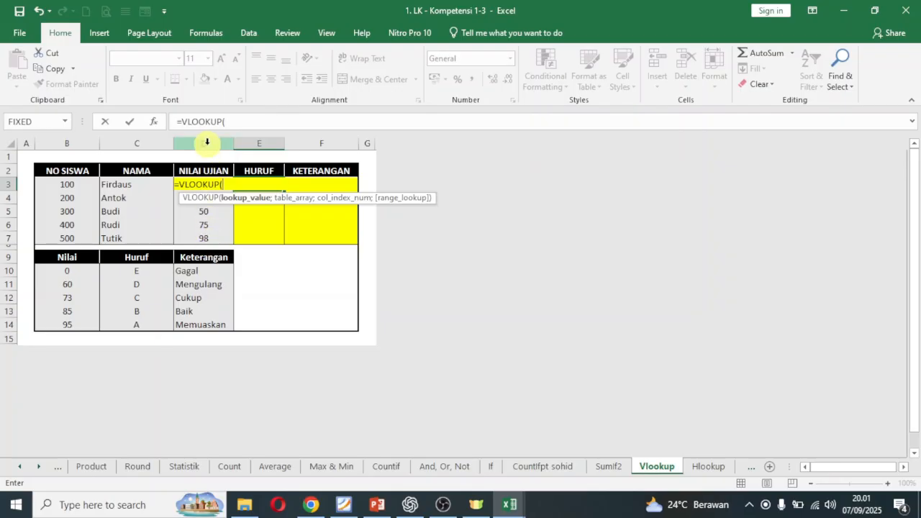
scroll(242, 216, down, 1)
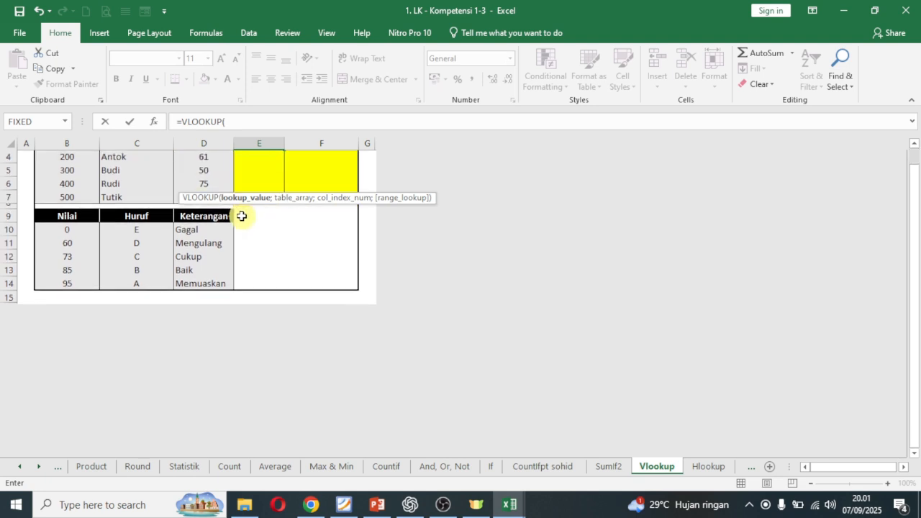
scroll(241, 215, up, 1)
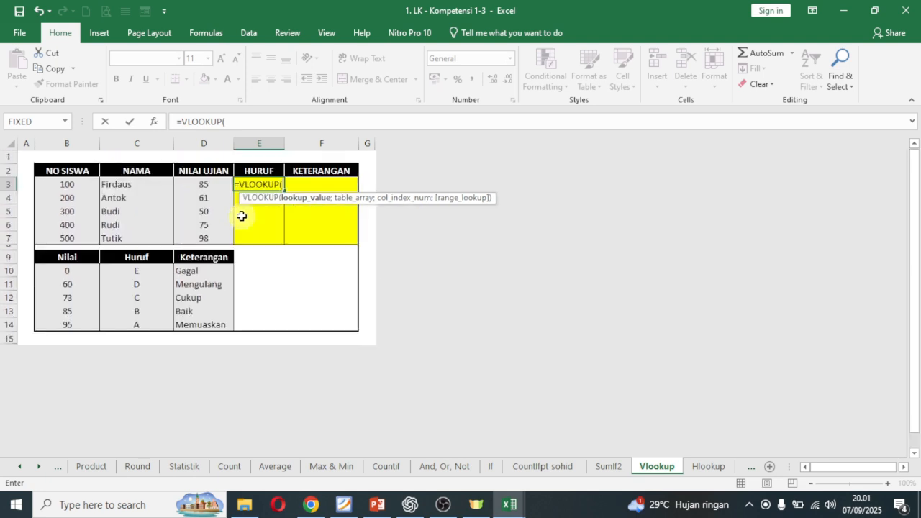
click(206, 185)
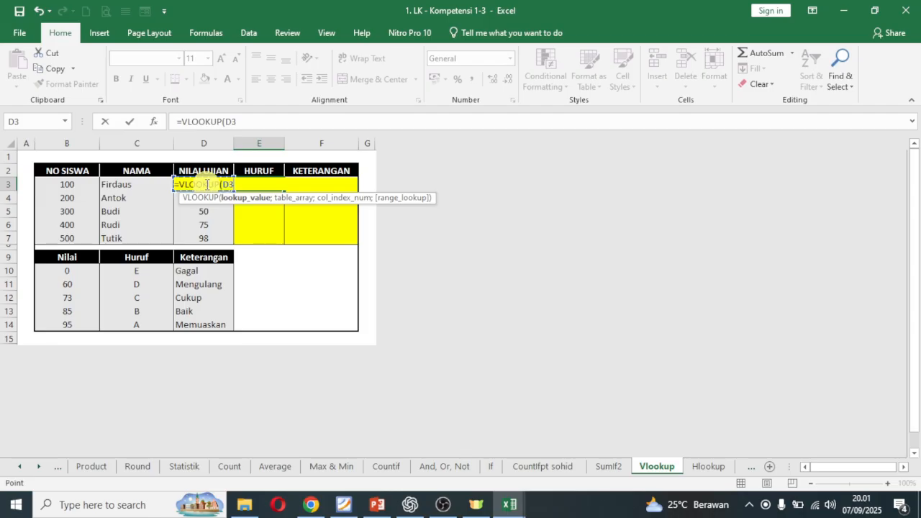
text(;)
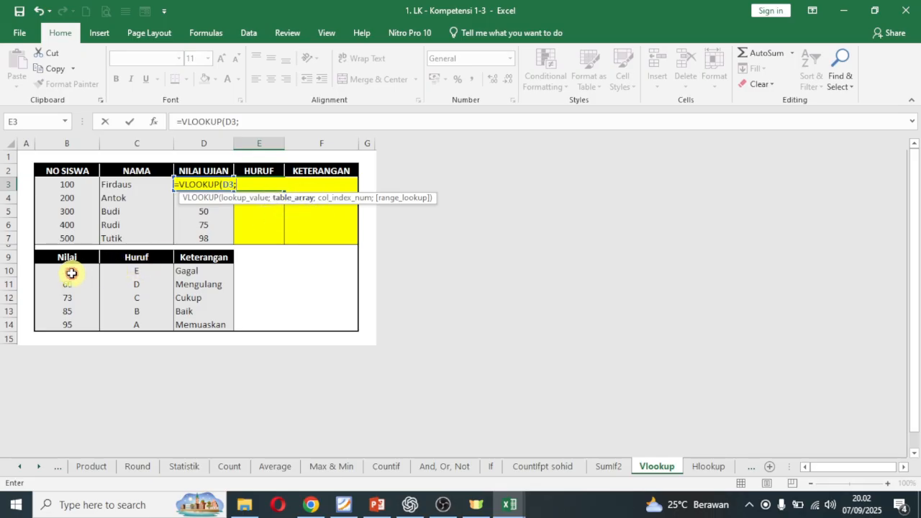
drag(71, 273, 199, 322)
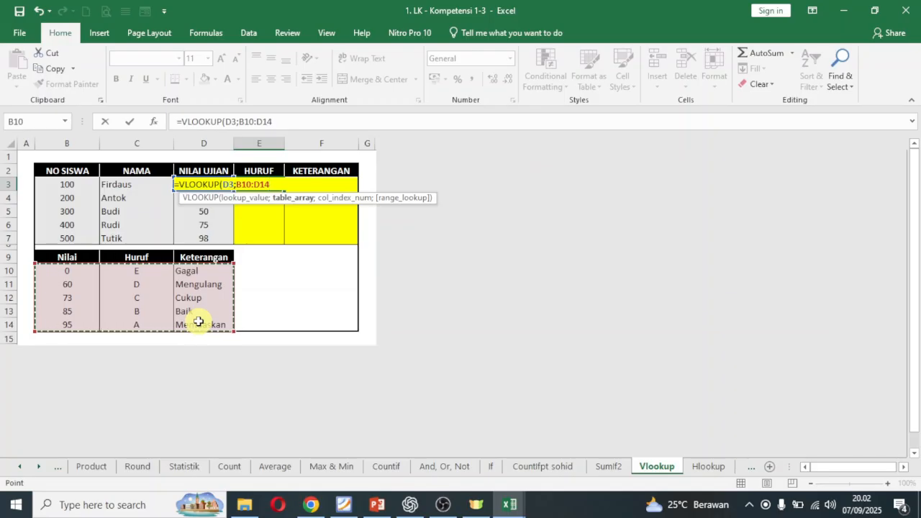
Step: Make the table range in the E3 formula absolute as $B$10:$D$14
click(245, 122)
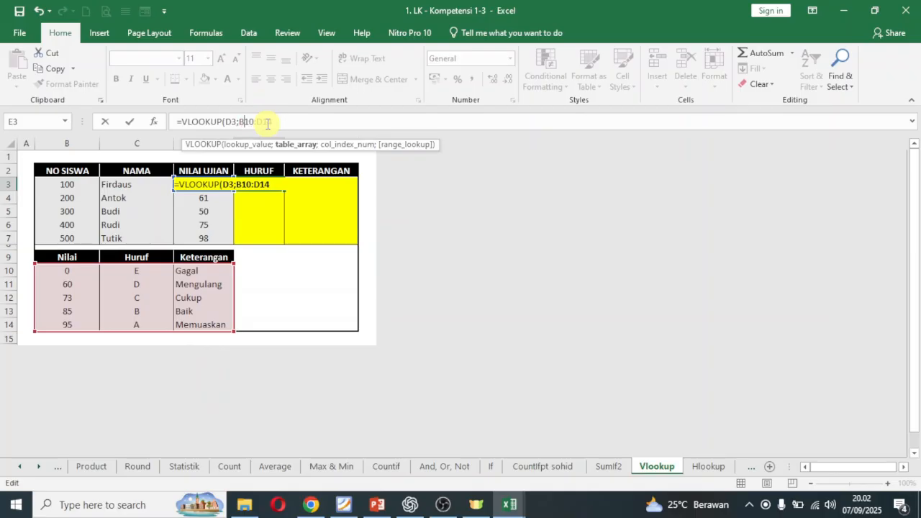
key(F4)
click(335, 128)
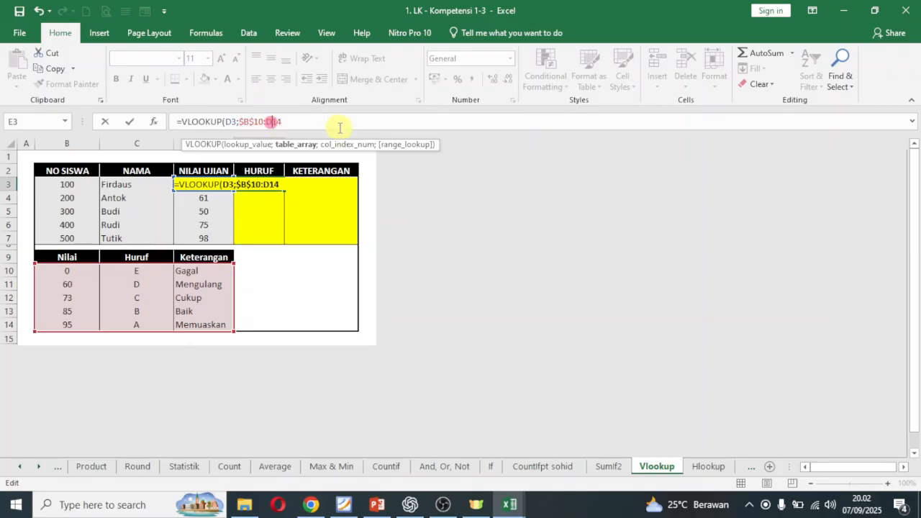
key(F4)
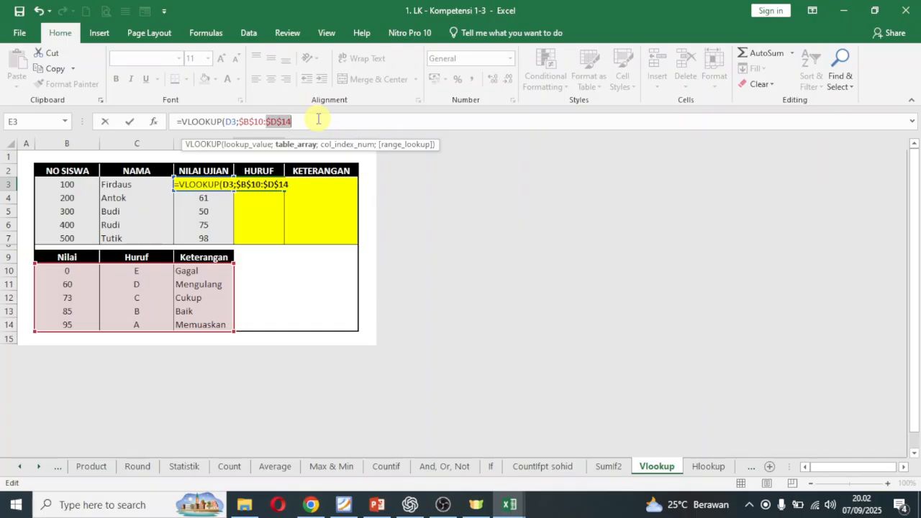
click(319, 121)
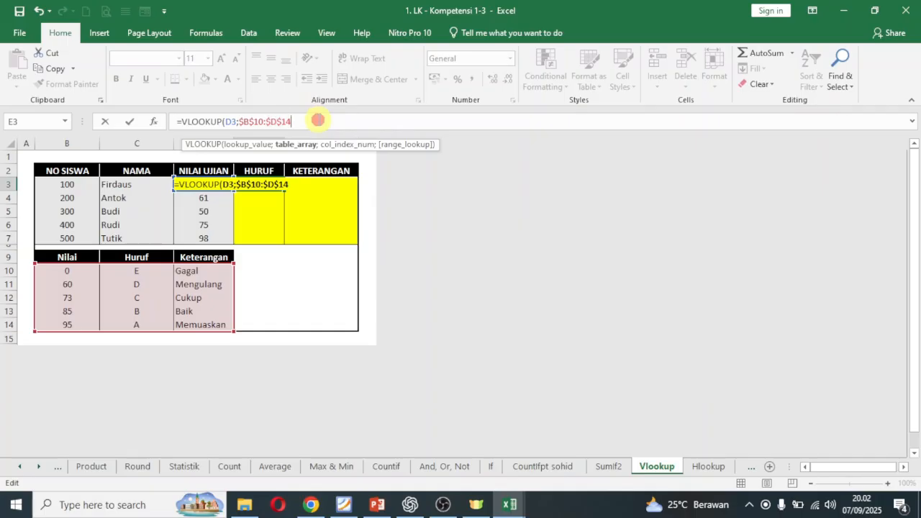
Step: Complete the E3 VLOOKUP with column index 2 and fill the formula down through E7
text(;2)
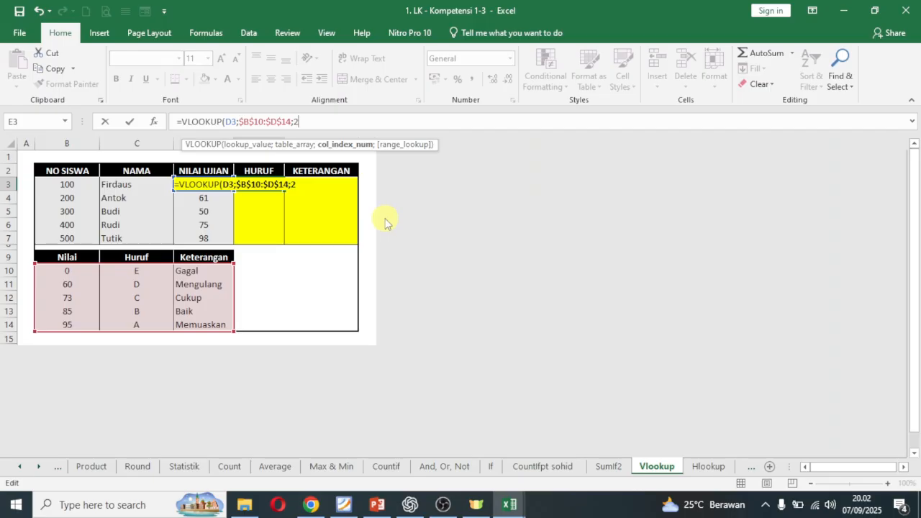
text())
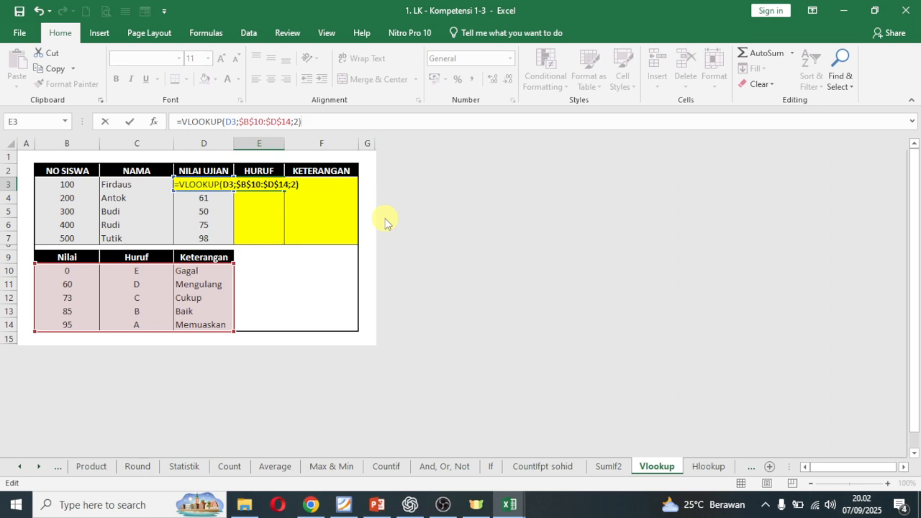
key(Return)
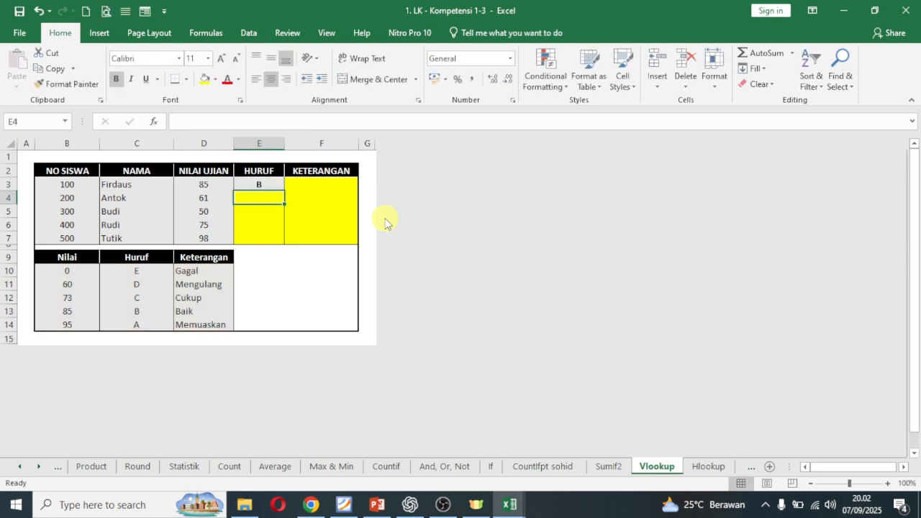
click(272, 185)
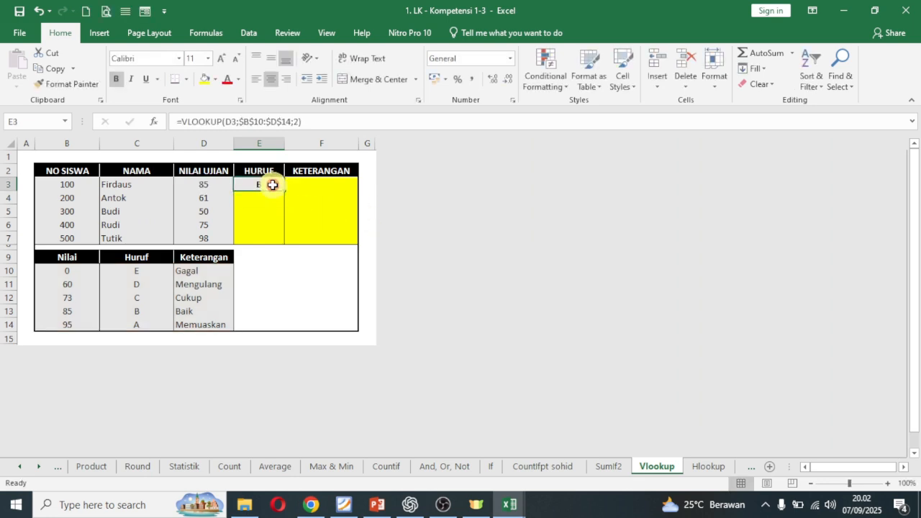
drag(284, 190, 284, 242)
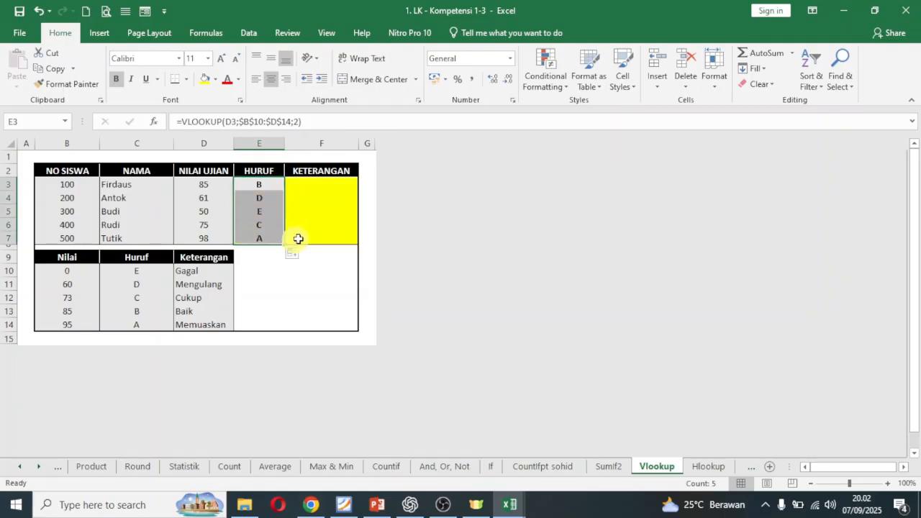
Step: Check the copied HURUF formulas in E4 through E7 against the reference table
click(274, 200)
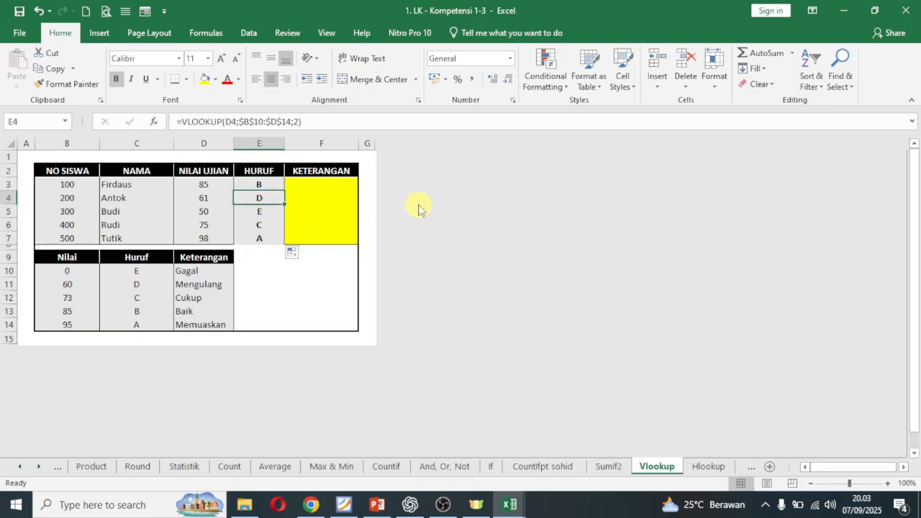
click(262, 211)
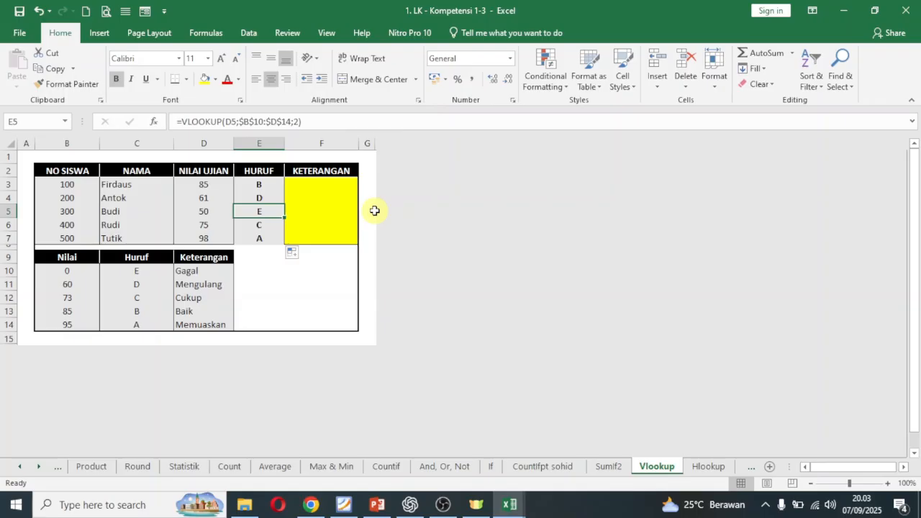
click(266, 227)
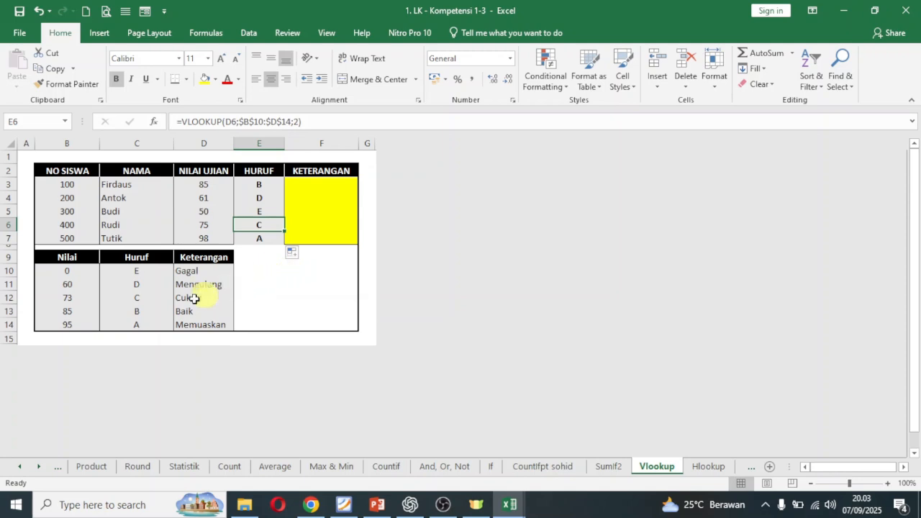
click(260, 238)
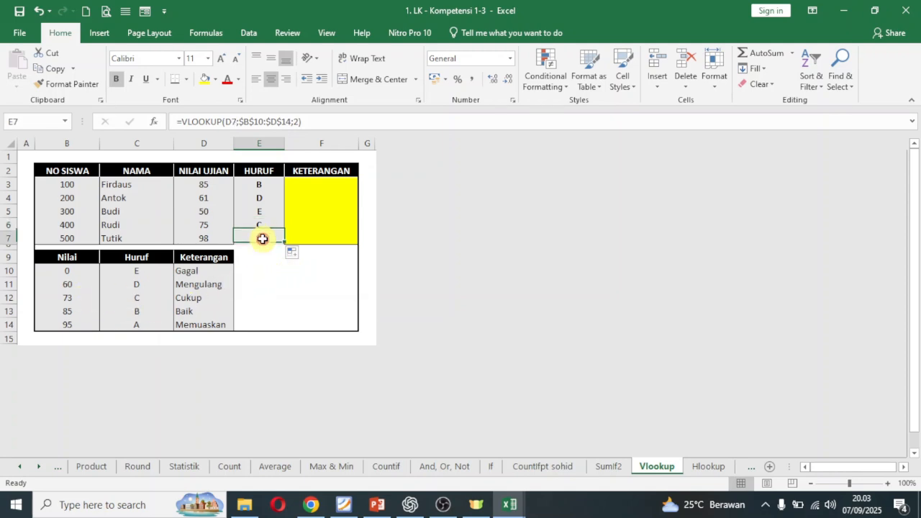
Step: Start a VLOOKUP formula in F3 for KETERANGAN with lookup value D3 and table array B10:D14
click(335, 183)
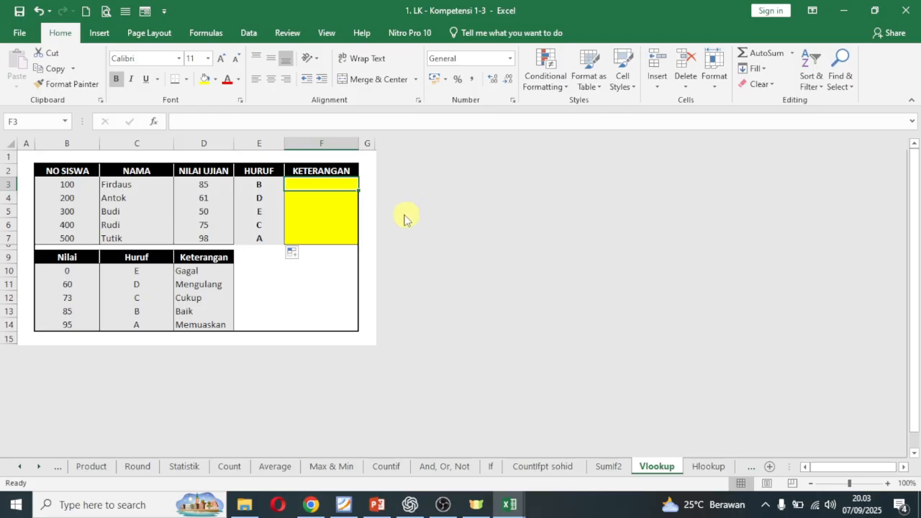
text(=)
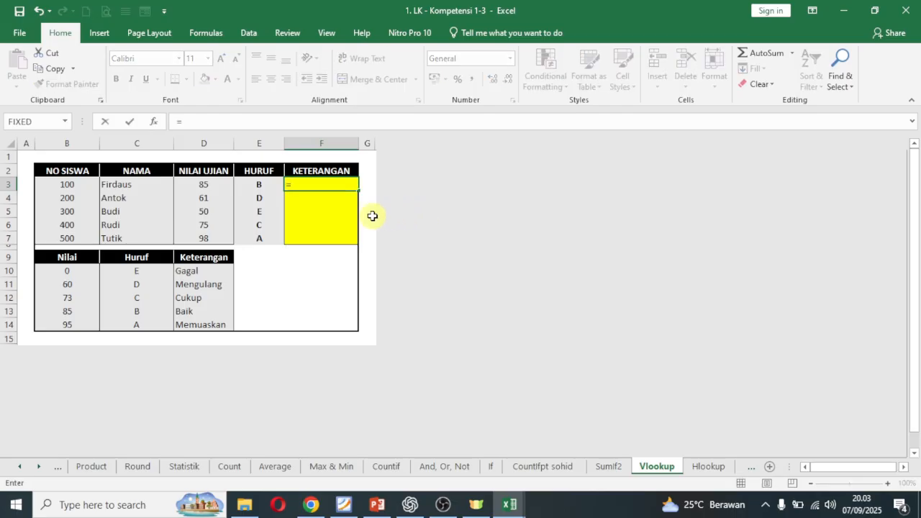
text(V)
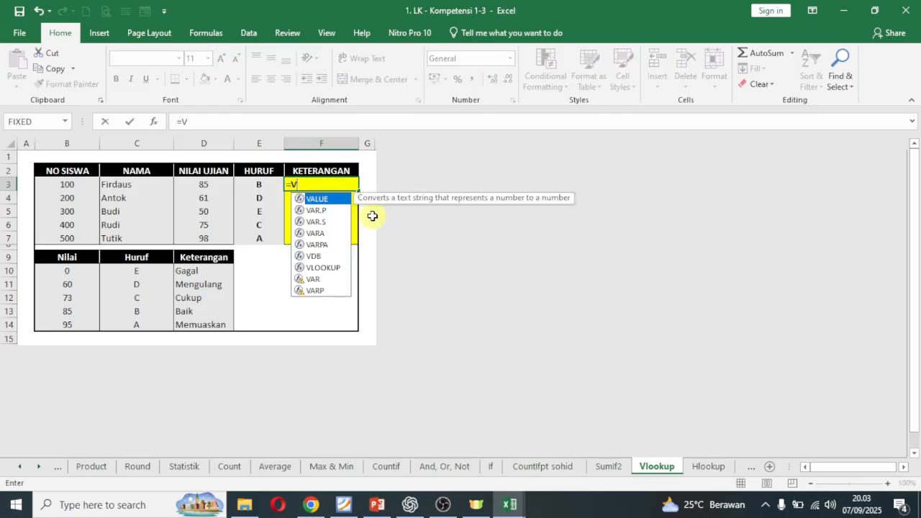
double_click(332, 268)
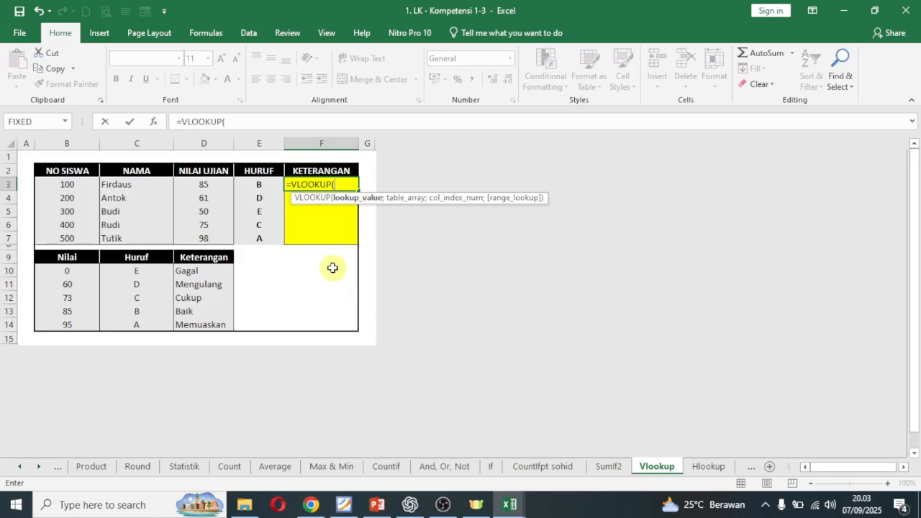
click(214, 186)
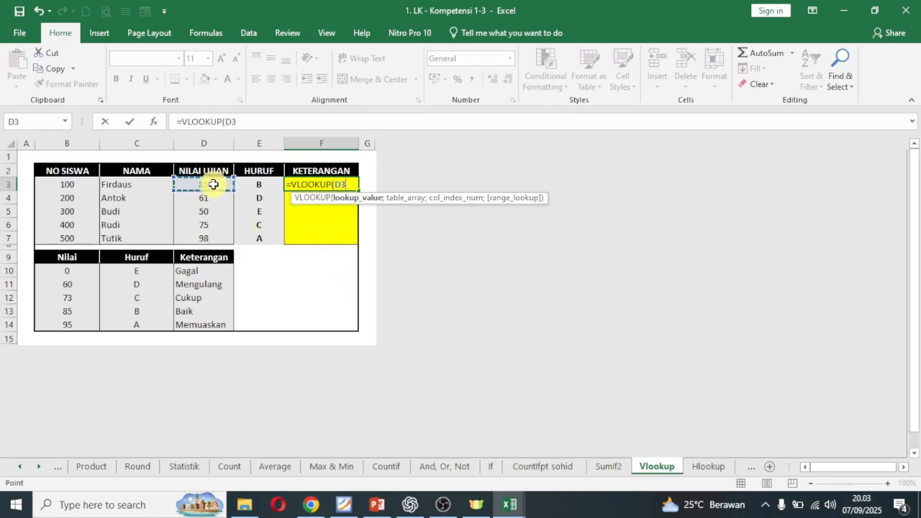
text(;)
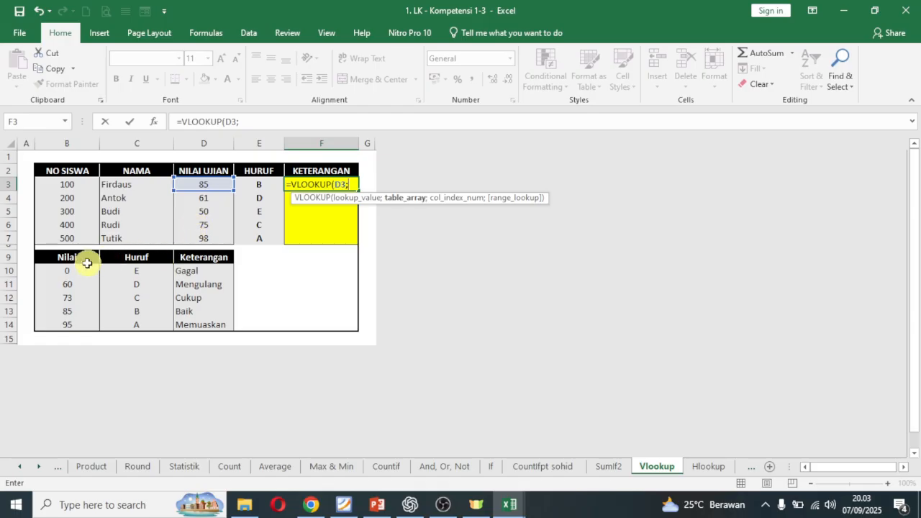
drag(86, 265, 185, 322)
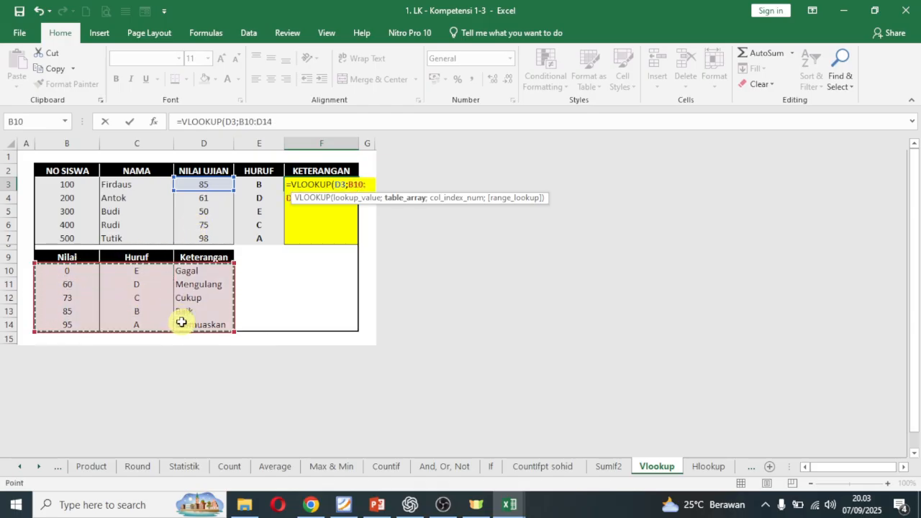
Step: Make the table range in the F3 formula absolute as $B$10:$D$14
click(247, 123)
key(F4)
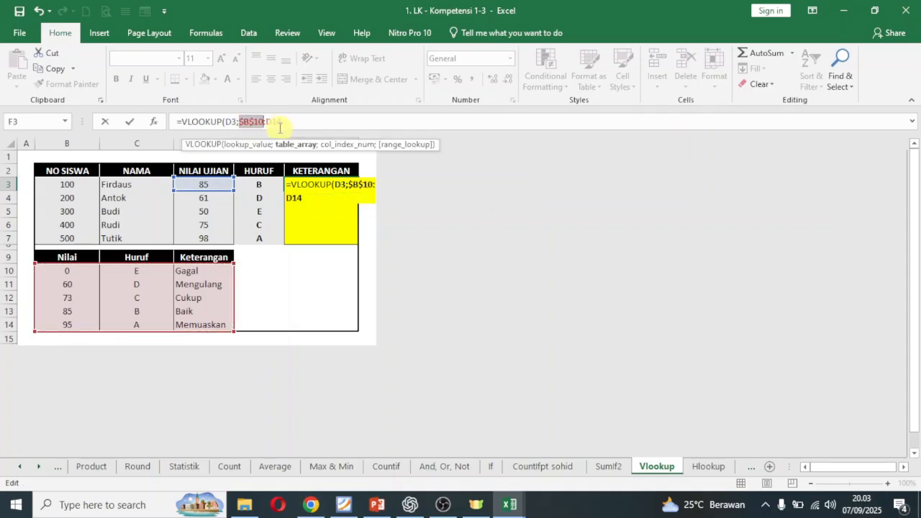
click(273, 124)
key(F4)
click(345, 122)
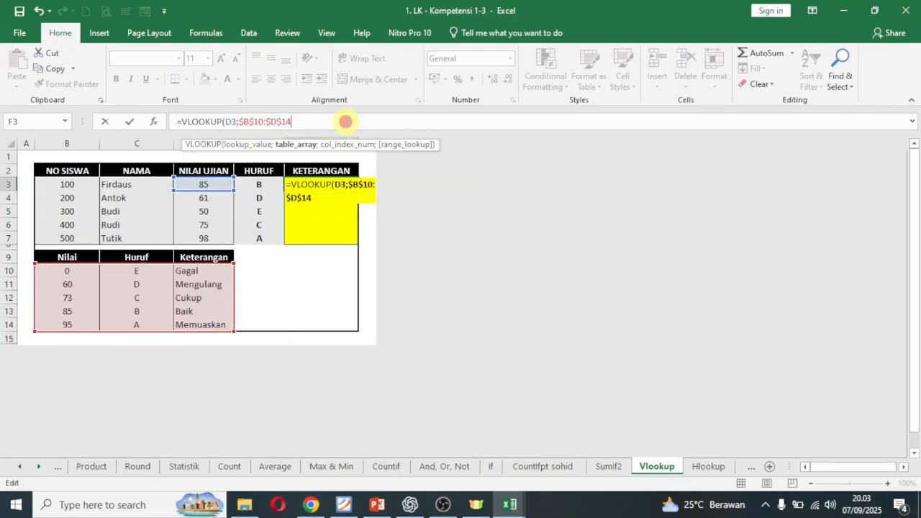
Step: Complete the F3 VLOOKUP with column index 3, fill it down through F7, and check the copied KETERANGAN formulas
text(;3)
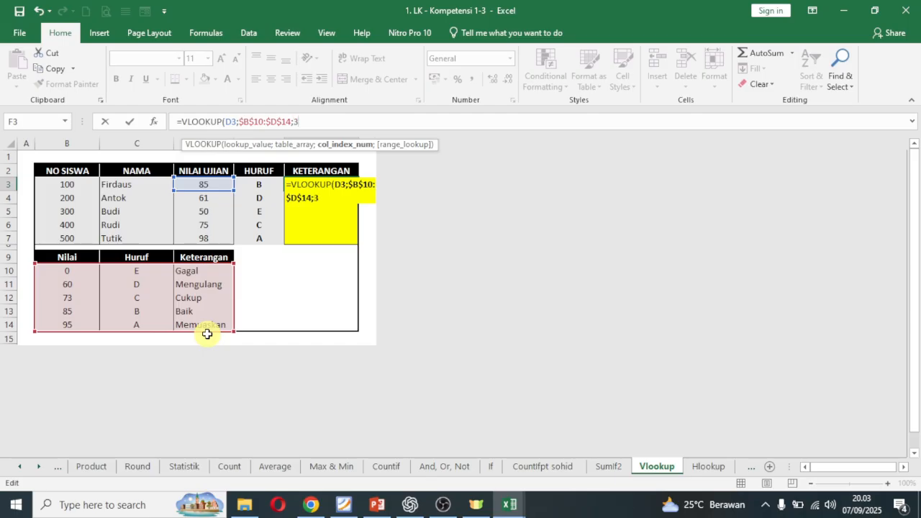
text())
key(Return)
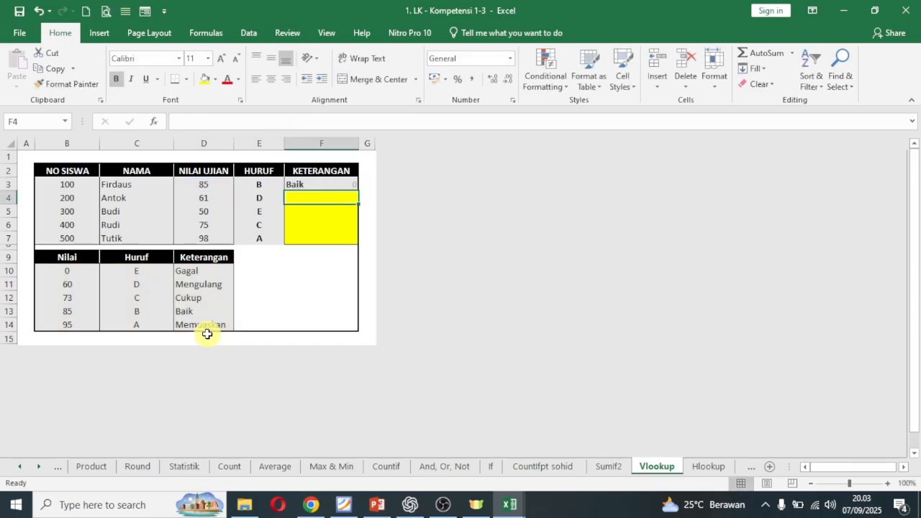
click(347, 184)
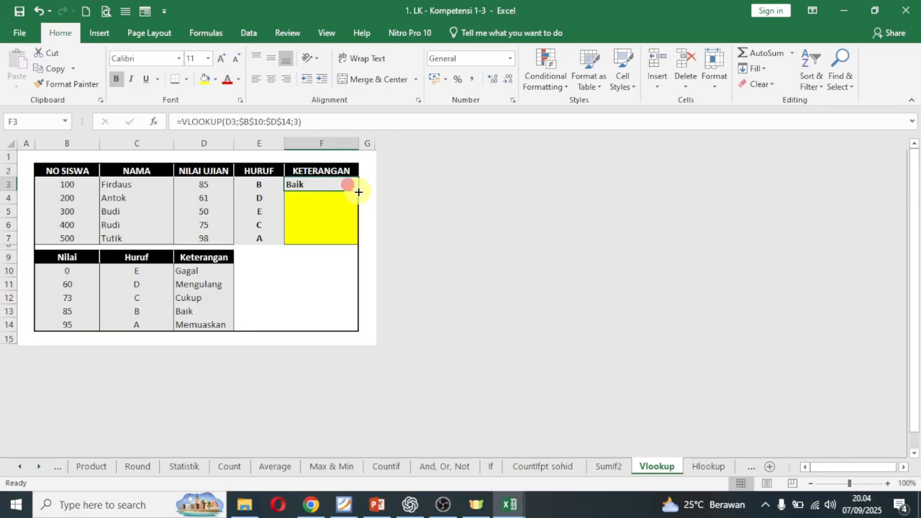
drag(356, 190, 358, 243)
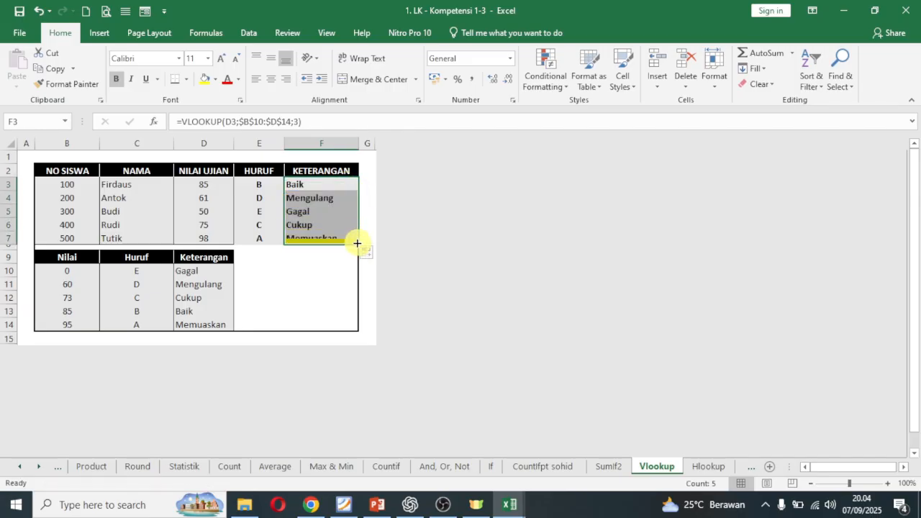
click(337, 200)
click(338, 214)
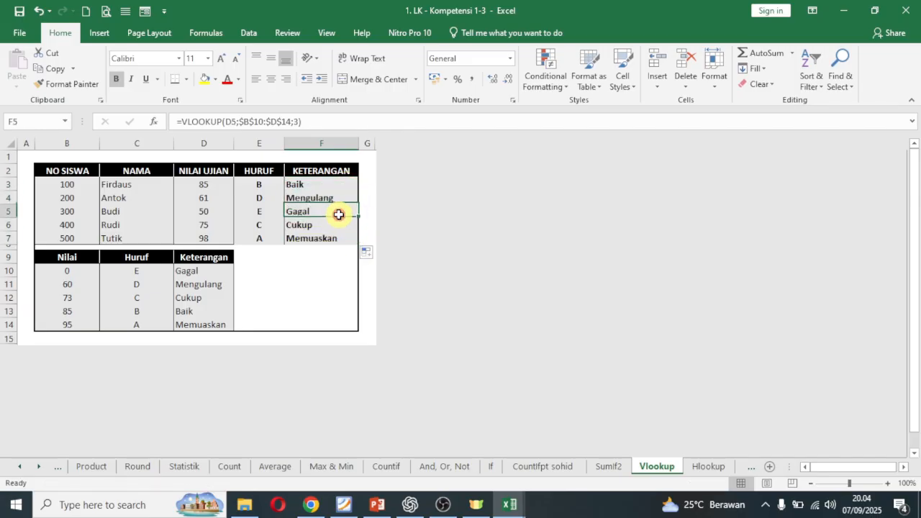
click(339, 234)
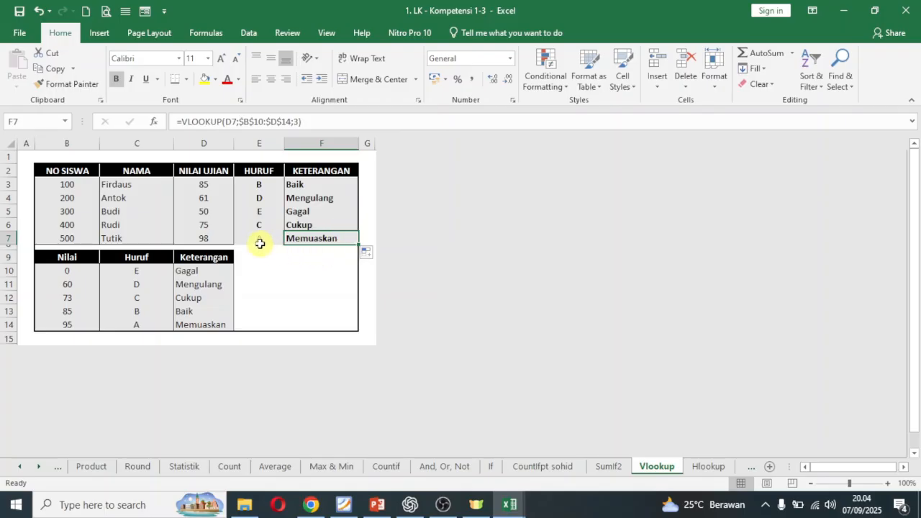
Step: Add a bottom border to cells E7:F7 to close the student table
drag(259, 243, 323, 243)
click(186, 79)
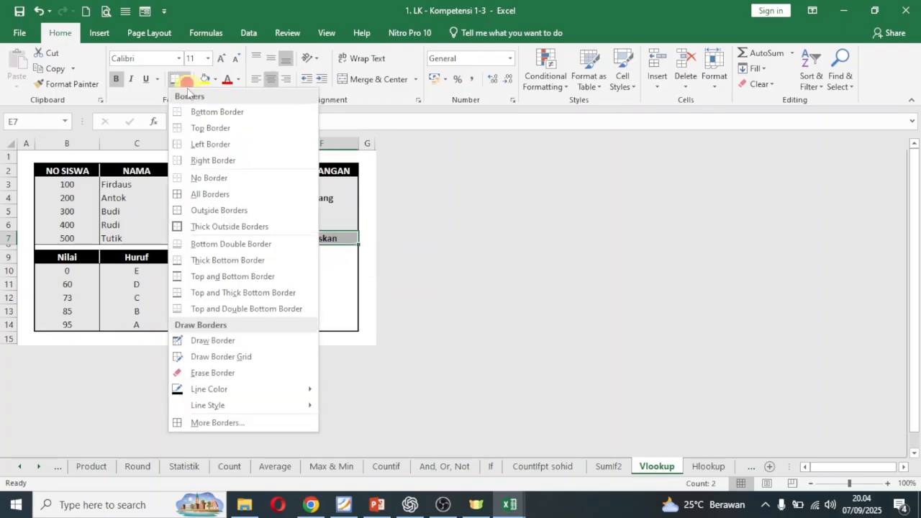
click(187, 113)
click(346, 275)
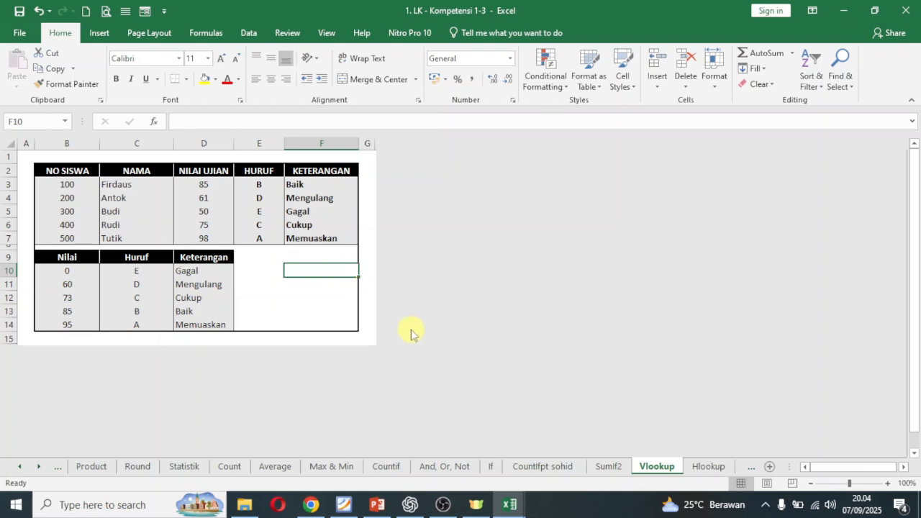
Step: Open the Hlookup sheet and compare its reference table layout with the one on the Vlookup sheet
click(39, 467)
click(40, 467)
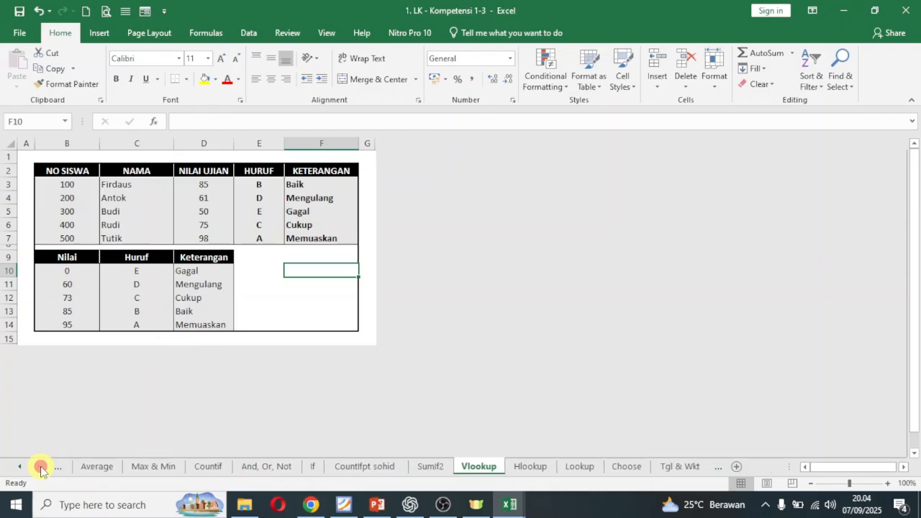
click(525, 467)
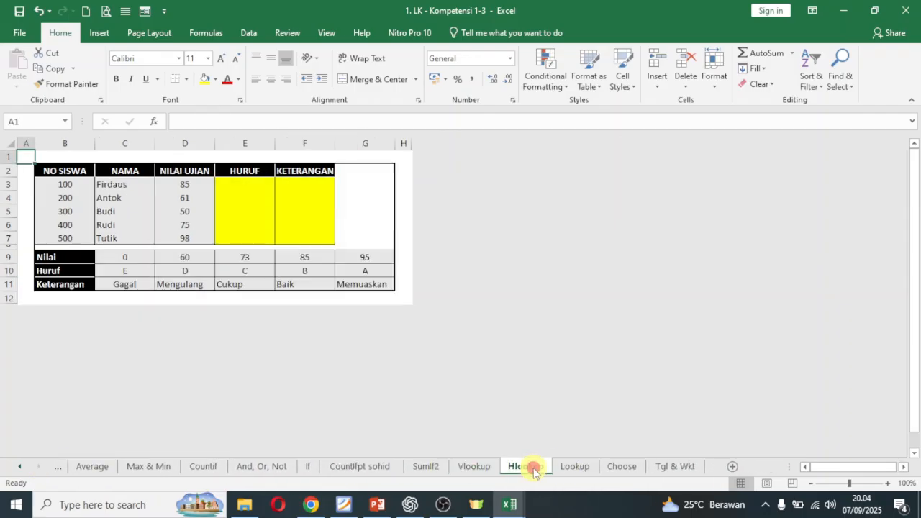
ctrl+scroll(237, 317, up, 1)
ctrl+scroll(237, 317, up, 1)
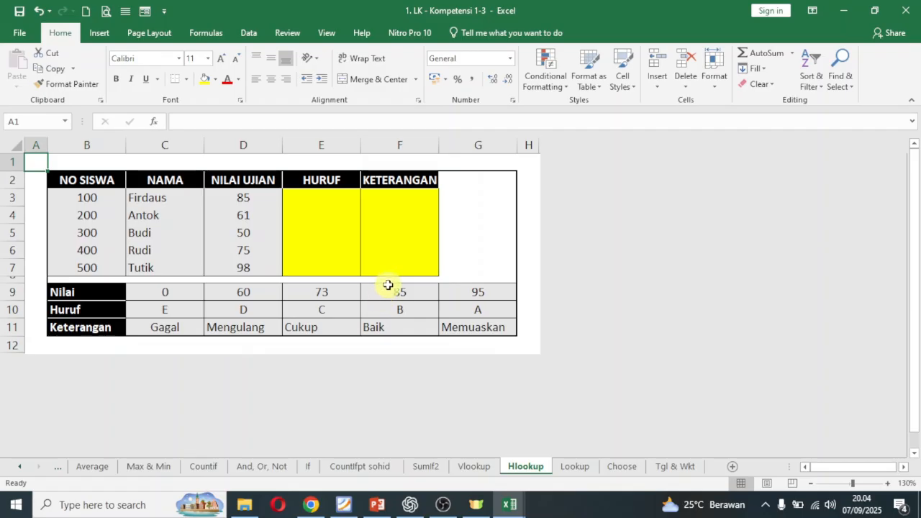
click(336, 195)
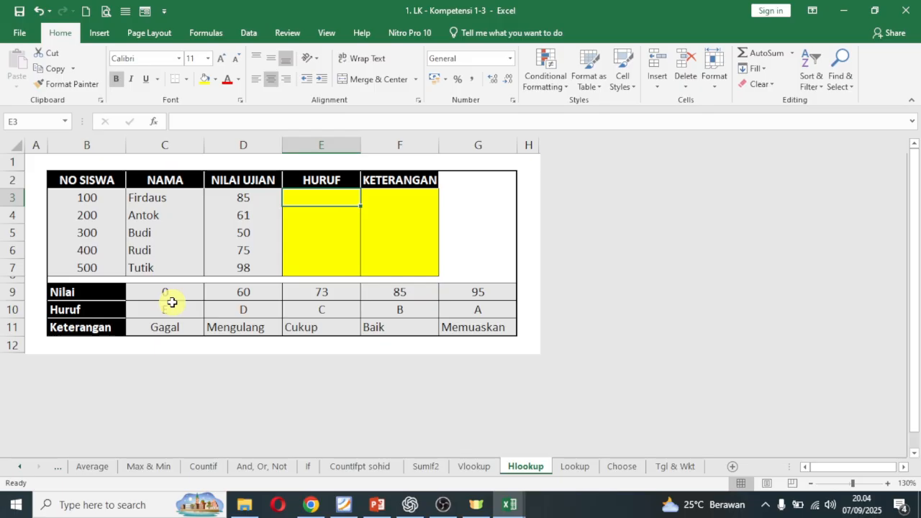
click(475, 467)
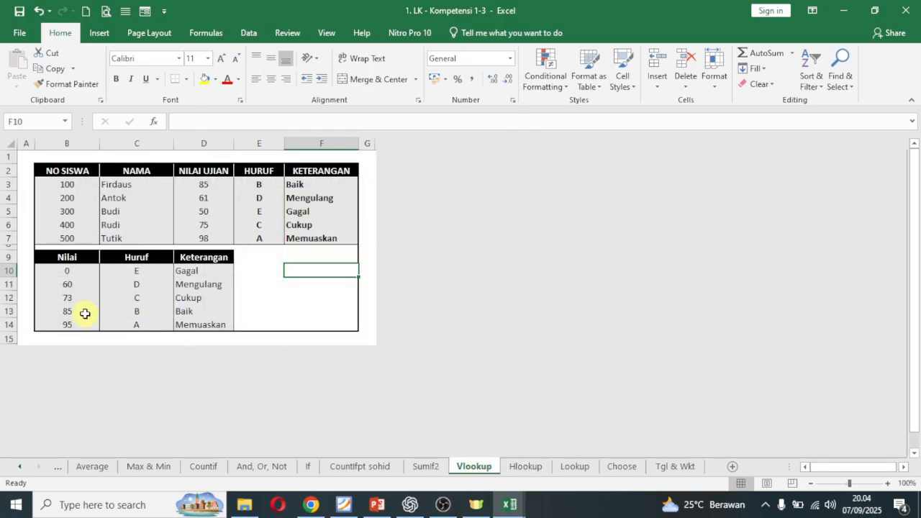
click(534, 466)
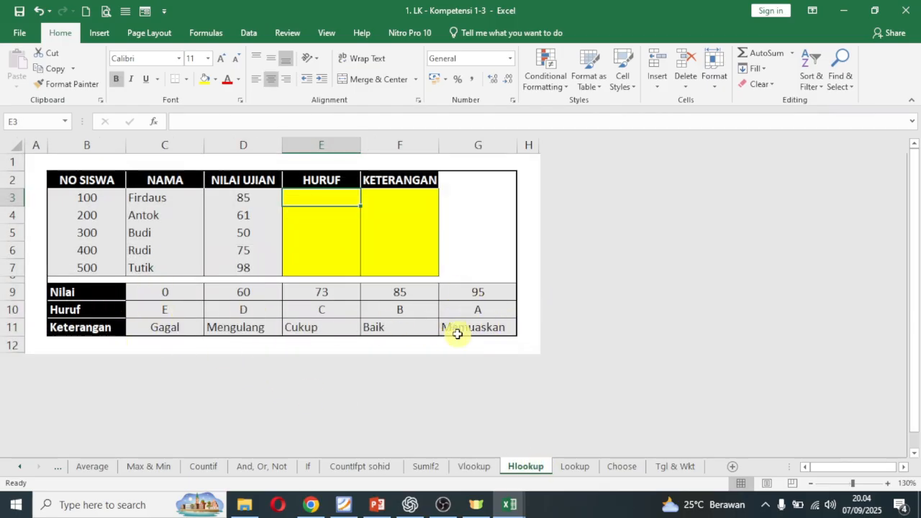
click(478, 466)
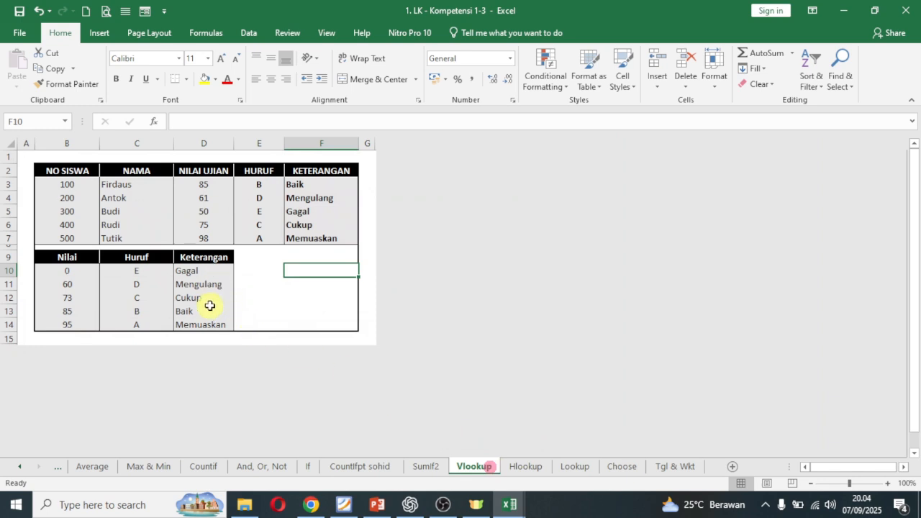
click(528, 467)
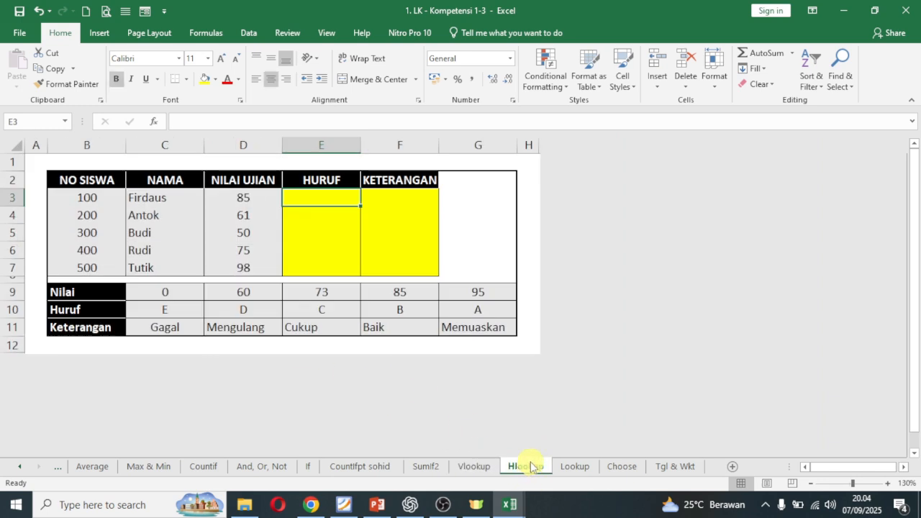
Step: Start an HLOOKUP formula in E3 for HURUF with lookup value D3 and table array B9:G11
text(=)
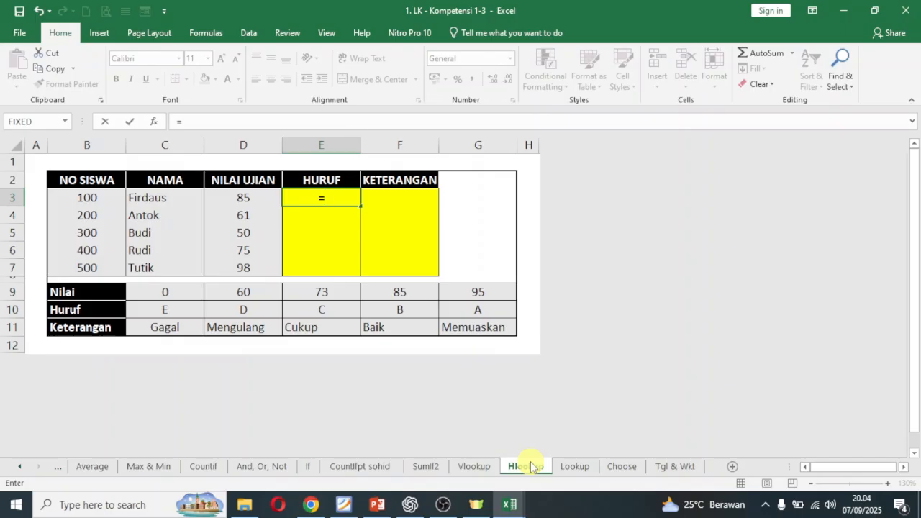
text(HL)
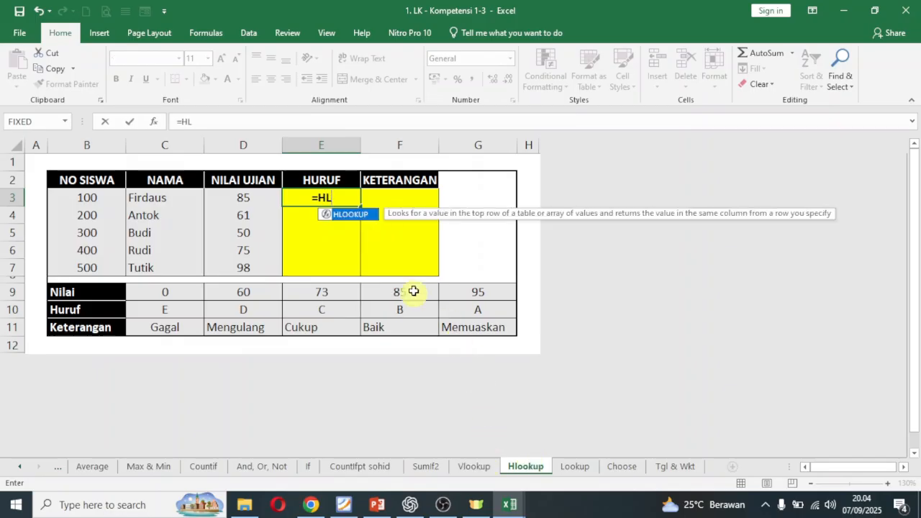
double_click(355, 216)
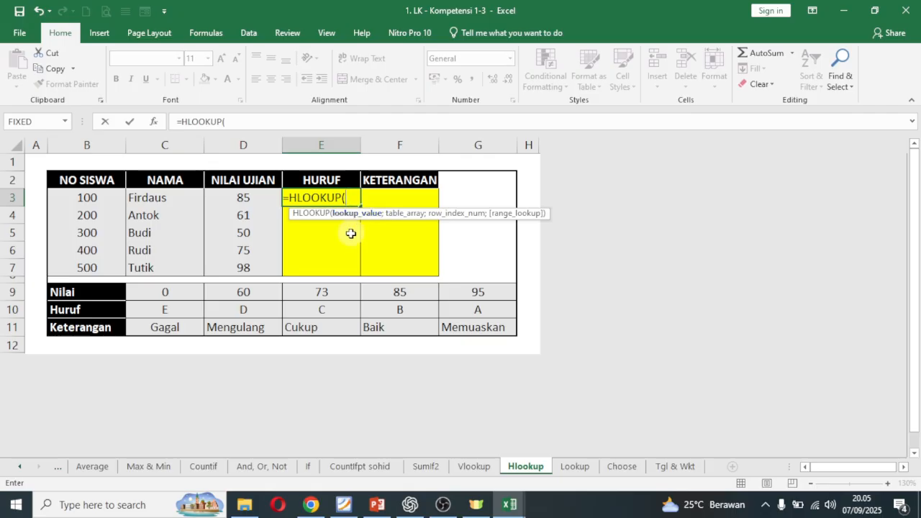
click(252, 199)
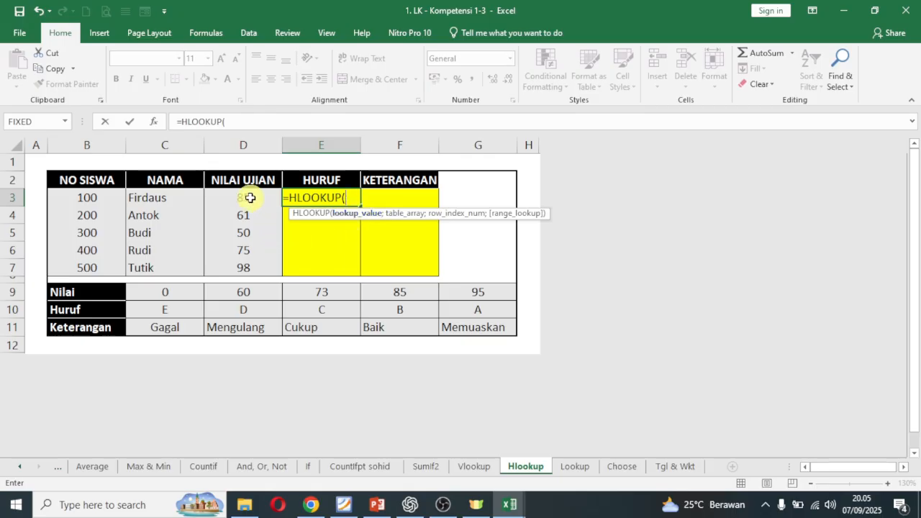
click(250, 197)
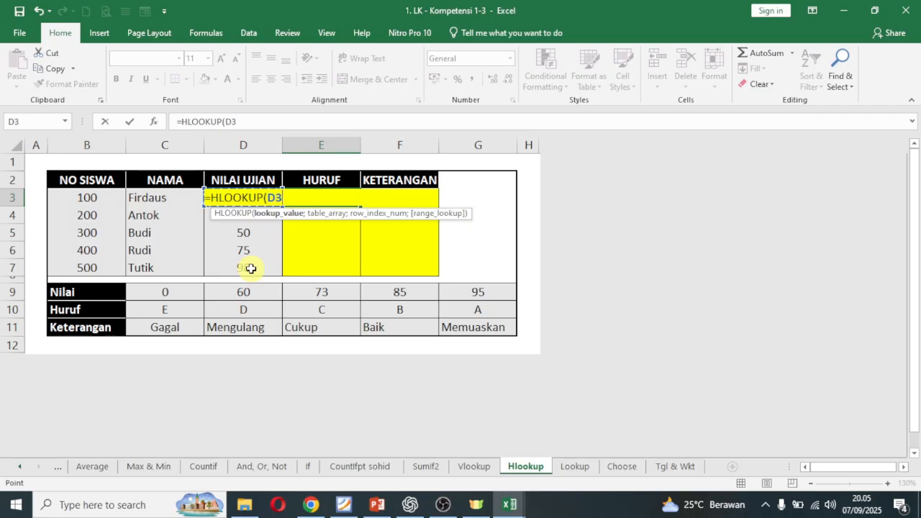
text(;)
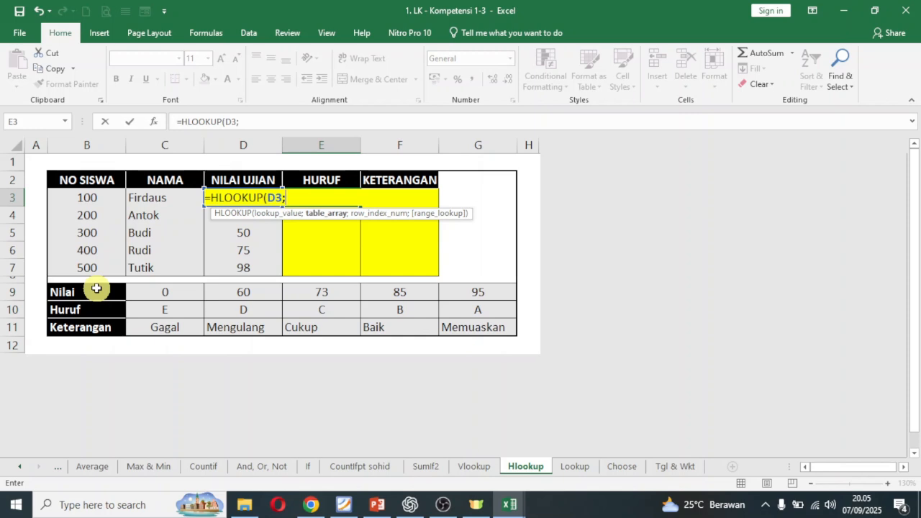
drag(96, 289, 468, 333)
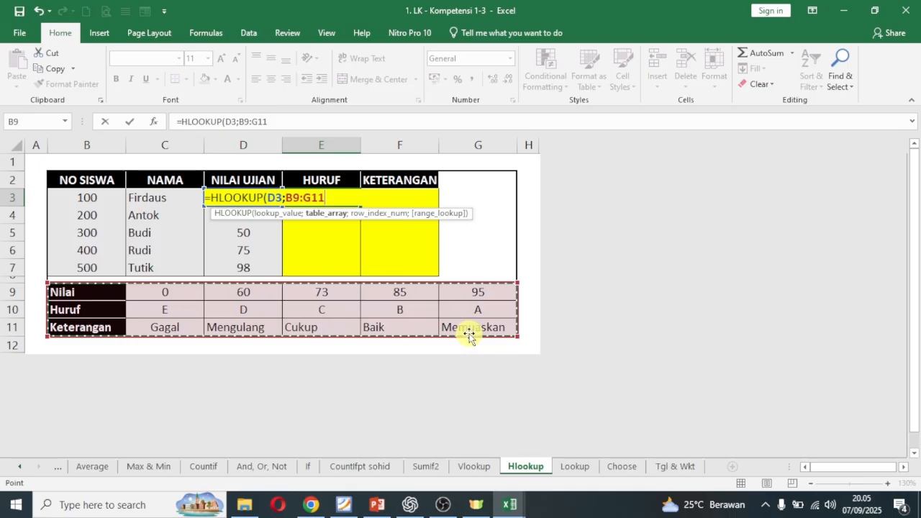
Step: Make the table range in the E3 formula absolute as $B$9:$G$11
click(243, 121)
key(F4)
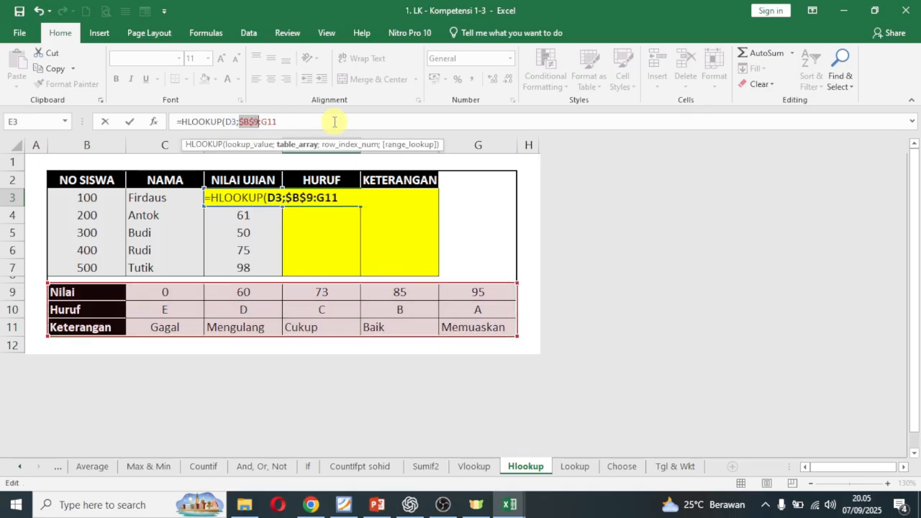
key(Right)
key(Right)
key(F4)
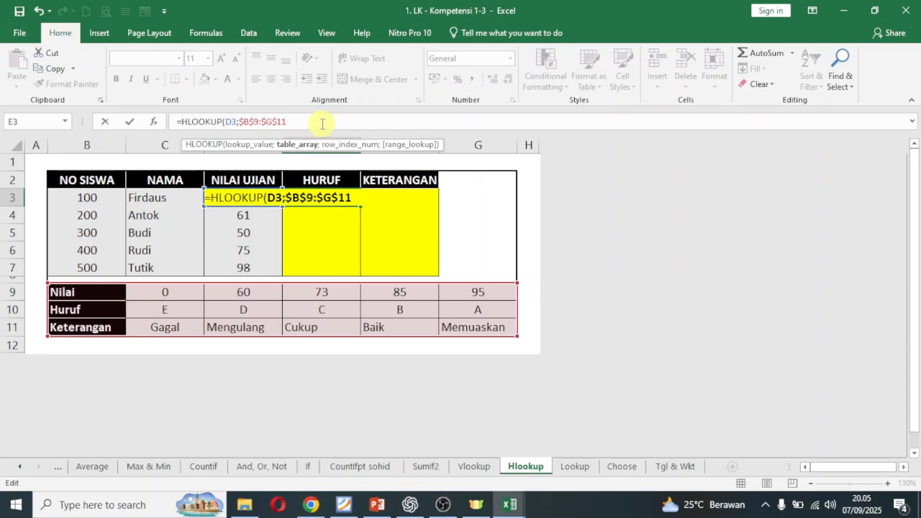
Step: Complete the E3 HLOOKUP with row index 2 and fill the formula down through E7
text(;2)
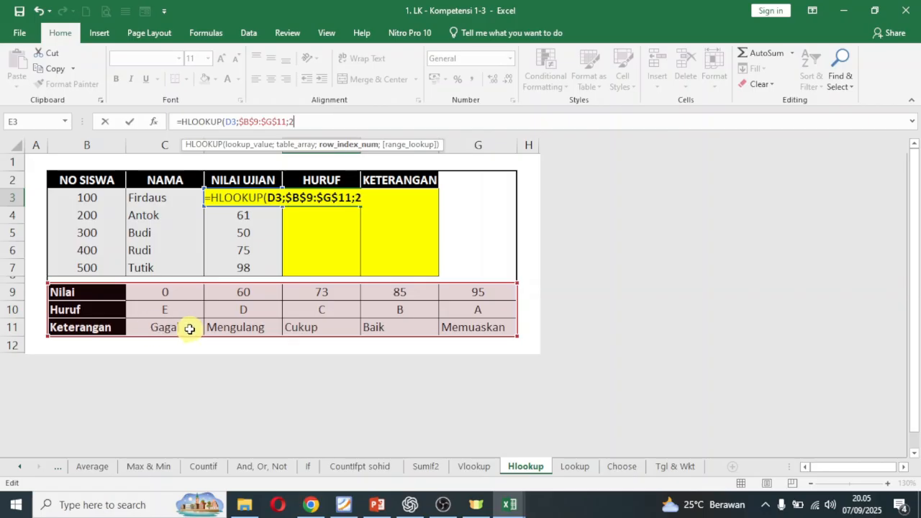
text())
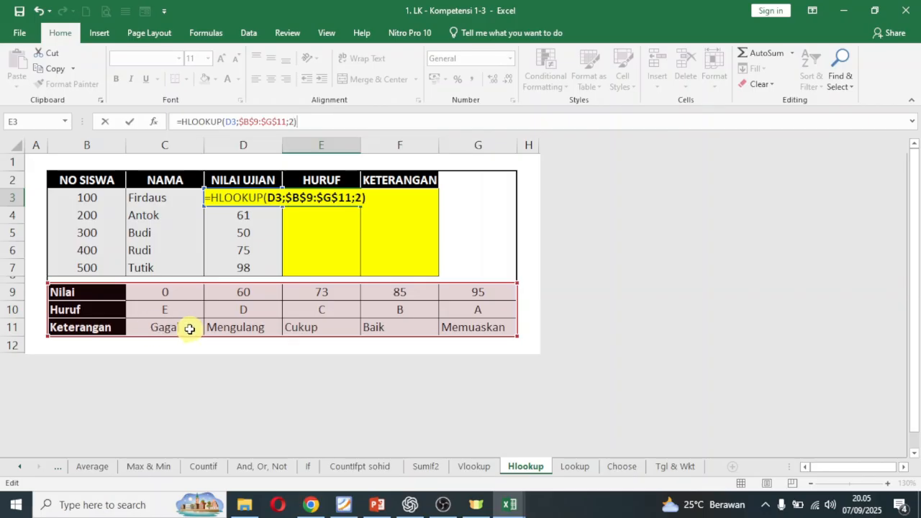
key(Return)
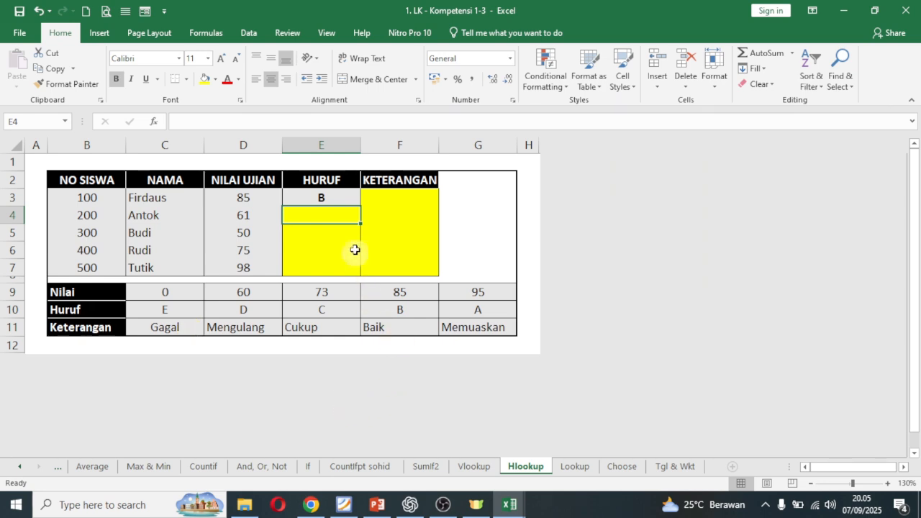
click(347, 193)
drag(361, 206, 356, 269)
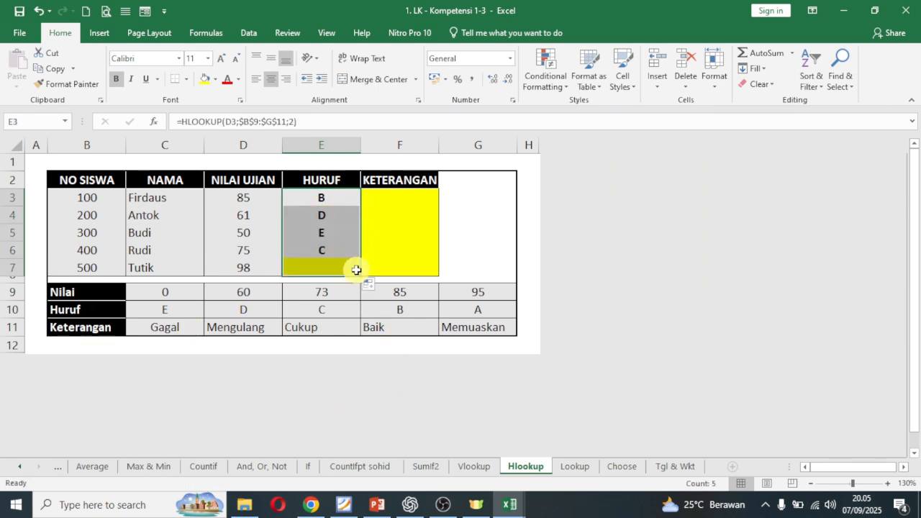
Step: Check the copied HURUF formulas in E4 through E6 against the horizontal reference table
click(339, 221)
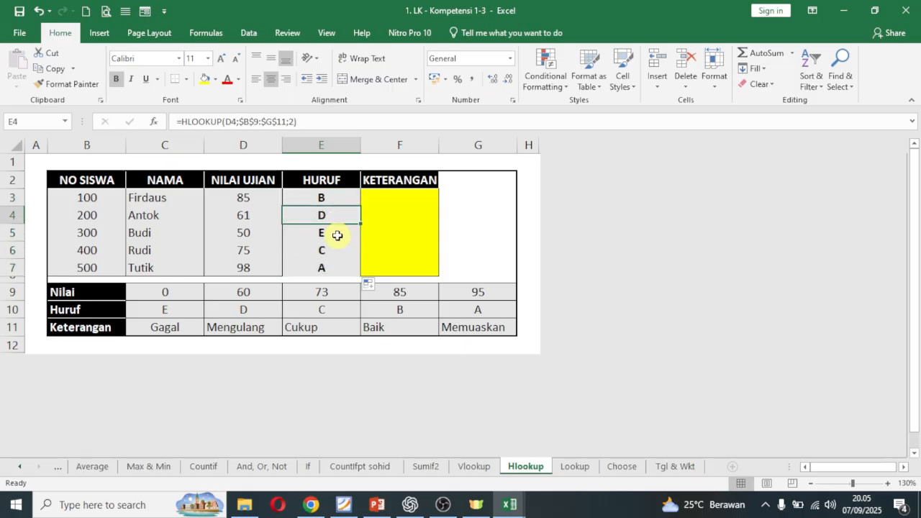
click(337, 235)
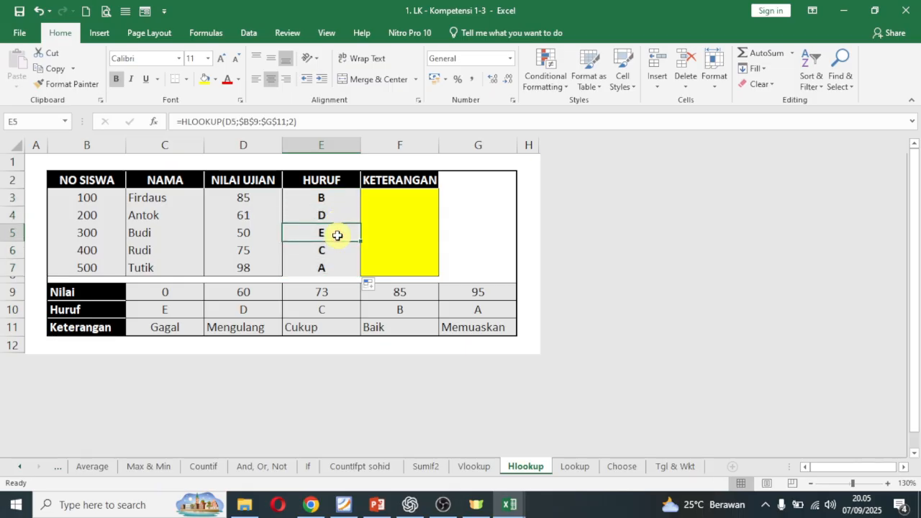
click(181, 311)
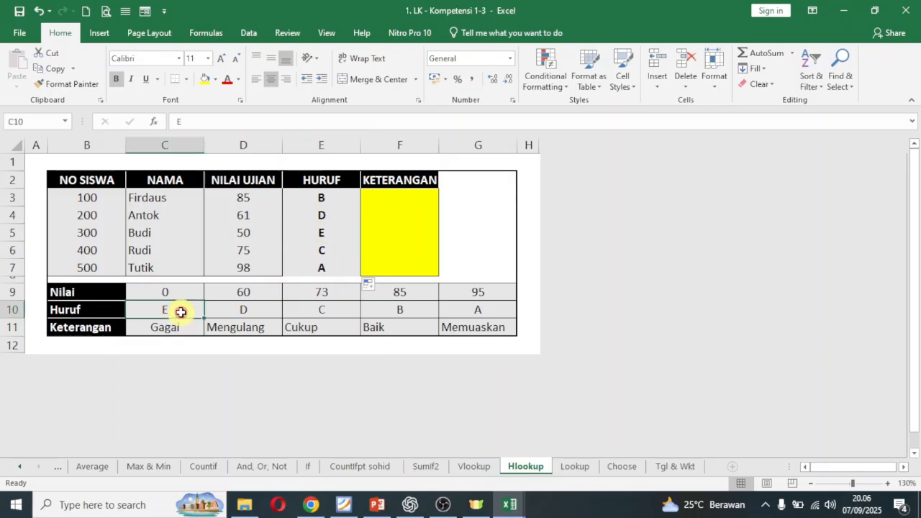
click(247, 296)
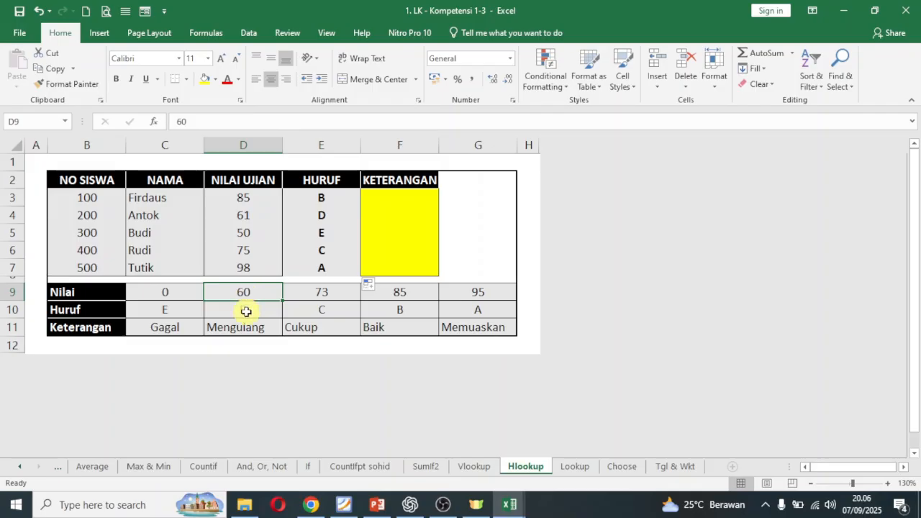
click(246, 311)
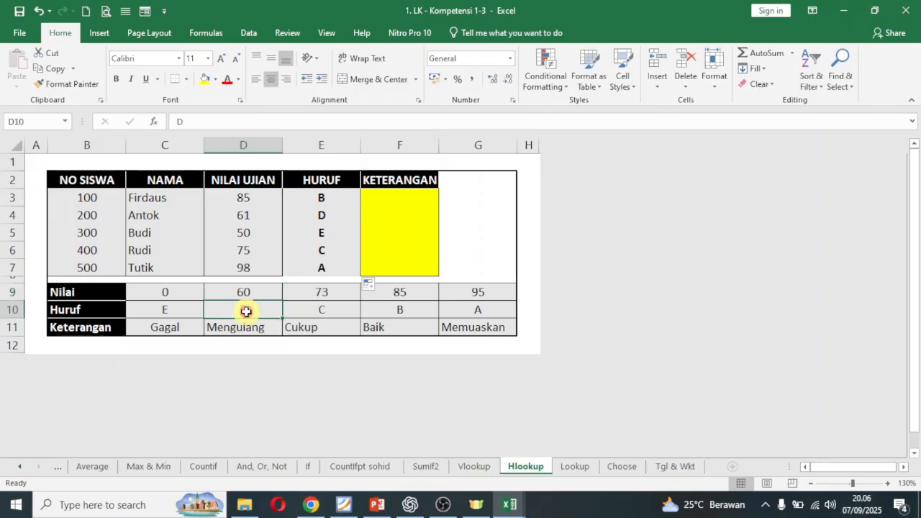
click(336, 252)
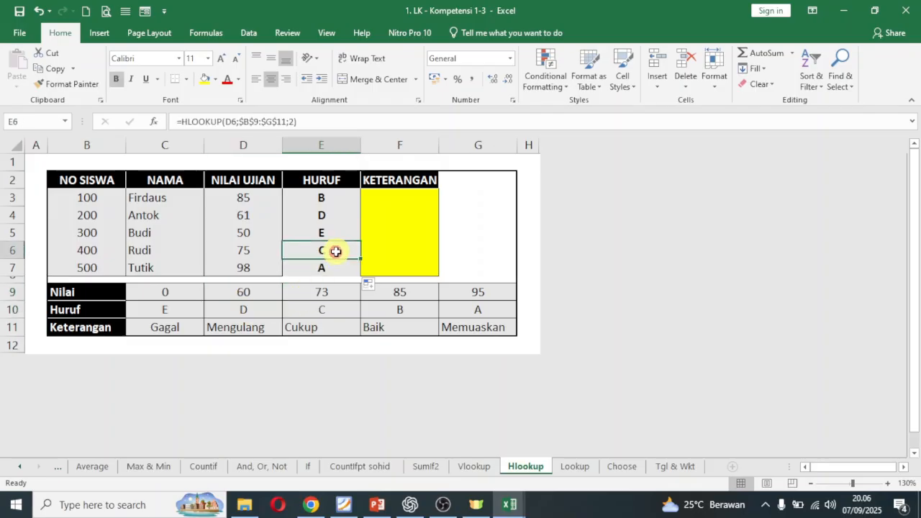
Step: Start an HLOOKUP formula in F3 for KETERANGAN with lookup value D3 and table array B9:G11
click(340, 310)
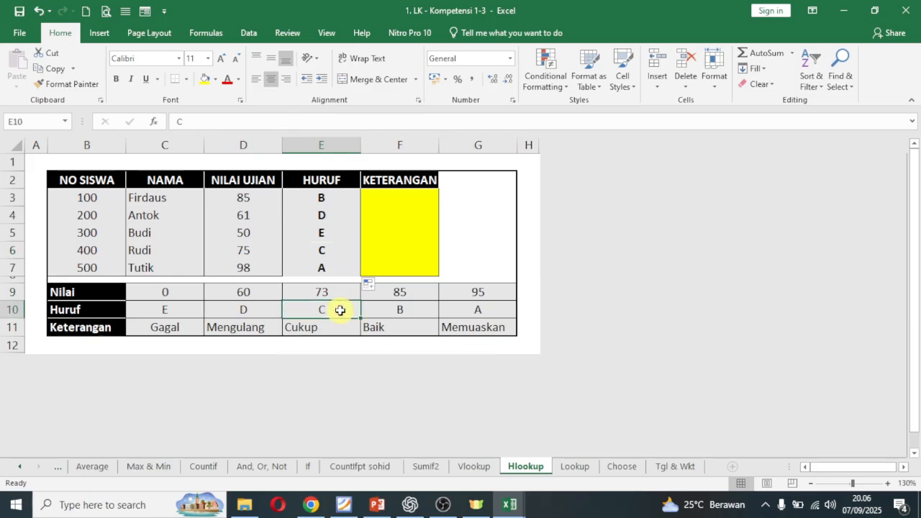
click(339, 201)
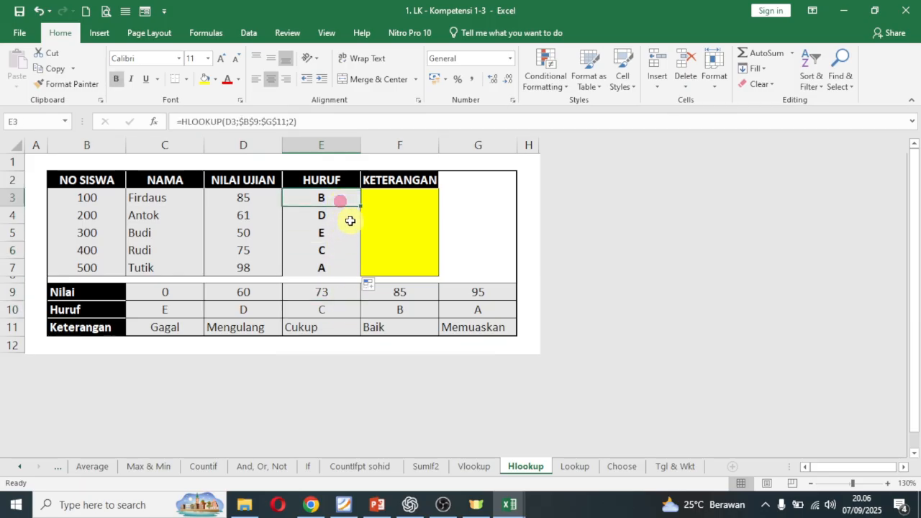
click(421, 198)
text(=)
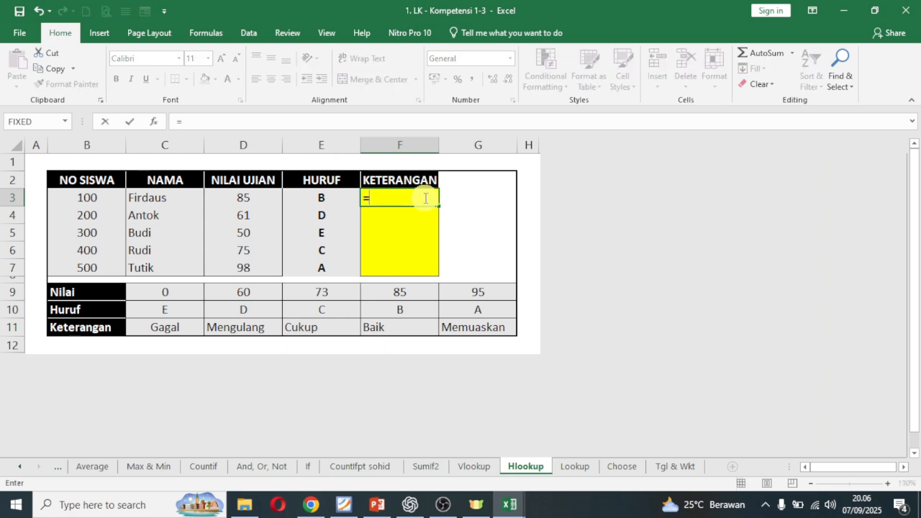
text(H)
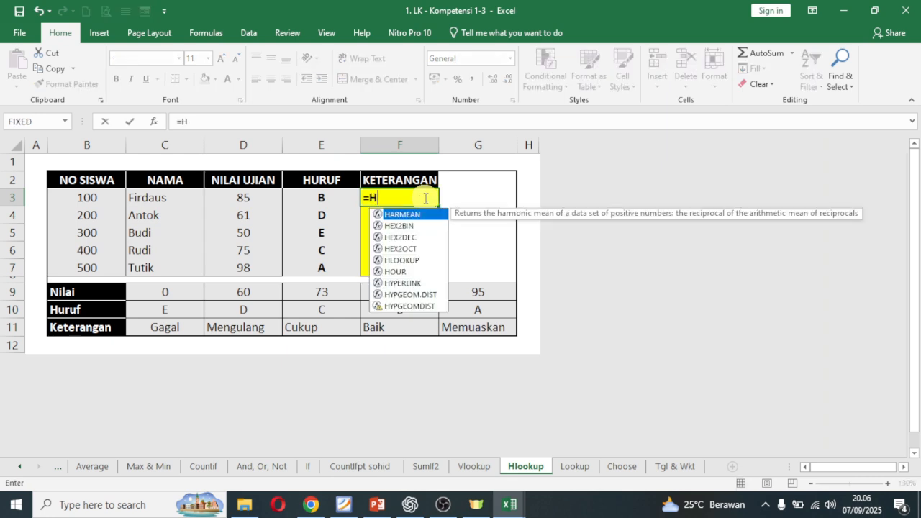
double_click(405, 260)
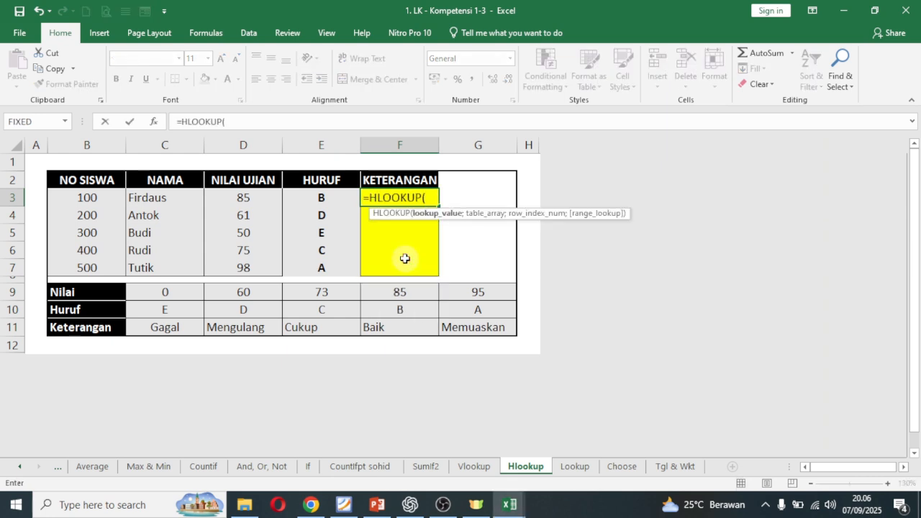
click(243, 197)
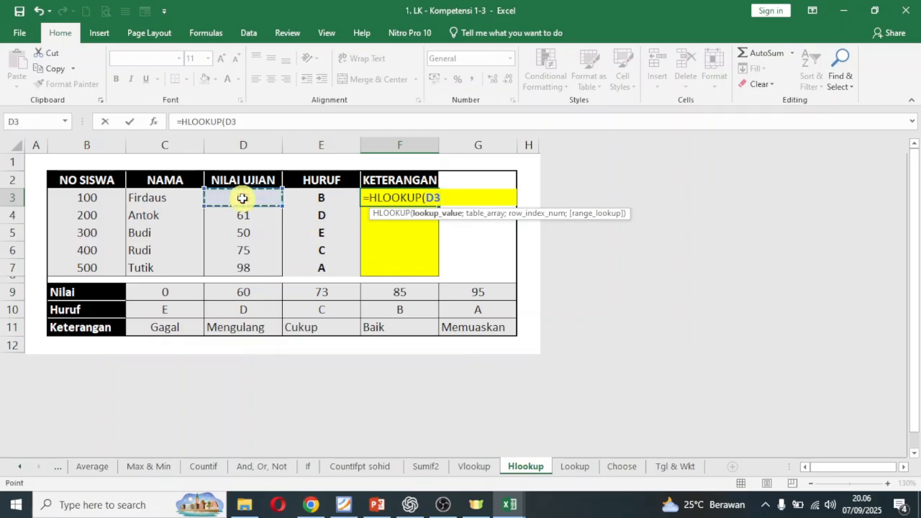
text(;)
drag(120, 290, 468, 328)
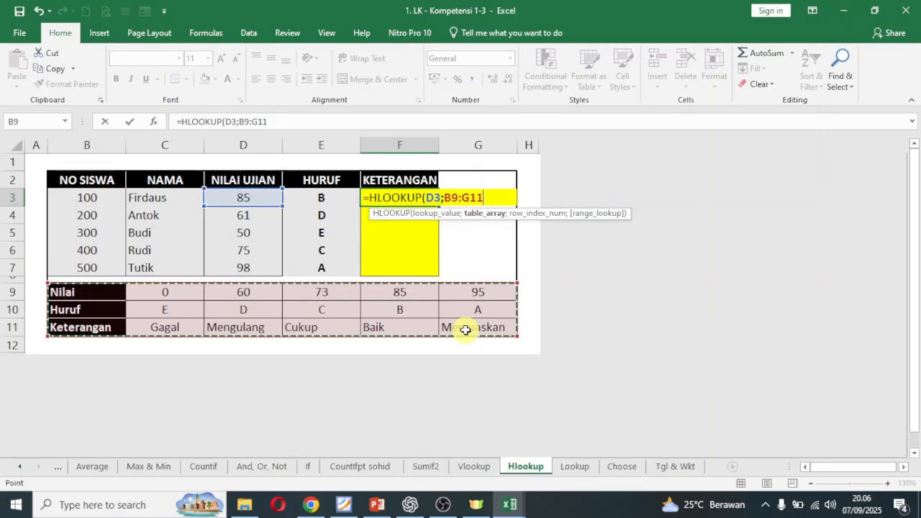
Step: Make the table range in the F3 formula absolute as $B$9:$G$11
click(244, 121)
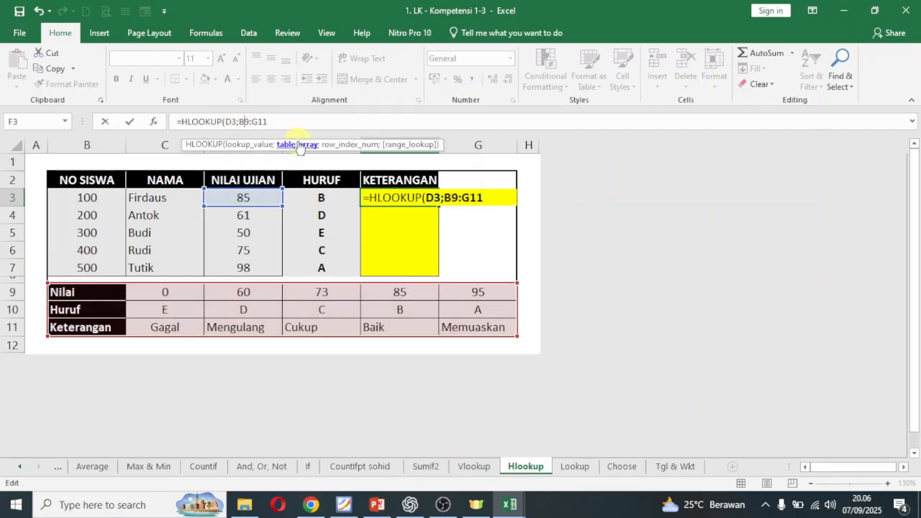
key(F4)
click(269, 121)
key(F4)
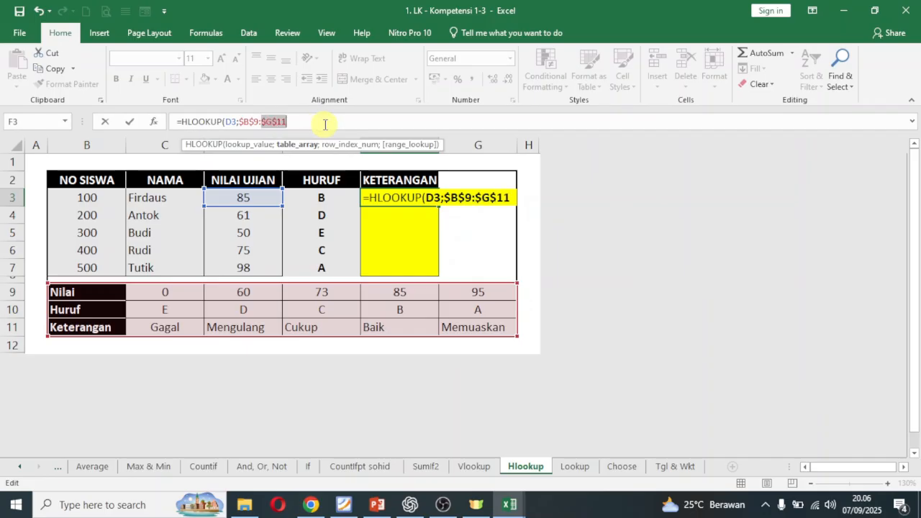
Step: Complete the F3 HLOOKUP with row index 3 and fill the formula down through F7
click(324, 124)
text(;)
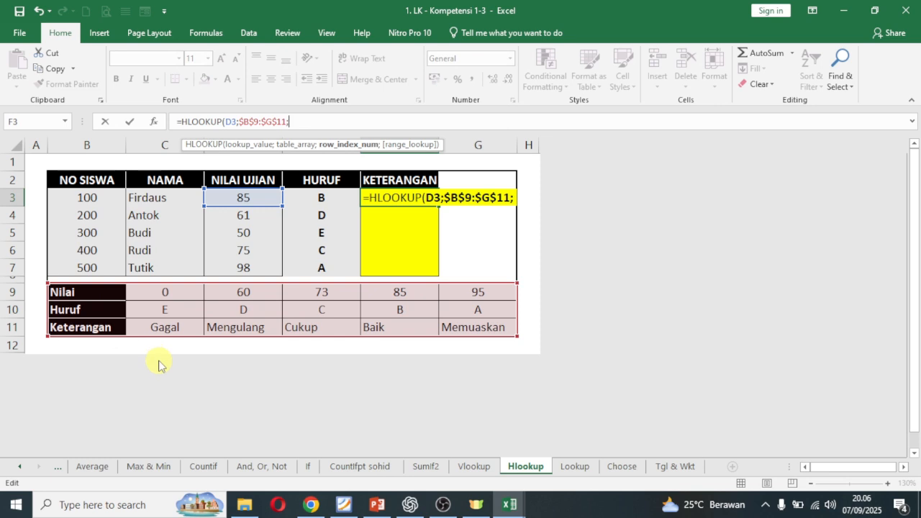
text(3)
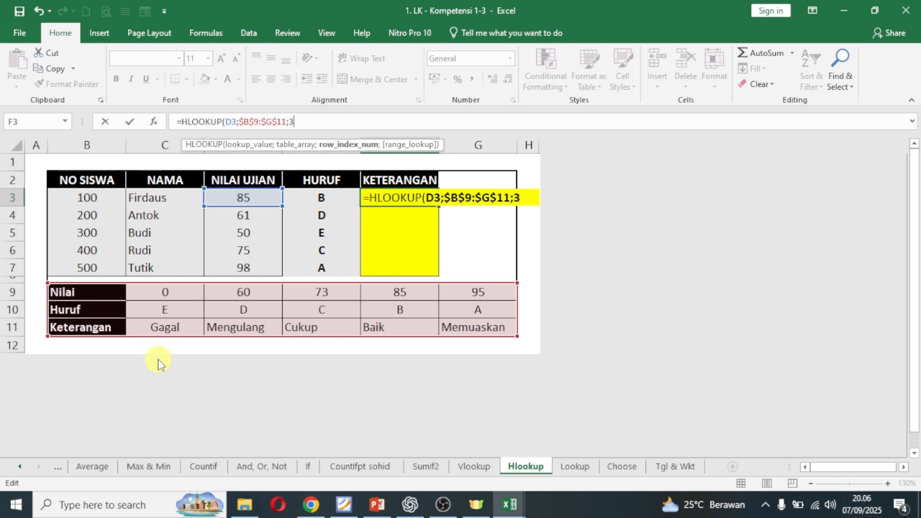
text())
key(Return)
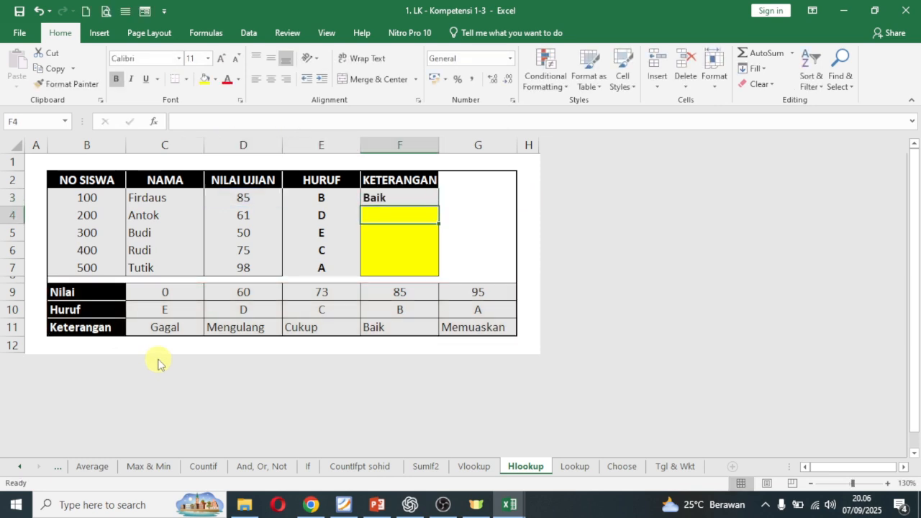
click(397, 200)
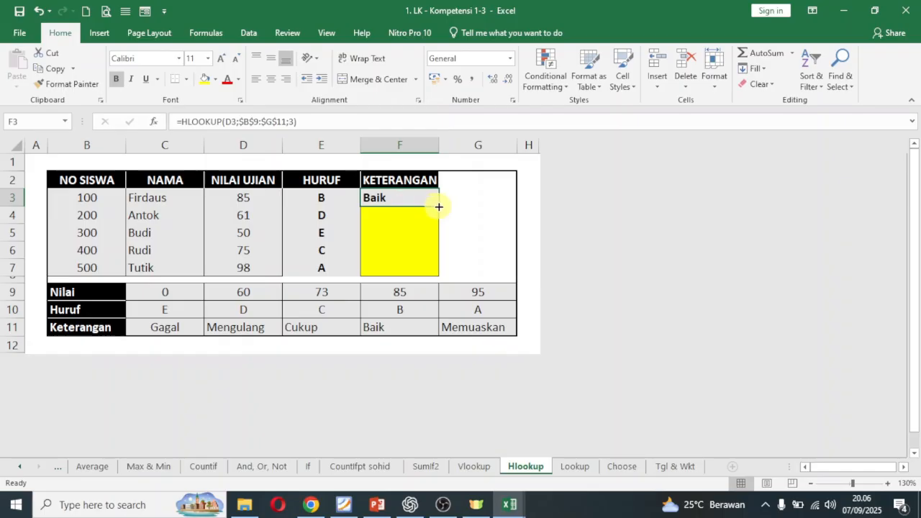
drag(439, 207, 438, 267)
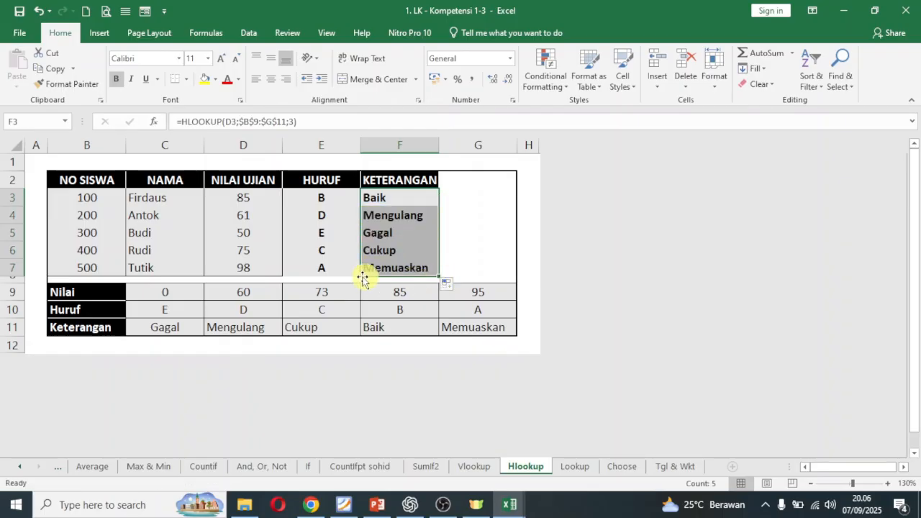
drag(329, 266, 370, 265)
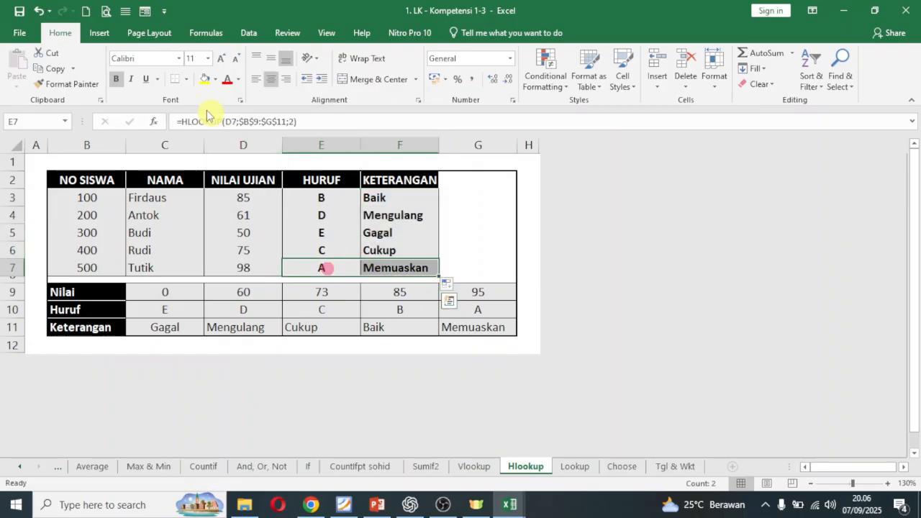
click(449, 205)
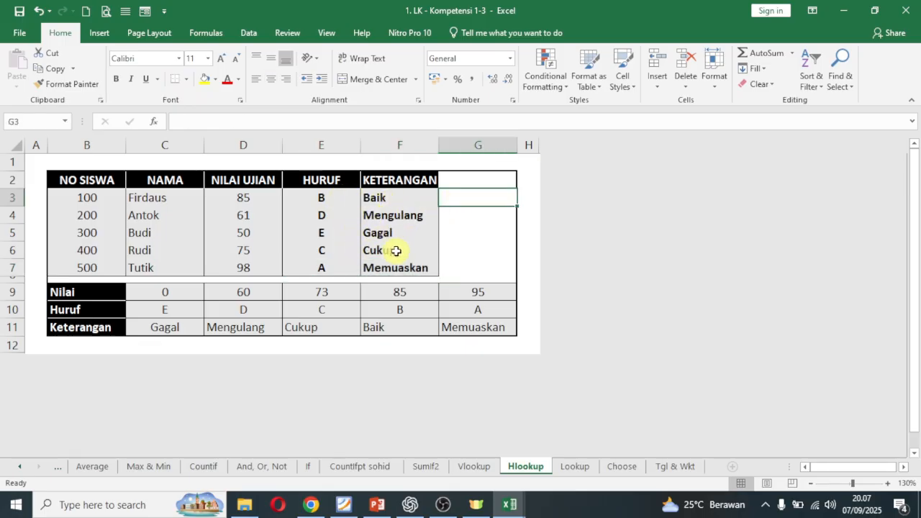
Step: On the Lookup sheet, start a LOOKUP formula in C12 for FORMULA1 with lookup value 1
click(575, 466)
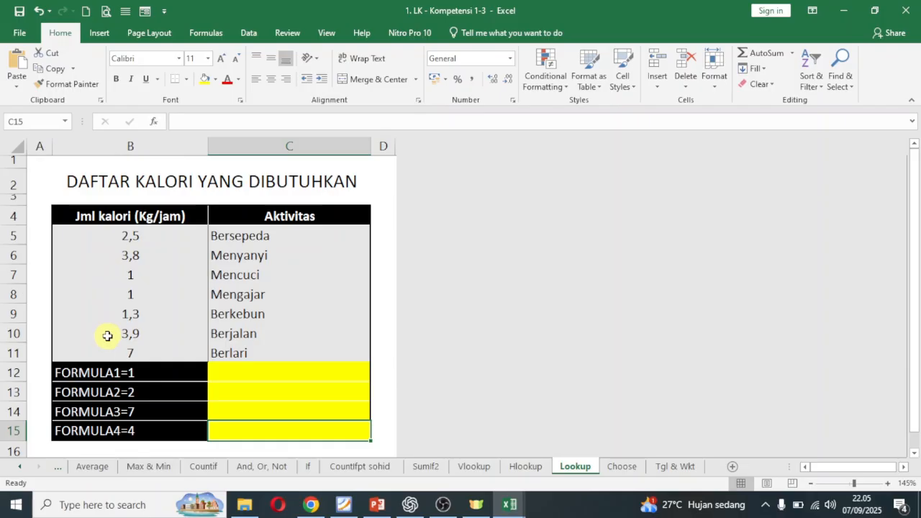
click(251, 374)
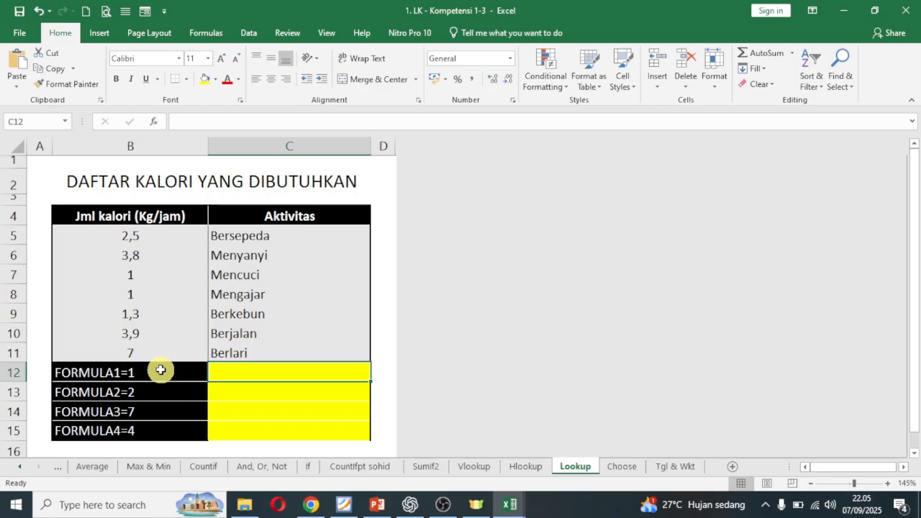
text(=)
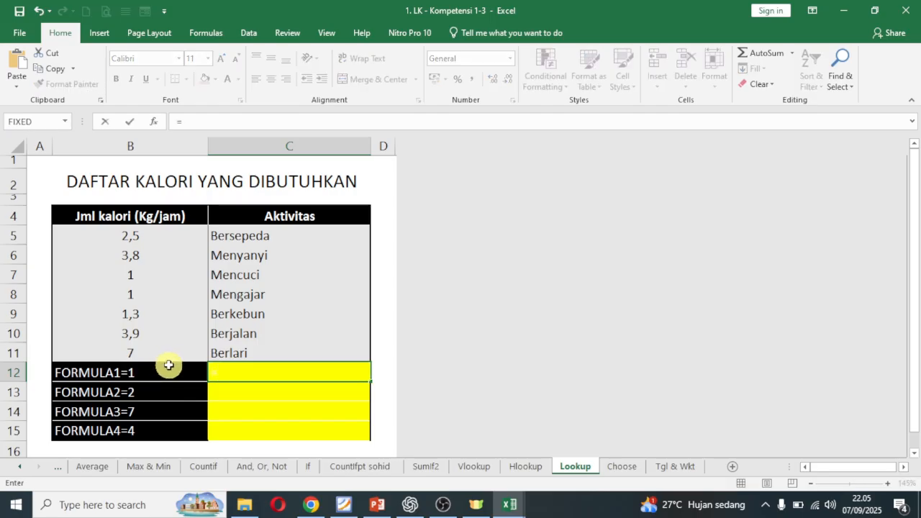
text(lo)
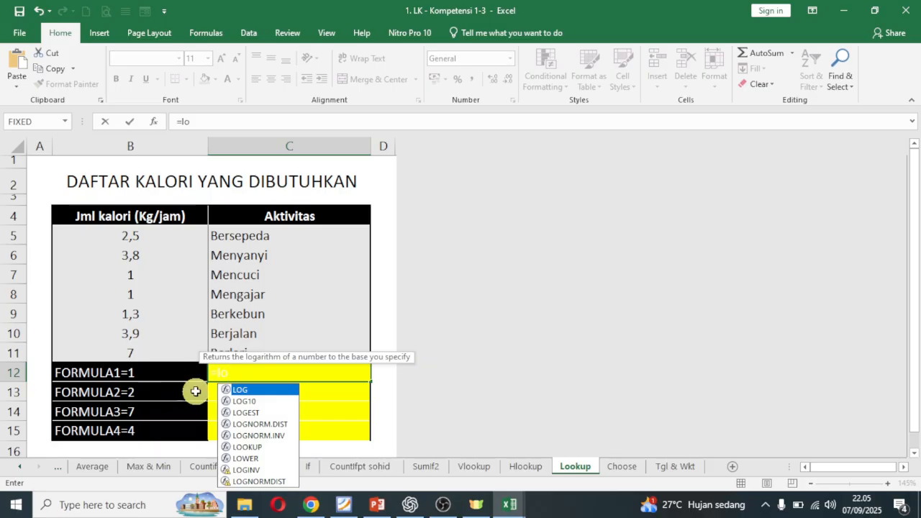
click(252, 449)
double_click(252, 448)
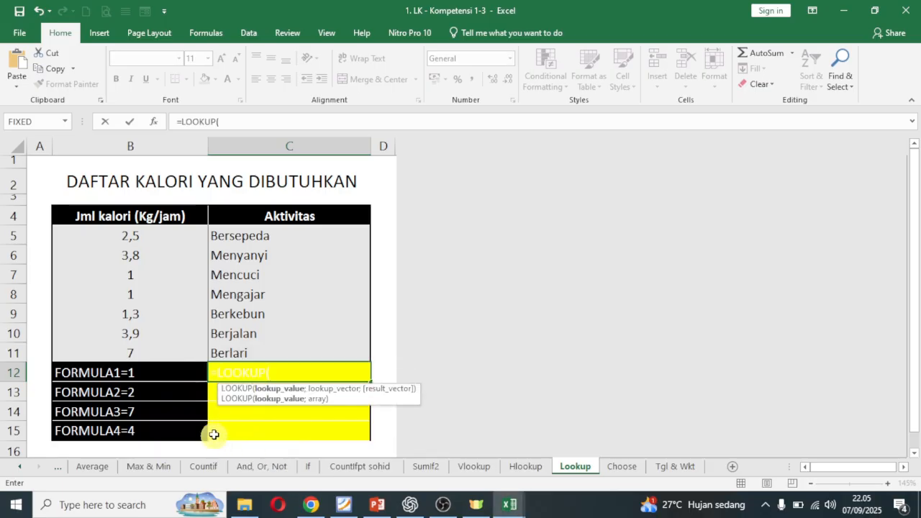
text(1)
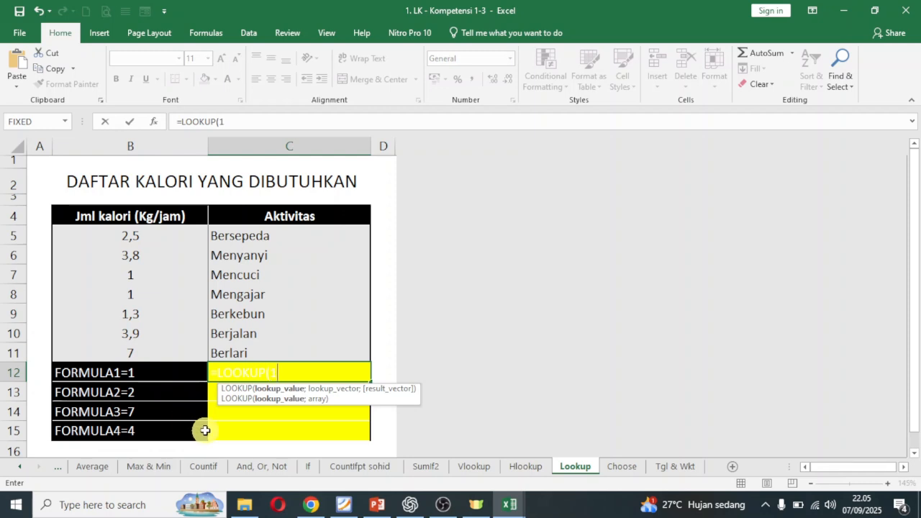
text(;)
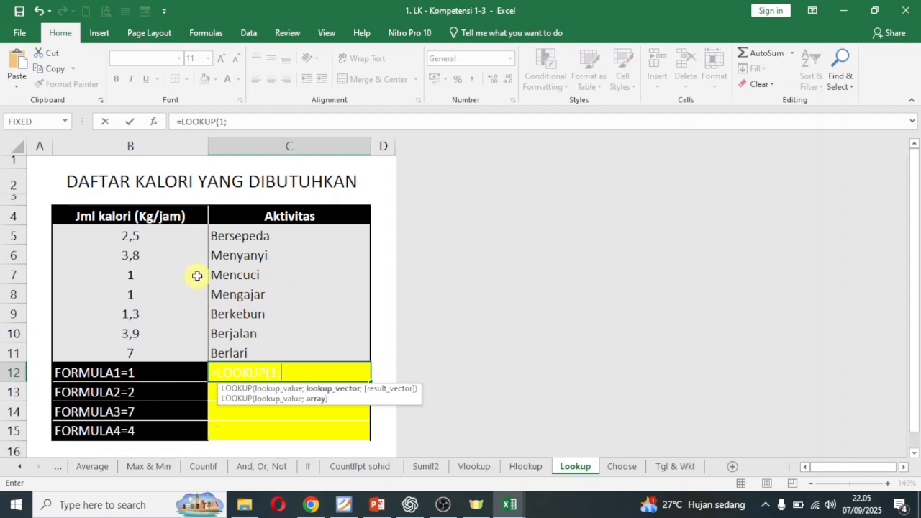
Step: Set B5:B11 as the lookup vector in C12 and try to enter the formula with C5:C11 as the result vector
drag(169, 235, 168, 345)
click(169, 347)
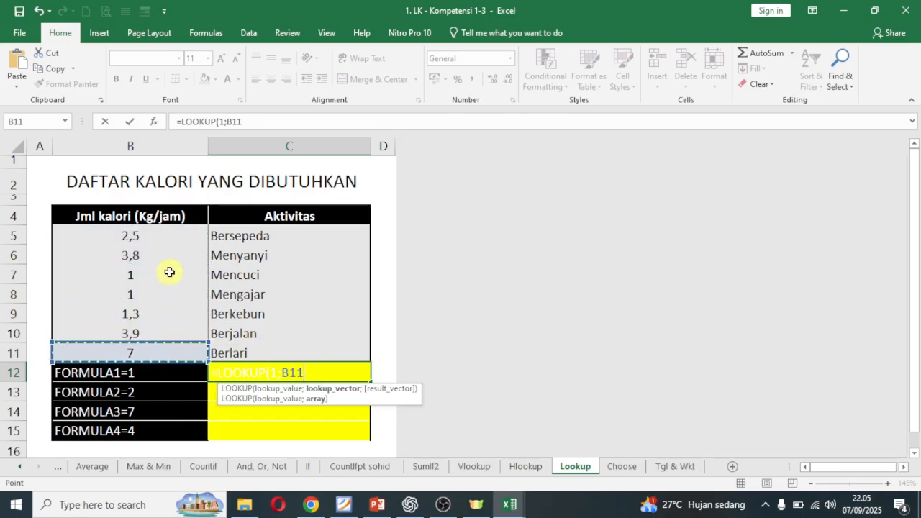
click(167, 236)
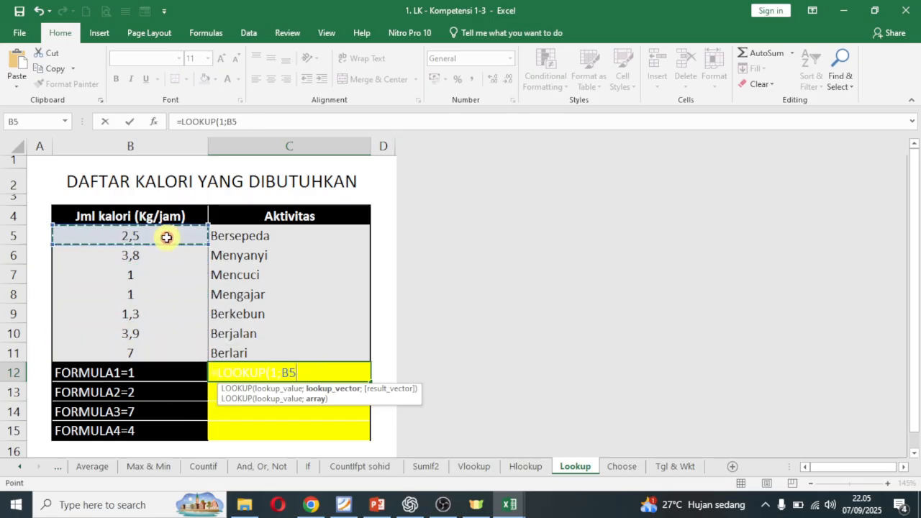
shift+click(163, 352)
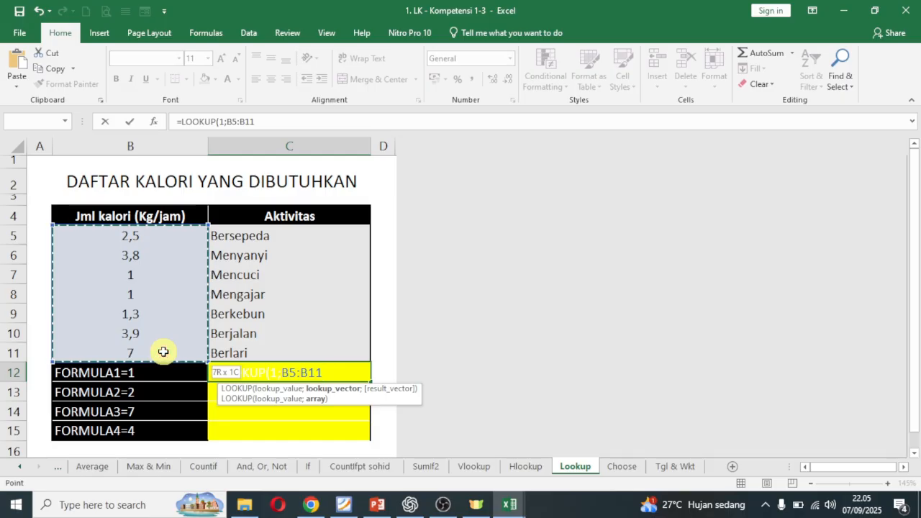
text(;)
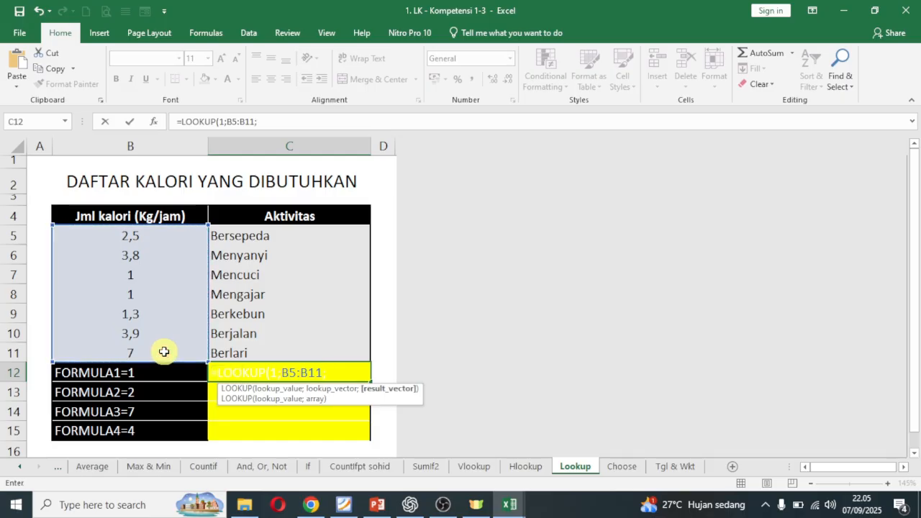
click(255, 237)
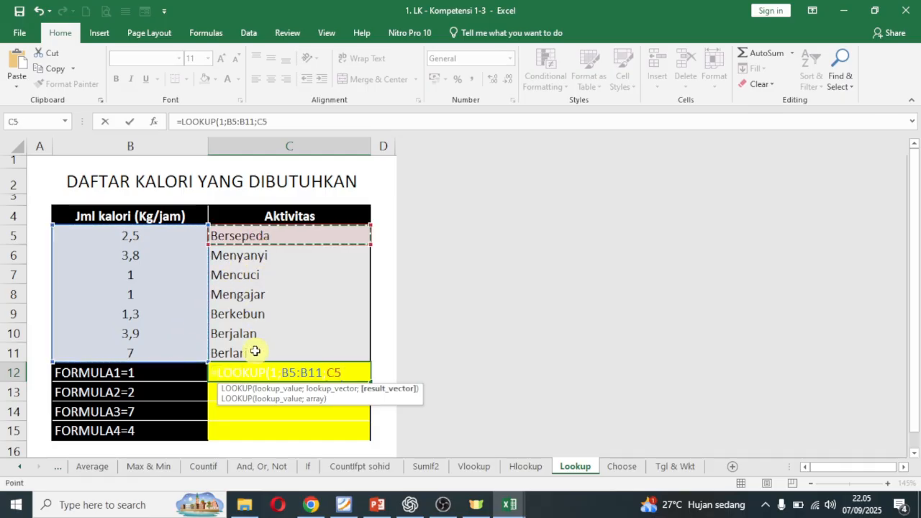
shift+click(255, 351)
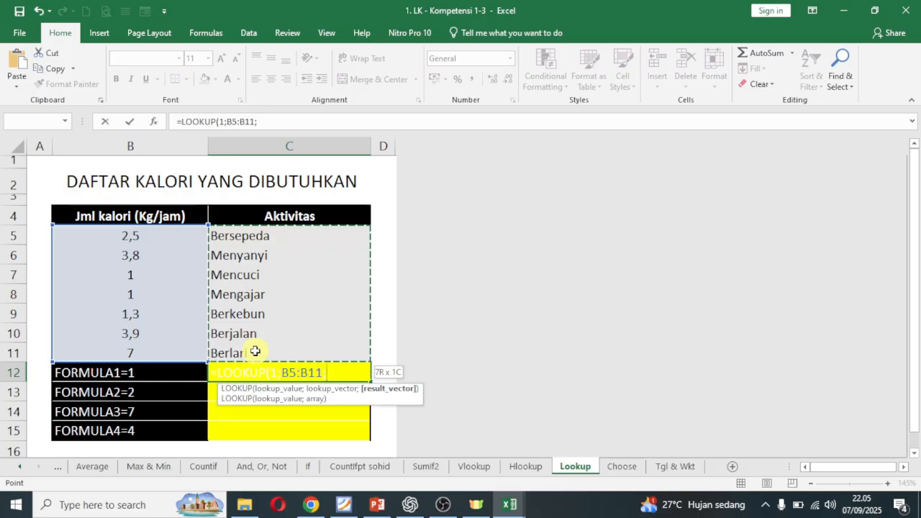
key(Return)
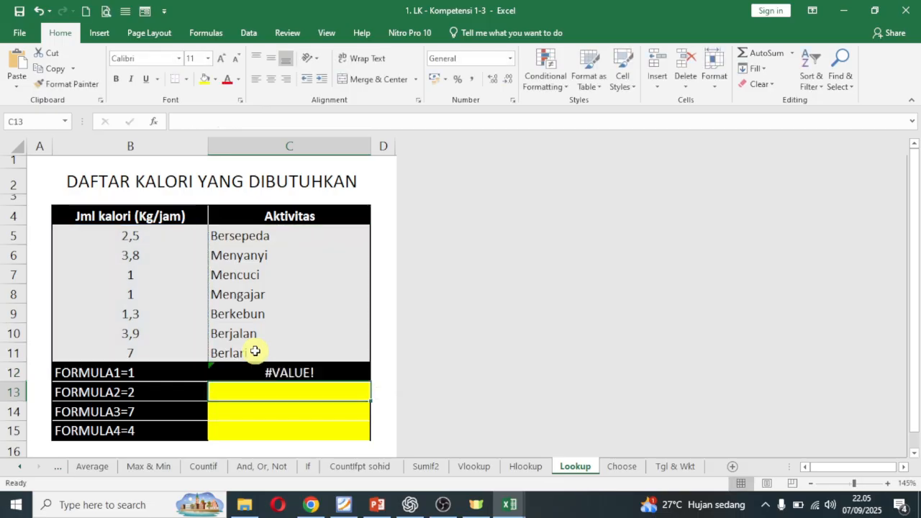
Step: Correct the C12 LOOKUP formula by adding C5:C11 as its missing result vector
click(268, 370)
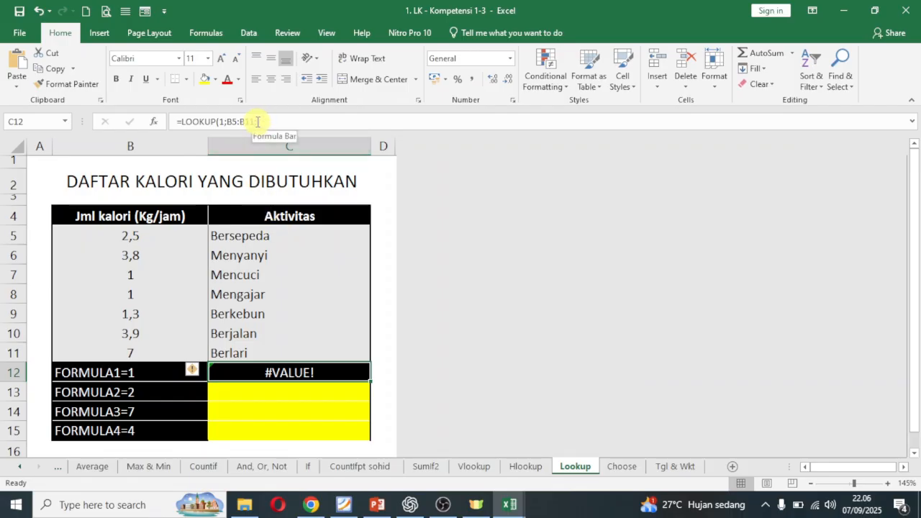
click(257, 122)
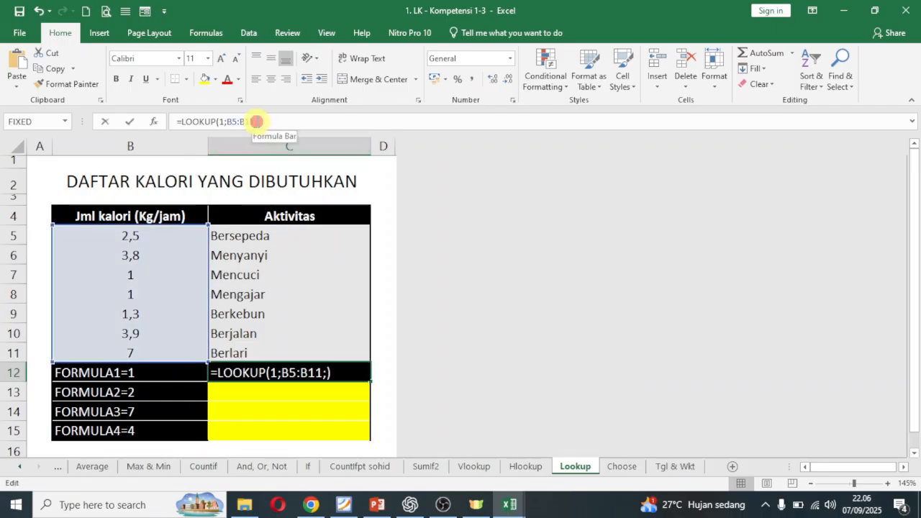
click(297, 234)
shift+click(288, 348)
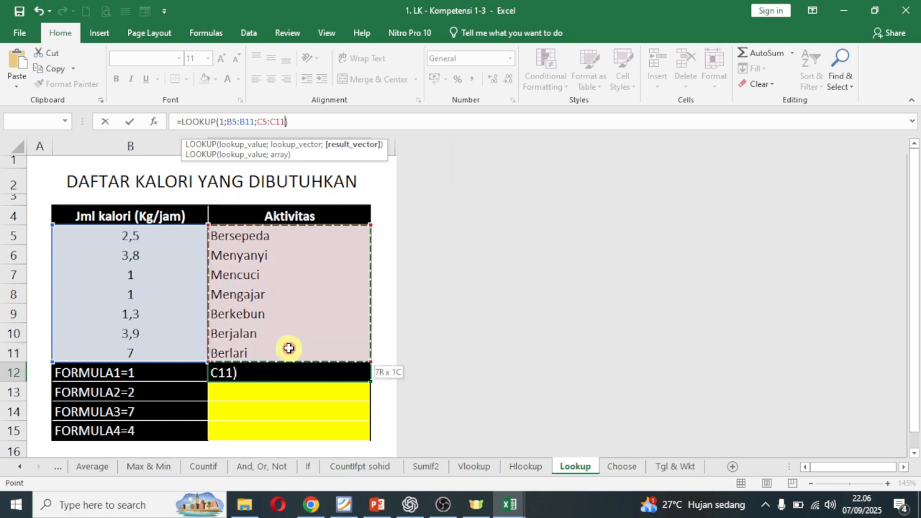
key(Return)
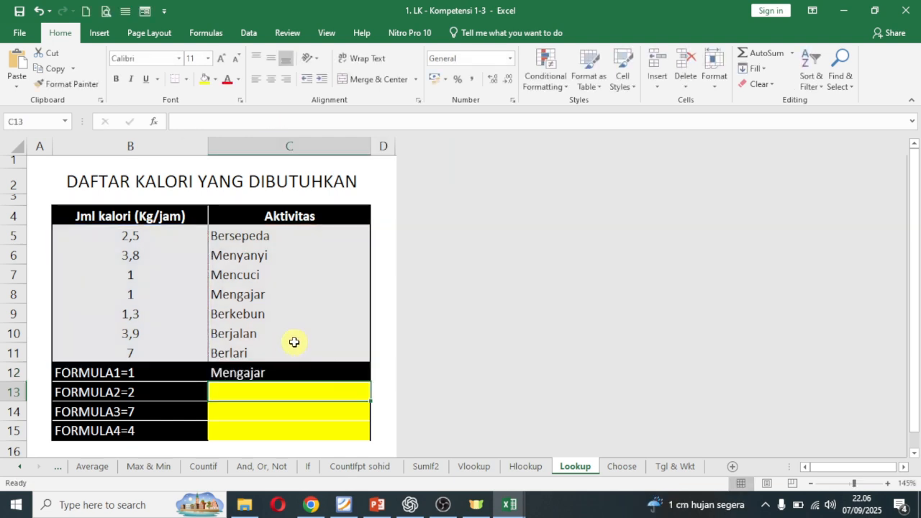
click(295, 370)
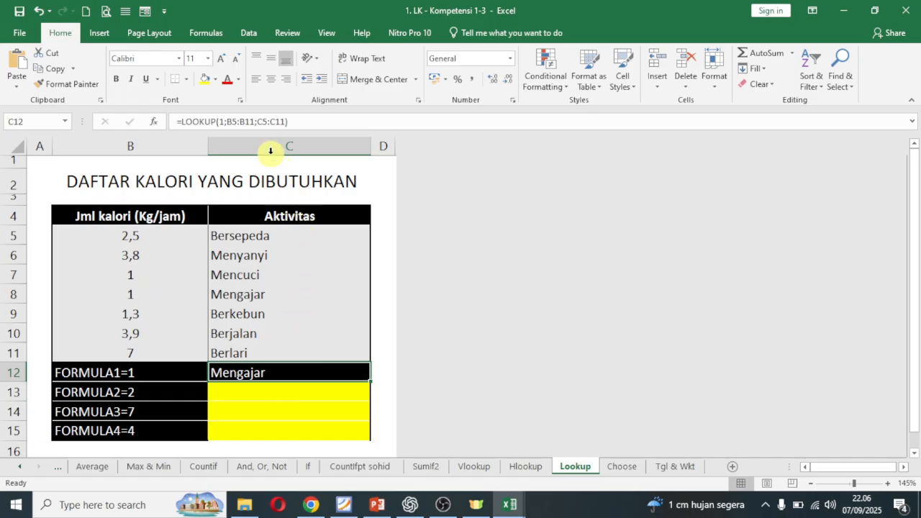
Step: Make the lookup vector B5:B11 and result vector C5:C11 absolute in the C12 LOOKUP formula, and fill it down through C15
click(231, 121)
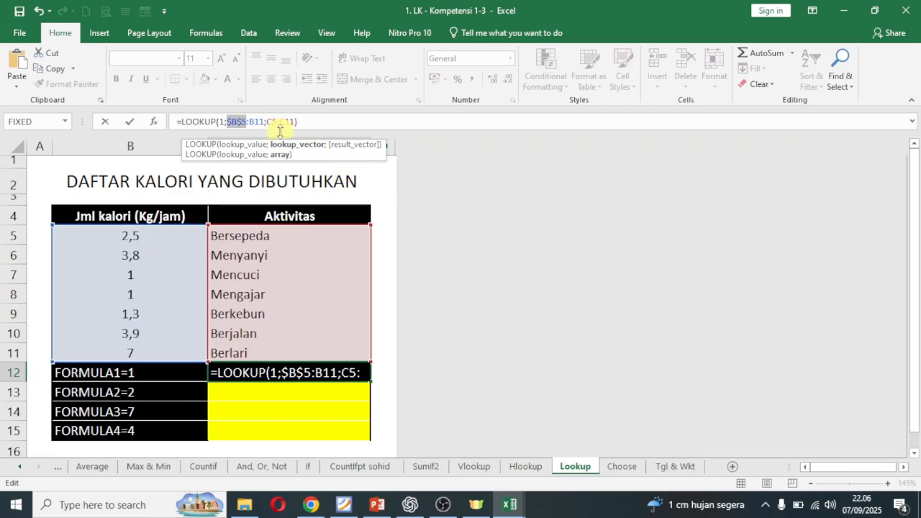
click(257, 121)
key(F4)
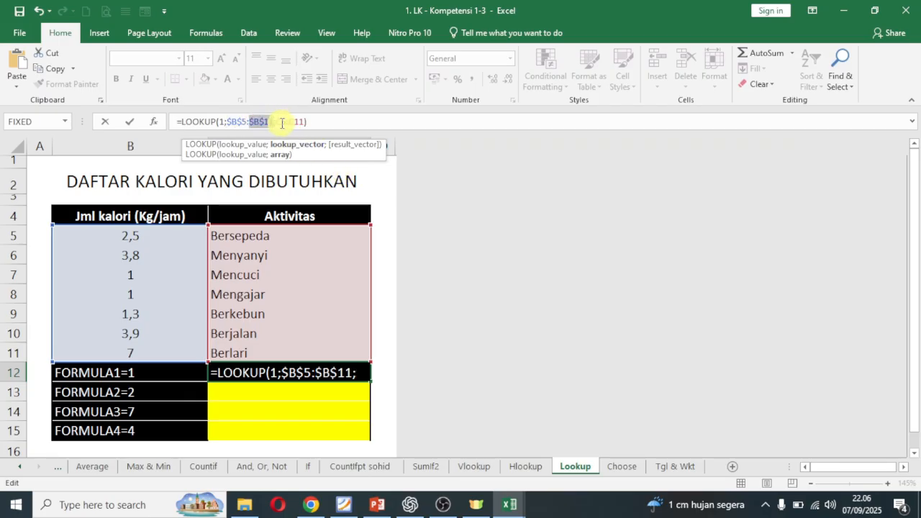
click(282, 121)
key(F4)
click(308, 123)
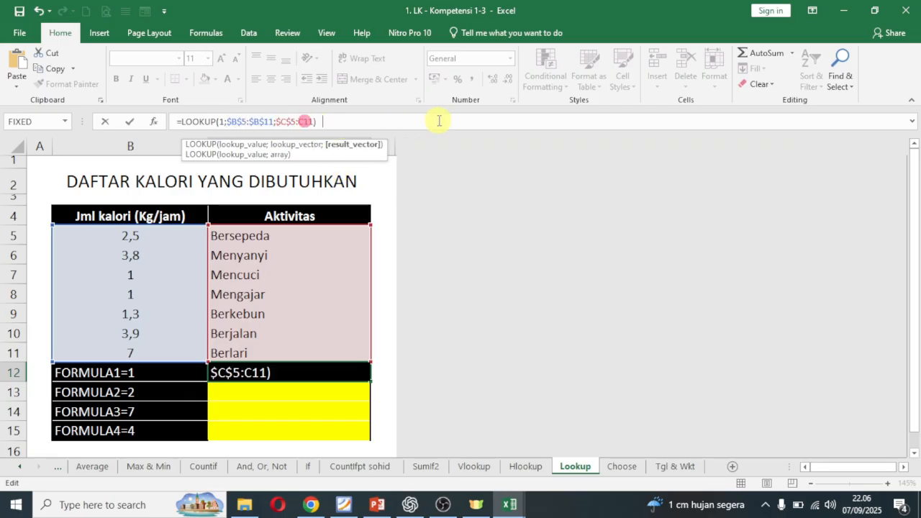
key(F4)
key(ctrl+Return)
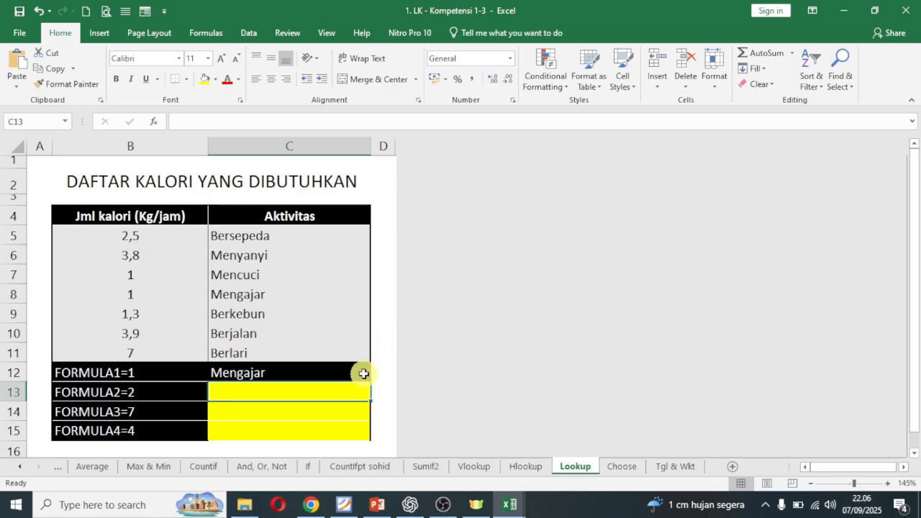
drag(370, 382, 372, 436)
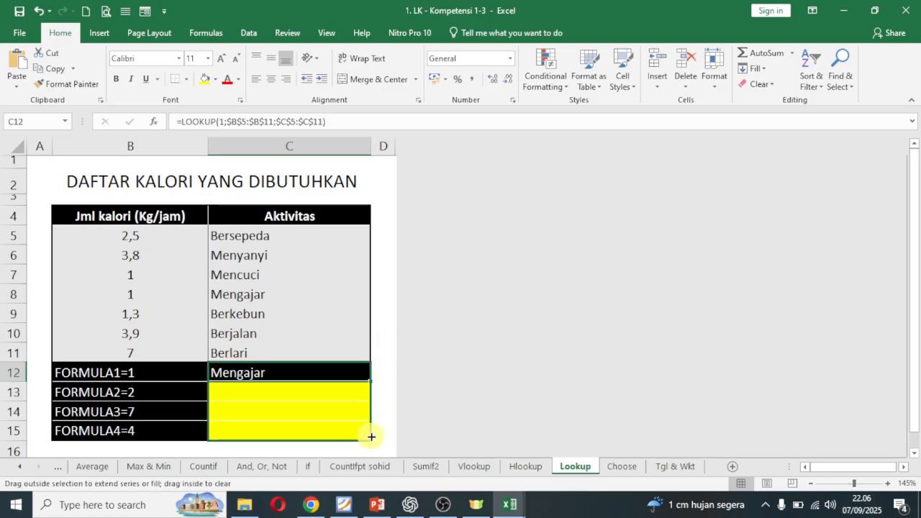
scroll(422, 376, down, 1)
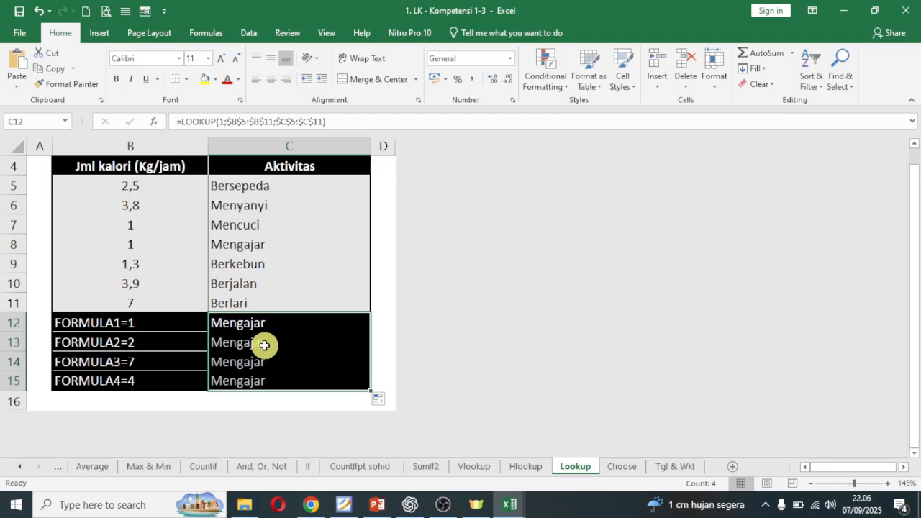
Step: Change the lookup value in the C13 LOOKUP formula to 2 for FORMULA2
click(267, 344)
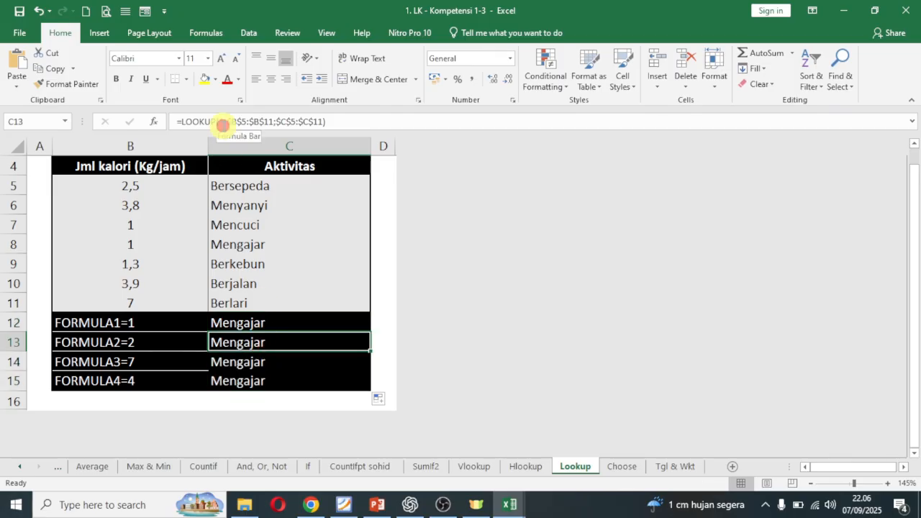
click(223, 123)
key(BackSpace)
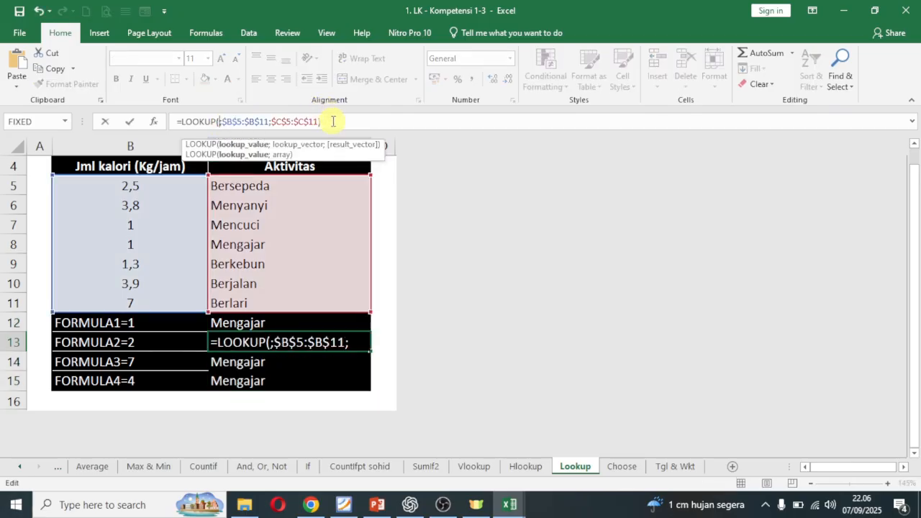
text(2)
key(Return)
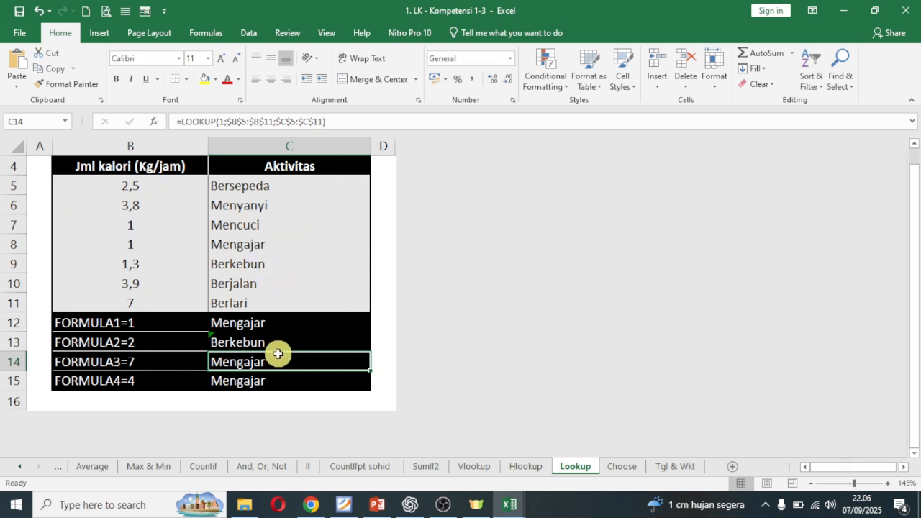
Step: Change the lookup value in the C14 LOOKUP formula to 7 for FORMULA3
click(224, 121)
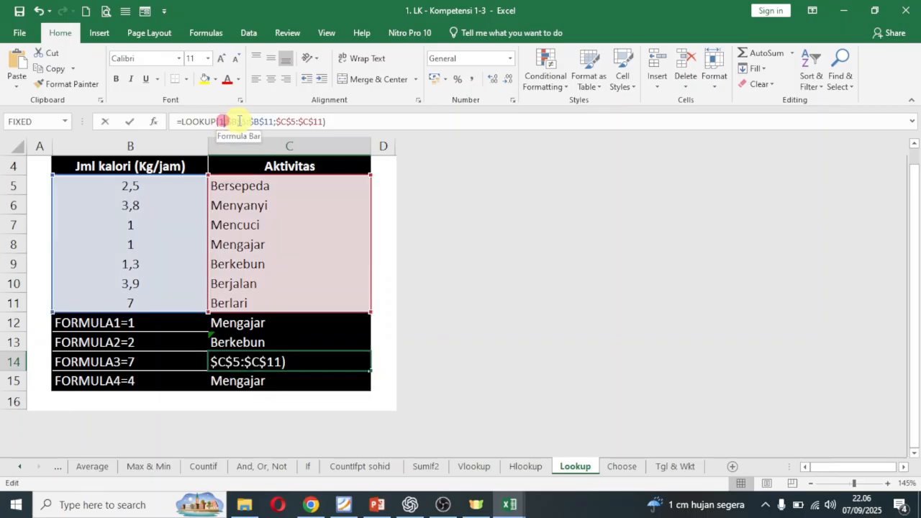
text(7)
key(Return)
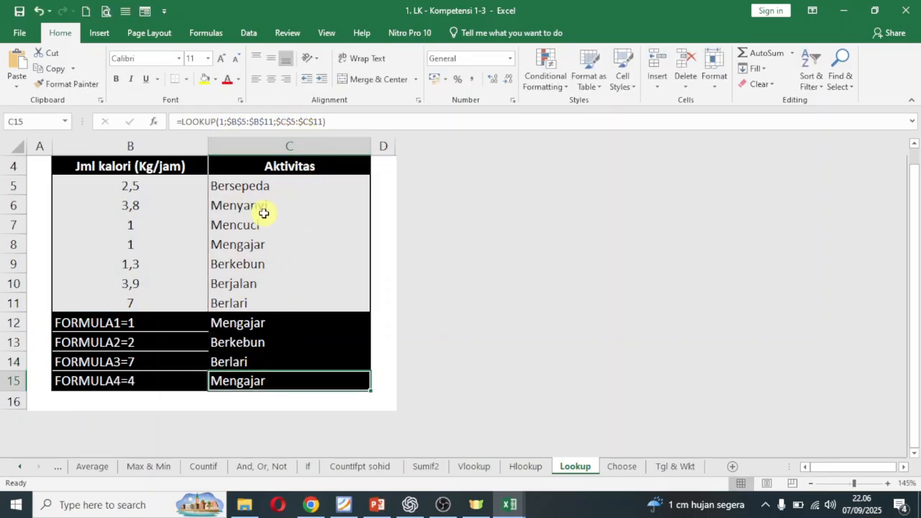
Step: Change the lookup value in the C15 LOOKUP formula to 4 for FORMULA4
click(223, 122)
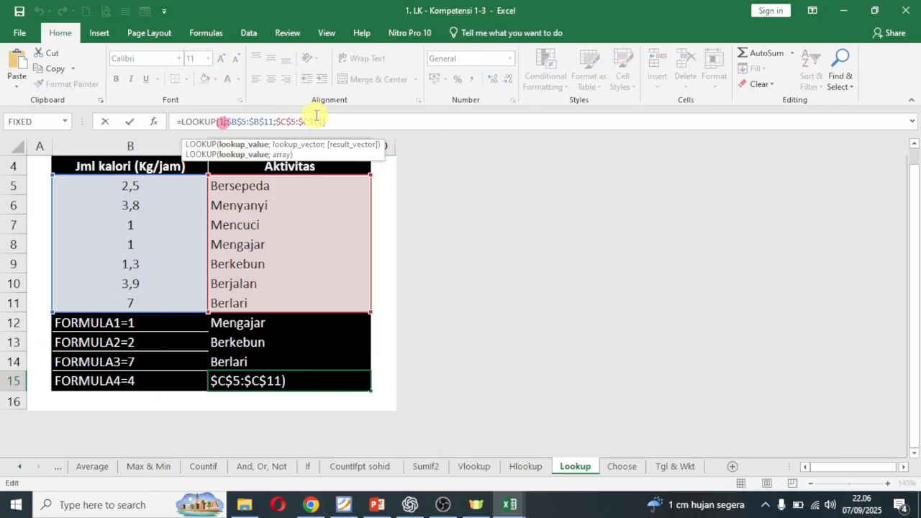
key(BackSpace)
text(4)
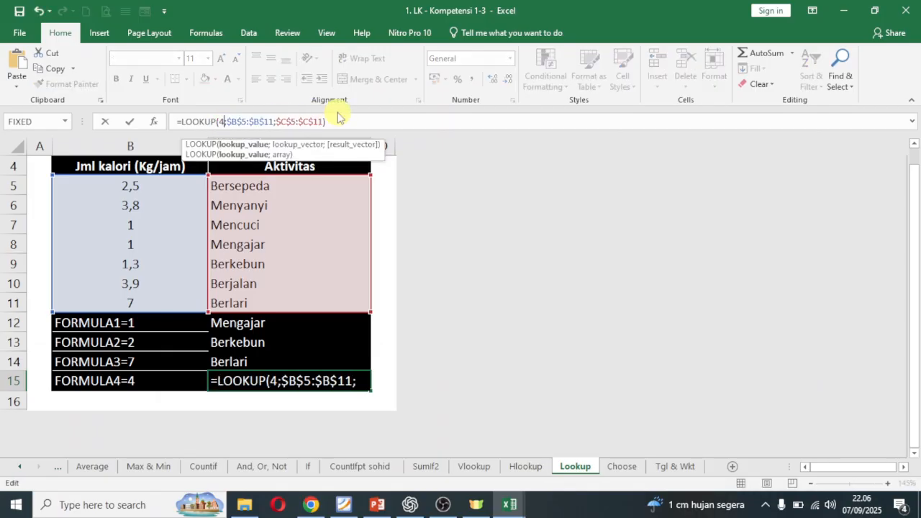
key(Return)
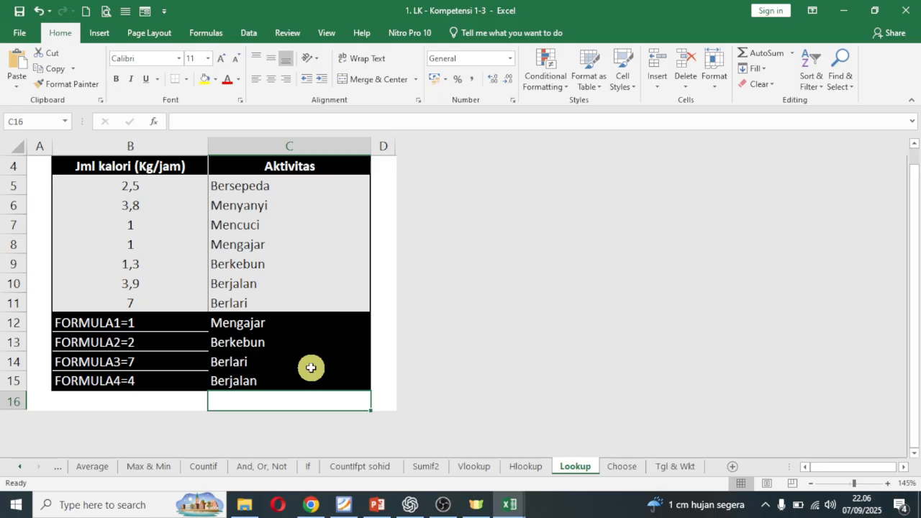
click(307, 280)
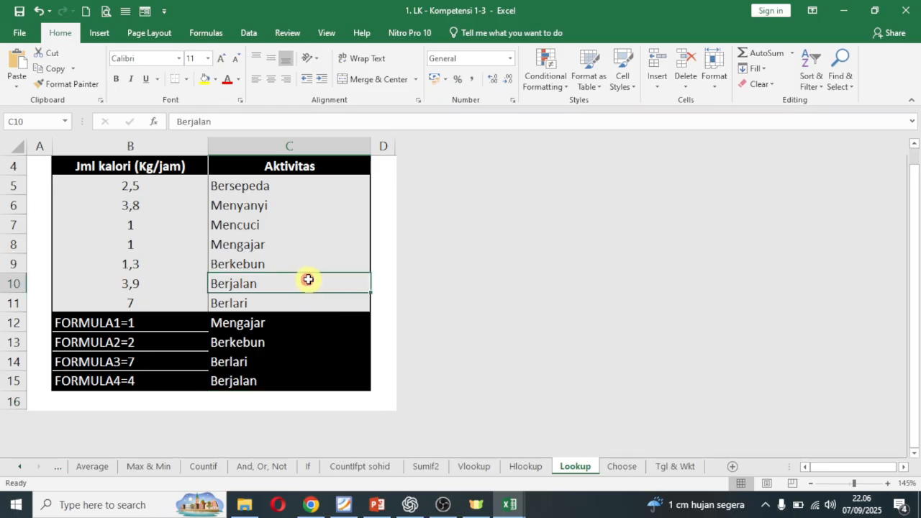
scroll(330, 289, up, 1)
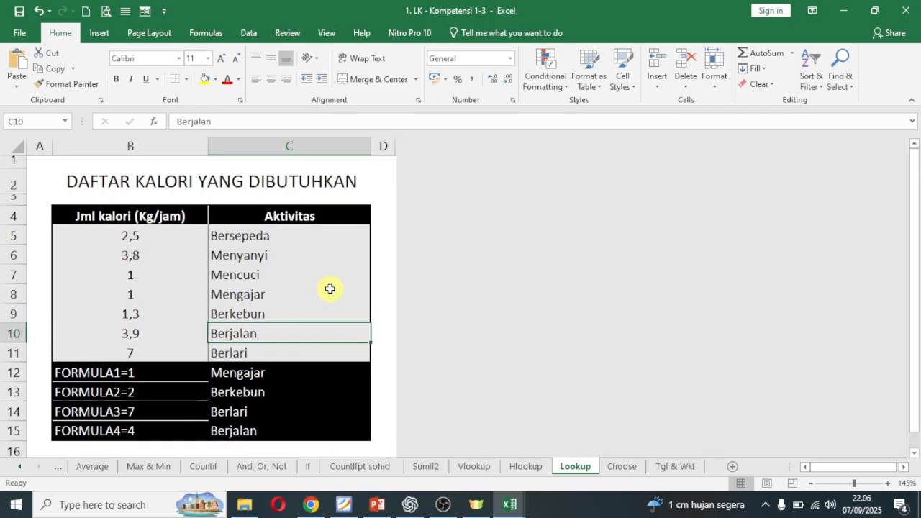
scroll(331, 285, down, 2)
scroll(331, 285, up, 1)
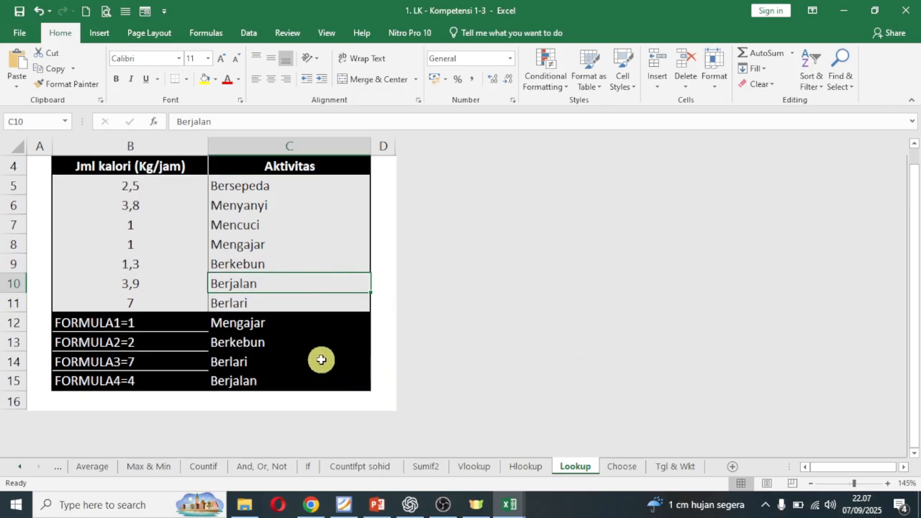
scroll(322, 360, up, 1)
scroll(322, 359, up, 1)
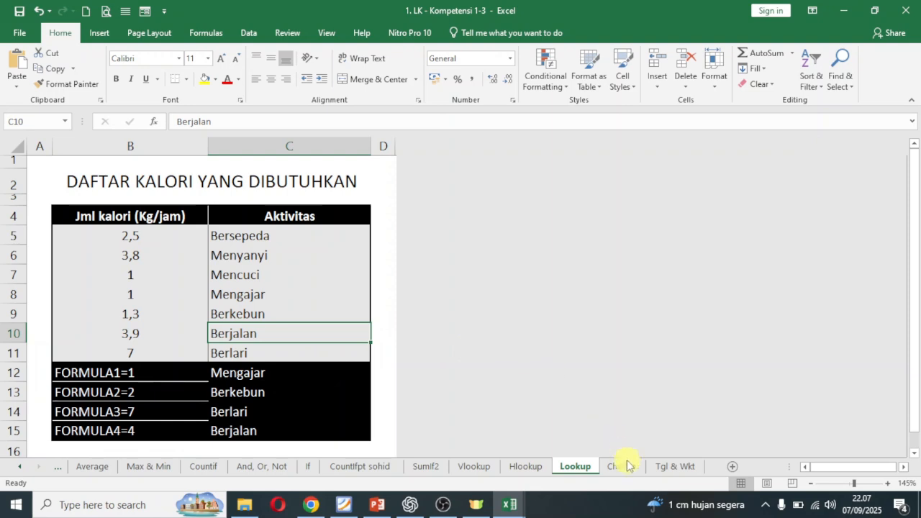
Step: On the Choose sheet, start a CHOOSE formula in D5 under Nama Karyawan with C5 as the index number
click(624, 466)
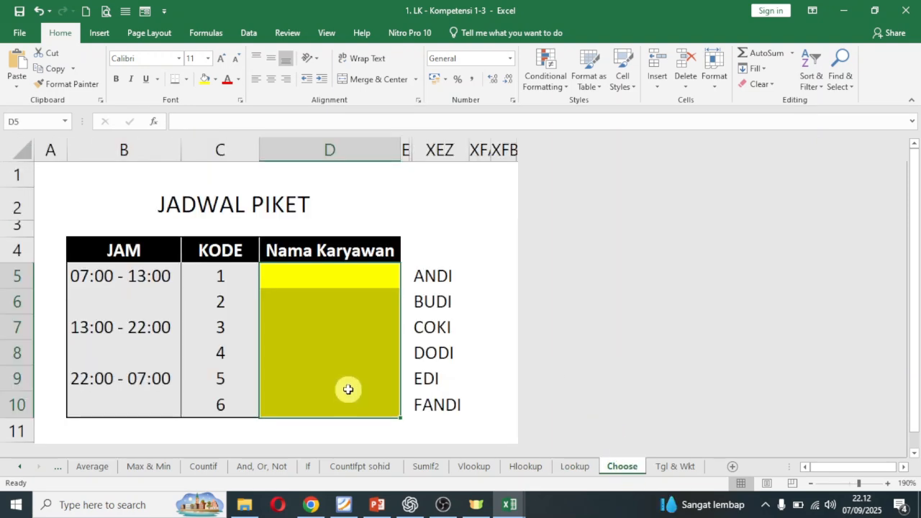
click(349, 380)
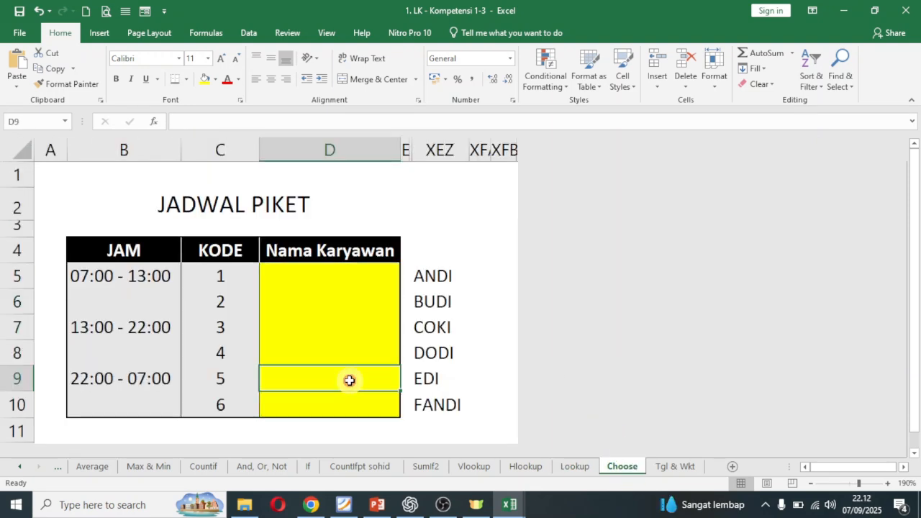
click(478, 226)
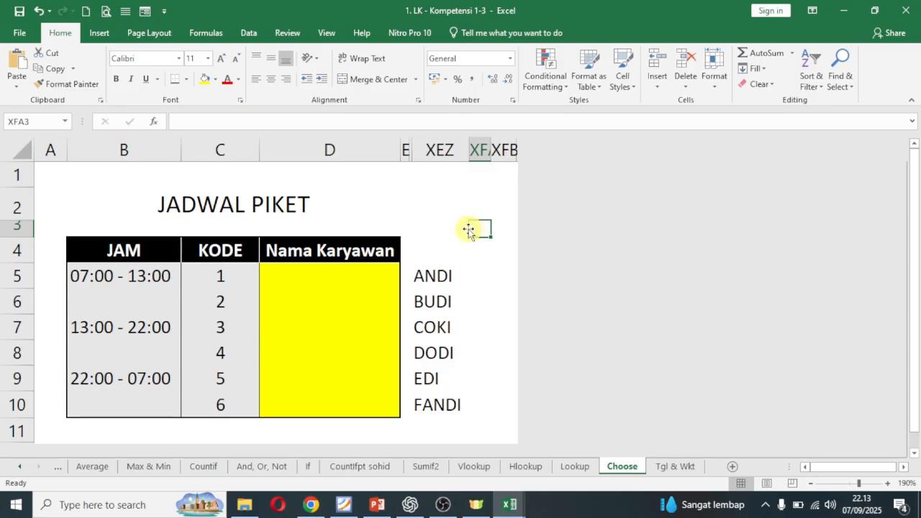
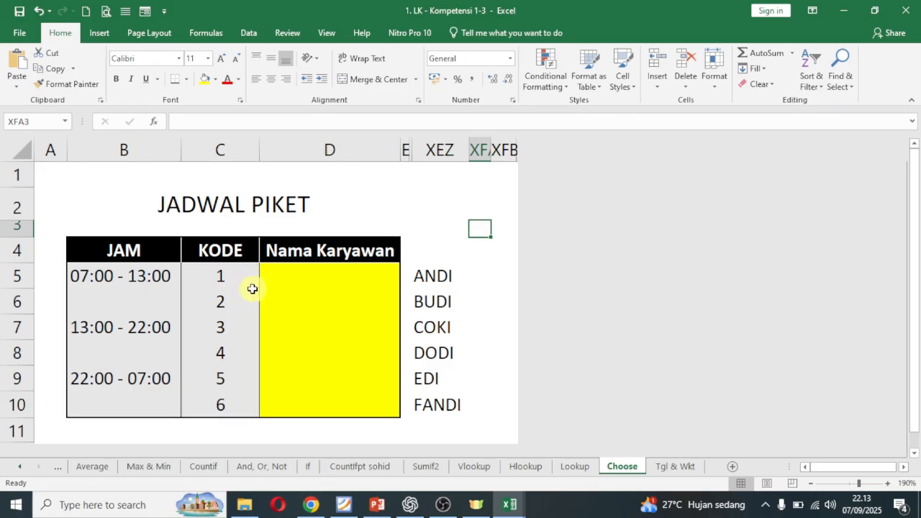
click(323, 277)
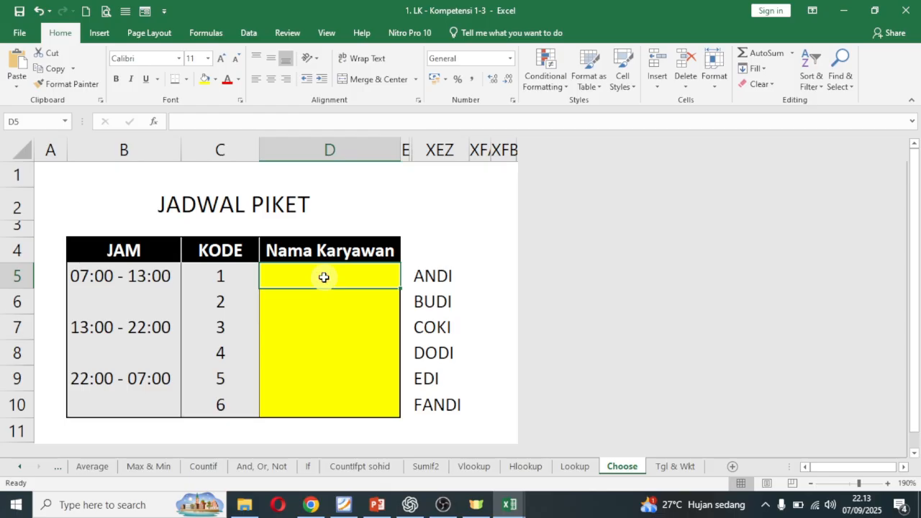
text(=C)
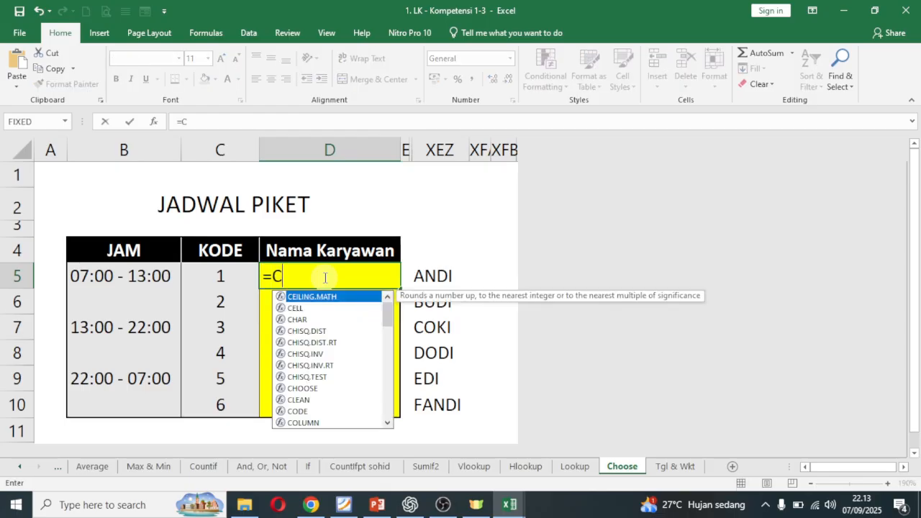
double_click(308, 389)
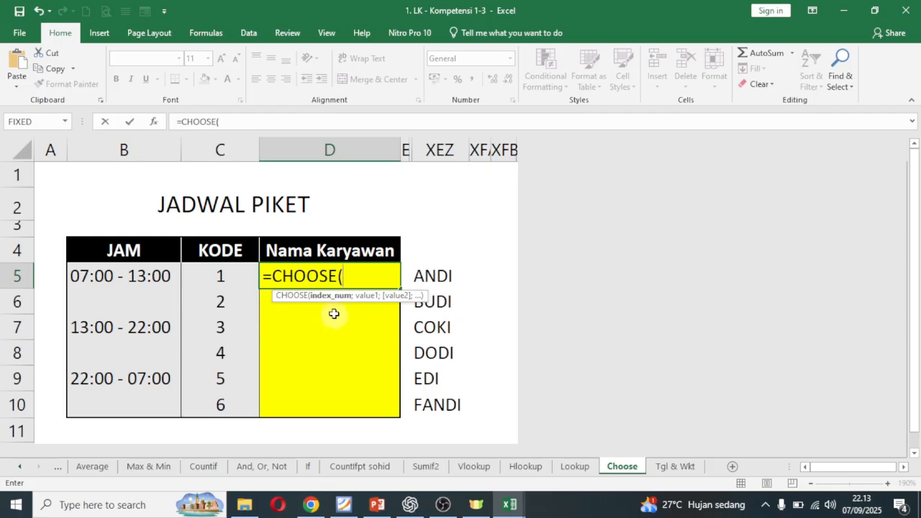
click(228, 277)
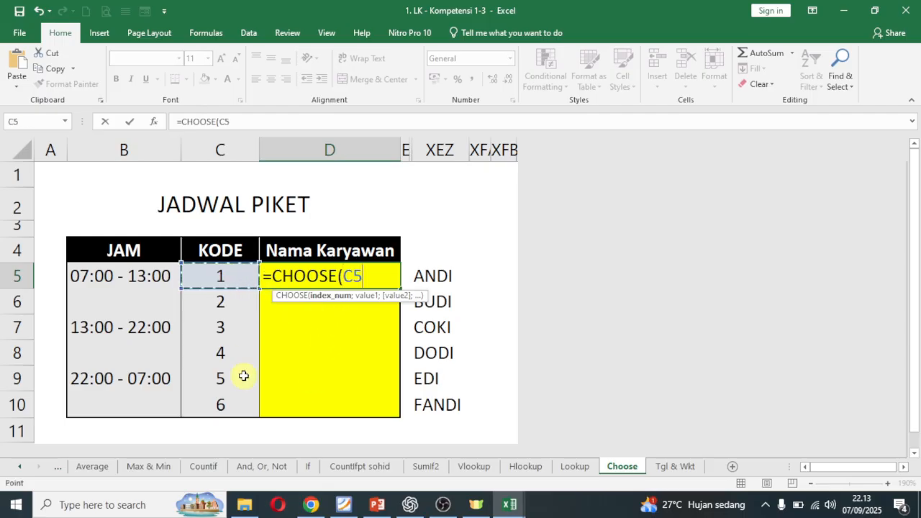
text(;)
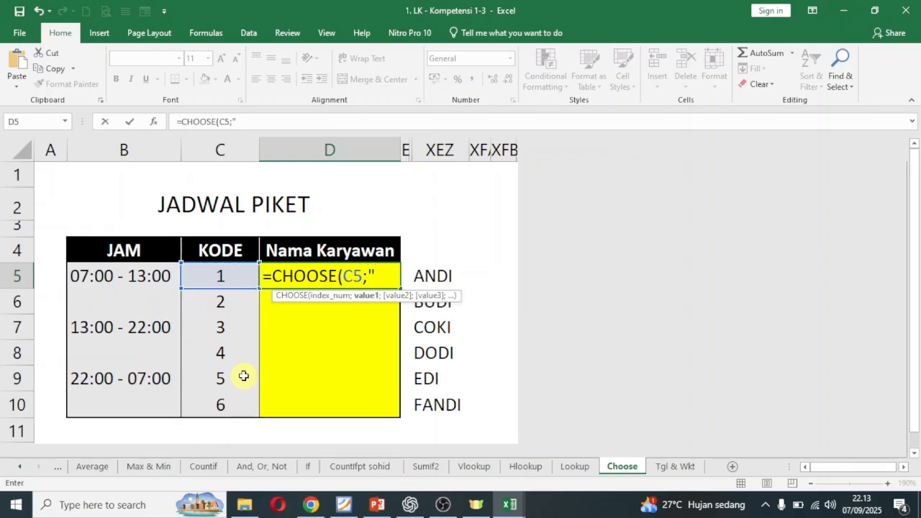
Step: Complete the CHOOSE formula in D5 with the six employee names listed beside the table as quoted values, in code order
text("ANDI)
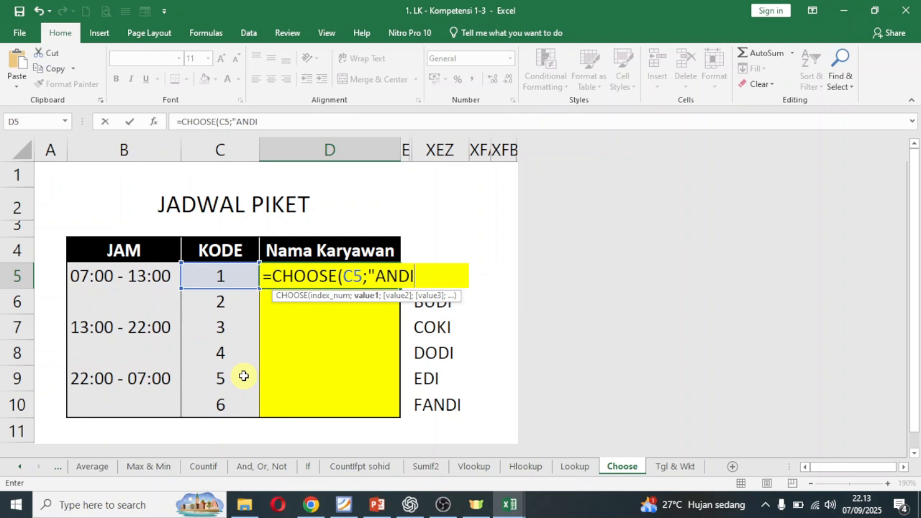
text(";)
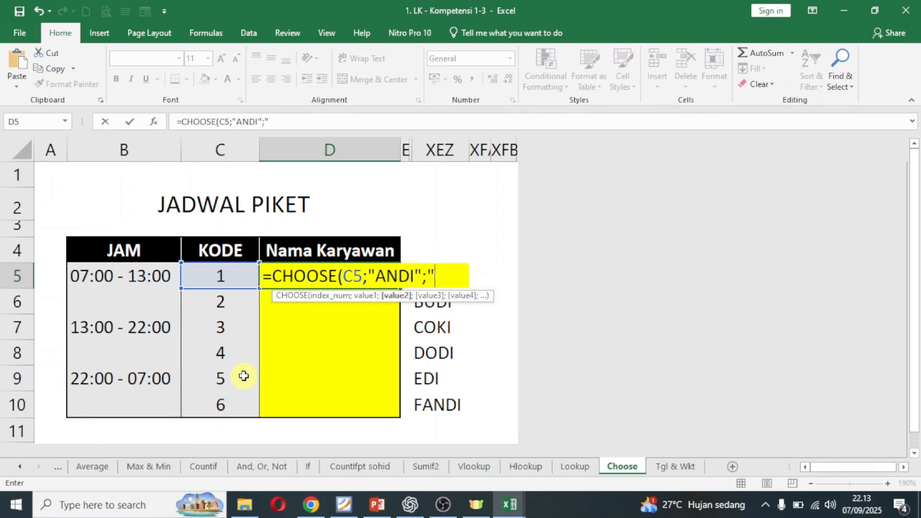
text("BUDI";")
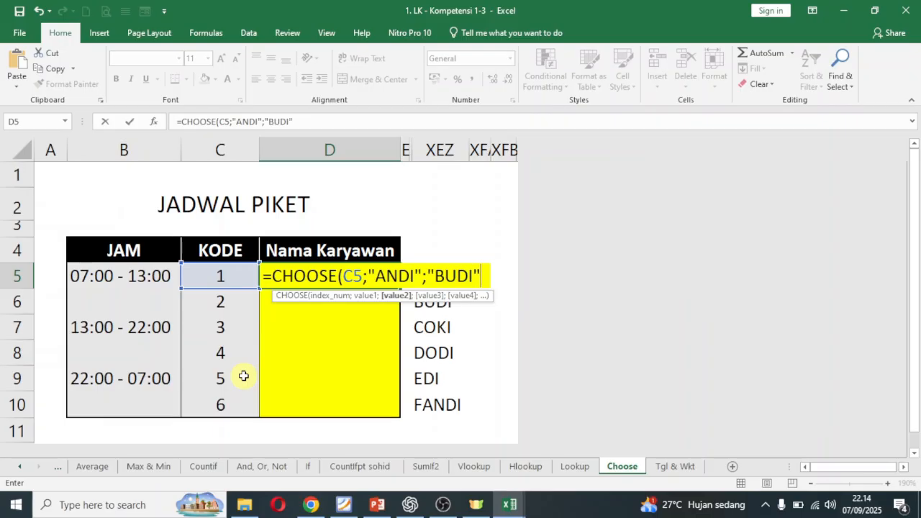
text(C)
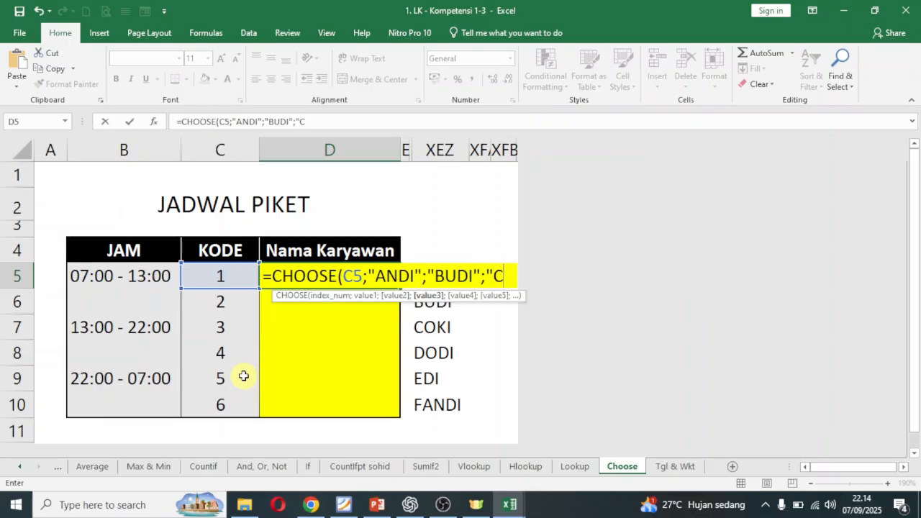
text(OKI)
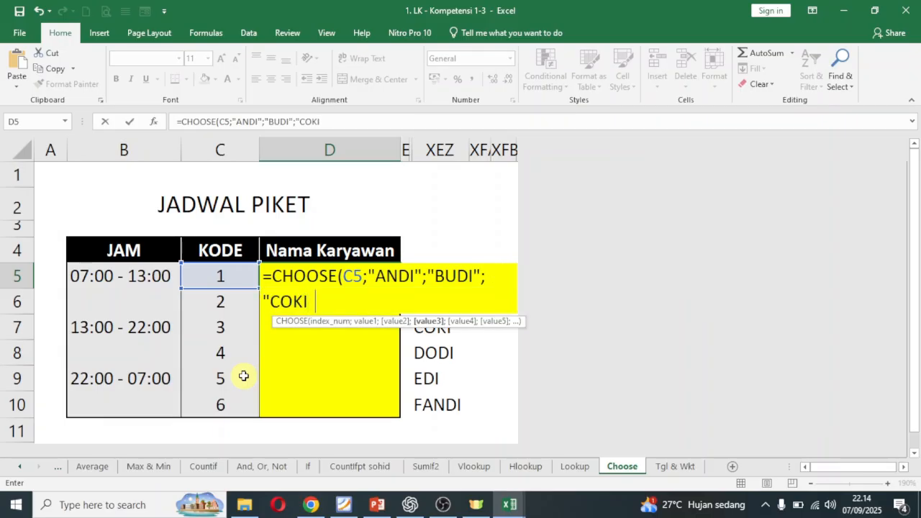
text(";"D)
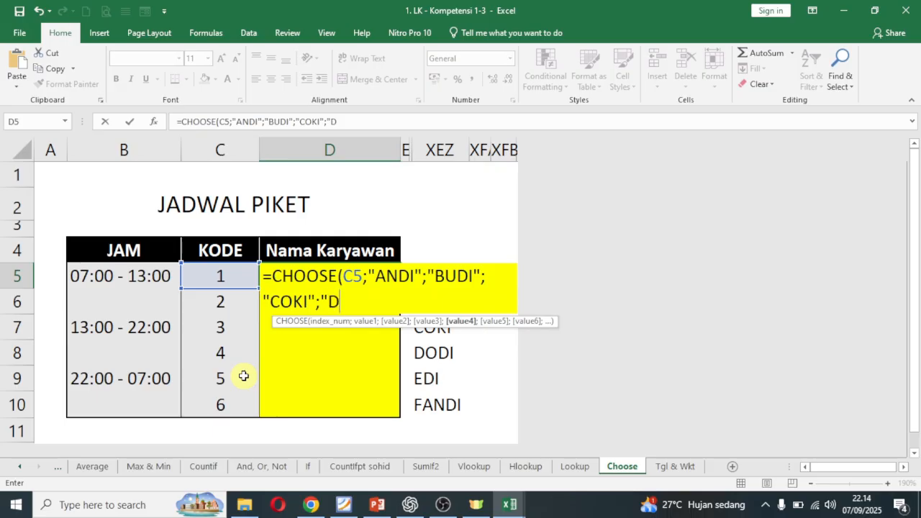
text(ODI")
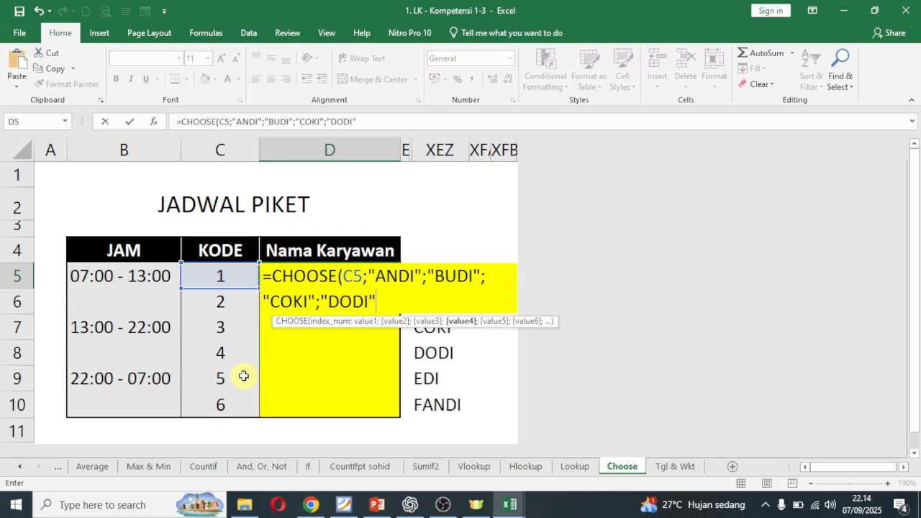
text(;)
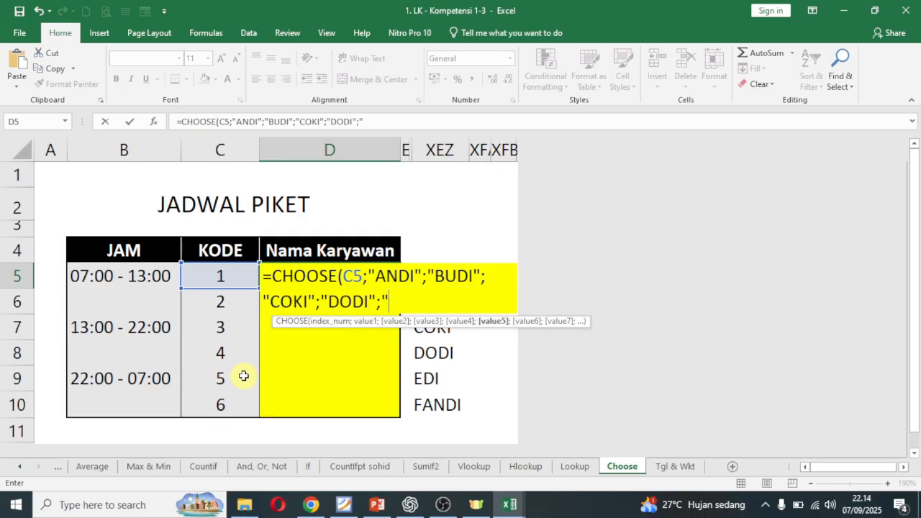
text("EDI";"FANDI)
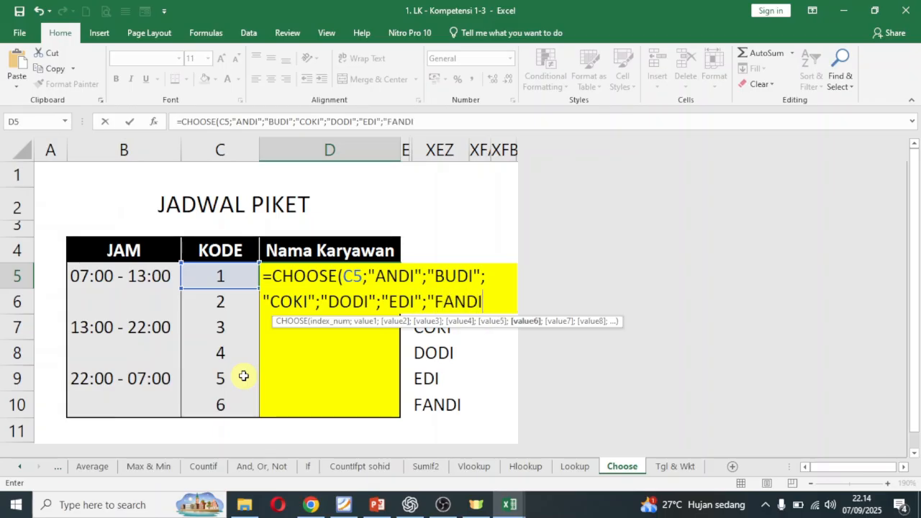
text("))
key(Return)
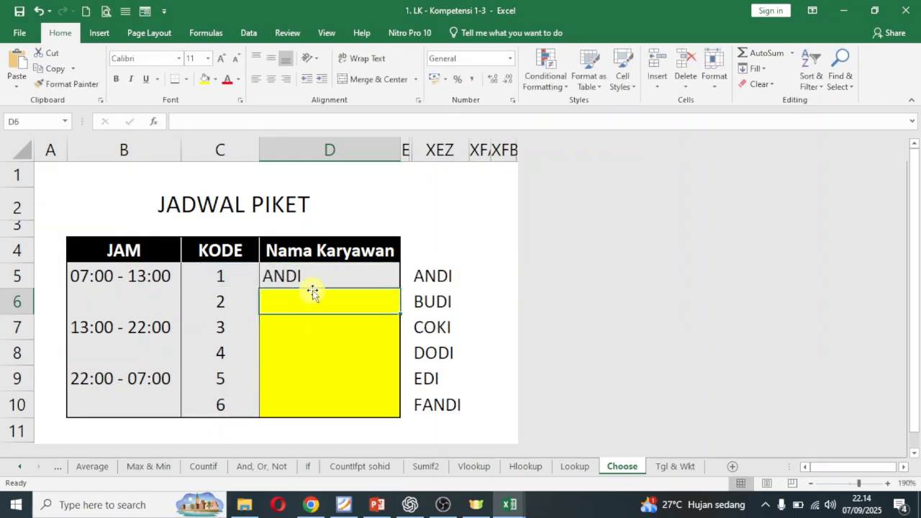
Step: Fill the CHOOSE formula from D5 down through D10 and check the copied formula in D10
click(332, 277)
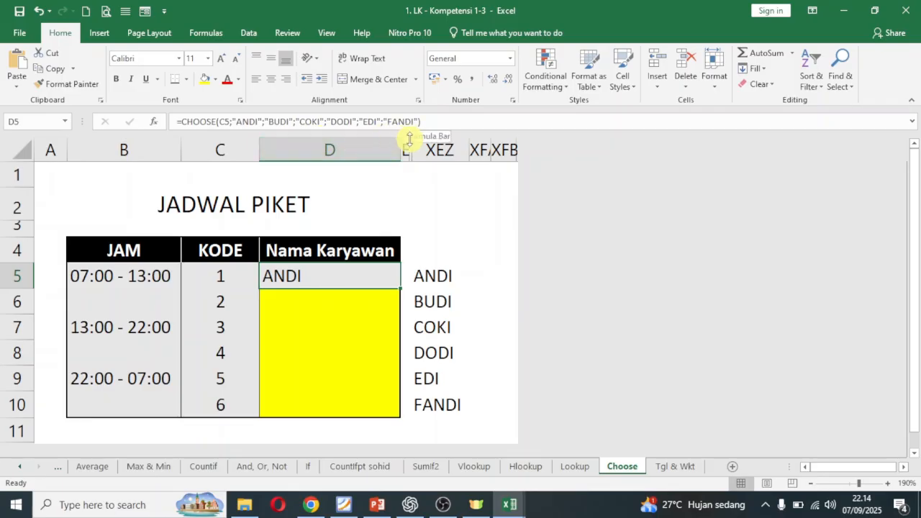
drag(403, 288, 399, 409)
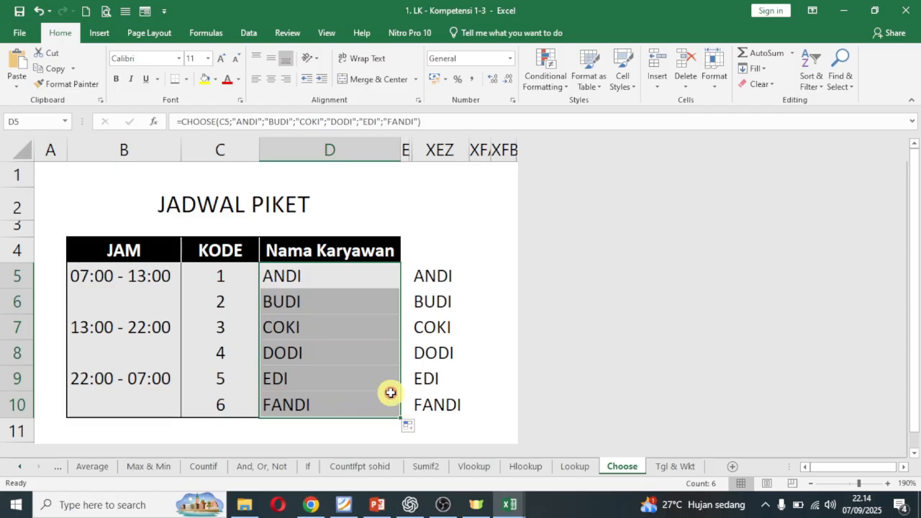
click(380, 407)
click(494, 400)
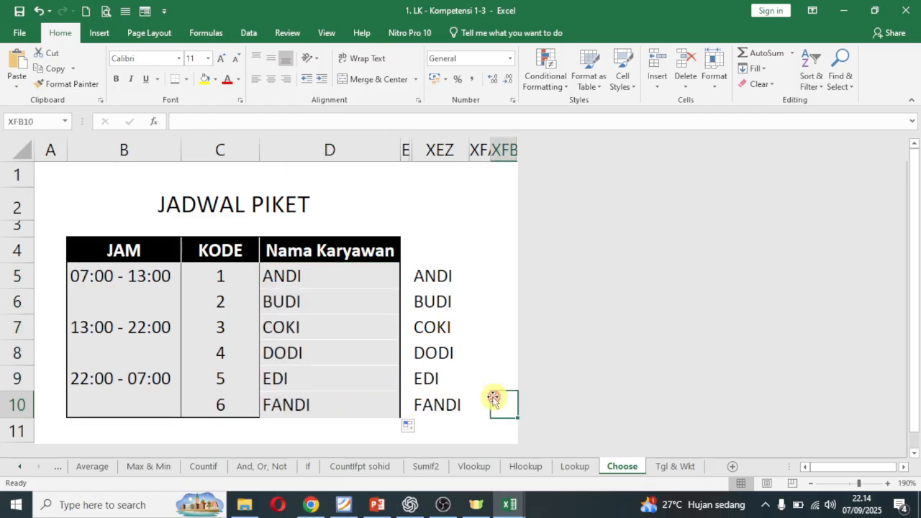
click(390, 405)
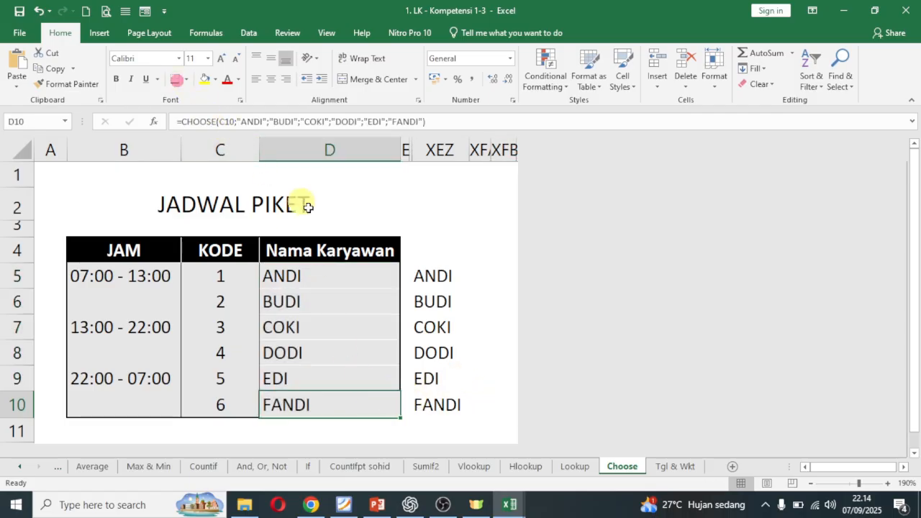
click(406, 255)
scroll(465, 257, down, 1)
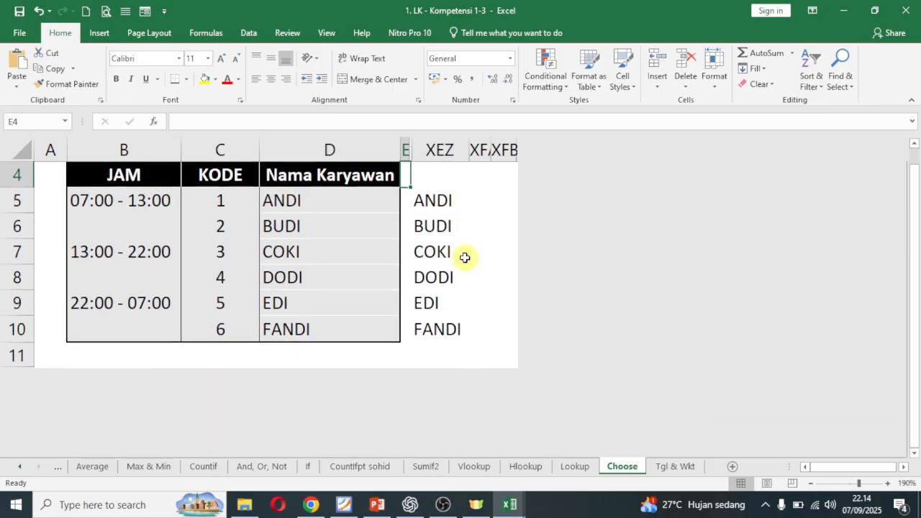
scroll(465, 257, up, 1)
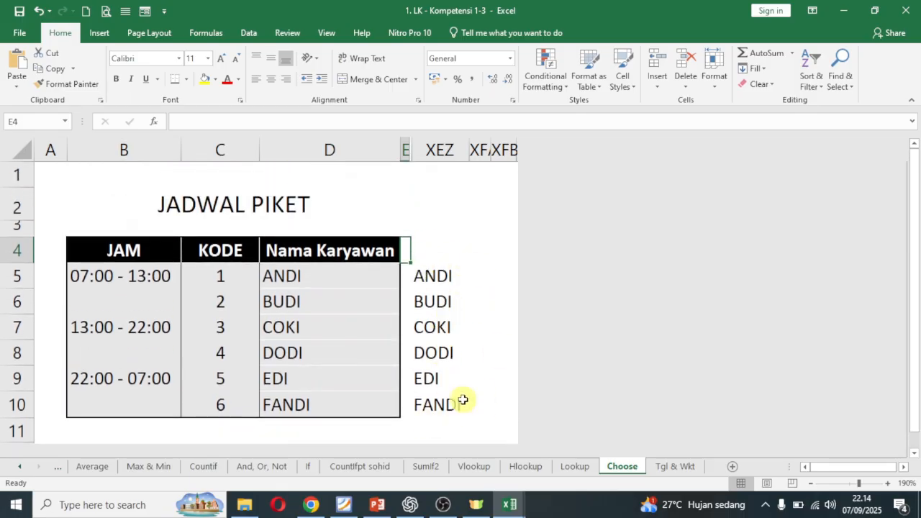
Step: Open the Tgl & Wkt sheet
click(665, 468)
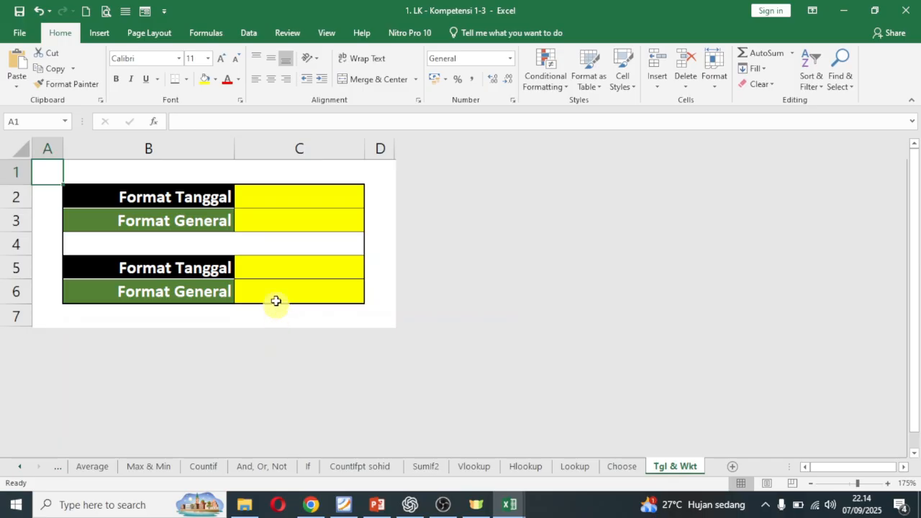
click(280, 198)
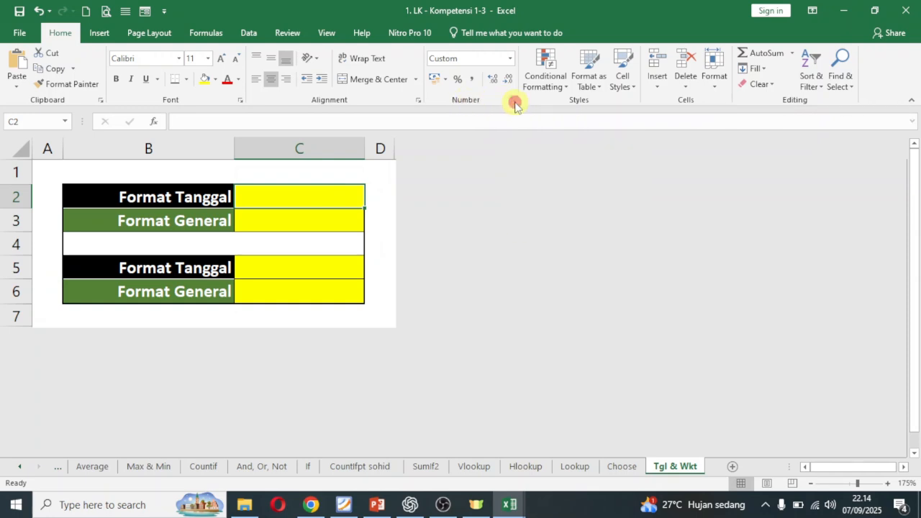
click(514, 102)
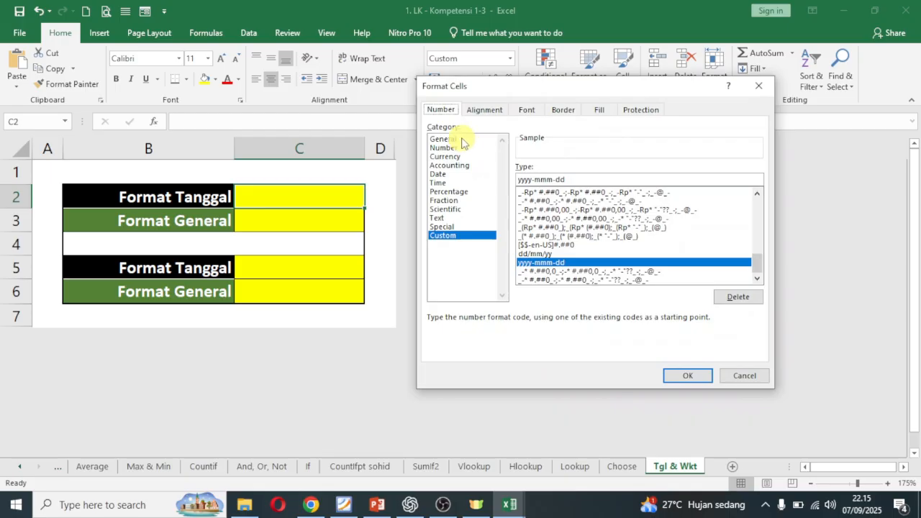
click(441, 174)
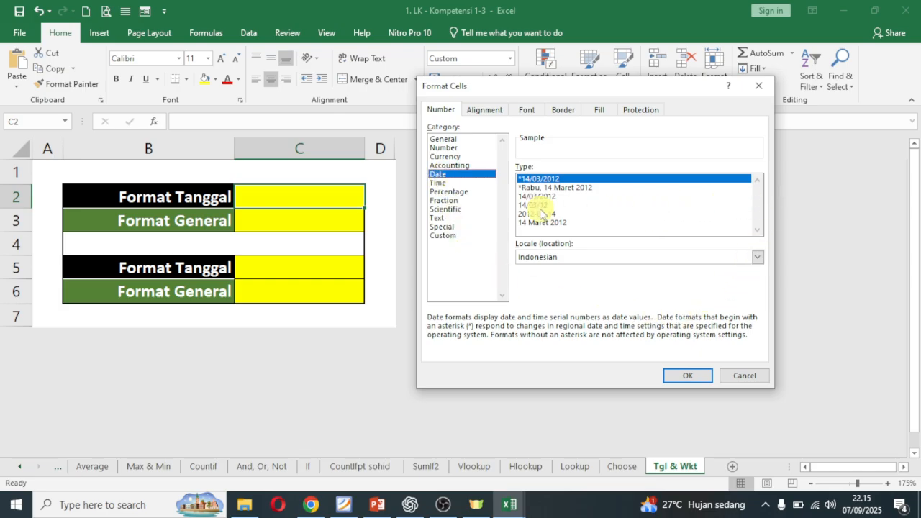
click(757, 258)
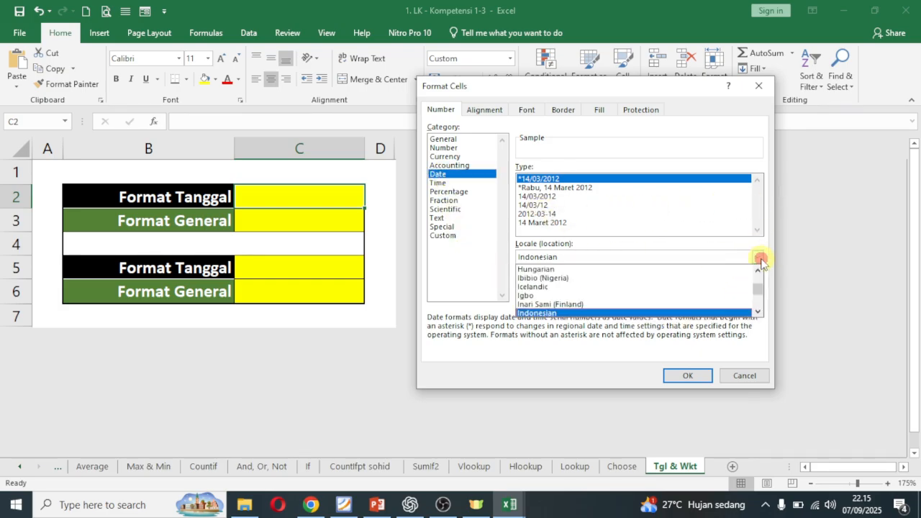
scroll(645, 297, up, 5)
scroll(646, 297, up, 12)
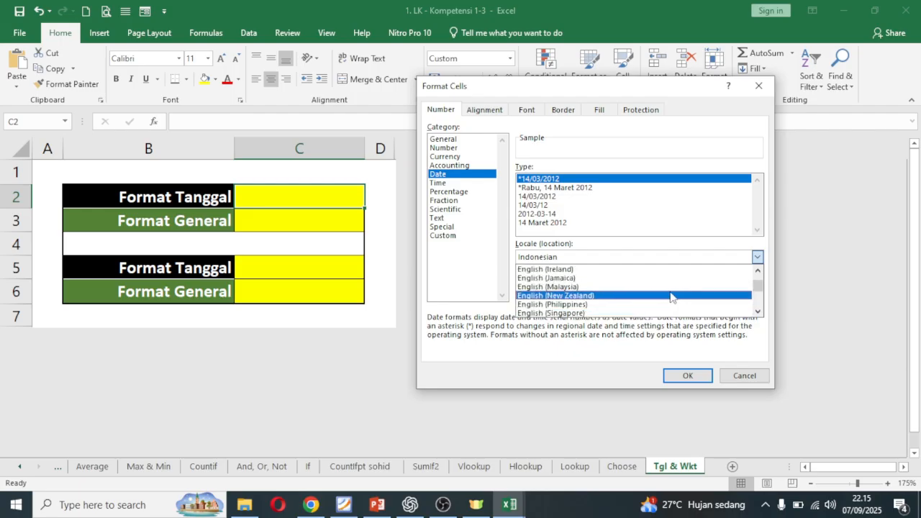
scroll(671, 297, down, 3)
scroll(669, 297, down, 1)
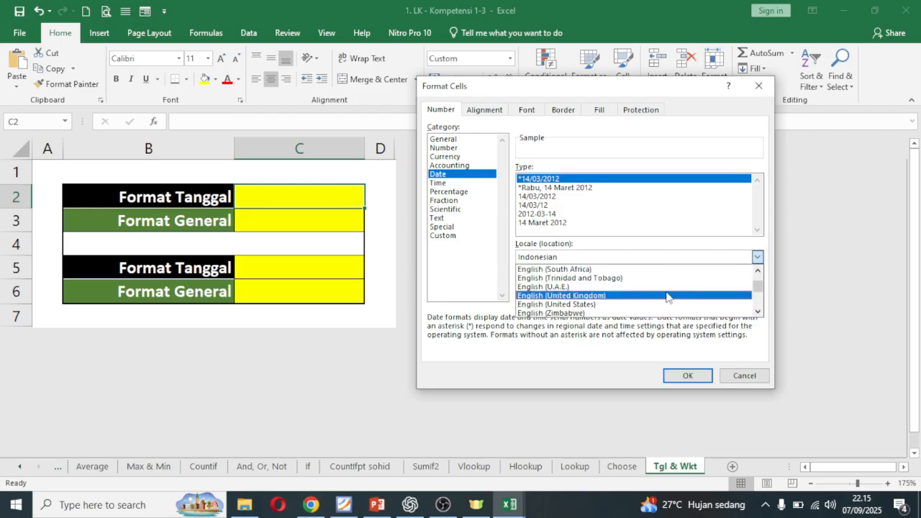
click(662, 304)
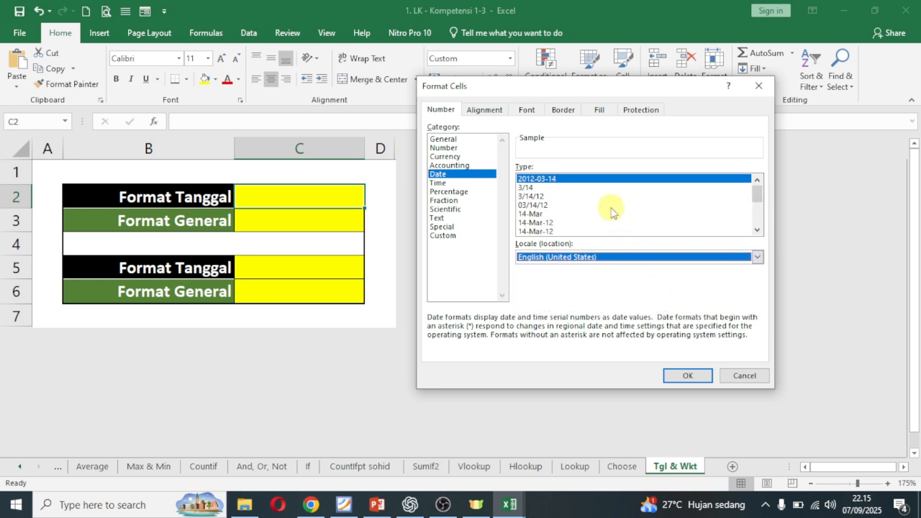
click(547, 222)
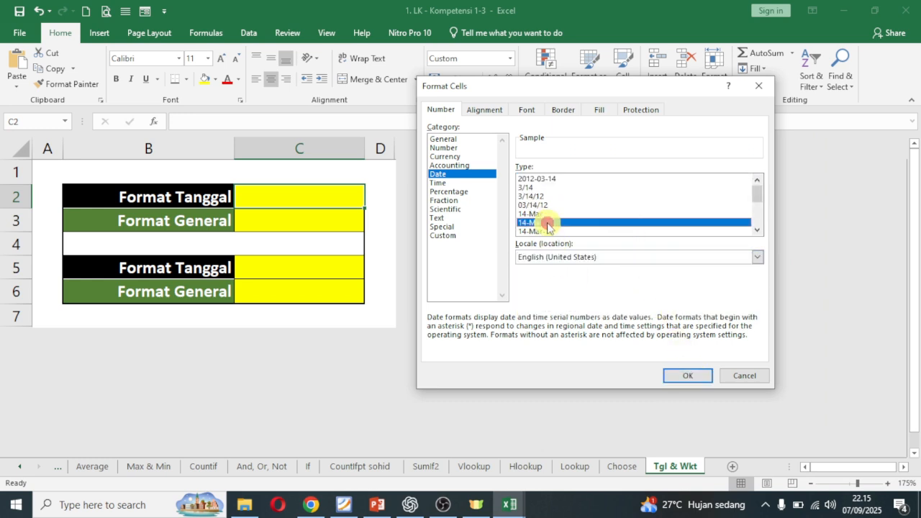
click(747, 377)
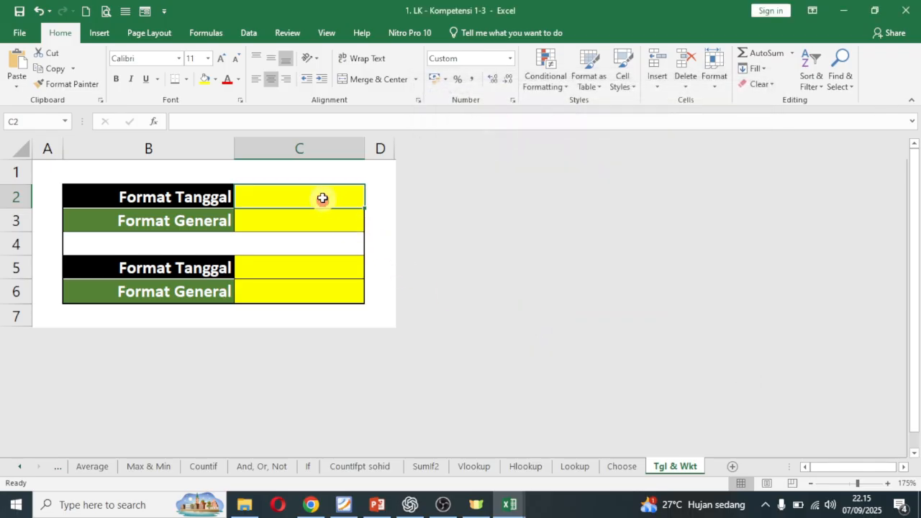
drag(322, 198, 329, 223)
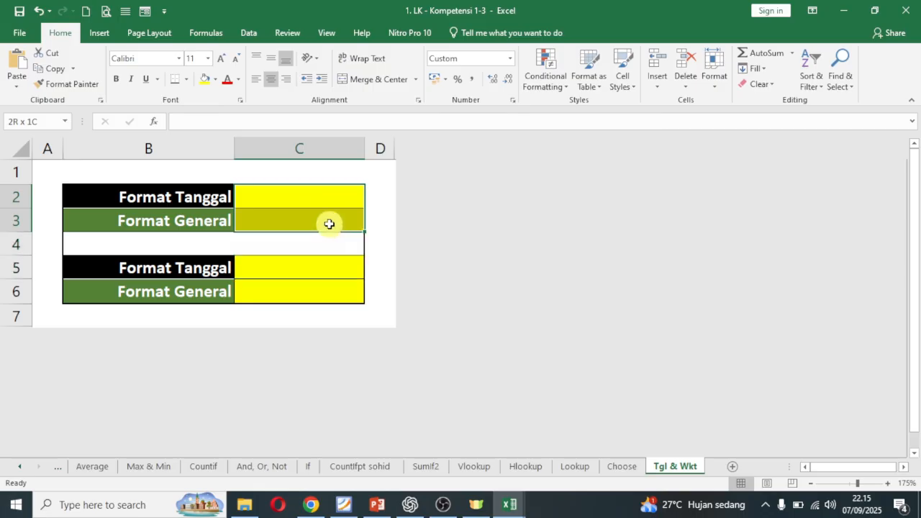
Step: Format both Format Tanggal cells, C2 and C5, as Date with the type 14-Mar-12 and the English (United States) locale
click(315, 198)
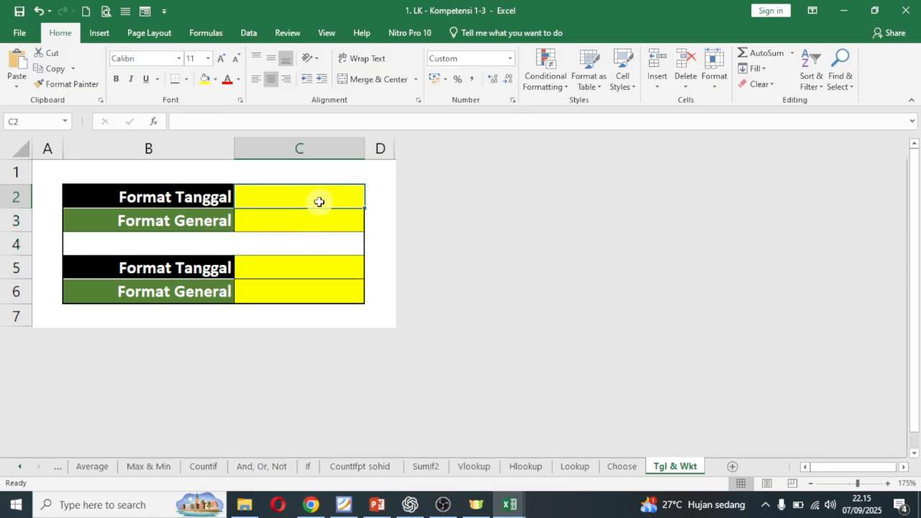
ctrl+click(306, 267)
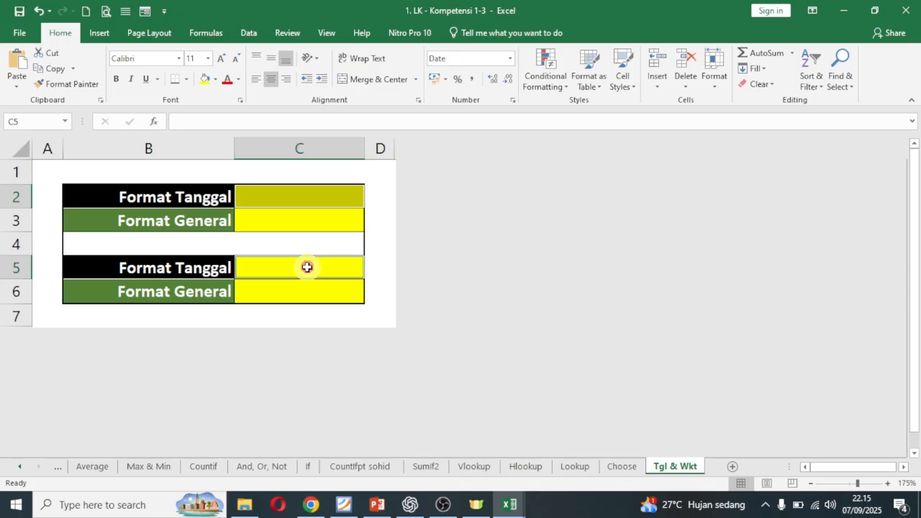
click(512, 100)
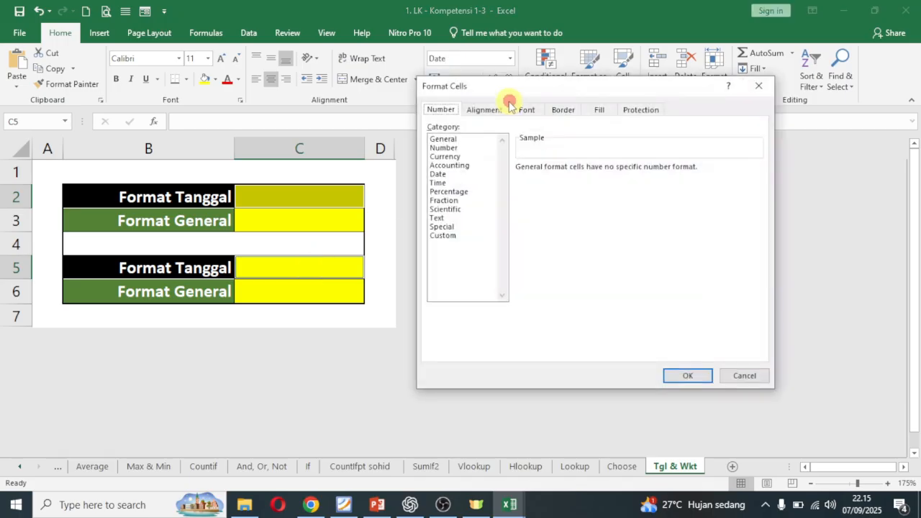
click(440, 173)
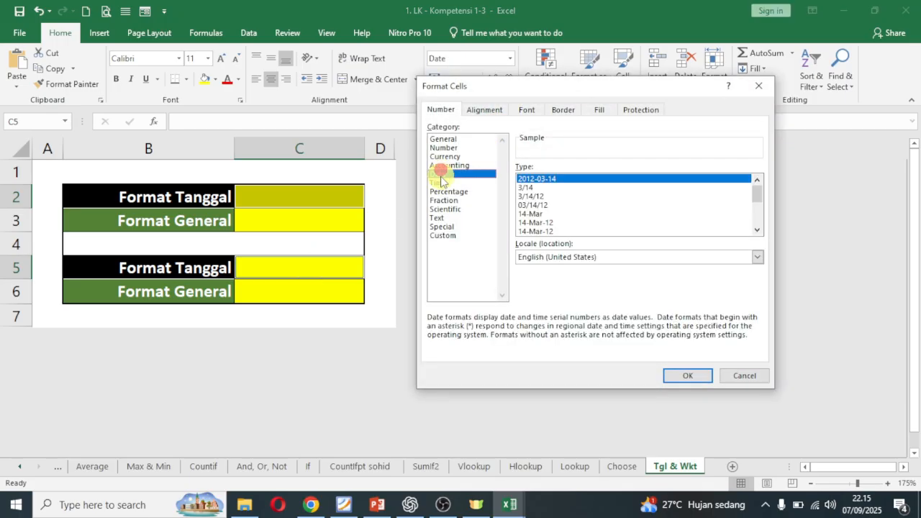
click(537, 223)
click(673, 375)
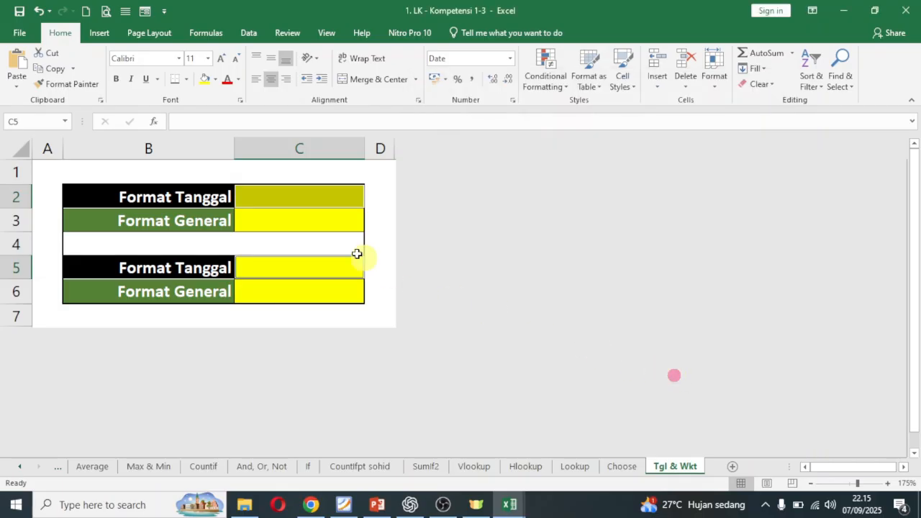
Step: Enter 14/5/ in the first Format Tanggal cell, C2
click(337, 200)
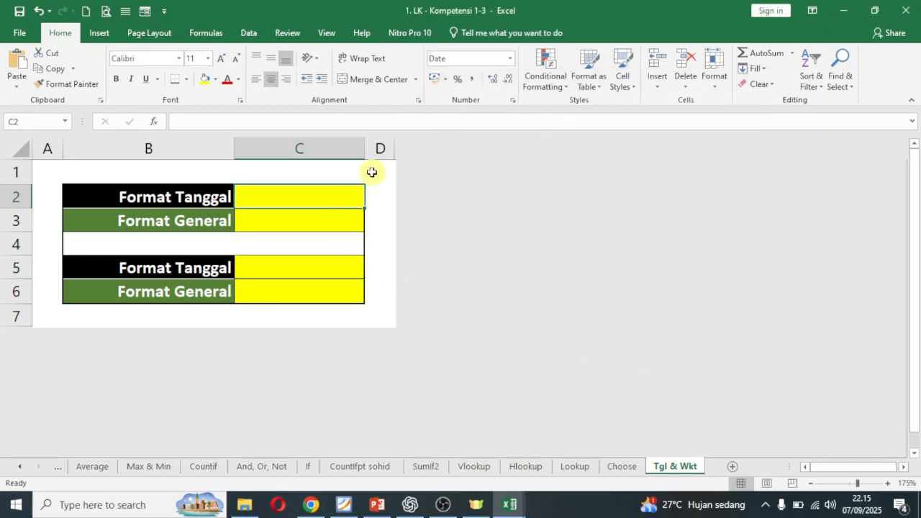
text(14)
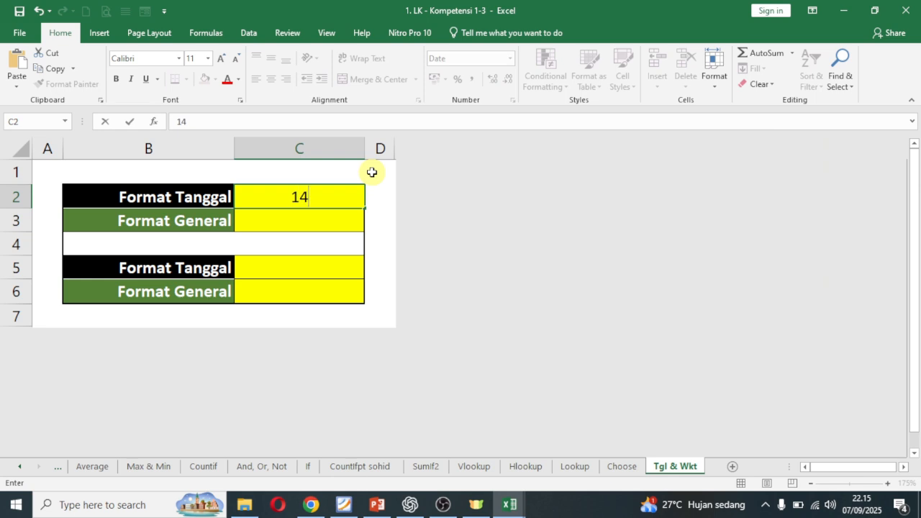
text(/5/)
key(Return)
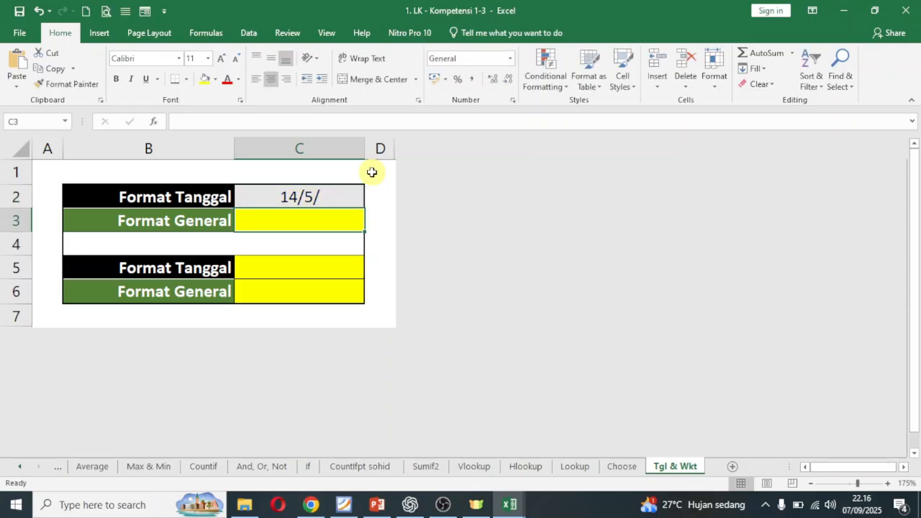
Step: Correct the date entry in the first Format Tanggal cell, C2, to 14/5 without the trailing slash
click(317, 200)
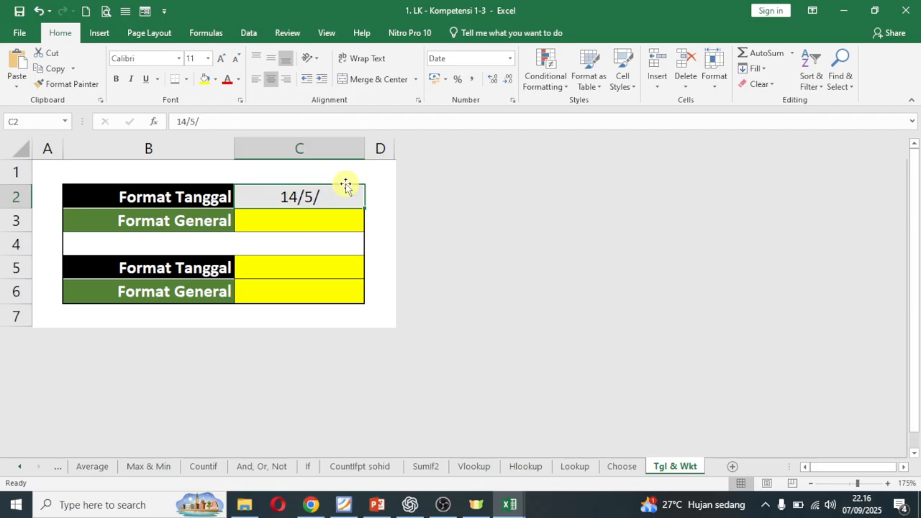
double_click(328, 196)
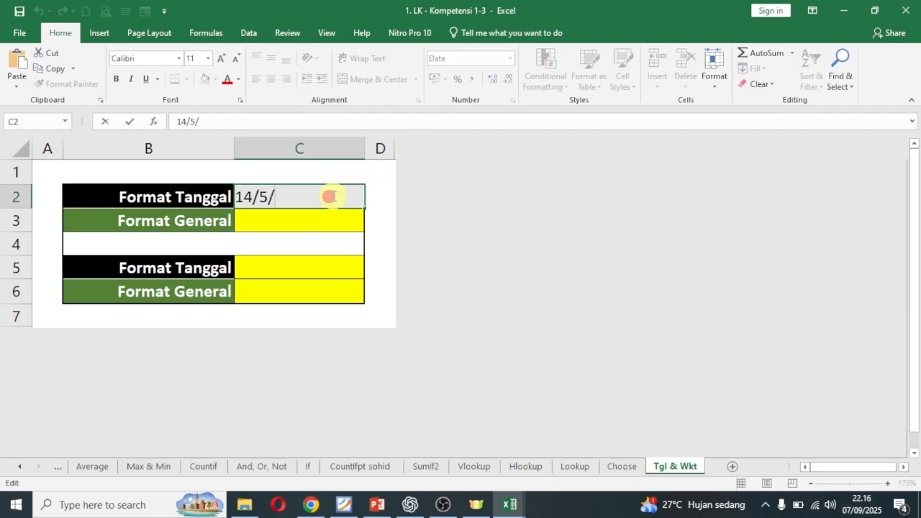
key(Return)
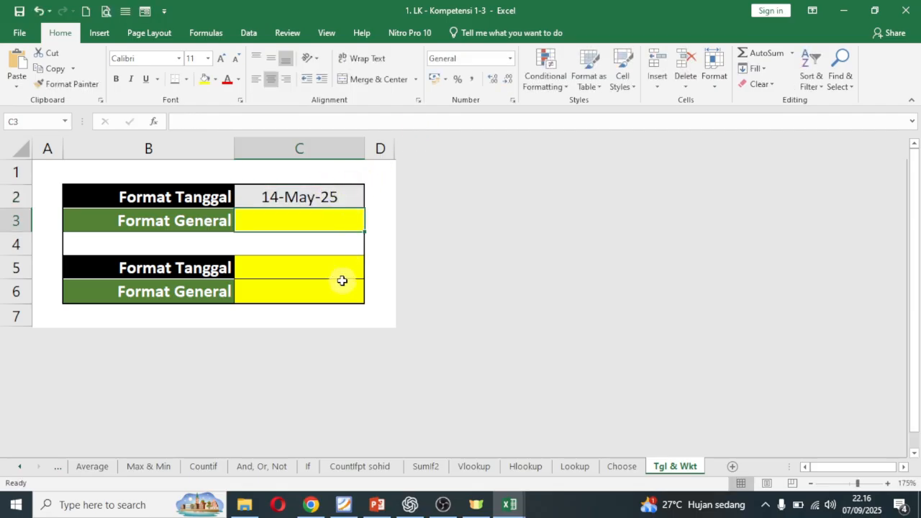
Step: Enter the date 15/12 in the second Format Tanggal cell, C5
click(335, 266)
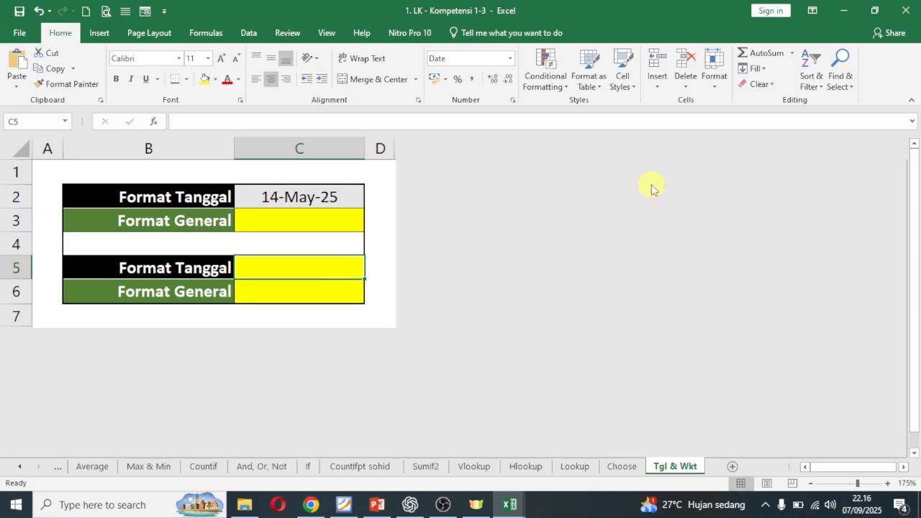
text(15)
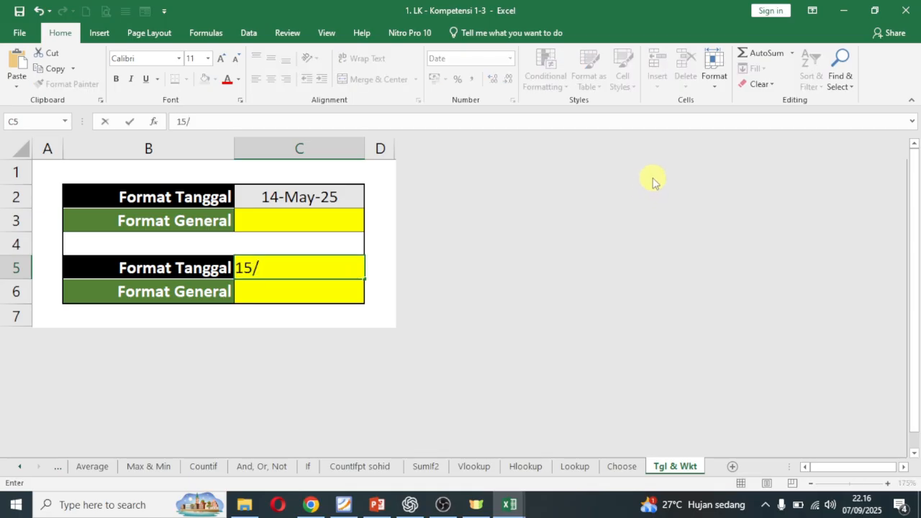
text(/12)
key(Return)
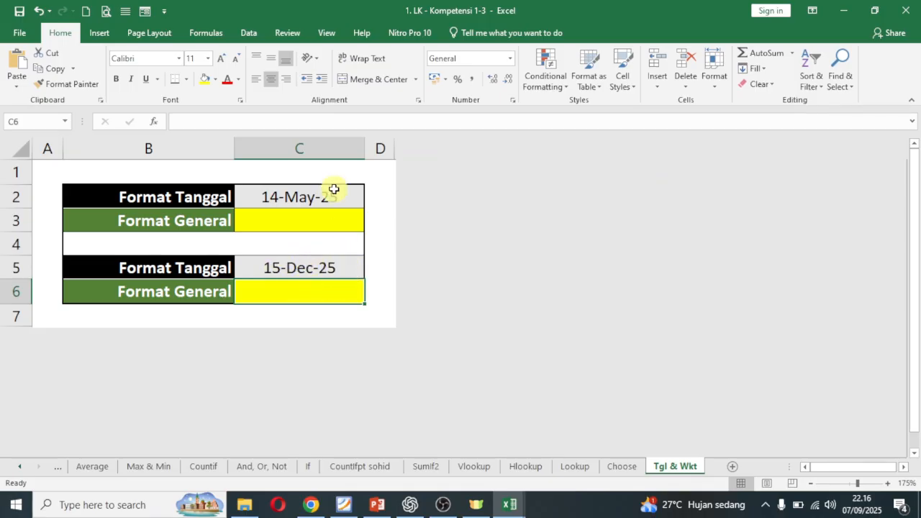
Step: Format the first Format General cell, C3, as Date with the Indonesian locale and the type 14 Maret 2012
click(313, 221)
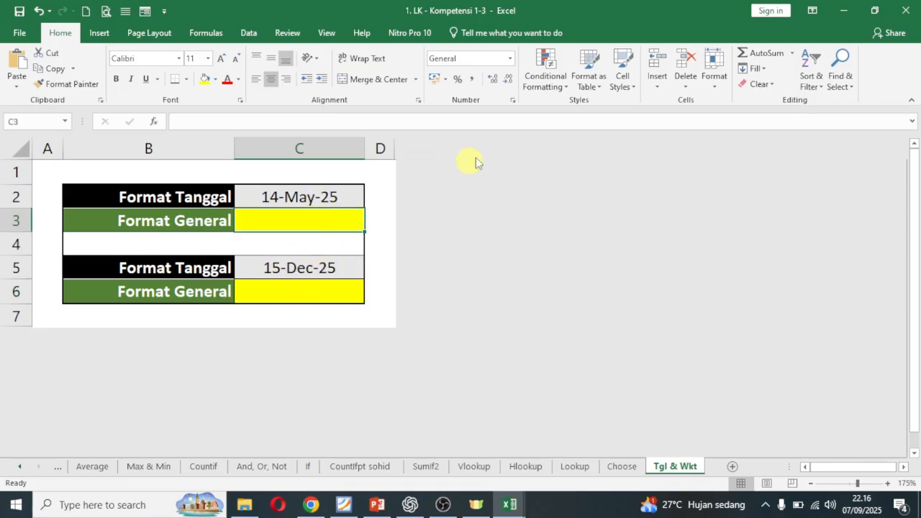
click(514, 102)
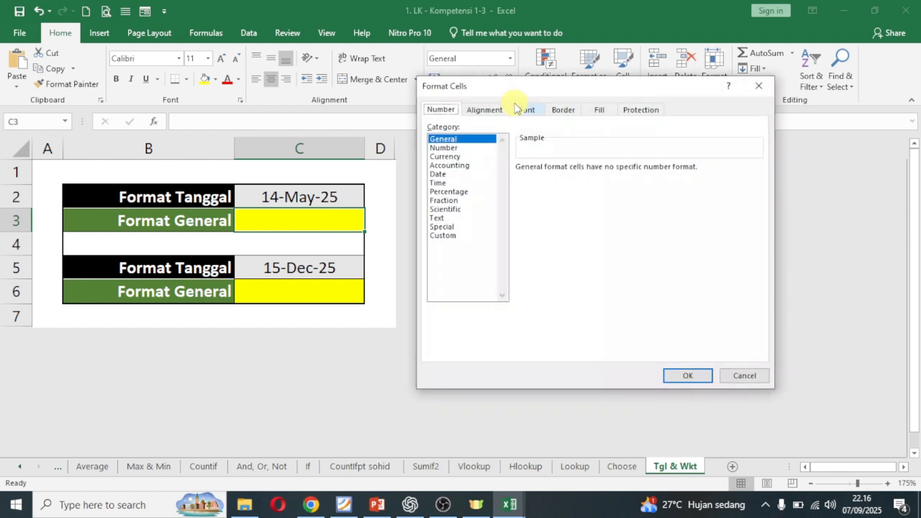
click(440, 174)
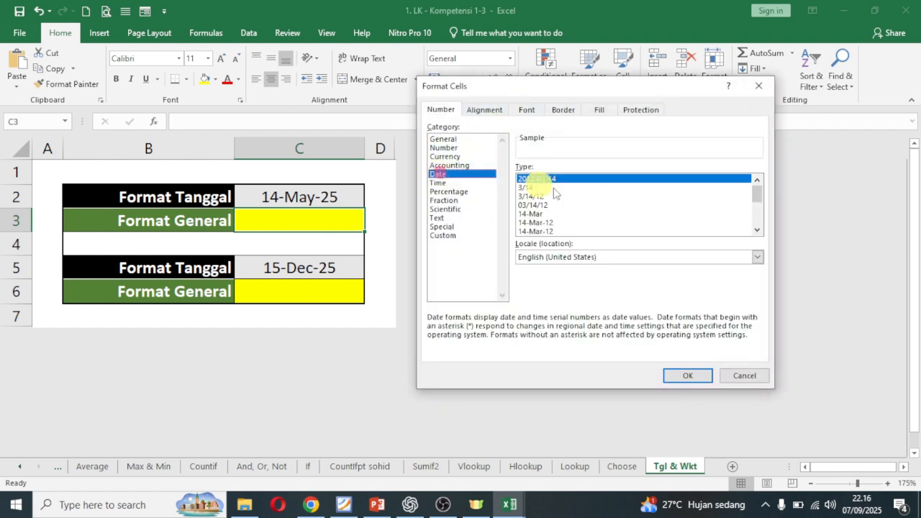
click(759, 257)
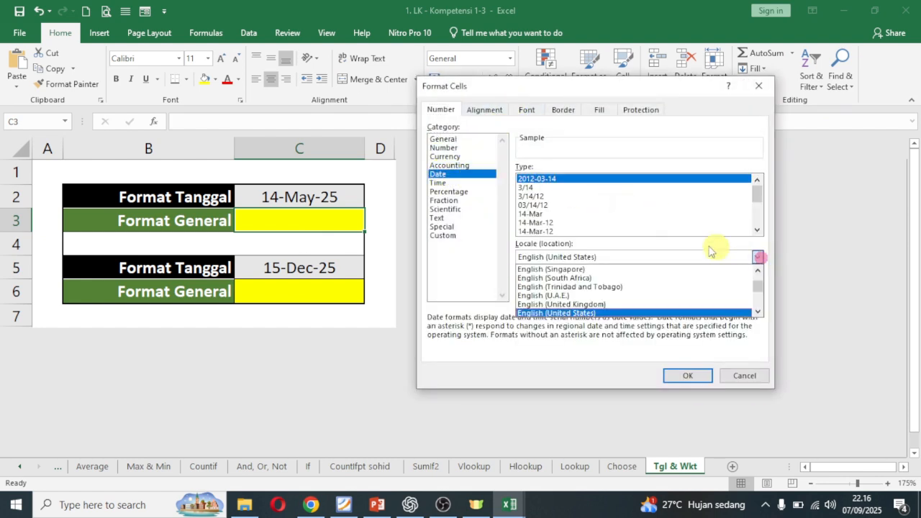
scroll(626, 249, down, 5)
scroll(625, 260, down, 15)
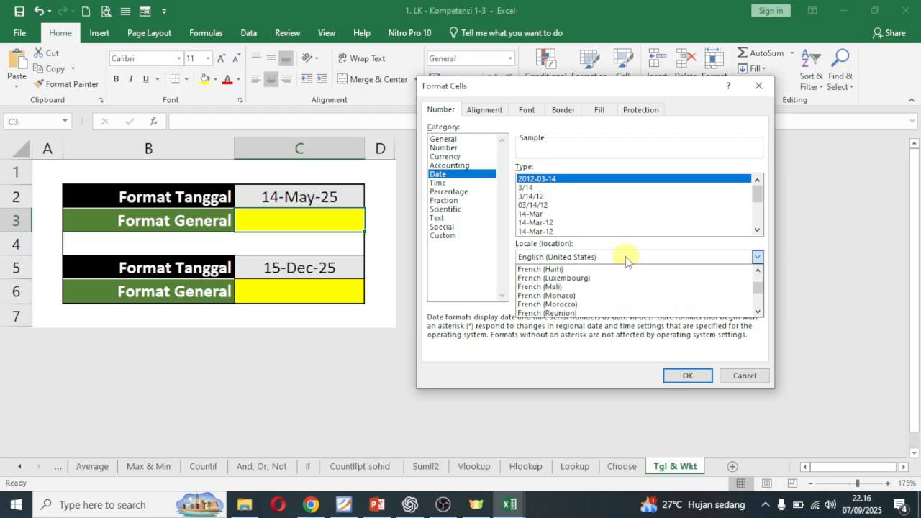
scroll(625, 261, down, 1)
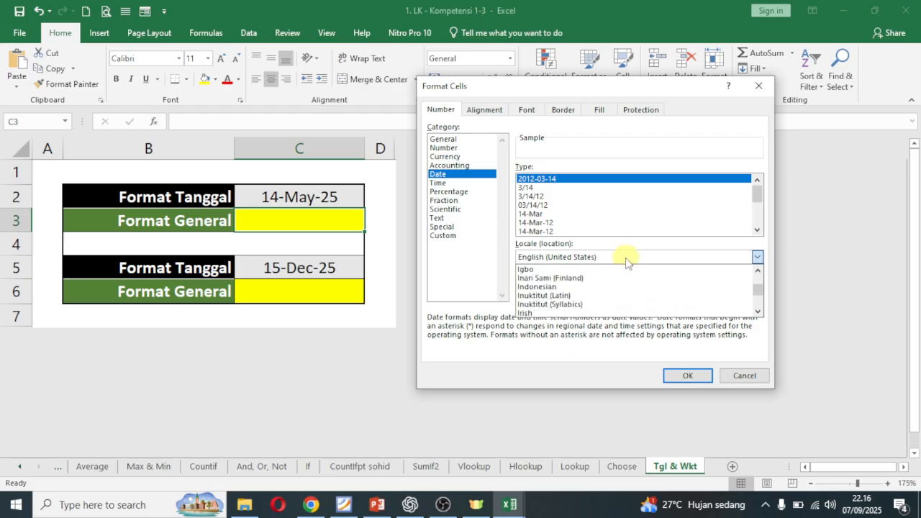
scroll(626, 262, down, 1)
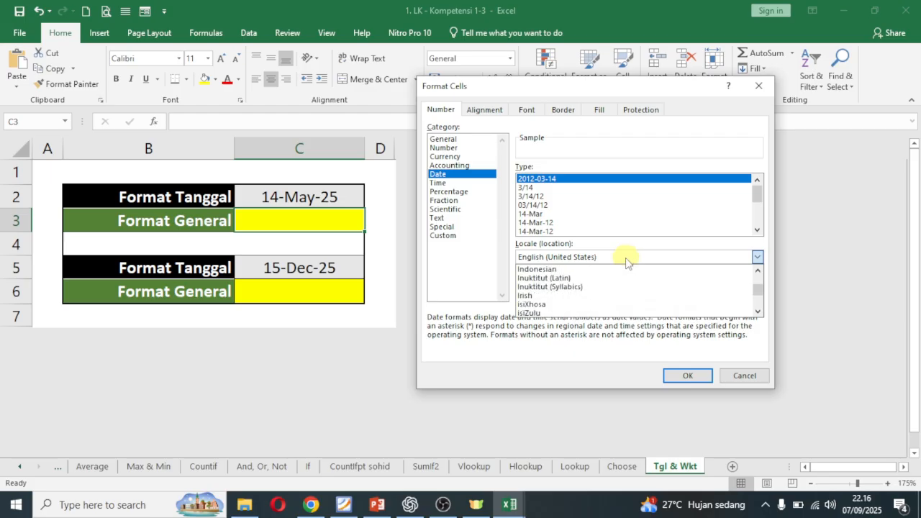
click(536, 270)
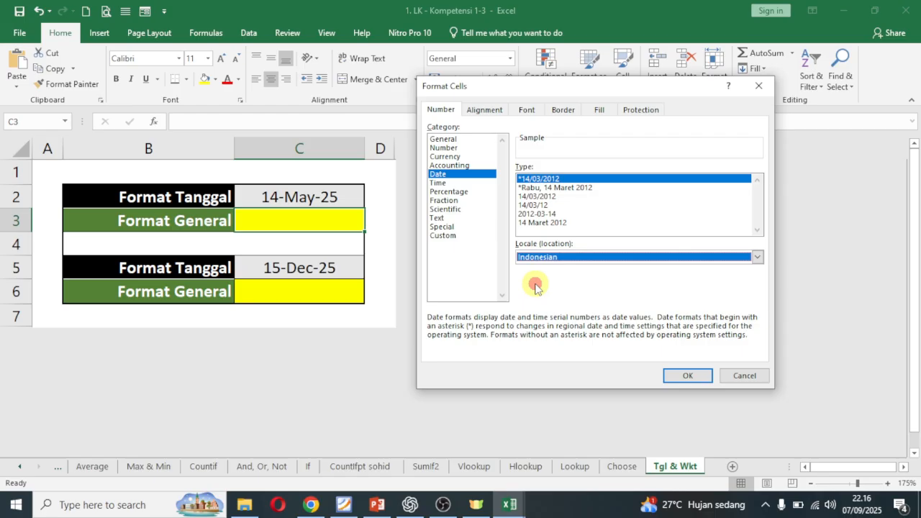
click(545, 223)
click(698, 381)
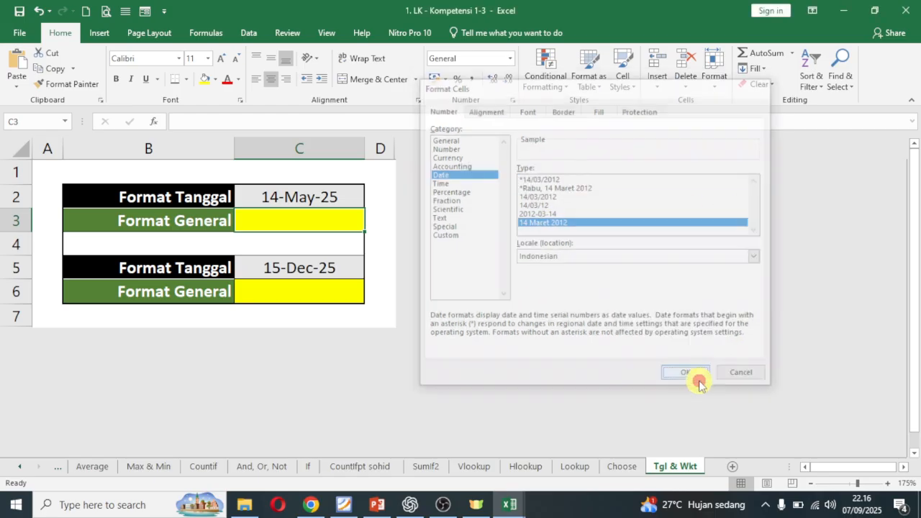
Step: Enter the date 14/5 in the first Format General cell, C3
click(319, 199)
click(316, 222)
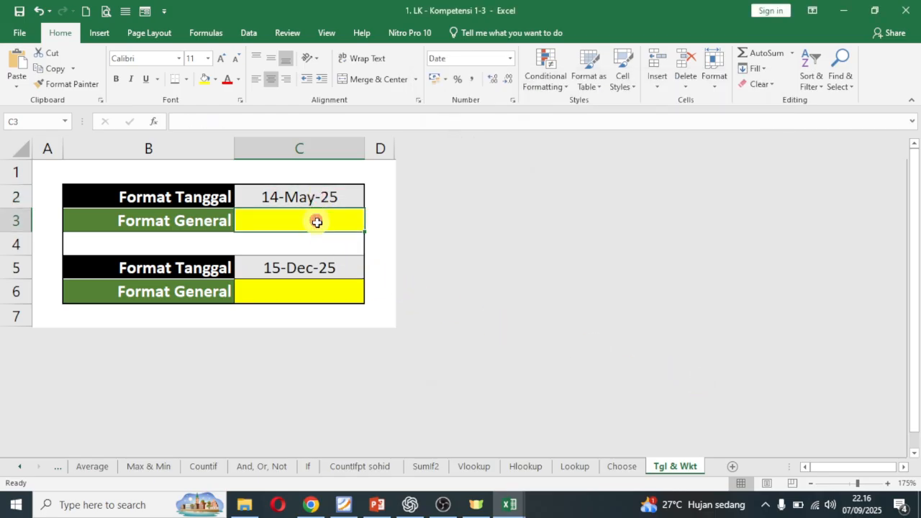
text(14/)
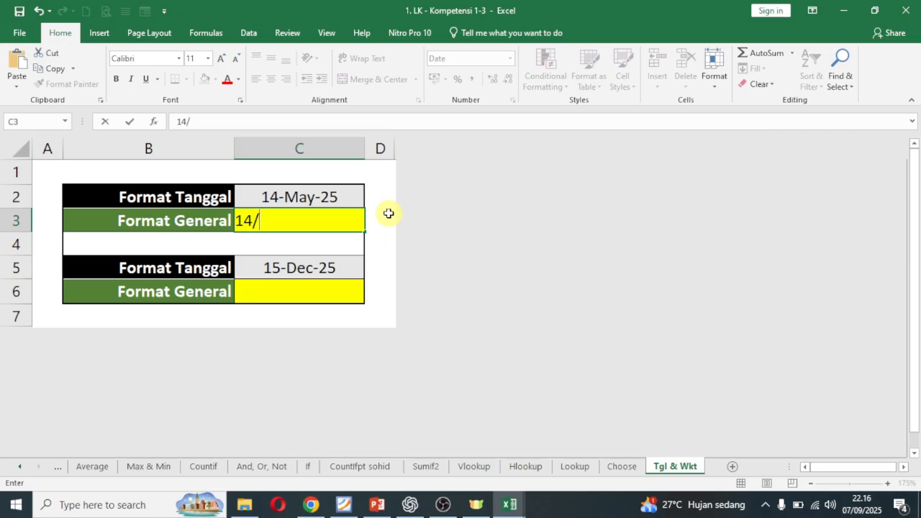
text(5)
key(Return)
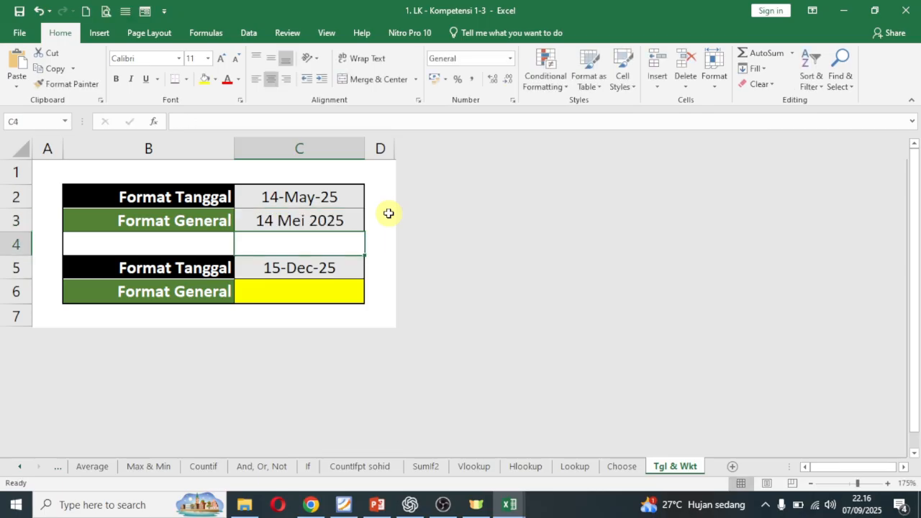
Step: Format the second Format General cell, C6, as Date with the English (United States) locale and the second 14-Mar-12 type
click(338, 288)
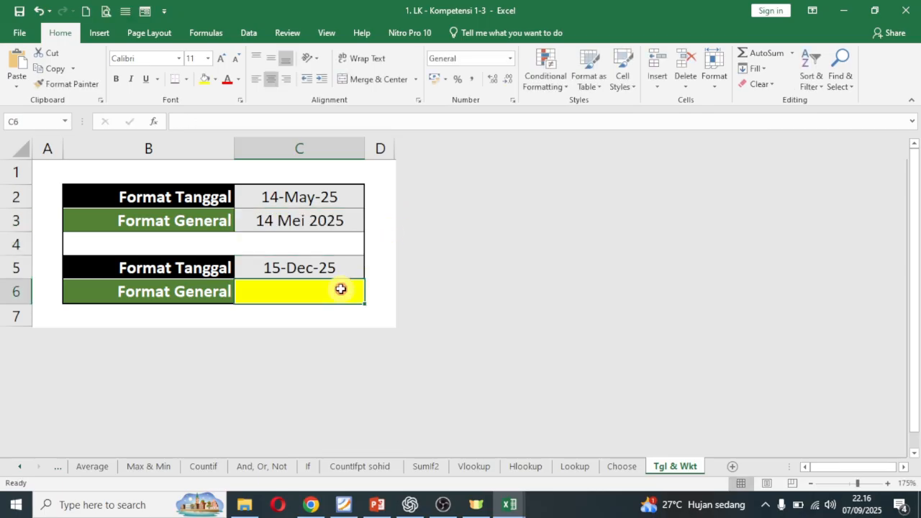
click(513, 100)
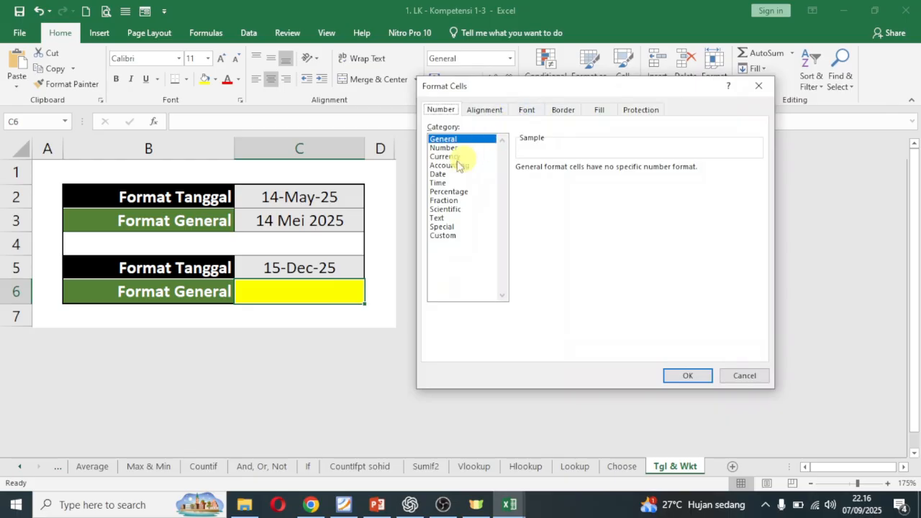
click(438, 174)
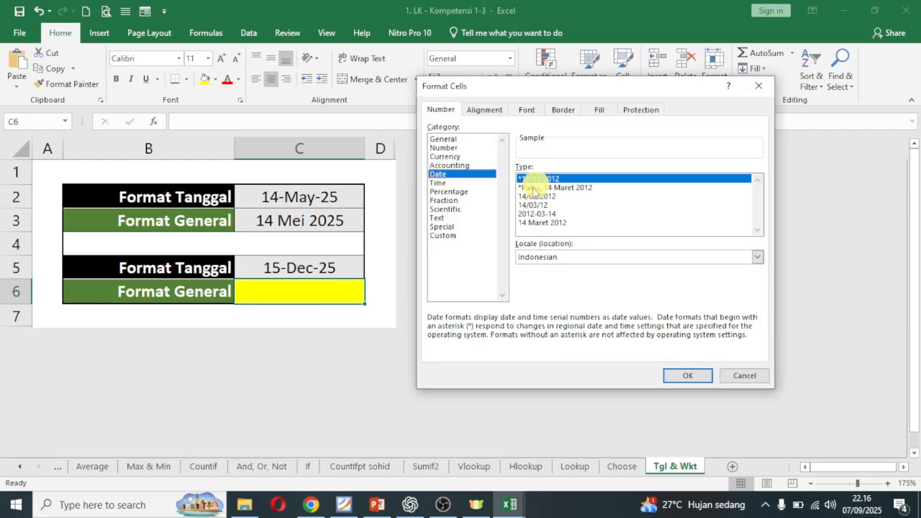
click(440, 183)
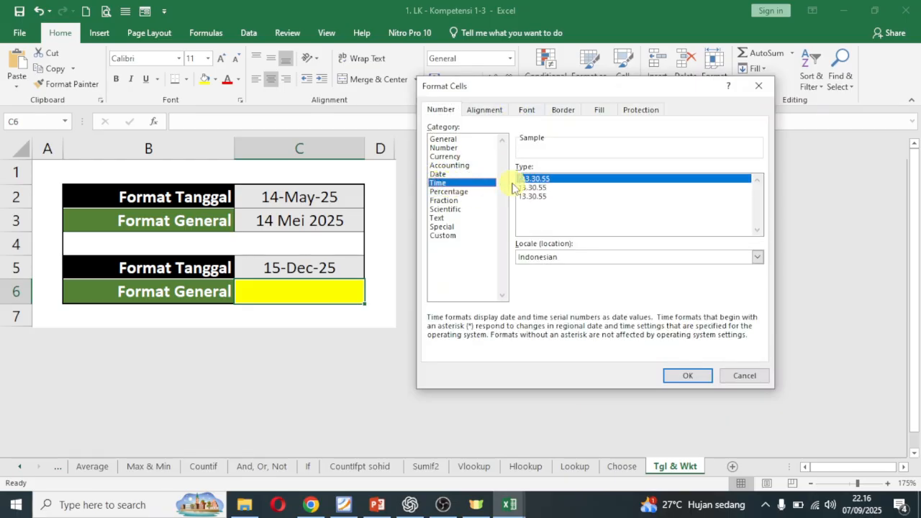
click(452, 175)
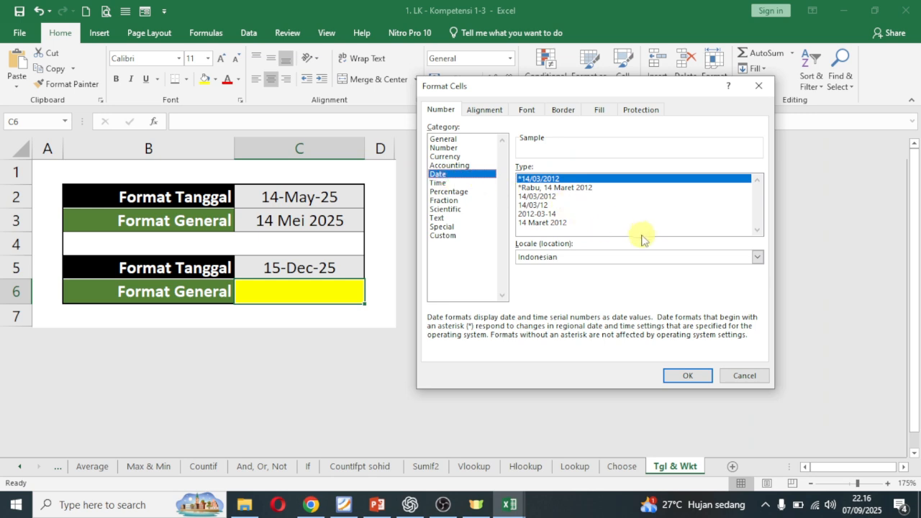
click(757, 257)
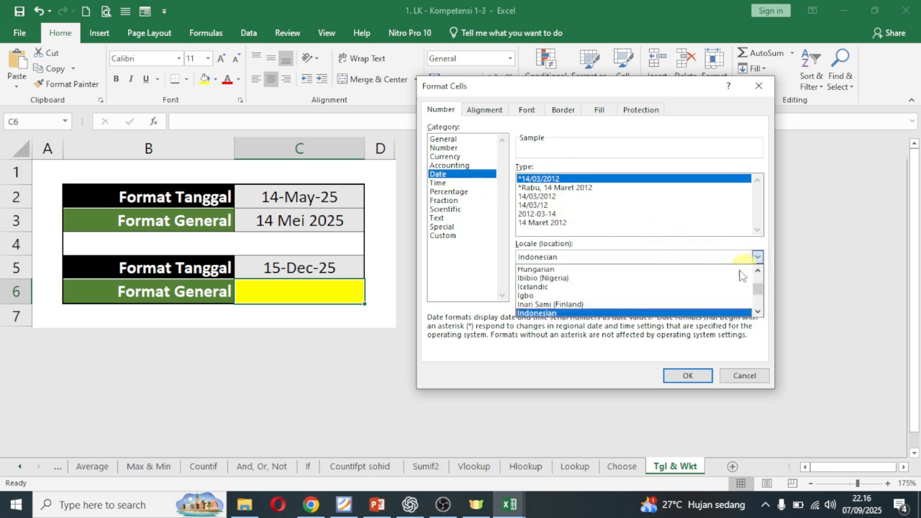
scroll(716, 288, up, 5)
scroll(716, 291, up, 2)
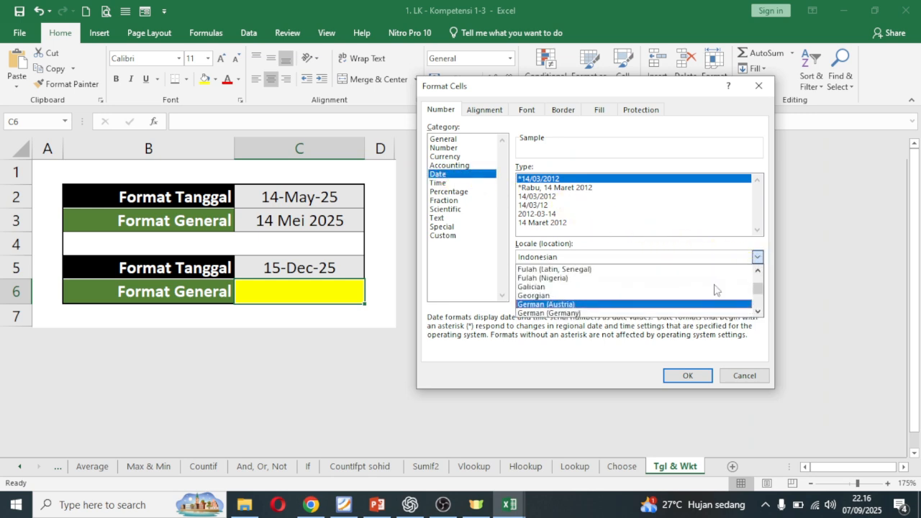
scroll(715, 290, up, 1)
scroll(716, 290, up, 5)
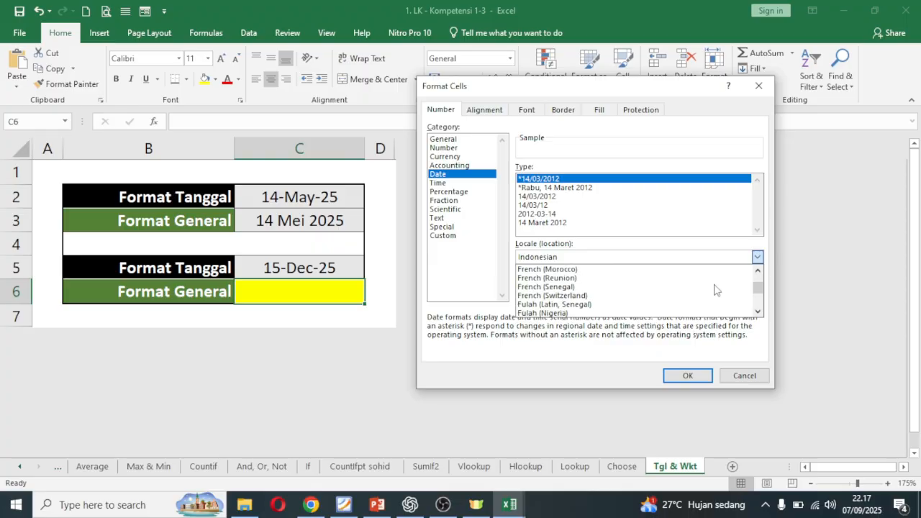
scroll(716, 290, up, 3)
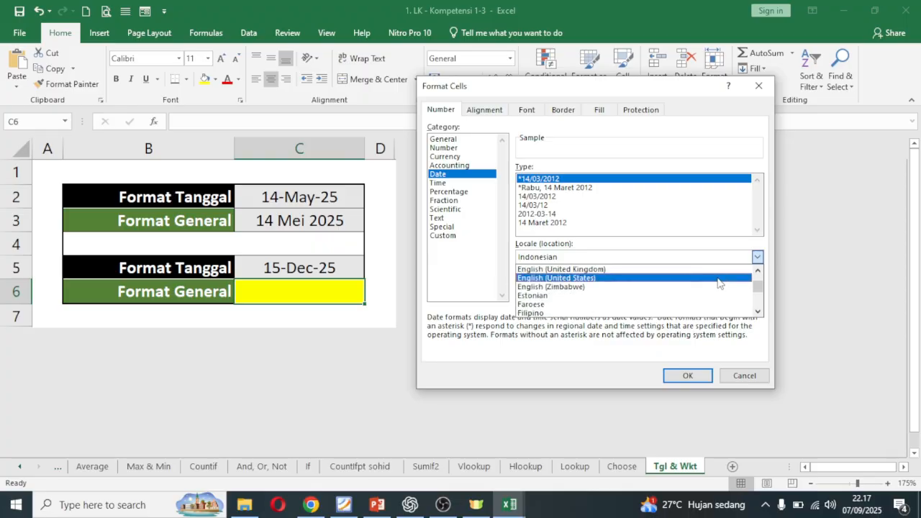
click(717, 270)
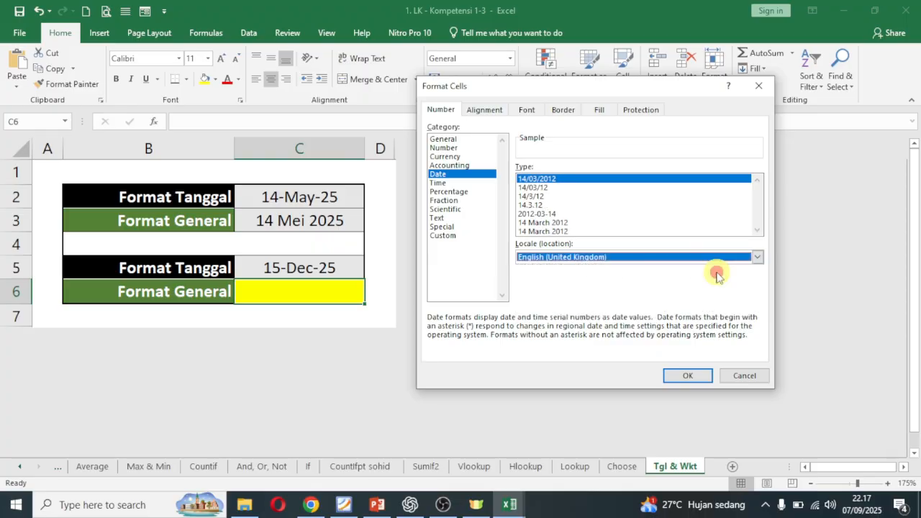
click(758, 257)
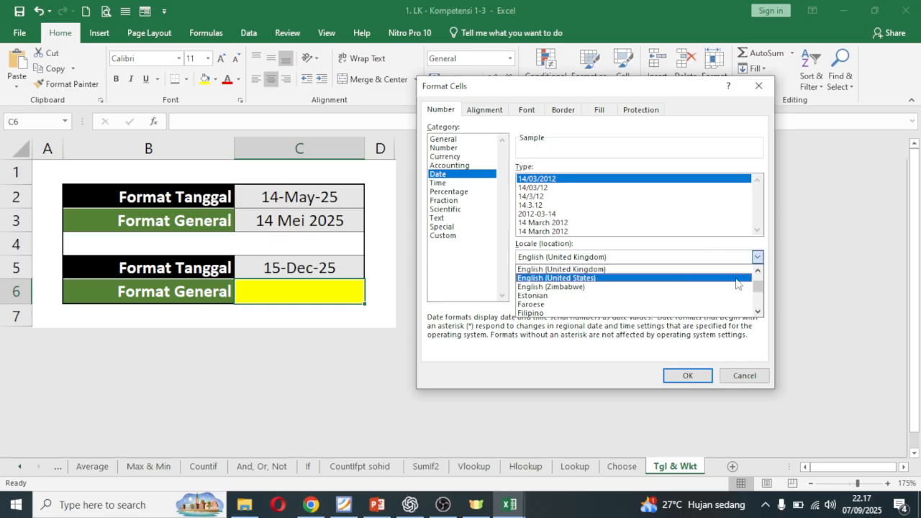
click(736, 279)
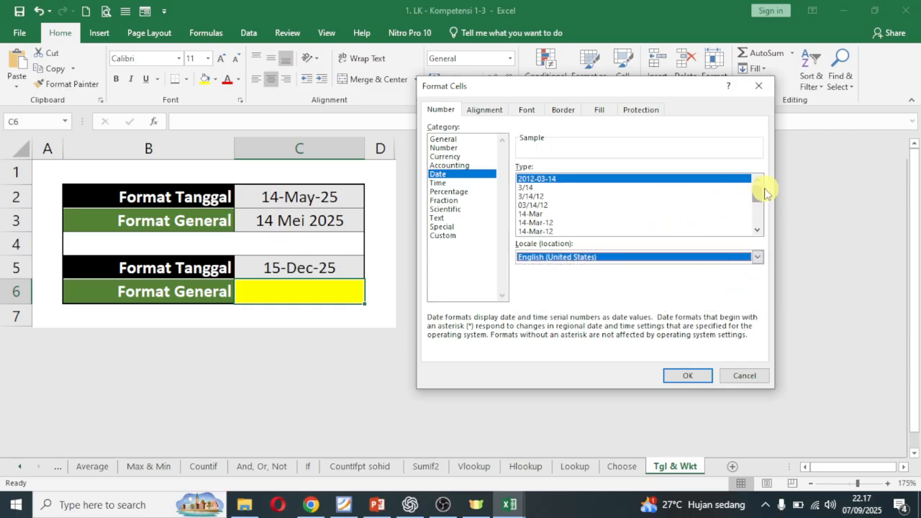
mouse_move(757, 191)
mouse_down()
mouse_move(762, 219)
mouse_move(760, 195)
mouse_up()
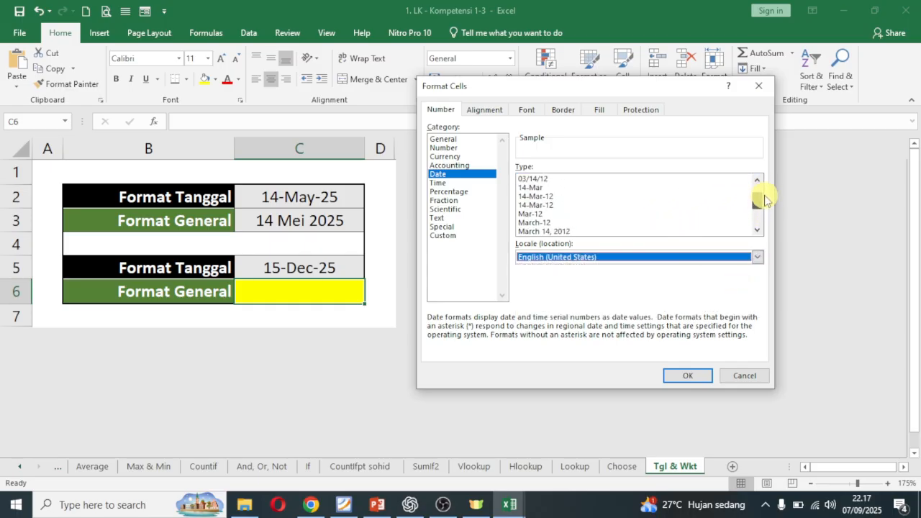
click(536, 205)
click(688, 376)
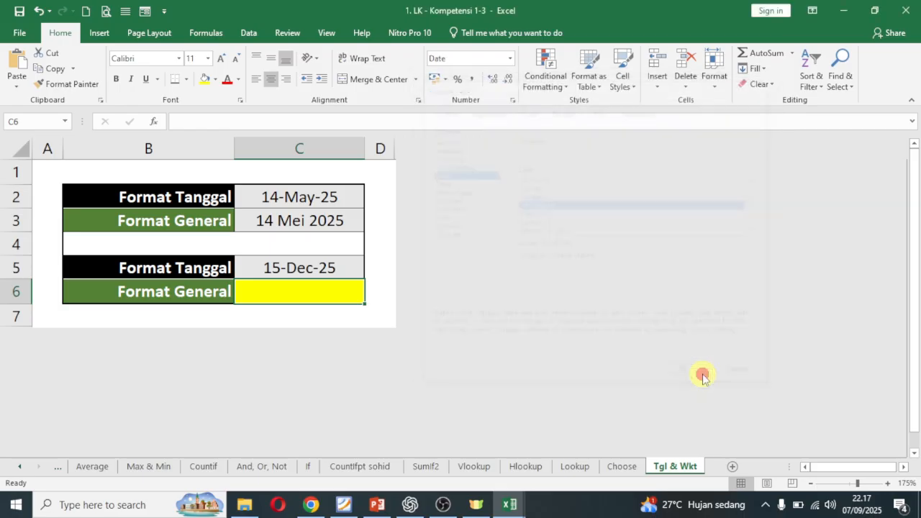
Step: Enter the date 14/5 in the second Format General cell, C6
click(332, 253)
click(331, 290)
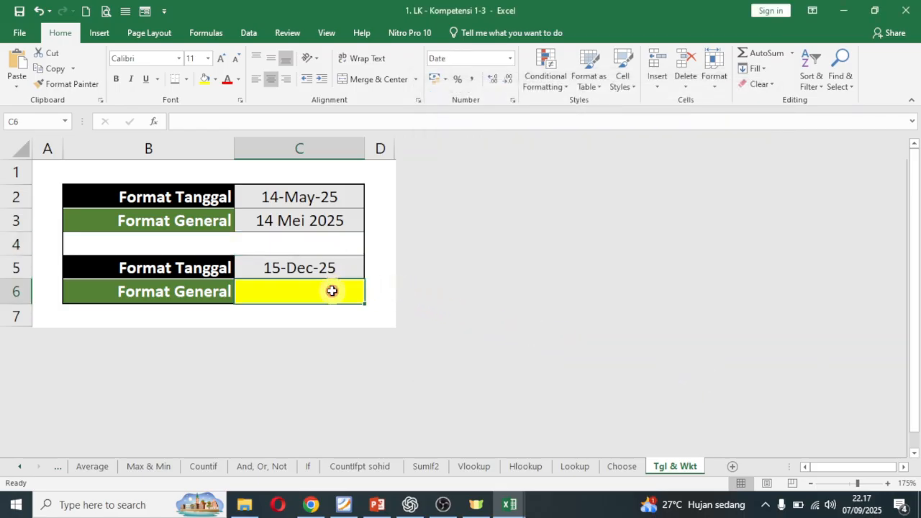
text(14/5)
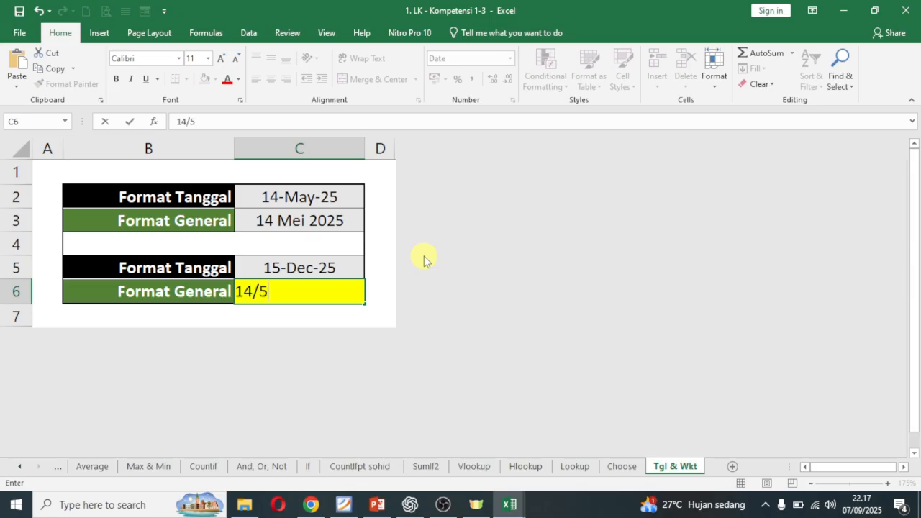
key(Return)
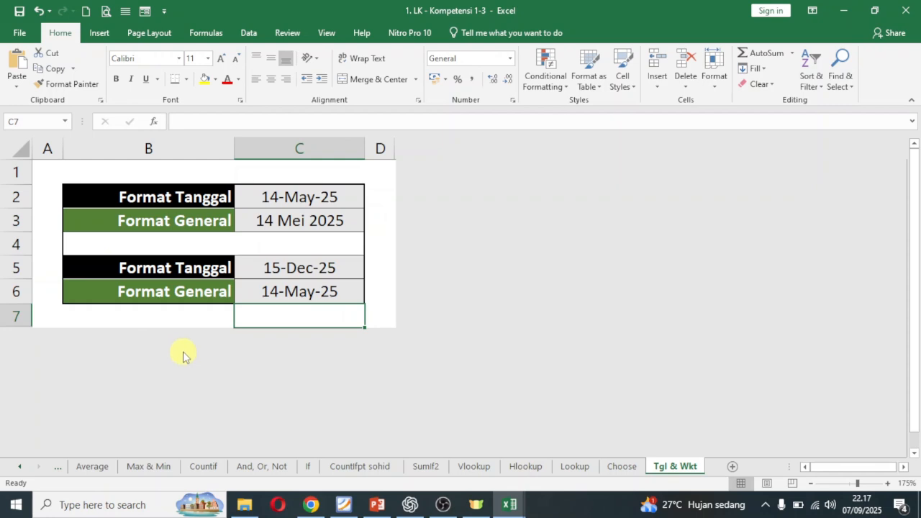
Step: Look back through the workbook's sheet names as far as the first exercise sheet, Sel Relatif
click(19, 469)
click(19, 470)
click(19, 469)
click(19, 469)
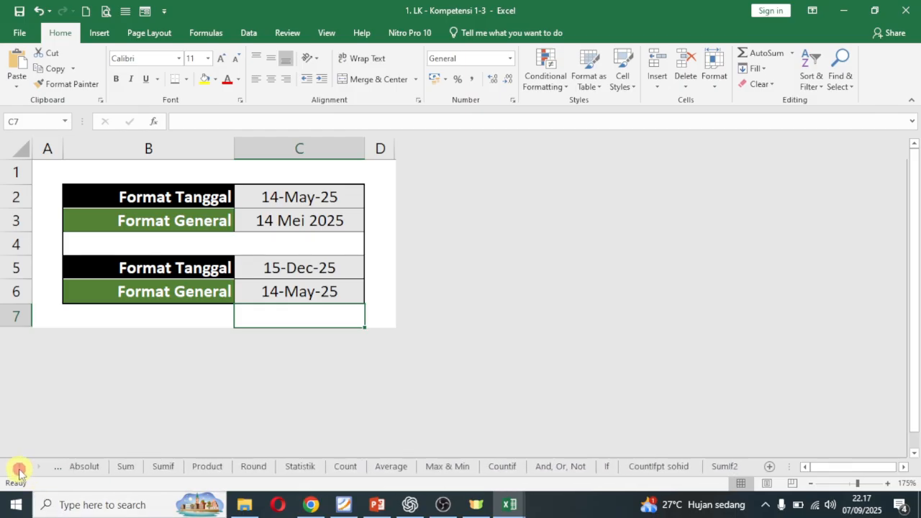
click(20, 469)
click(20, 469)
click(19, 469)
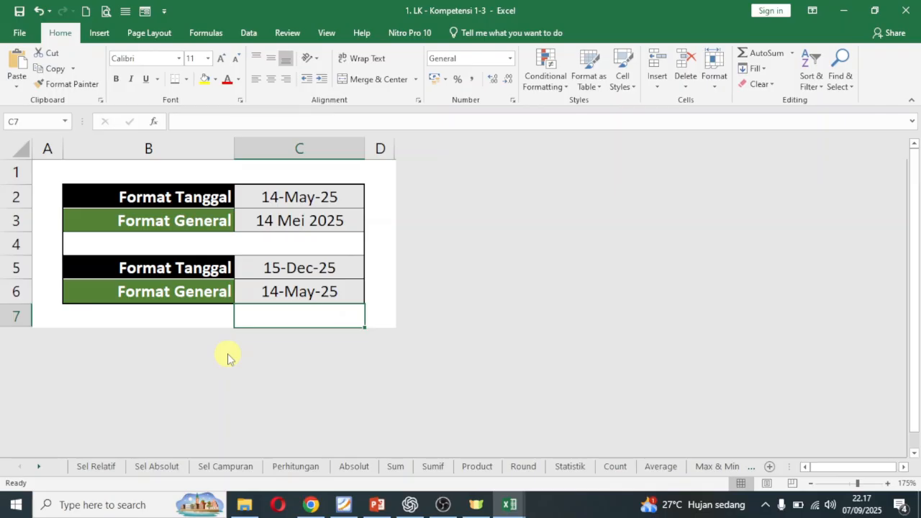
Step: Clear the date entries from C2:C6 on the Tgl & Wkt sheet
drag(290, 204, 293, 295)
key(Delete)
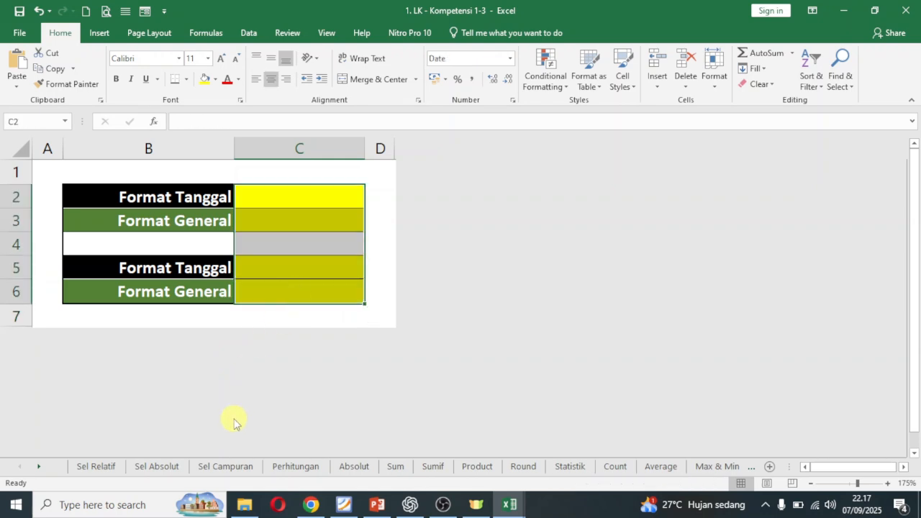
click(128, 240)
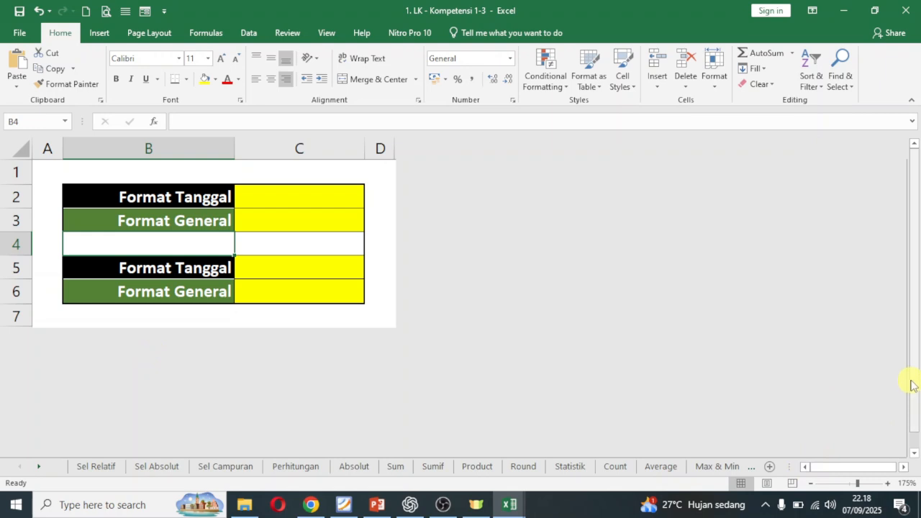
drag(909, 381, 901, 410)
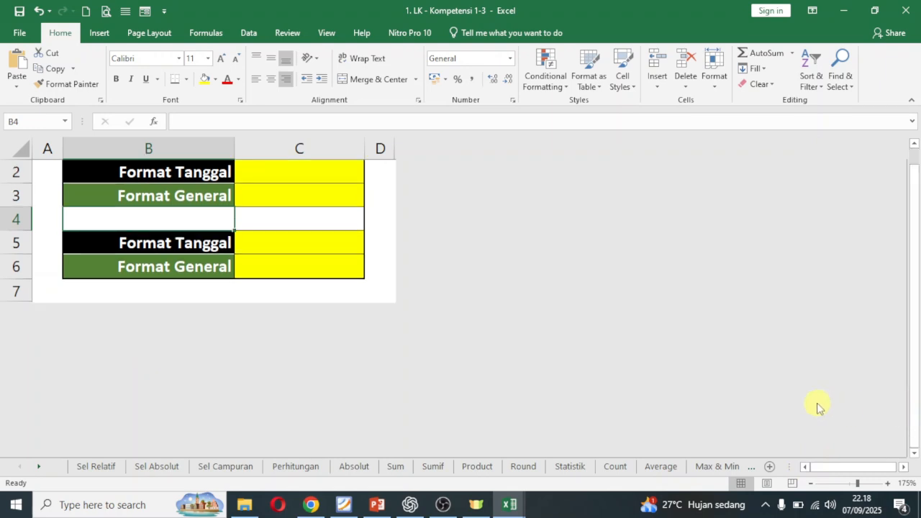
mouse_move(450, 503)
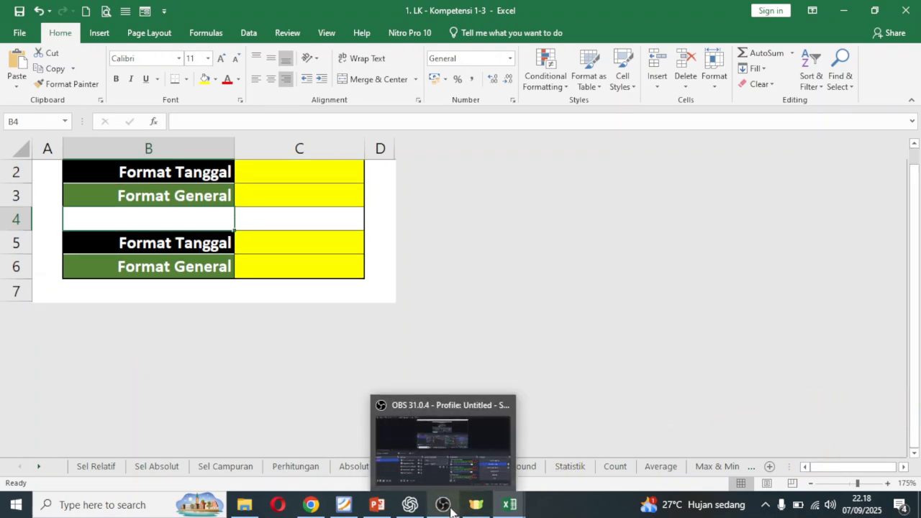